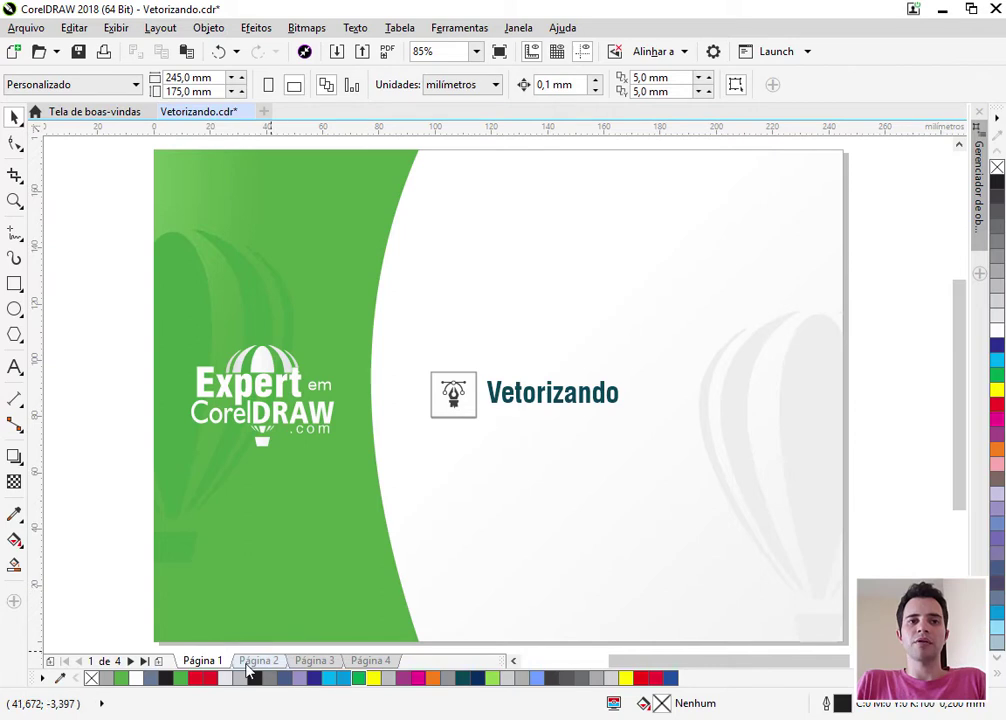
Open Página 2 and lock the woodpecker bitmap so it stays fixed as the tracing reference
{"action": "left_click", "coordinate": [258, 661]}
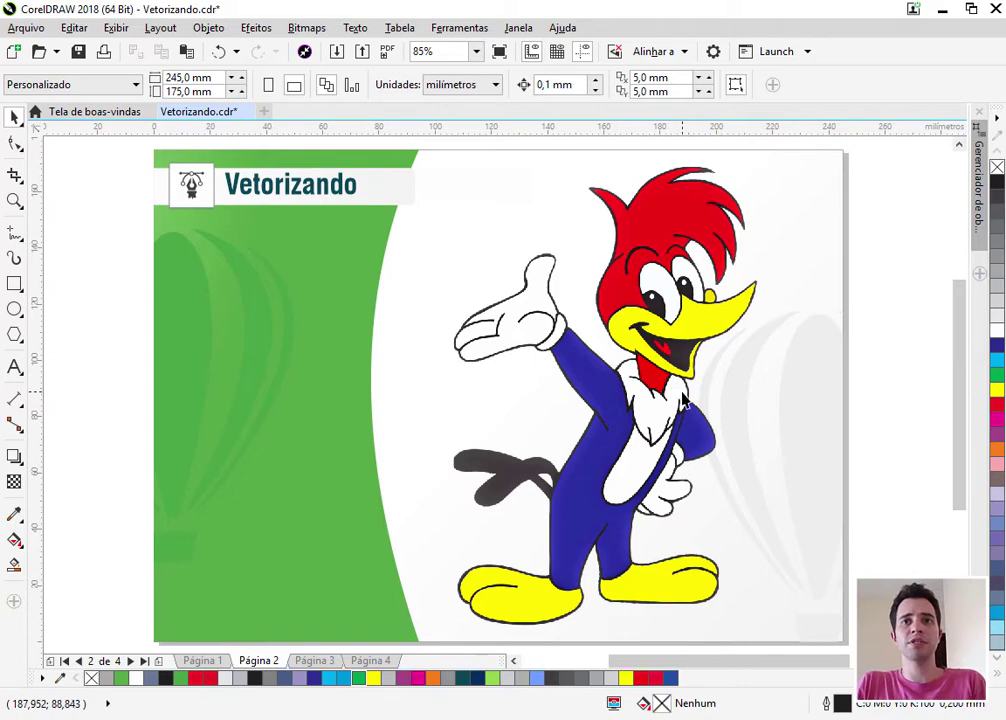
{"action": "key", "text": "z"}
{"action": "left_click_drag", "start_coordinate": [777, 153], "coordinate": [566, 405]}
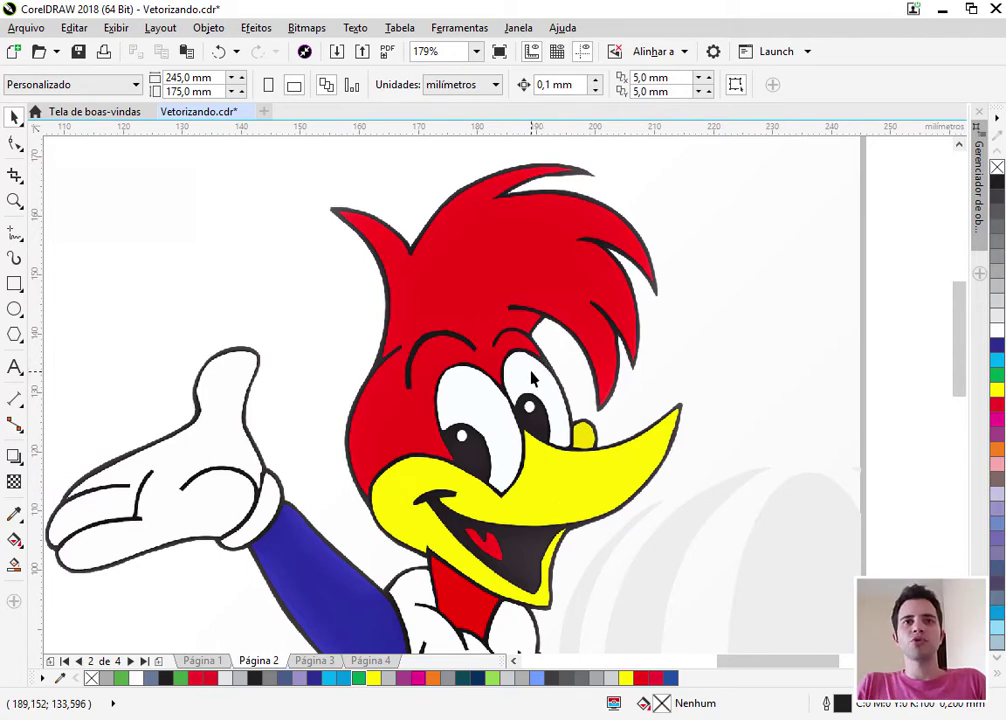
{"action": "scroll", "coordinate": [545, 368], "scroll_direction": "down", "scroll_amount": 2}
{"action": "left_click_drag", "start_coordinate": [538, 368], "coordinate": [397, 540]}
{"action": "left_click", "coordinate": [470, 440]}
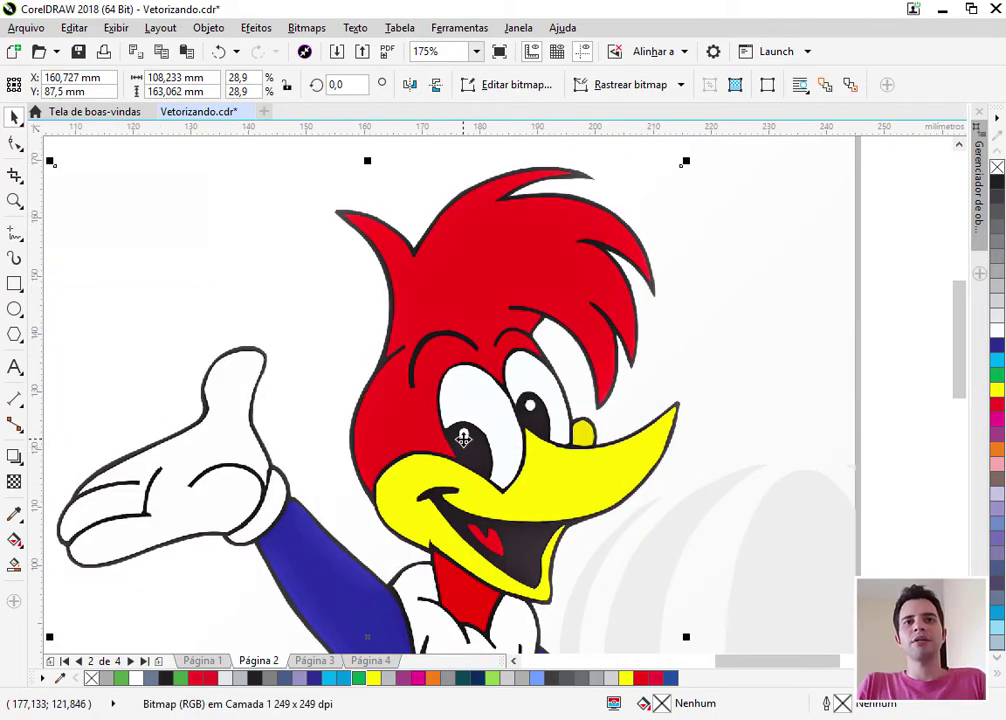
{"action": "right_click", "coordinate": [463, 438]}
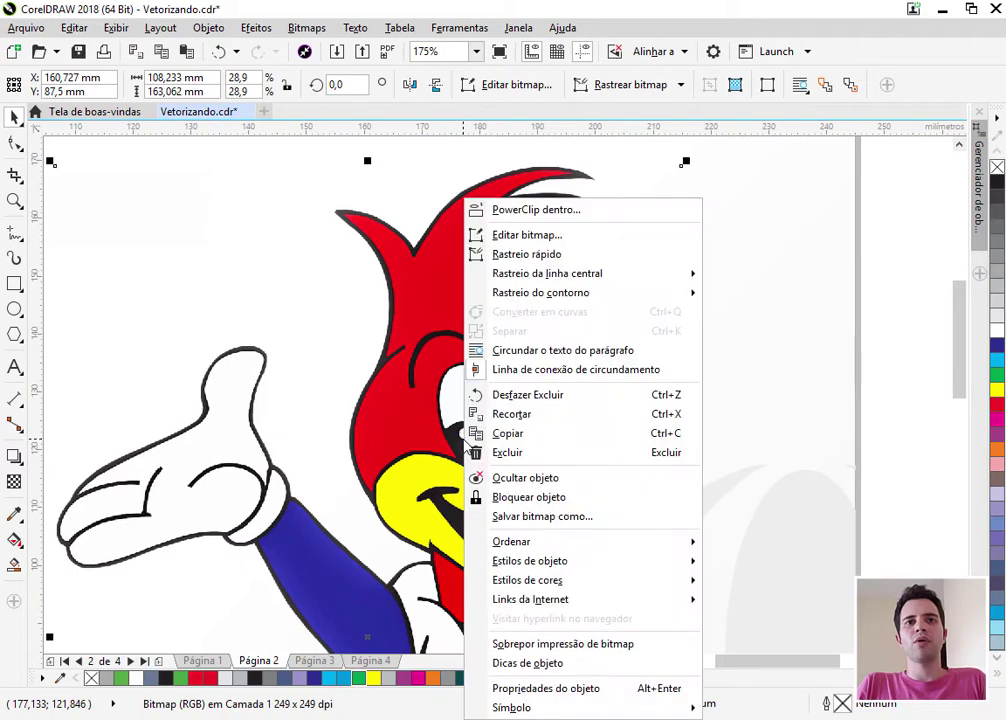
{"action": "left_click", "coordinate": [512, 504]}
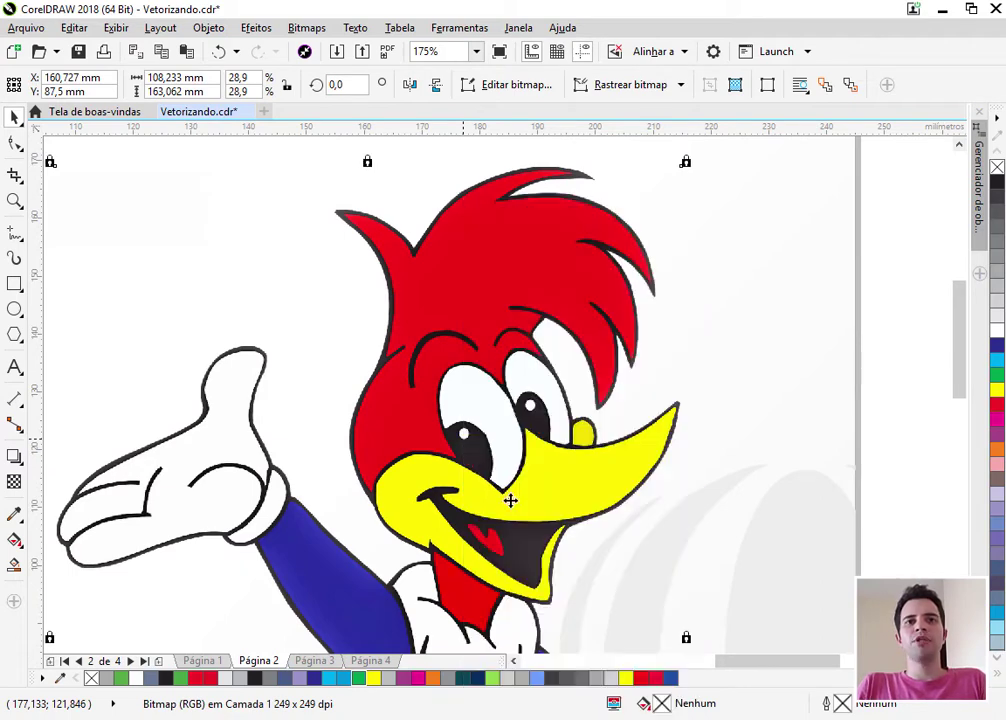
{"action": "left_click", "coordinate": [865, 505]}
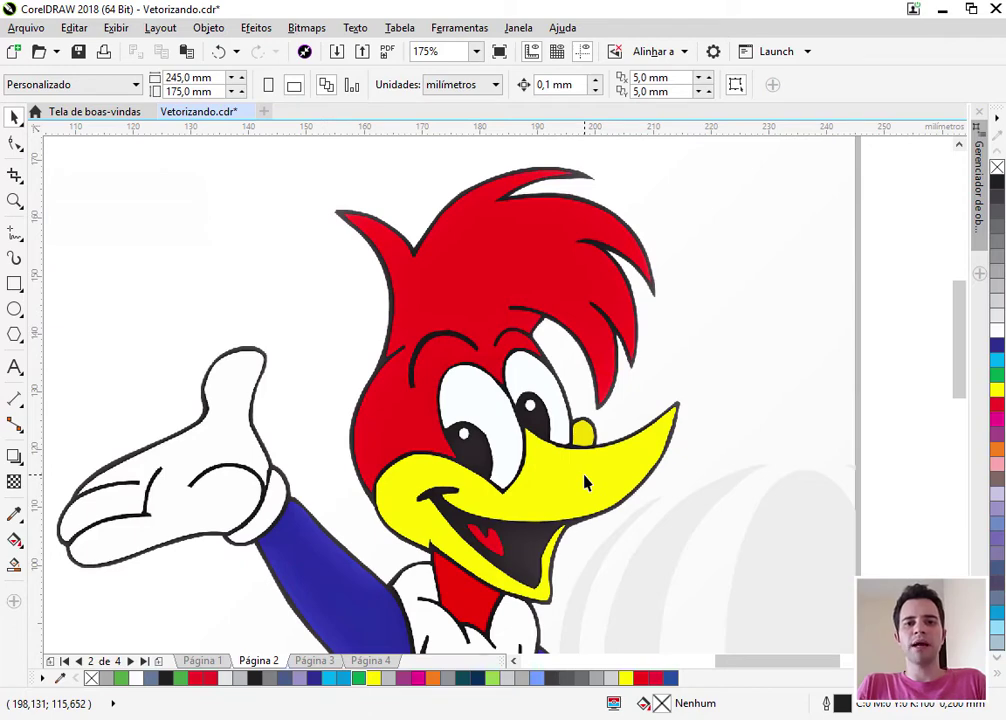
{"action": "right_click", "coordinate": [482, 451]}
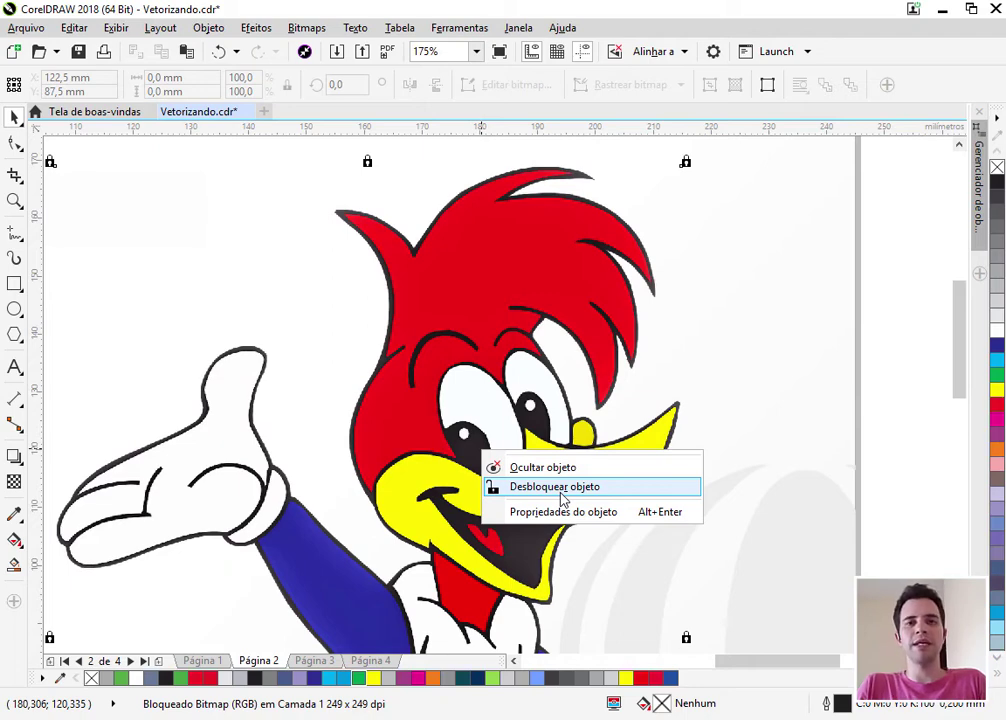
{"action": "left_click", "coordinate": [465, 368]}
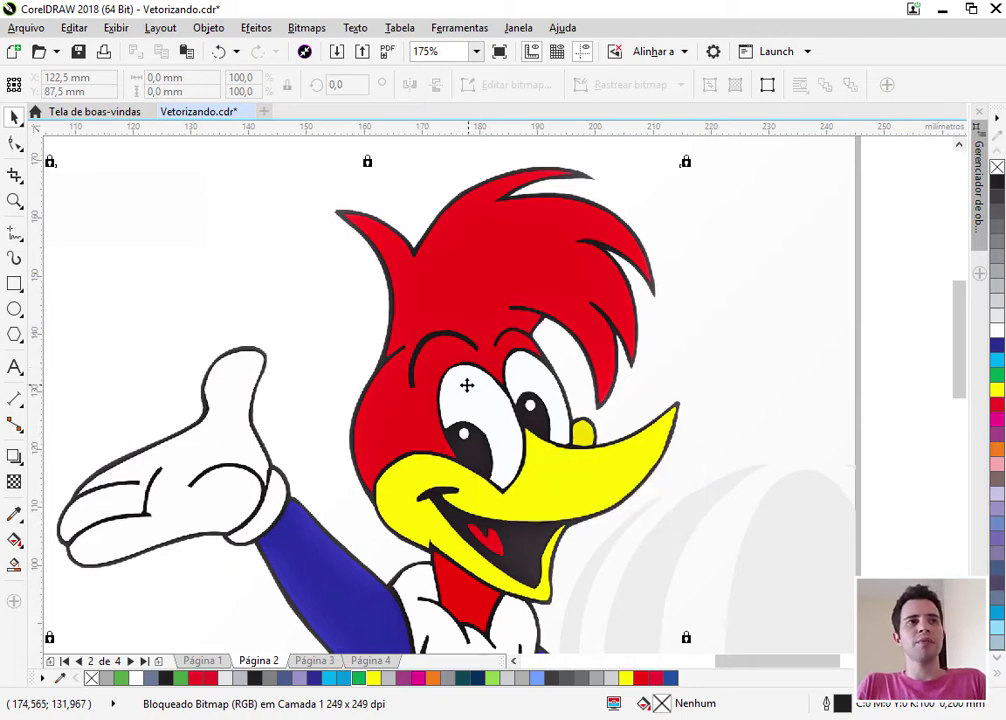
With the Caneta tool, trace the back of the cheek from the beak up to the neck crease as one curve and outline it yellow
{"action": "left_click", "coordinate": [17, 233]}
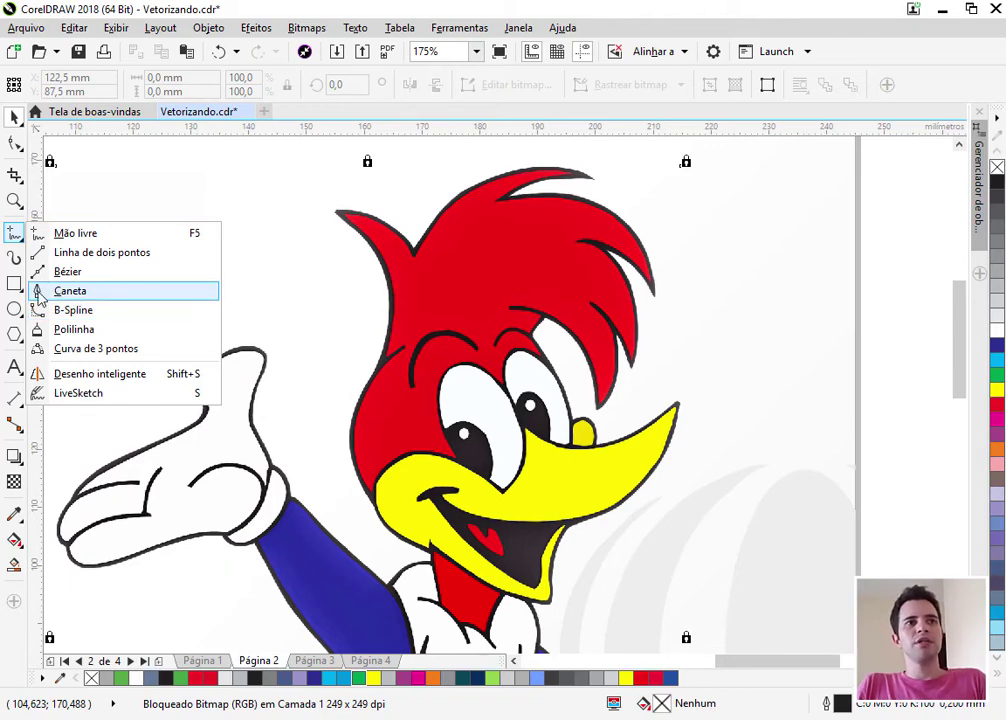
{"action": "left_click", "coordinate": [72, 291]}
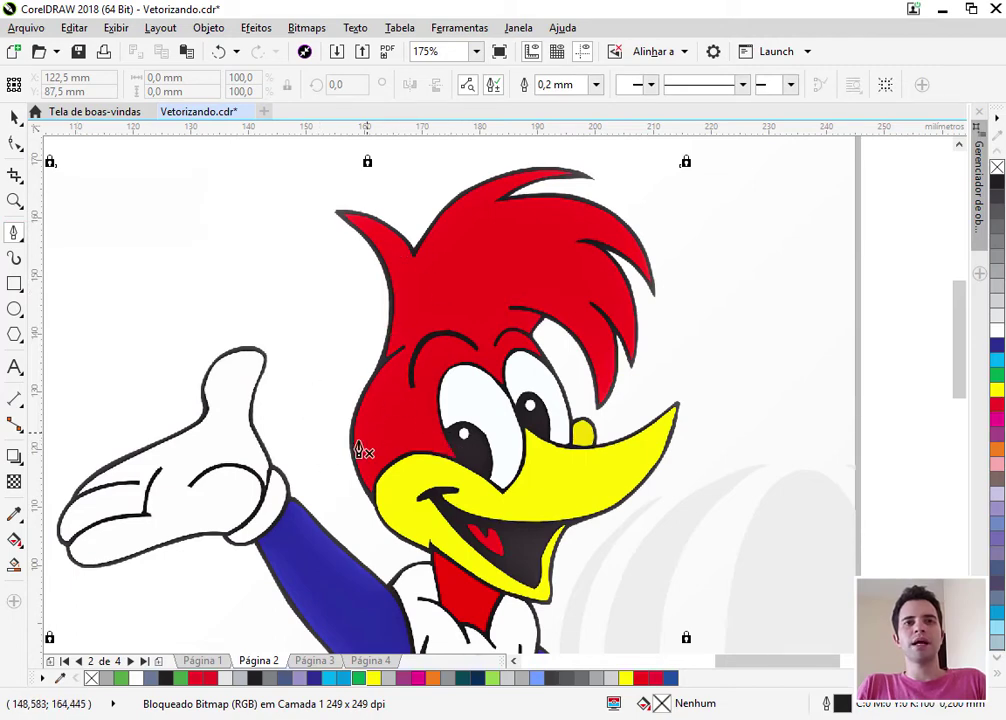
{"action": "scroll", "coordinate": [362, 505], "scroll_direction": "up", "scroll_amount": 3}
{"action": "scroll", "coordinate": [362, 505], "scroll_direction": "up", "scroll_amount": 5}
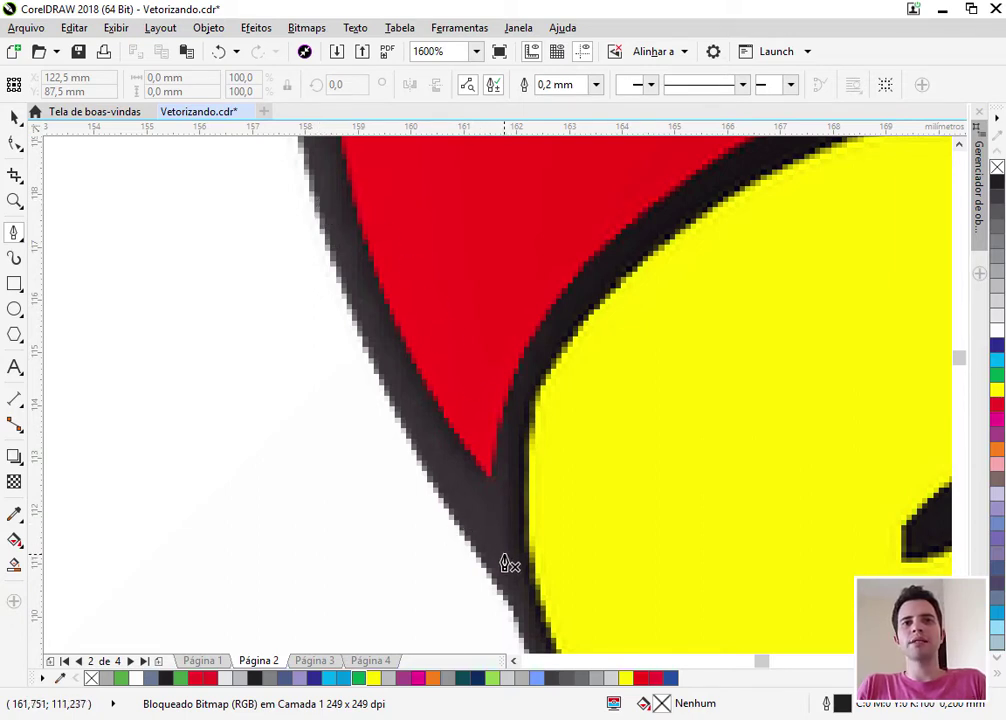
{"action": "scroll", "coordinate": [505, 567], "scroll_direction": "down", "scroll_amount": 1}
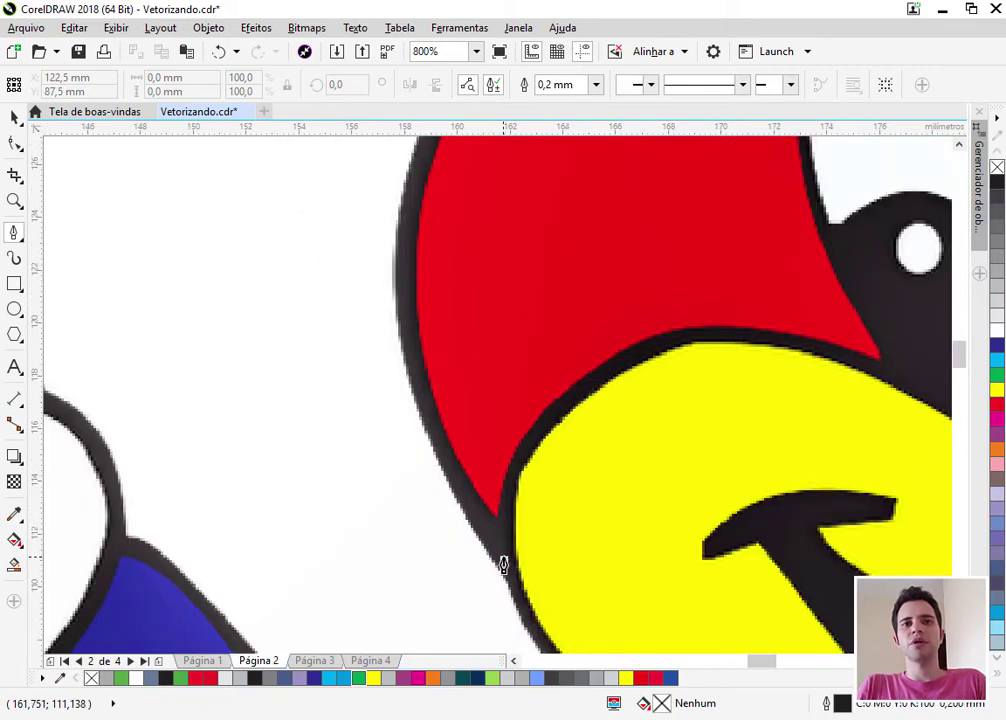
{"action": "scroll", "coordinate": [505, 567], "scroll_direction": "down", "scroll_amount": 2}
{"action": "scroll", "coordinate": [474, 417], "scroll_direction": "up", "scroll_amount": 2}
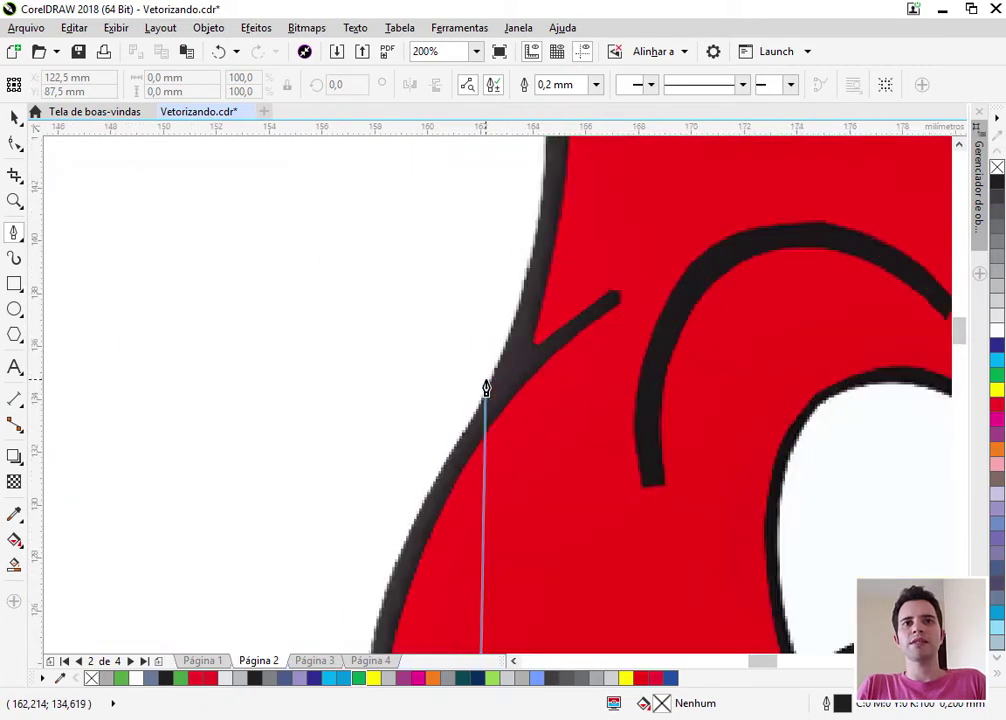
{"action": "scroll", "coordinate": [431, 364], "scroll_direction": "down", "scroll_amount": 1}
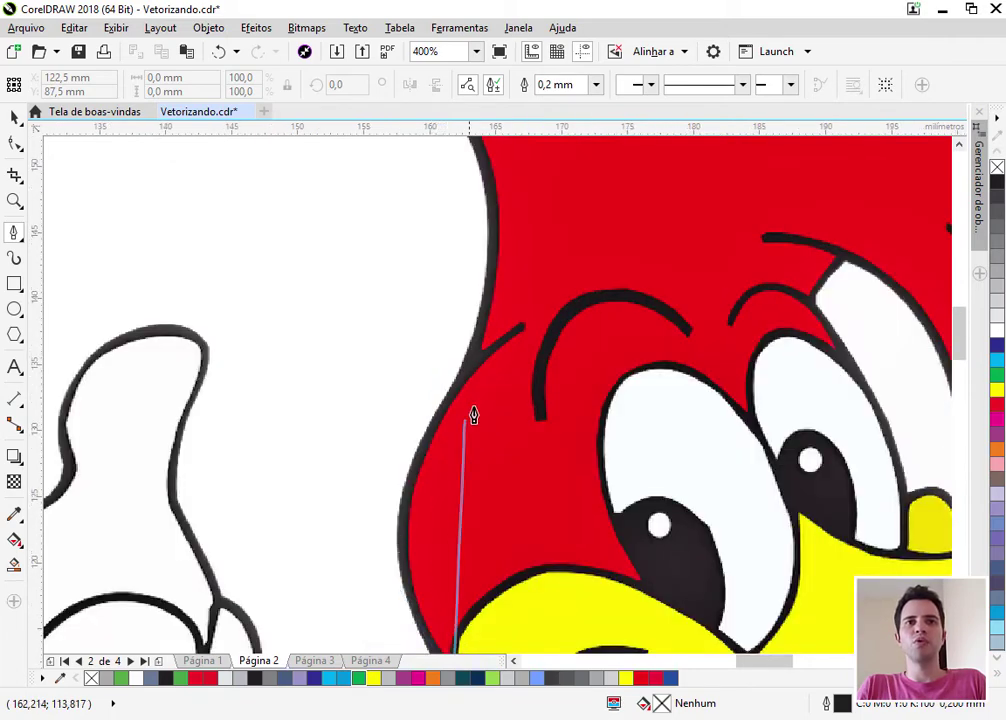
{"action": "scroll", "coordinate": [494, 400], "scroll_direction": "down", "scroll_amount": 1}
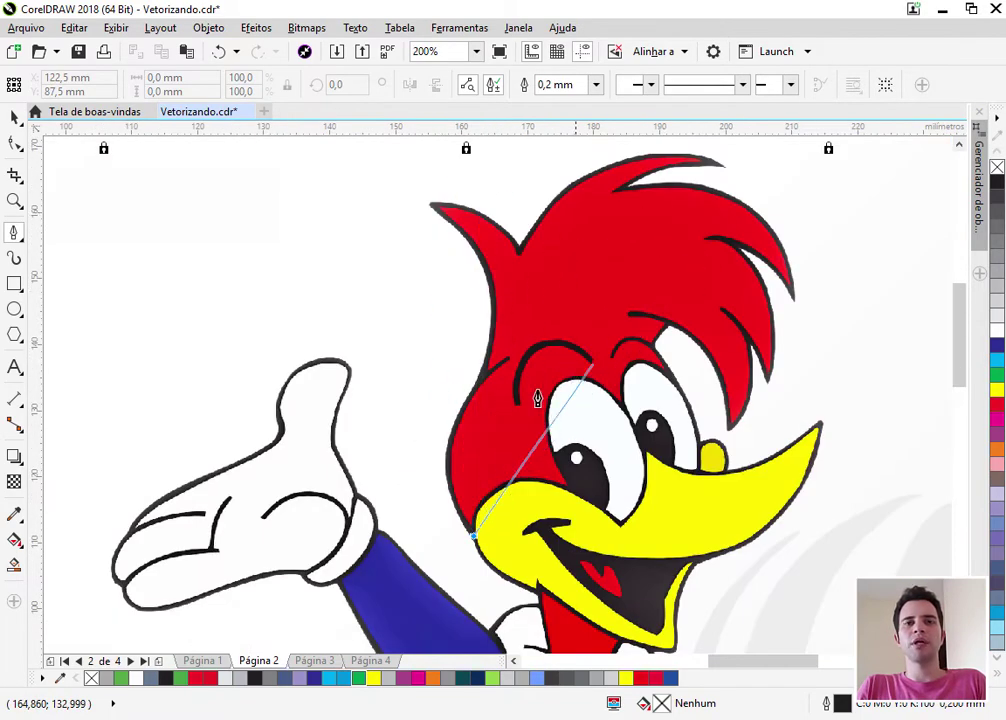
{"action": "scroll", "coordinate": [490, 421], "scroll_direction": "up", "scroll_amount": 2}
{"action": "scroll", "coordinate": [413, 351], "scroll_direction": "down", "scroll_amount": 1}
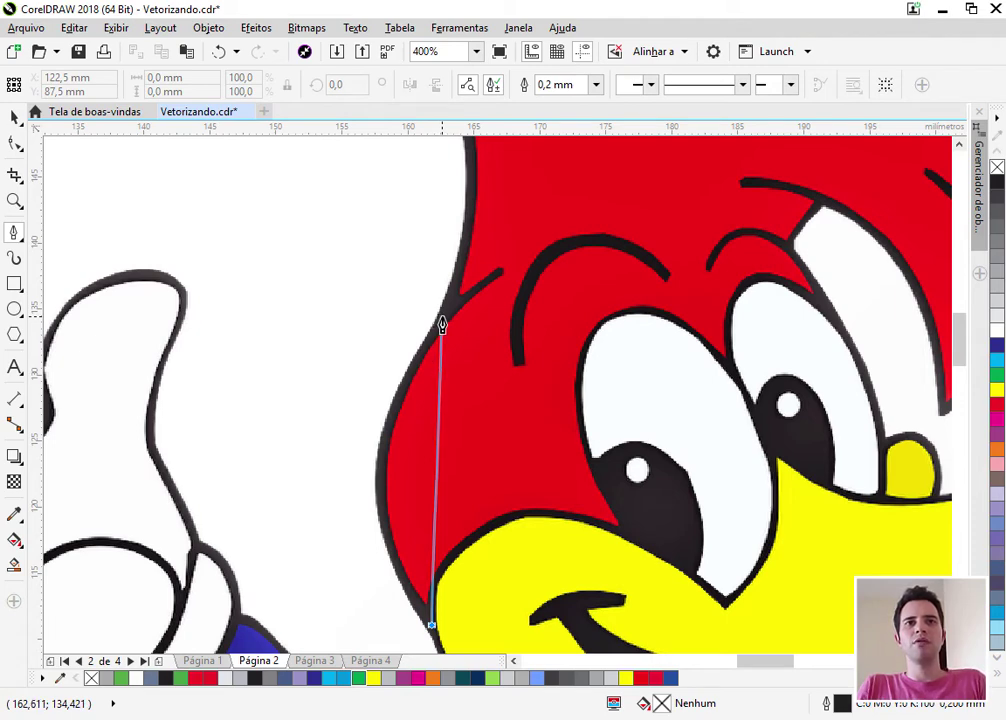
{"action": "left_click_drag", "start_coordinate": [441, 318], "coordinate": [570, 157]}
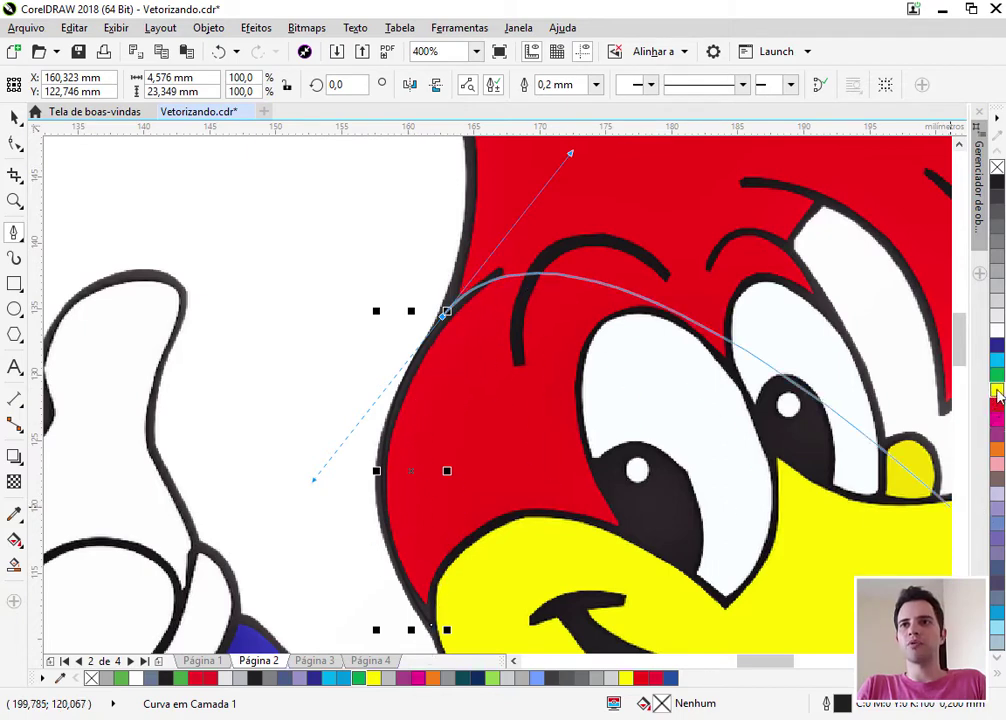
{"action": "right_click", "coordinate": [998, 392]}
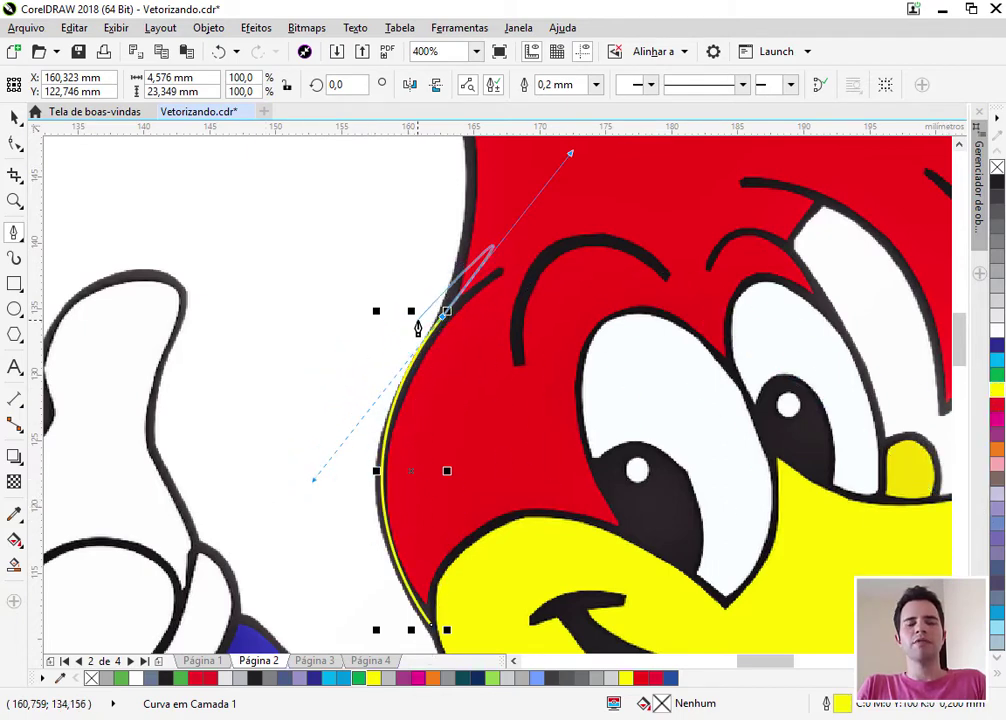
Remove the outgoing handle at the crease node and extend the path with a curve up to the tip of the back feather
{"action": "scroll", "coordinate": [408, 150], "scroll_direction": "down", "scroll_amount": 1}
{"action": "scroll", "coordinate": [405, 174], "scroll_direction": "up", "scroll_amount": 2}
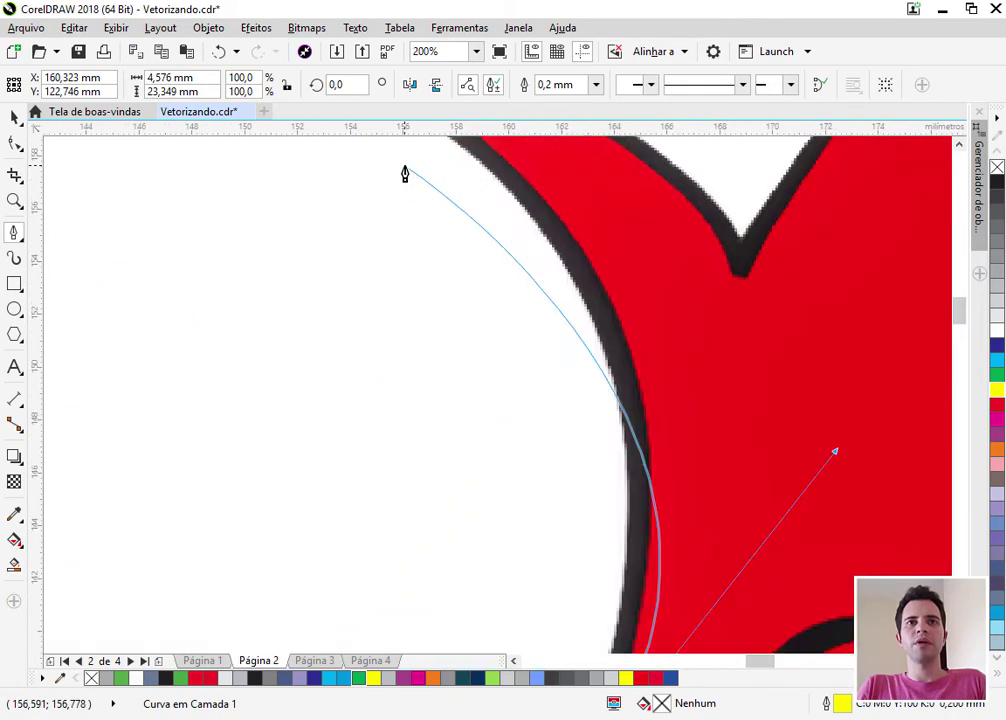
{"action": "scroll", "coordinate": [406, 175], "scroll_direction": "down", "scroll_amount": 2}
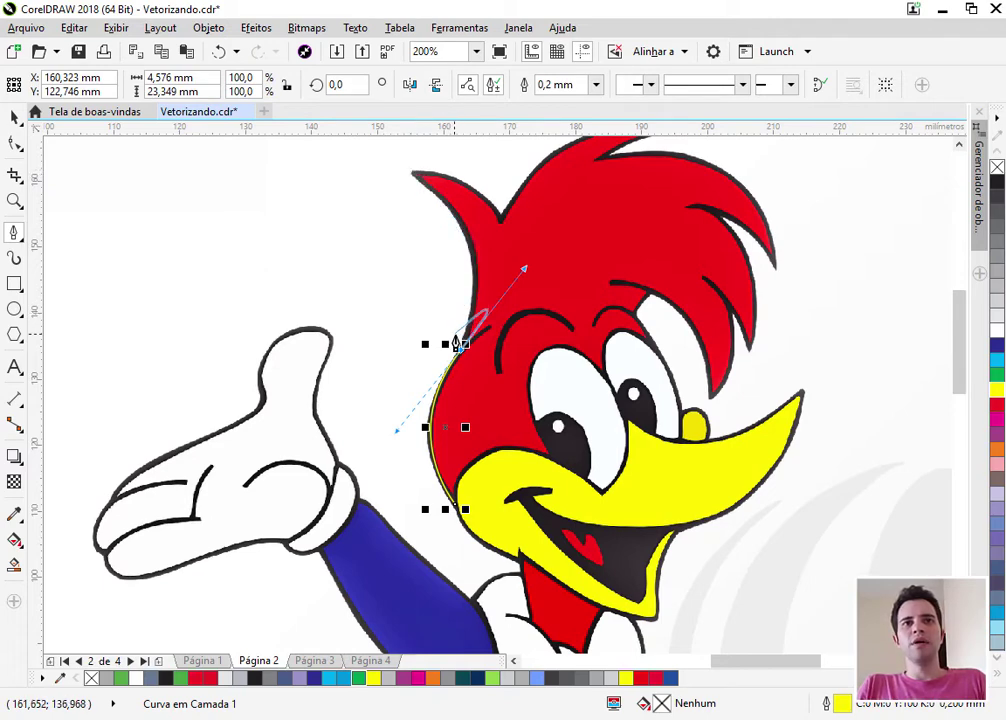
{"action": "scroll", "coordinate": [456, 343], "scroll_direction": "up", "scroll_amount": 5}
{"action": "key", "text": "alt"}
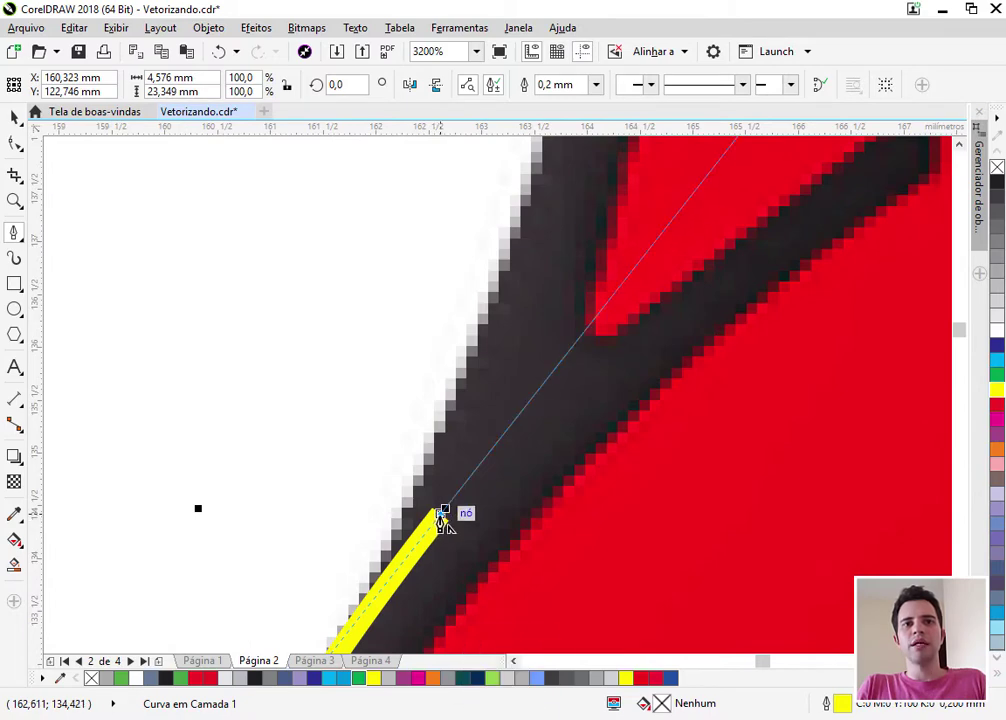
{"action": "scroll", "coordinate": [514, 476], "scroll_direction": "down", "scroll_amount": 5}
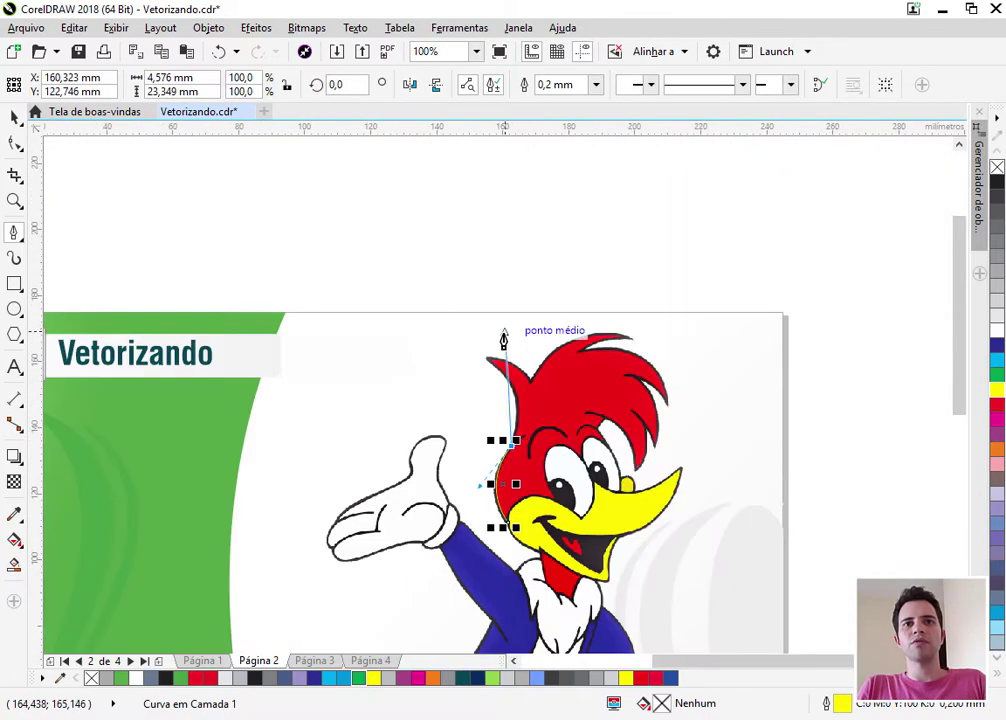
{"action": "scroll", "coordinate": [490, 364], "scroll_direction": "up", "scroll_amount": 2}
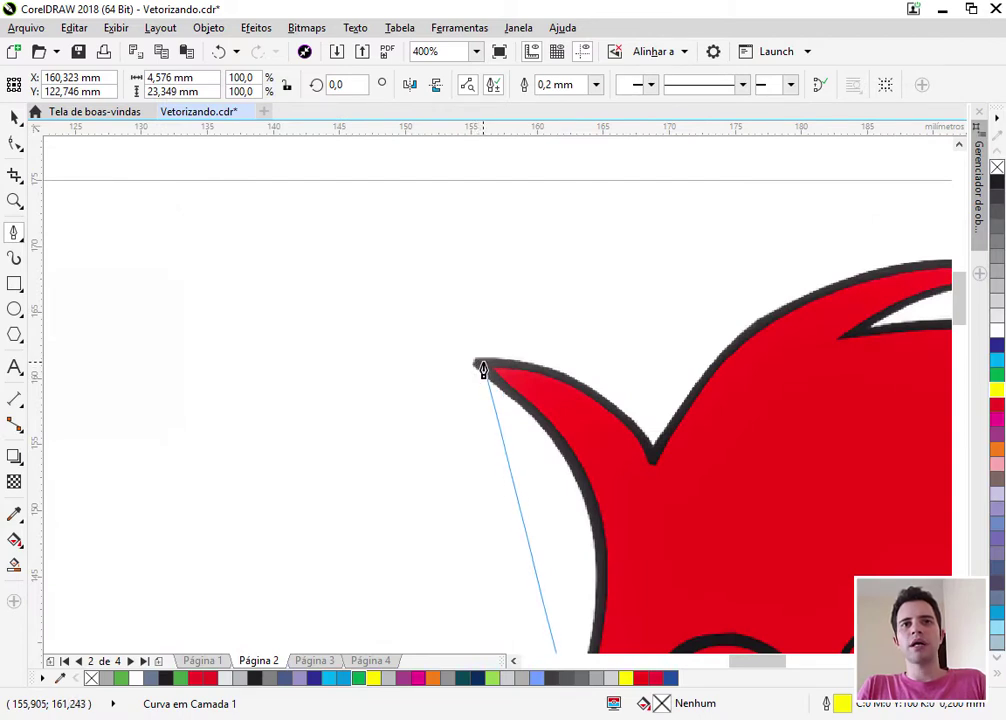
{"action": "left_click_drag", "start_coordinate": [482, 364], "coordinate": [286, 228]}
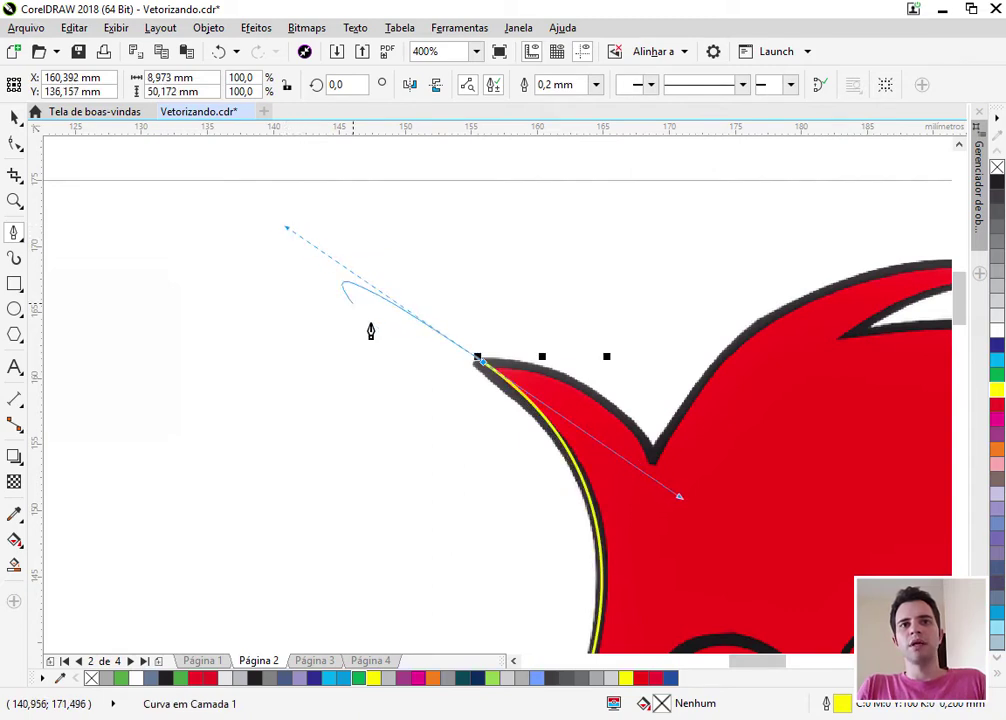
Turn the feather-tip node into a corner and curve the path down the feather's upper edge to the V-shaped notch
{"action": "scroll", "coordinate": [461, 313], "scroll_direction": "down", "scroll_amount": 2}
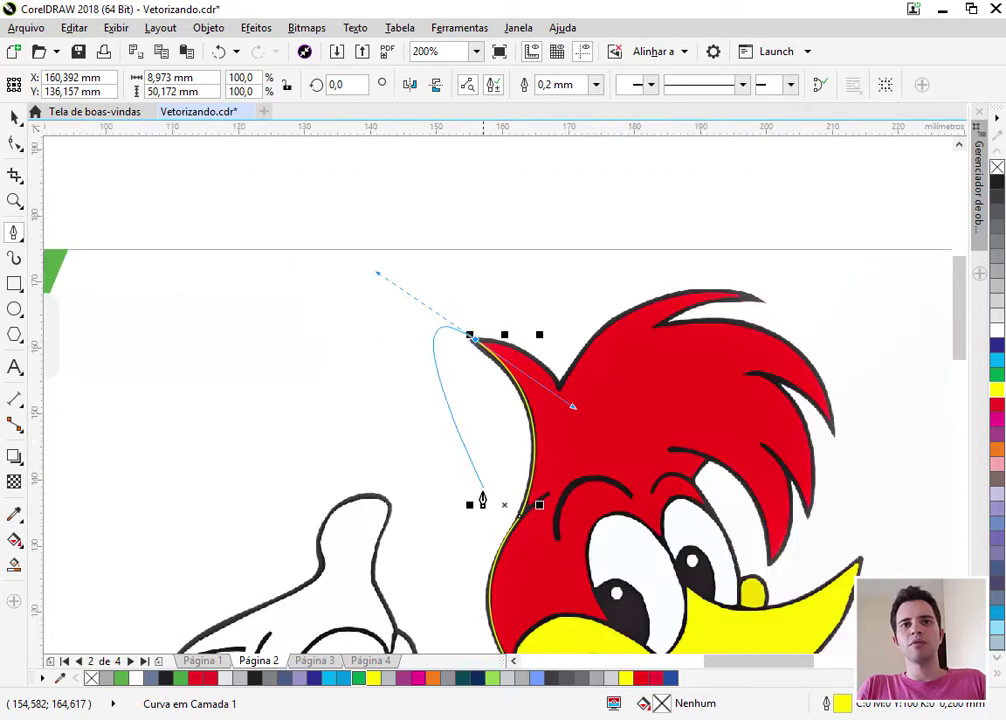
{"action": "scroll", "coordinate": [498, 352], "scroll_direction": "up", "scroll_amount": 6}
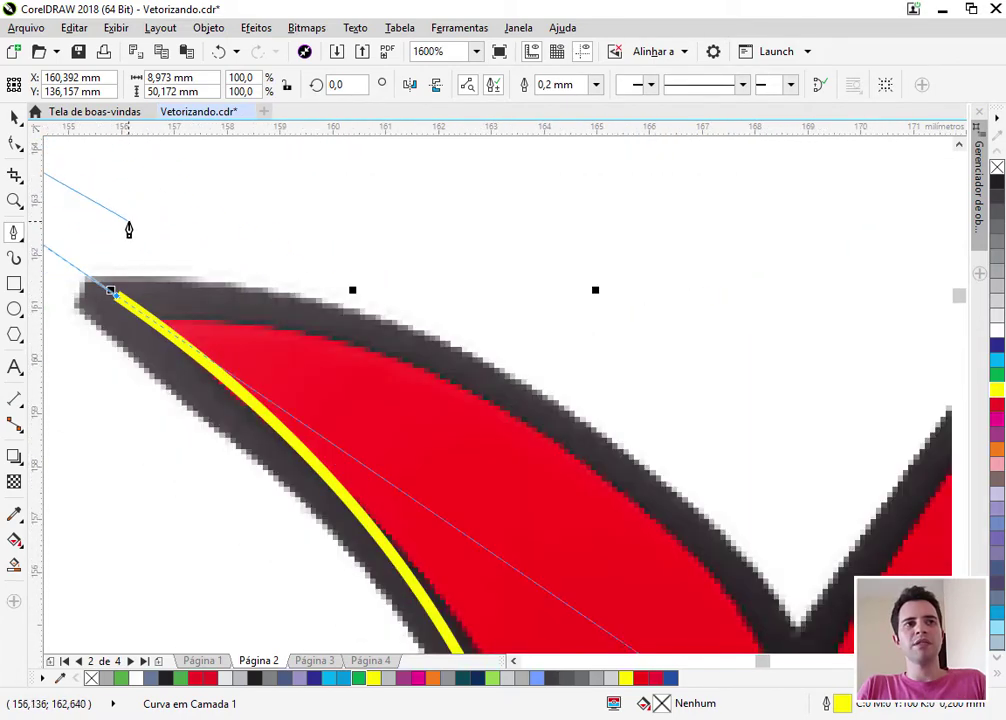
{"action": "key", "text": "alt"}
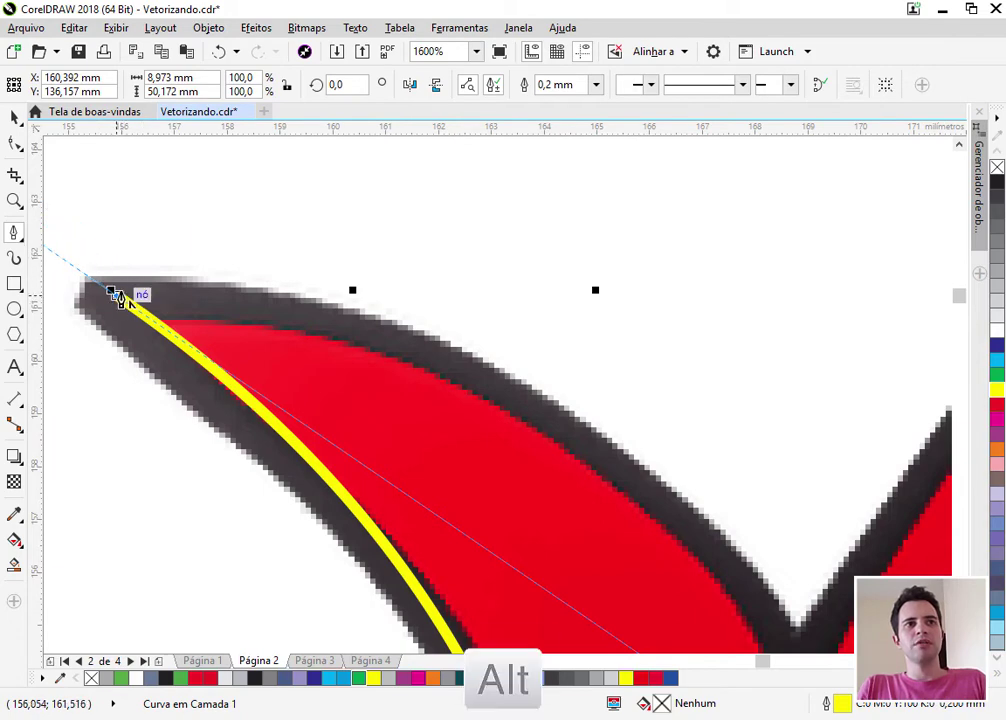
{"action": "left_click", "coordinate": [116, 293]}
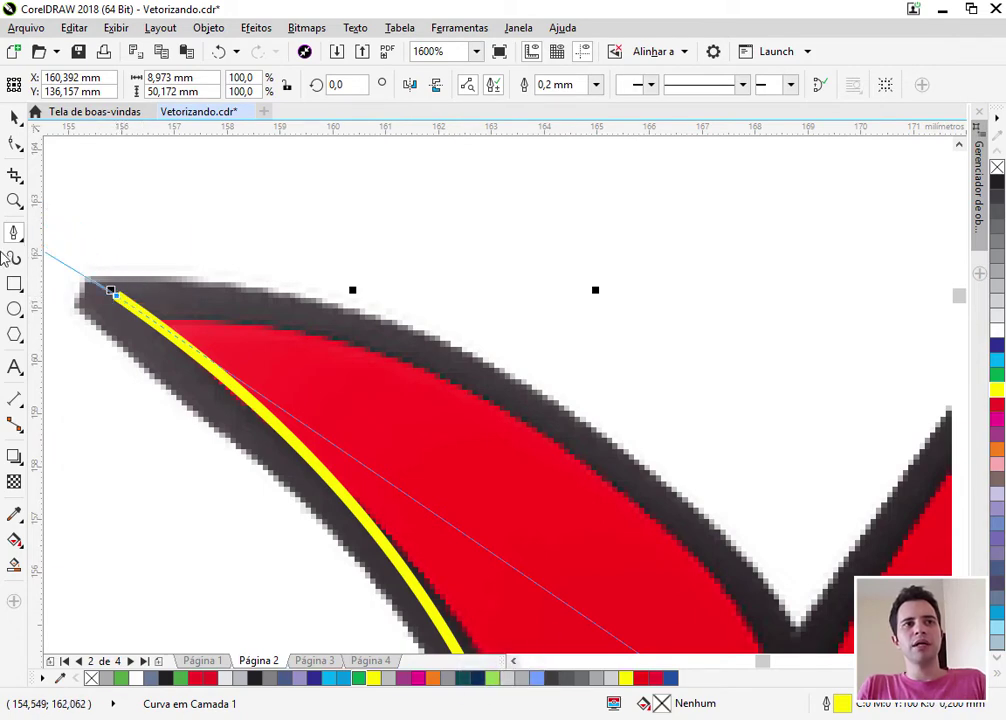
{"action": "scroll", "coordinate": [255, 410], "scroll_direction": "down", "scroll_amount": 2}
{"action": "scroll", "coordinate": [215, 390], "scroll_direction": "up", "scroll_amount": 1}
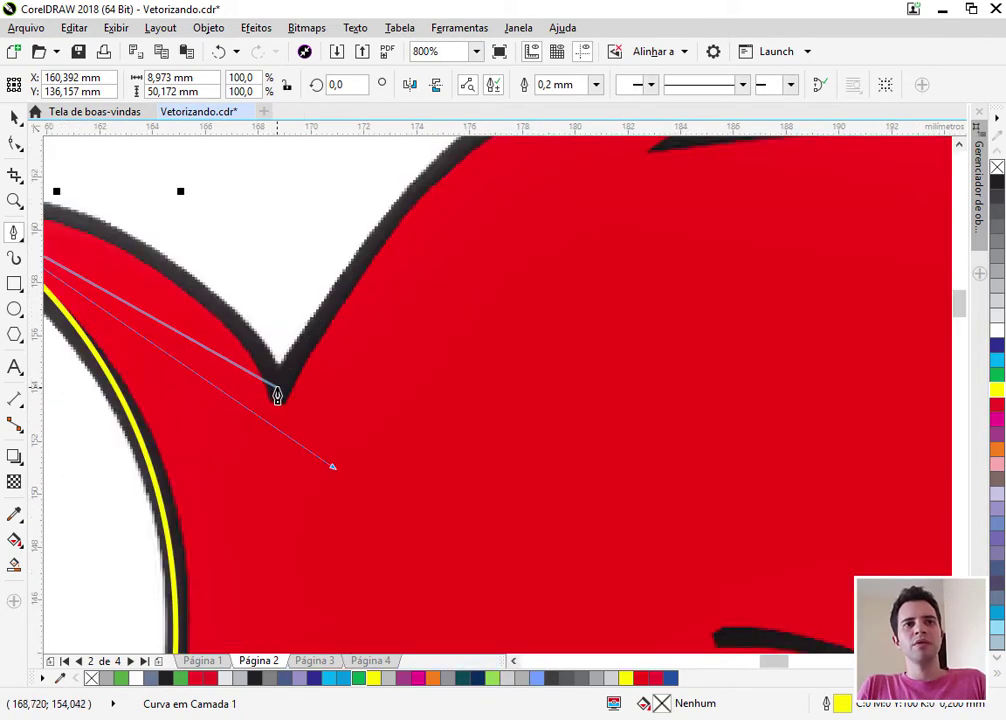
{"action": "left_click_drag", "start_coordinate": [276, 385], "coordinate": [391, 578]}
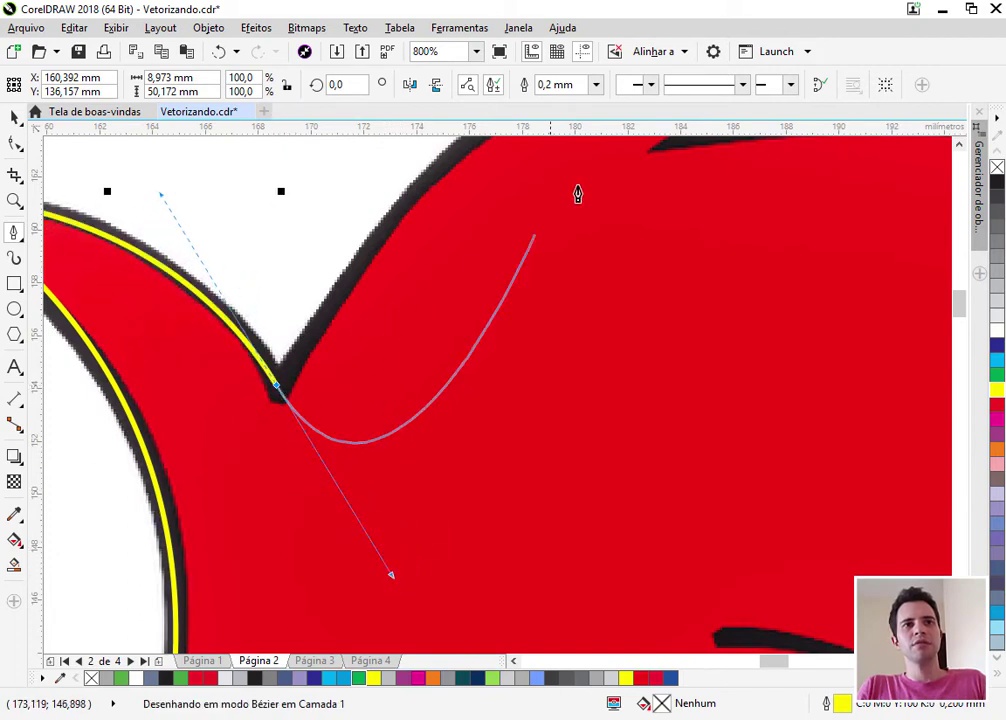
Make the V-notch node a corner and extend the path with straight segments to the top crest feather's tip, its inner notch and the next feather's tip
{"action": "key", "text": "alt"}
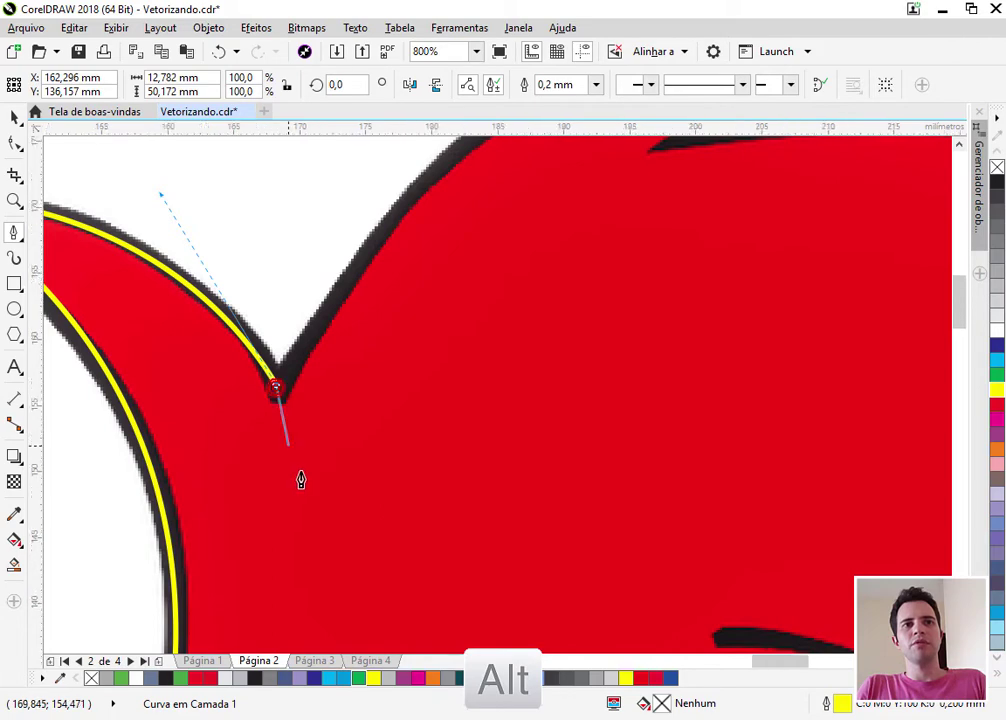
{"action": "scroll", "coordinate": [422, 353], "scroll_direction": "down", "scroll_amount": 2}
{"action": "scroll", "coordinate": [459, 362], "scroll_direction": "up", "scroll_amount": 1}
{"action": "scroll", "coordinate": [459, 362], "scroll_direction": "down", "scroll_amount": 1}
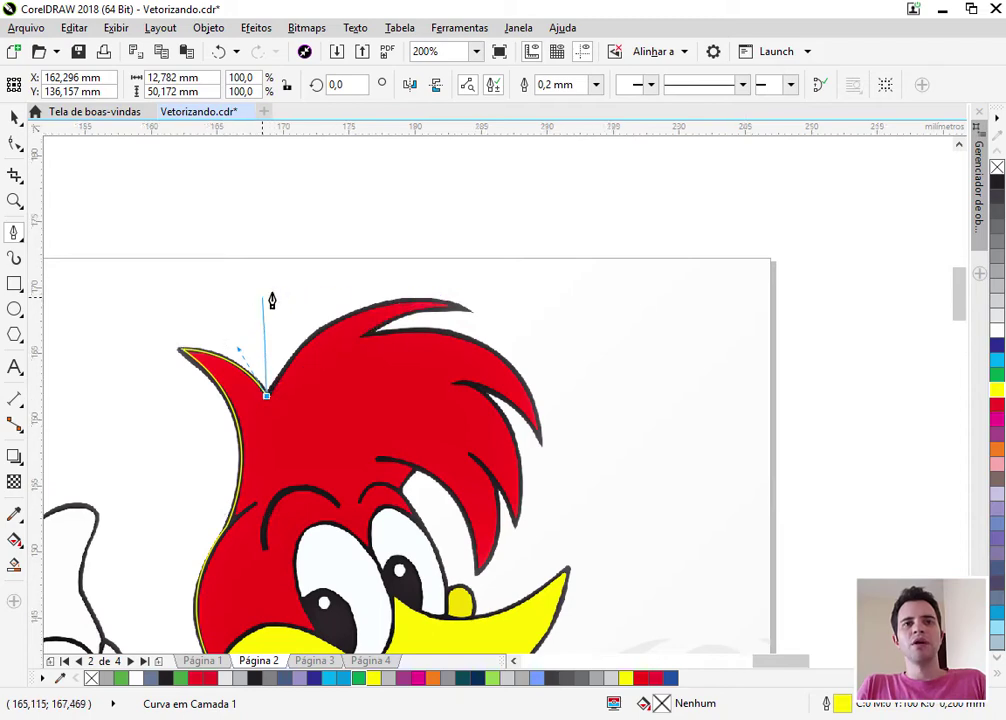
{"action": "scroll", "coordinate": [269, 296], "scroll_direction": "up", "scroll_amount": 2}
{"action": "scroll", "coordinate": [511, 300], "scroll_direction": "down", "scroll_amount": 1}
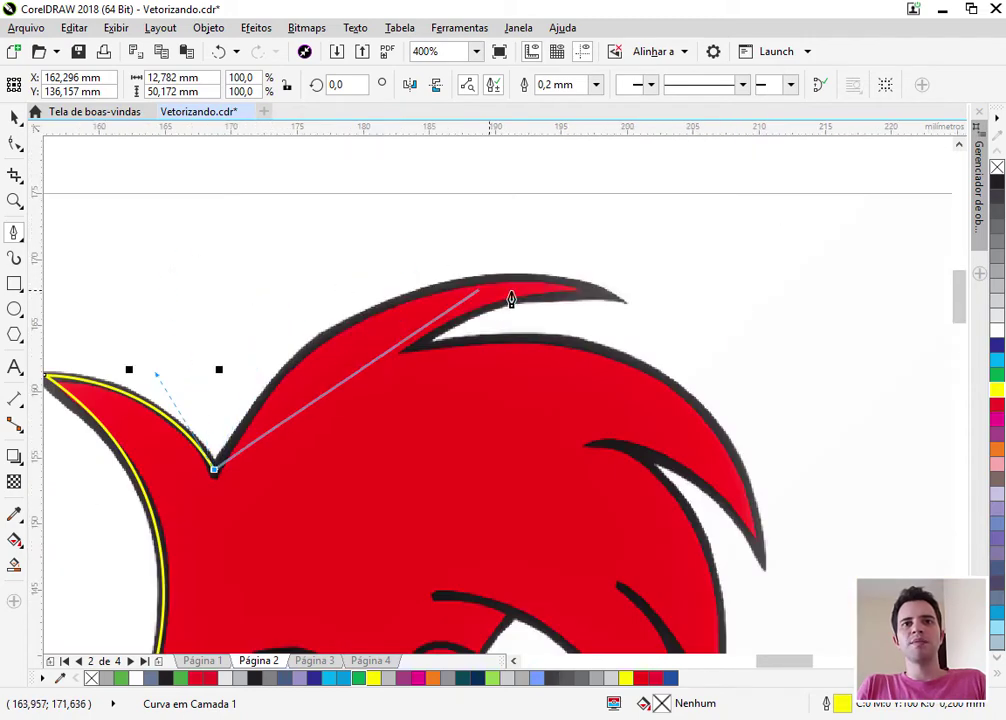
{"action": "left_click", "coordinate": [594, 292]}
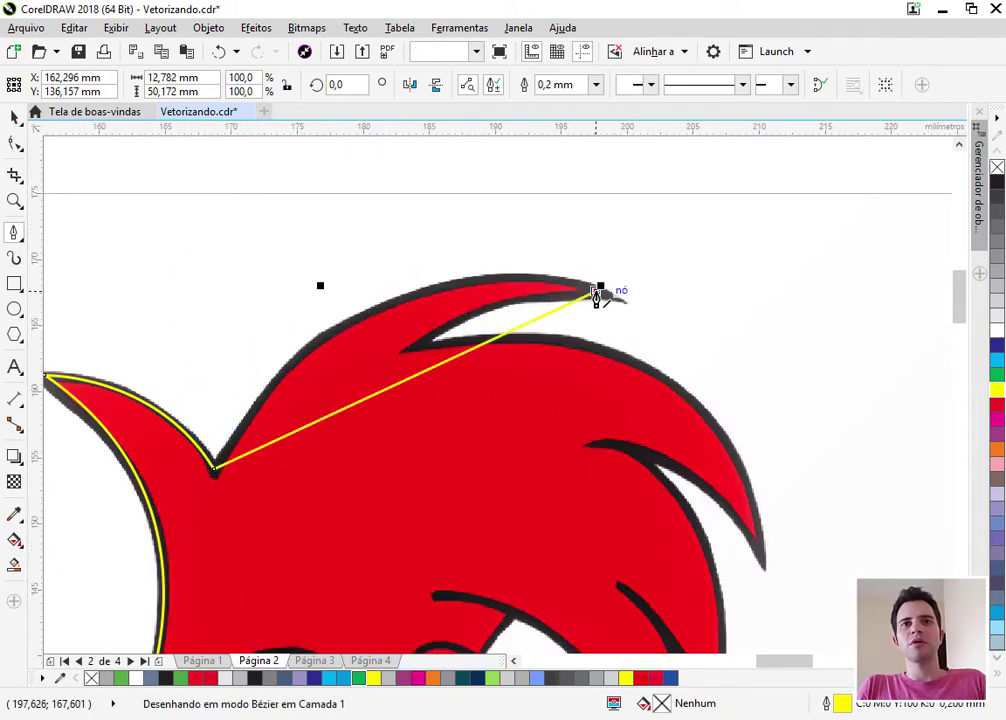
{"action": "left_click", "coordinate": [413, 348]}
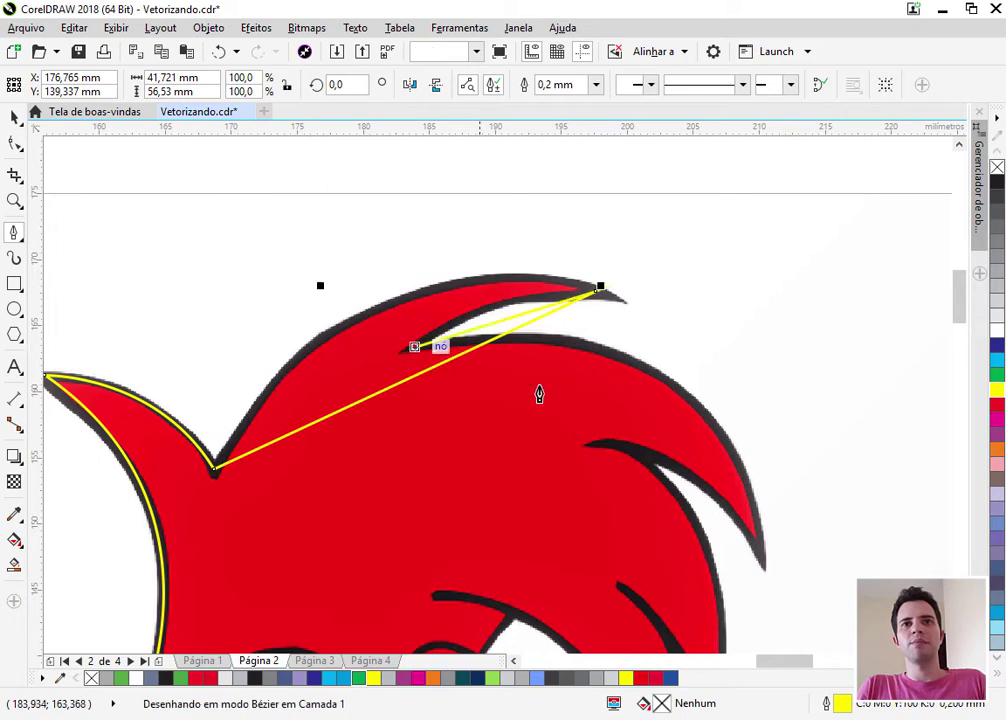
{"action": "left_click", "coordinate": [760, 550]}
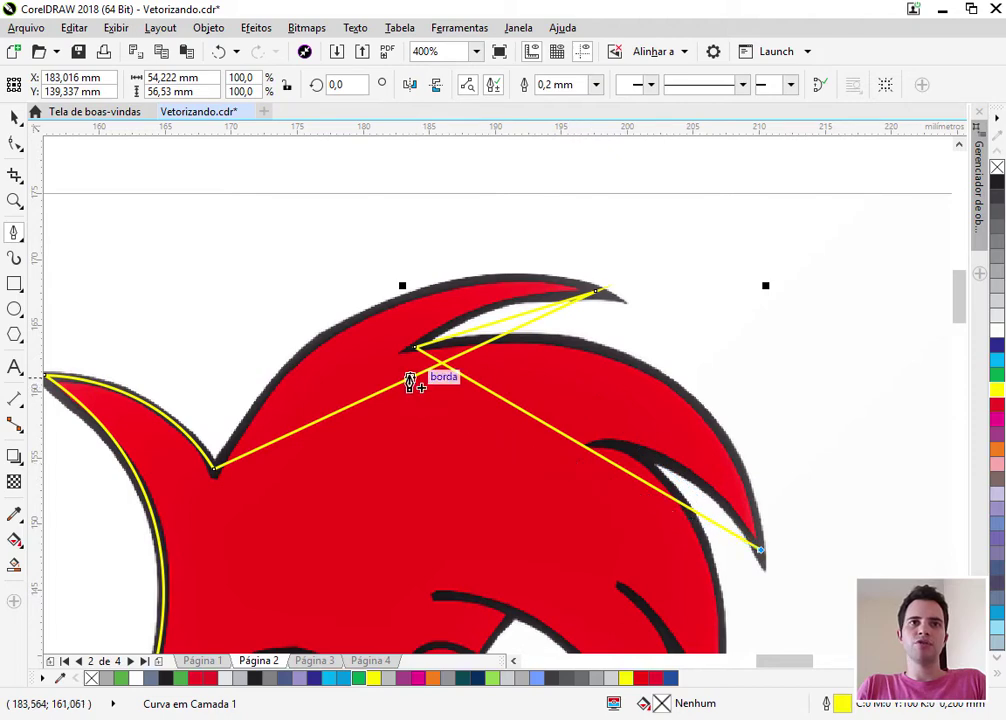
Curve the path along the second crest feather's underside to its inner notch, and down the third feather's outer edge to its tip
{"action": "scroll", "coordinate": [670, 493], "scroll_direction": "up", "scroll_amount": 2}
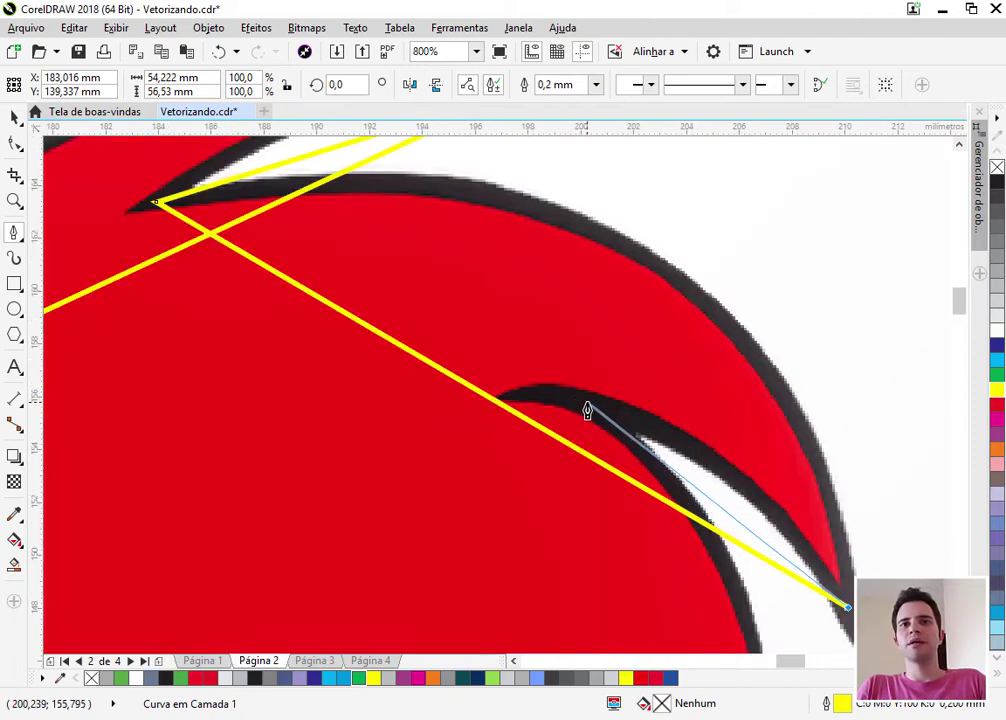
{"action": "left_click_drag", "start_coordinate": [586, 404], "coordinate": [406, 348]}
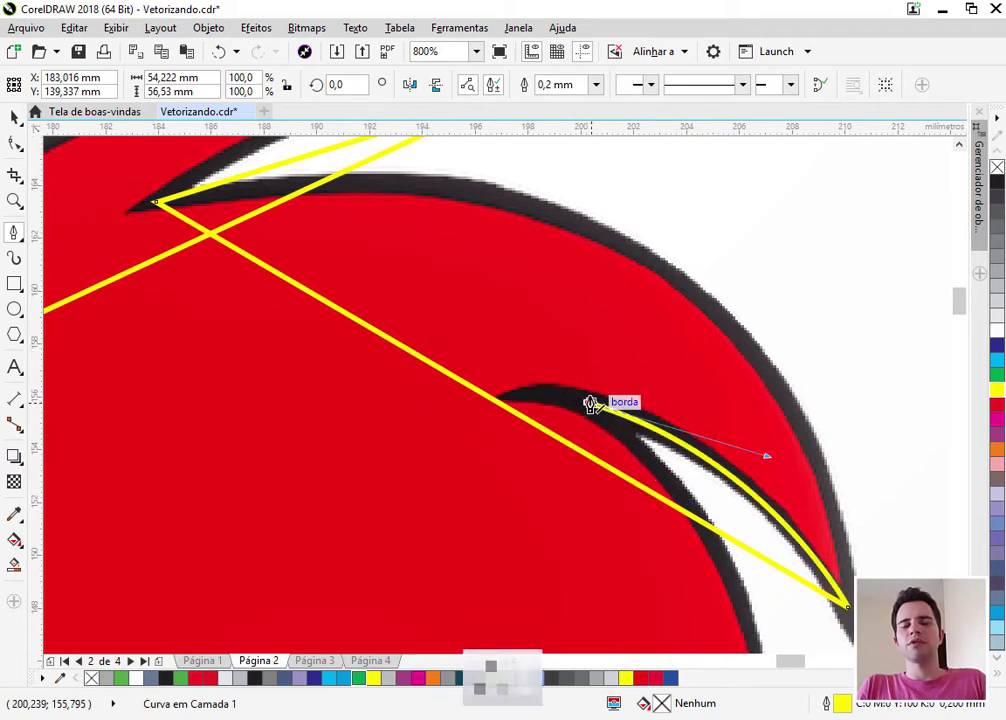
{"action": "scroll", "coordinate": [582, 536], "scroll_direction": "down", "scroll_amount": 1}
{"action": "scroll", "coordinate": [644, 622], "scroll_direction": "up", "scroll_amount": 1}
{"action": "scroll", "coordinate": [514, 458], "scroll_direction": "down", "scroll_amount": 1}
{"action": "scroll", "coordinate": [514, 458], "scroll_direction": "up", "scroll_amount": 1}
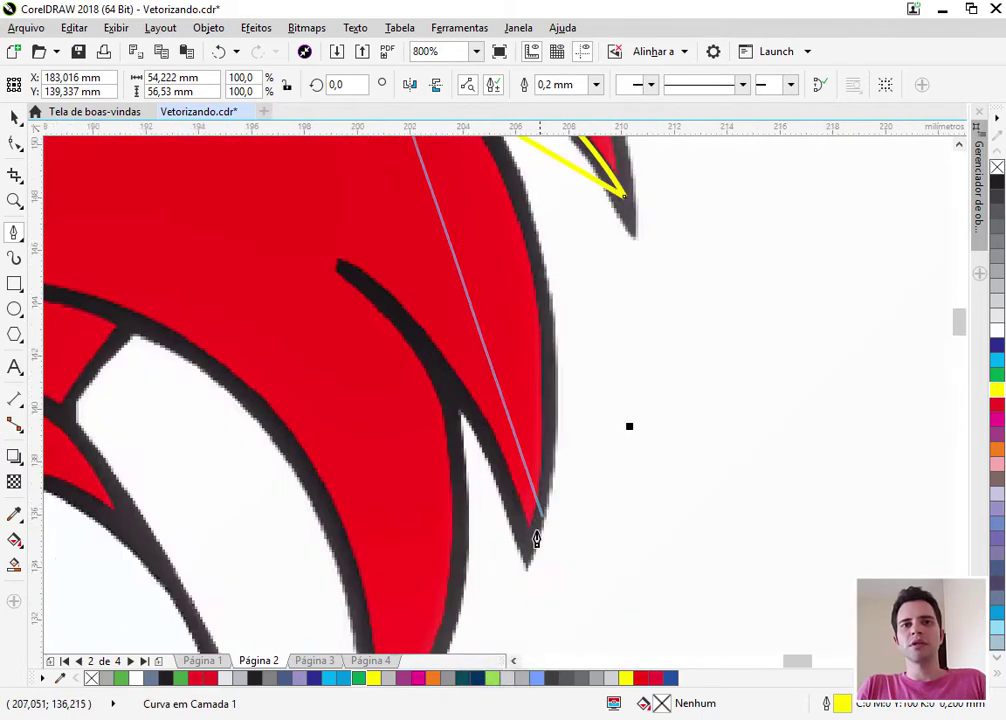
{"action": "left_click_drag", "start_coordinate": [527, 555], "coordinate": [430, 645]}
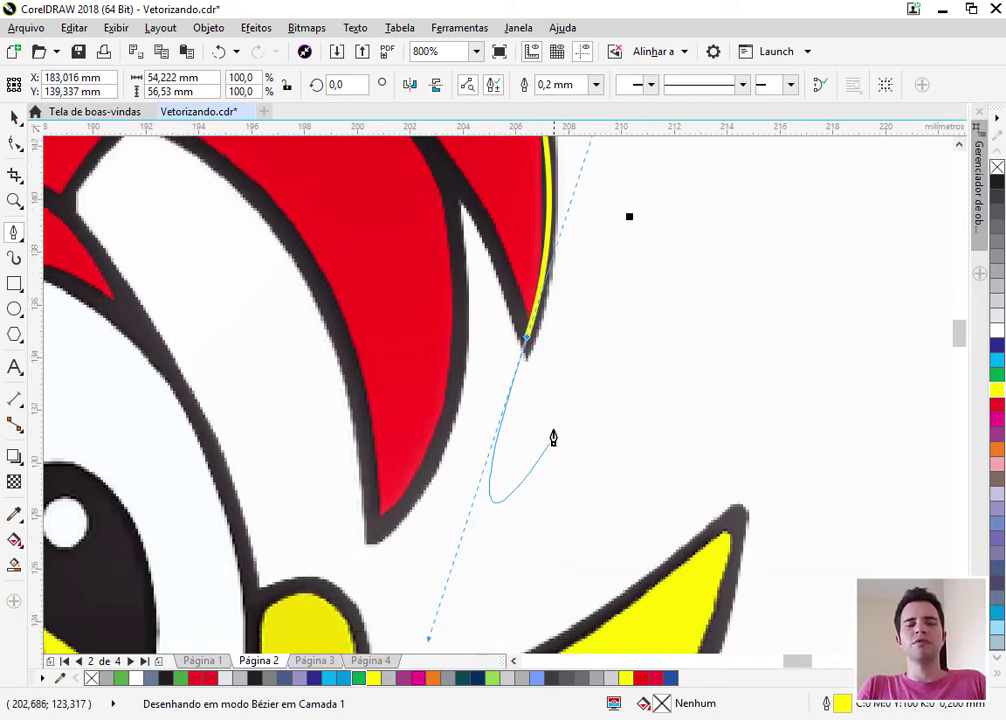
Turn the third feather's tip into a corner, add a straight segment to its inner notch, and curve down to the lowest feather's tip
{"action": "scroll", "coordinate": [552, 400], "scroll_direction": "down", "scroll_amount": 3}
{"action": "scroll", "coordinate": [545, 390], "scroll_direction": "up", "scroll_amount": 3}
{"action": "scroll", "coordinate": [541, 380], "scroll_direction": "up", "scroll_amount": 1}
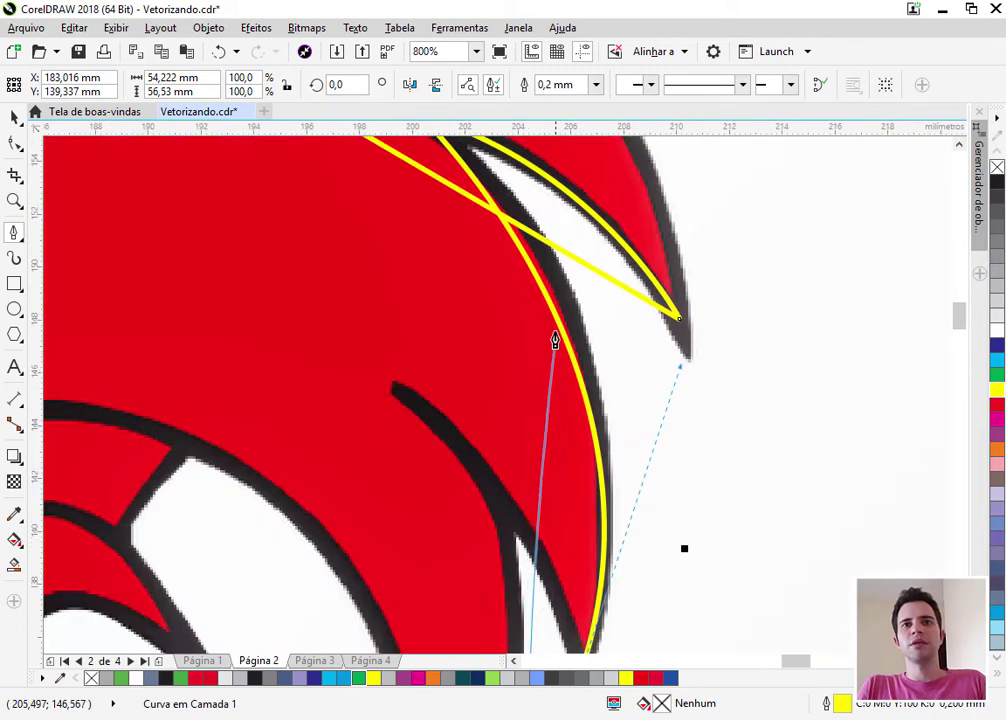
{"action": "scroll", "coordinate": [572, 343], "scroll_direction": "down", "scroll_amount": 2}
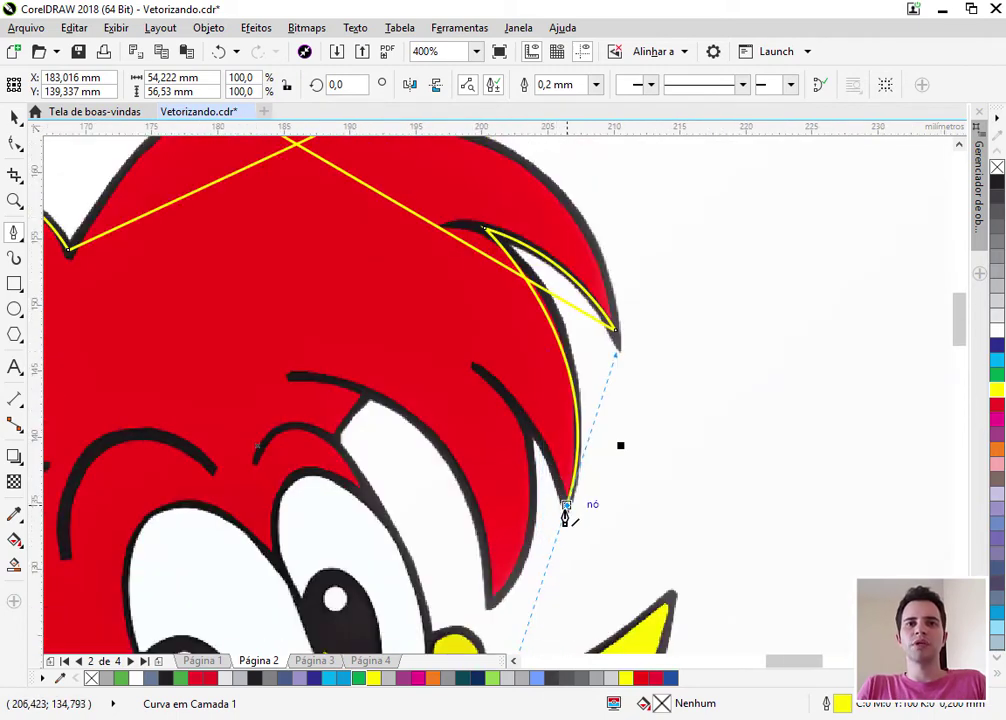
{"action": "left_click", "coordinate": [567, 507], "text": "alt"}
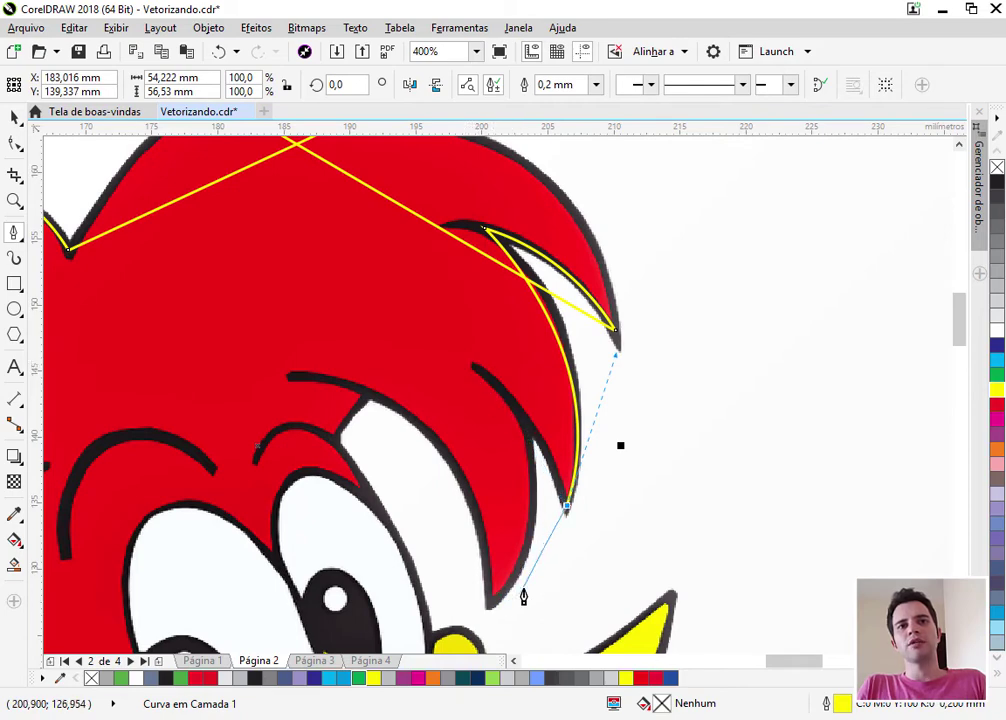
{"action": "left_click", "coordinate": [507, 399]}
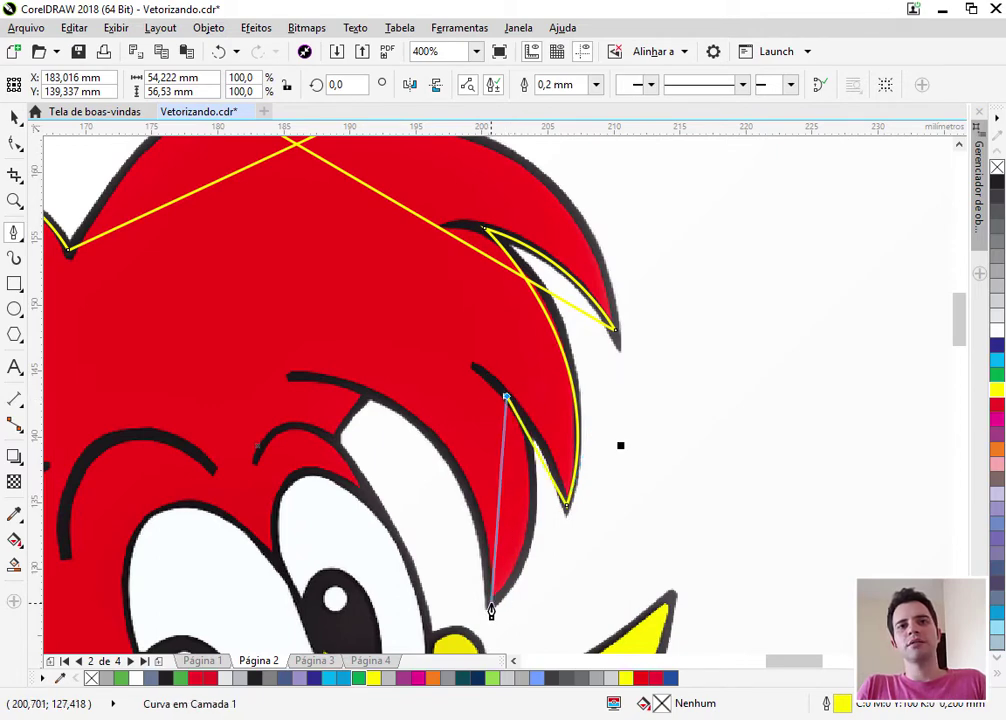
{"action": "left_click_drag", "start_coordinate": [491, 604], "coordinate": [405, 626]}
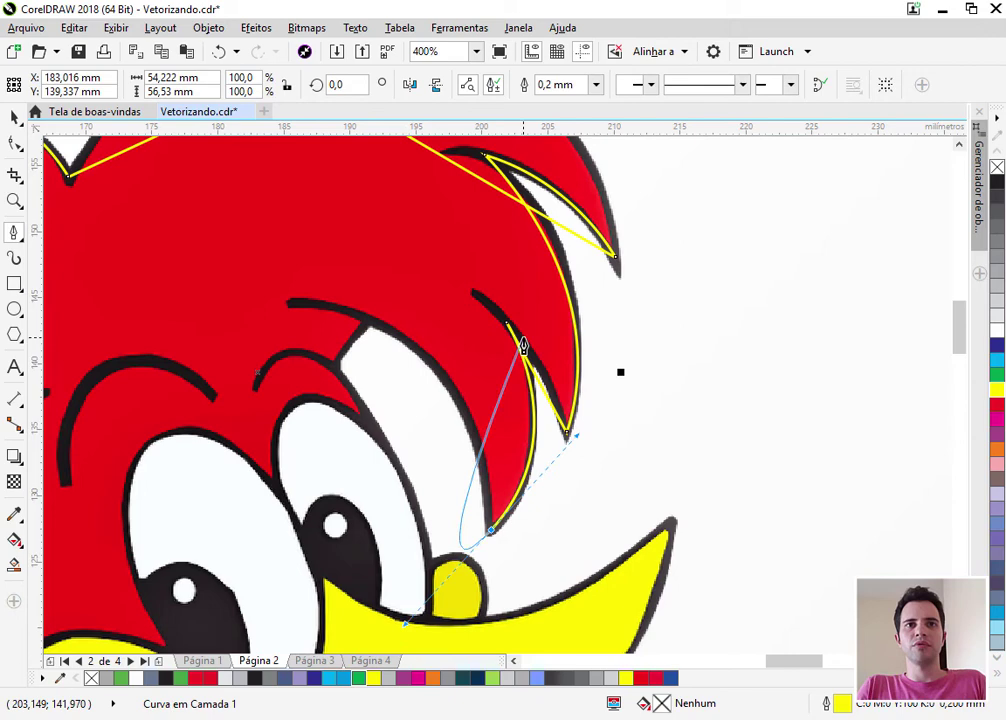
Remove the outgoing handle at the lowest feather's tip and close the path with straight segments around the white eye patch and across the beak
{"action": "left_click", "coordinate": [491, 530], "text": "alt"}
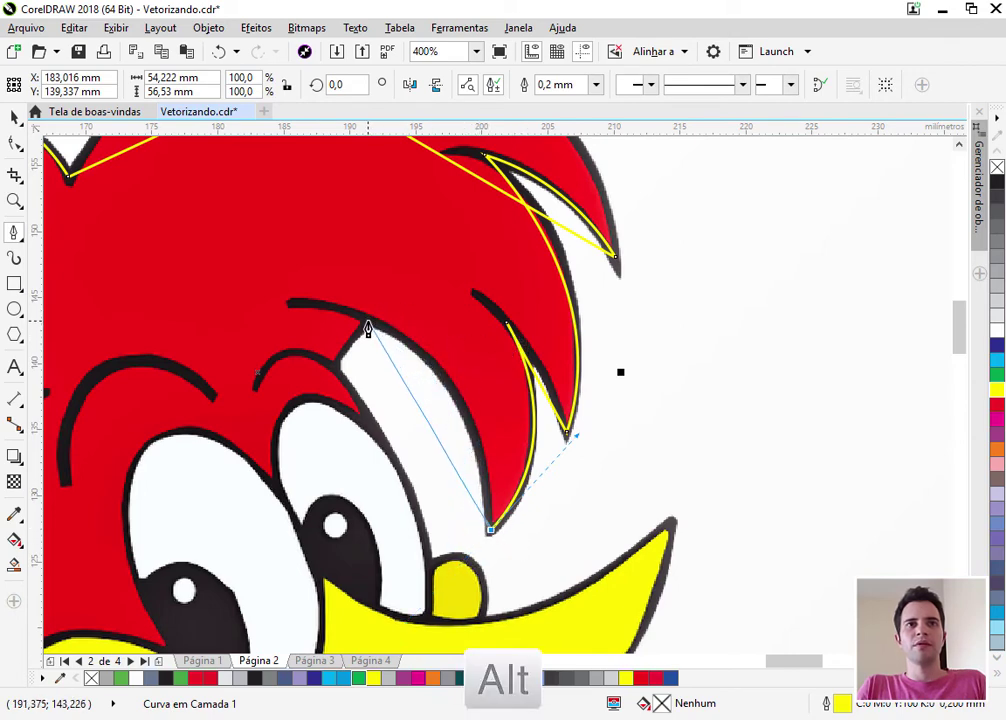
{"action": "left_click_drag", "start_coordinate": [366, 321], "coordinate": [333, 373]}
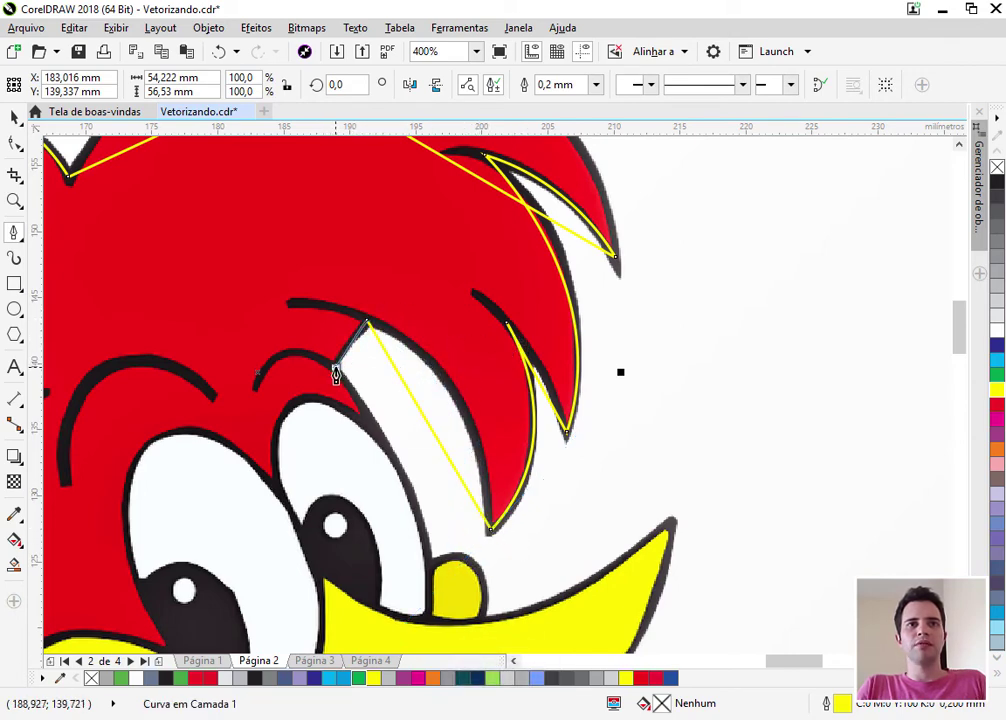
{"action": "left_click", "coordinate": [336, 370]}
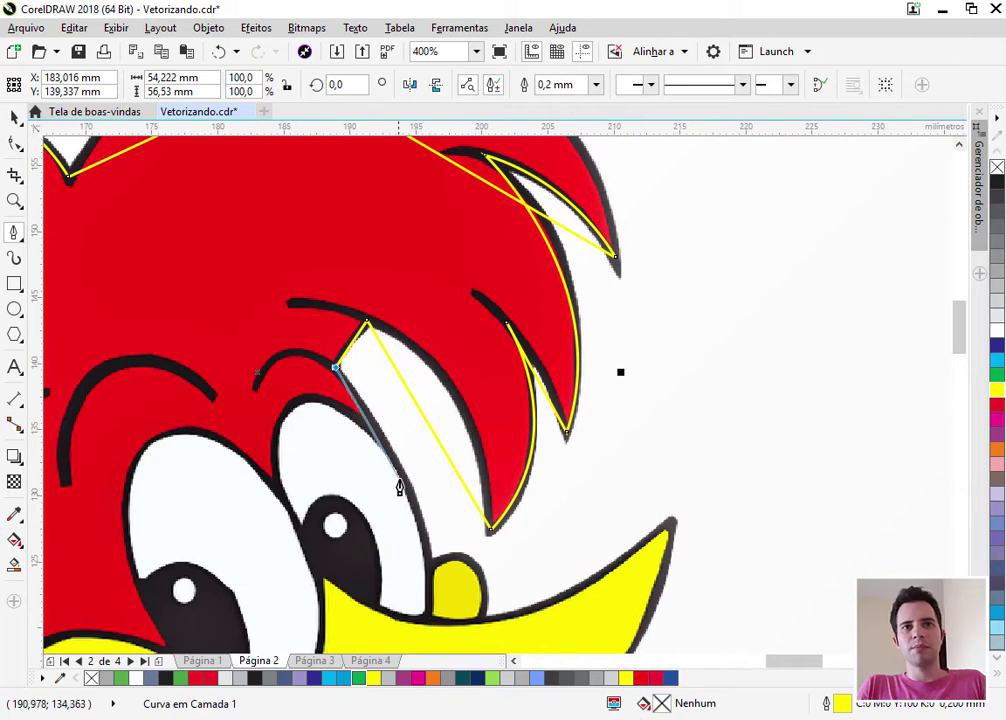
{"action": "left_click", "coordinate": [427, 621]}
{"action": "scroll", "coordinate": [433, 560], "scroll_direction": "down", "scroll_amount": 2}
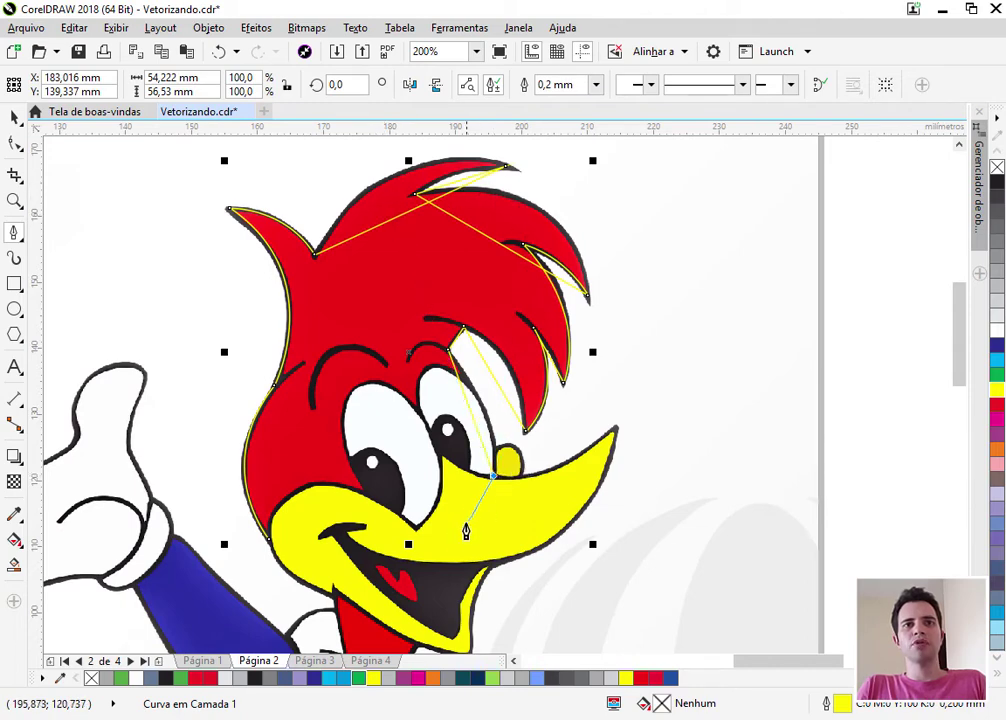
{"action": "left_click", "coordinate": [270, 545]}
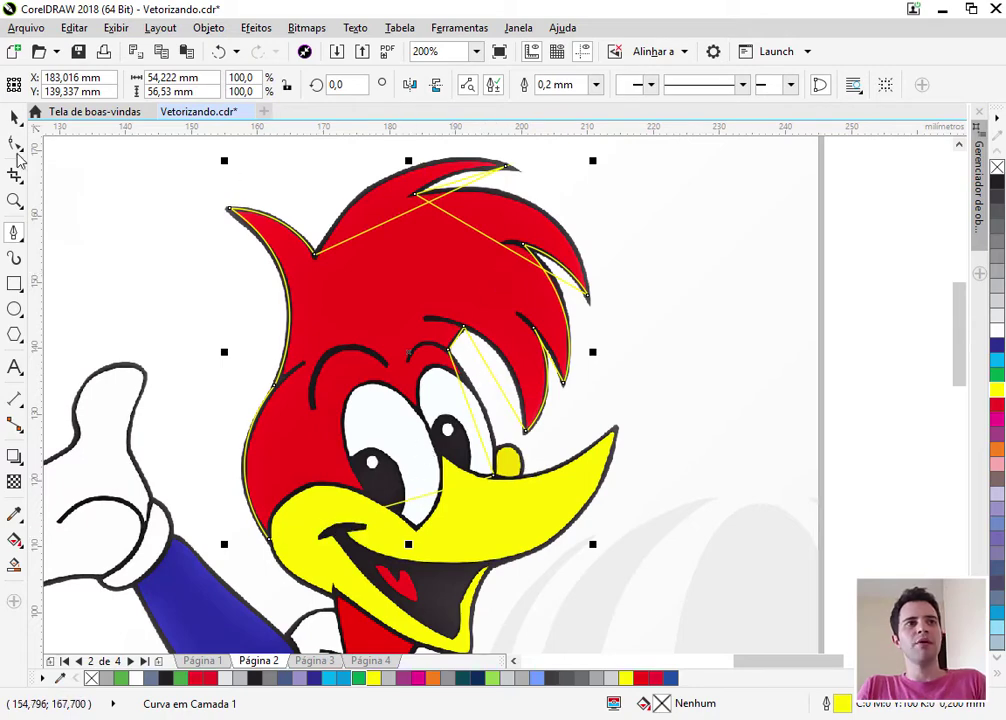
With the Shape tool, move the neck-crease node up and inward to the middle of the black outline
{"action": "left_click", "coordinate": [16, 146]}
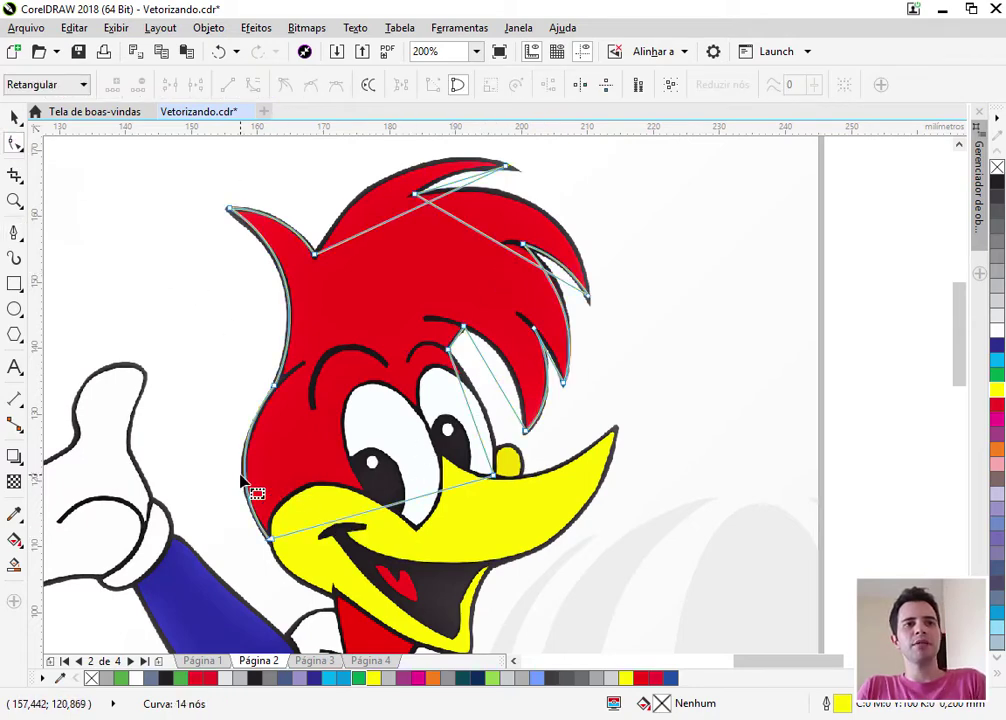
{"action": "scroll", "coordinate": [243, 483], "scroll_direction": "up", "scroll_amount": 3}
{"action": "scroll", "coordinate": [326, 285], "scroll_direction": "down", "scroll_amount": 2}
{"action": "scroll", "coordinate": [314, 274], "scroll_direction": "up", "scroll_amount": 3}
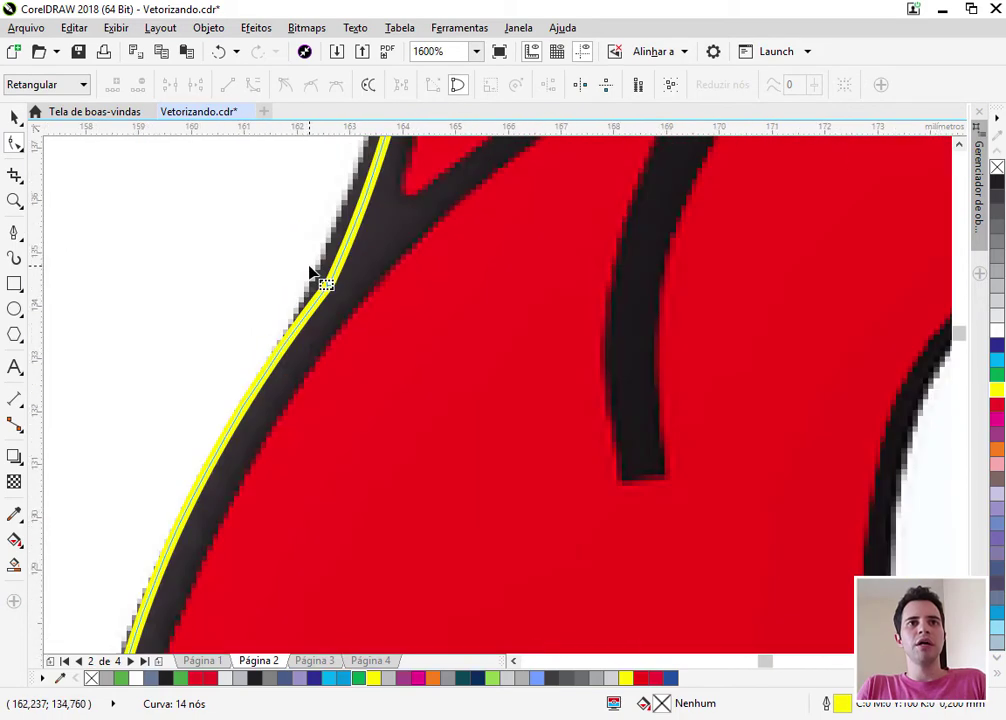
{"action": "scroll", "coordinate": [349, 320], "scroll_direction": "down", "scroll_amount": 1}
{"action": "scroll", "coordinate": [283, 393], "scroll_direction": "up", "scroll_amount": 2}
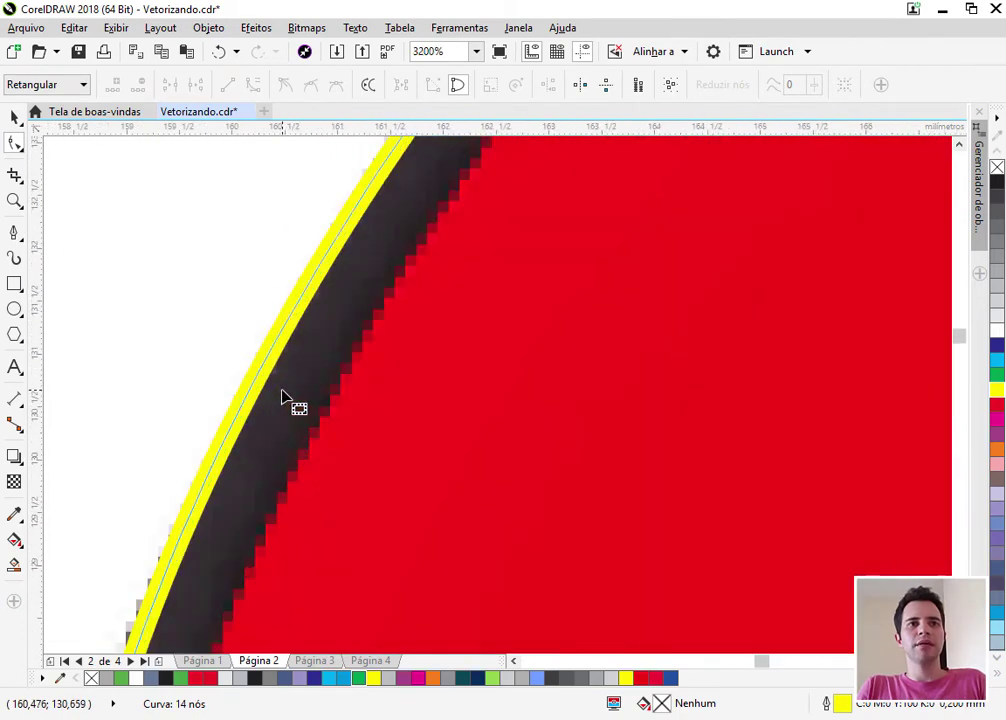
{"action": "scroll", "coordinate": [446, 282], "scroll_direction": "down", "scroll_amount": 1}
{"action": "scroll", "coordinate": [498, 408], "scroll_direction": "down", "scroll_amount": 1}
{"action": "scroll", "coordinate": [517, 250], "scroll_direction": "up", "scroll_amount": 2}
{"action": "scroll", "coordinate": [477, 282], "scroll_direction": "up", "scroll_amount": 2}
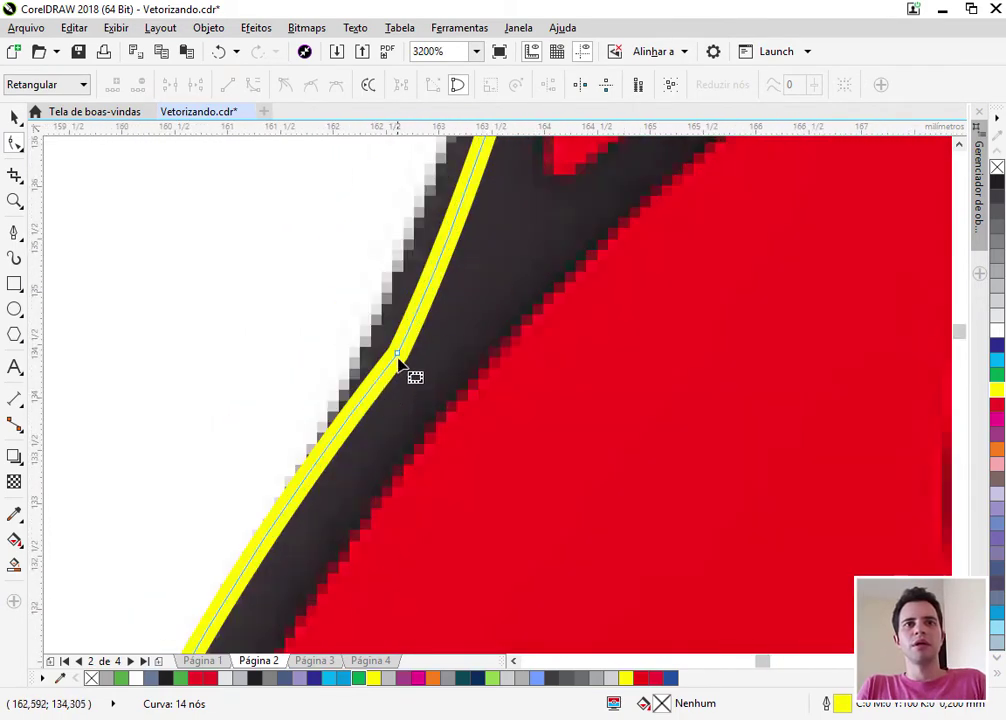
{"action": "left_click_drag", "start_coordinate": [397, 353], "coordinate": [471, 260]}
Extend the crease node's lower handle outward so the cheek curve follows the black outline
{"action": "scroll", "coordinate": [472, 270], "scroll_direction": "down", "scroll_amount": 3}
{"action": "scroll", "coordinate": [406, 426], "scroll_direction": "up", "scroll_amount": 2}
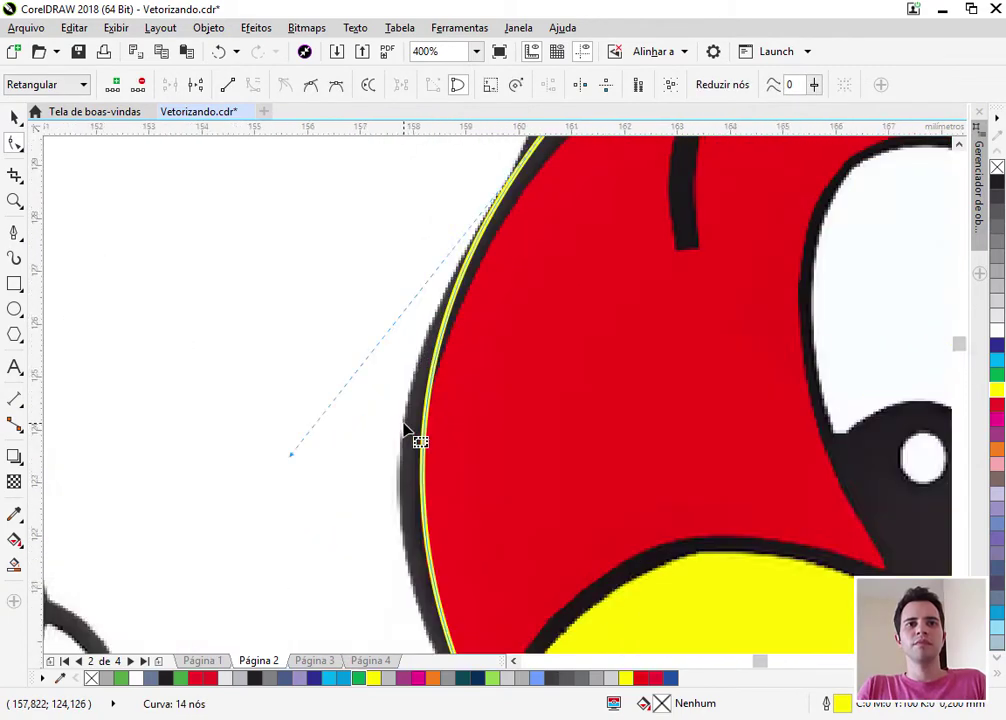
{"action": "left_click_drag", "start_coordinate": [175, 488], "coordinate": [123, 538]}
{"action": "scroll", "coordinate": [278, 455], "scroll_direction": "down", "scroll_amount": 2}
{"action": "scroll", "coordinate": [440, 539], "scroll_direction": "down", "scroll_amount": 2}
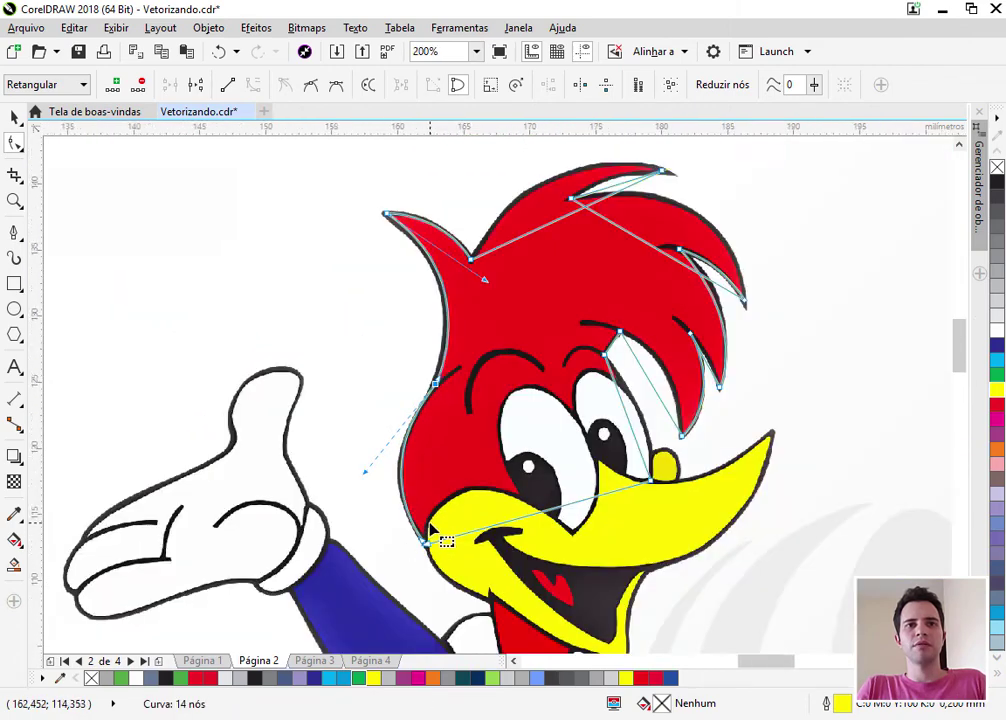
Add a node on the neck curve above the crease and shift it inside the black outline
{"action": "scroll", "coordinate": [440, 539], "scroll_direction": "up", "scroll_amount": 2}
{"action": "scroll", "coordinate": [438, 541], "scroll_direction": "down", "scroll_amount": 2}
{"action": "scroll", "coordinate": [485, 285], "scroll_direction": "up", "scroll_amount": 2}
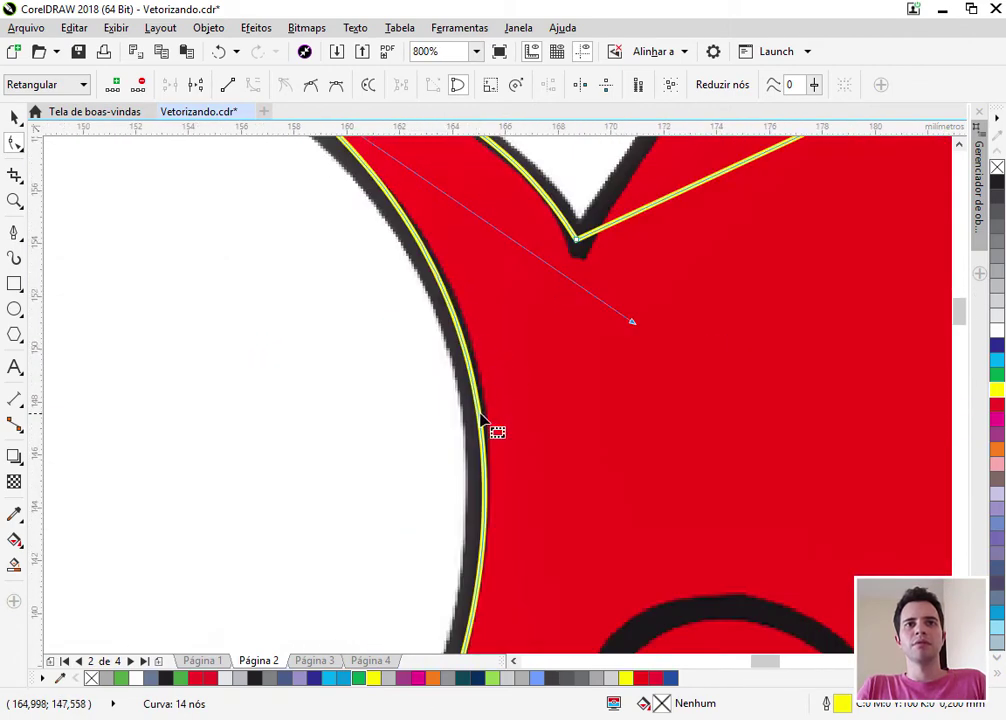
{"action": "scroll", "coordinate": [483, 550], "scroll_direction": "up", "scroll_amount": 2}
{"action": "double_click", "coordinate": [482, 533]}
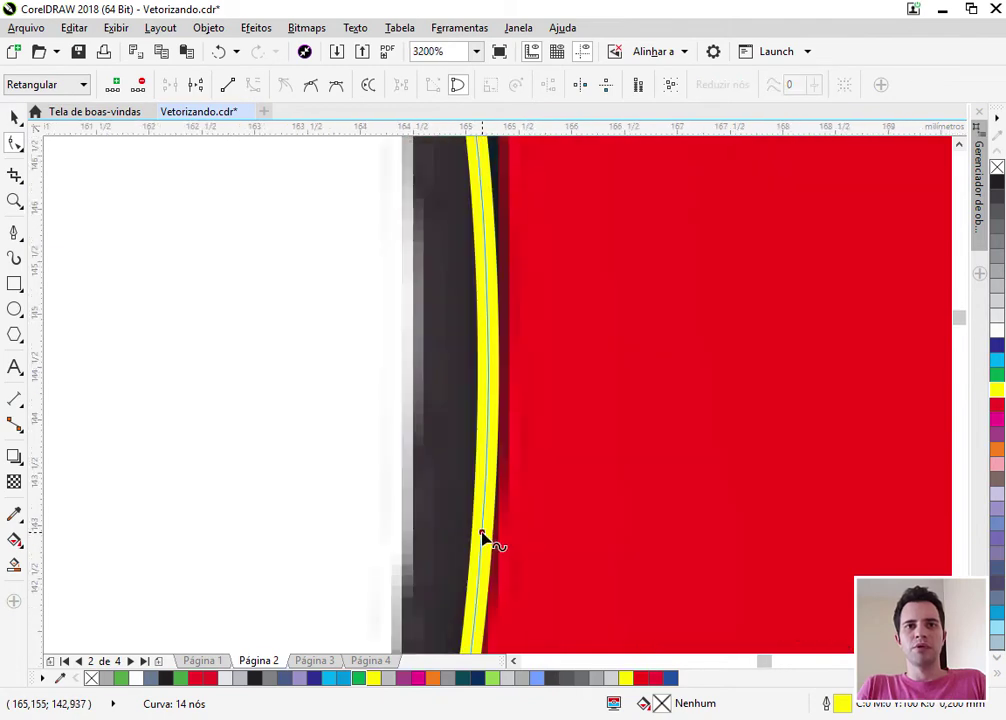
{"action": "left_click_drag", "start_coordinate": [482, 533], "coordinate": [455, 519]}
{"action": "scroll", "coordinate": [455, 519], "scroll_direction": "down", "scroll_amount": 4}
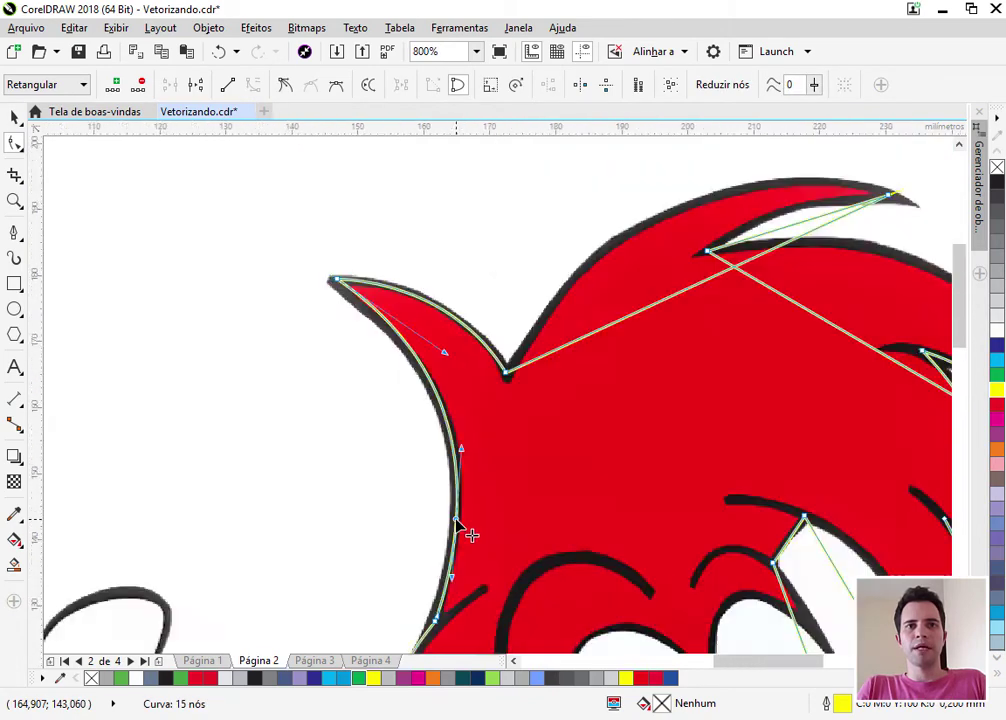
Add a node on the cheek curve just below the crease and move it inward to the centre of the black outline
{"action": "scroll", "coordinate": [444, 569], "scroll_direction": "up", "scroll_amount": 3}
{"action": "scroll", "coordinate": [508, 333], "scroll_direction": "down", "scroll_amount": 1}
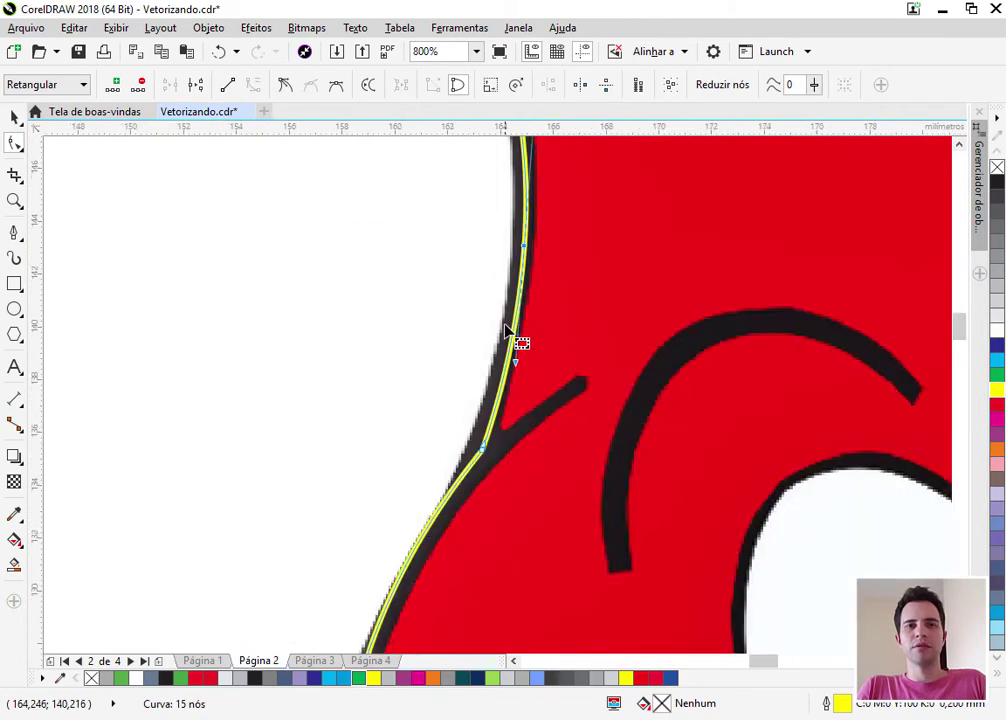
{"action": "scroll", "coordinate": [423, 540], "scroll_direction": "up", "scroll_amount": 2}
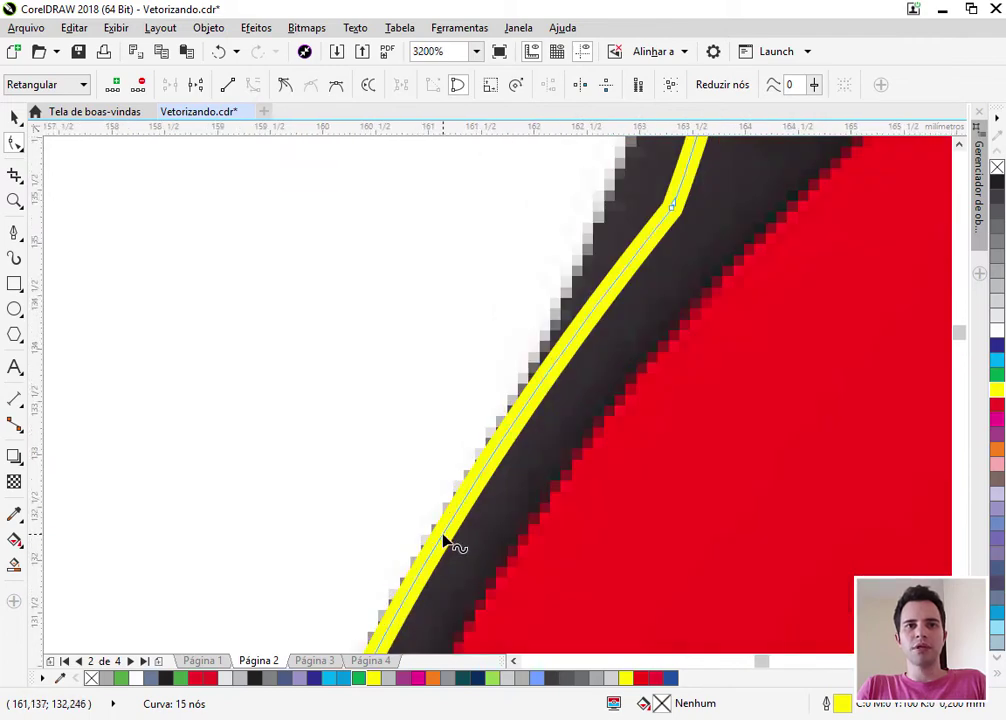
{"action": "double_click", "coordinate": [443, 535]}
{"action": "left_click_drag", "start_coordinate": [443, 535], "coordinate": [467, 557]}
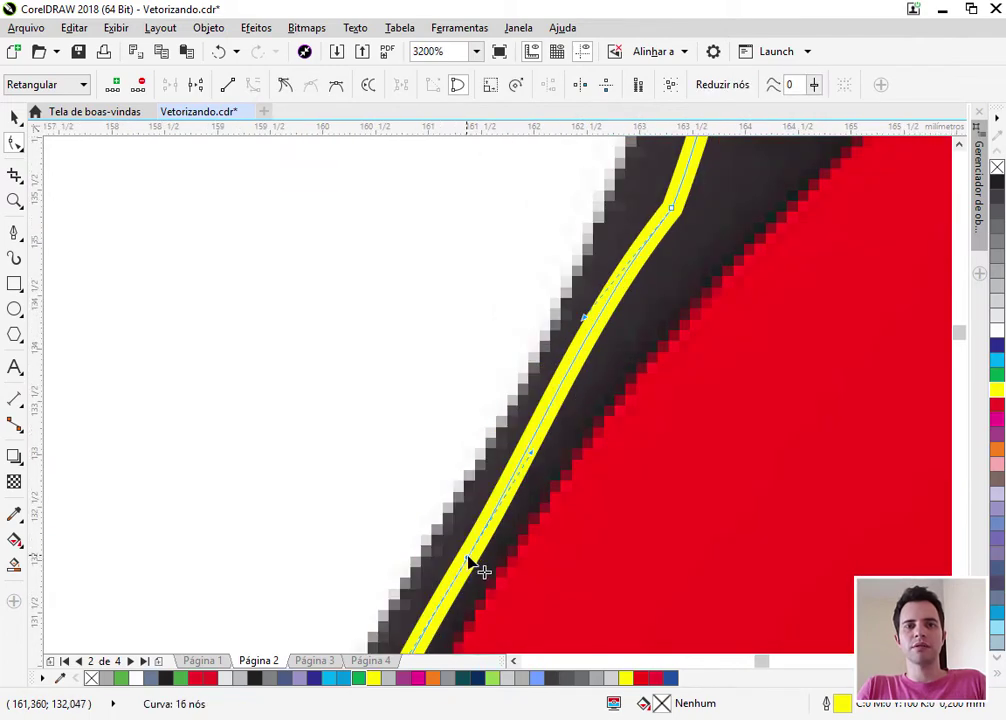
{"action": "scroll", "coordinate": [468, 560], "scroll_direction": "down", "scroll_amount": 2}
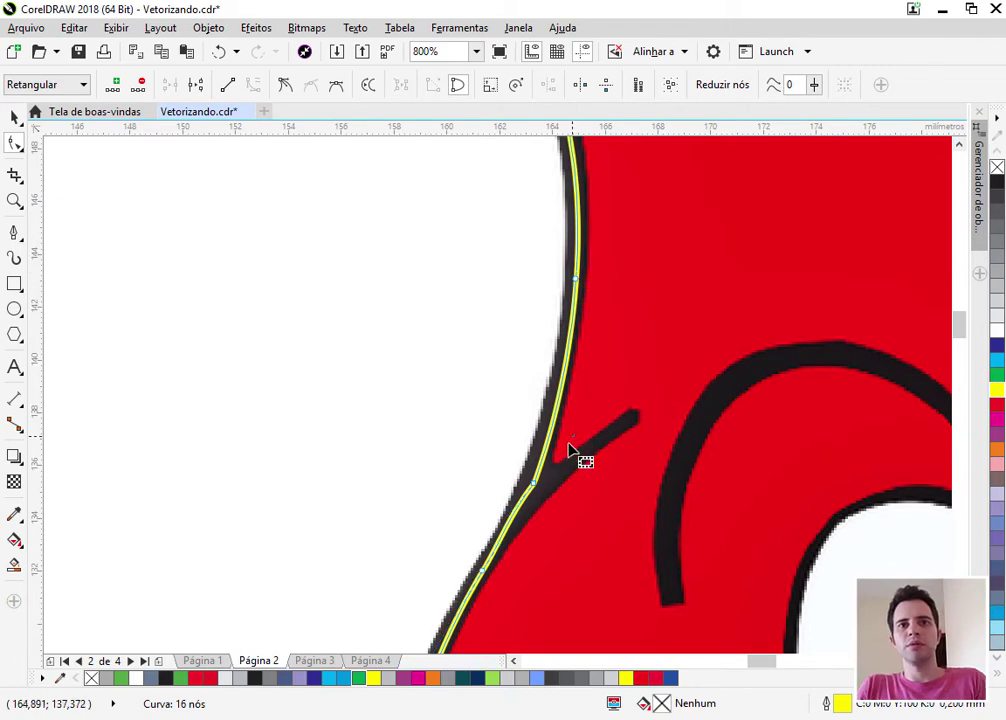
Delete the neck-crease node so a single smooth curve joins the nodes above and below it
{"action": "left_click_drag", "start_coordinate": [573, 433], "coordinate": [516, 495]}
{"action": "key", "text": "Delete"}
{"action": "scroll", "coordinate": [507, 418], "scroll_direction": "down", "scroll_amount": 1}
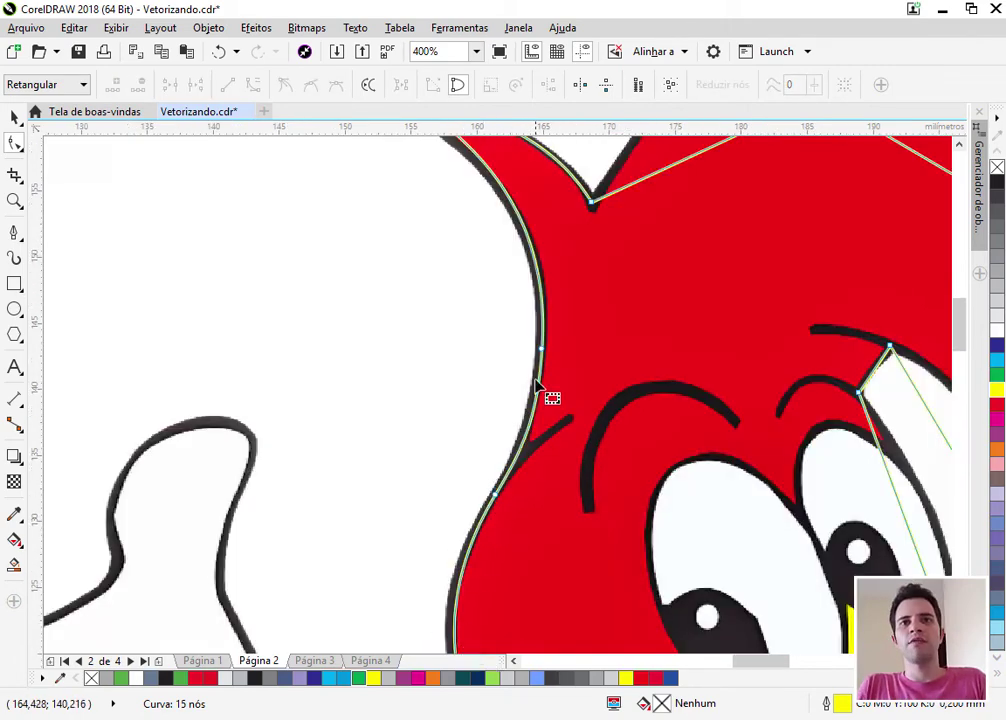
{"action": "scroll", "coordinate": [480, 317], "scroll_direction": "down", "scroll_amount": 1}
{"action": "scroll", "coordinate": [491, 193], "scroll_direction": "up", "scroll_amount": 2}
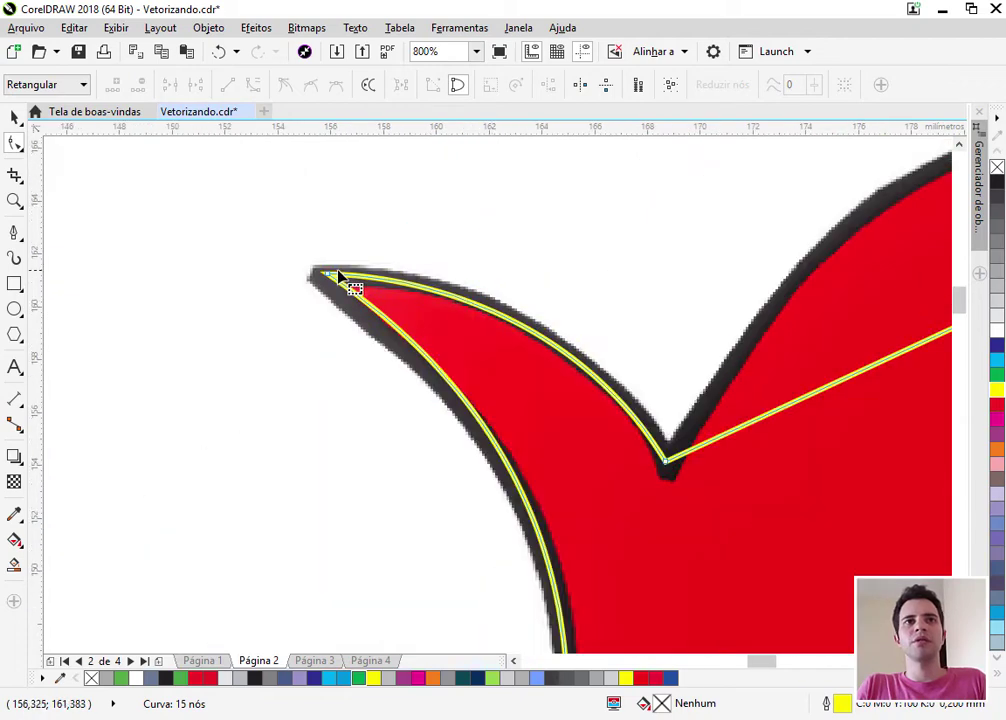
Nudge the node at the rear tuft's tip so it sits inside the black outline
{"action": "scroll", "coordinate": [327, 270], "scroll_direction": "up", "scroll_amount": 2}
{"action": "left_click_drag", "start_coordinate": [310, 292], "coordinate": [308, 297]}
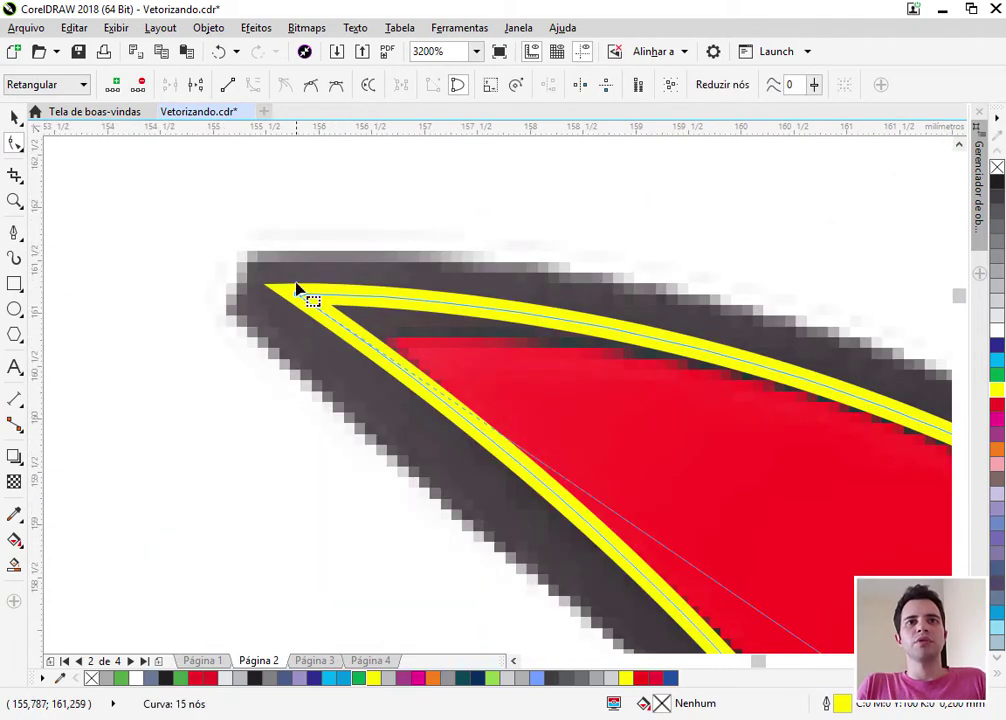
{"action": "scroll", "coordinate": [310, 294], "scroll_direction": "down", "scroll_amount": 2}
{"action": "scroll", "coordinate": [600, 447], "scroll_direction": "down", "scroll_amount": 1}
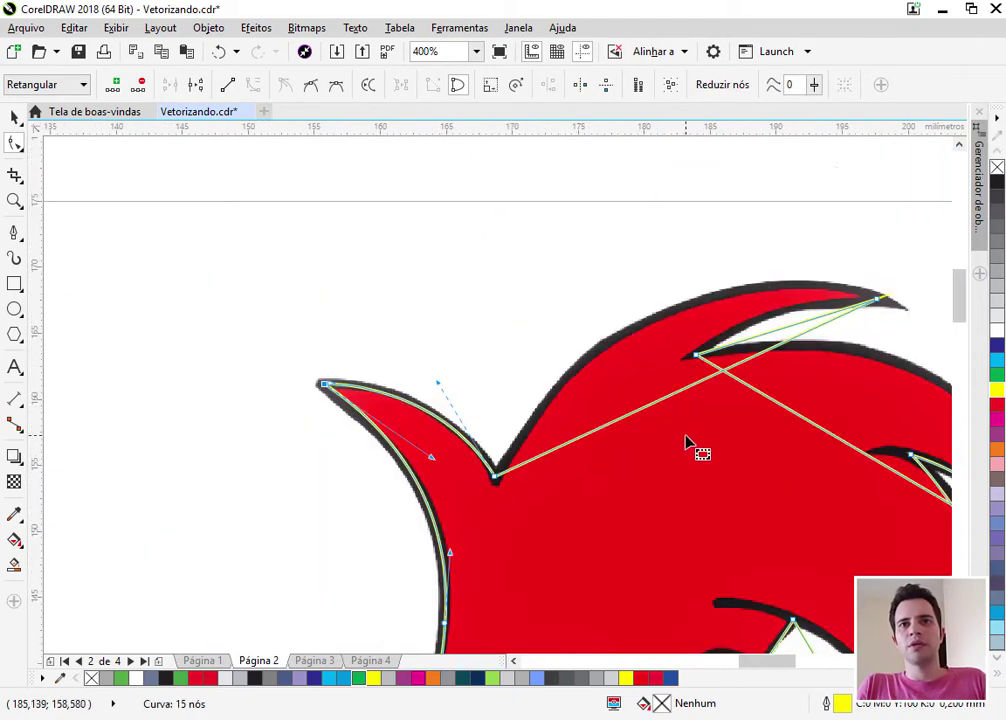
Convert the straight segment from the rear notch to the top crest tip to a curve and bend it along the black outline
{"action": "left_click", "coordinate": [669, 396]}
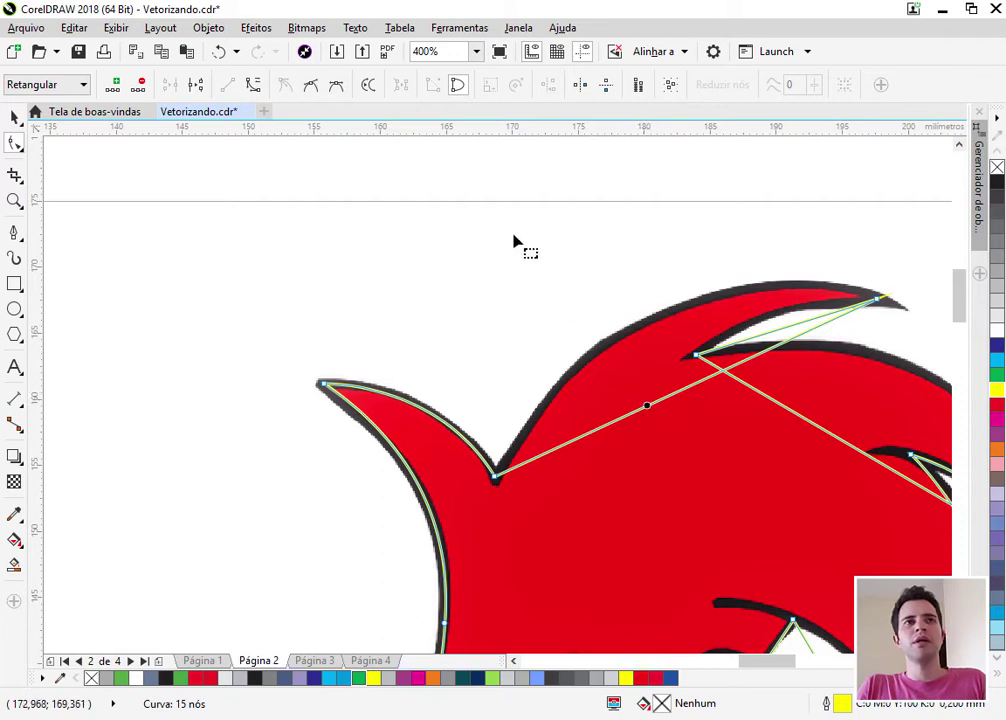
{"action": "left_click", "coordinate": [253, 85]}
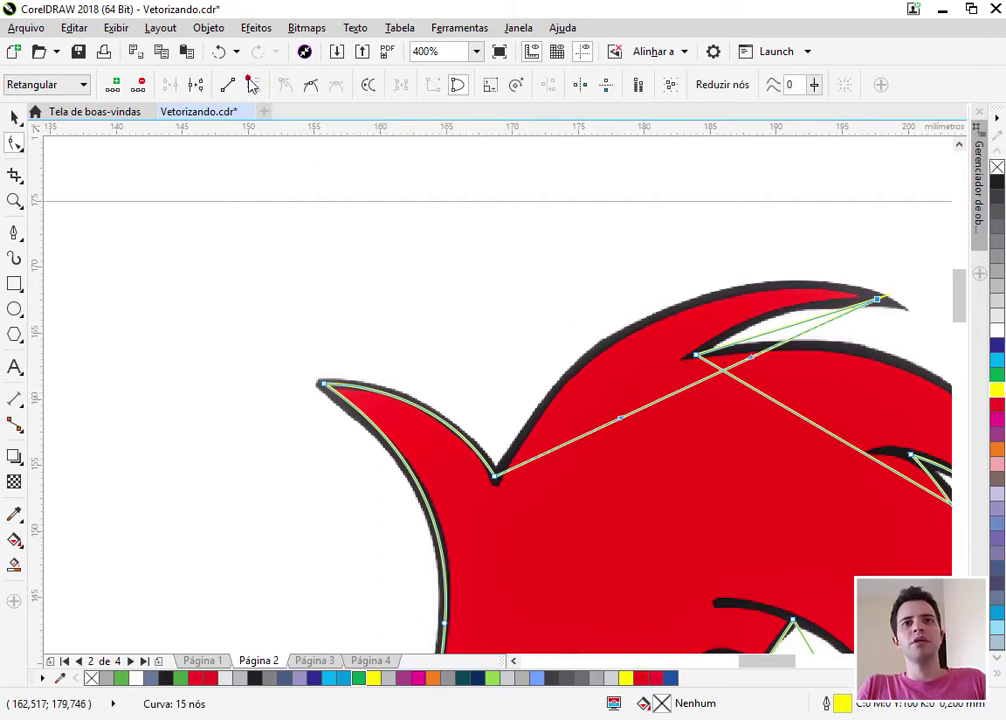
{"action": "left_click_drag", "start_coordinate": [677, 395], "coordinate": [704, 308]}
{"action": "left_click", "coordinate": [700, 424]}
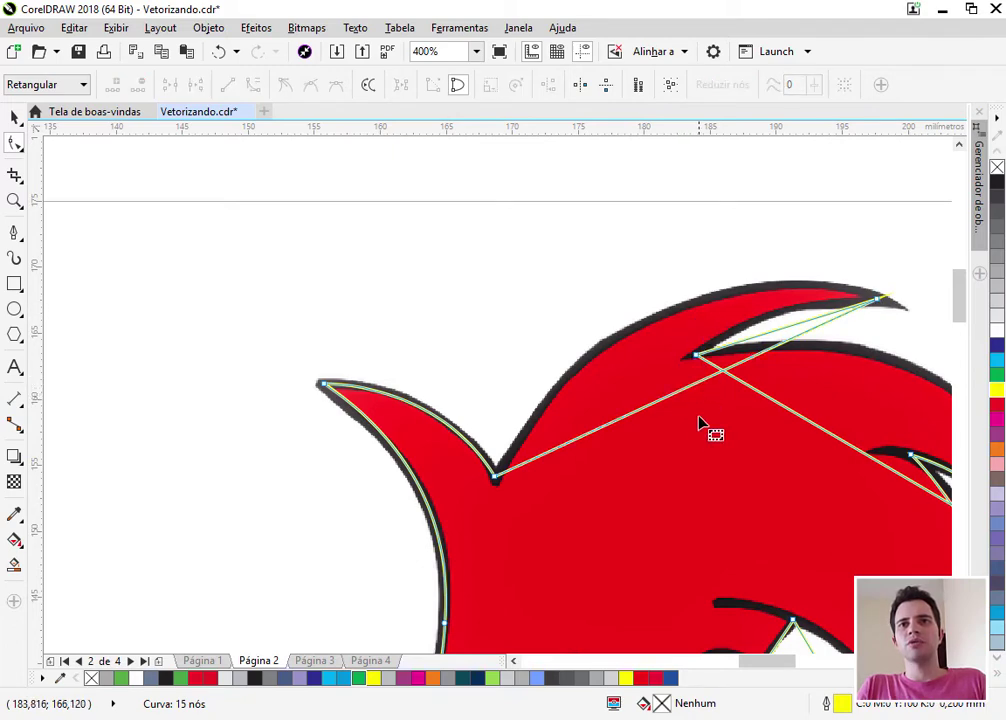
{"action": "scroll", "coordinate": [683, 333], "scroll_direction": "up", "scroll_amount": 4}
{"action": "left_click_drag", "start_coordinate": [670, 502], "coordinate": [536, 276]}
{"action": "scroll", "coordinate": [494, 399], "scroll_direction": "down", "scroll_amount": 4}
Move the top crest tuft's tip node outward along the black outline, closer to the drawn point
{"action": "scroll", "coordinate": [550, 386], "scroll_direction": "up", "scroll_amount": 2}
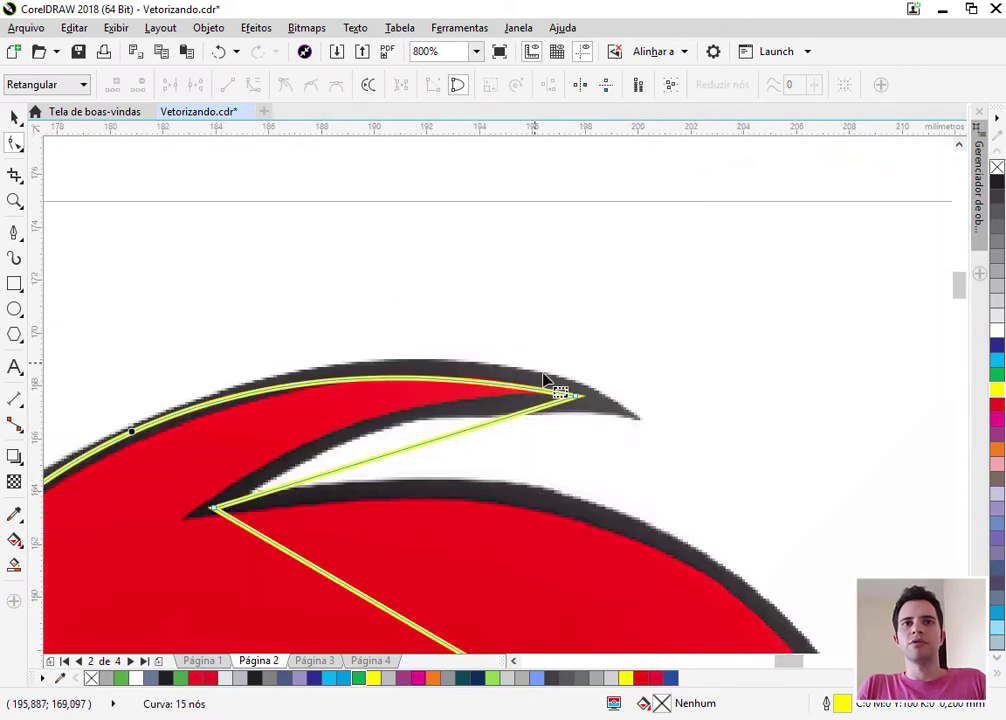
{"action": "scroll", "coordinate": [585, 400], "scroll_direction": "up", "scroll_amount": 4}
{"action": "left_click_drag", "start_coordinate": [548, 401], "coordinate": [618, 412]}
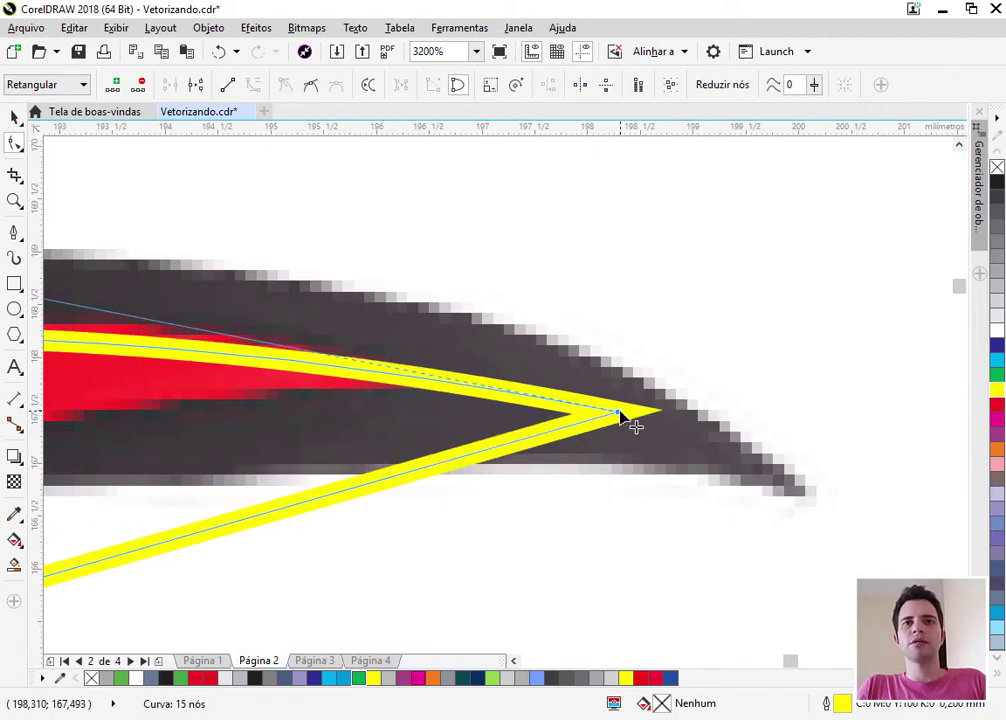
{"action": "scroll", "coordinate": [618, 418], "scroll_direction": "down", "scroll_amount": 2}
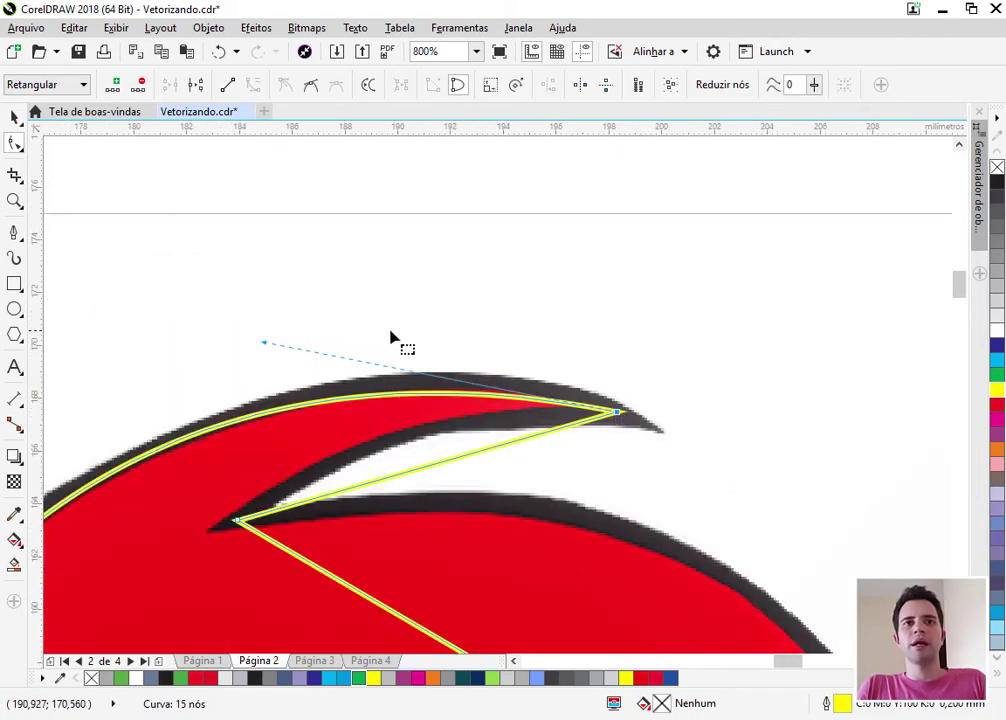
Adjust the curve handles at the crest tip and the rear notch so the top curve stays within the black outline
{"action": "left_click_drag", "start_coordinate": [265, 343], "coordinate": [335, 310]}
{"action": "scroll", "coordinate": [624, 363], "scroll_direction": "down", "scroll_amount": 1}
{"action": "scroll", "coordinate": [326, 437], "scroll_direction": "up", "scroll_amount": 1}
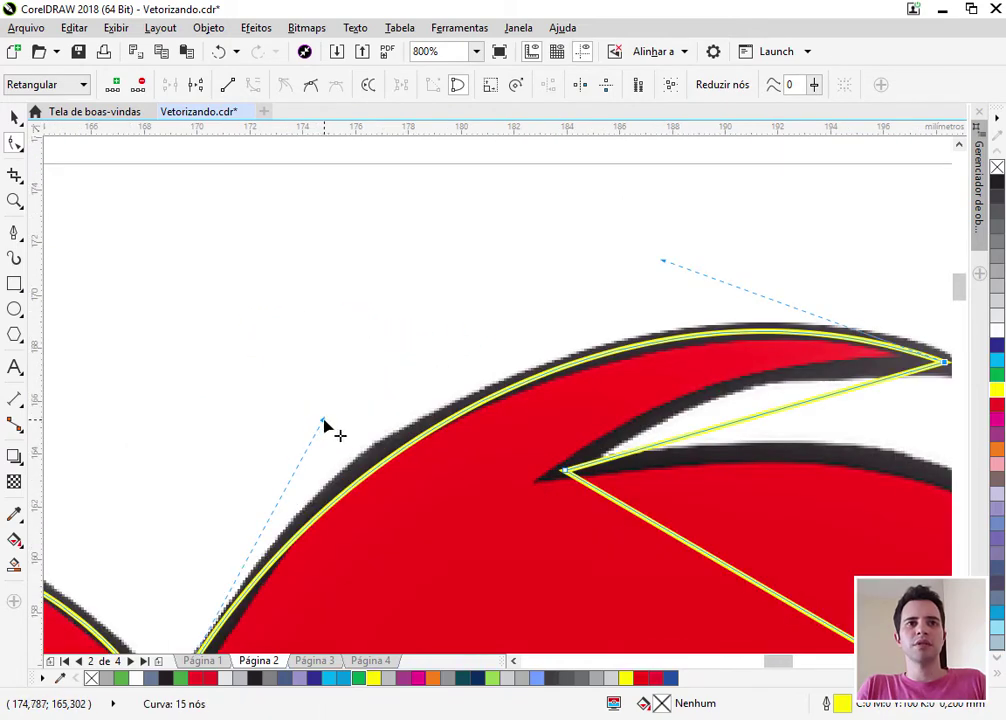
{"action": "left_click_drag", "start_coordinate": [324, 419], "coordinate": [328, 413]}
{"action": "scroll", "coordinate": [390, 310], "scroll_direction": "down", "scroll_amount": 1}
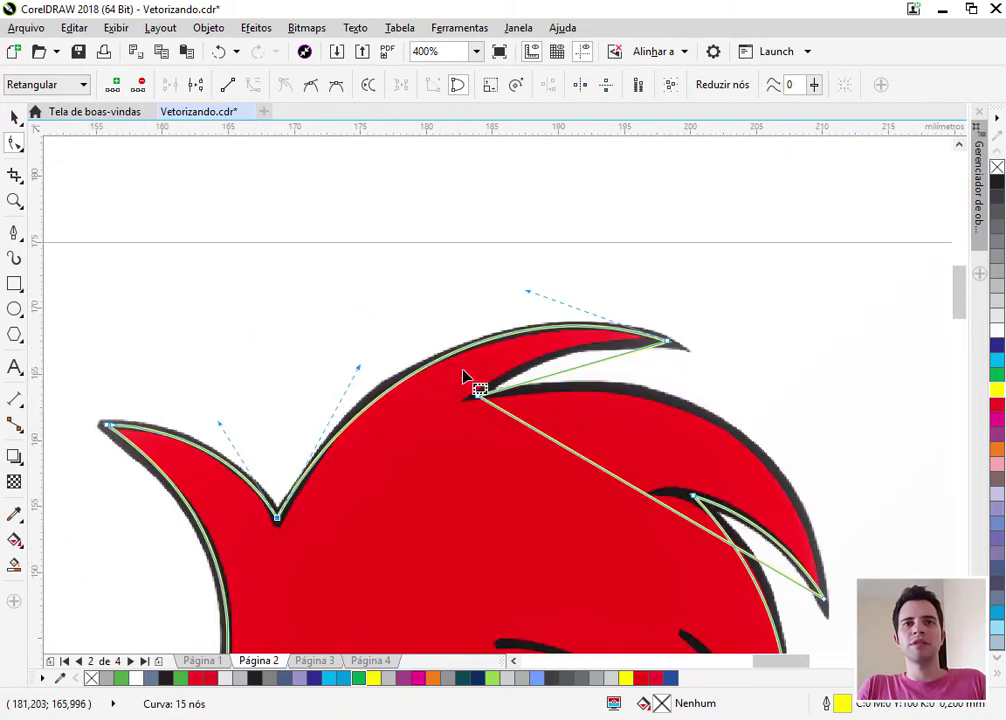
Convert the straight segment beneath the top crest tuft to a curve and bend it along the tuft's lower black outline
{"action": "scroll", "coordinate": [578, 365], "scroll_direction": "up", "scroll_amount": 2}
{"action": "left_click", "coordinate": [578, 376]}
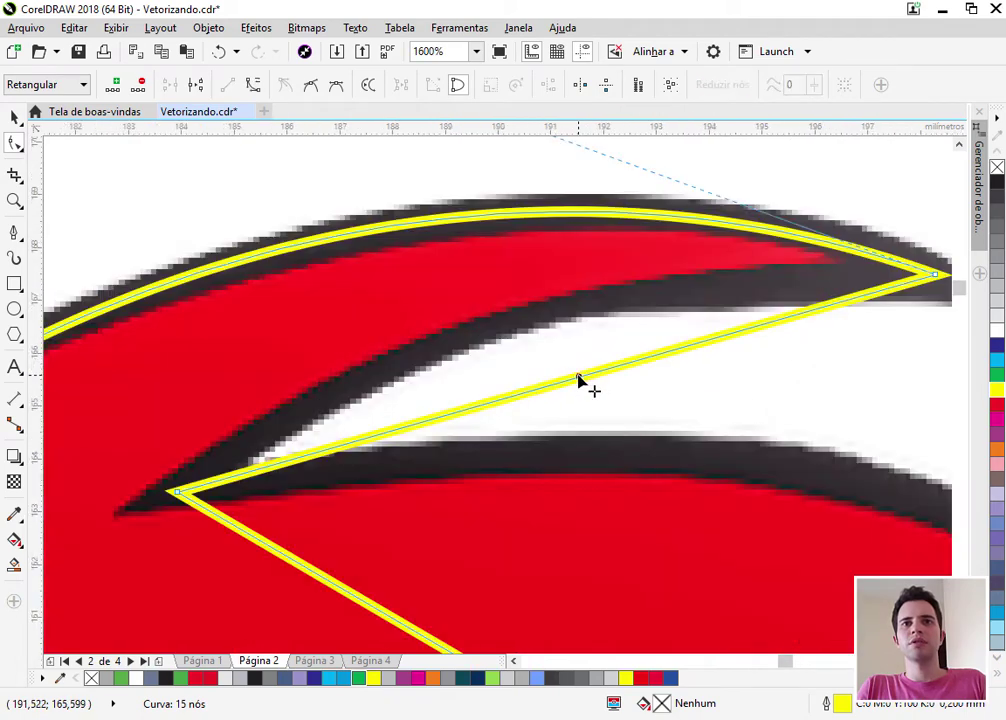
{"action": "left_click", "coordinate": [255, 88]}
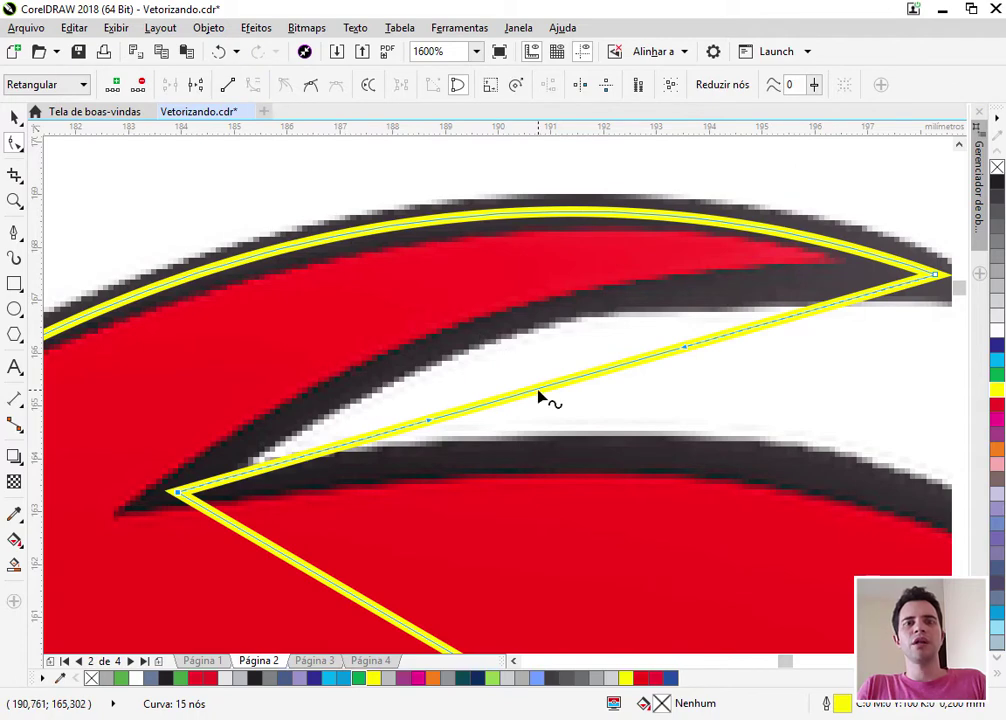
{"action": "left_click_drag", "start_coordinate": [538, 388], "coordinate": [498, 325]}
{"action": "scroll", "coordinate": [456, 292], "scroll_direction": "down", "scroll_amount": 1}
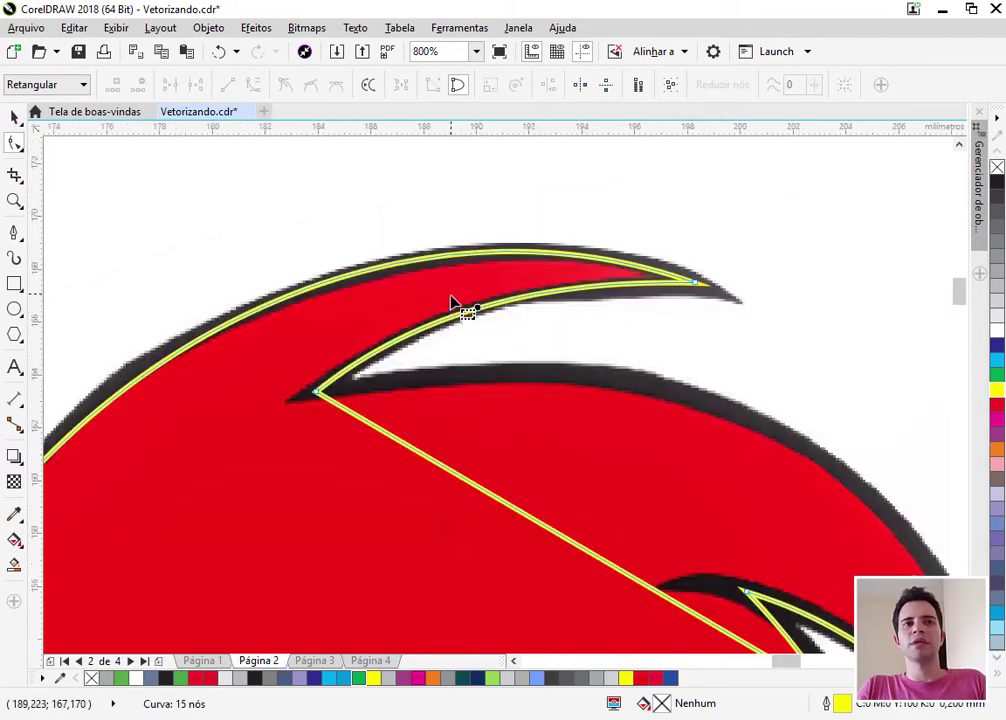
Convert the straight segment from the upper notch to the second tuft's tip to a curve and bend it over the outer black outline
{"action": "left_click", "coordinate": [551, 537]}
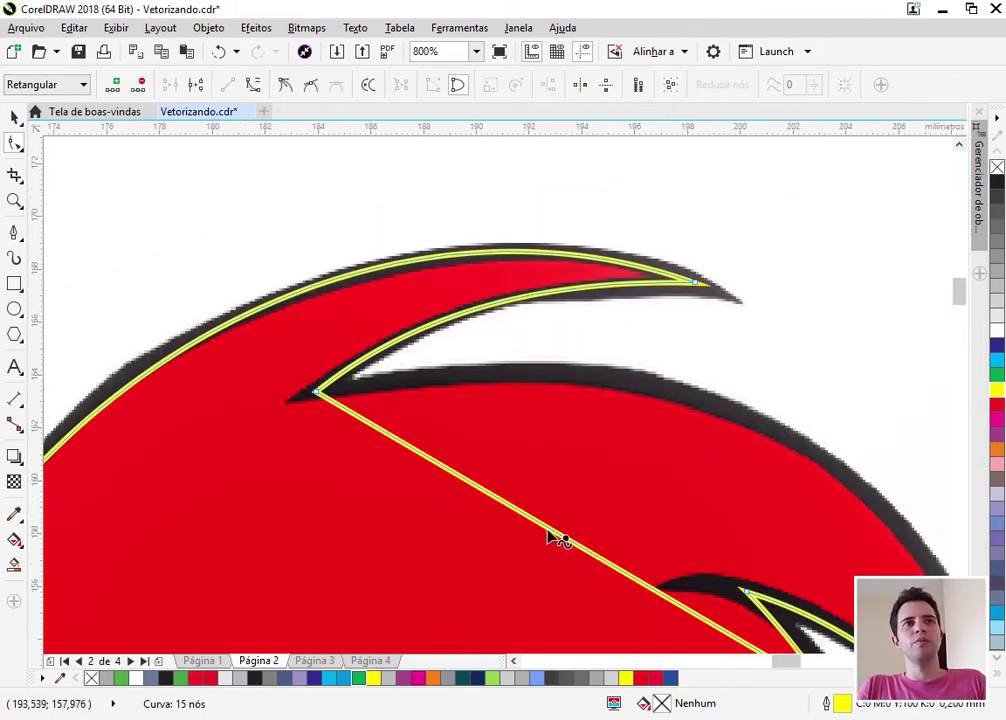
{"action": "left_click", "coordinate": [255, 86]}
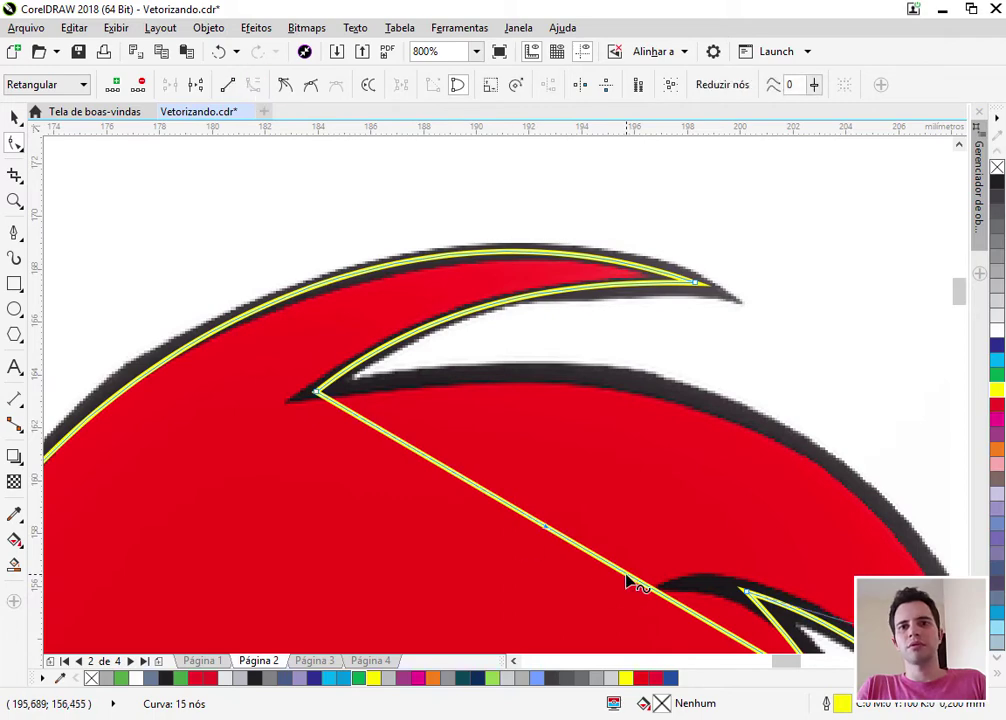
{"action": "left_click_drag", "start_coordinate": [626, 577], "coordinate": [775, 440]}
{"action": "scroll", "coordinate": [427, 294], "scroll_direction": "down", "scroll_amount": 2}
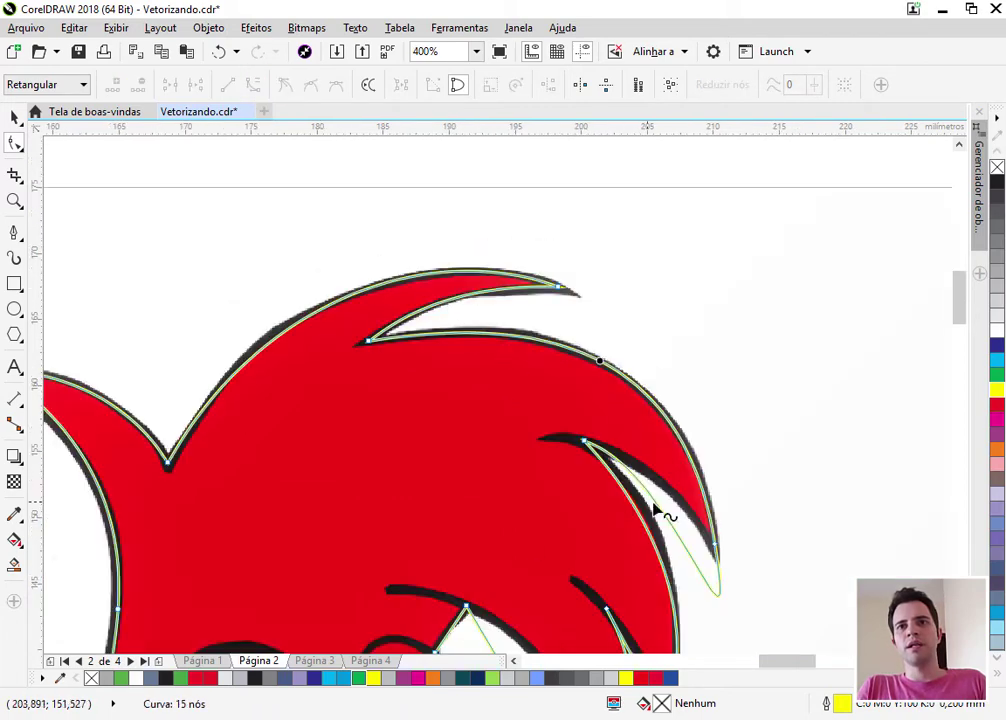
Try to bend the second tuft's underside curve up to its black outline, and undo the change
{"action": "scroll", "coordinate": [690, 520], "scroll_direction": "up", "scroll_amount": 2}
{"action": "scroll", "coordinate": [540, 342], "scroll_direction": "down", "scroll_amount": 2}
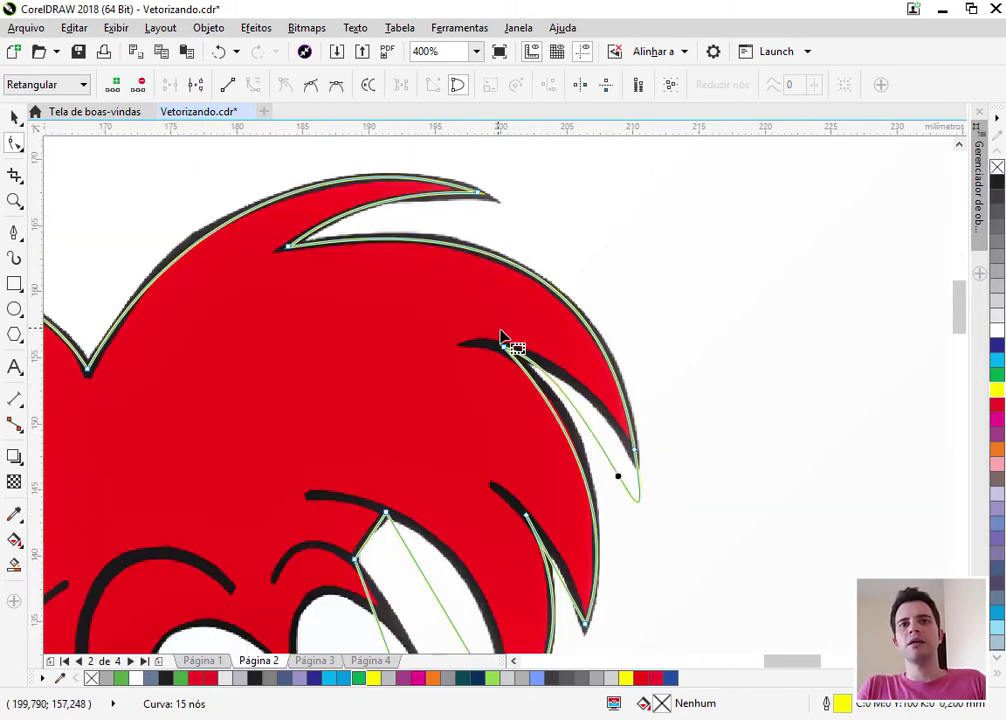
{"action": "left_click_drag", "start_coordinate": [612, 470], "coordinate": [622, 446]}
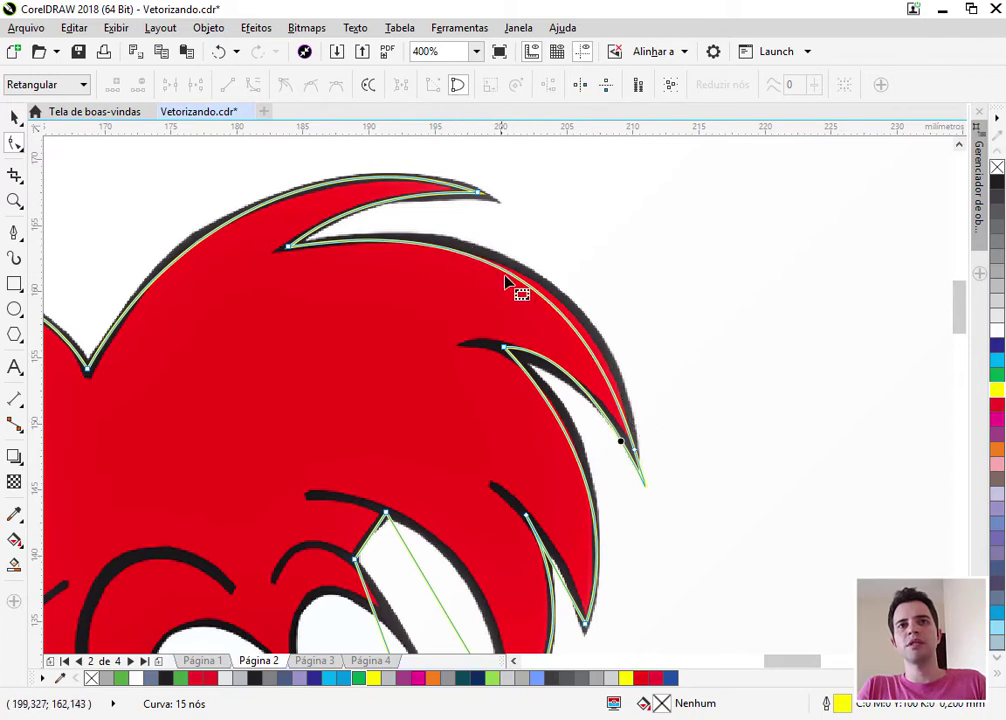
{"action": "key", "text": "ctrl+z"}
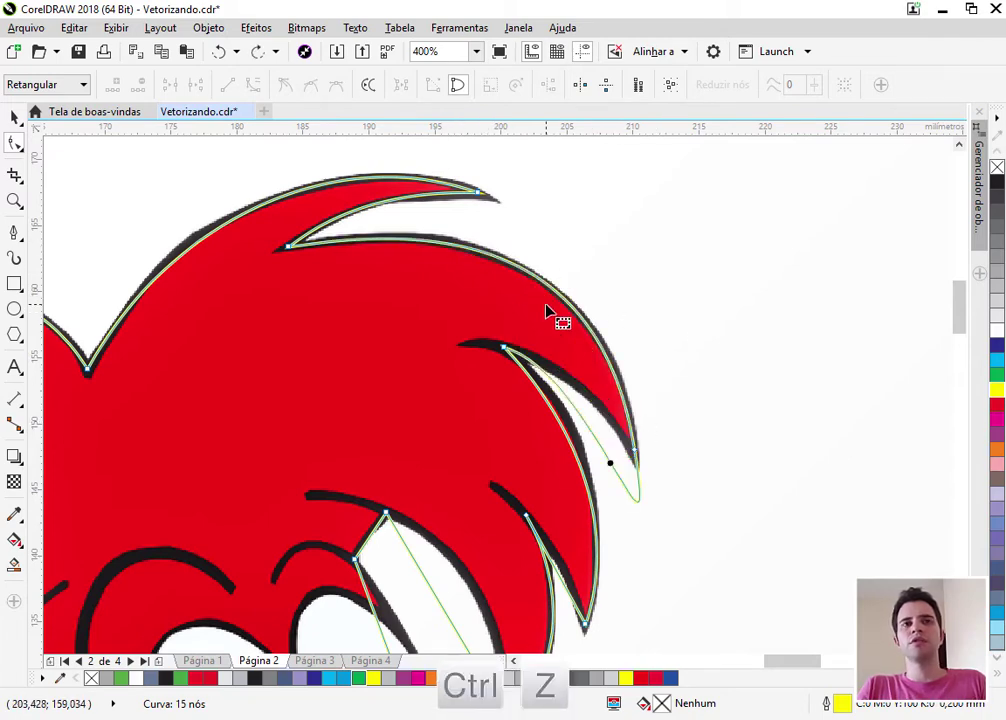
Select the nodes of the crest tufts and the brow together and make them cusp nodes
{"action": "scroll", "coordinate": [548, 314], "scroll_direction": "down", "scroll_amount": 2}
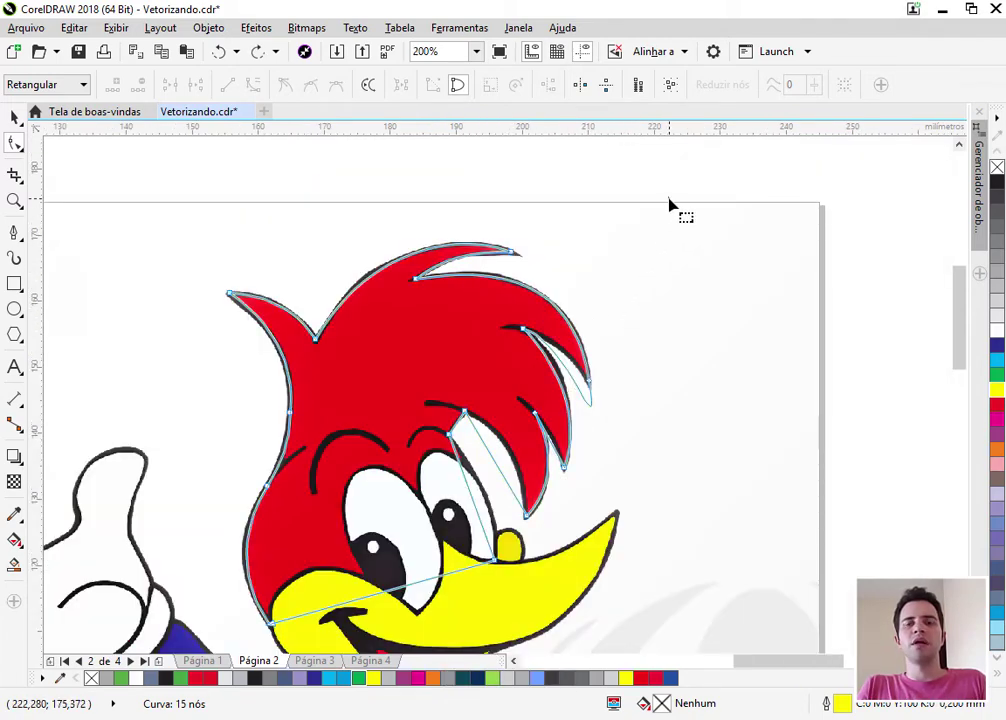
{"action": "left_click_drag", "start_coordinate": [669, 200], "coordinate": [425, 478]}
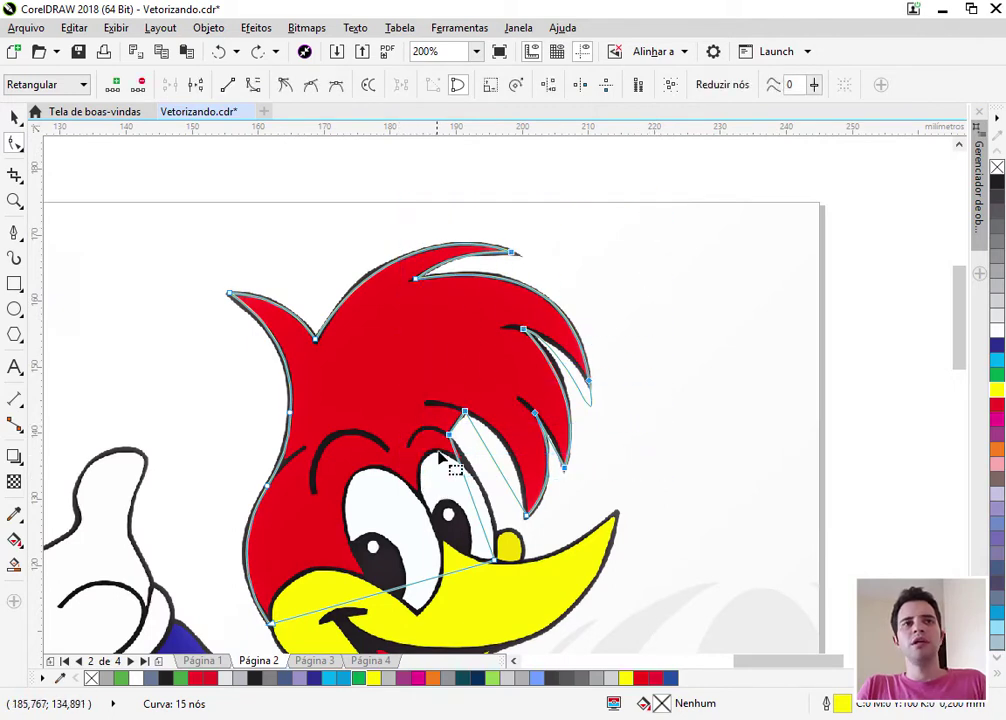
{"action": "left_click", "coordinate": [285, 86]}
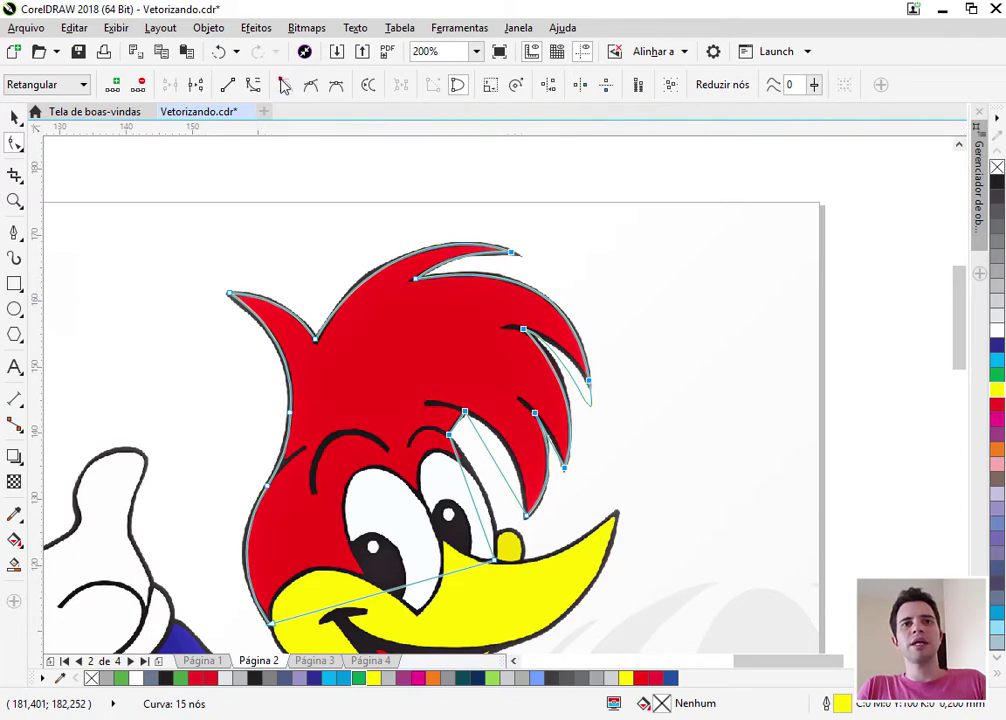
{"action": "left_click", "coordinate": [725, 363]}
Try to bend the second tuft's underside segment upward onto the black outline
{"action": "scroll", "coordinate": [554, 349], "scroll_direction": "up", "scroll_amount": 1}
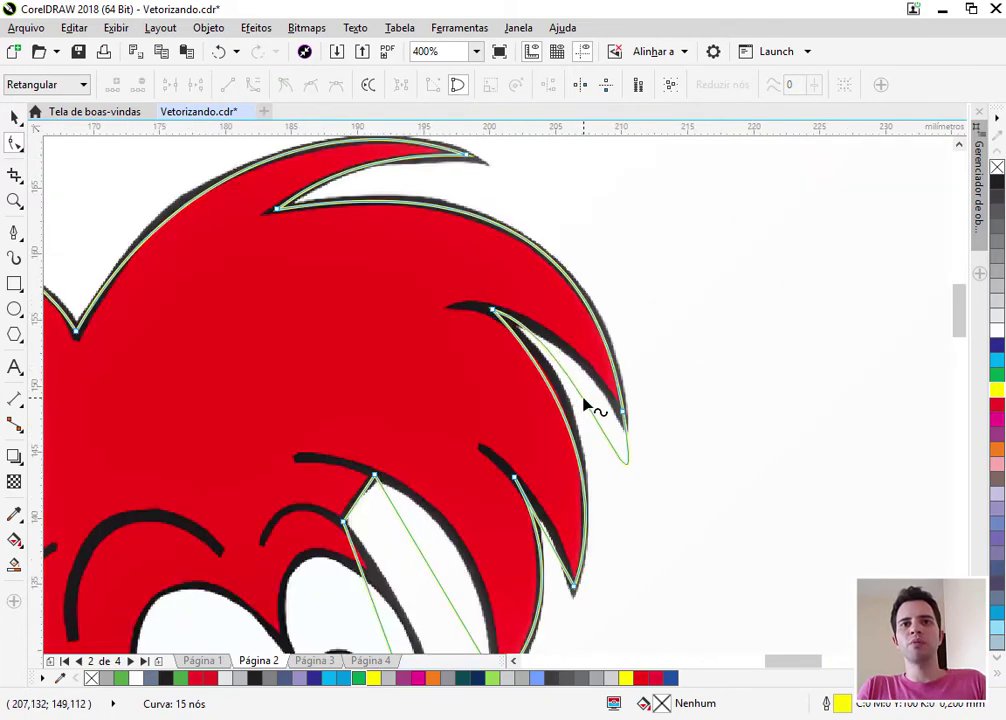
{"action": "left_click_drag", "start_coordinate": [584, 400], "coordinate": [578, 304]}
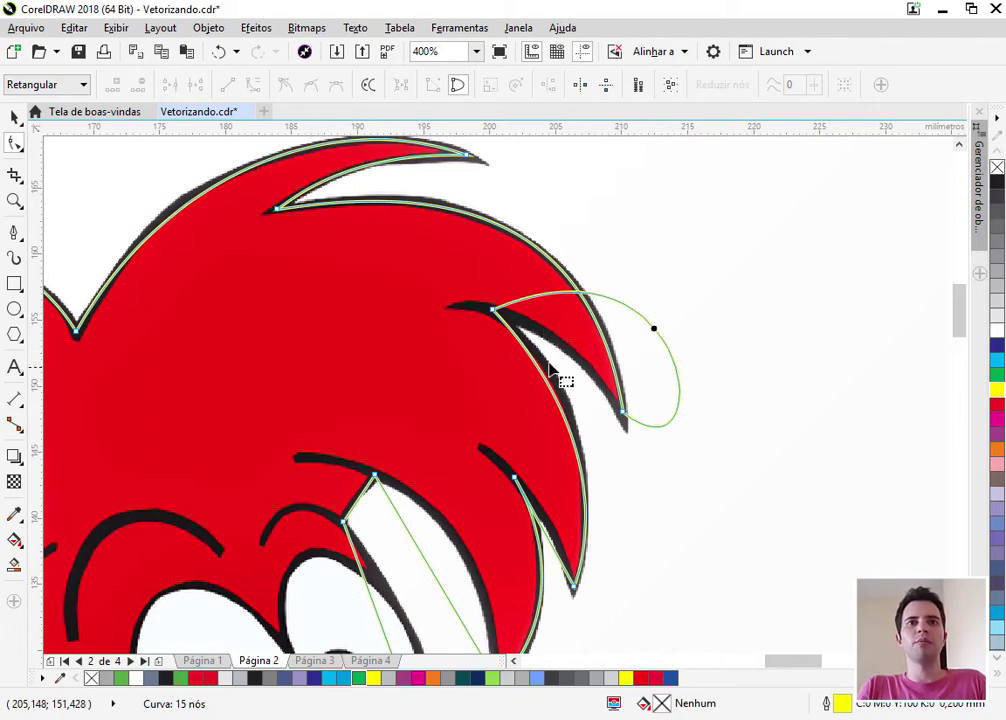
Reapply the cusp type to the crest tuft nodes and convert the bulging segment beneath the second tuft to a straight line
{"action": "left_click_drag", "start_coordinate": [754, 477], "coordinate": [259, 177]}
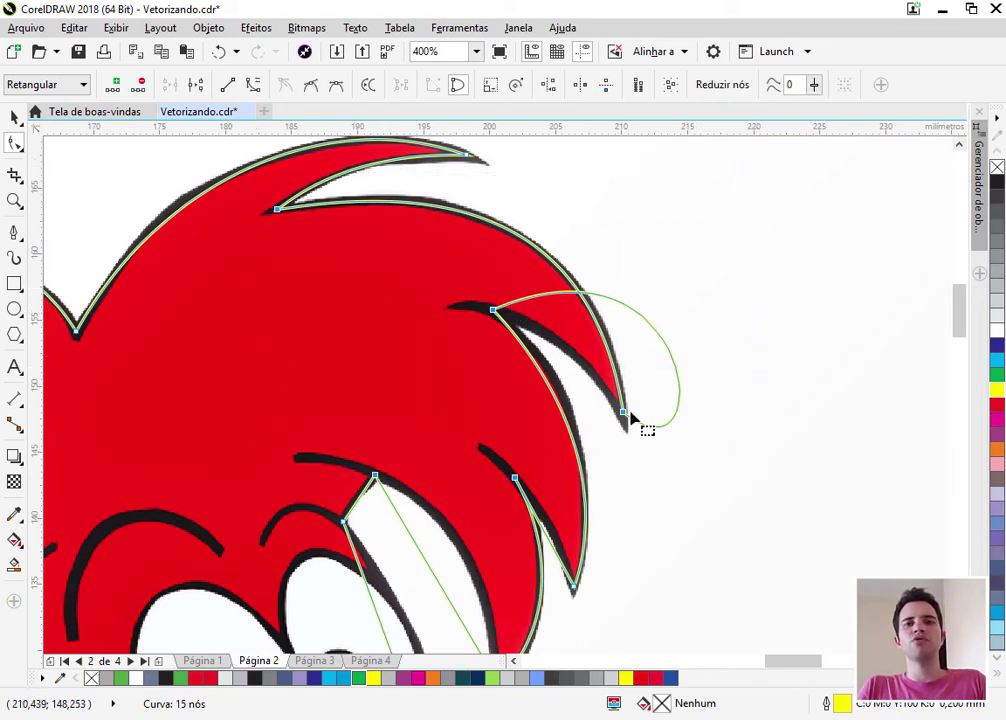
{"action": "left_click", "coordinate": [289, 84]}
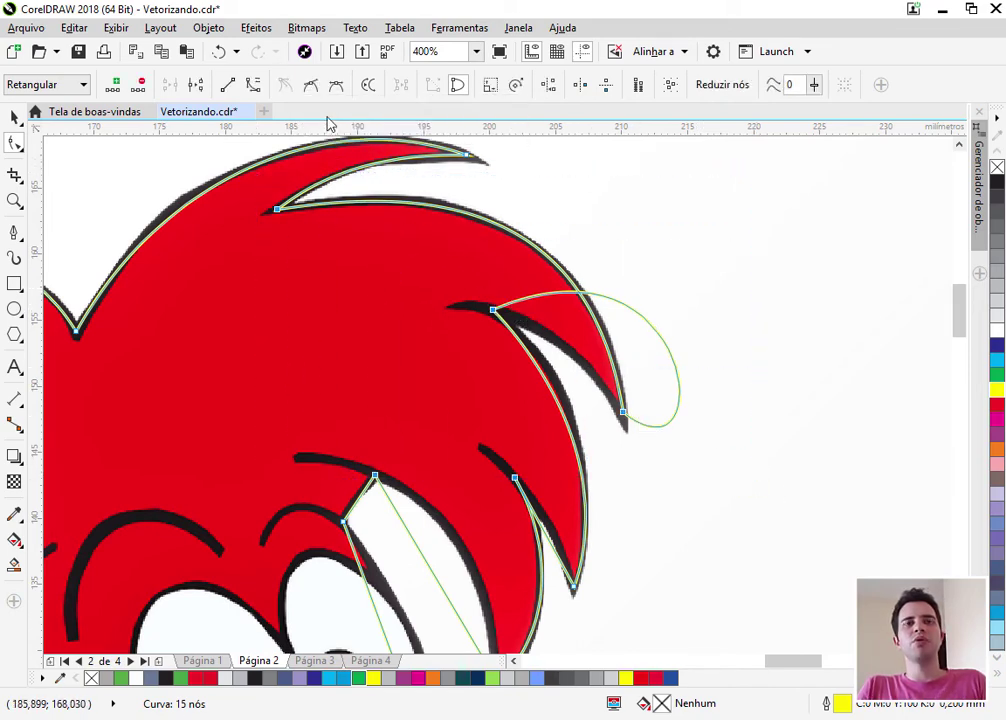
{"action": "left_click", "coordinate": [654, 329]}
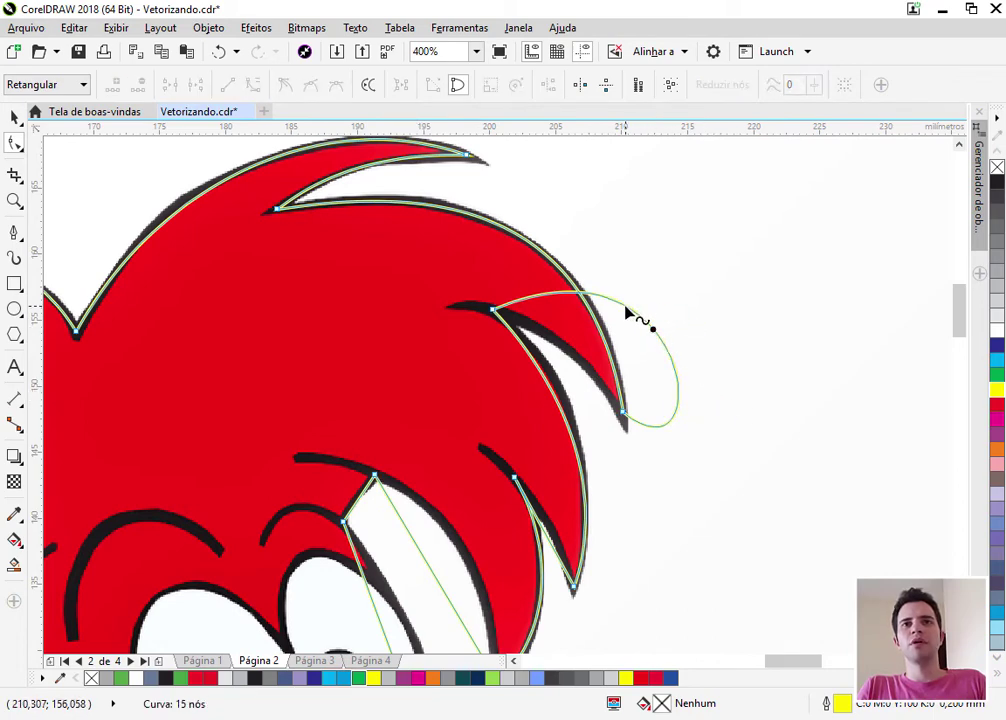
{"action": "left_click", "coordinate": [624, 306]}
{"action": "left_click", "coordinate": [227, 85]}
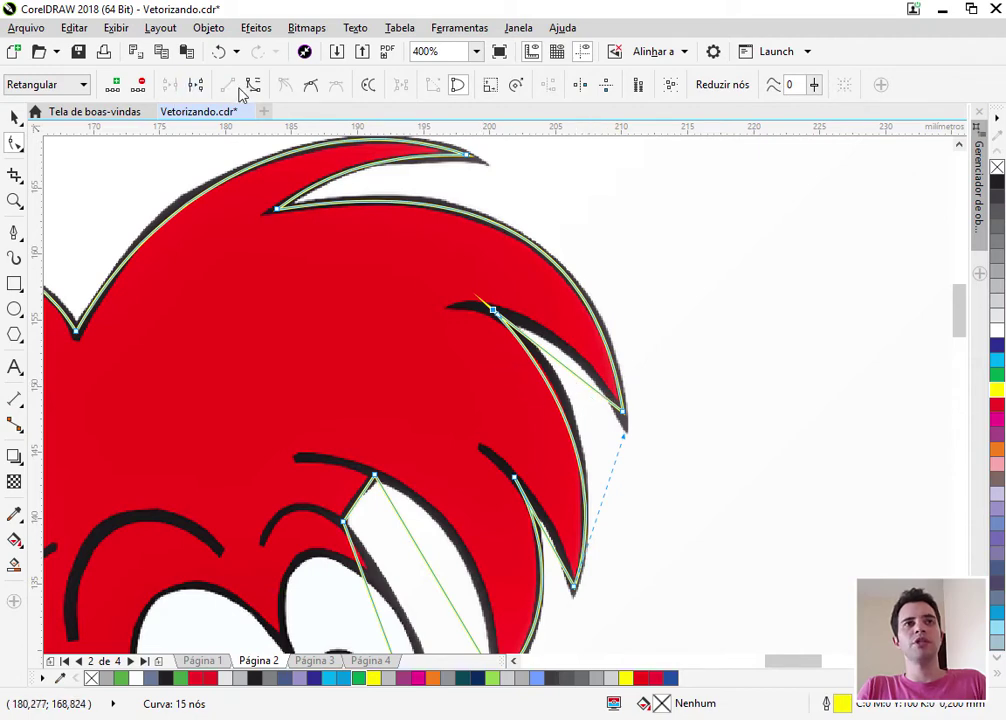
Convert the second tuft's straight underside segment back to a curve and bend it into the middle of the black outline
{"action": "left_click", "coordinate": [564, 366]}
{"action": "scroll", "coordinate": [579, 378], "scroll_direction": "up", "scroll_amount": 2}
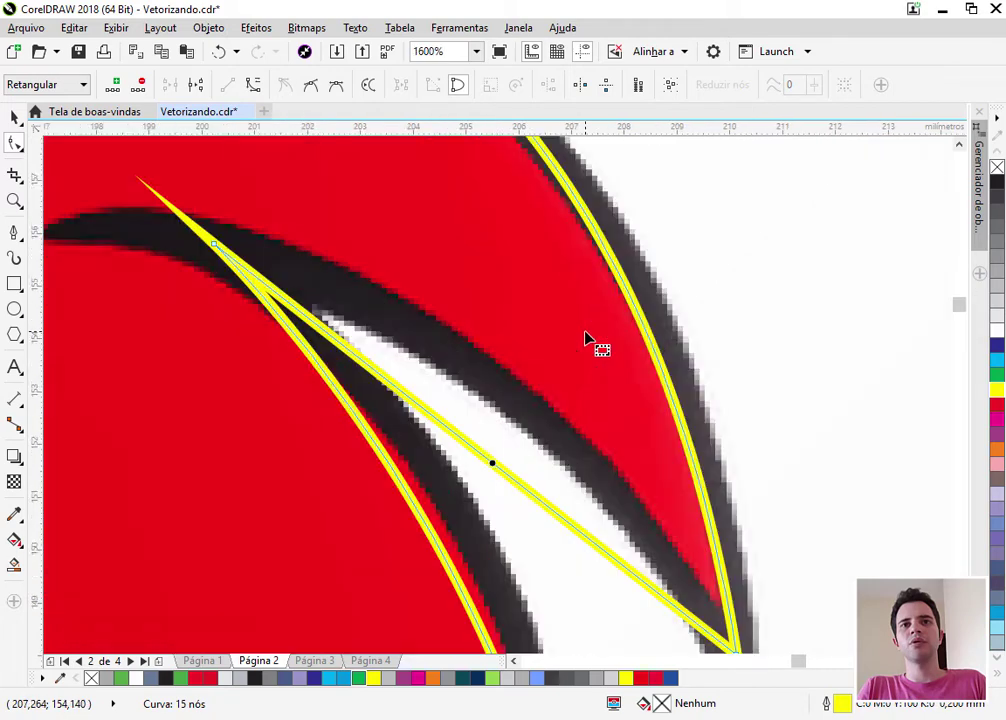
{"action": "left_click", "coordinate": [253, 85]}
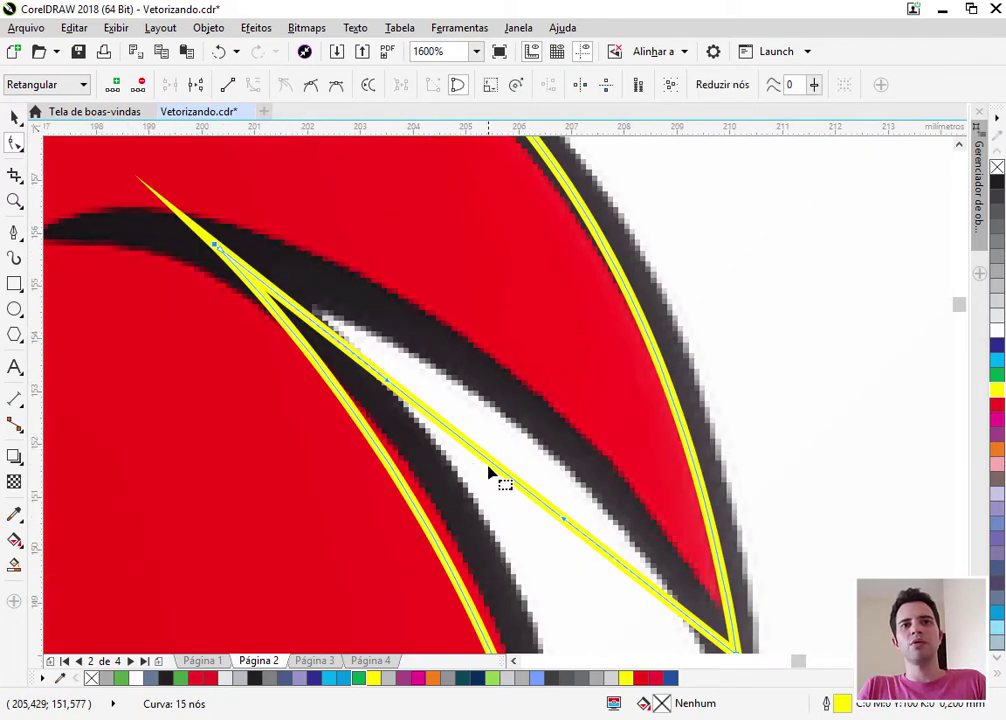
{"action": "left_click_drag", "start_coordinate": [489, 466], "coordinate": [504, 398]}
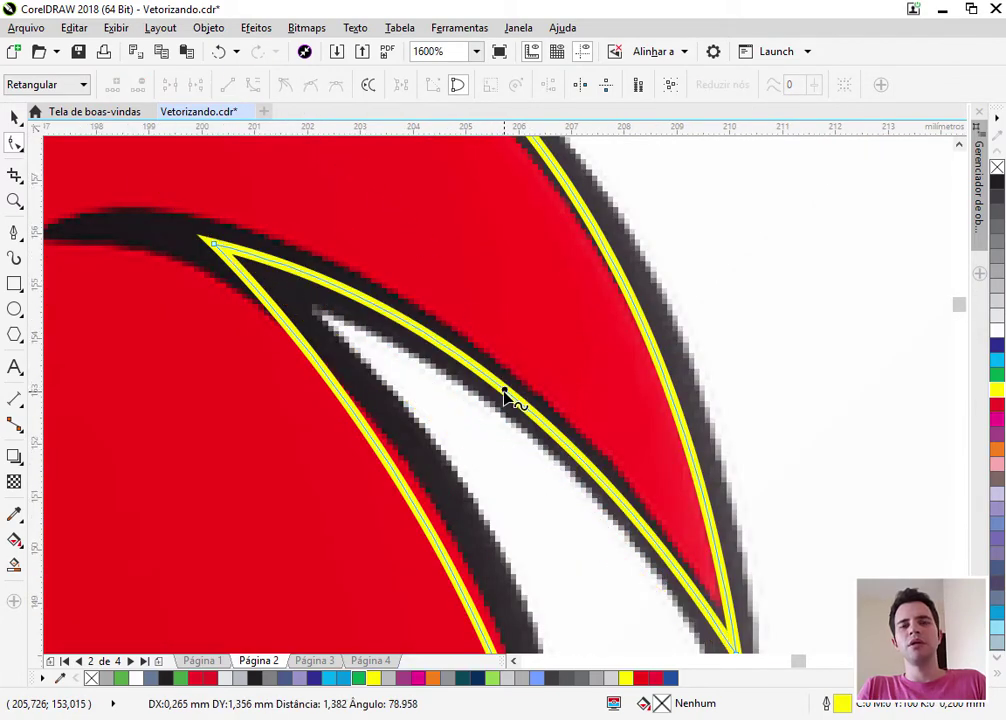
{"action": "scroll", "coordinate": [476, 372], "scroll_direction": "down", "scroll_amount": 1}
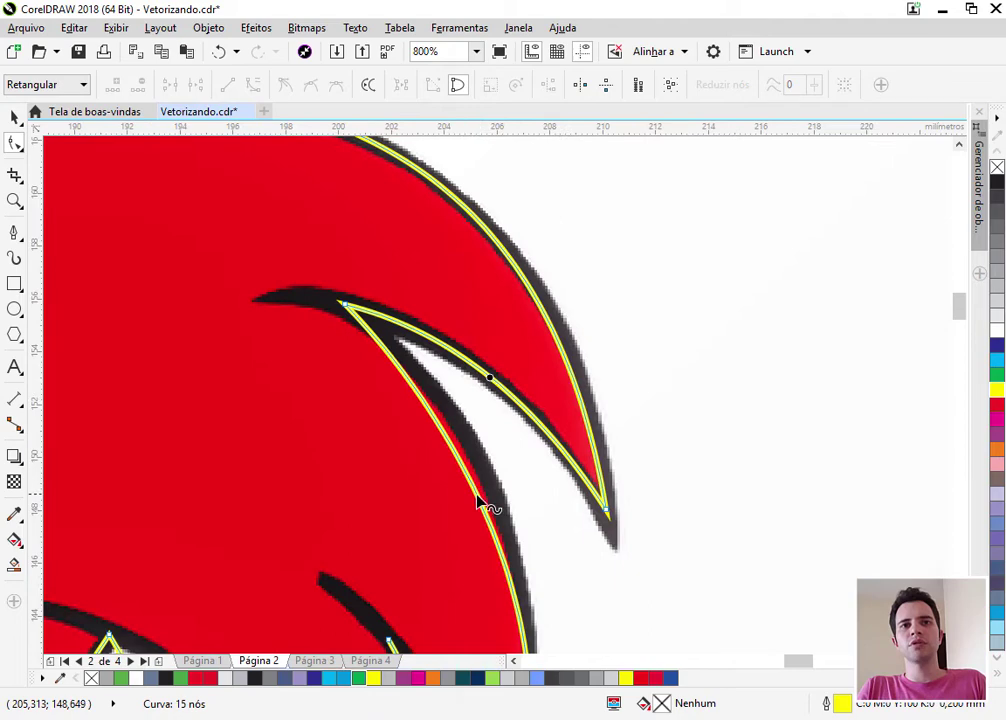
Extend the handle of the node in the notch beneath the second tuft to give the underside curve more bulge
{"action": "left_click", "coordinate": [346, 307]}
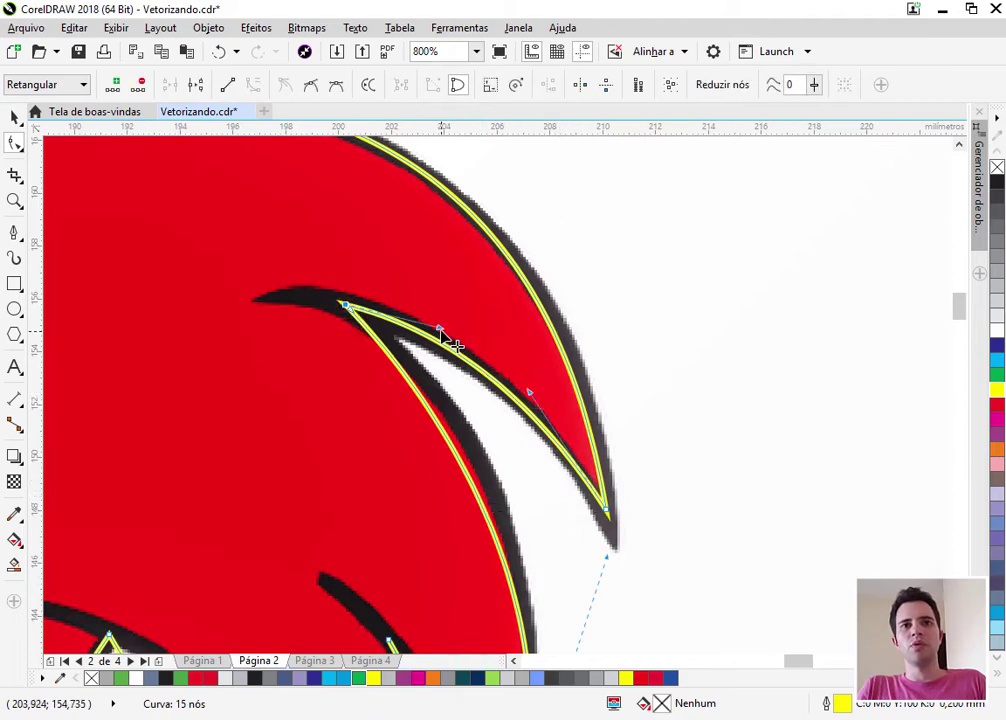
{"action": "left_click_drag", "start_coordinate": [440, 333], "coordinate": [486, 325]}
{"action": "scroll", "coordinate": [427, 352], "scroll_direction": "down", "scroll_amount": 1}
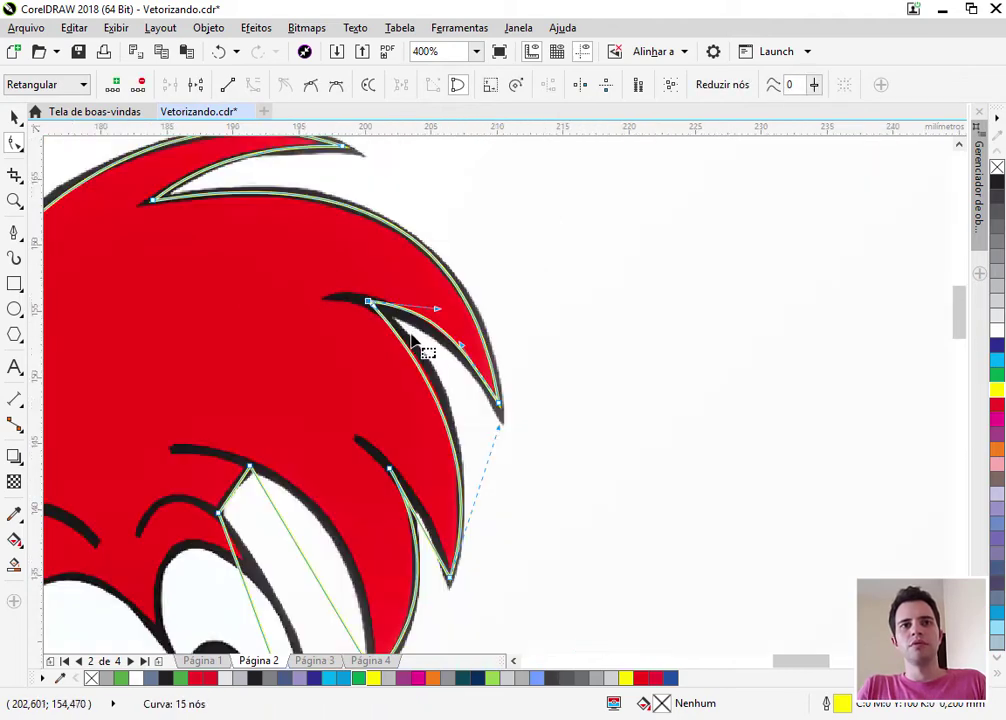
Add a node on the third tuft's outer edge below the notch and move it onto the black outline
{"action": "scroll", "coordinate": [432, 380], "scroll_direction": "up", "scroll_amount": 1}
{"action": "scroll", "coordinate": [432, 381], "scroll_direction": "up", "scroll_amount": 1}
{"action": "left_click", "coordinate": [400, 383]}
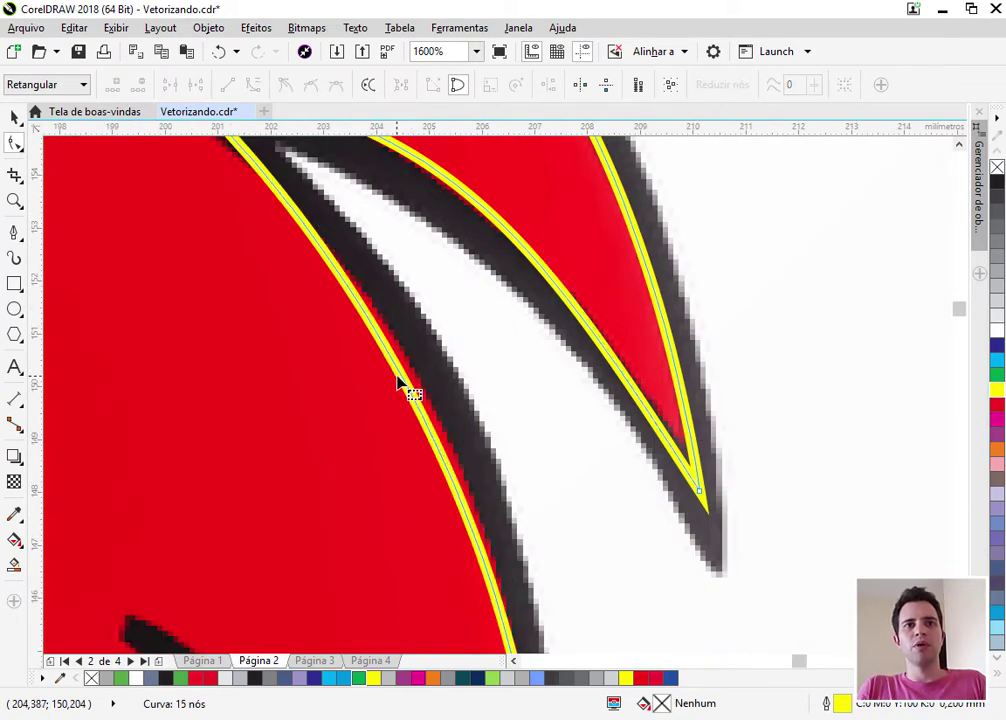
{"action": "double_click", "coordinate": [404, 384]}
{"action": "left_click_drag", "start_coordinate": [404, 384], "coordinate": [440, 380]}
Convert the third tuft's straight underside segment to a curve and bend it into the black outline
{"action": "scroll", "coordinate": [415, 348], "scroll_direction": "down", "scroll_amount": 2}
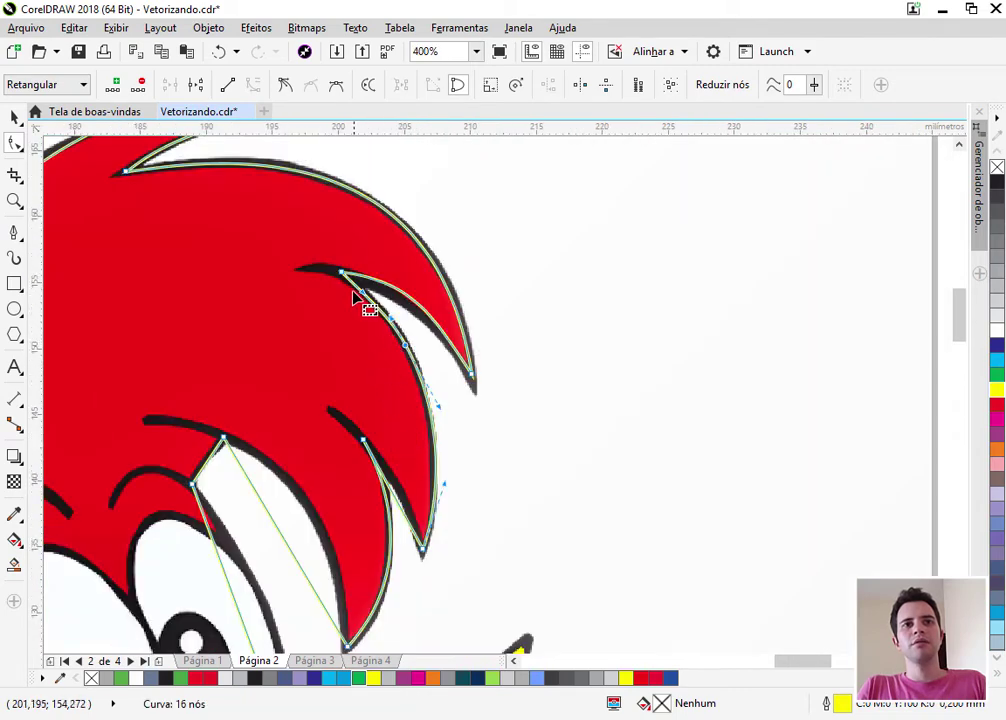
{"action": "scroll", "coordinate": [358, 298], "scroll_direction": "up", "scroll_amount": 1}
{"action": "scroll", "coordinate": [435, 357], "scroll_direction": "down", "scroll_amount": 2}
{"action": "scroll", "coordinate": [458, 428], "scroll_direction": "up", "scroll_amount": 2}
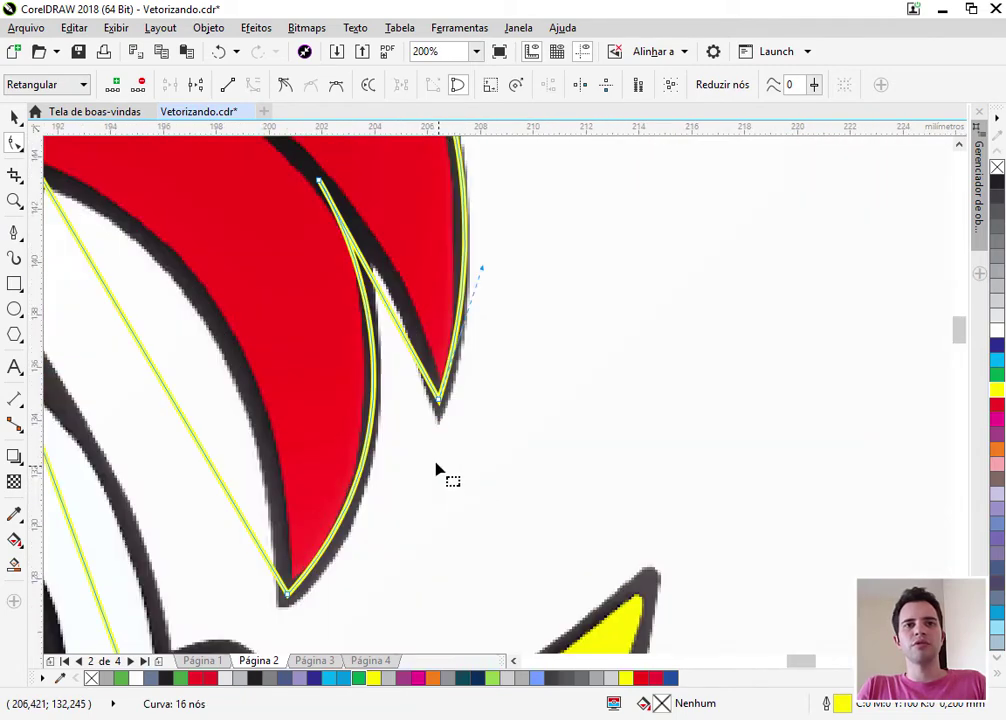
{"action": "scroll", "coordinate": [474, 250], "scroll_direction": "up", "scroll_amount": 2}
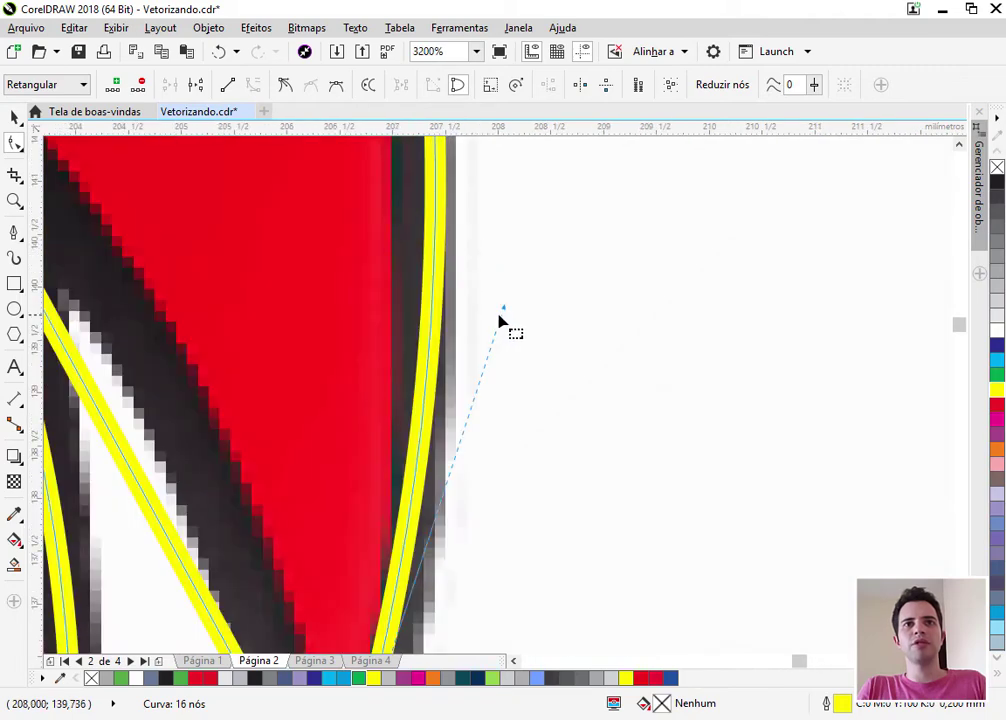
{"action": "scroll", "coordinate": [490, 310], "scroll_direction": "down", "scroll_amount": 1}
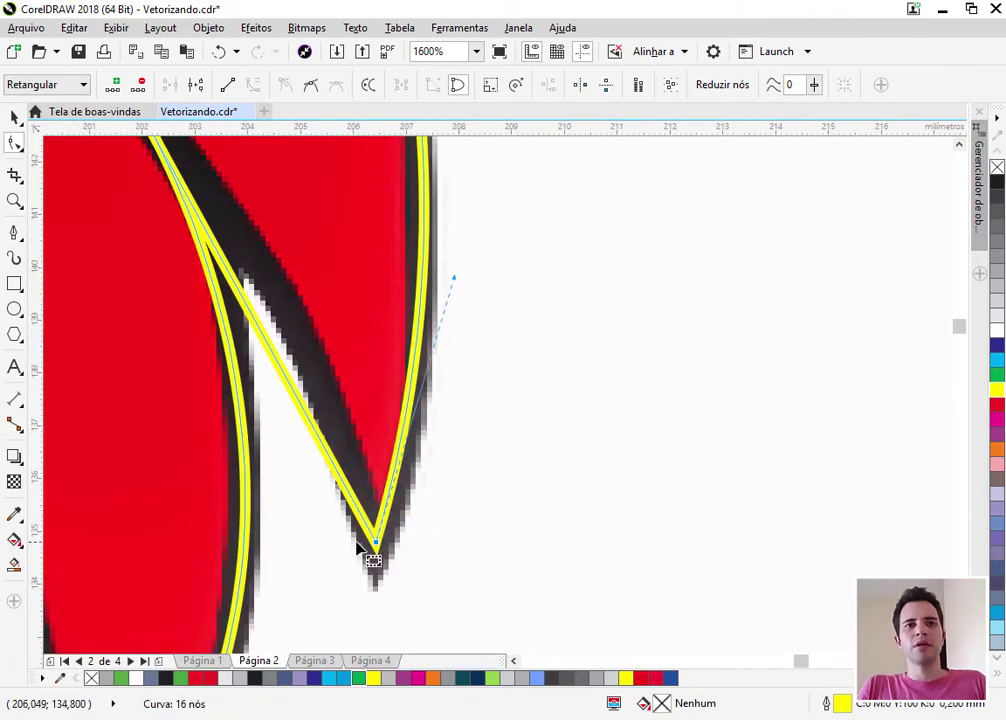
{"action": "left_click", "coordinate": [258, 331]}
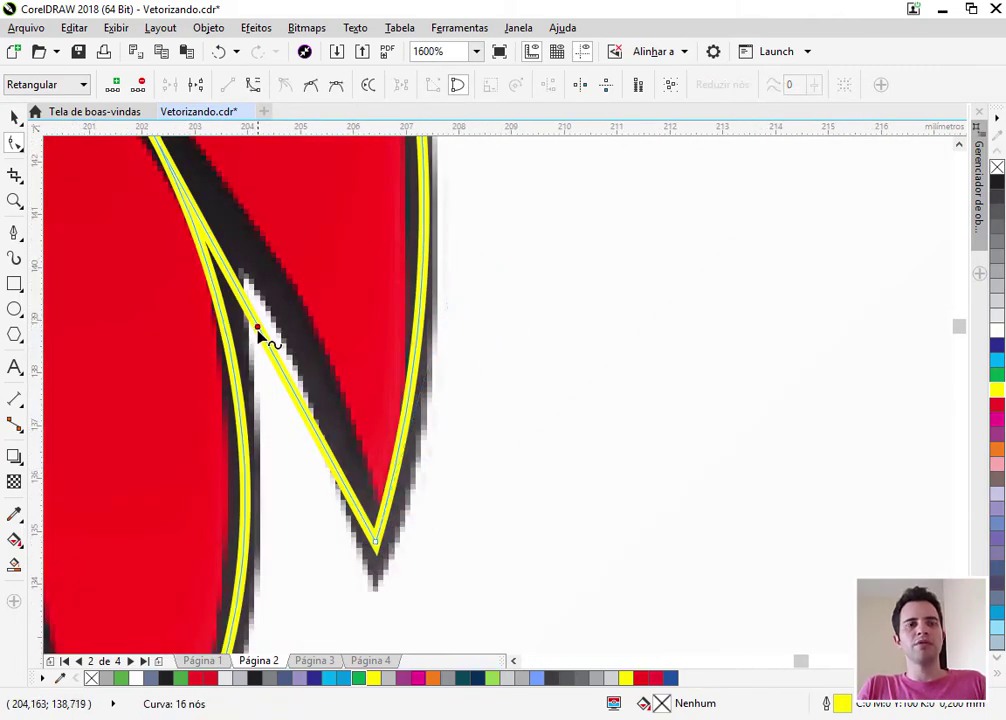
{"action": "left_click", "coordinate": [254, 88]}
{"action": "left_click_drag", "start_coordinate": [263, 326], "coordinate": [281, 304]}
Convert the straight inner edge of the lowest tuft to a curve and bend it onto the black outline
{"action": "scroll", "coordinate": [280, 276], "scroll_direction": "down", "scroll_amount": 1}
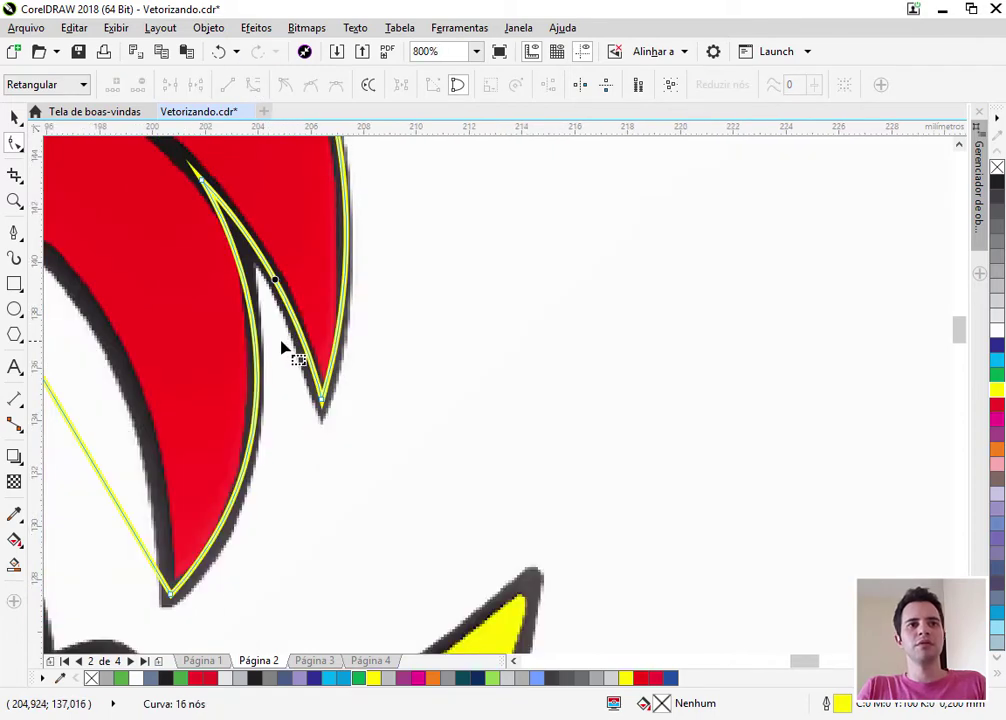
{"action": "scroll", "coordinate": [323, 366], "scroll_direction": "down", "scroll_amount": 1}
{"action": "scroll", "coordinate": [99, 335], "scroll_direction": "up", "scroll_amount": 1}
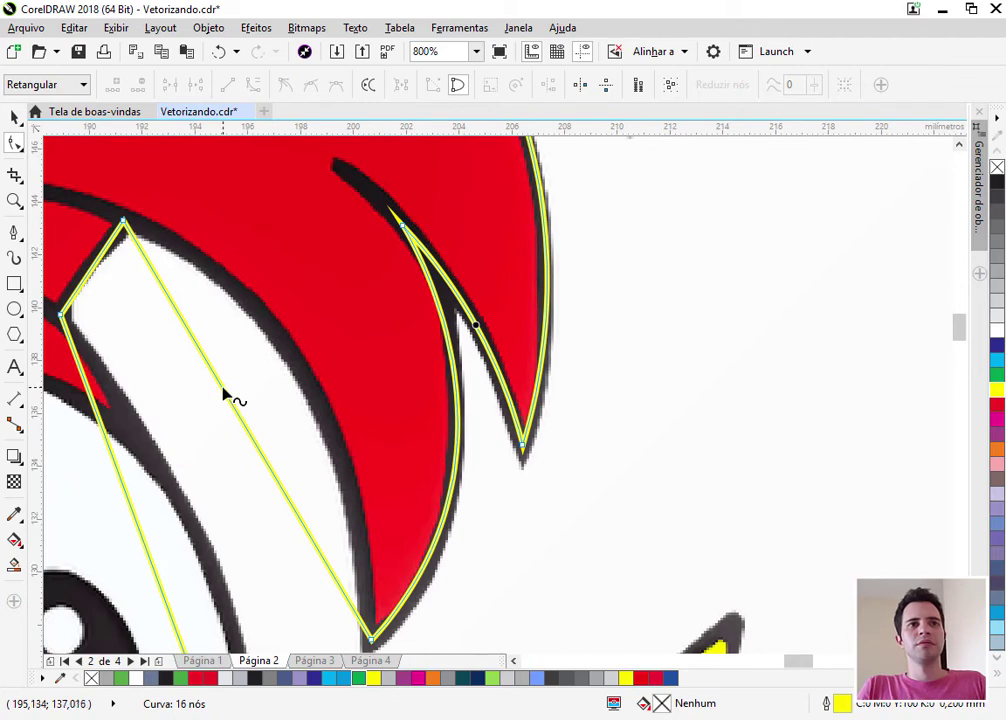
{"action": "left_click", "coordinate": [223, 388]}
{"action": "left_click", "coordinate": [252, 86]}
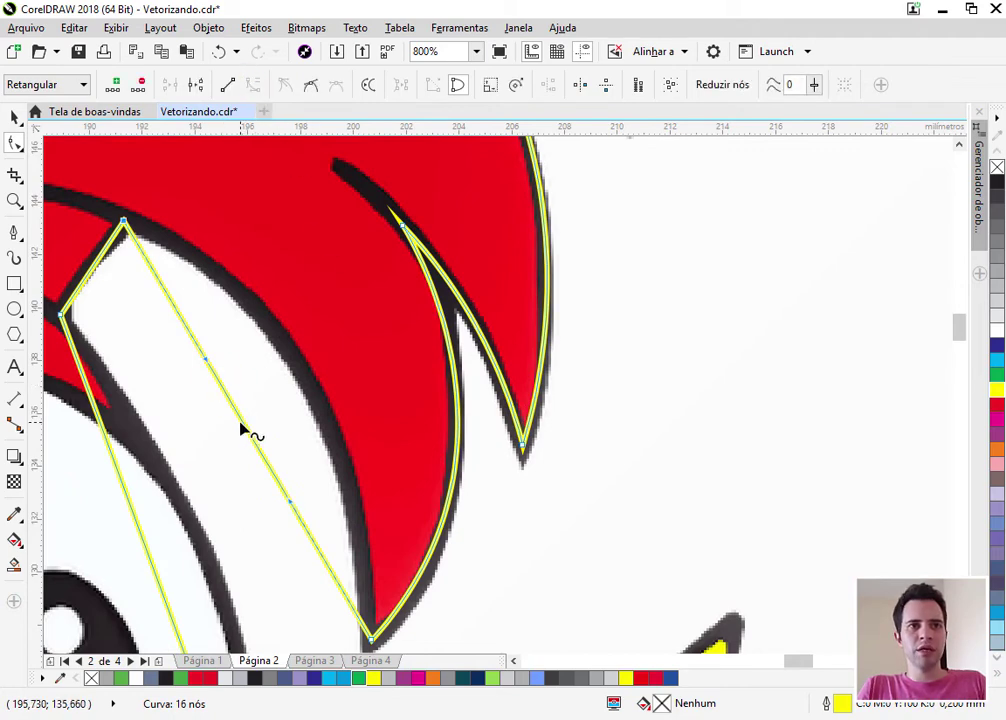
{"action": "left_click_drag", "start_coordinate": [245, 430], "coordinate": [298, 365]}
Convert the straight segment beside the right eye to a curve and bend it onto the eye's black outline
{"action": "scroll", "coordinate": [296, 362], "scroll_direction": "down", "scroll_amount": 1}
{"action": "scroll", "coordinate": [258, 402], "scroll_direction": "up", "scroll_amount": 1}
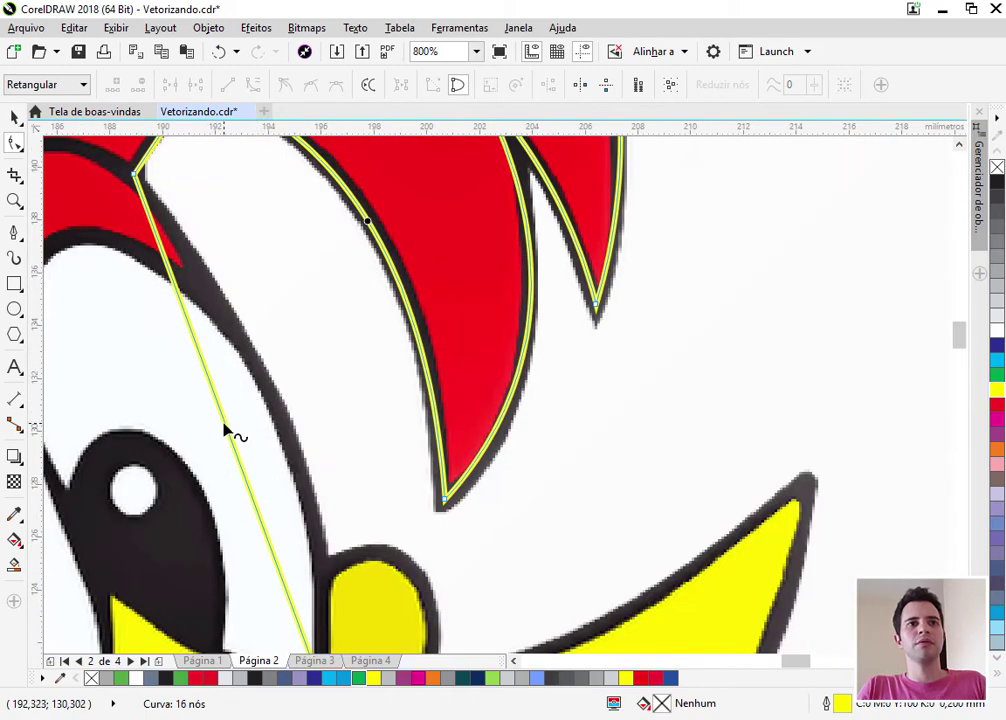
{"action": "left_click", "coordinate": [226, 430]}
{"action": "left_click", "coordinate": [254, 86]}
{"action": "left_click", "coordinate": [228, 430]}
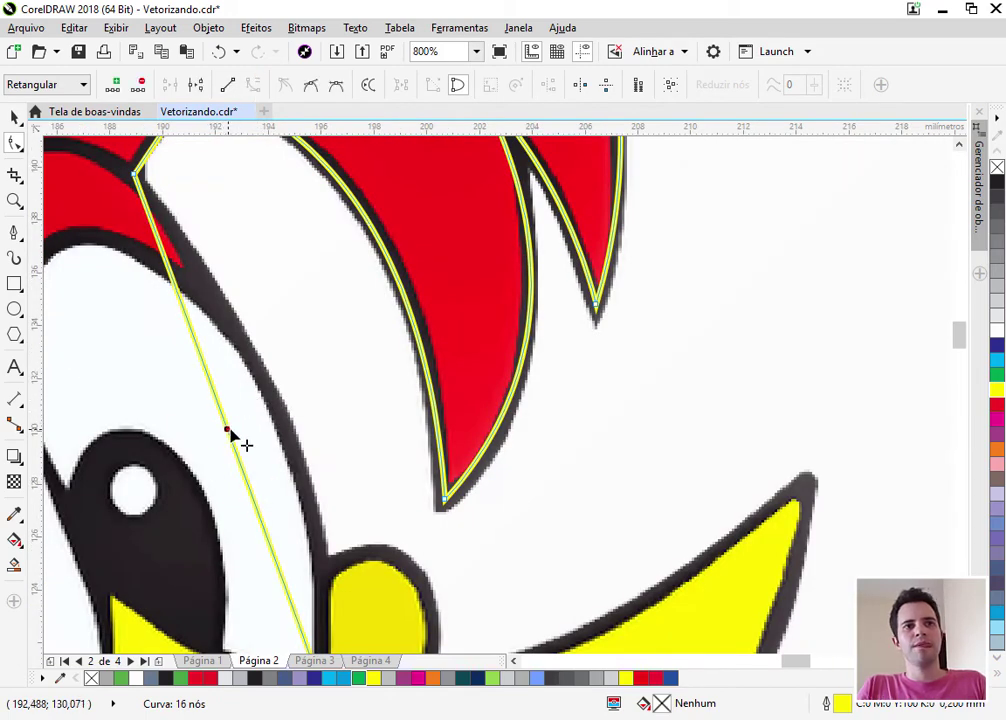
{"action": "left_click_drag", "start_coordinate": [228, 430], "coordinate": [286, 431]}
Preview the traced head shape filled red beside the bitmap, and restore it unfilled to its original place
{"action": "scroll", "coordinate": [393, 332], "scroll_direction": "down", "scroll_amount": 2}
{"action": "scroll", "coordinate": [370, 327], "scroll_direction": "down", "scroll_amount": 1}
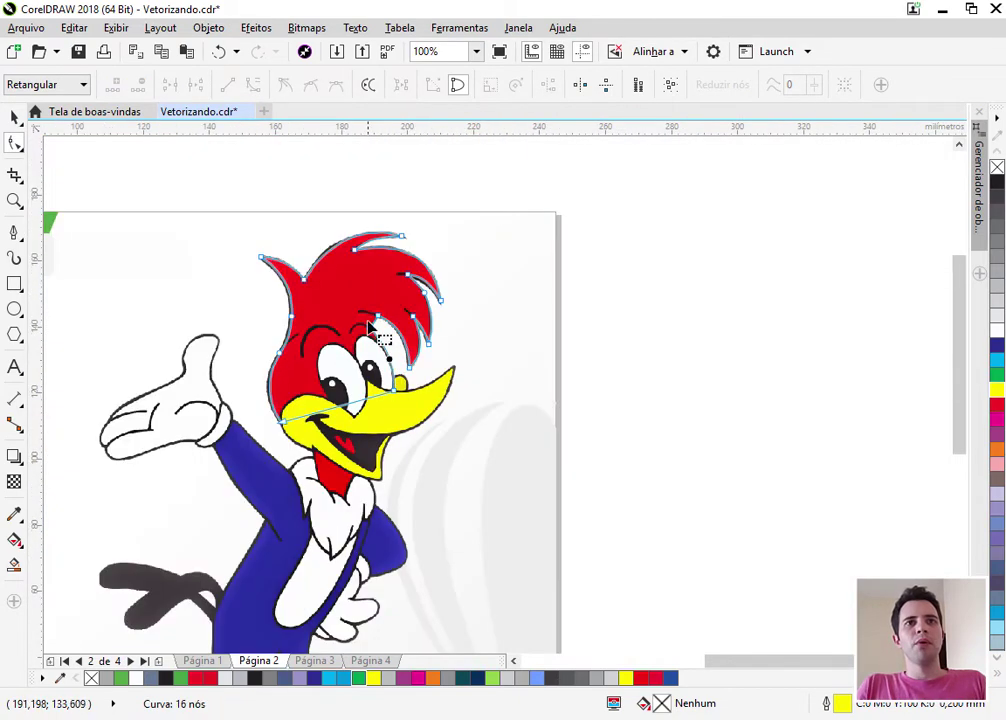
{"action": "scroll", "coordinate": [340, 261], "scroll_direction": "up", "scroll_amount": 1}
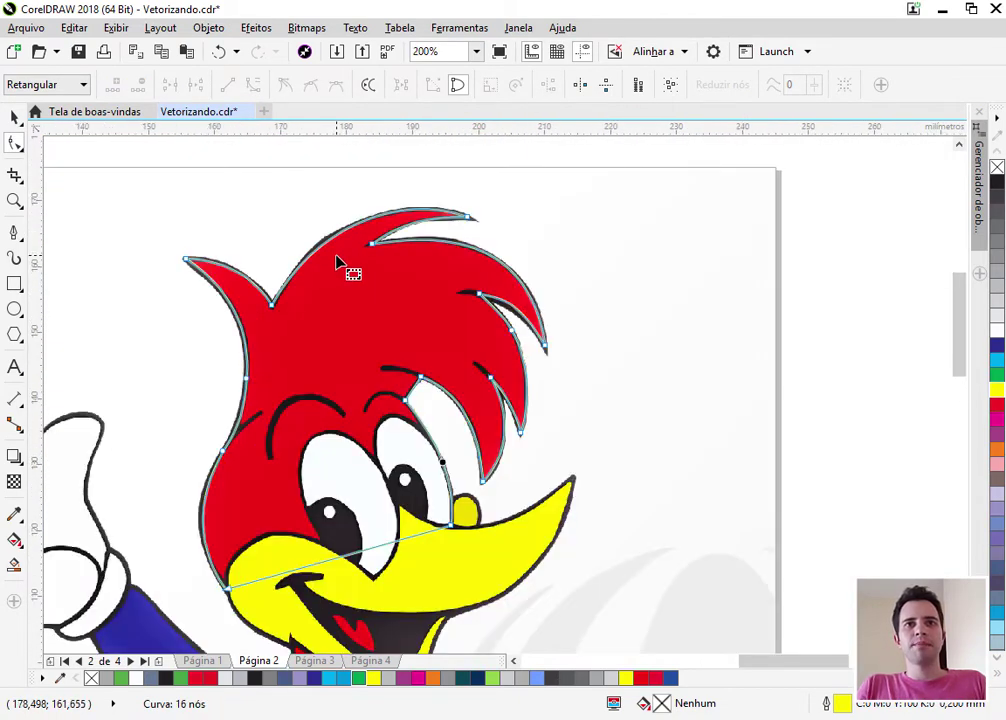
{"action": "left_click", "coordinate": [1000, 407]}
{"action": "key", "text": "space"}
{"action": "left_click_drag", "start_coordinate": [331, 362], "coordinate": [799, 366]}
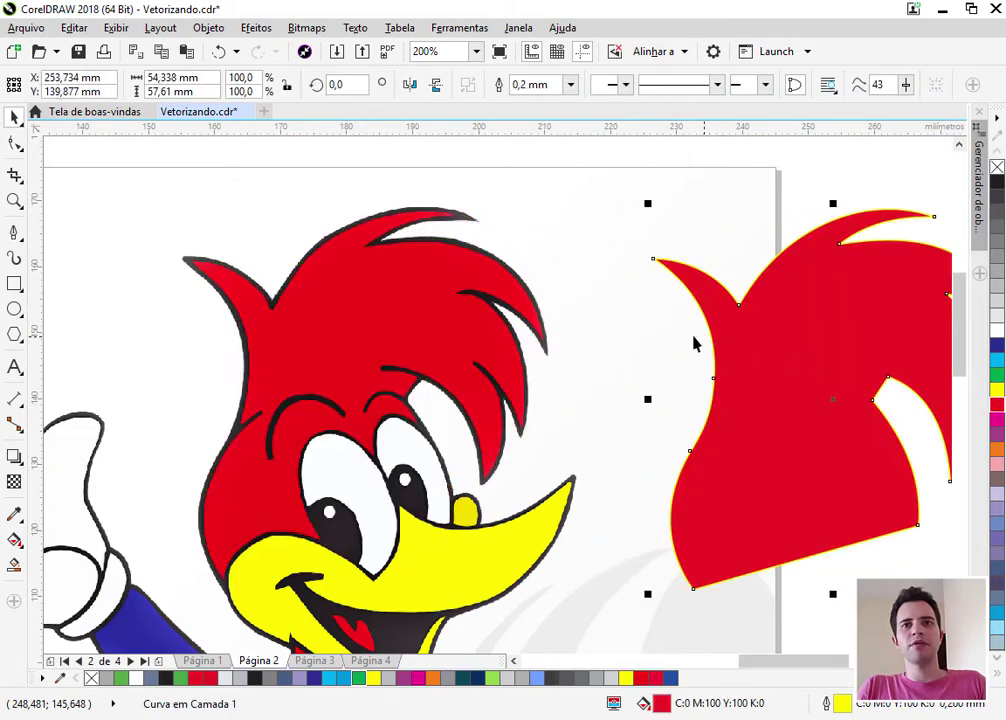
{"action": "key", "text": "ctrl+z"}
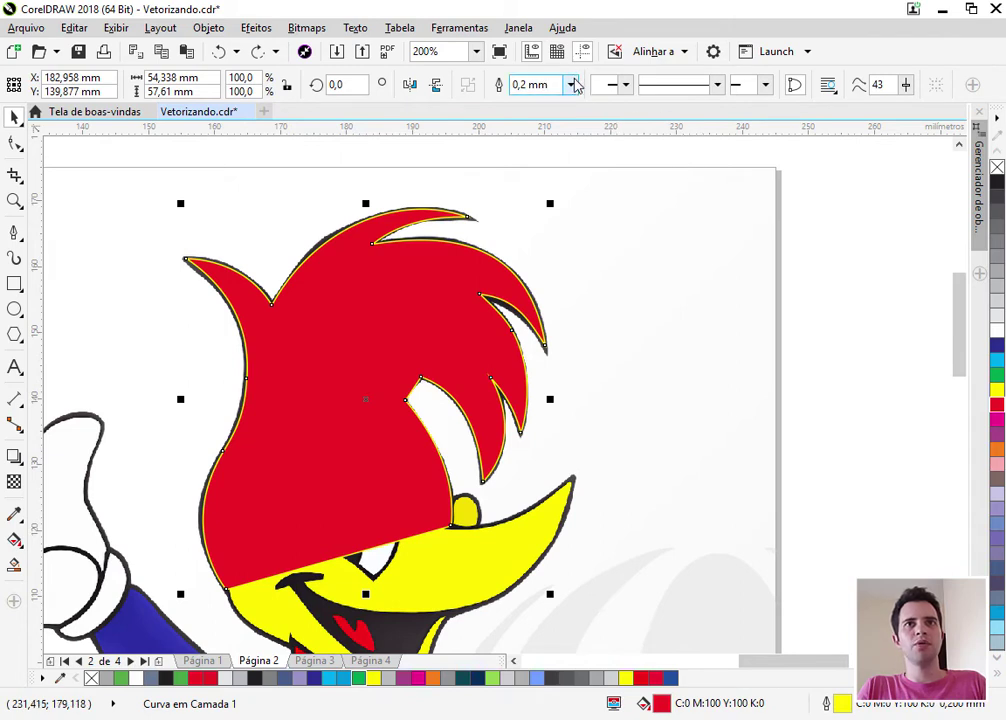
{"action": "left_click", "coordinate": [997, 168]}
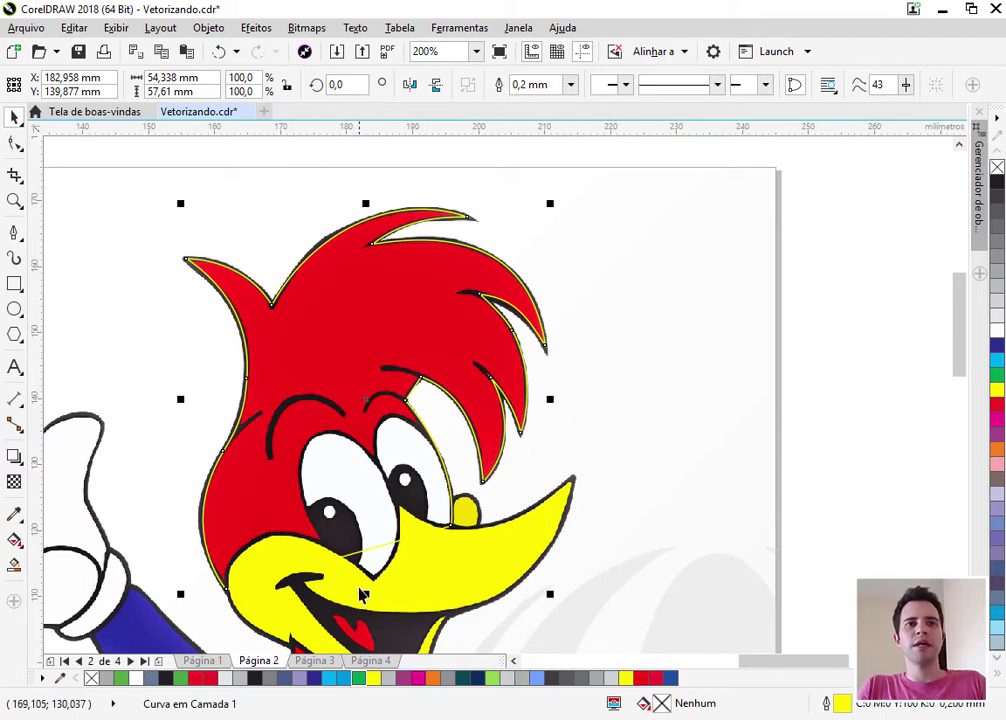
Examine the traced head outline against the bitmap around the beak, eyes and crest tufts
{"action": "scroll", "coordinate": [350, 508], "scroll_direction": "up", "scroll_amount": 1}
{"action": "scroll", "coordinate": [320, 497], "scroll_direction": "down", "scroll_amount": 1}
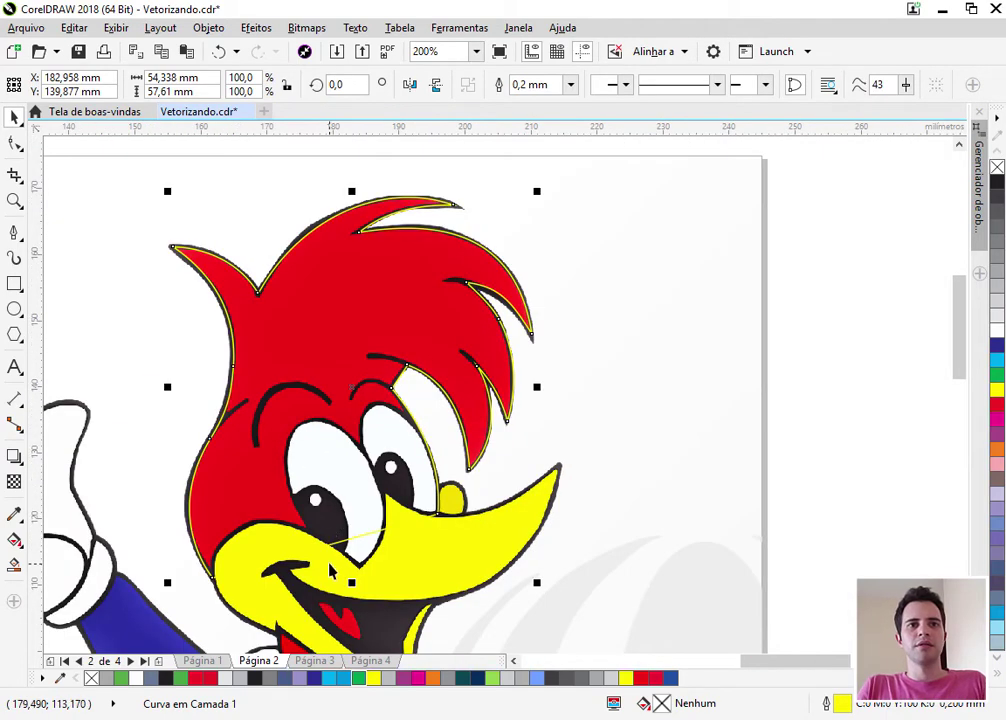
{"action": "scroll", "coordinate": [332, 570], "scroll_direction": "up", "scroll_amount": 1}
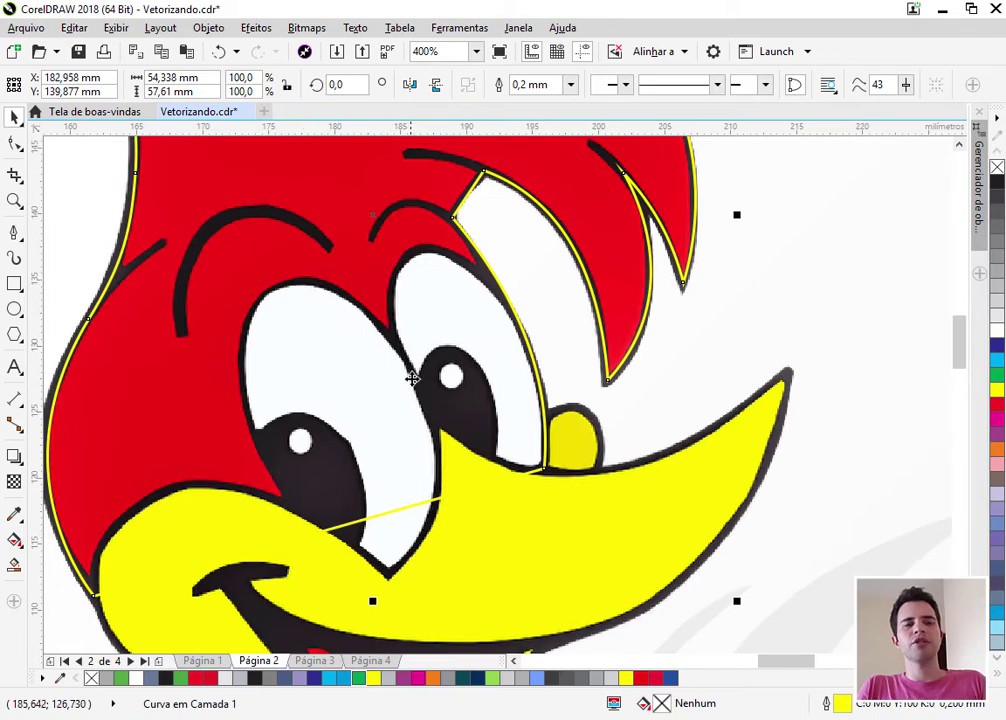
{"action": "scroll", "coordinate": [519, 323], "scroll_direction": "down", "scroll_amount": 1}
{"action": "scroll", "coordinate": [528, 384], "scroll_direction": "up", "scroll_amount": 2}
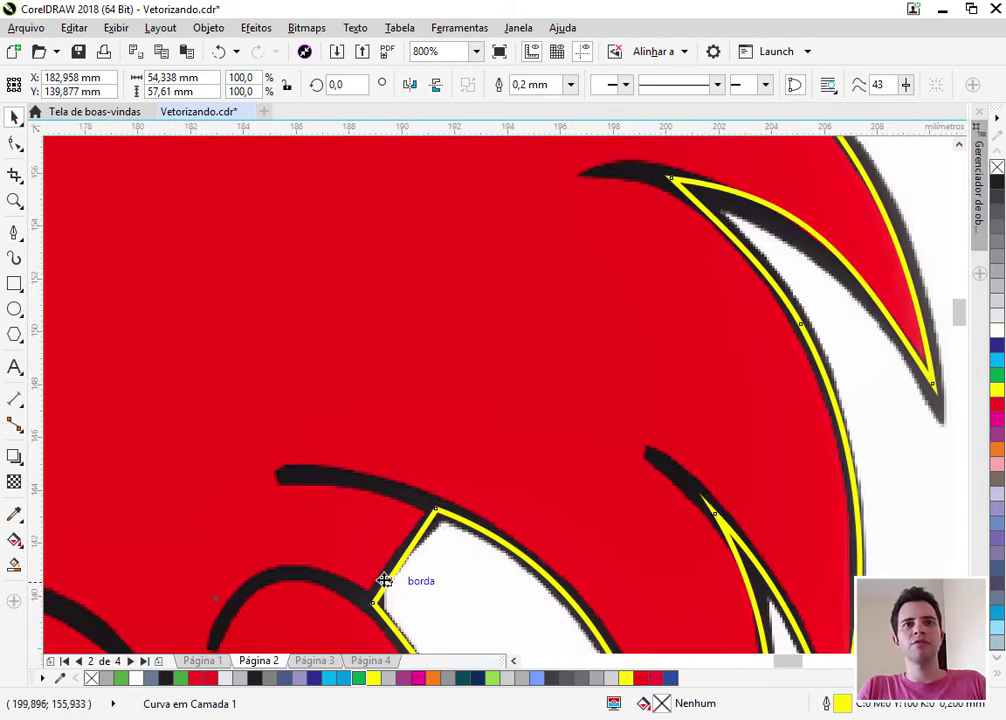
{"action": "scroll", "coordinate": [420, 359], "scroll_direction": "down", "scroll_amount": 1}
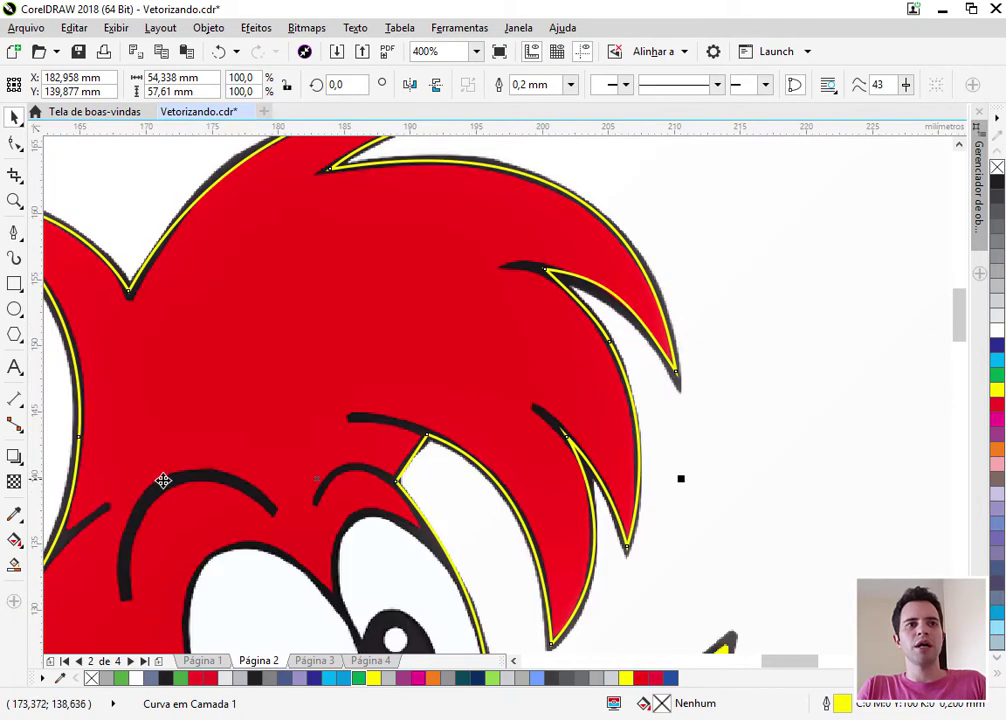
{"action": "scroll", "coordinate": [299, 346], "scroll_direction": "down", "scroll_amount": 1}
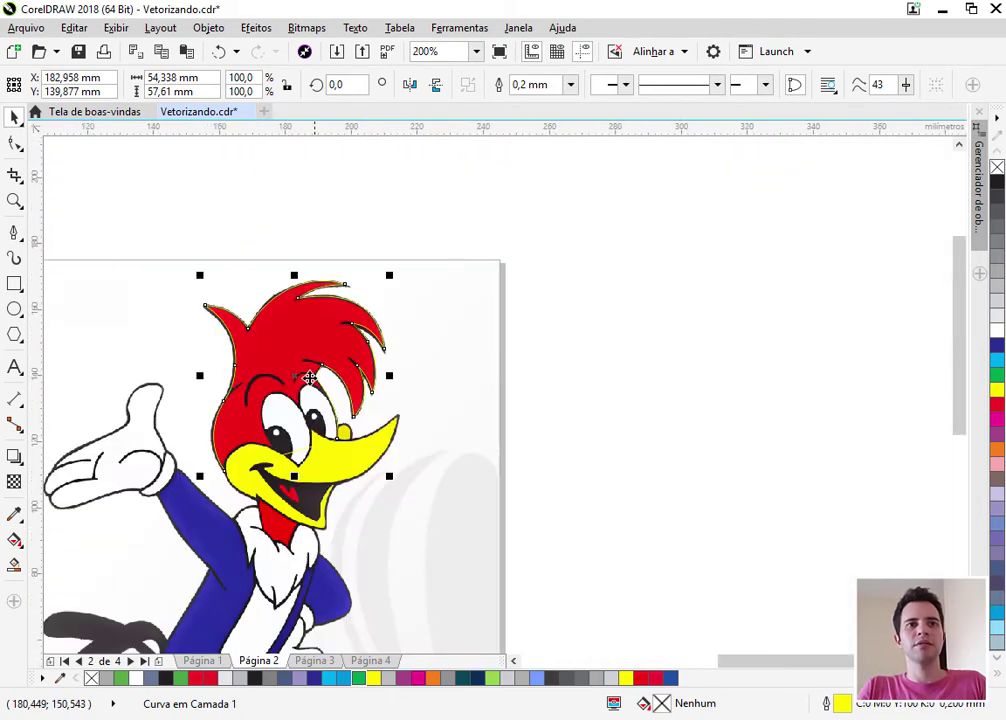
{"action": "scroll", "coordinate": [285, 433], "scroll_direction": "down", "scroll_amount": 1}
{"action": "scroll", "coordinate": [285, 433], "scroll_direction": "up", "scroll_amount": 2}
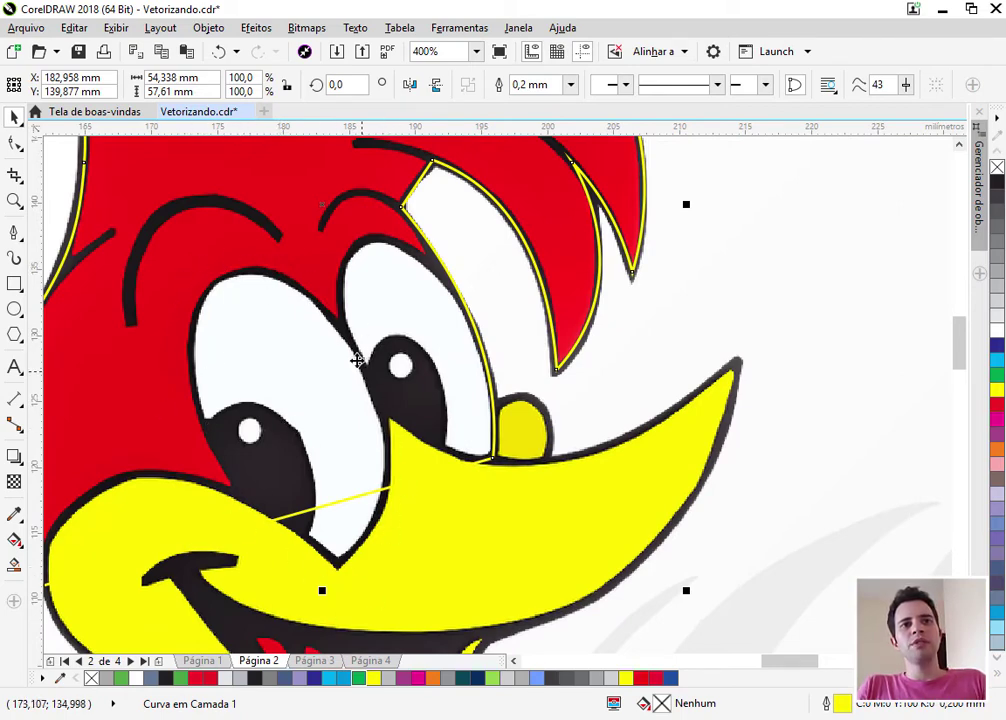
Draw an ellipse about 13.9 mm wide and 23.2 mm high over the left eye
{"action": "left_click", "coordinate": [15, 311]}
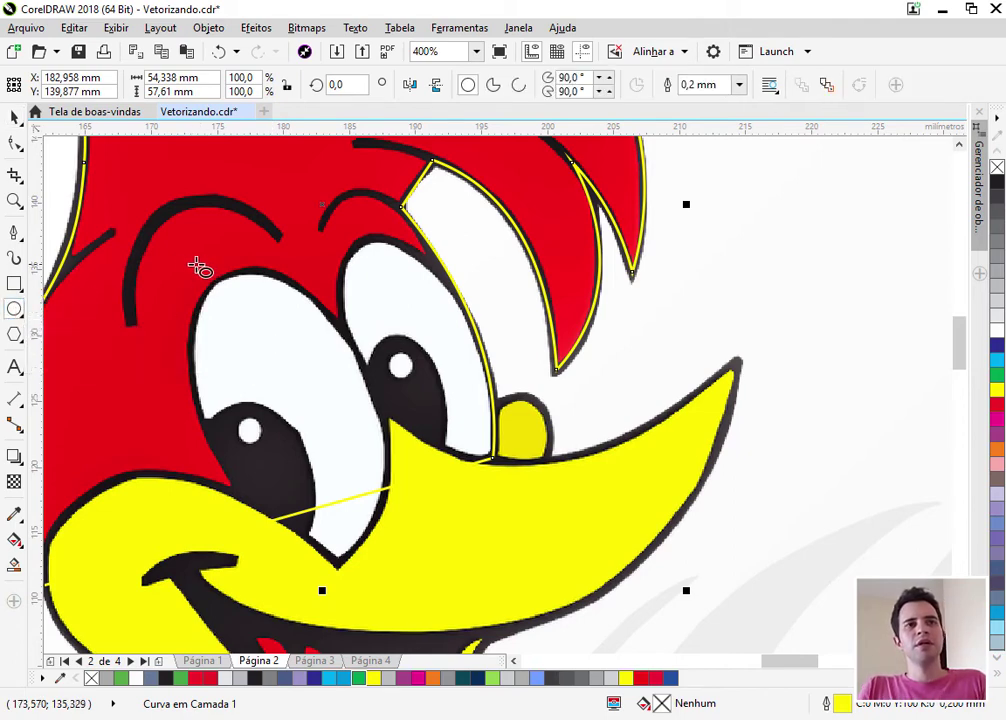
{"action": "left_click_drag", "start_coordinate": [173, 264], "coordinate": [359, 574]}
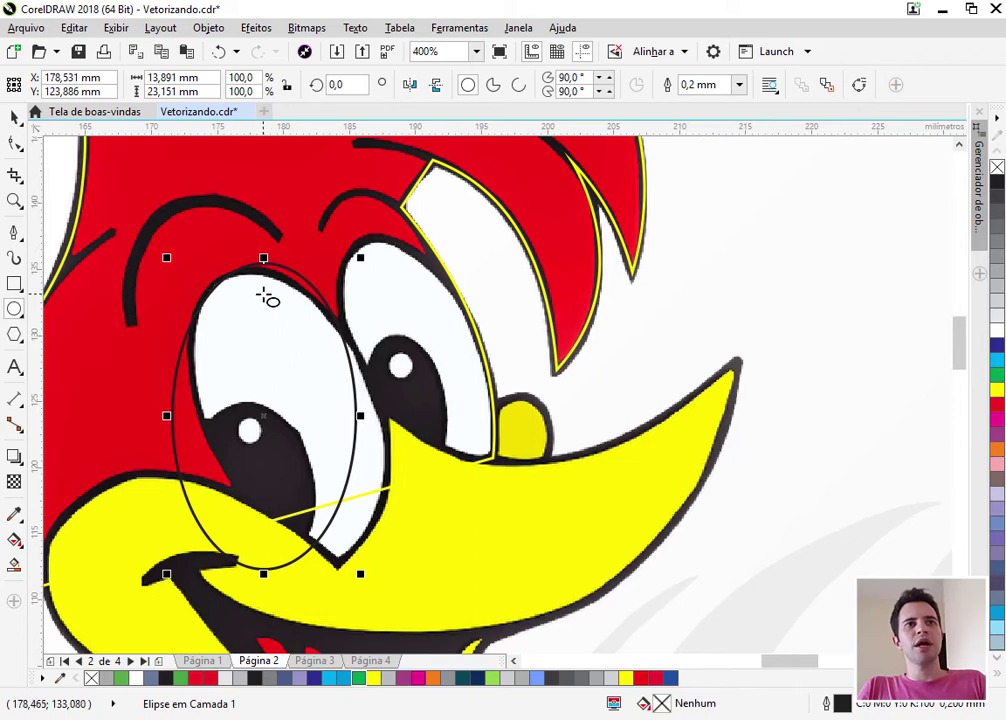
Try to rotate the ellipse about 21.5° around its centre and move it onto the left eye
{"action": "left_click", "coordinate": [14, 117]}
{"action": "left_click", "coordinate": [297, 396]}
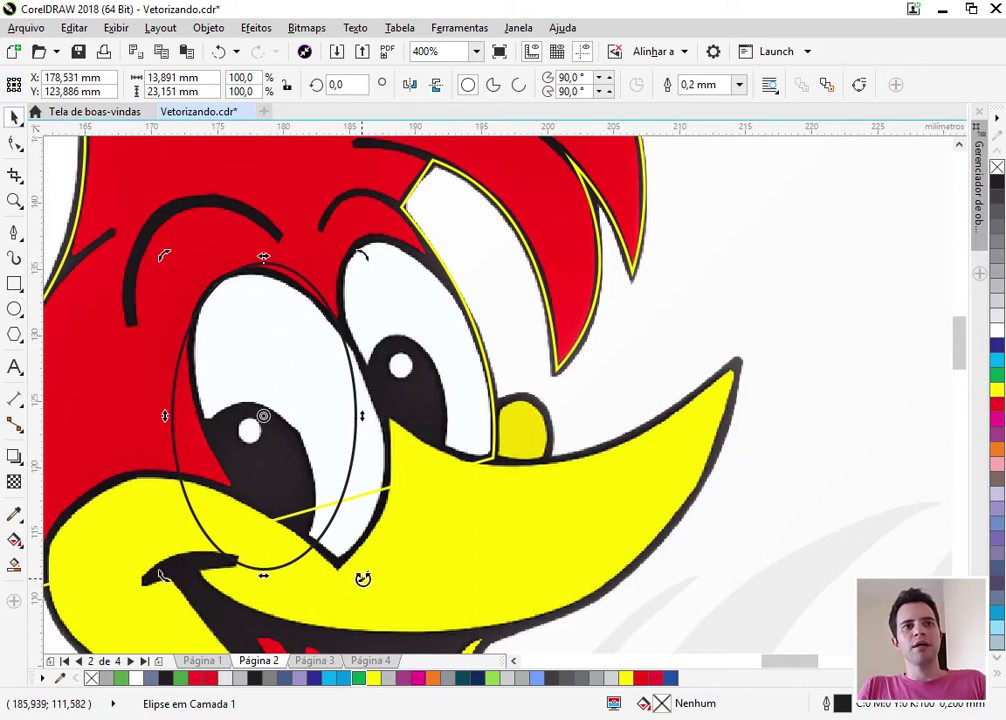
{"action": "left_click_drag", "start_coordinate": [361, 578], "coordinate": [440, 548]}
{"action": "left_click", "coordinate": [276, 362]}
{"action": "left_click_drag", "start_coordinate": [274, 360], "coordinate": [303, 372]}
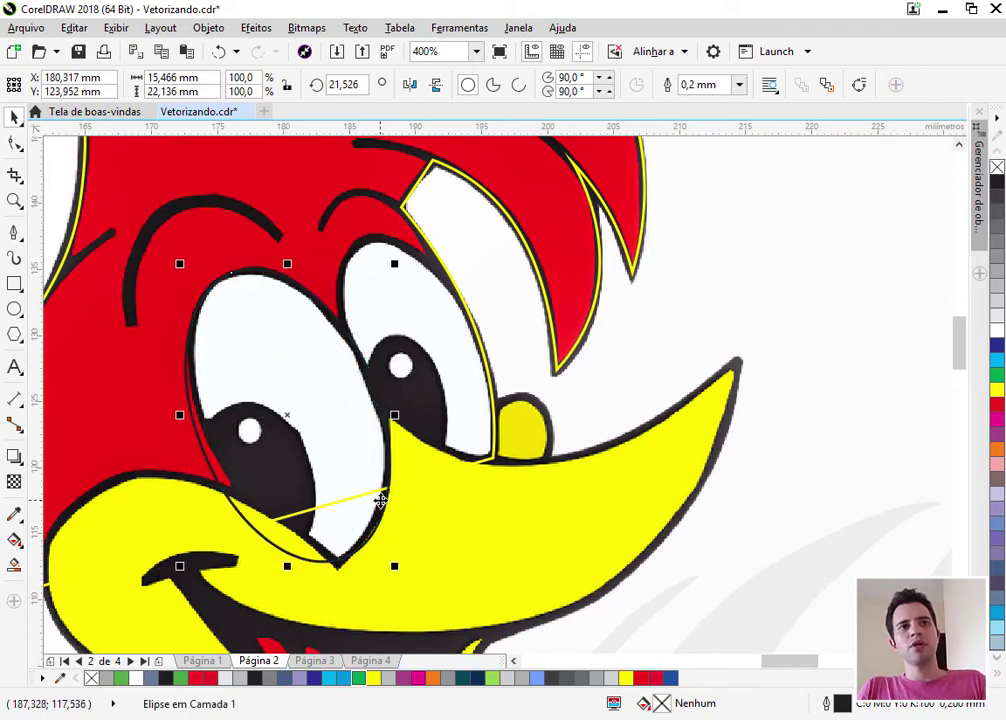
{"action": "key", "text": "ctrl+z"}
{"action": "key", "text": "ctrl+z"}
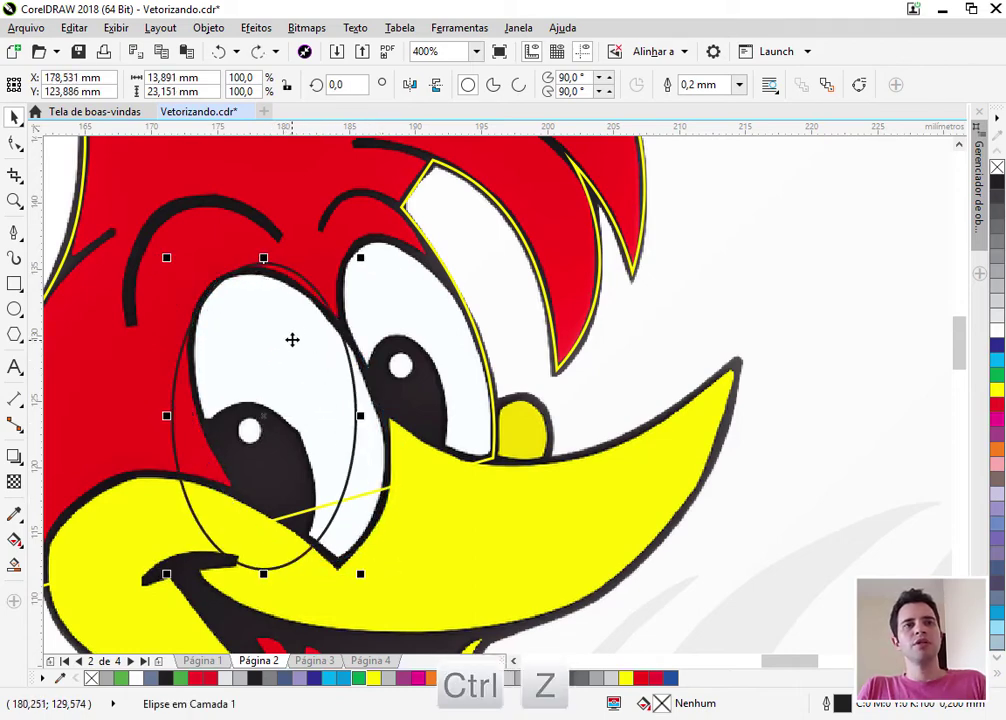
{"action": "key", "text": "ctrl+z"}
{"action": "key", "text": "ctrl+z"}
Move the unrotated ellipse so its upper edge lies on the black outline at the top of the left eye
{"action": "scroll", "coordinate": [255, 335], "scroll_direction": "up", "scroll_amount": 4}
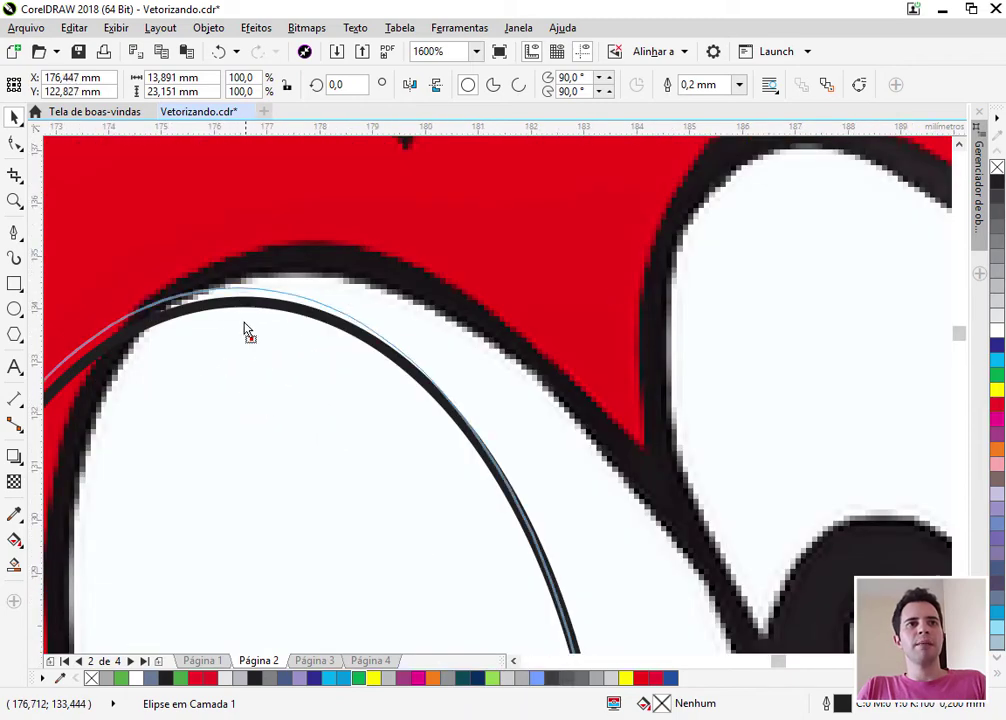
{"action": "mouse_move", "coordinate": [248, 332]}
{"action": "left_mouse_down"}
{"action": "mouse_move", "coordinate": [226, 316]}
{"action": "mouse_move", "coordinate": [247, 327]}
{"action": "left_mouse_up"}
{"action": "scroll", "coordinate": [270, 309], "scroll_direction": "down", "scroll_amount": 4}
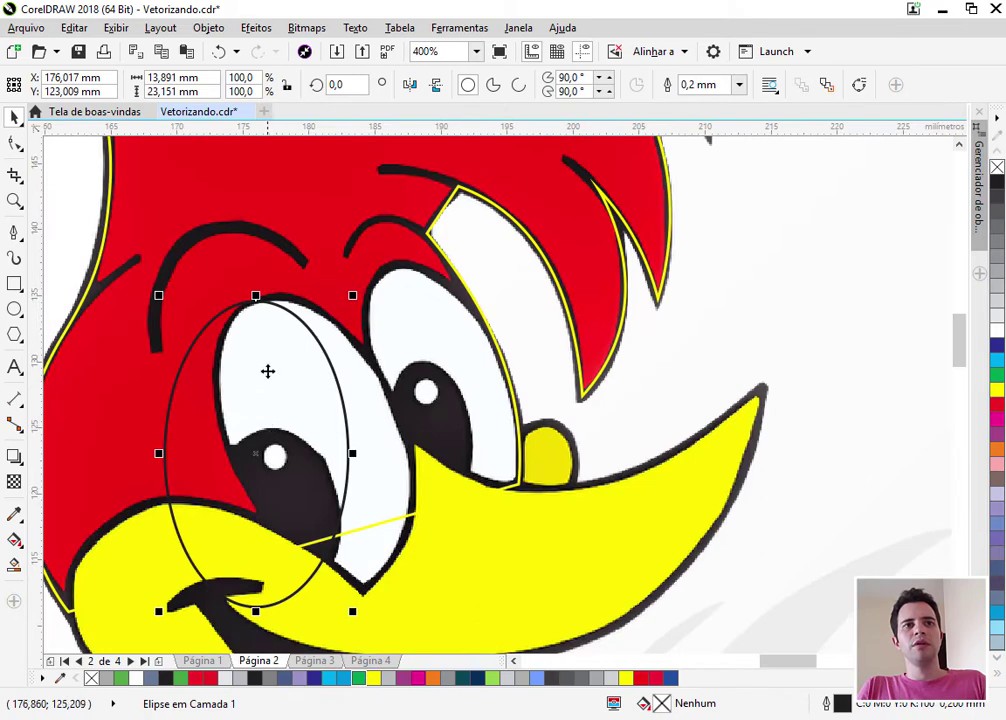
Rotate the ellipse about 21.1° around a pivot at its top to follow the left eye, and colour its outline yellow
{"action": "left_click", "coordinate": [267, 368]}
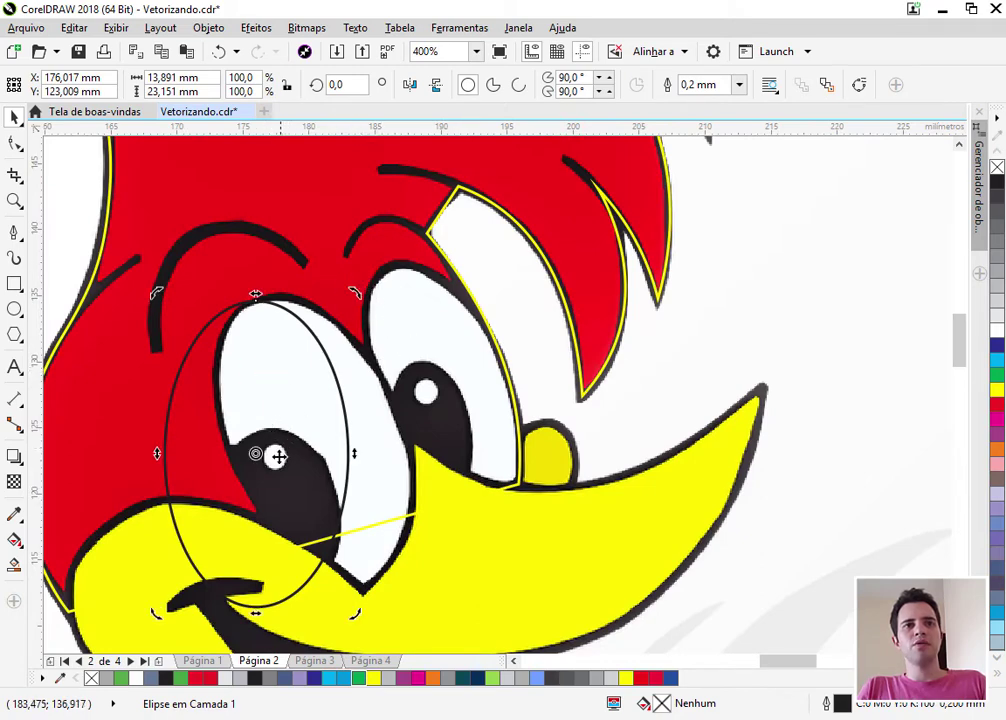
{"action": "left_click_drag", "start_coordinate": [256, 453], "coordinate": [272, 412]}
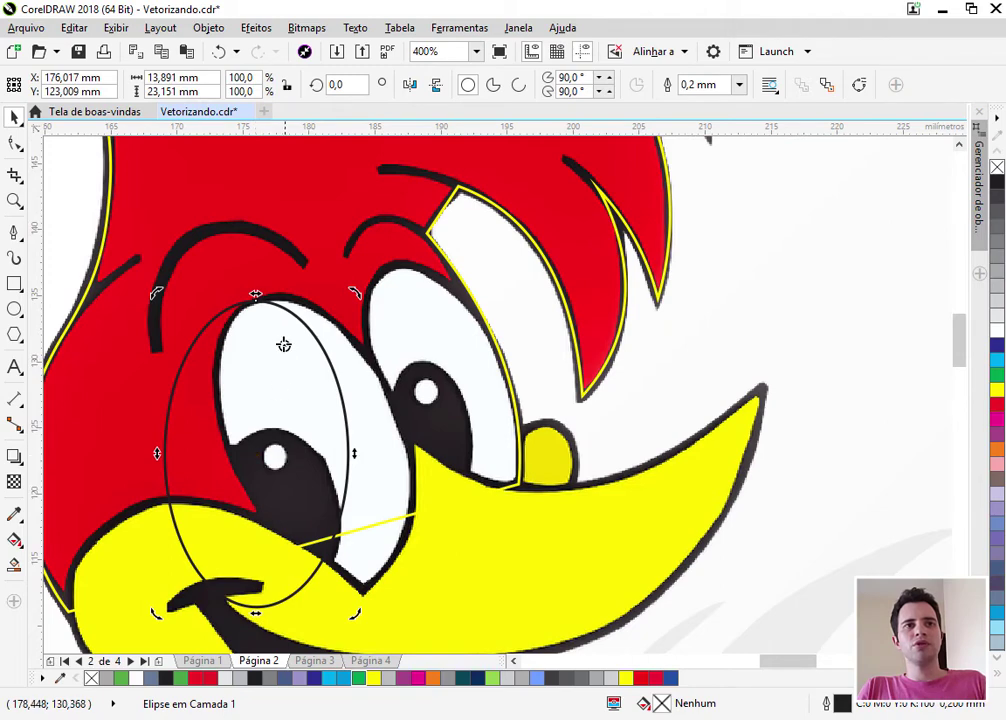
{"action": "left_click_drag", "start_coordinate": [267, 310], "coordinate": [256, 298]}
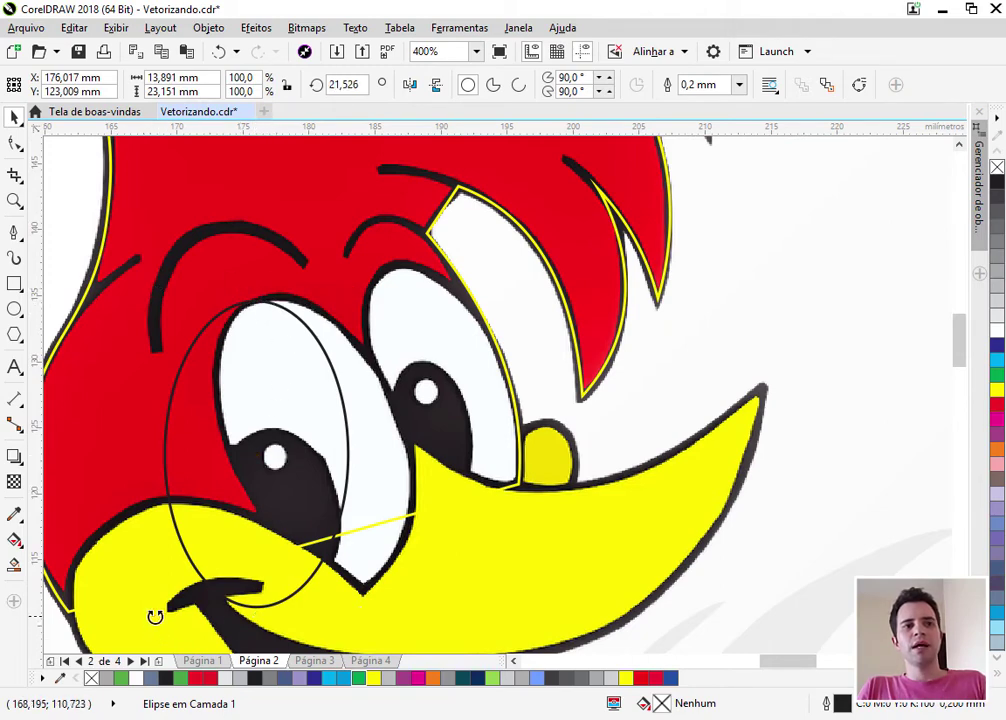
{"action": "left_click_drag", "start_coordinate": [155, 614], "coordinate": [277, 632]}
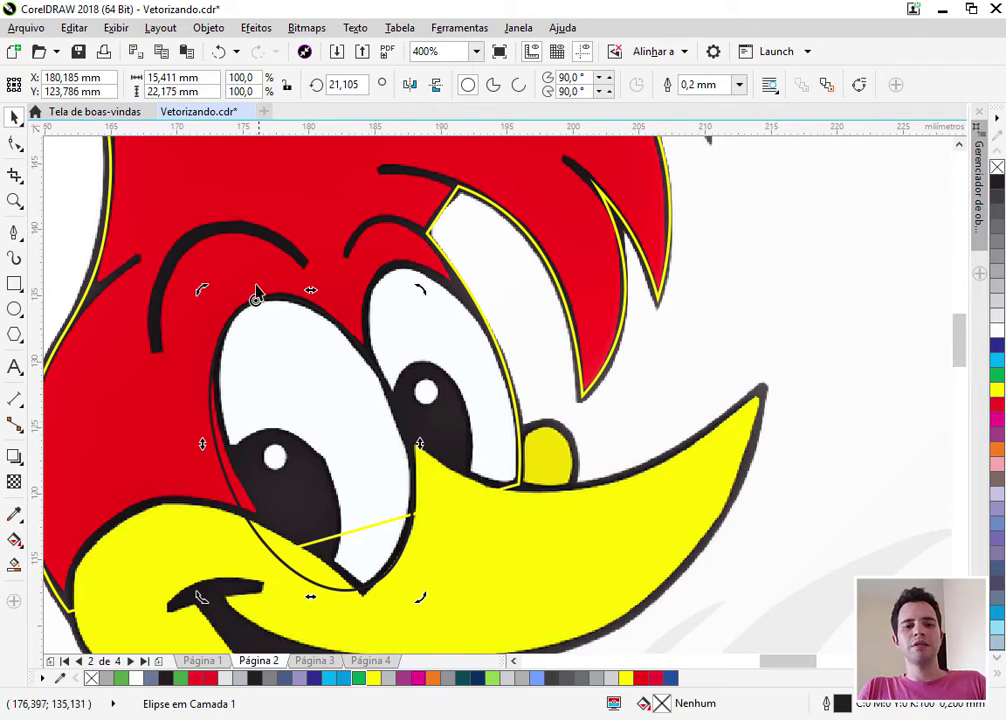
{"action": "scroll", "coordinate": [390, 592], "scroll_direction": "up", "scroll_amount": 2}
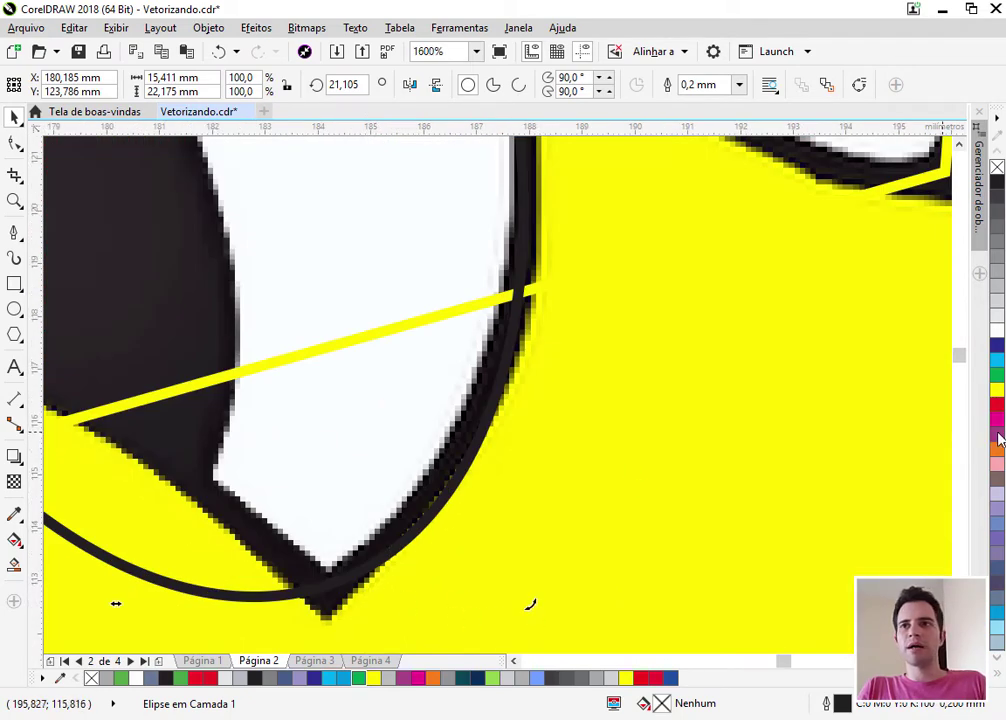
{"action": "scroll", "coordinate": [534, 528], "scroll_direction": "down", "scroll_amount": 2}
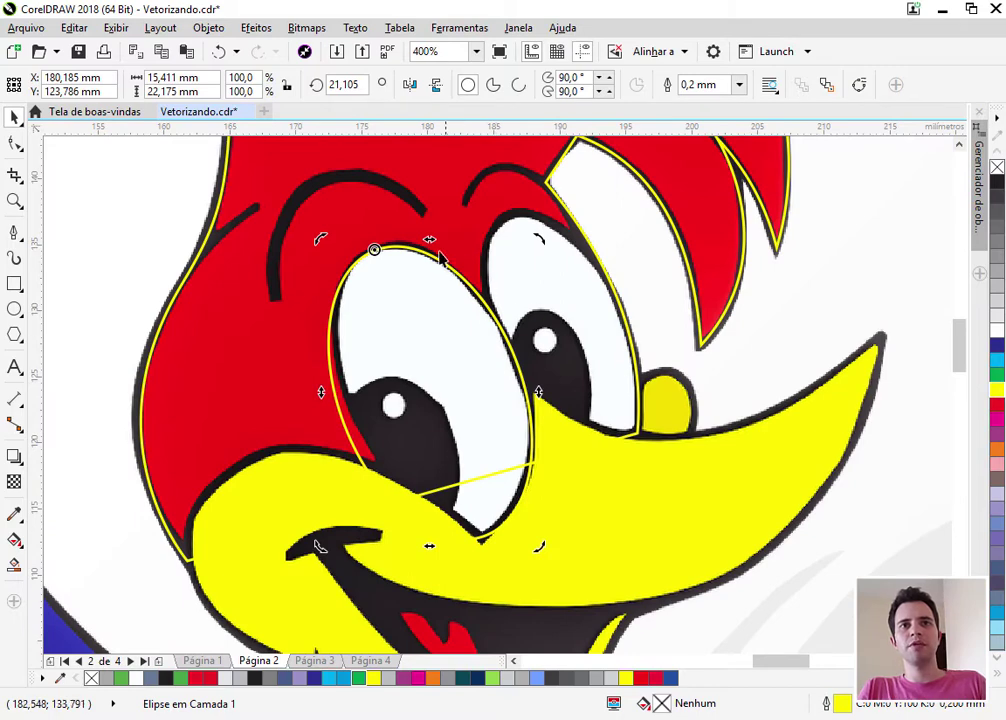
Scale the left eye's ellipse down slightly to about 15.2 mm wide and 21.9 mm high to follow the black outline
{"action": "scroll", "coordinate": [540, 550], "scroll_direction": "up", "scroll_amount": 2}
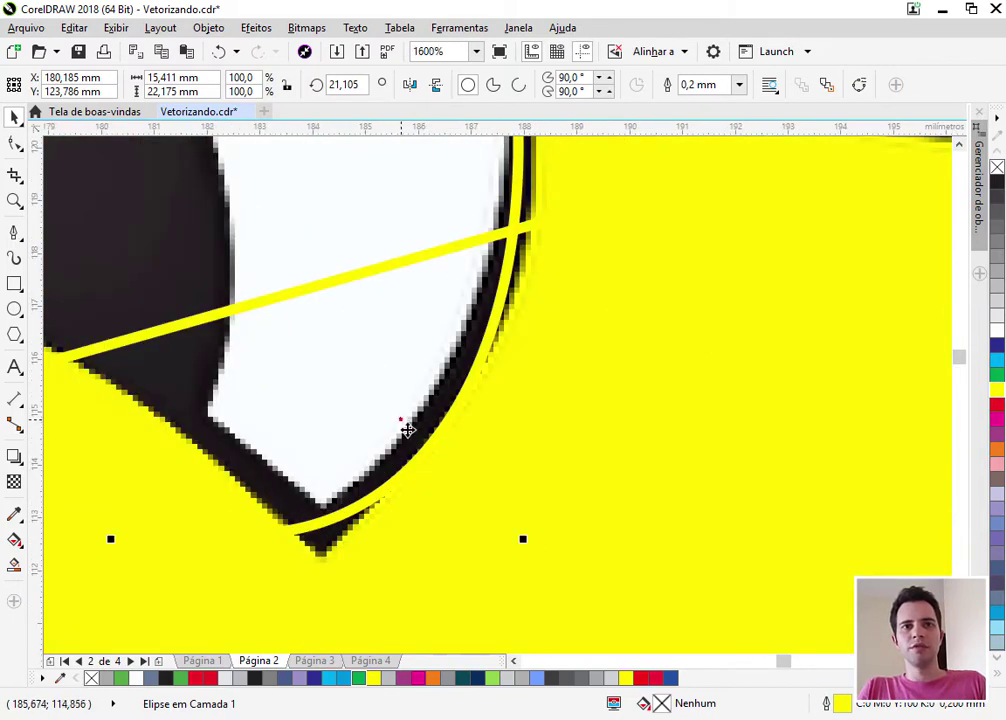
{"action": "left_click_drag", "start_coordinate": [527, 543], "coordinate": [512, 537]}
{"action": "scroll", "coordinate": [512, 541], "scroll_direction": "down", "scroll_amount": 2}
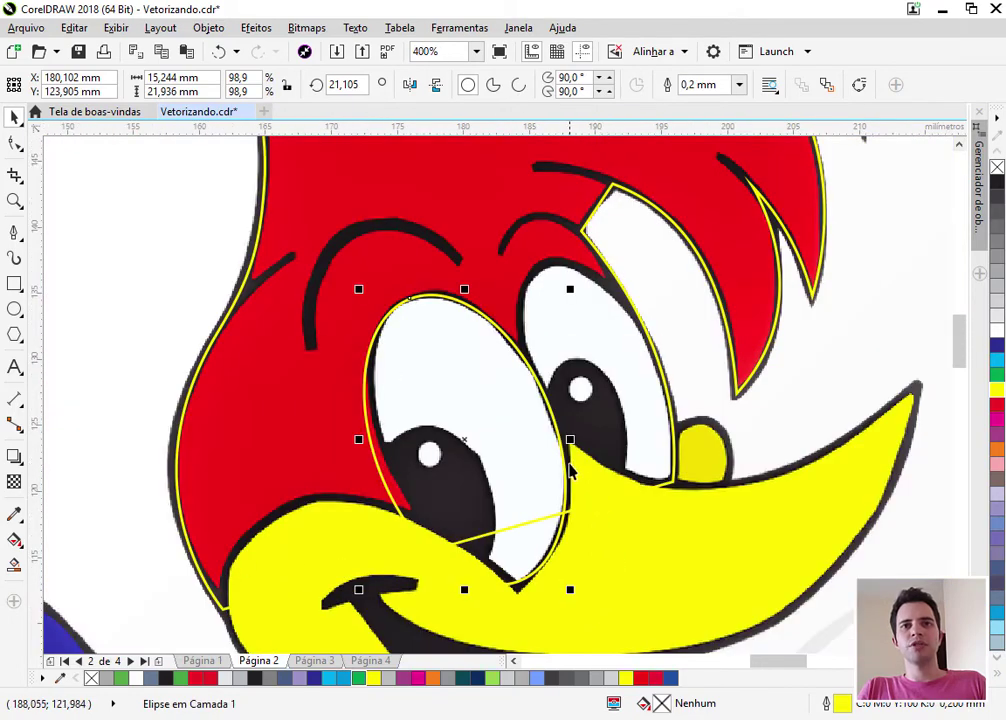
{"action": "scroll", "coordinate": [572, 475], "scroll_direction": "up", "scroll_amount": 1}
{"action": "scroll", "coordinate": [360, 400], "scroll_direction": "down", "scroll_amount": 1}
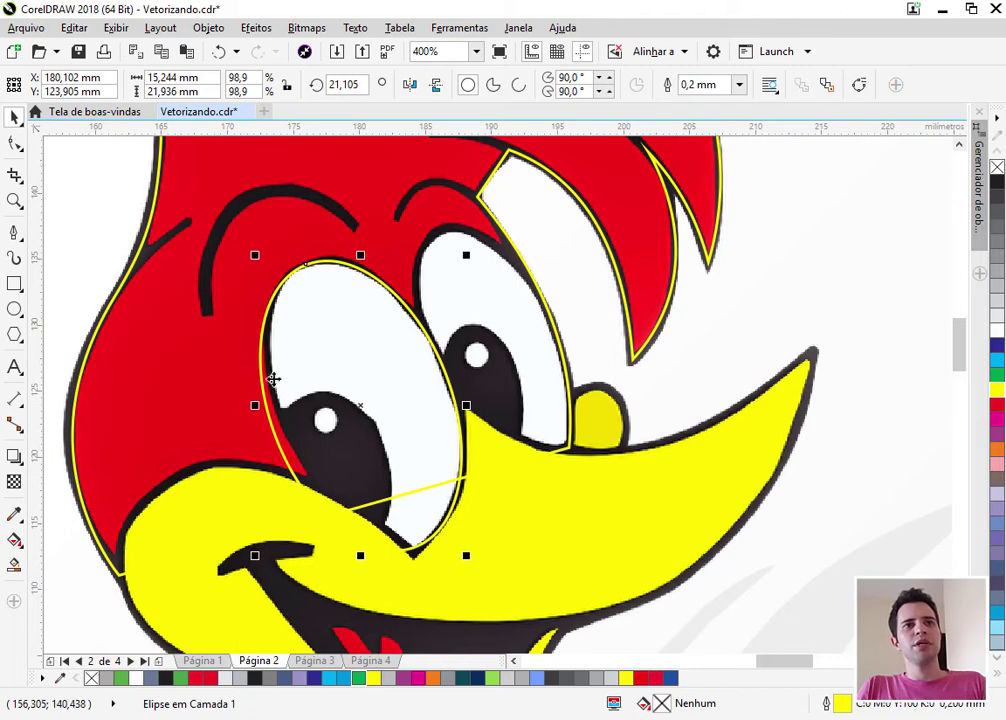
Convert the left eye's ellipse to curves, move its left node inward onto the eye's black outline, and deselect it
{"action": "key", "text": "ctrl+q"}
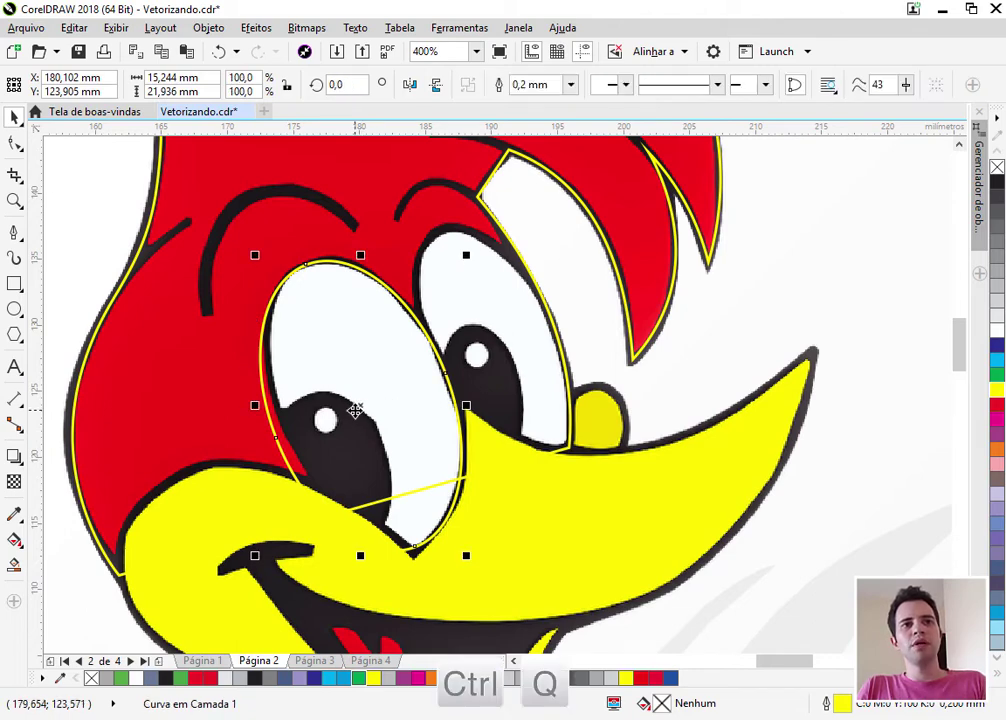
{"action": "left_click", "coordinate": [14, 145]}
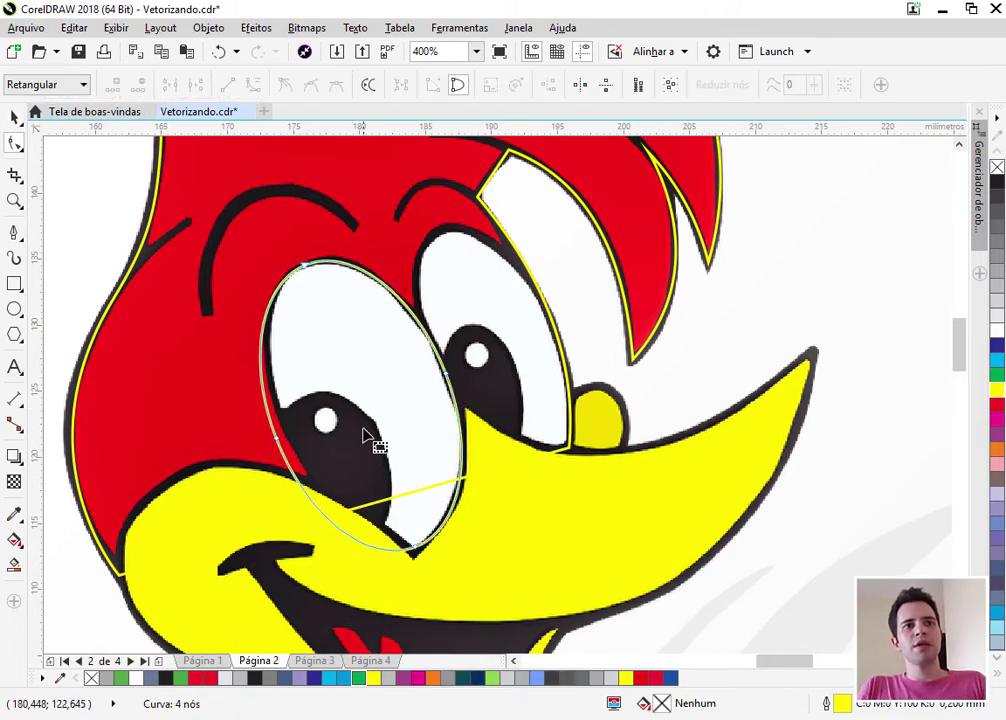
{"action": "scroll", "coordinate": [303, 476], "scroll_direction": "up", "scroll_amount": 2}
{"action": "left_click_drag", "start_coordinate": [227, 386], "coordinate": [285, 375]}
{"action": "scroll", "coordinate": [417, 410], "scroll_direction": "down", "scroll_amount": 2}
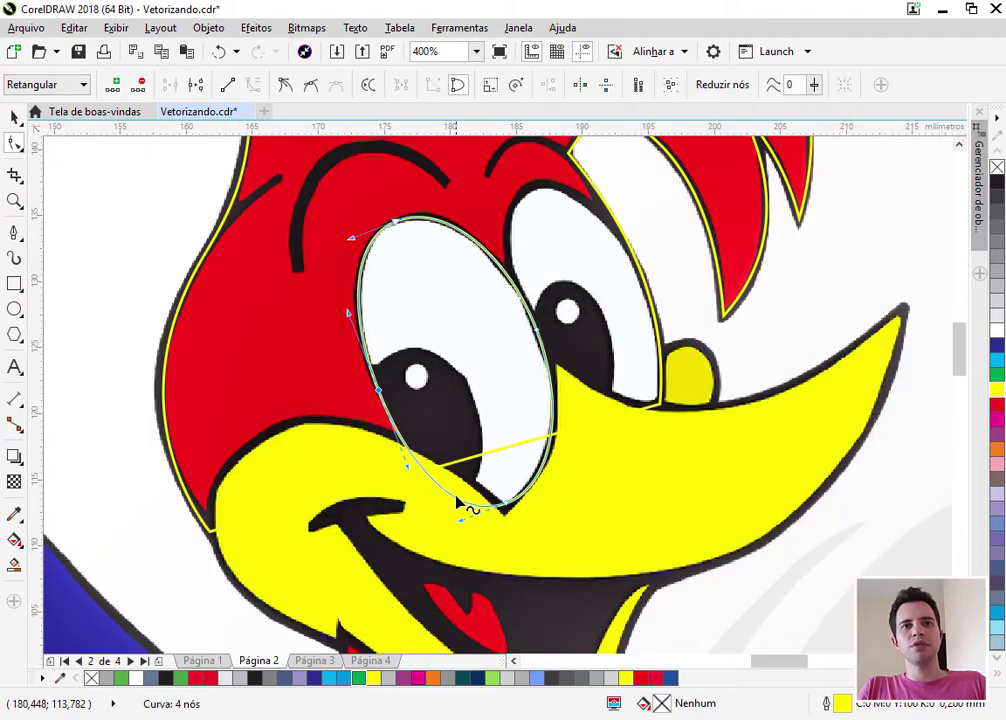
{"action": "scroll", "coordinate": [359, 298], "scroll_direction": "up", "scroll_amount": 2}
{"action": "scroll", "coordinate": [354, 400], "scroll_direction": "down", "scroll_amount": 1}
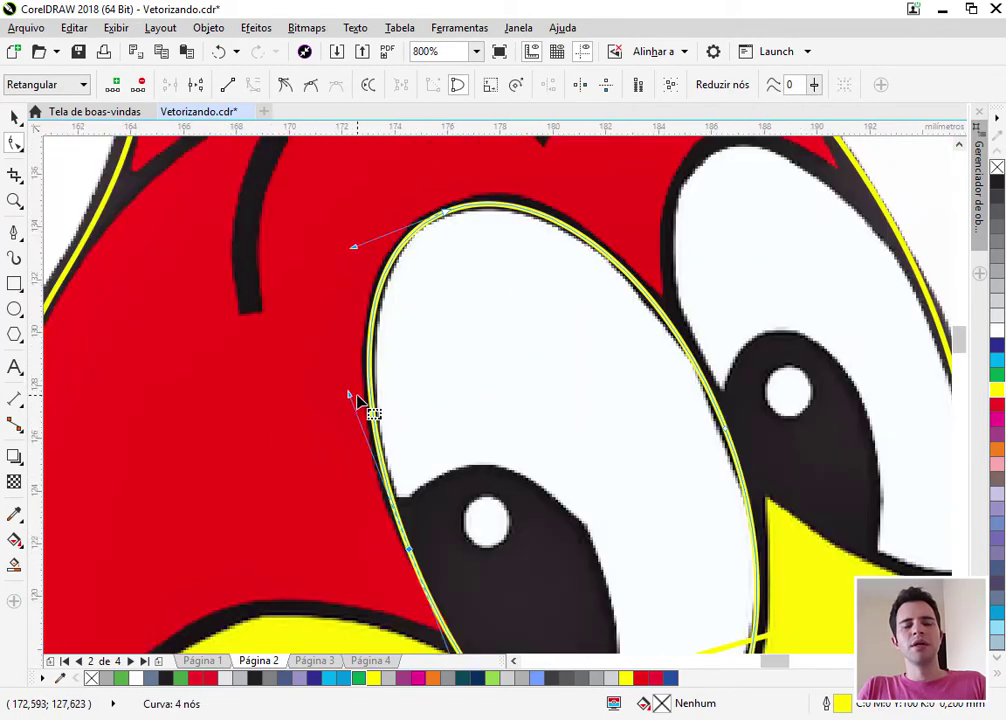
{"action": "scroll", "coordinate": [337, 386], "scroll_direction": "down", "scroll_amount": 1}
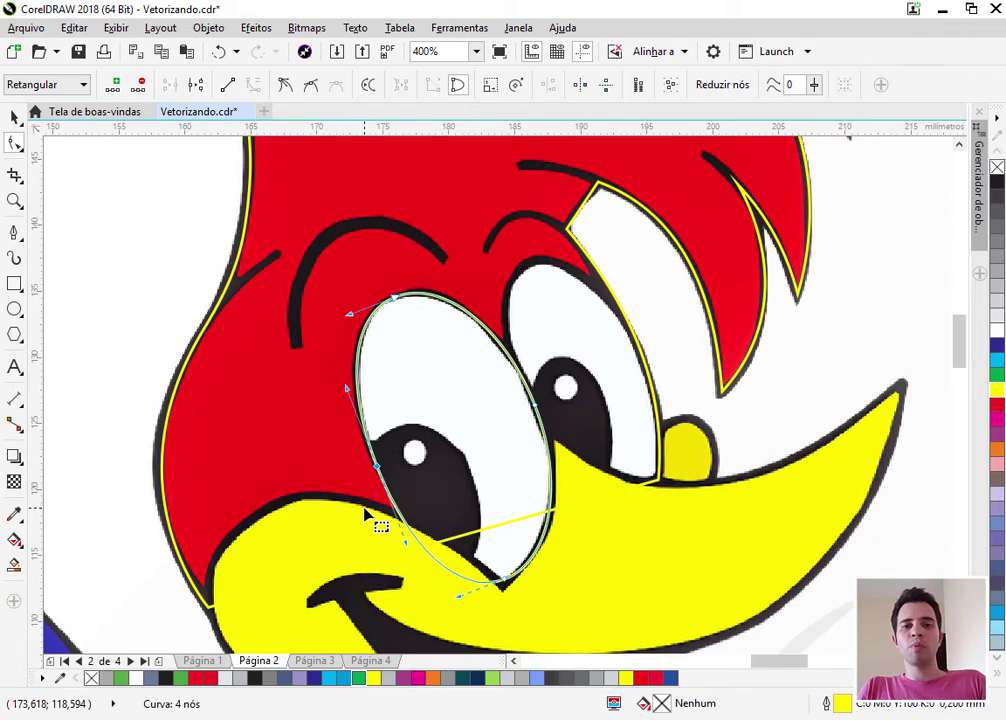
{"action": "left_click", "coordinate": [667, 540]}
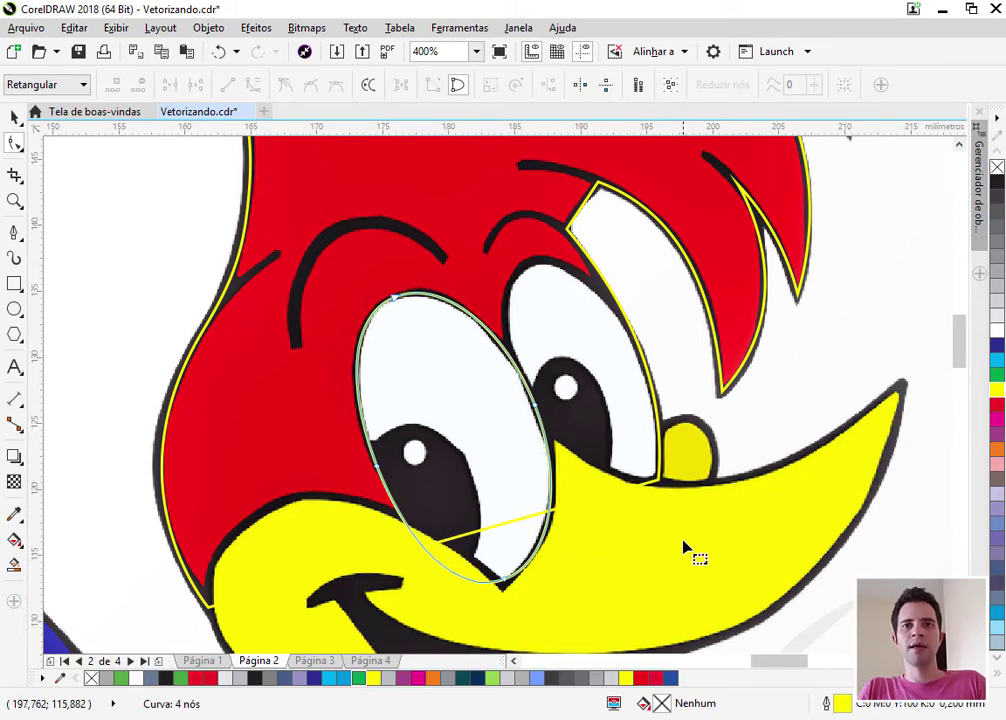
{"action": "key", "text": "space"}
{"action": "left_click", "coordinate": [640, 568]}
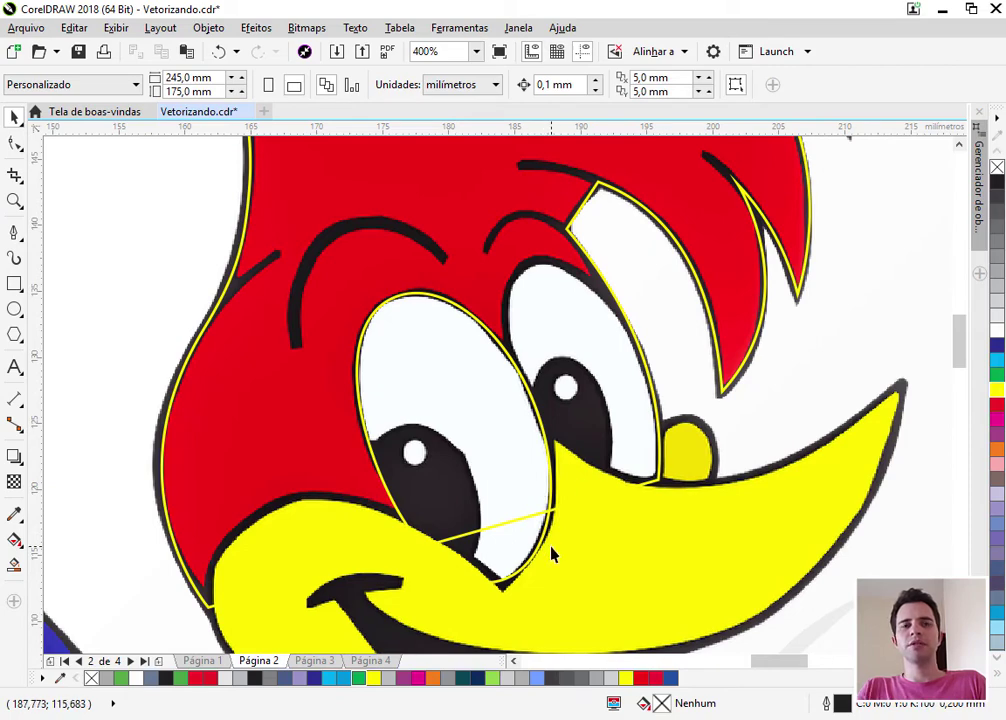
Draw an ellipse about 9 mm wide and 13.1 mm high over the left pupil and align its top with the pupil's upper edge
{"action": "scroll", "coordinate": [431, 467], "scroll_direction": "up", "scroll_amount": 1}
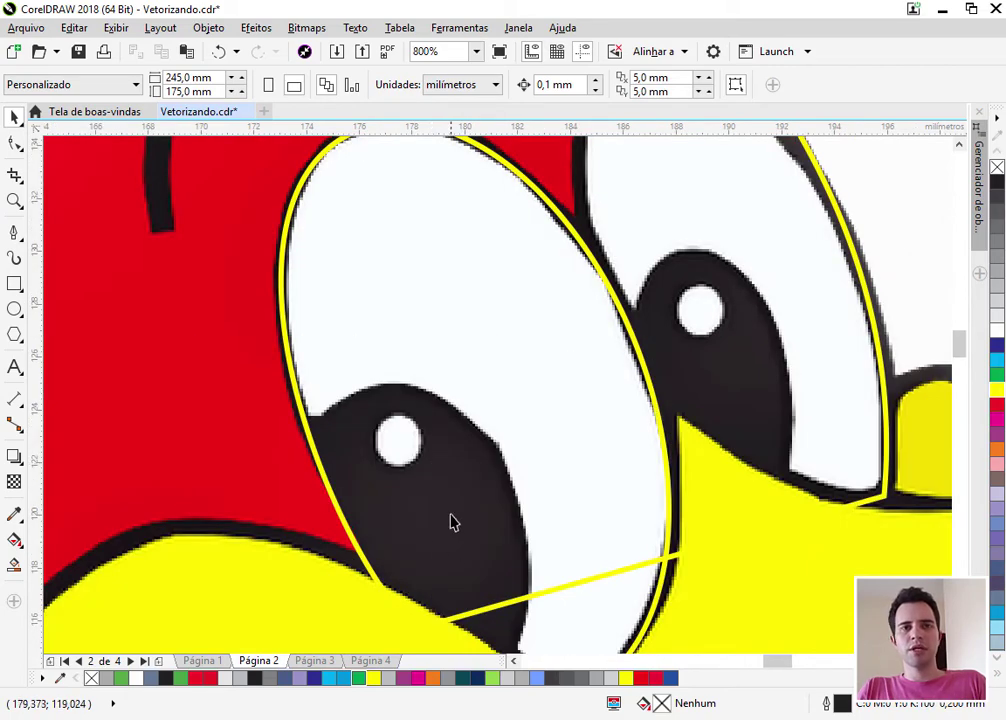
{"action": "left_click", "coordinate": [14, 309]}
{"action": "scroll", "coordinate": [388, 398], "scroll_direction": "down", "scroll_amount": 1}
{"action": "scroll", "coordinate": [388, 398], "scroll_direction": "up", "scroll_amount": 2}
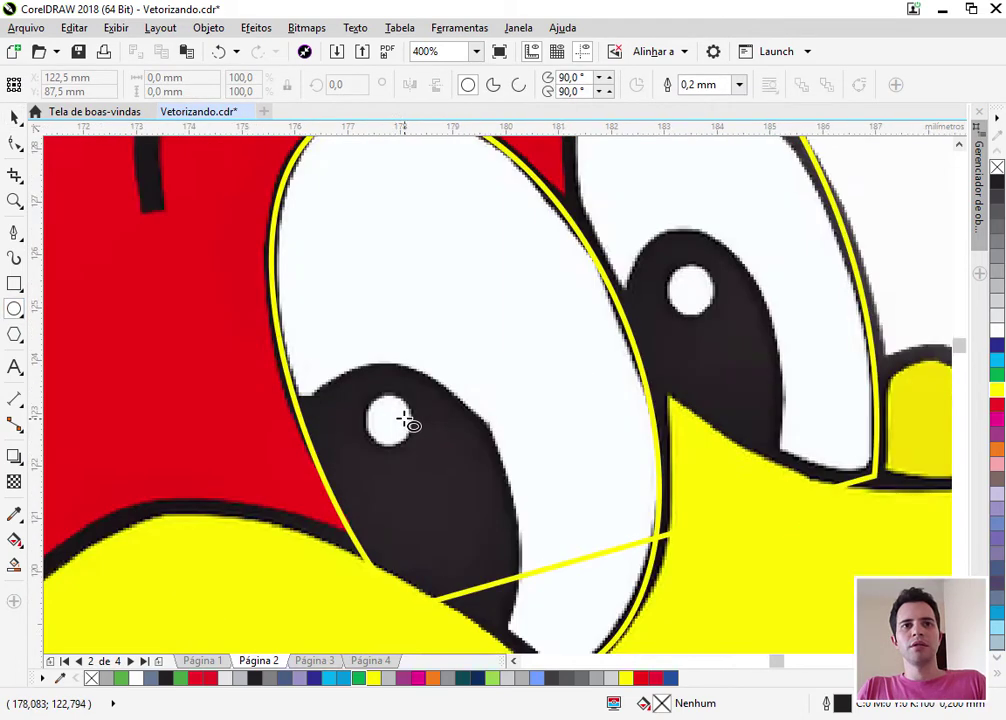
{"action": "scroll", "coordinate": [218, 332], "scroll_direction": "down", "scroll_amount": 1}
{"action": "left_click_drag", "start_coordinate": [190, 333], "coordinate": [427, 617]}
{"action": "key", "text": "space"}
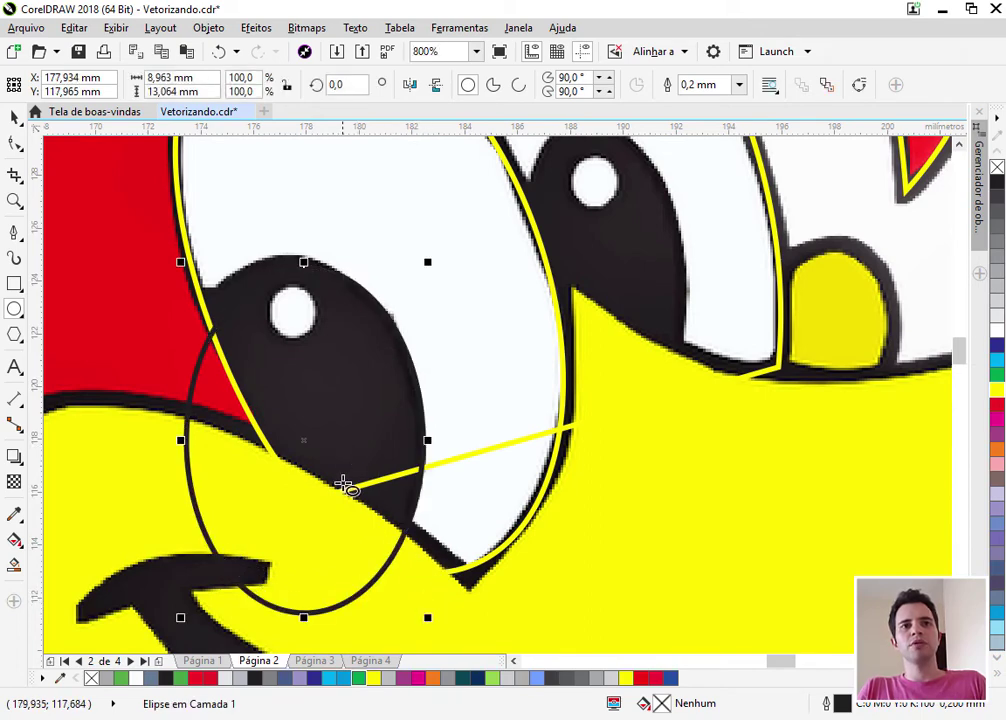
{"action": "left_click_drag", "start_coordinate": [326, 388], "coordinate": [335, 362]}
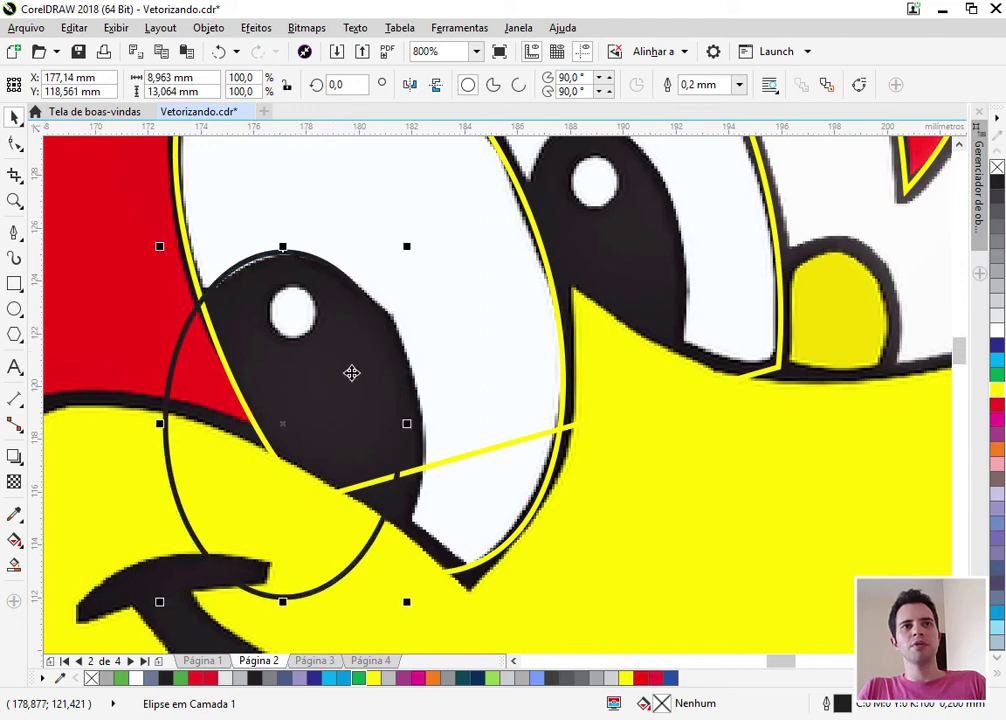
Convert the left pupil's ellipse to curves and move its right node outward onto the pupil's right edge
{"action": "key", "text": "F10"}
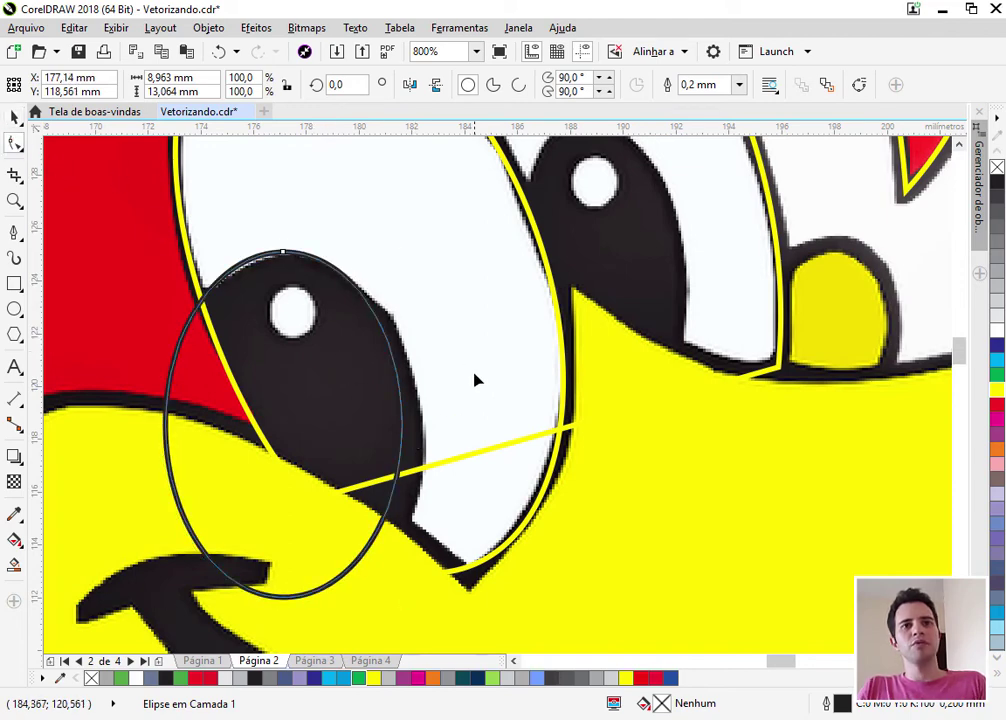
{"action": "key", "text": "ctrl+q"}
{"action": "mouse_move", "coordinate": [413, 437]}
{"action": "left_mouse_down"}
{"action": "mouse_move", "coordinate": [440, 470]}
{"action": "mouse_move", "coordinate": [424, 453]}
{"action": "left_mouse_up"}
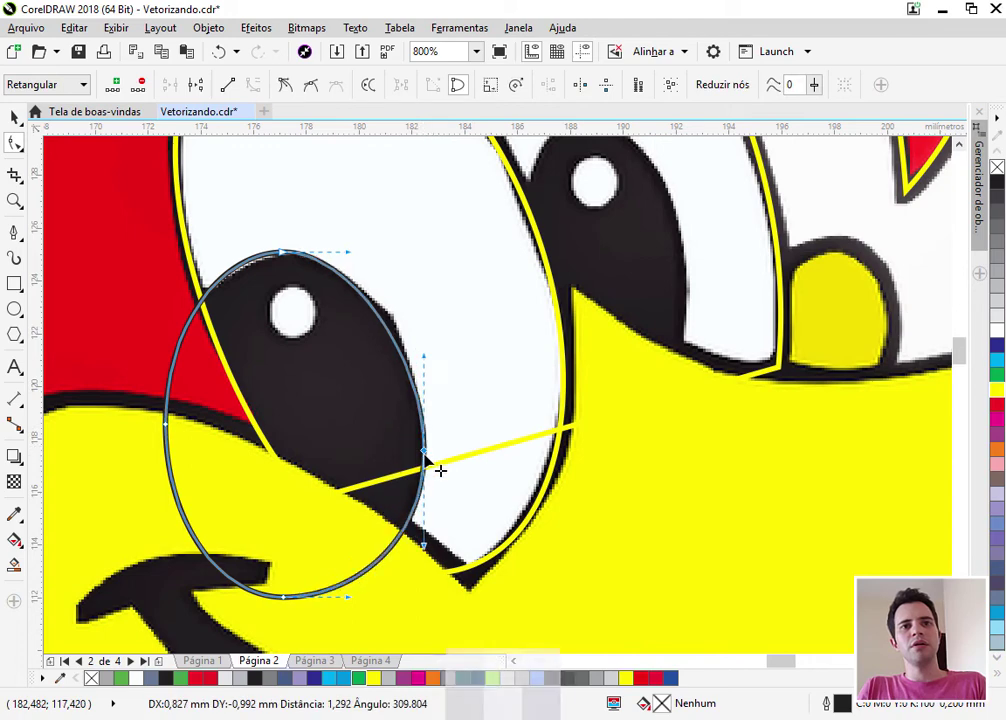
Remove the left pupil curve's outline and lower its top node onto the pupil's upper edge
{"action": "left_click", "coordinate": [379, 319]}
{"action": "scroll", "coordinate": [379, 319], "scroll_direction": "up", "scroll_amount": 2}
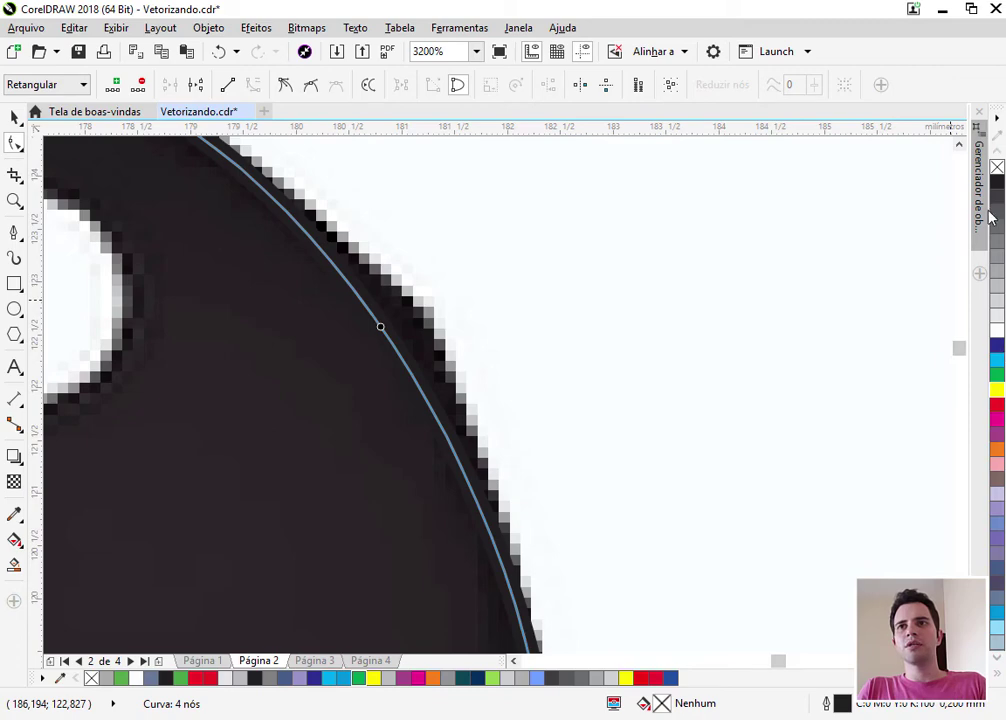
{"action": "scroll", "coordinate": [450, 383], "scroll_direction": "down", "scroll_amount": 2}
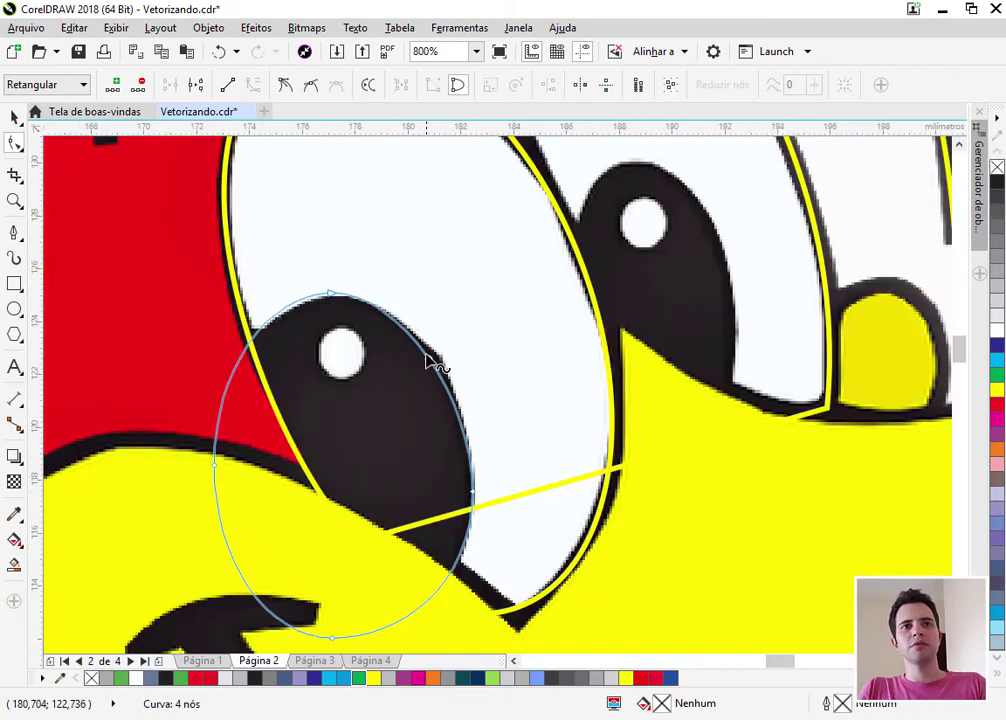
{"action": "scroll", "coordinate": [292, 337], "scroll_direction": "up", "scroll_amount": 1}
{"action": "scroll", "coordinate": [314, 283], "scroll_direction": "up", "scroll_amount": 2}
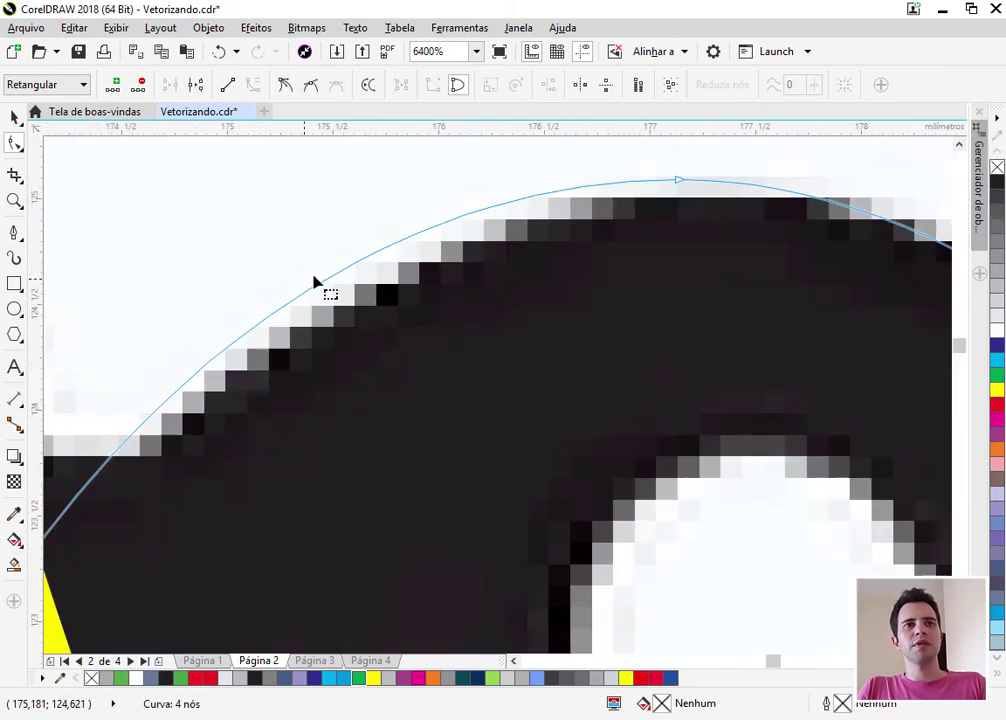
{"action": "left_click_drag", "start_coordinate": [677, 182], "coordinate": [694, 220]}
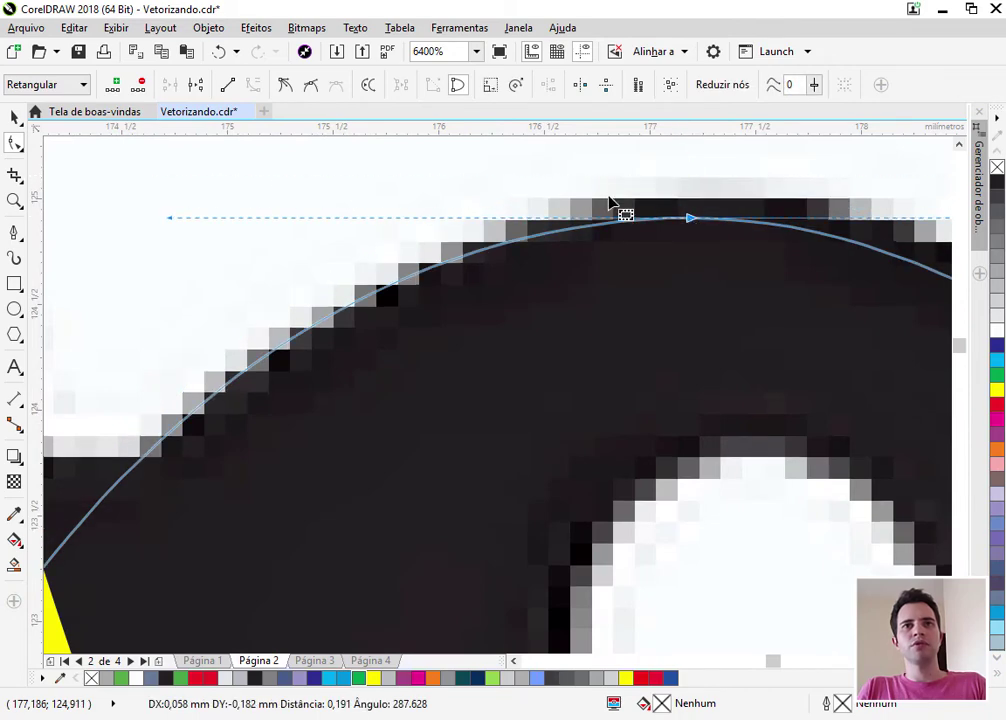
Add a node on the upper-right segment of the left pupil curve and move it outward onto the pupil's edge
{"action": "scroll", "coordinate": [603, 393], "scroll_direction": "down", "scroll_amount": 2}
{"action": "scroll", "coordinate": [475, 335], "scroll_direction": "up", "scroll_amount": 2}
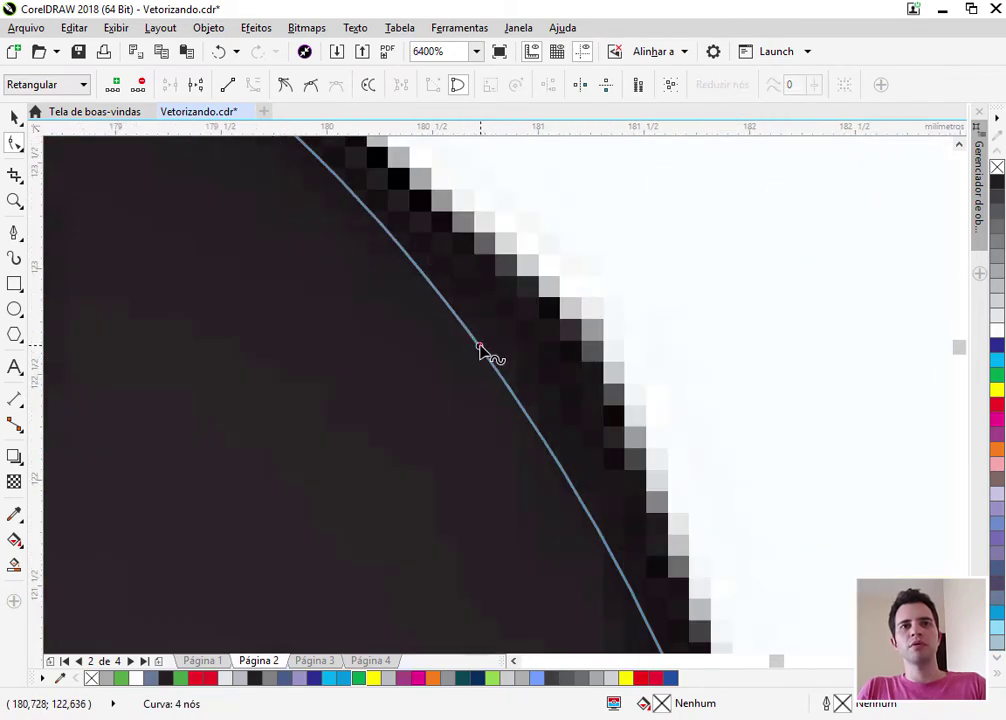
{"action": "double_click", "coordinate": [480, 352]}
{"action": "left_click_drag", "start_coordinate": [480, 352], "coordinate": [541, 304]}
{"action": "scroll", "coordinate": [551, 374], "scroll_direction": "down", "scroll_amount": 2}
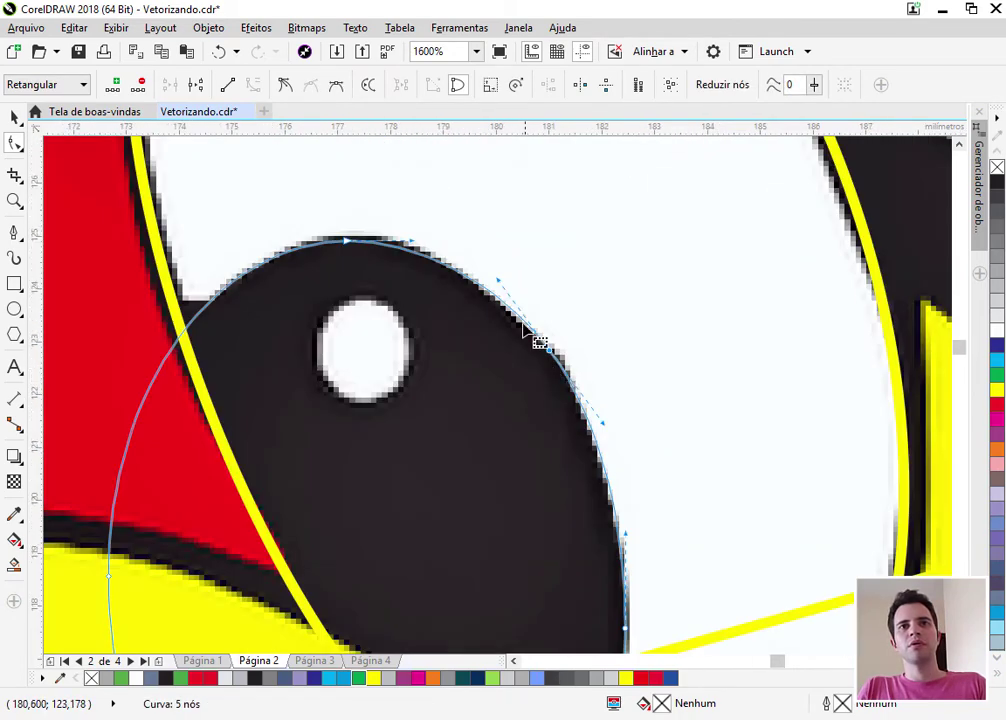
{"action": "scroll", "coordinate": [523, 330], "scroll_direction": "down", "scroll_amount": 1}
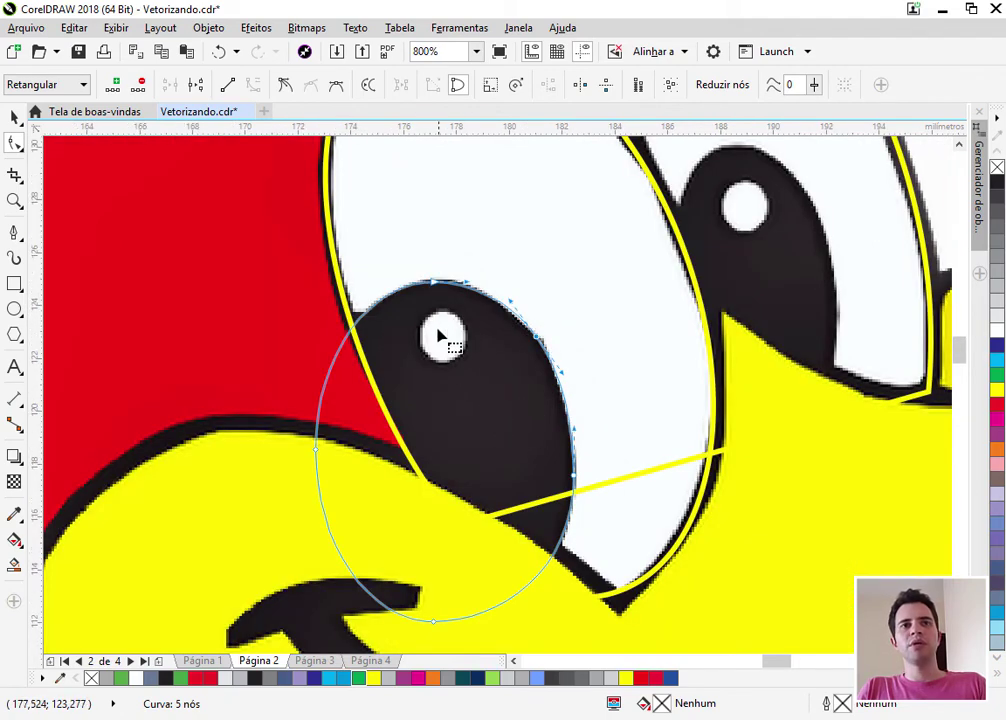
Draw a circle about 1.8 mm in diameter over the white highlight in the left pupil
{"action": "left_click", "coordinate": [14, 310]}
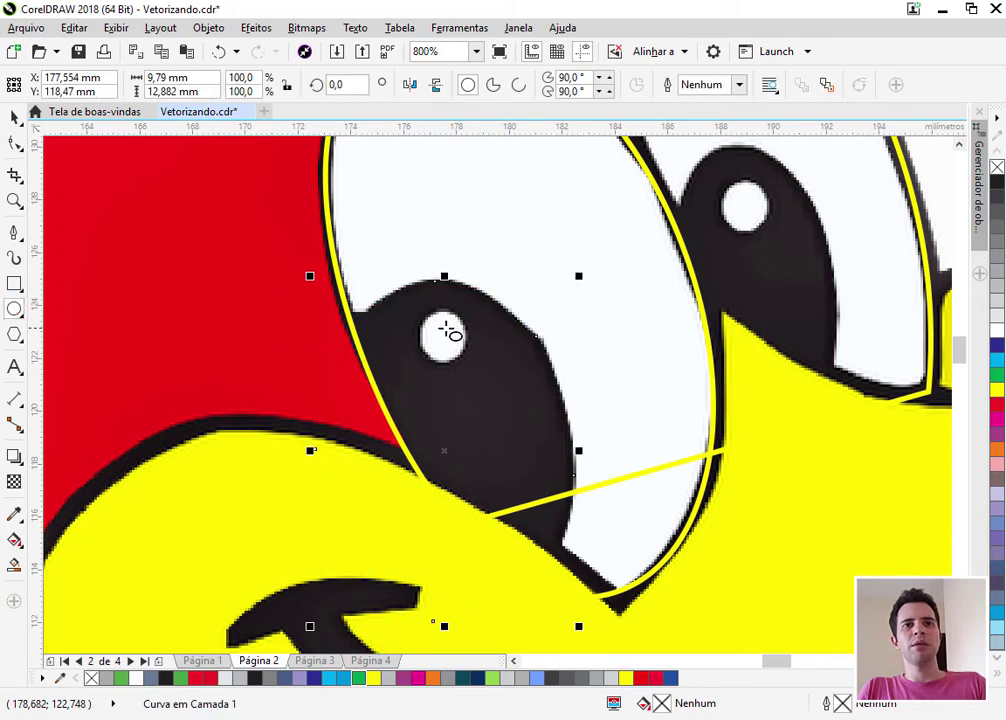
{"action": "scroll", "coordinate": [447, 332], "scroll_direction": "up", "scroll_amount": 2}
{"action": "left_click_drag", "start_coordinate": [444, 355], "coordinate": [496, 451]}
{"action": "key", "text": "space"}
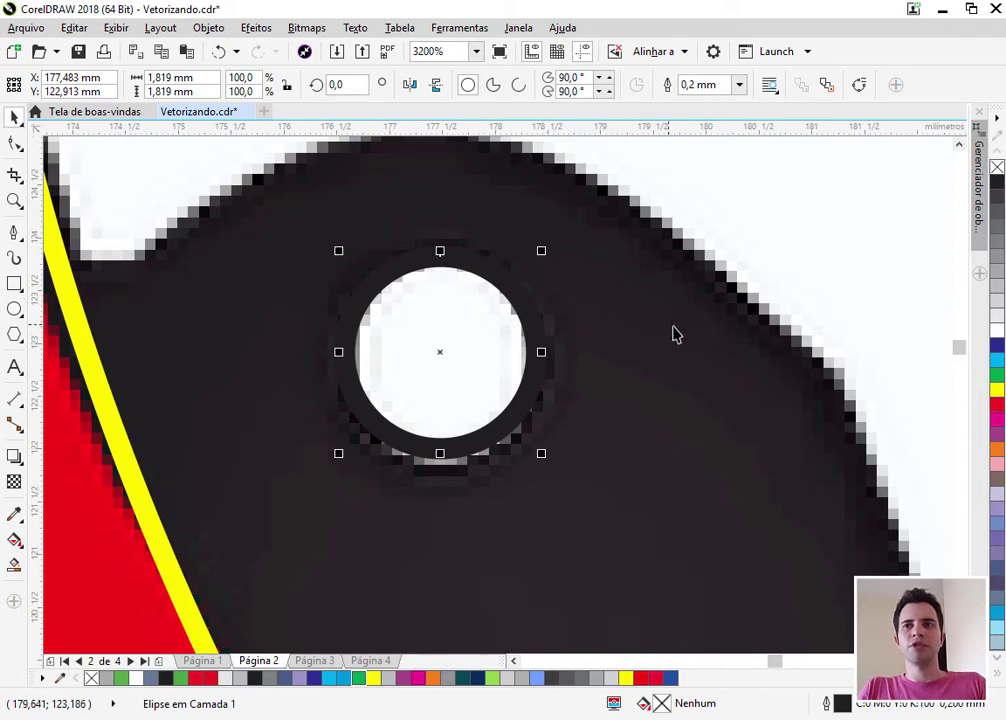
Fill the highlight circle white without an outline and adjust its position over the highlight in the bitmap
{"action": "left_click", "coordinate": [997, 330]}
{"action": "right_click", "coordinate": [997, 166]}
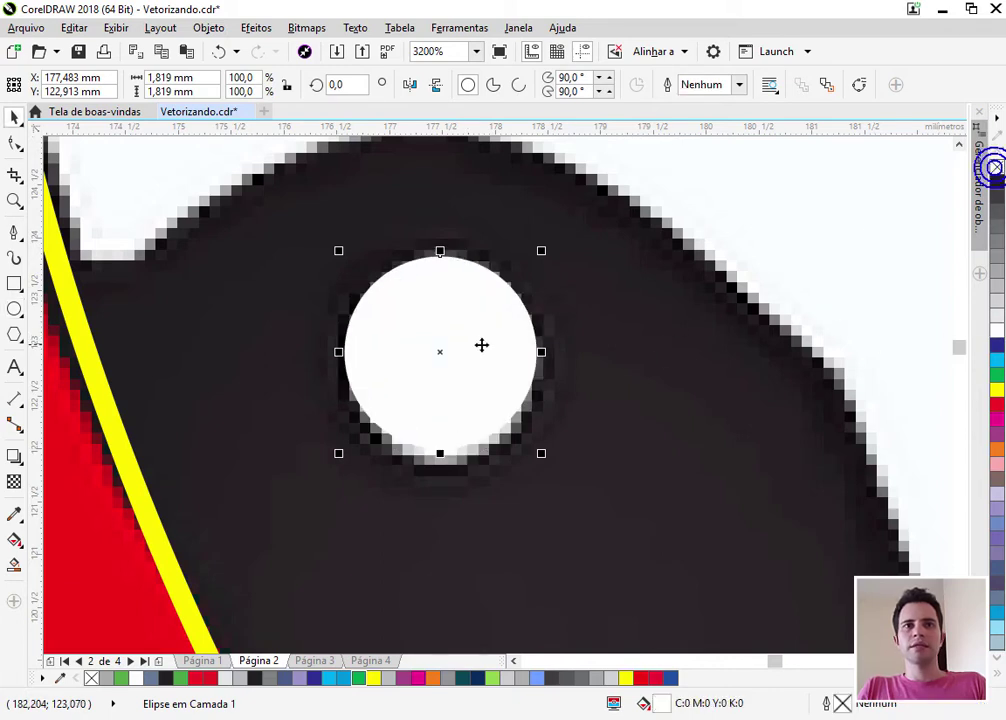
{"action": "left_click_drag", "start_coordinate": [481, 345], "coordinate": [450, 327]}
{"action": "scroll", "coordinate": [444, 360], "scroll_direction": "down", "scroll_amount": 1}
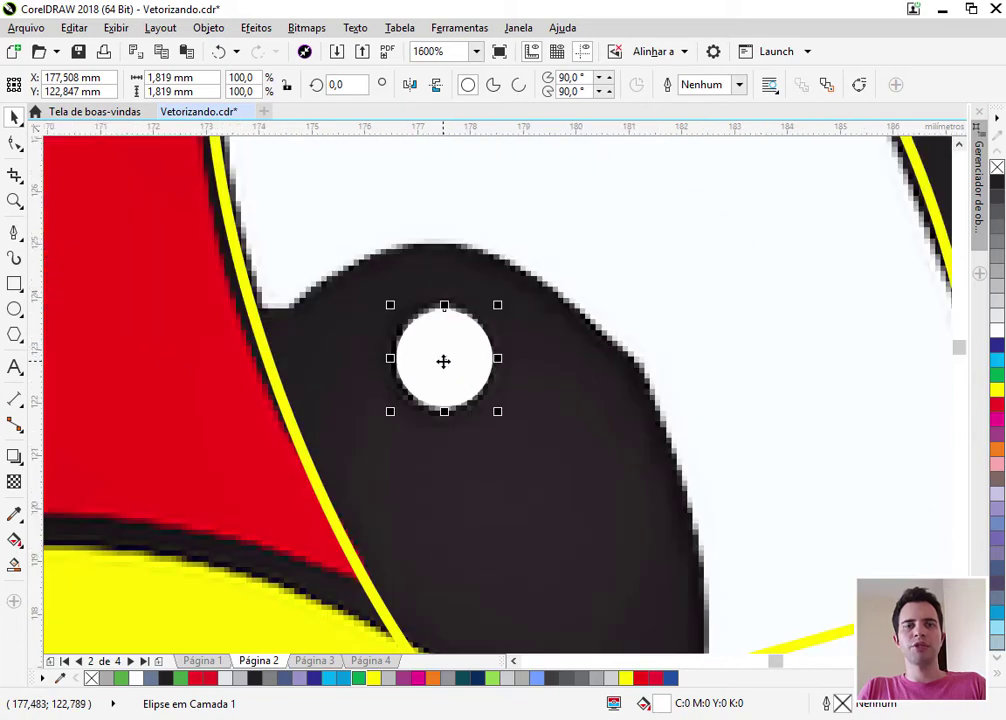
Fill the left pupil shape black and group it with the white highlight circle
{"action": "scroll", "coordinate": [436, 339], "scroll_direction": "down", "scroll_amount": 1}
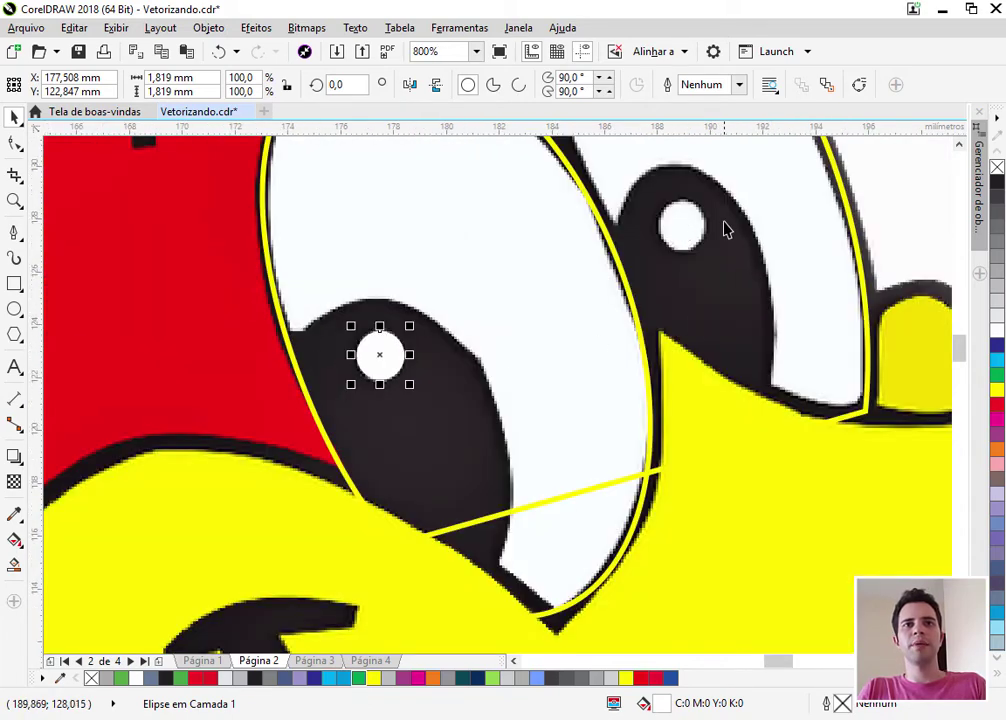
{"action": "left_click", "coordinate": [458, 437]}
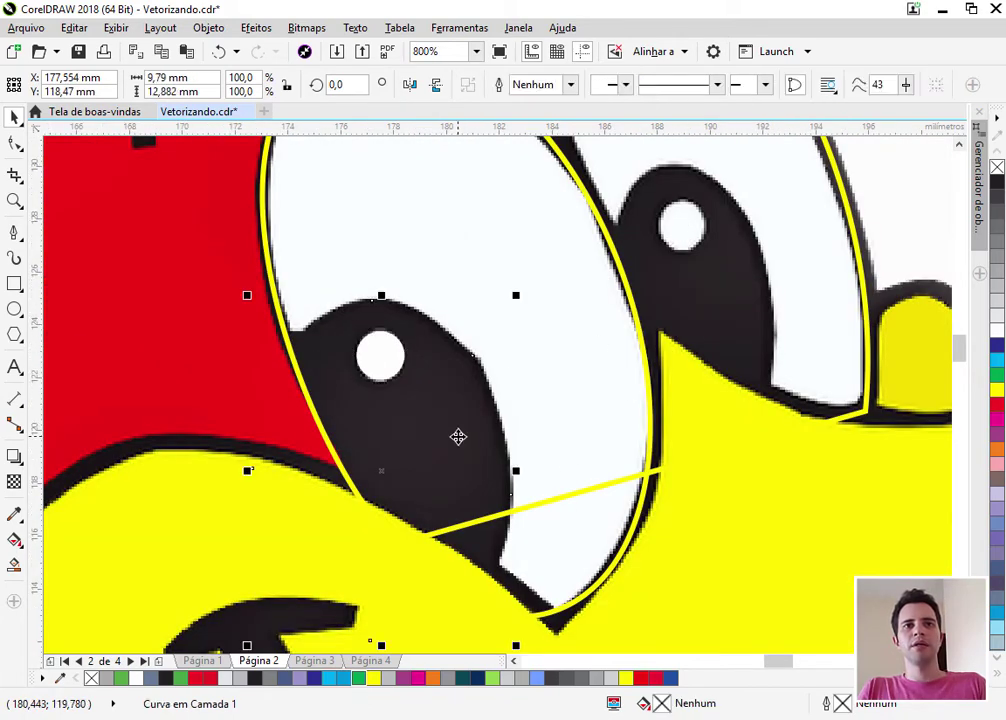
{"action": "left_click", "coordinate": [994, 182]}
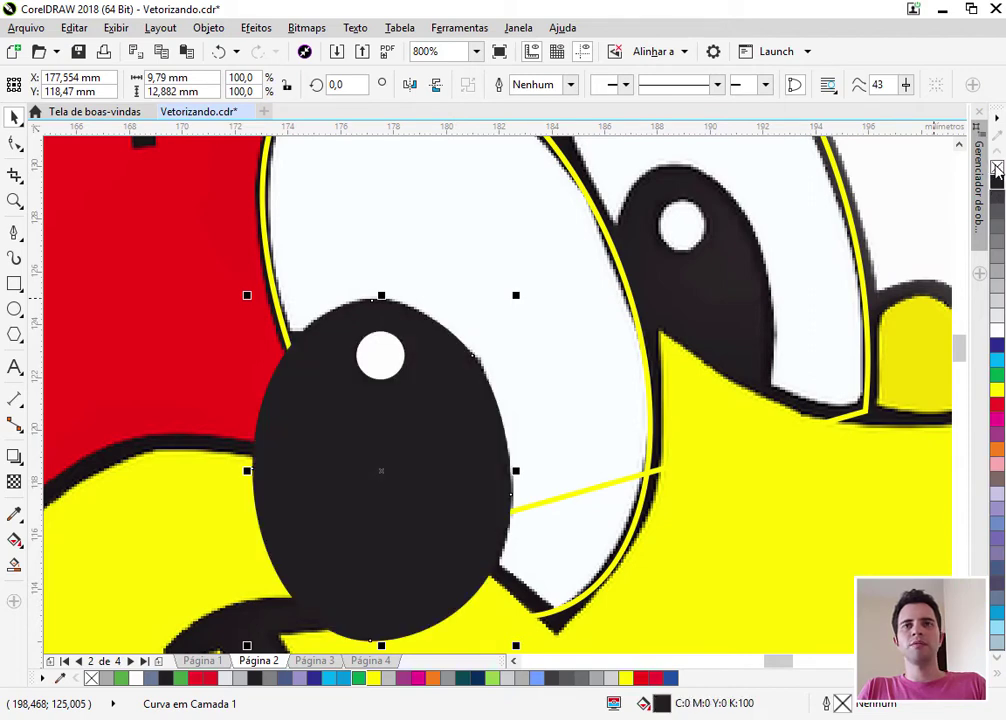
{"action": "left_click", "coordinate": [390, 372]}
{"action": "left_click", "coordinate": [456, 568], "text": "shift"}
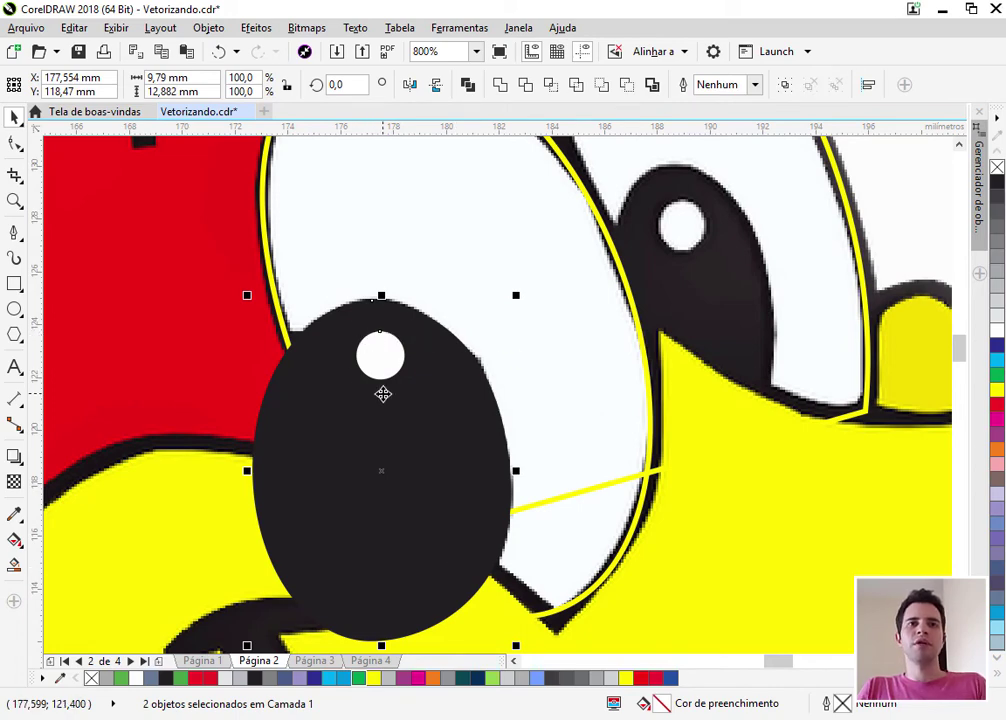
{"action": "key", "text": "ctrl+g"}
{"action": "scroll", "coordinate": [383, 395], "scroll_direction": "down", "scroll_amount": 1}
{"action": "left_click", "coordinate": [379, 473]}
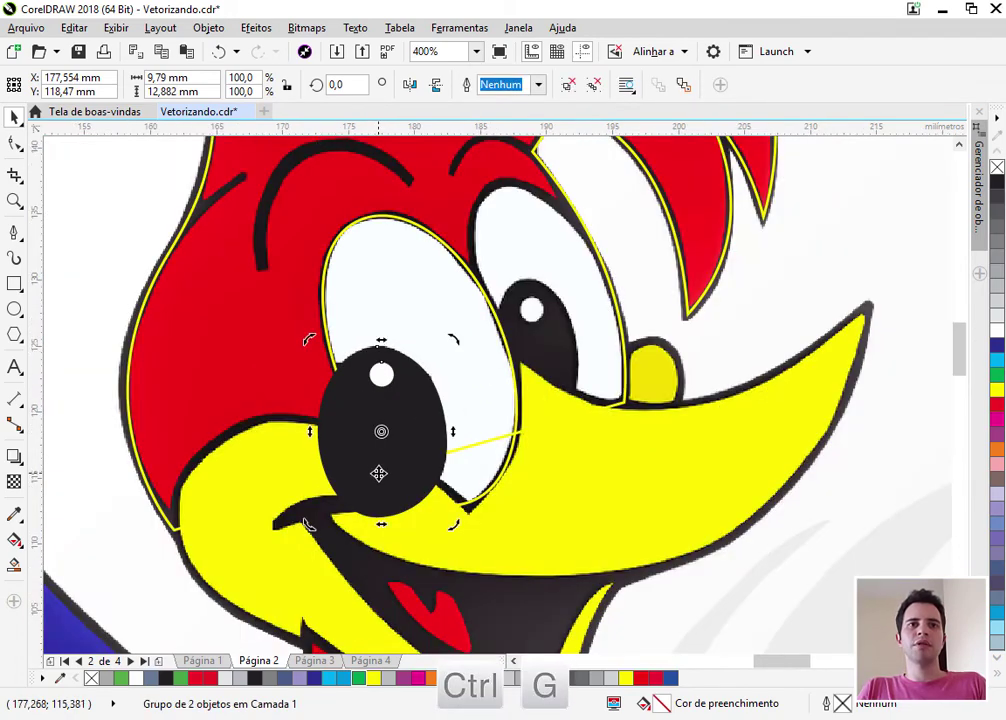
{"action": "key", "text": "Escape"}
{"action": "left_click_drag", "start_coordinate": [395, 476], "coordinate": [467, 463]}
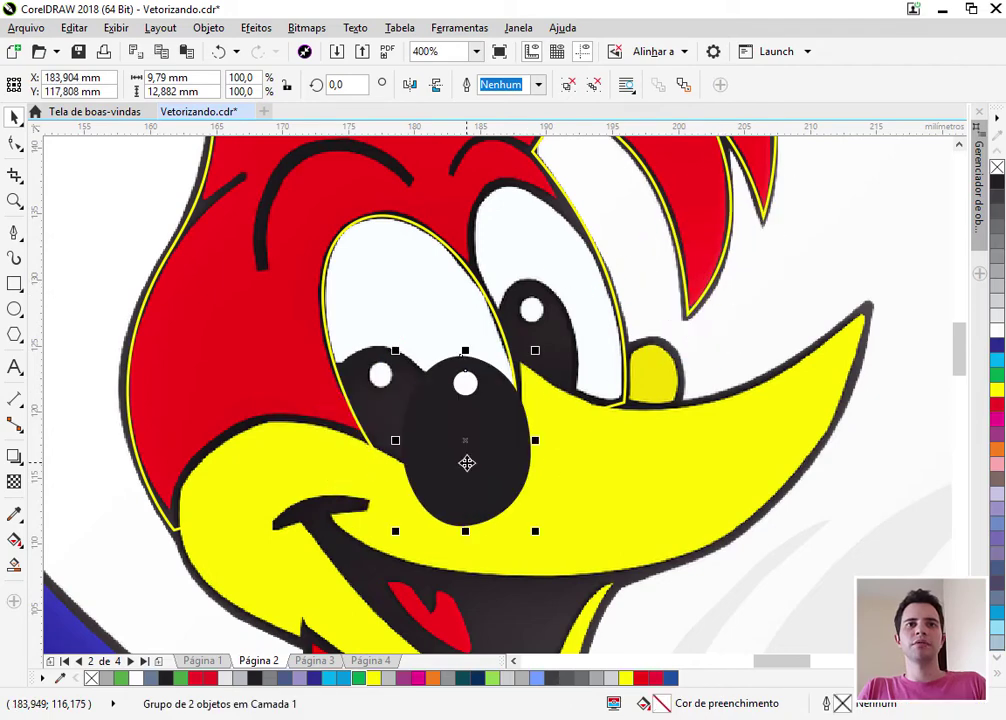
{"action": "key", "text": "ctrl+z"}
{"action": "key", "text": "ctrl+z"}
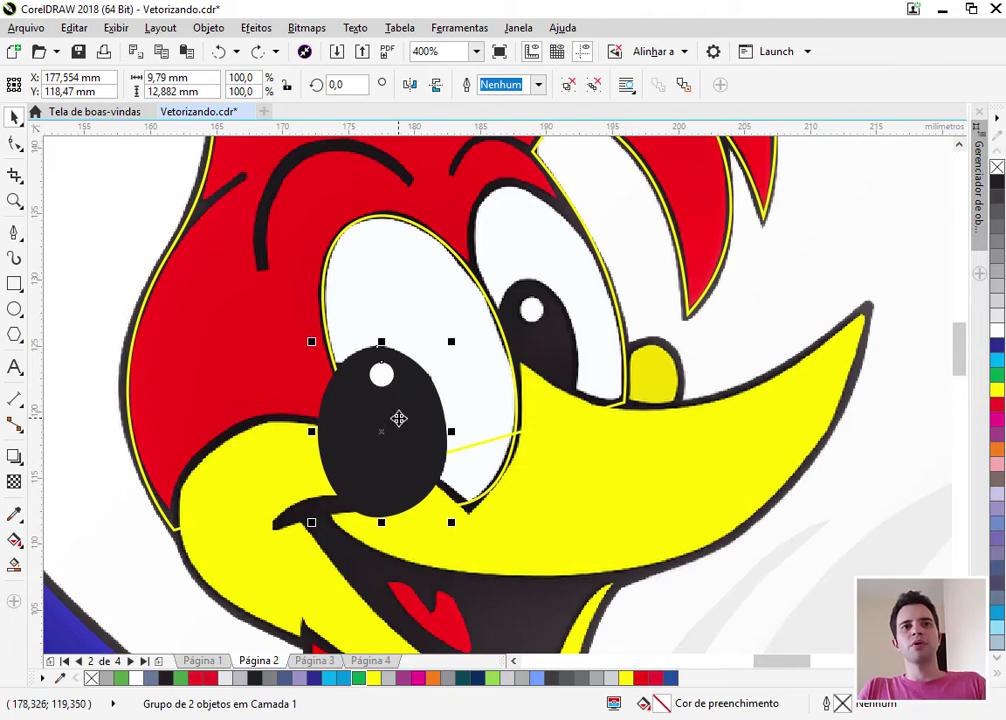
PowerClip the grouped left pupil and highlight inside the left eye outline
{"action": "right_click", "coordinate": [400, 421]}
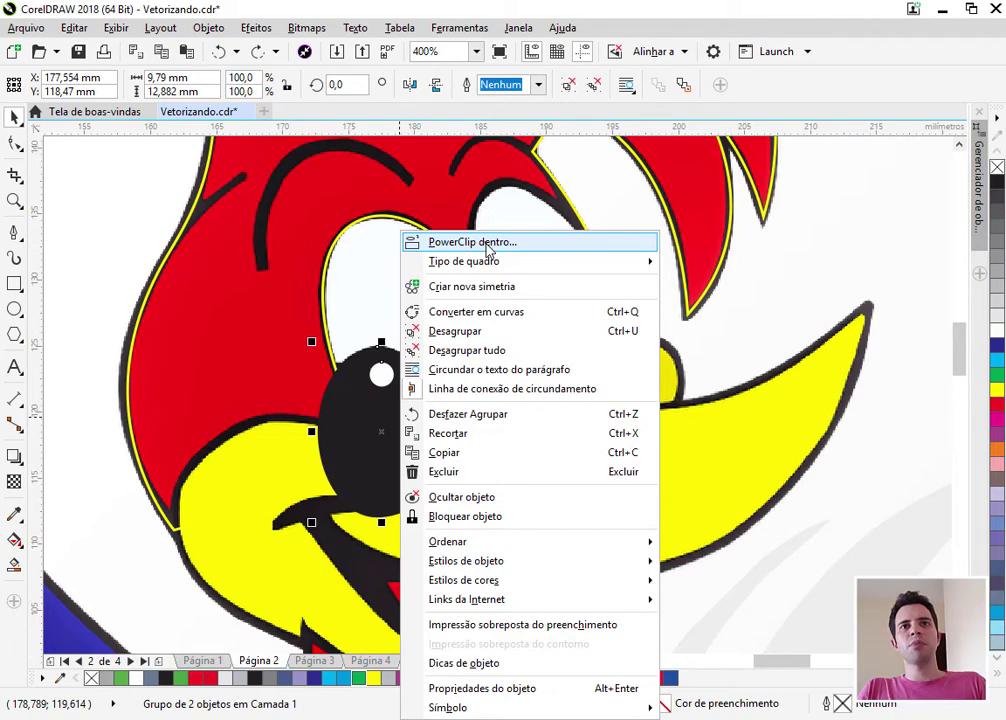
{"action": "left_click", "coordinate": [487, 248]}
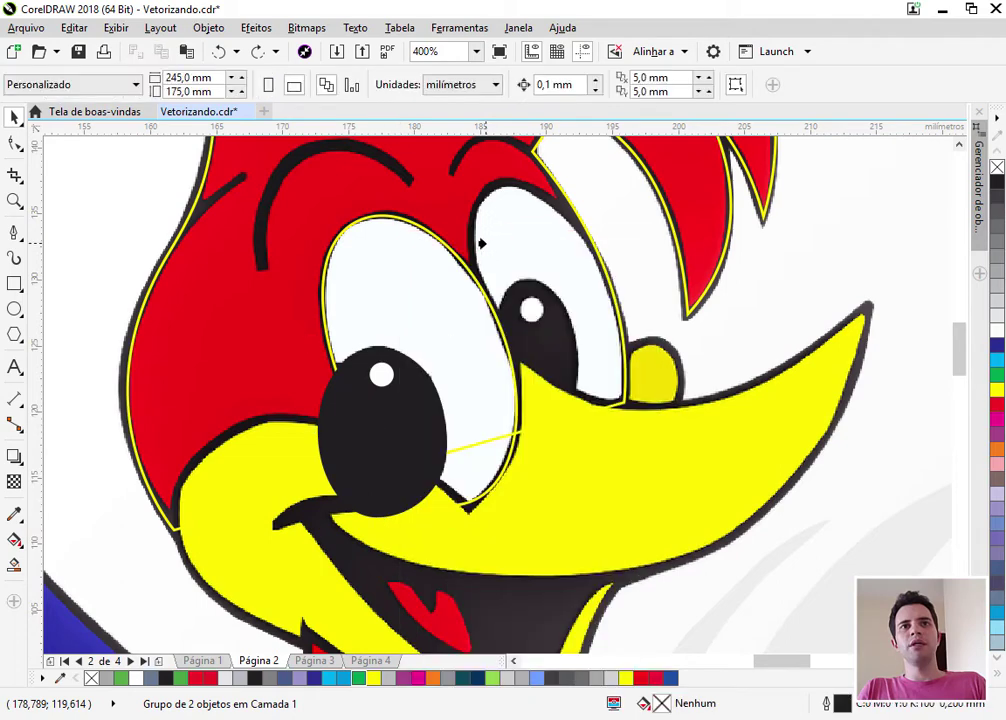
{"action": "left_click", "coordinate": [378, 278]}
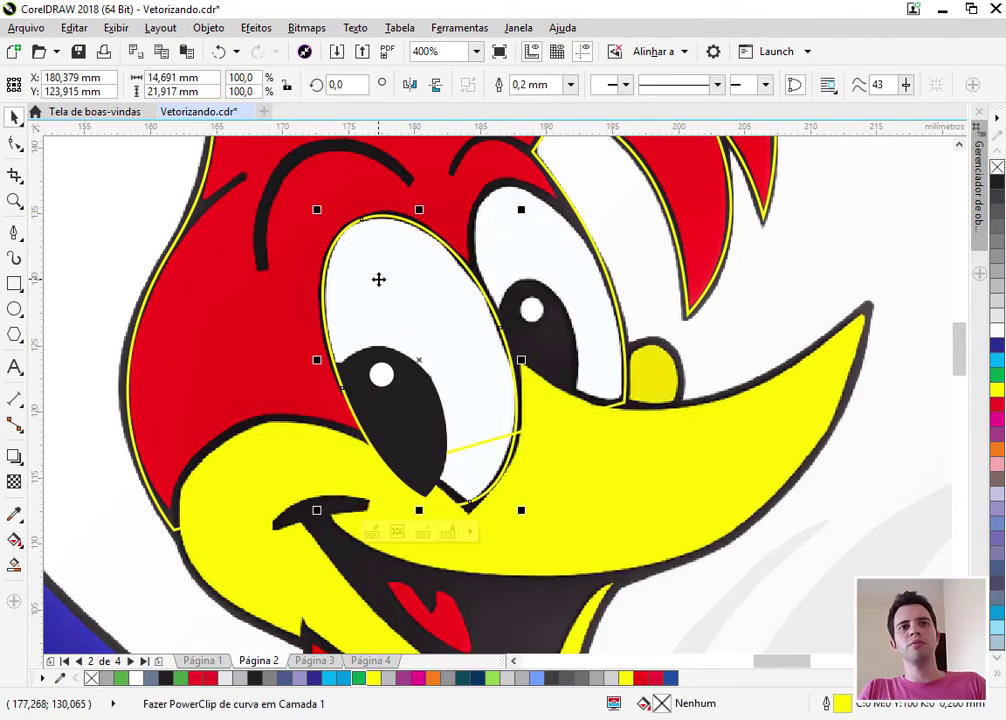
Try moving the clipped left eye over the right eye, undo the move, and try a white fill before removing it
{"action": "left_click_drag", "start_coordinate": [452, 393], "coordinate": [564, 362]}
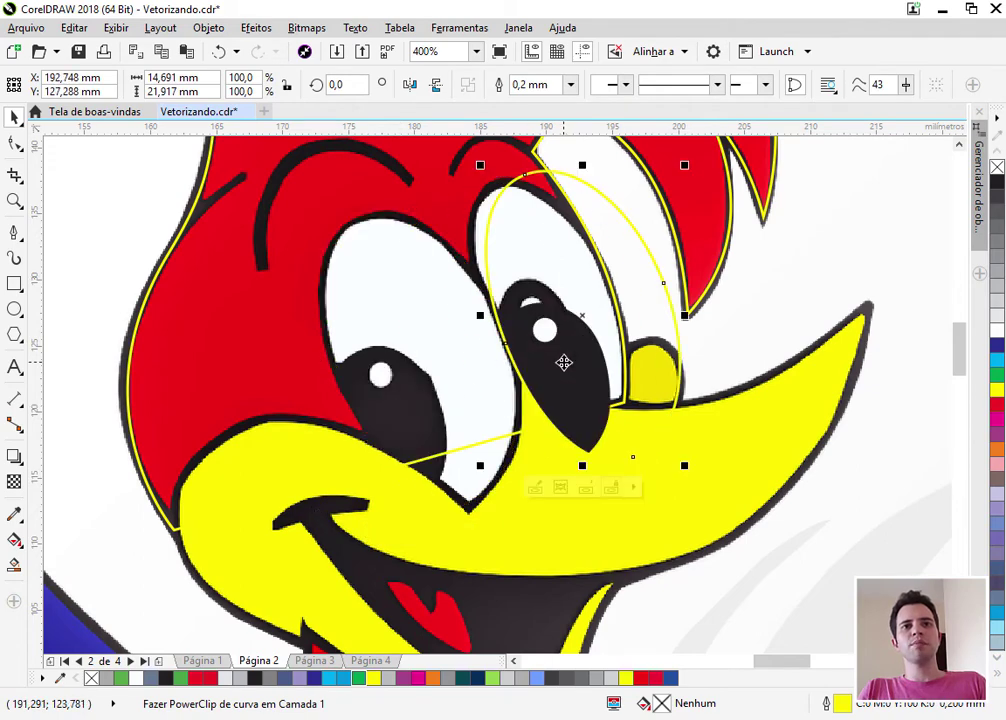
{"action": "key", "text": "ctrl+z"}
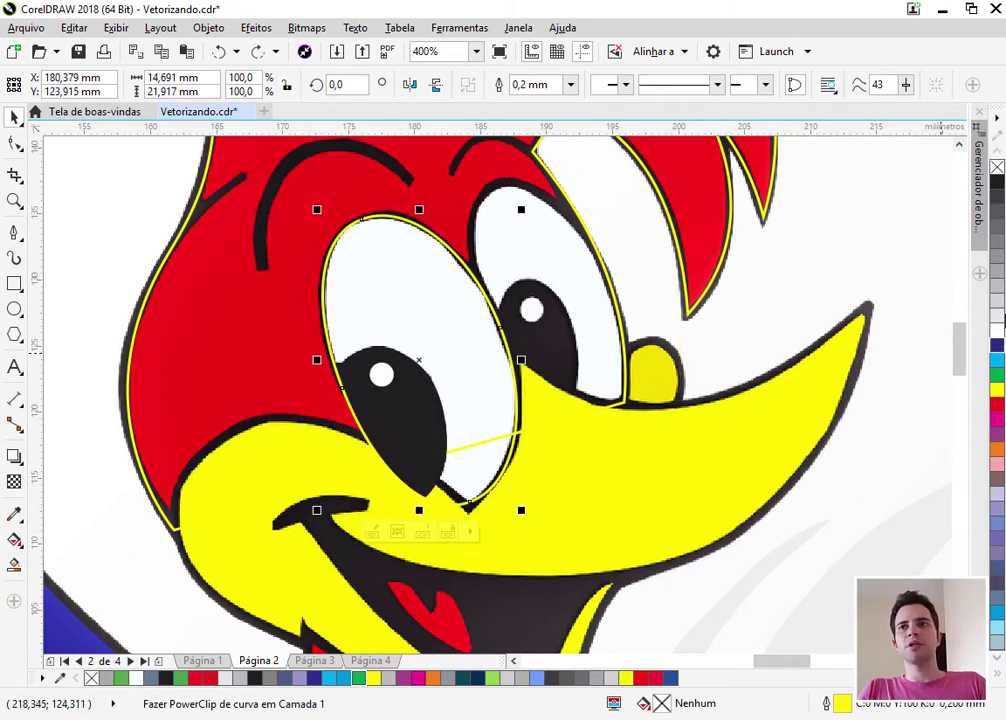
{"action": "left_click", "coordinate": [997, 330]}
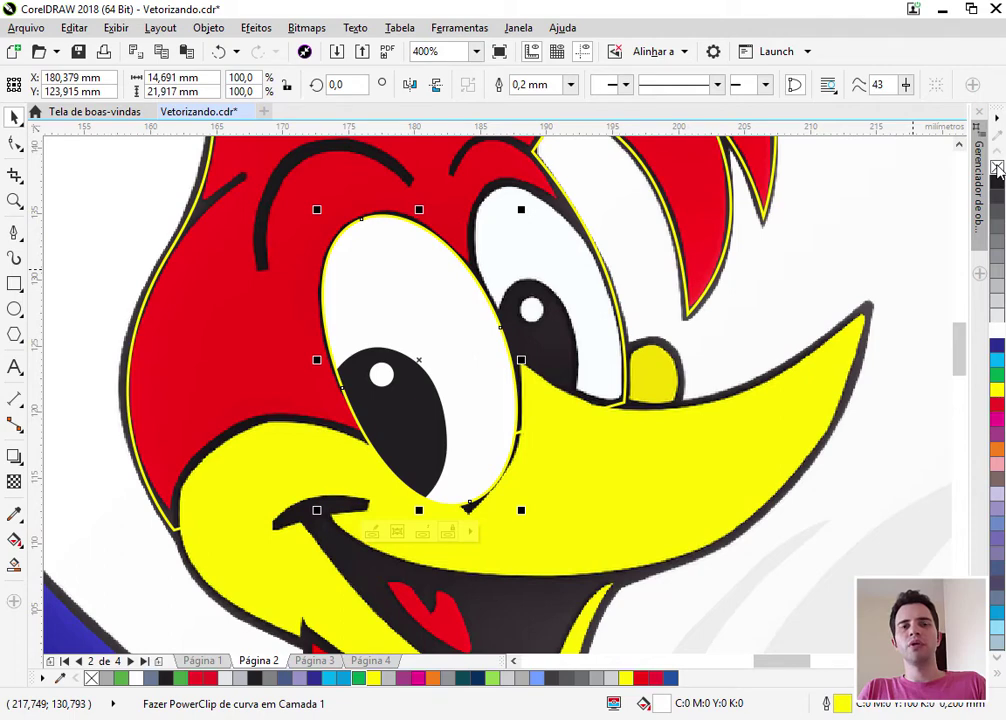
{"action": "left_click", "coordinate": [997, 168]}
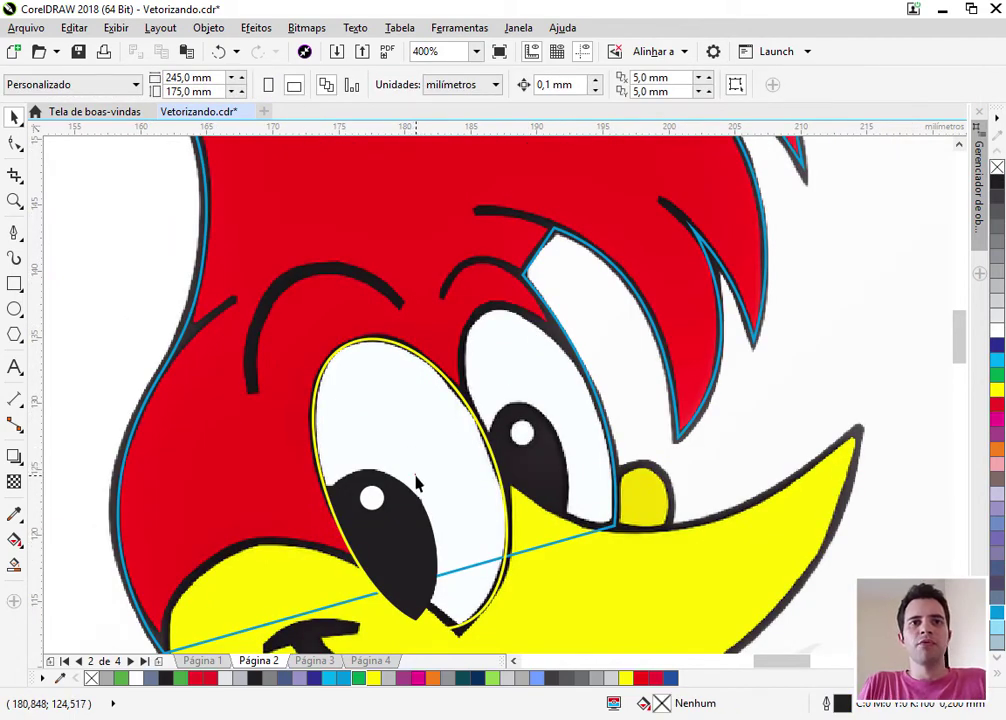
Draw an ellipse about 8.1 mm wide and 18.5 mm tall over the bitmap's right eye
{"action": "left_click", "coordinate": [418, 483]}
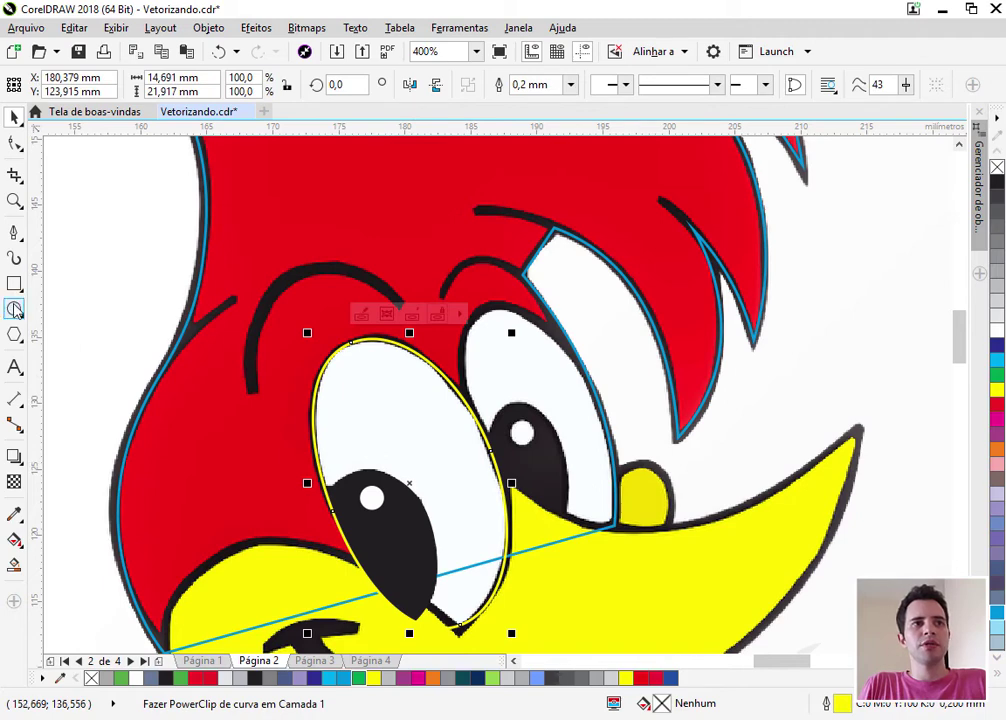
{"action": "left_click", "coordinate": [15, 311]}
{"action": "scroll", "coordinate": [600, 499], "scroll_direction": "up", "scroll_amount": 1}
{"action": "left_click", "coordinate": [597, 490]}
{"action": "scroll", "coordinate": [611, 498], "scroll_direction": "down", "scroll_amount": 1}
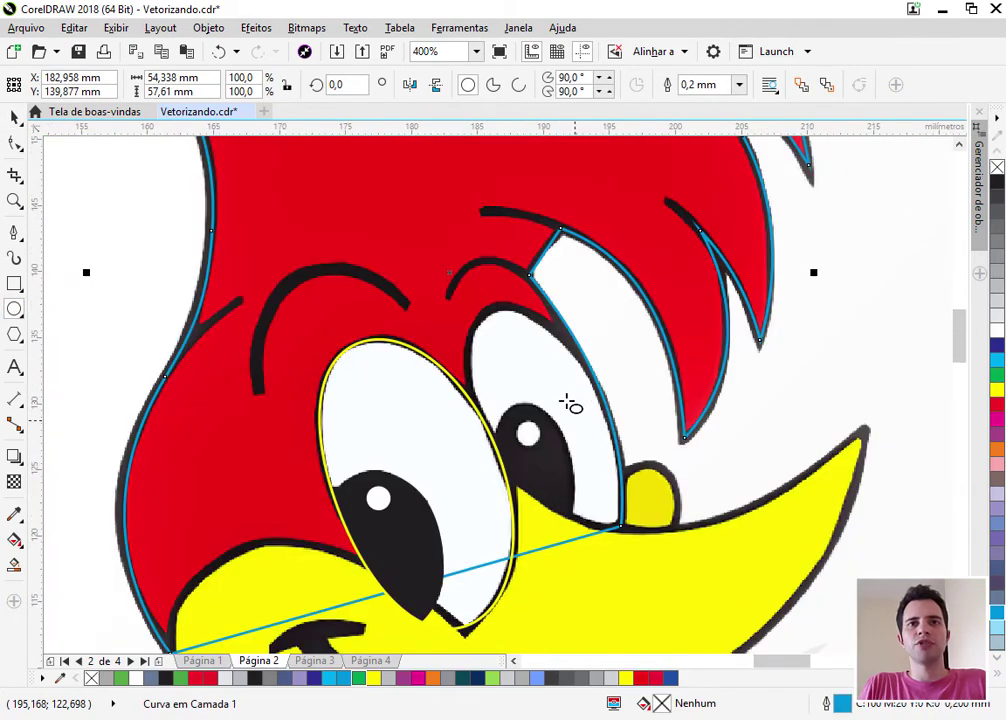
{"action": "left_click_drag", "start_coordinate": [470, 302], "coordinate": [580, 548]}
Align the ellipse's top with the top of the right eye and rotate it about 25.4° around that point
{"action": "key", "text": "space"}
{"action": "left_click", "coordinate": [540, 493]}
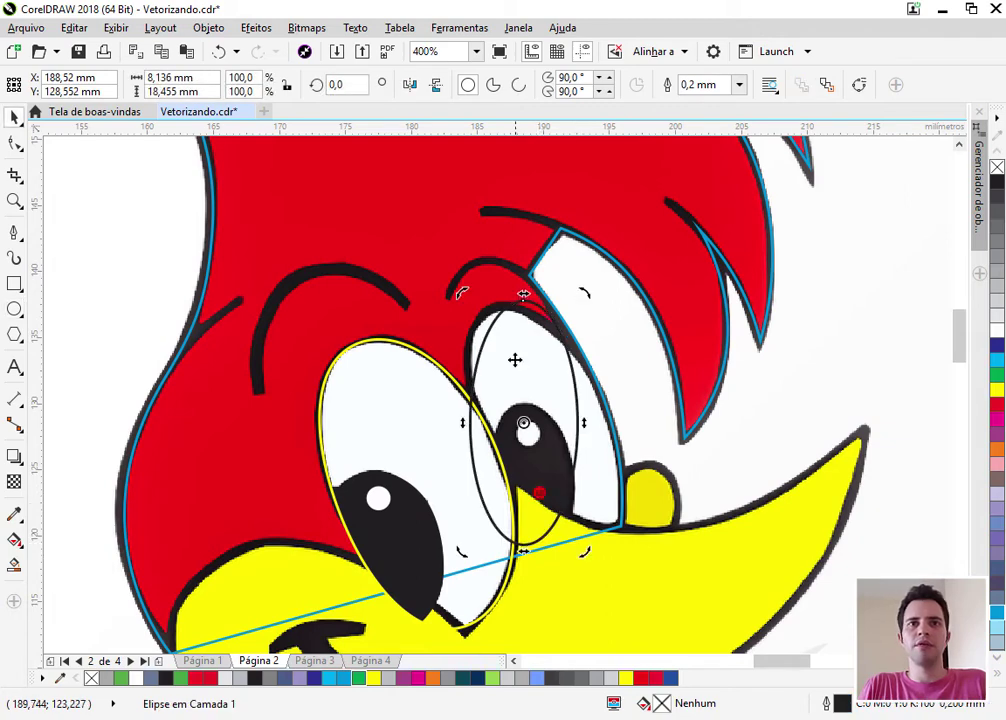
{"action": "left_click", "coordinate": [525, 335]}
{"action": "scroll", "coordinate": [523, 332], "scroll_direction": "up", "scroll_amount": 1}
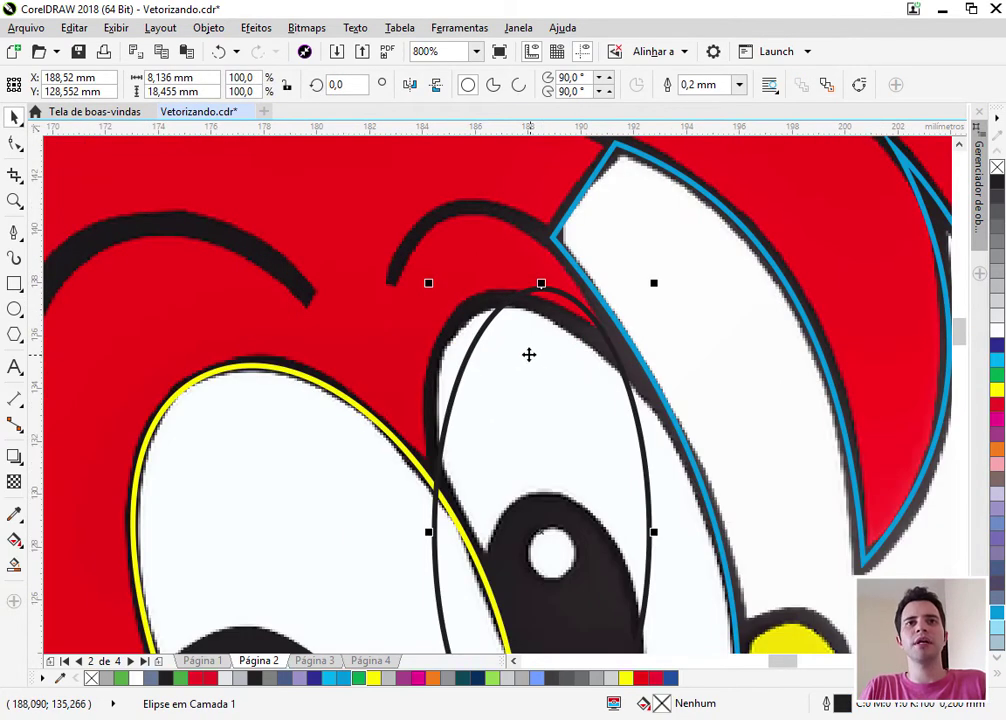
{"action": "left_click_drag", "start_coordinate": [528, 352], "coordinate": [473, 368]}
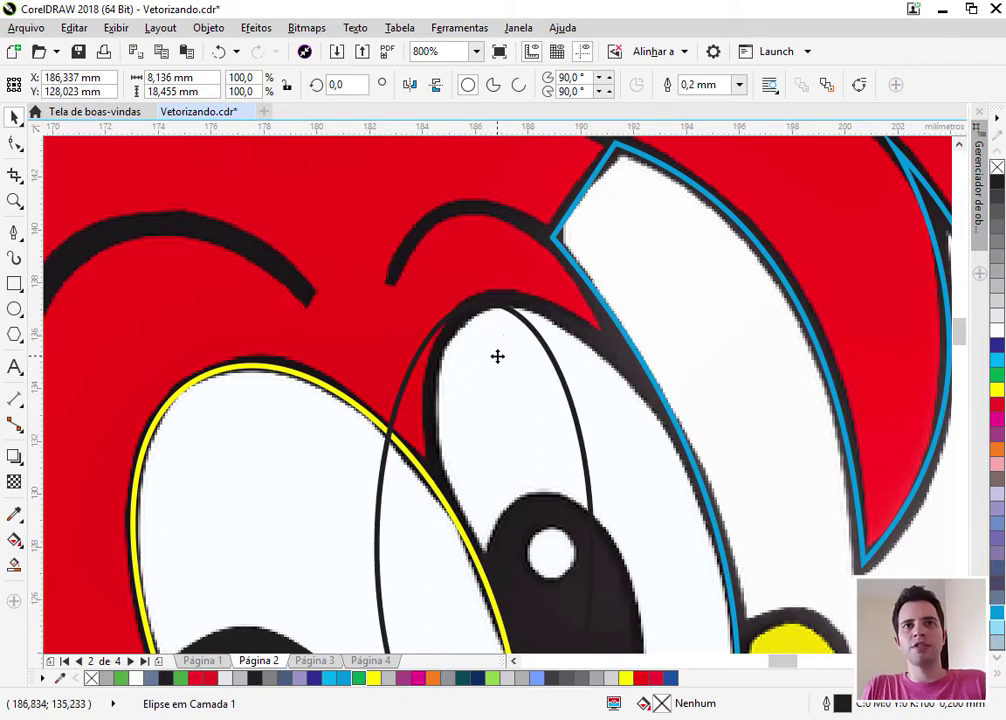
{"action": "left_click", "coordinate": [492, 525]}
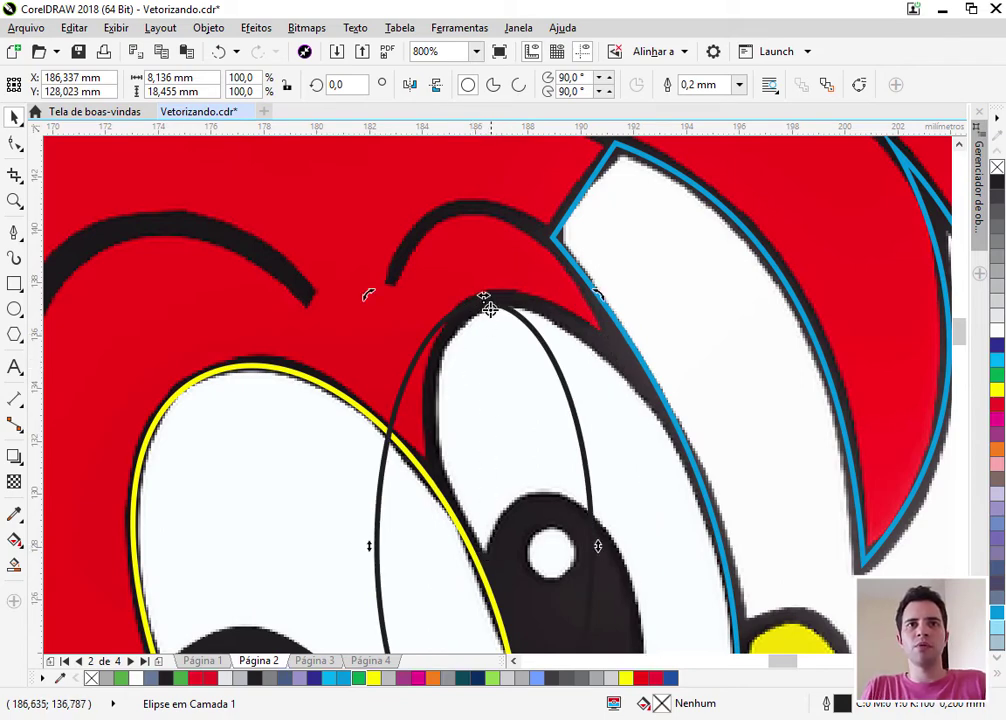
{"action": "scroll", "coordinate": [520, 318], "scroll_direction": "down", "scroll_amount": 1}
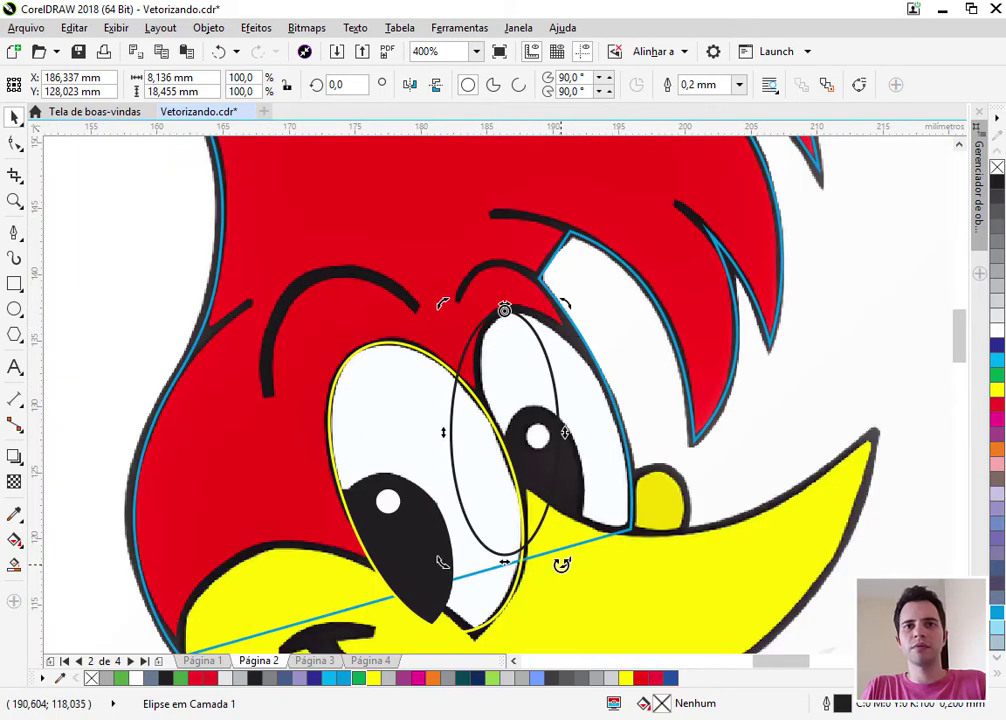
{"action": "left_click_drag", "start_coordinate": [565, 563], "coordinate": [644, 566]}
{"action": "left_click", "coordinate": [572, 445]}
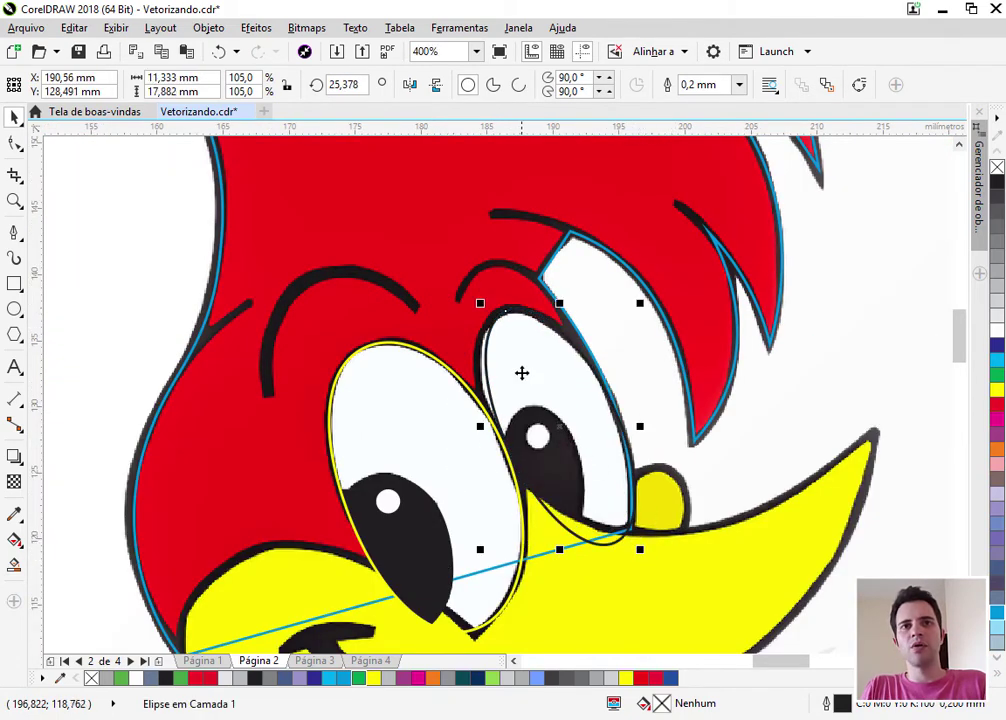
Give the right eye ellipse a yellow outline and nudge and stretch it over the eye to about 11.6 × 19.2 mm
{"action": "scroll", "coordinate": [511, 343], "scroll_direction": "up", "scroll_amount": 2}
{"action": "left_click_drag", "start_coordinate": [573, 359], "coordinate": [565, 359]}
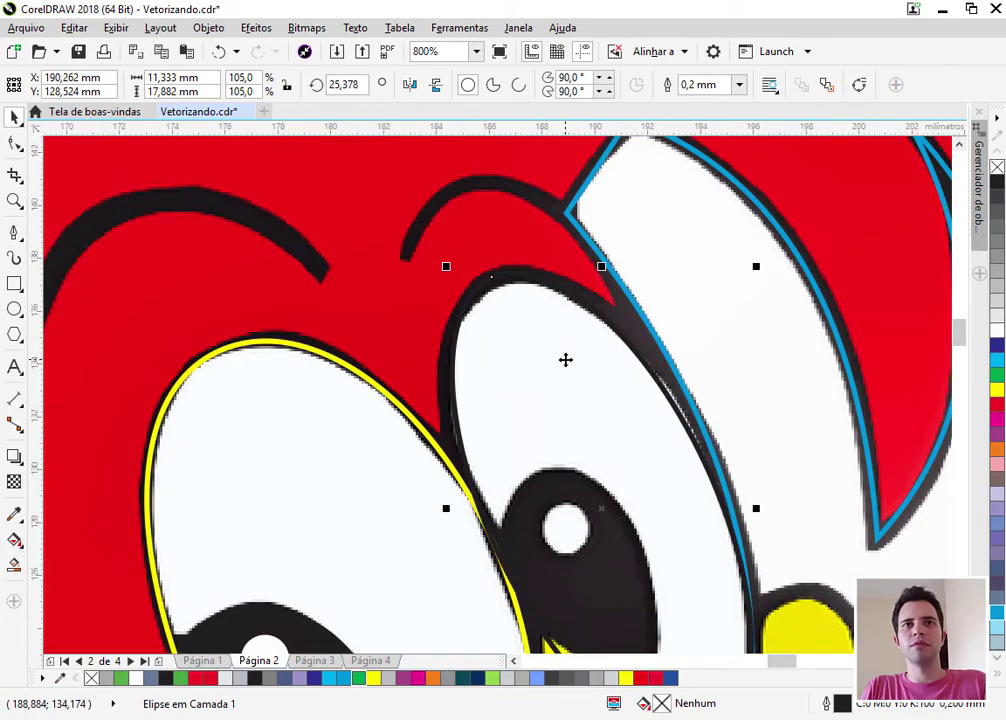
{"action": "right_click", "coordinate": [997, 394]}
{"action": "scroll", "coordinate": [520, 272], "scroll_direction": "down", "scroll_amount": 2}
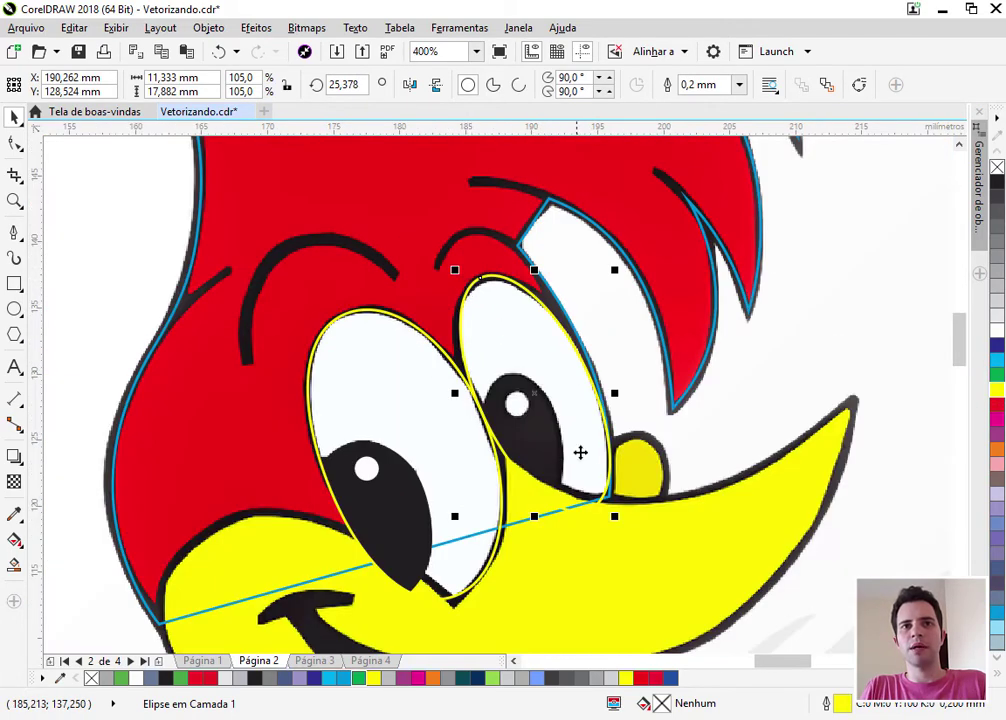
{"action": "left_click_drag", "start_coordinate": [617, 518], "coordinate": [622, 523]}
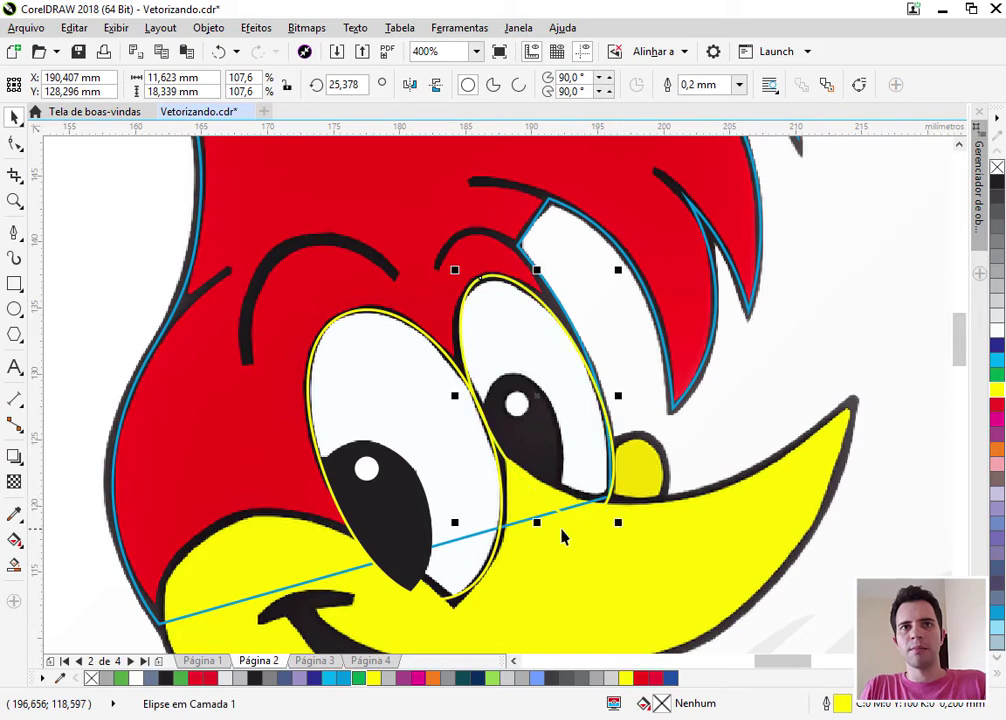
{"action": "left_click_drag", "start_coordinate": [537, 524], "coordinate": [537, 528]}
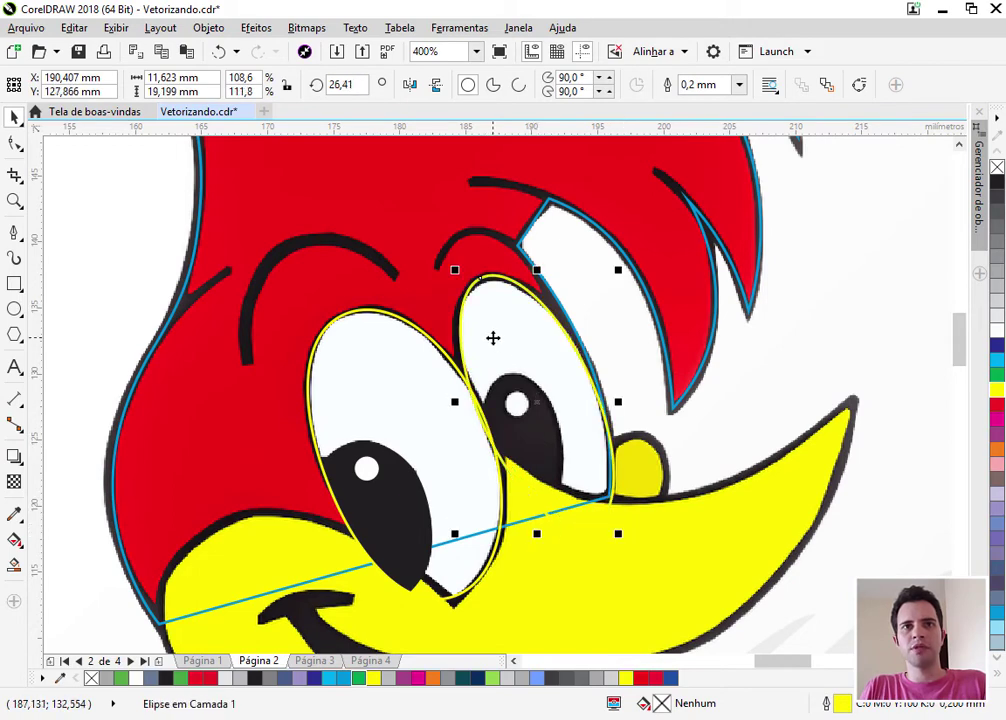
Widen the right eye ellipse on both sides to about 12.5 mm to follow the eye's black contour
{"action": "scroll", "coordinate": [492, 337], "scroll_direction": "up", "scroll_amount": 2}
{"action": "left_click", "coordinate": [531, 309]}
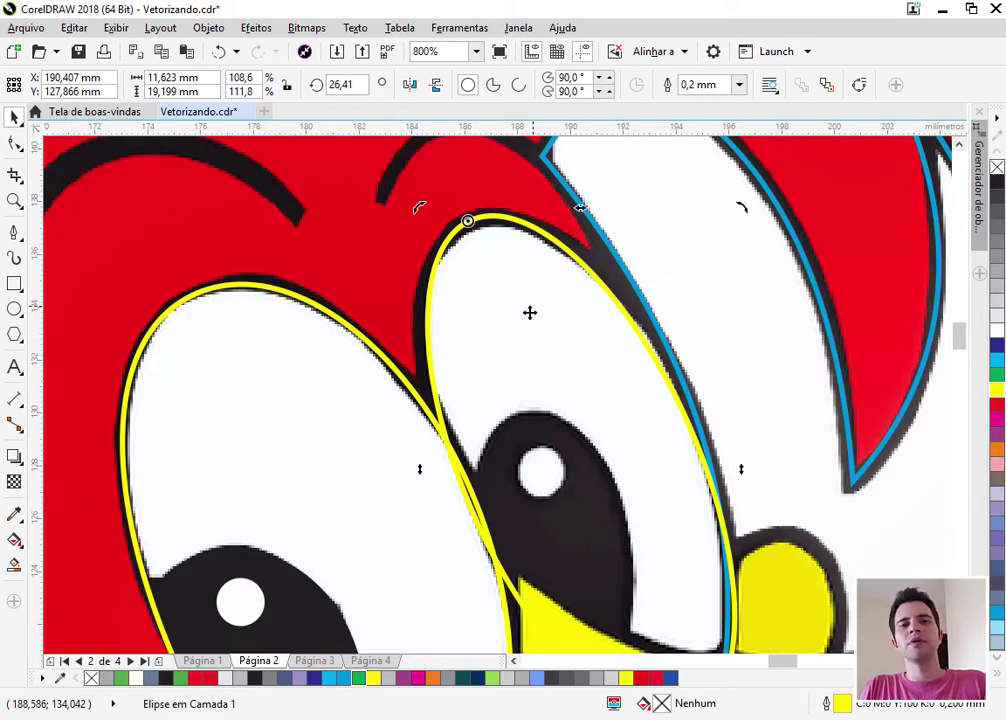
{"action": "left_click", "coordinate": [591, 400]}
{"action": "left_click_drag", "start_coordinate": [742, 470], "coordinate": [749, 468]}
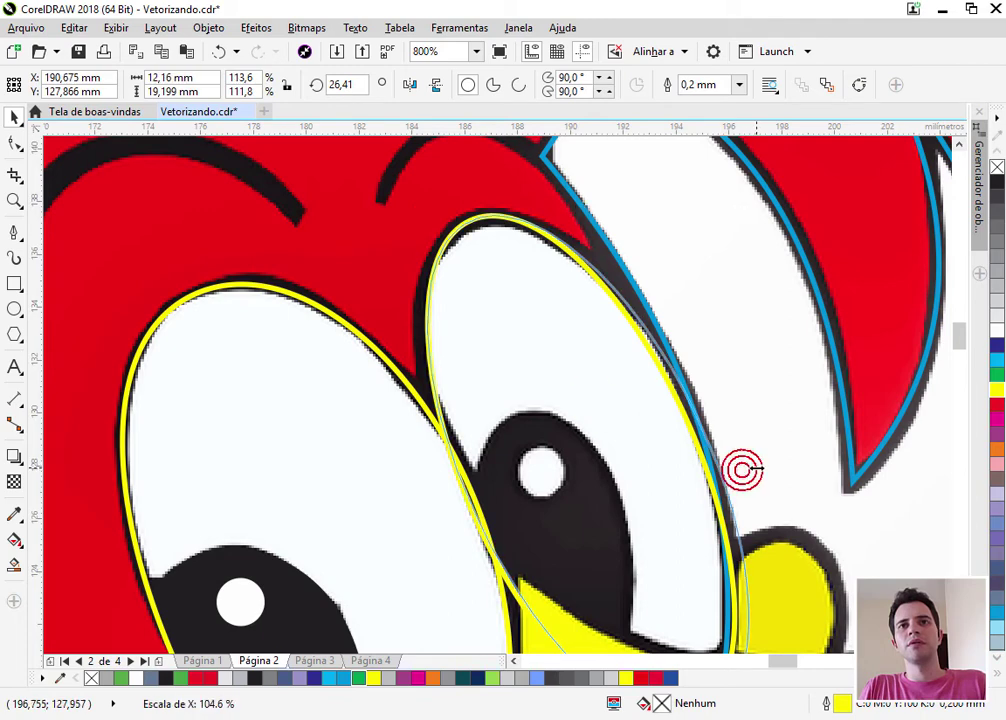
{"action": "left_click_drag", "start_coordinate": [421, 467], "coordinate": [415, 469]}
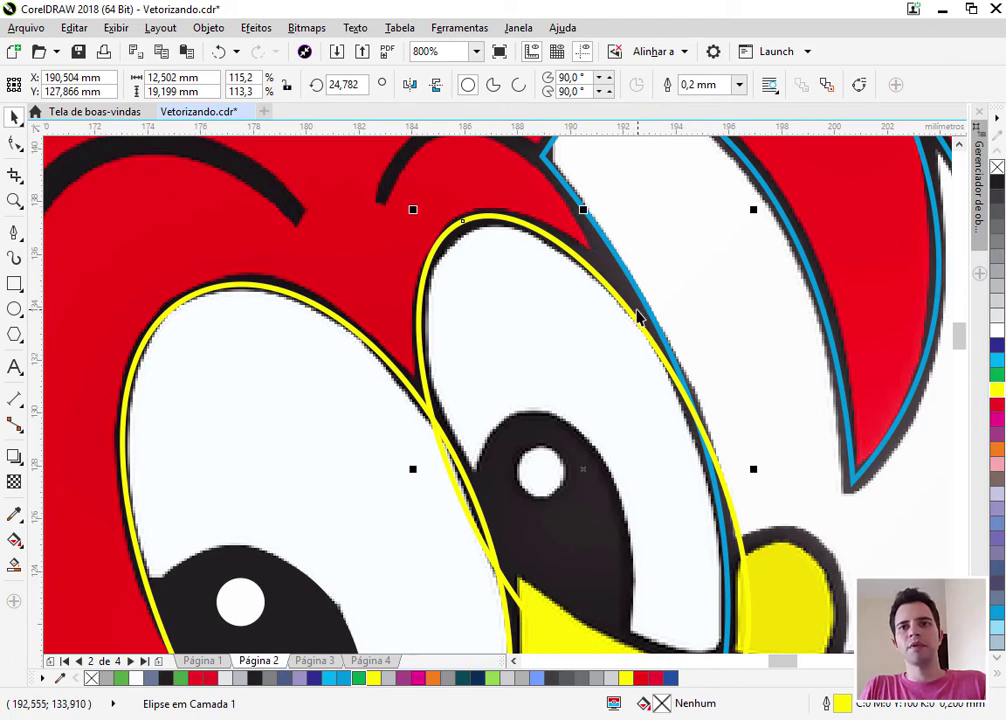
Draw an ellipse about 6.4 mm wide and 11.1 mm tall over the right eye's pupil
{"action": "scroll", "coordinate": [606, 301], "scroll_direction": "down", "scroll_amount": 1}
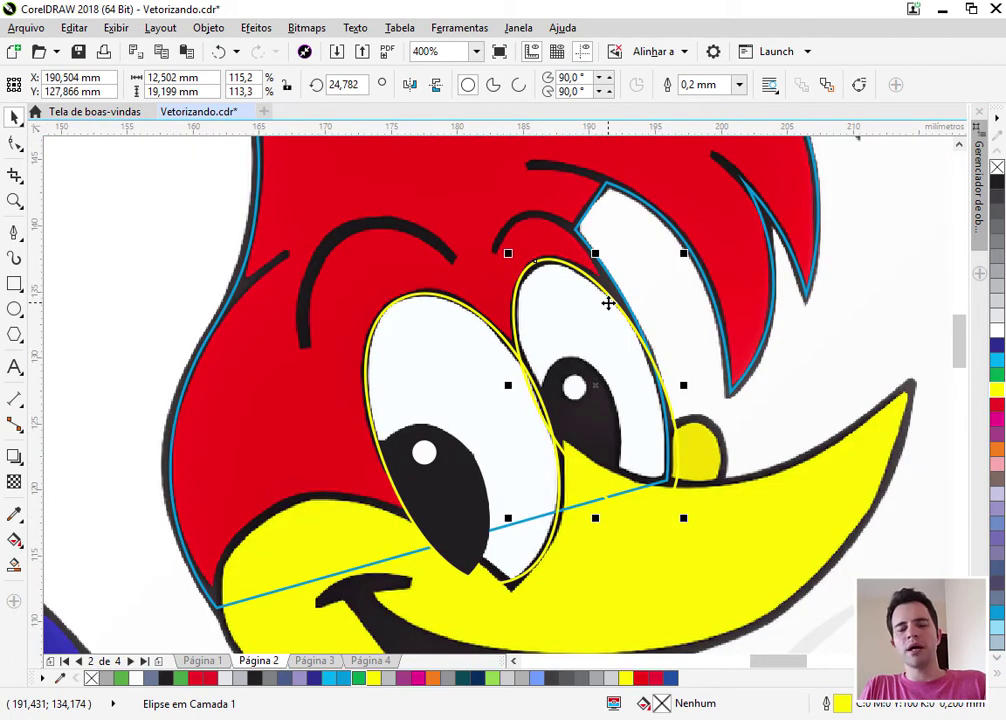
{"action": "scroll", "coordinate": [608, 302], "scroll_direction": "up", "scroll_amount": 1}
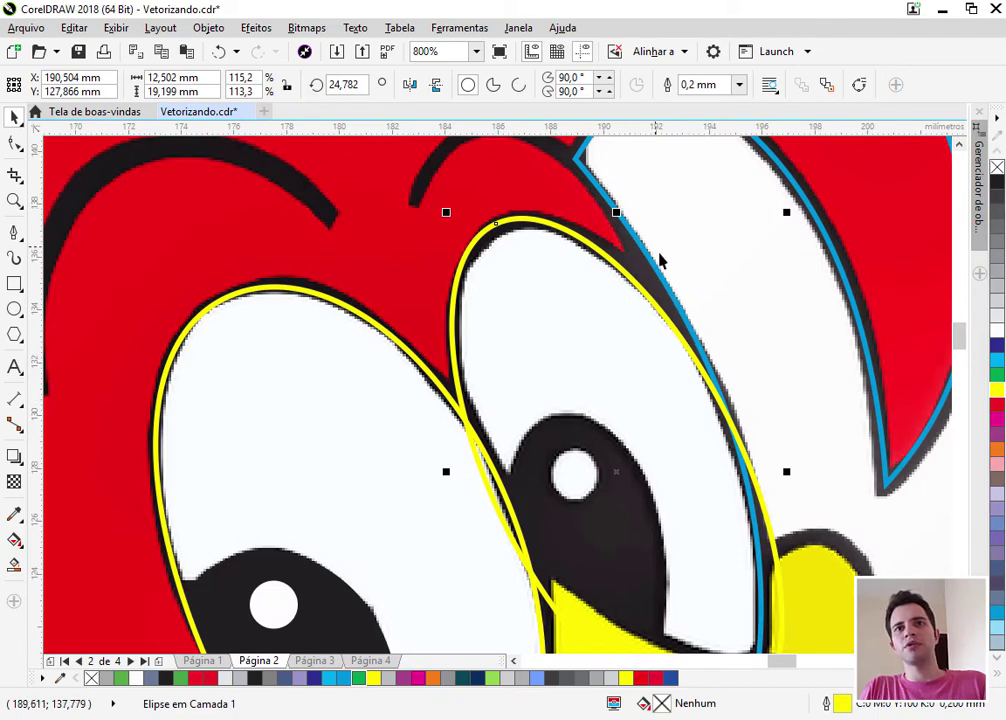
{"action": "scroll", "coordinate": [717, 445], "scroll_direction": "down", "scroll_amount": 1}
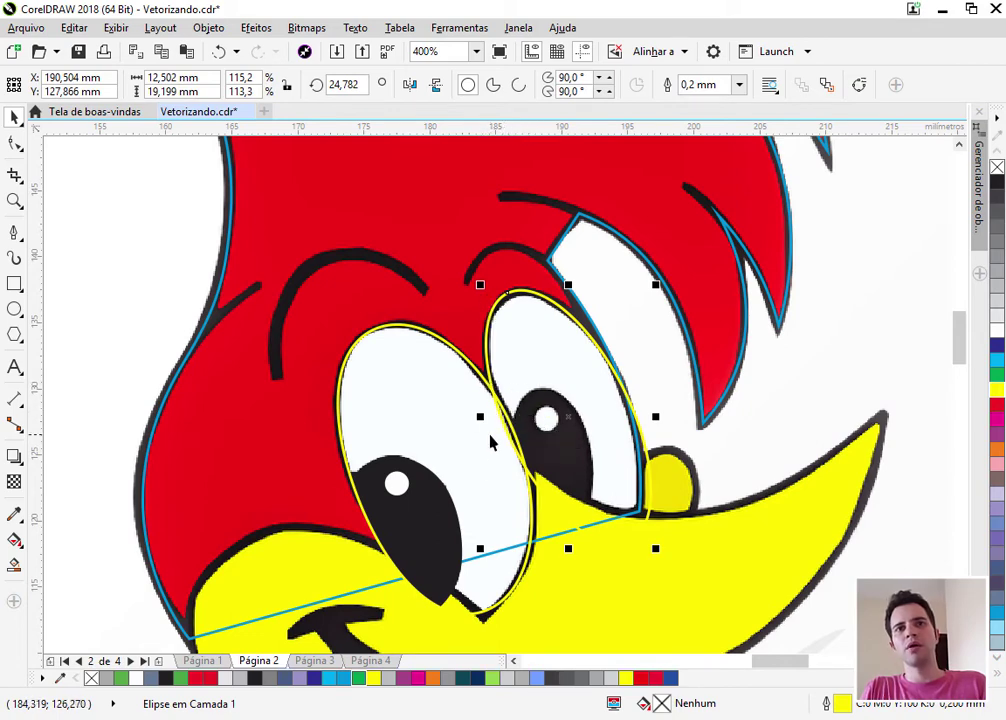
{"action": "scroll", "coordinate": [512, 415], "scroll_direction": "up", "scroll_amount": 2}
{"action": "scroll", "coordinate": [360, 420], "scroll_direction": "down", "scroll_amount": 1}
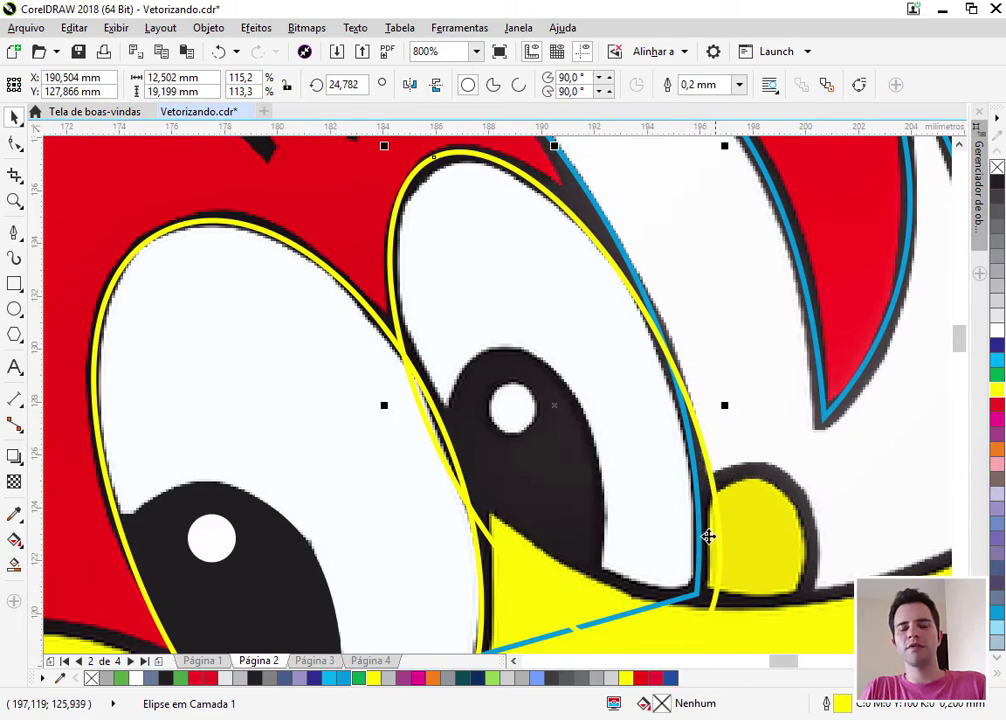
{"action": "left_click", "coordinate": [15, 311]}
{"action": "left_click_drag", "start_coordinate": [434, 336], "coordinate": [611, 633]}
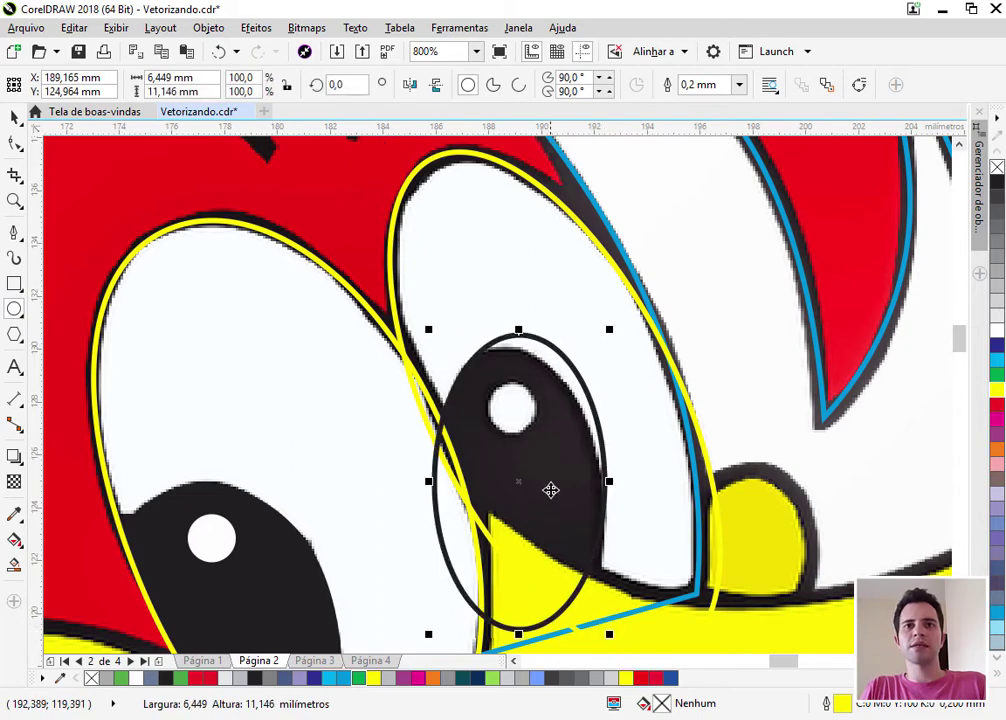
Rotate the right pupil ellipse about 15.5° and move it onto the pupil in the bitmap
{"action": "key", "text": "space"}
{"action": "left_click", "coordinate": [549, 489]}
{"action": "left_click_drag", "start_coordinate": [614, 324], "coordinate": [568, 305]}
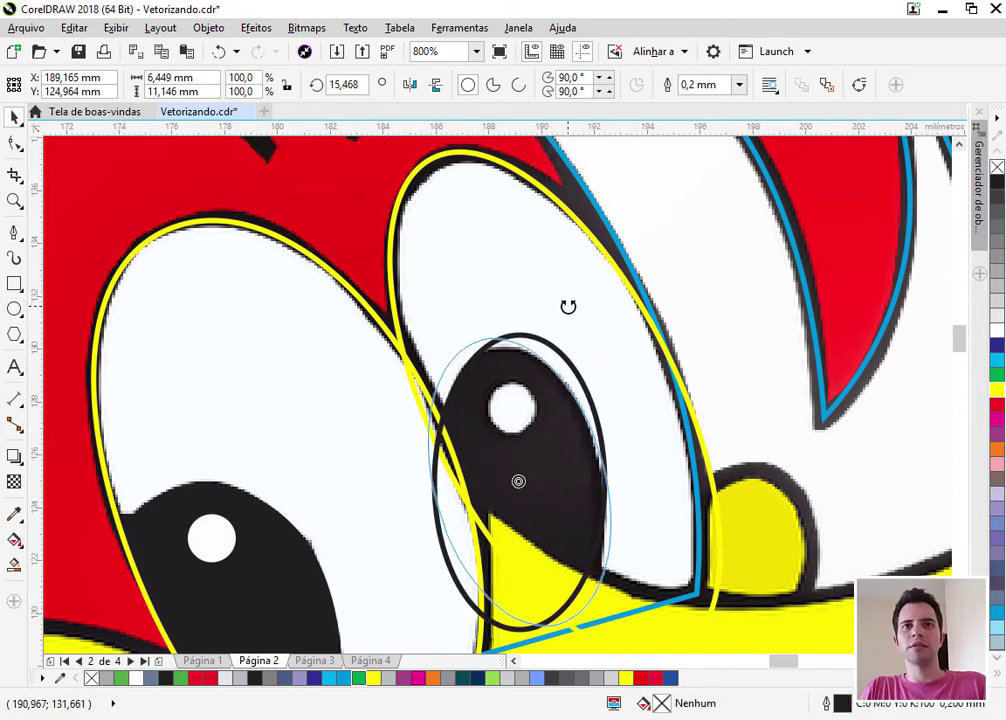
{"action": "left_click", "coordinate": [539, 449]}
{"action": "mouse_move", "coordinate": [535, 461]}
{"action": "left_mouse_down"}
{"action": "mouse_move", "coordinate": [545, 480]}
{"action": "mouse_move", "coordinate": [542, 469]}
{"action": "left_mouse_up"}
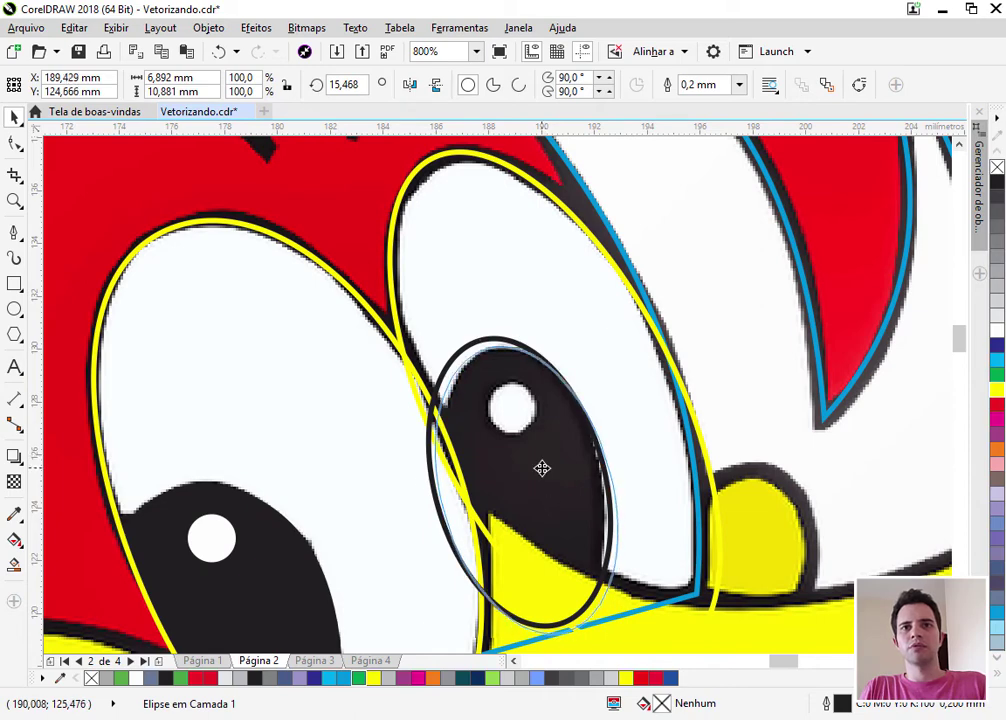
Set the right pupil ellipse's rotation center at its top and rotate it around that point to about 11.8°
{"action": "scroll", "coordinate": [494, 346], "scroll_direction": "down", "scroll_amount": 1}
{"action": "scroll", "coordinate": [510, 392], "scroll_direction": "up", "scroll_amount": 1}
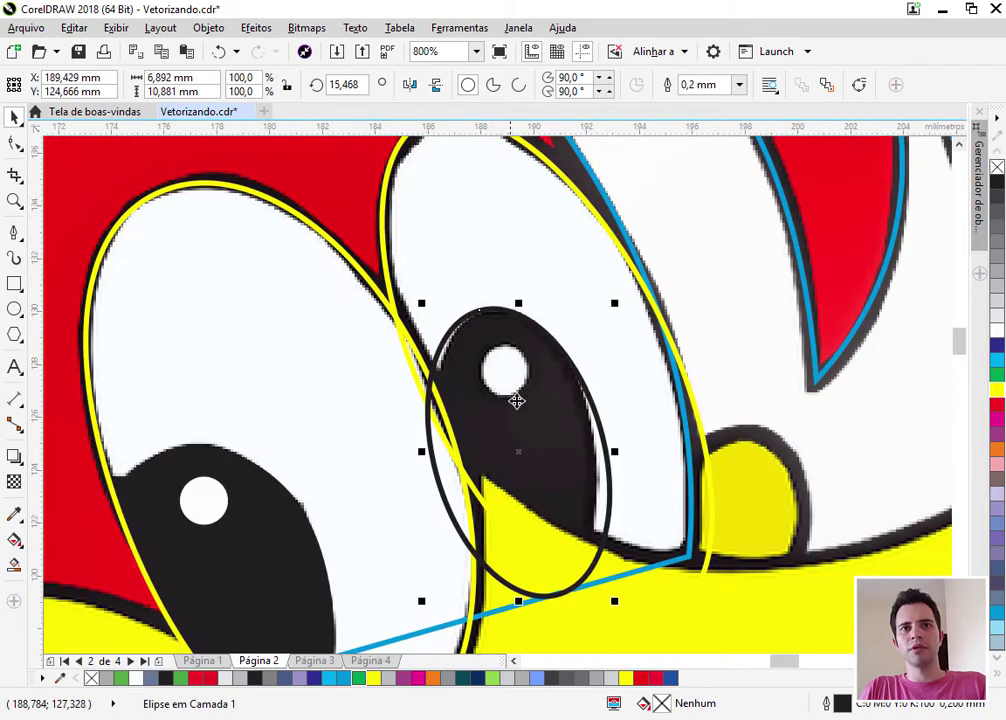
{"action": "left_click", "coordinate": [552, 453]}
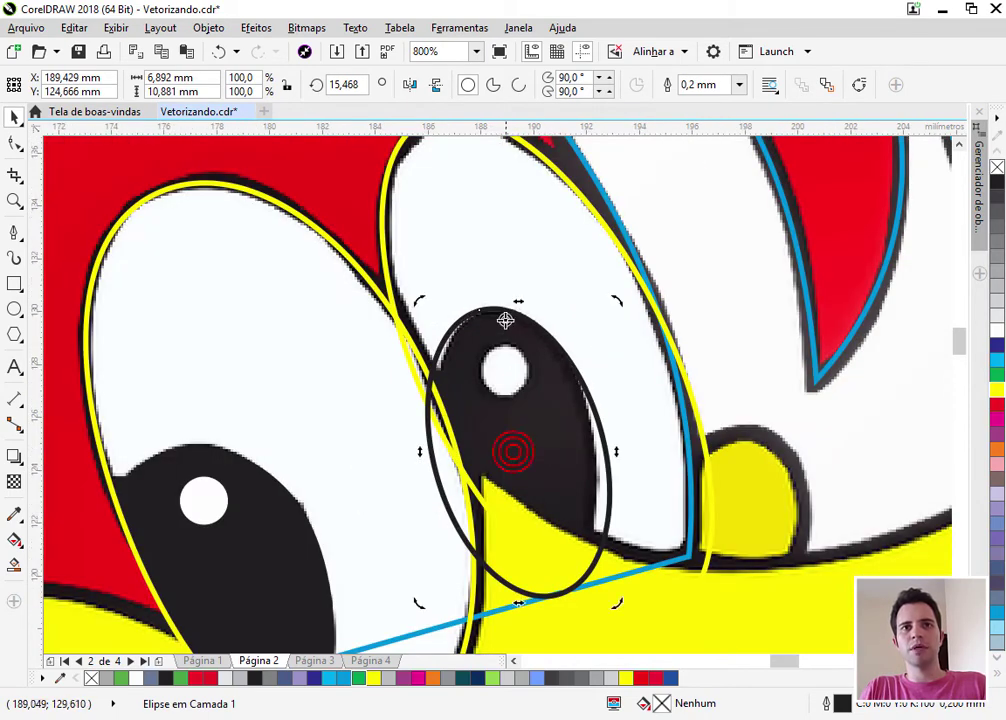
{"action": "left_click_drag", "start_coordinate": [487, 310], "coordinate": [486, 309]}
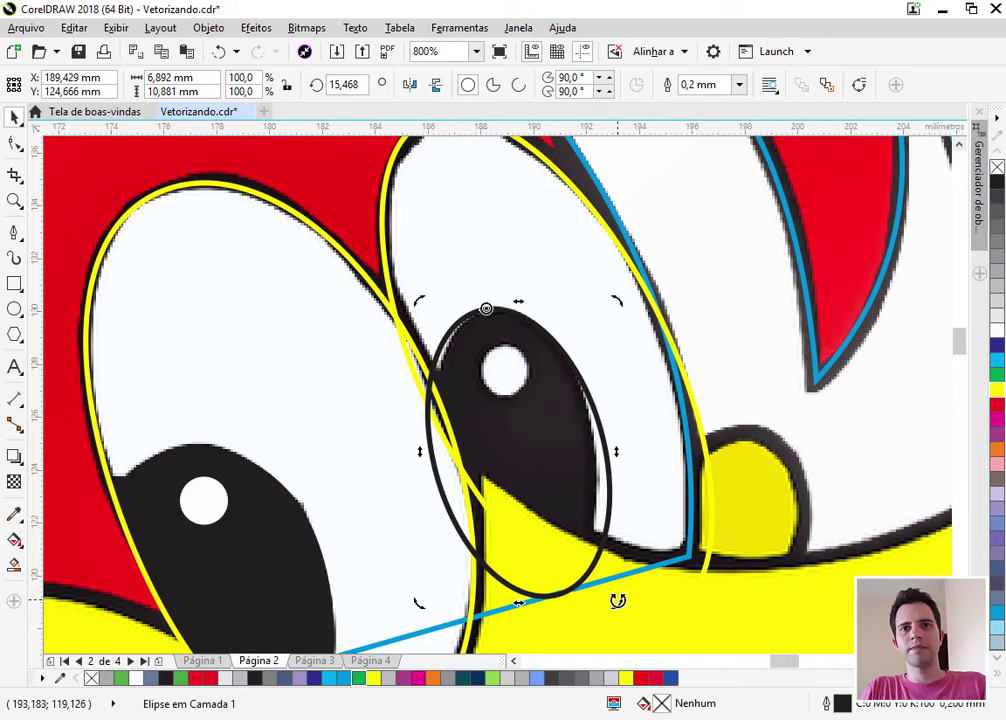
{"action": "left_click_drag", "start_coordinate": [618, 600], "coordinate": [597, 605]}
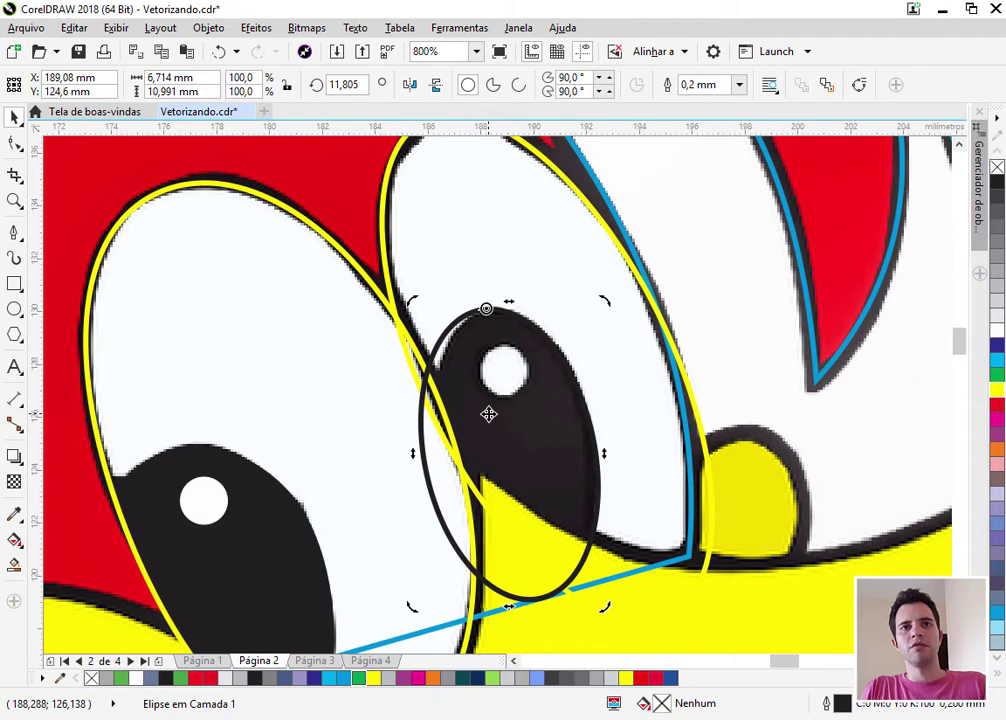
Convert the right pupil ellipse to curves and move its left node inward toward the pupil's edge
{"action": "key", "text": "ctrl+q"}
{"action": "left_click", "coordinate": [14, 143]}
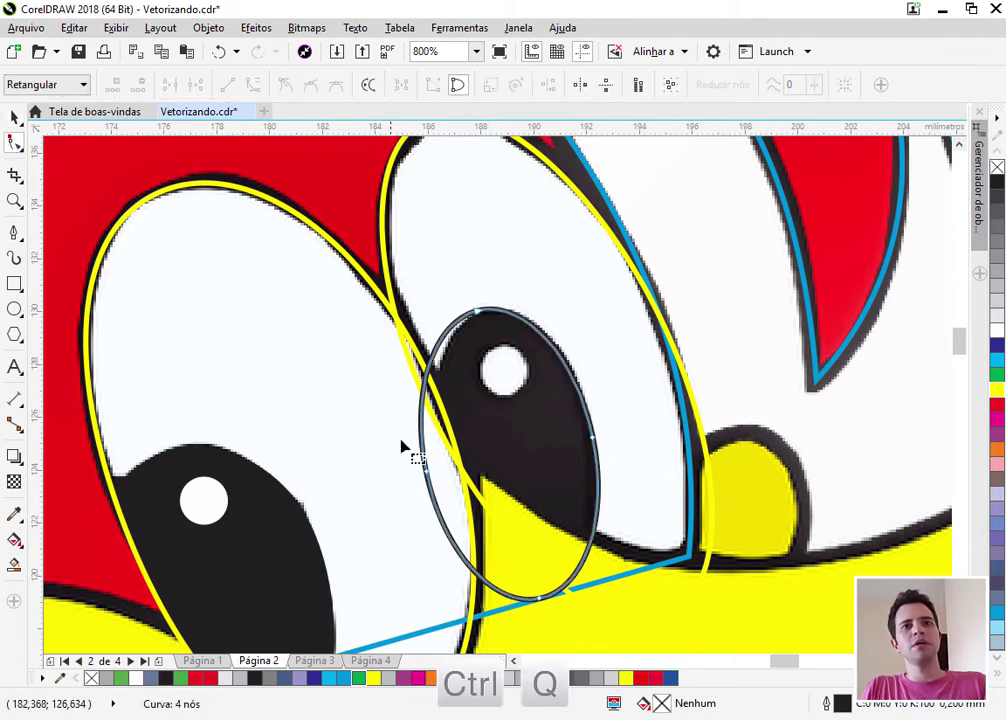
{"action": "left_click_drag", "start_coordinate": [428, 476], "coordinate": [449, 487]}
{"action": "scroll", "coordinate": [474, 330], "scroll_direction": "up", "scroll_amount": 4}
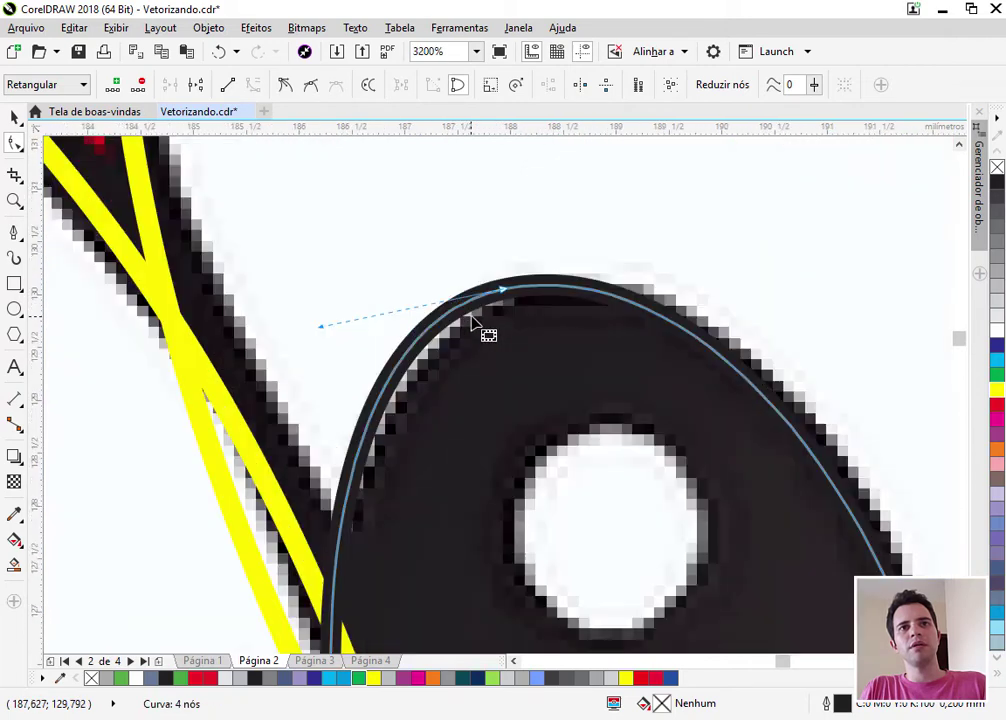
Move the right pupil's top node onto the bitmap edge and draw a highlight circle about 1.9 mm in diameter inside the pupil
{"action": "left_click_drag", "start_coordinate": [503, 290], "coordinate": [530, 285]}
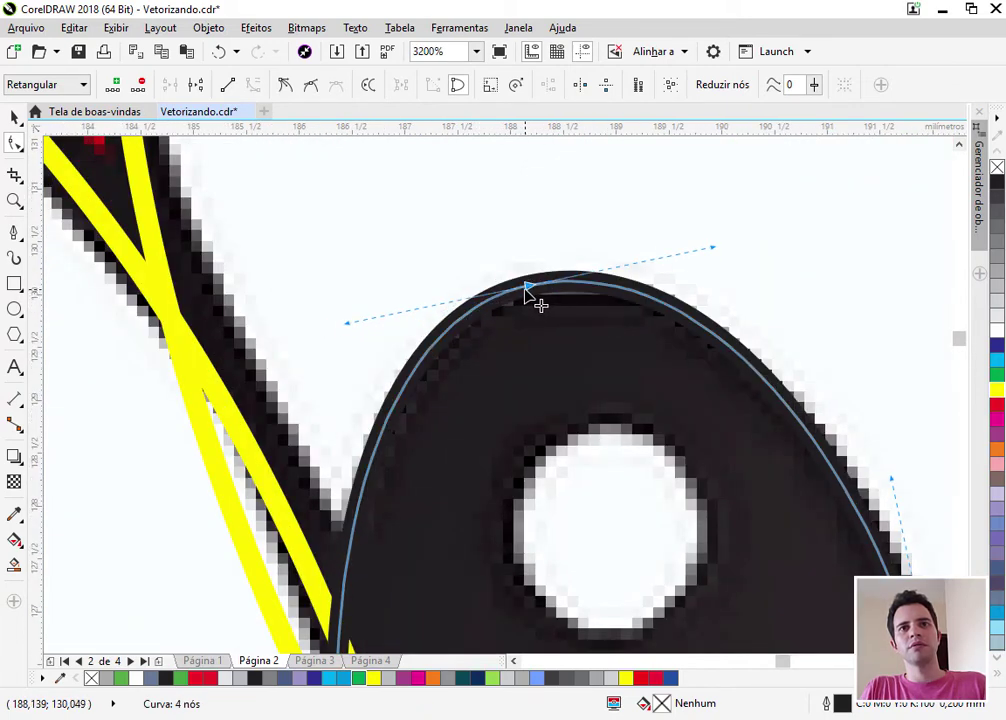
{"action": "left_click", "coordinate": [14, 309]}
{"action": "left_click_drag", "start_coordinate": [614, 535], "coordinate": [712, 614]}
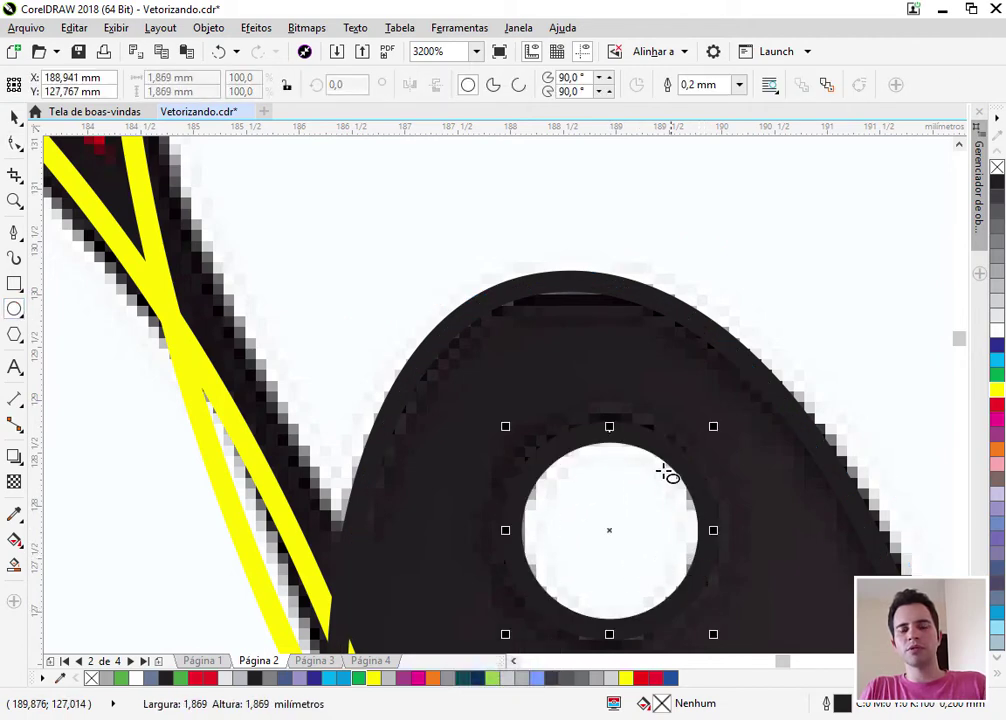
Fill the highlight circle white and the right pupil black, removing the outline from both
{"action": "scroll", "coordinate": [568, 370], "scroll_direction": "down", "scroll_amount": 1}
{"action": "left_click", "coordinate": [997, 334]}
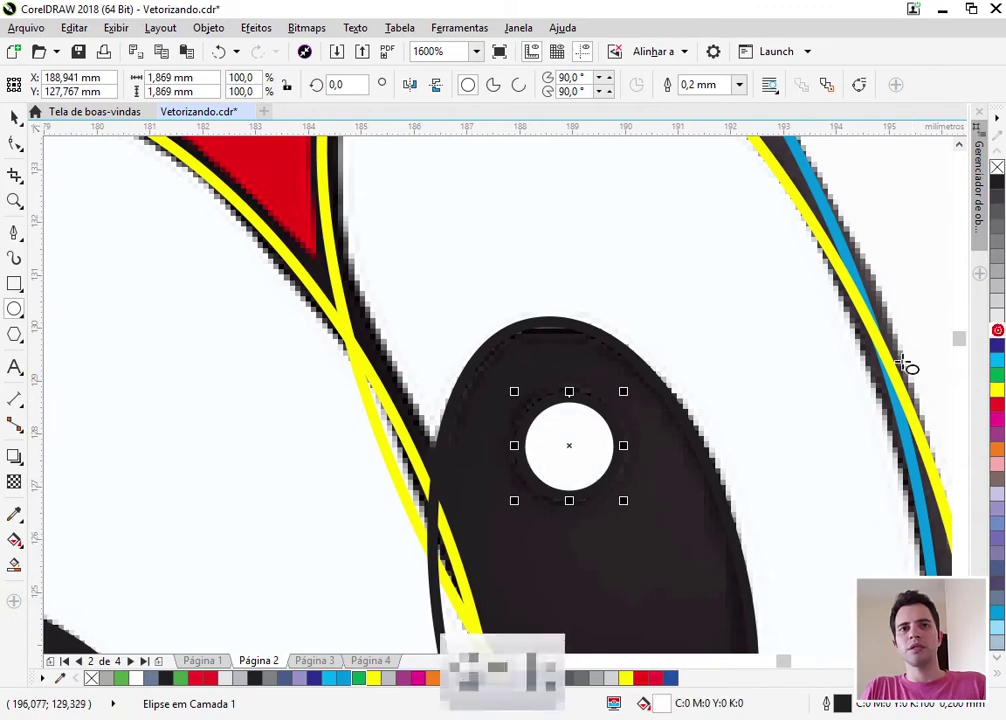
{"action": "right_click", "coordinate": [997, 167]}
{"action": "left_click", "coordinate": [660, 527]}
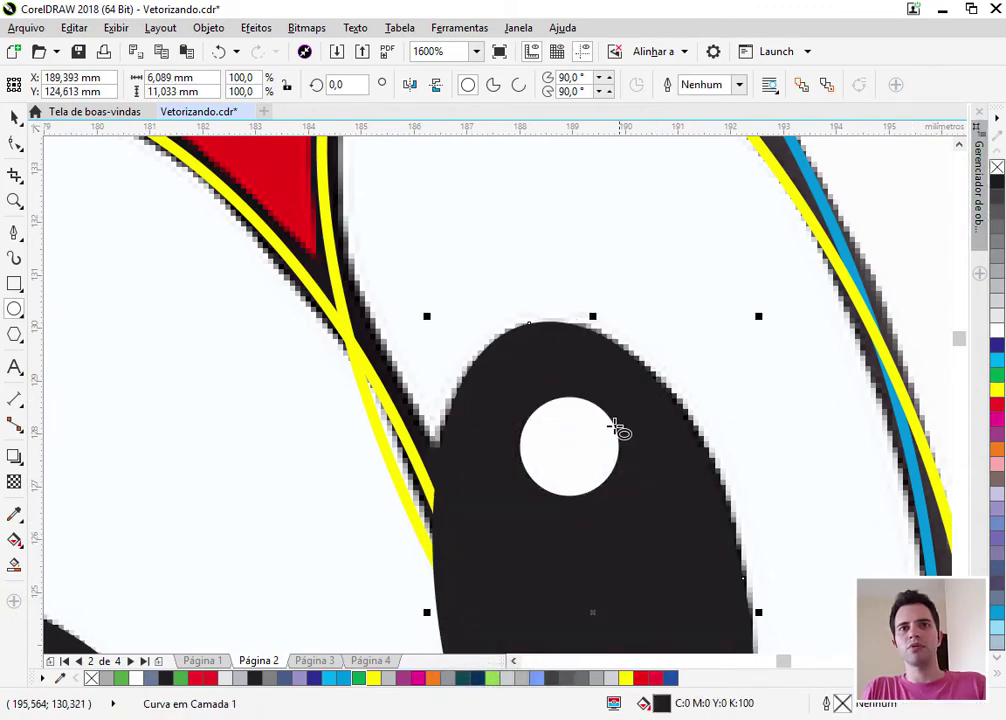
Group the right pupil with its highlight circle and PowerClip the group inside the right eye ellipse
{"action": "left_click", "coordinate": [577, 463]}
{"action": "left_click", "coordinate": [657, 514], "text": "shift"}
{"action": "scroll", "coordinate": [520, 367], "scroll_direction": "down", "scroll_amount": 1}
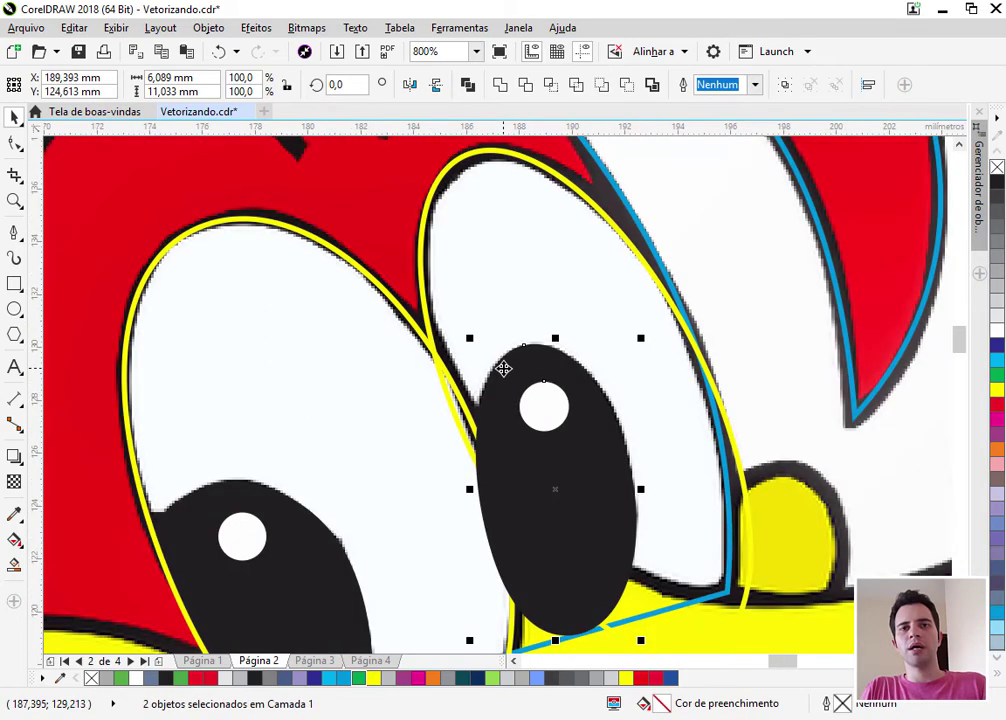
{"action": "key", "text": "ctrl+g"}
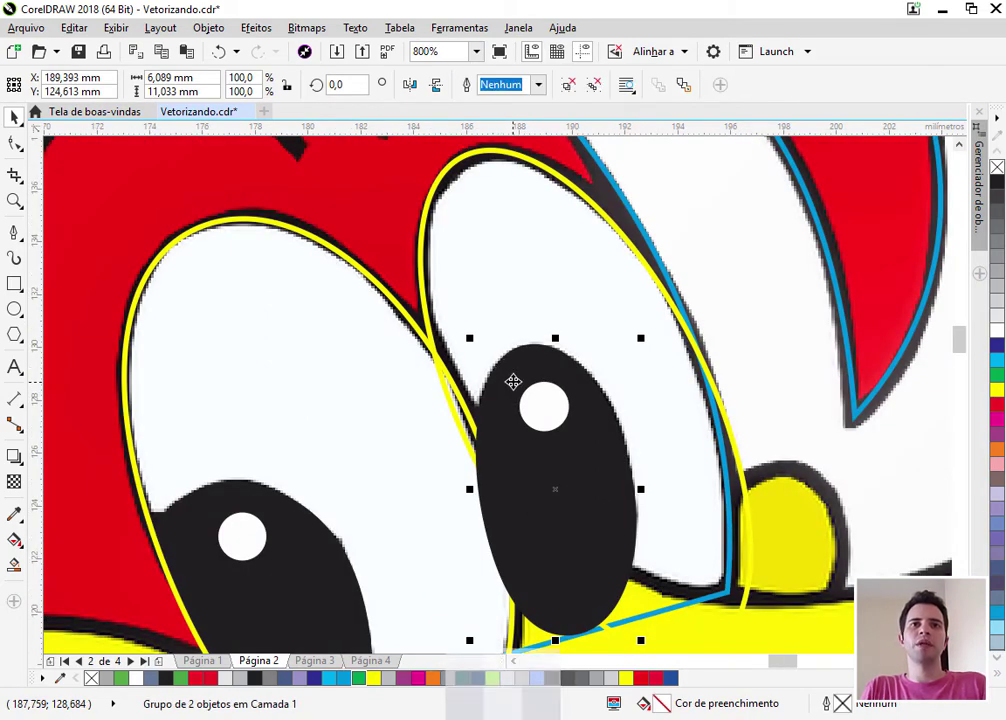
{"action": "right_click", "coordinate": [522, 424]}
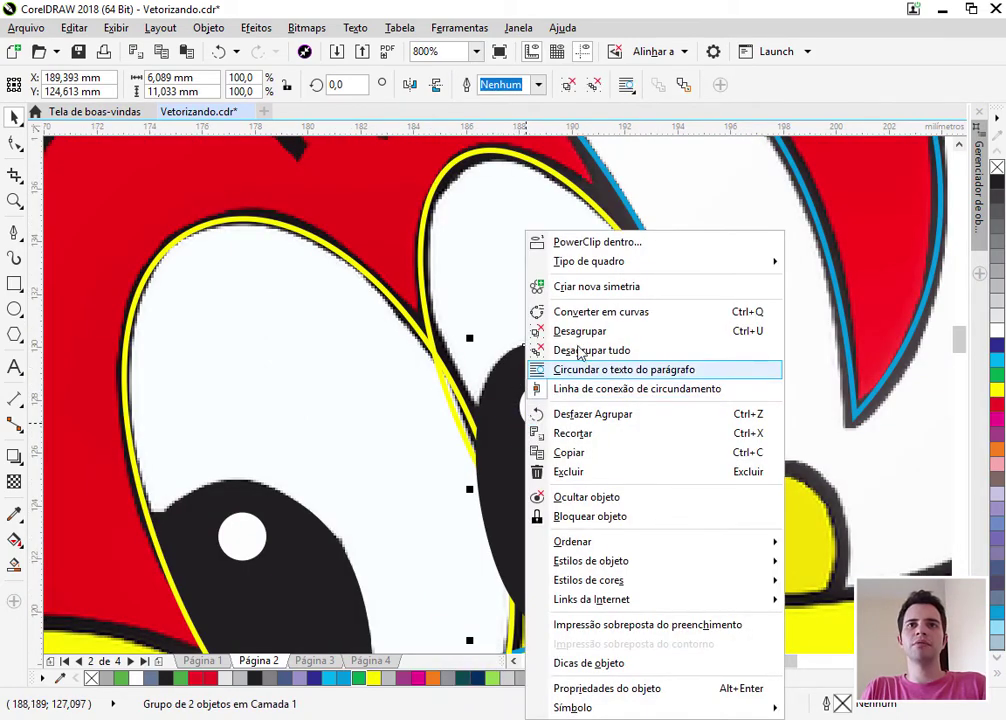
{"action": "left_click", "coordinate": [598, 243]}
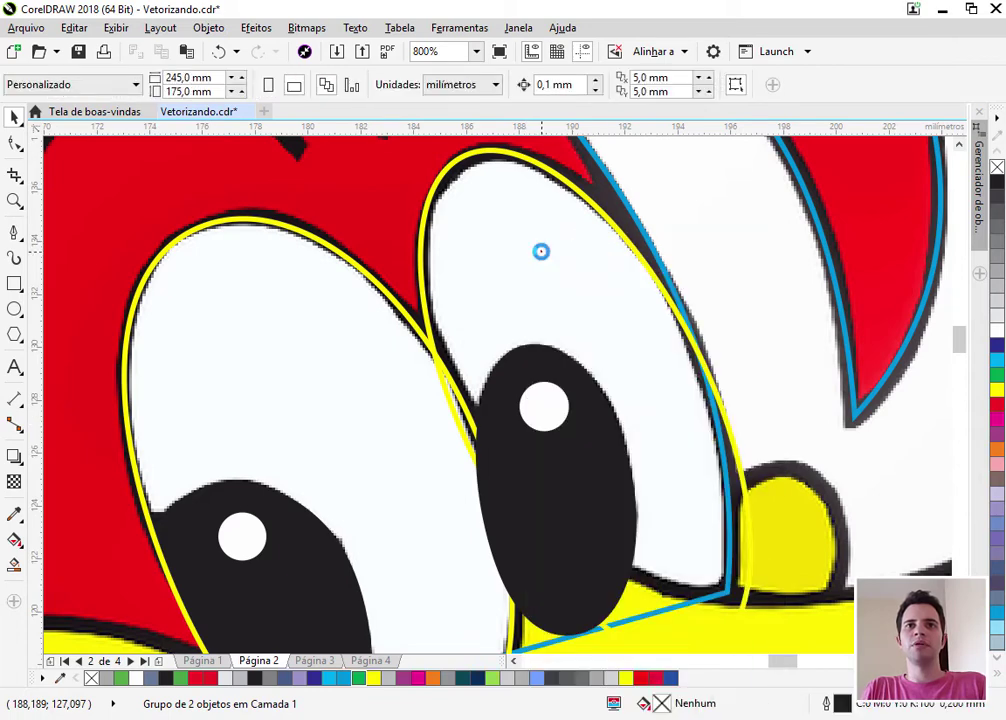
{"action": "left_click", "coordinate": [540, 251]}
Fill both eye shapes white and bring the left eye to the front of the right one
{"action": "left_click", "coordinate": [372, 453]}
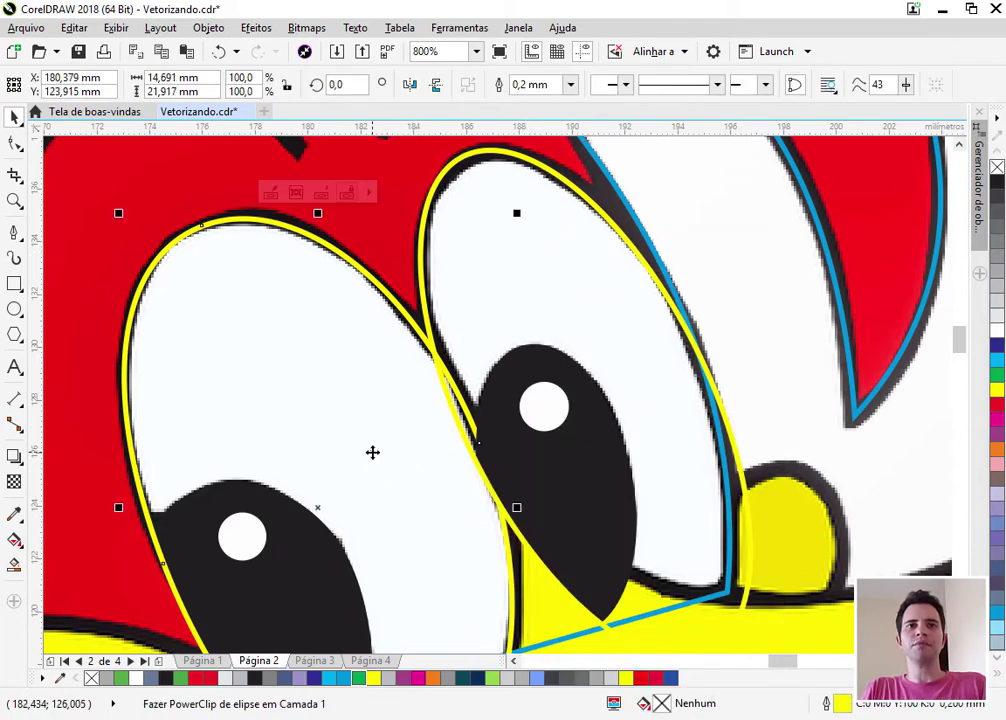
{"action": "left_click", "coordinate": [996, 331]}
{"action": "left_click", "coordinate": [573, 333]}
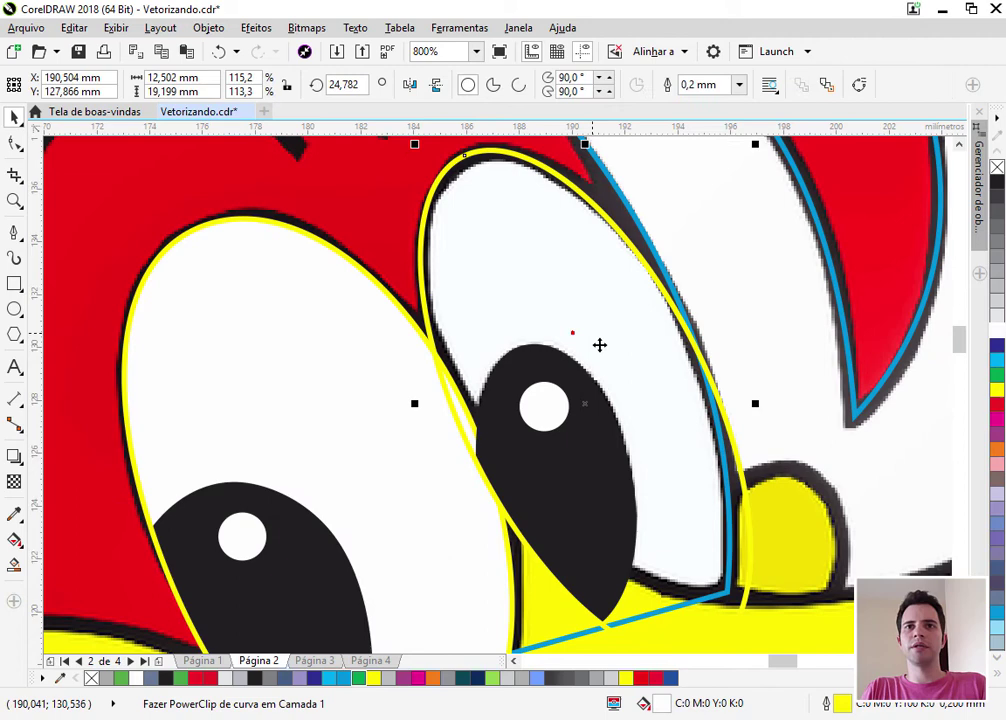
{"action": "left_click", "coordinate": [996, 331]}
{"action": "left_click", "coordinate": [359, 412]}
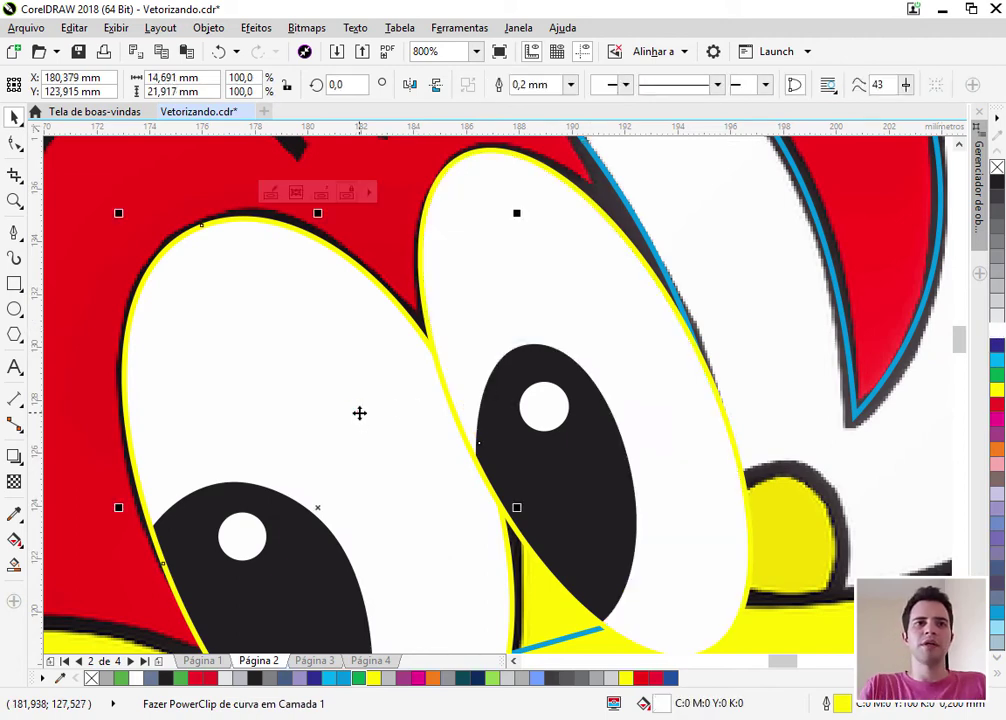
{"action": "key", "text": "shift+Page_Up"}
{"action": "scroll", "coordinate": [503, 453], "scroll_direction": "down", "scroll_amount": 2}
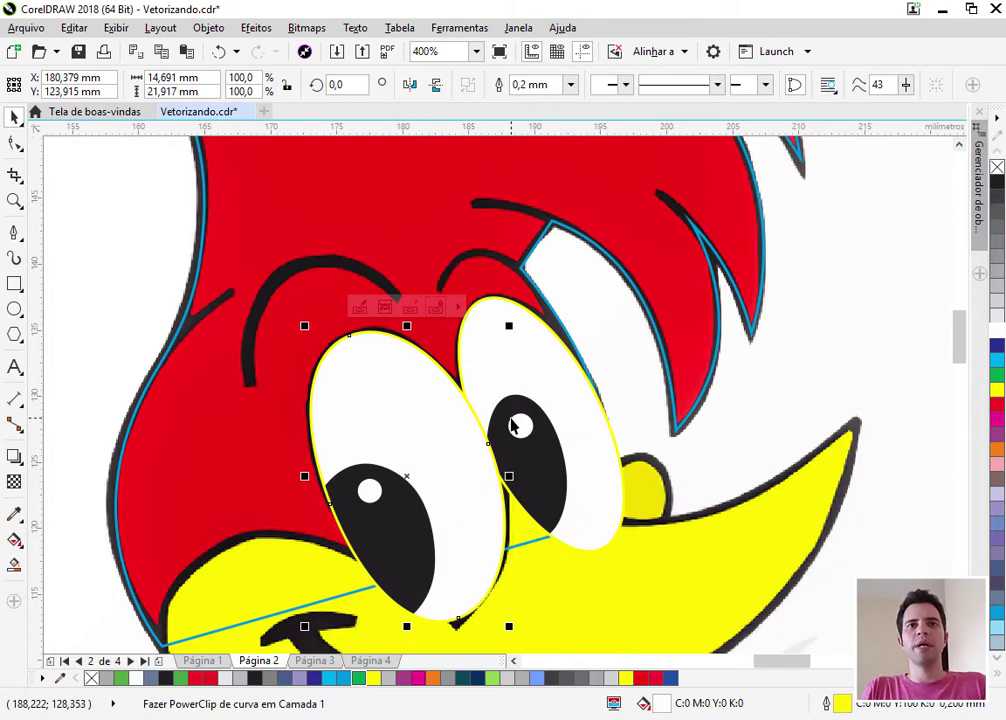
Trace the left eyebrow with a two-node Pen curve about 11.3 mm wide and 9.7 mm tall, and make its outline yellow
{"action": "scroll", "coordinate": [314, 296], "scroll_direction": "up", "scroll_amount": 2}
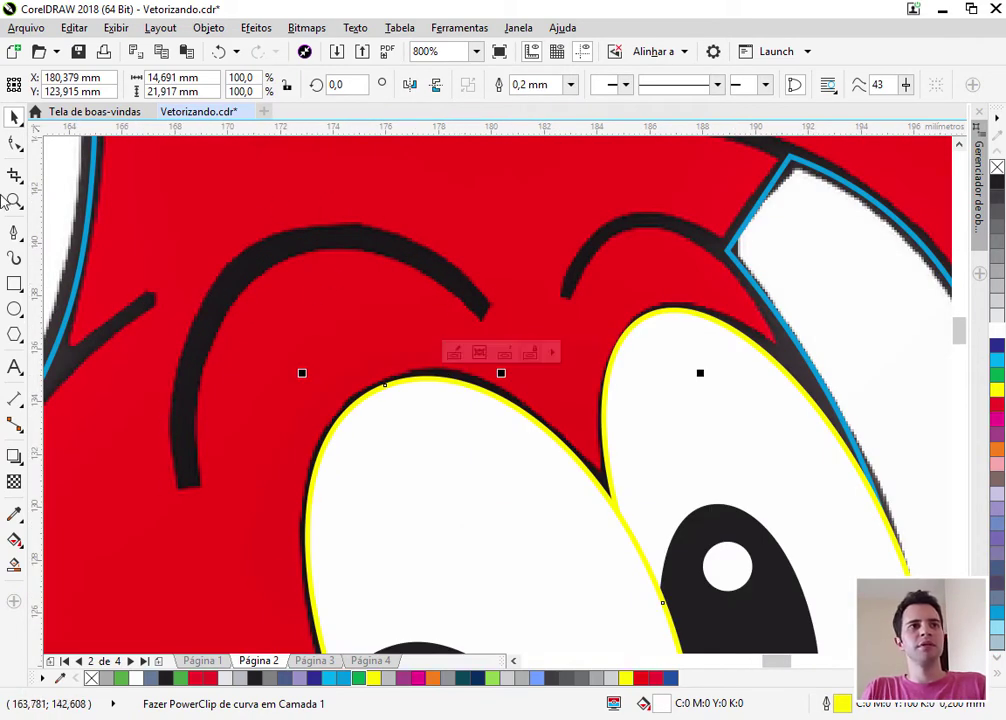
{"action": "left_click", "coordinate": [15, 234]}
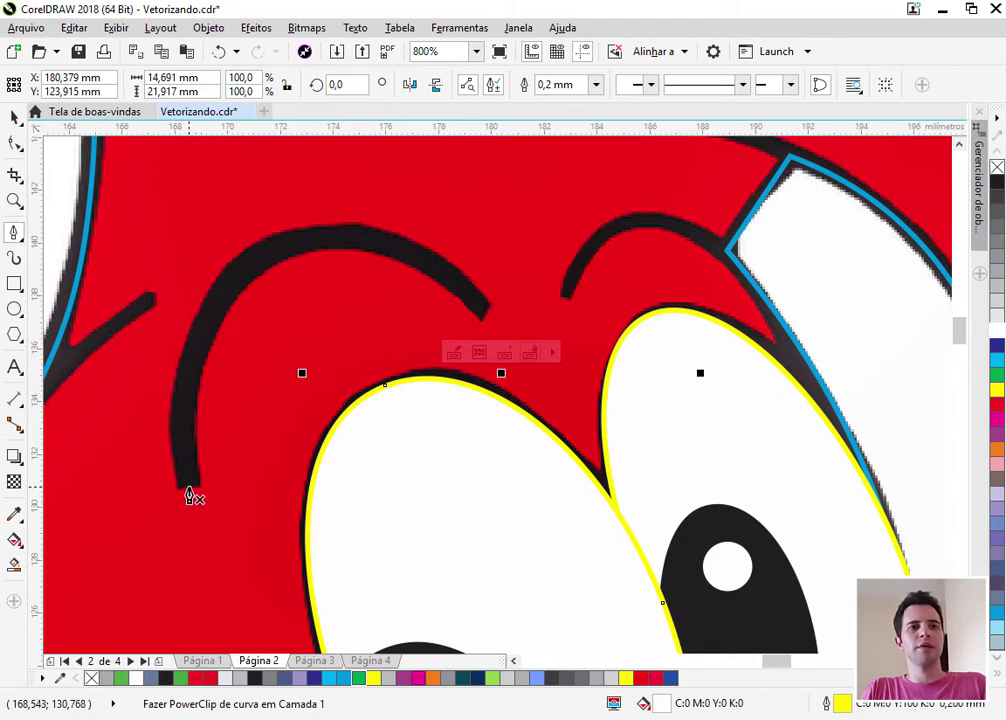
{"action": "left_click", "coordinate": [182, 490]}
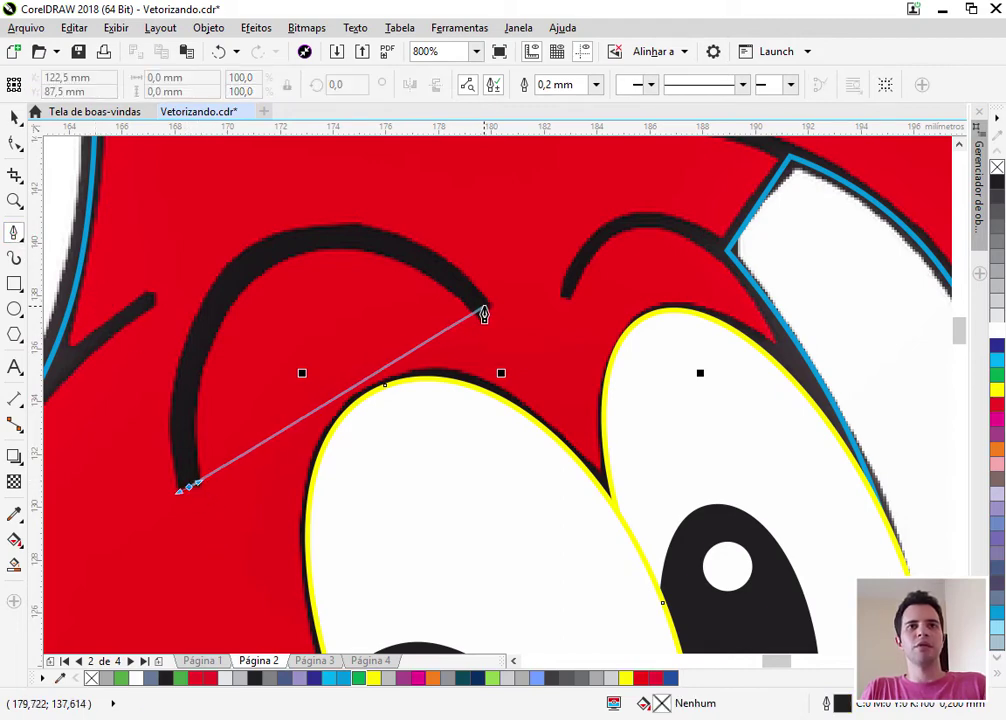
{"action": "mouse_move", "coordinate": [486, 313]}
{"action": "left_mouse_down"}
{"action": "mouse_move", "coordinate": [514, 350]}
{"action": "mouse_move", "coordinate": [802, 511]}
{"action": "mouse_move", "coordinate": [835, 516]}
{"action": "mouse_move", "coordinate": [779, 568]}
{"action": "left_mouse_up"}
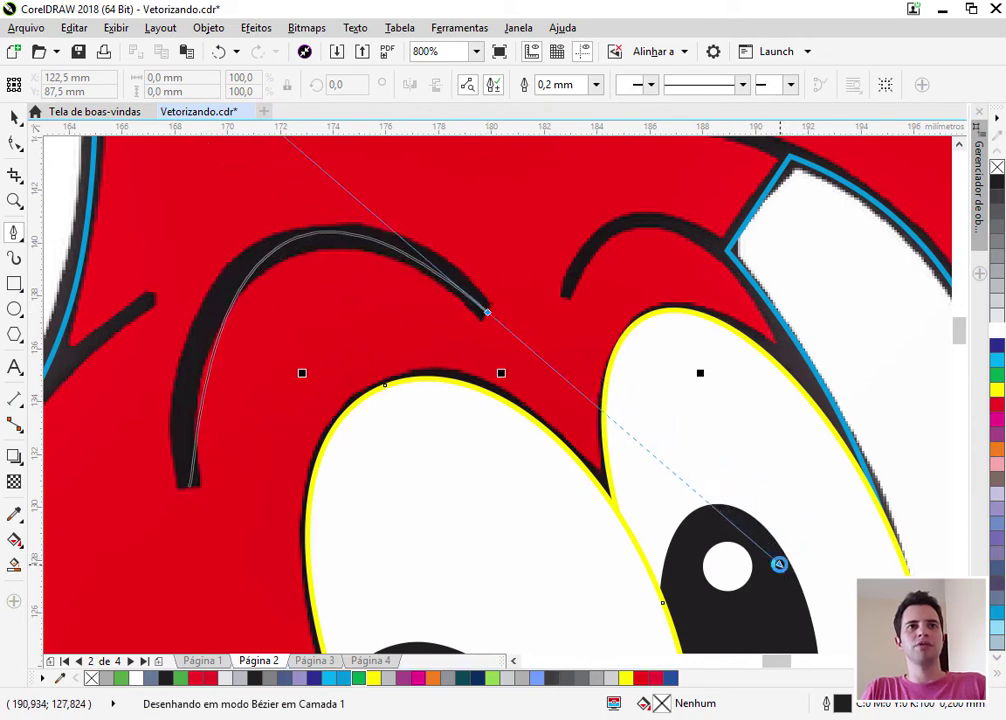
{"action": "key", "text": "Escape"}
{"action": "double_click", "coordinate": [488, 313]}
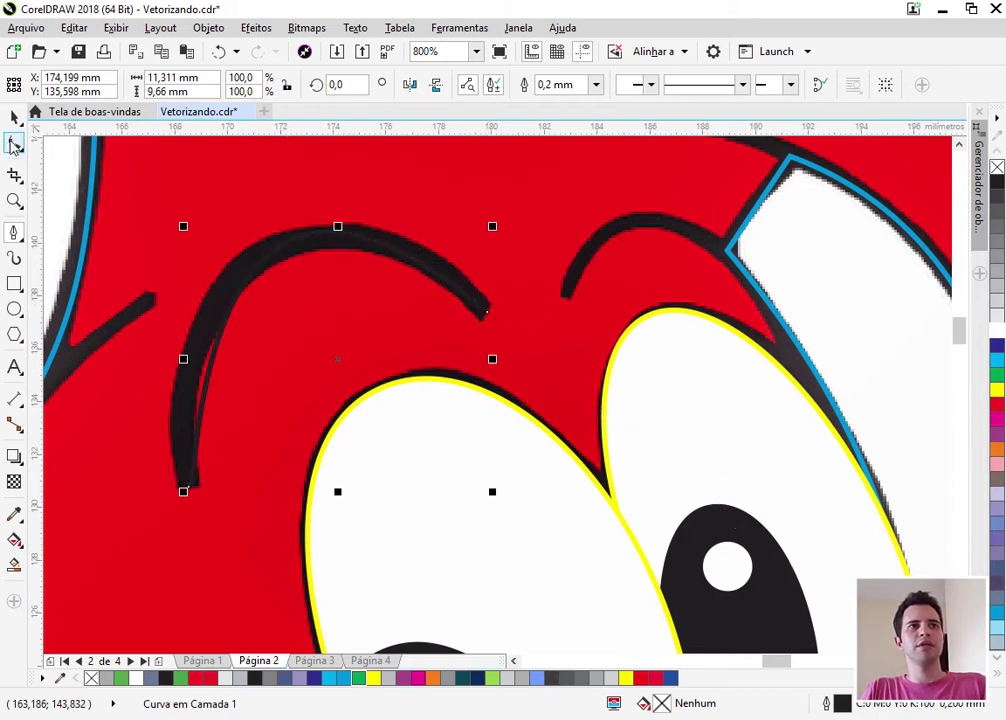
{"action": "left_click", "coordinate": [14, 146]}
{"action": "right_click", "coordinate": [997, 392]}
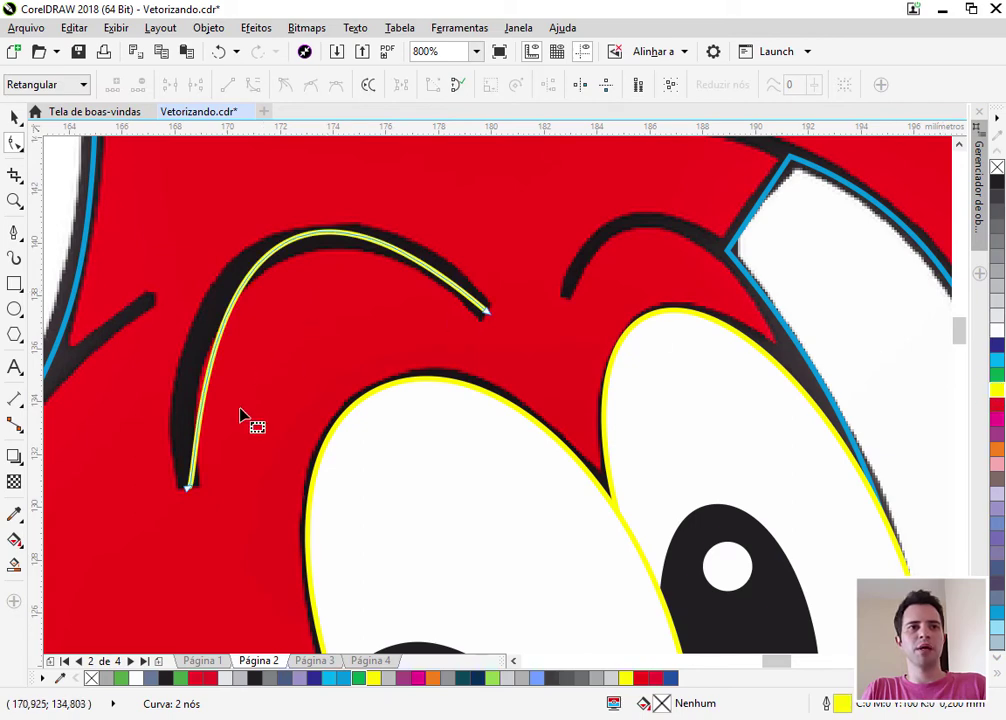
Add a node on the rising left side of the eyebrow curve and move it outward to the middle of the bitmap stroke
{"action": "left_click", "coordinate": [190, 491]}
{"action": "scroll", "coordinate": [355, 352], "scroll_direction": "down", "scroll_amount": 1}
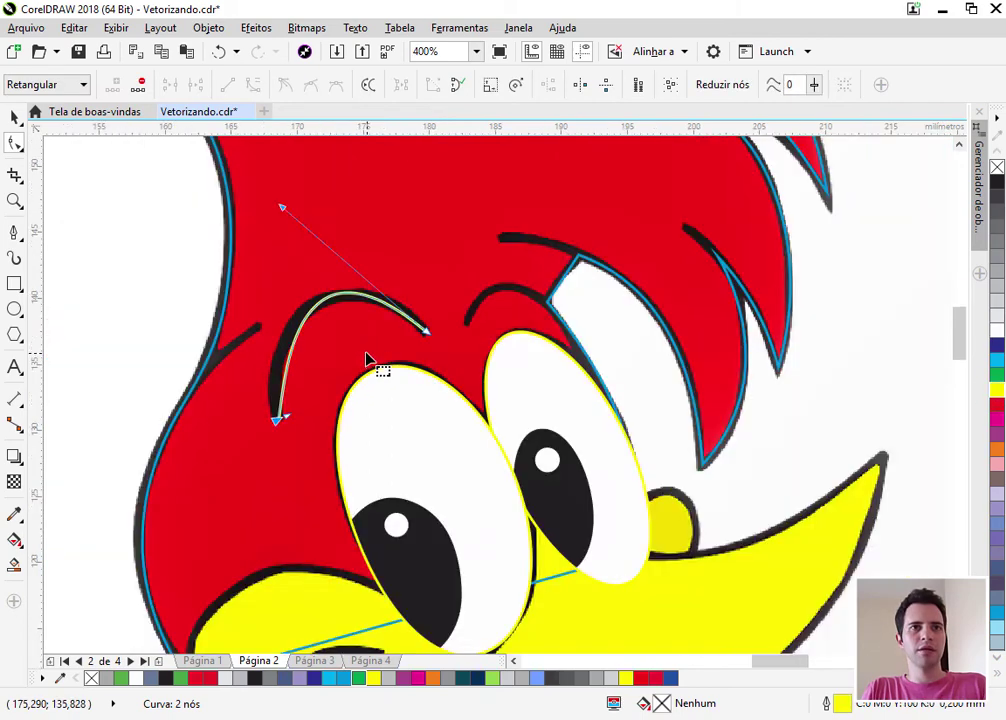
{"action": "scroll", "coordinate": [286, 403], "scroll_direction": "up", "scroll_amount": 2}
{"action": "scroll", "coordinate": [249, 474], "scroll_direction": "up", "scroll_amount": 2}
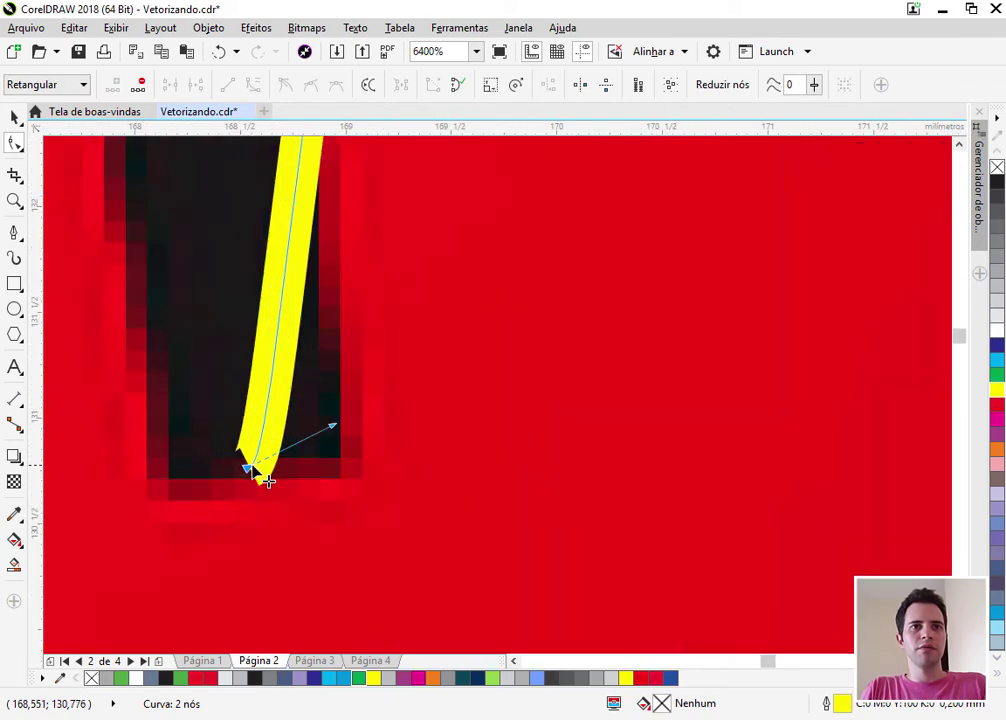
{"action": "scroll", "coordinate": [263, 445], "scroll_direction": "down", "scroll_amount": 3}
{"action": "scroll", "coordinate": [305, 269], "scroll_direction": "up", "scroll_amount": 1}
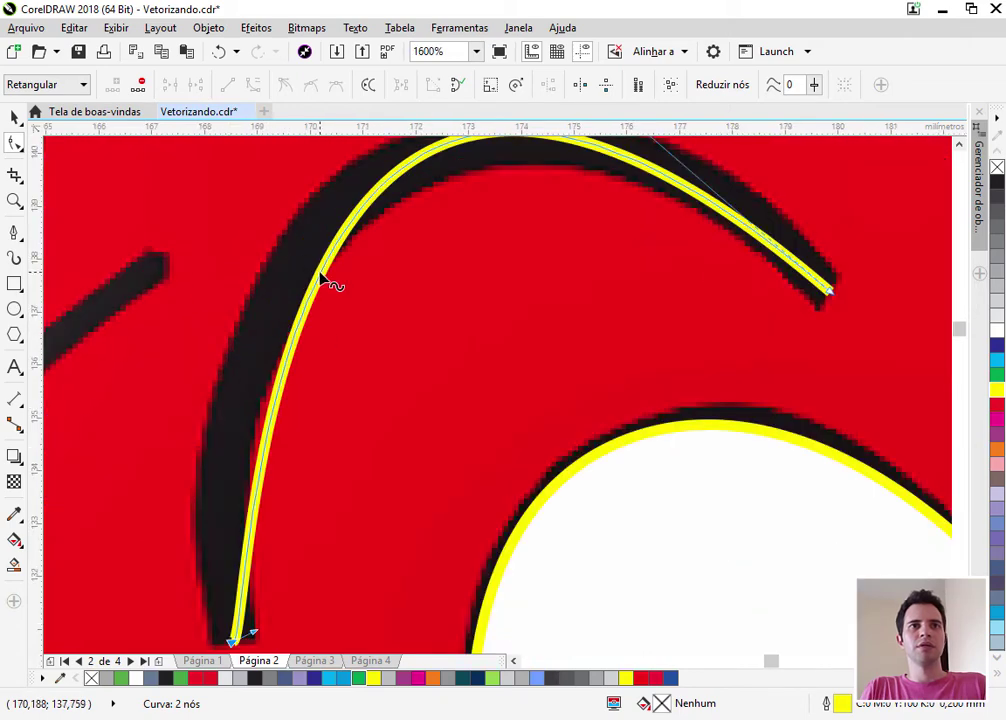
{"action": "double_click", "coordinate": [322, 278]}
{"action": "left_click_drag", "start_coordinate": [321, 276], "coordinate": [276, 288]}
{"action": "scroll", "coordinate": [287, 297], "scroll_direction": "down", "scroll_amount": 1}
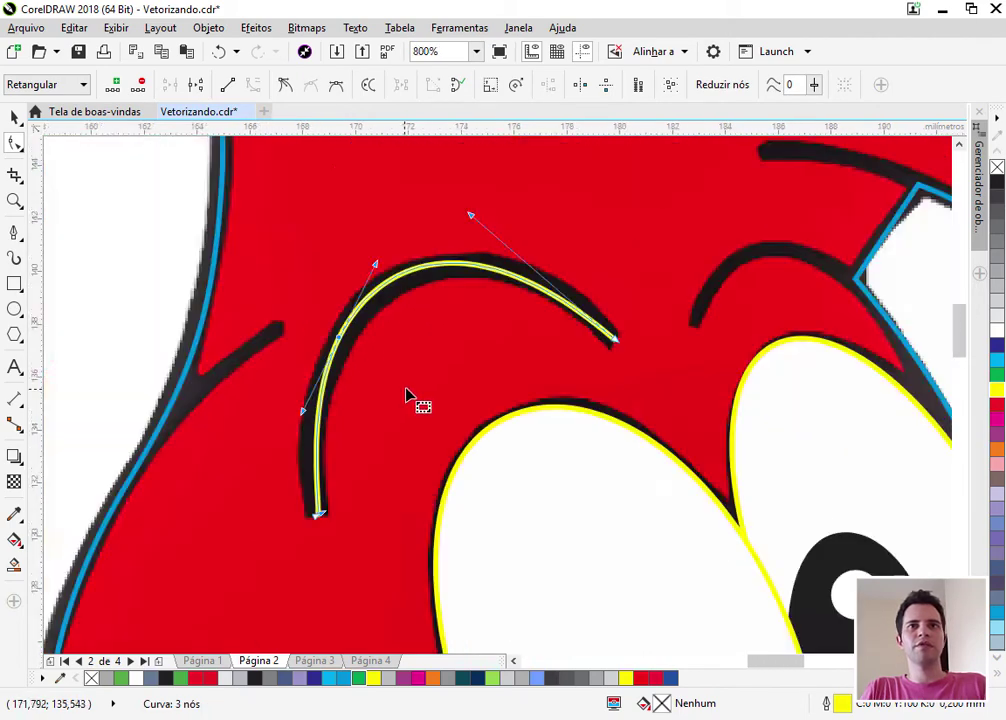
Add nodes on the upper right and lower left of the left eyebrow curve and shift each toward the stroke's center
{"action": "scroll", "coordinate": [406, 400], "scroll_direction": "down", "scroll_amount": 1}
{"action": "scroll", "coordinate": [480, 343], "scroll_direction": "up", "scroll_amount": 2}
{"action": "scroll", "coordinate": [420, 352], "scroll_direction": "up", "scroll_amount": 1}
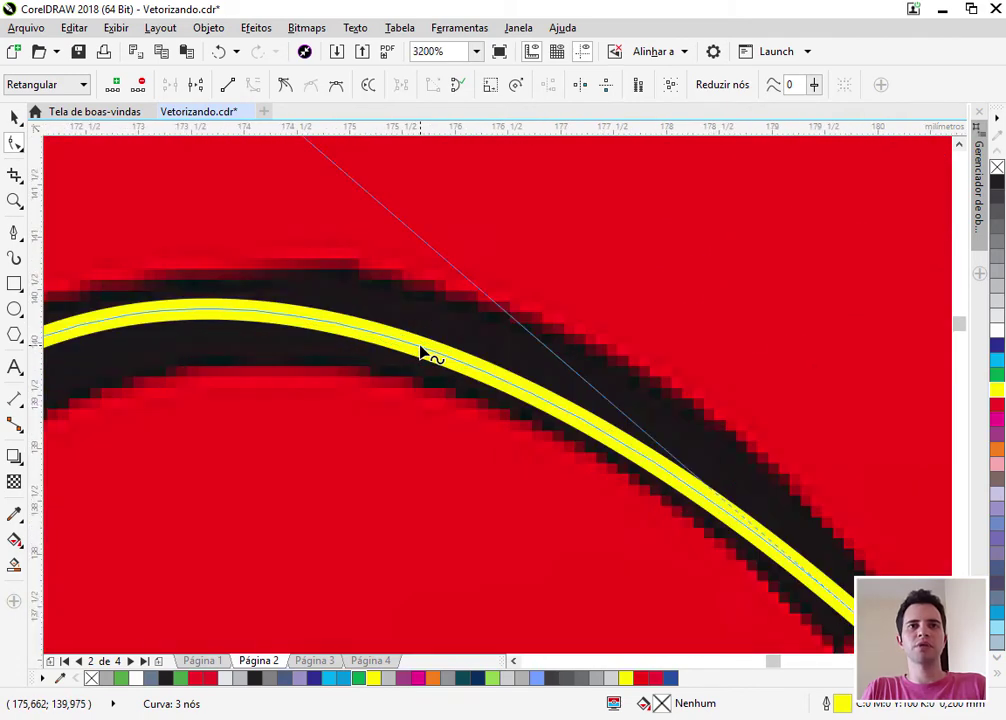
{"action": "double_click", "coordinate": [421, 347]}
{"action": "left_click_drag", "start_coordinate": [421, 347], "coordinate": [457, 343]}
{"action": "scroll", "coordinate": [487, 313], "scroll_direction": "down", "scroll_amount": 1}
{"action": "scroll", "coordinate": [487, 313], "scroll_direction": "down", "scroll_amount": 1}
{"action": "scroll", "coordinate": [268, 553], "scroll_direction": "up", "scroll_amount": 1}
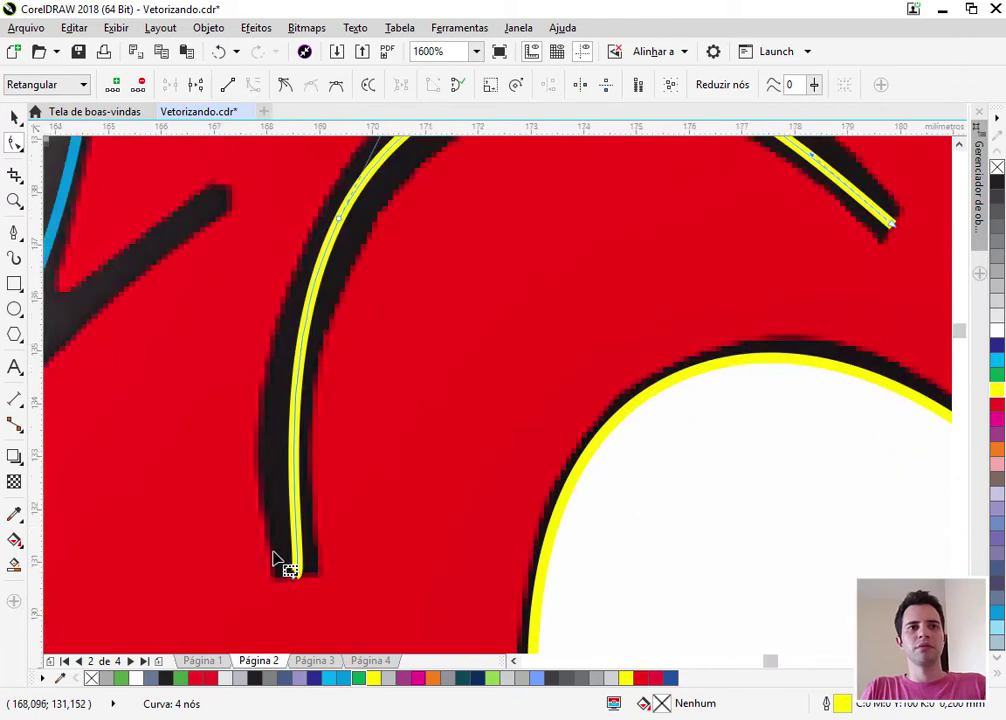
{"action": "double_click", "coordinate": [293, 450]}
{"action": "left_click_drag", "start_coordinate": [293, 450], "coordinate": [286, 455]}
{"action": "scroll", "coordinate": [286, 455], "scroll_direction": "down", "scroll_amount": 1}
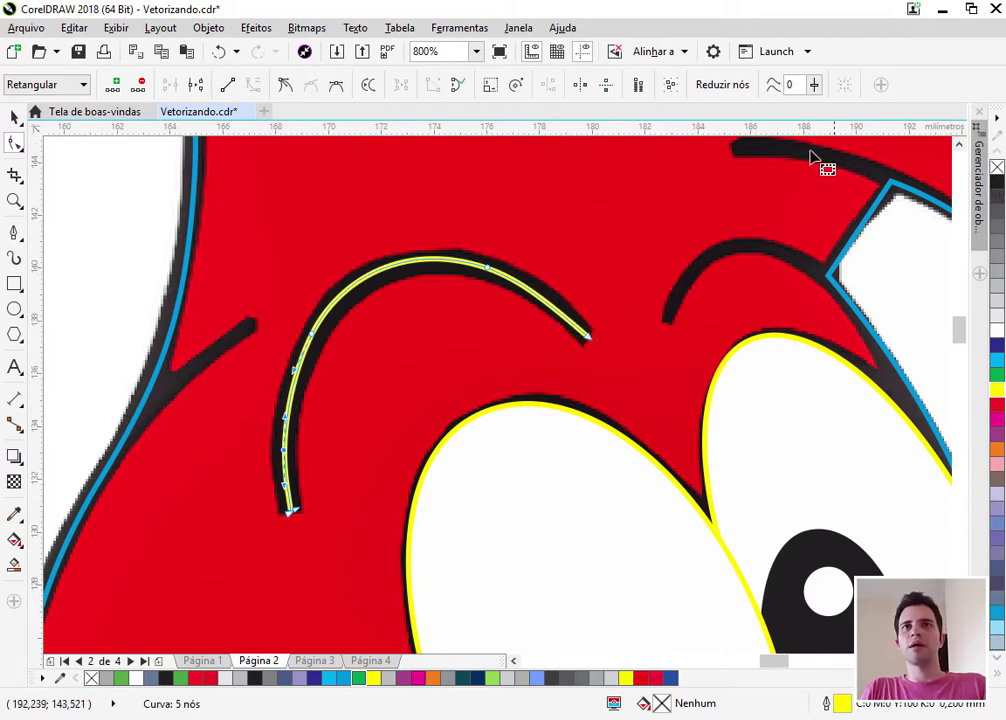
Set the left eyebrow curve's outline width to 0.75 mm
{"action": "key", "text": "space"}
{"action": "left_click", "coordinate": [571, 85]}
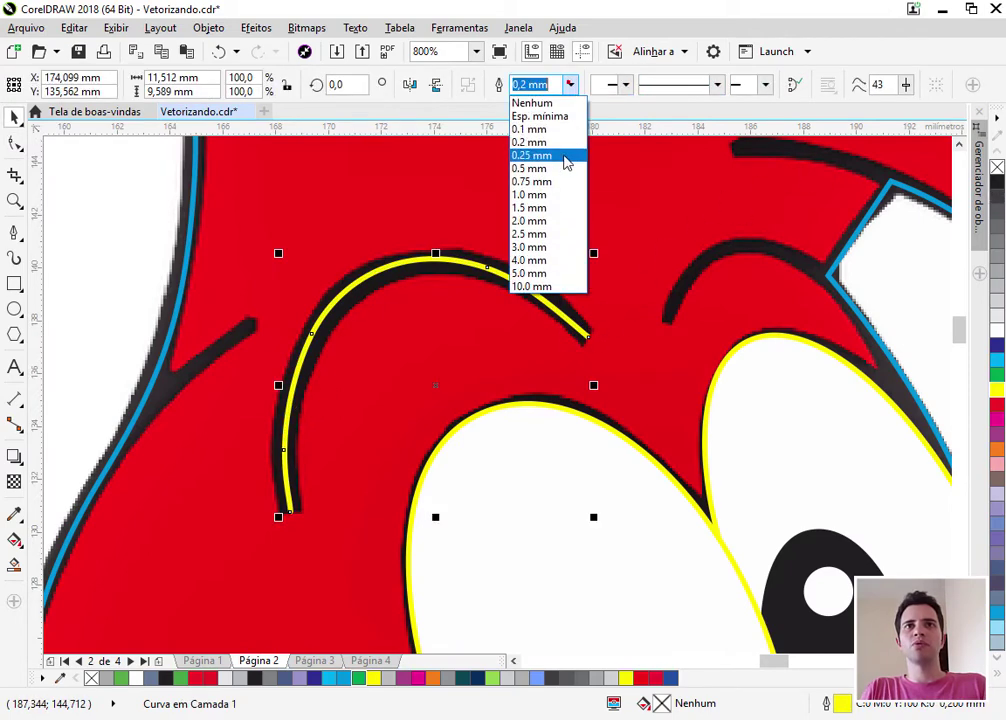
{"action": "left_click", "coordinate": [546, 184]}
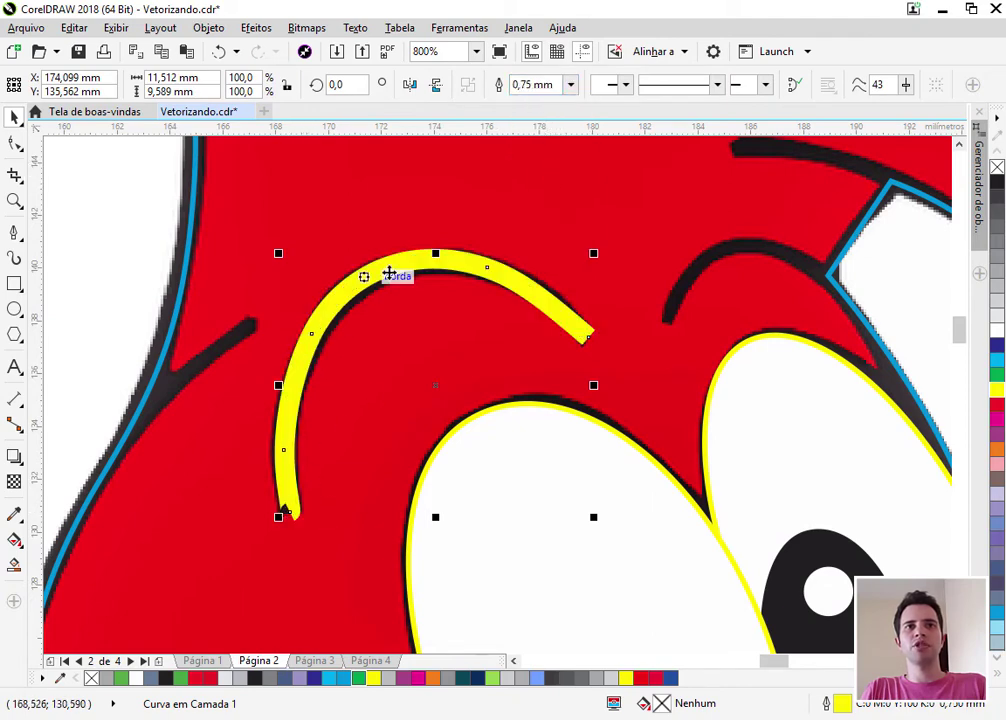
Trace the right eyebrow with a Pen curve about 6.1 mm wide and 3.2 mm tall, starting at the blue outline's corner
{"action": "scroll", "coordinate": [350, 287], "scroll_direction": "down", "scroll_amount": 1}
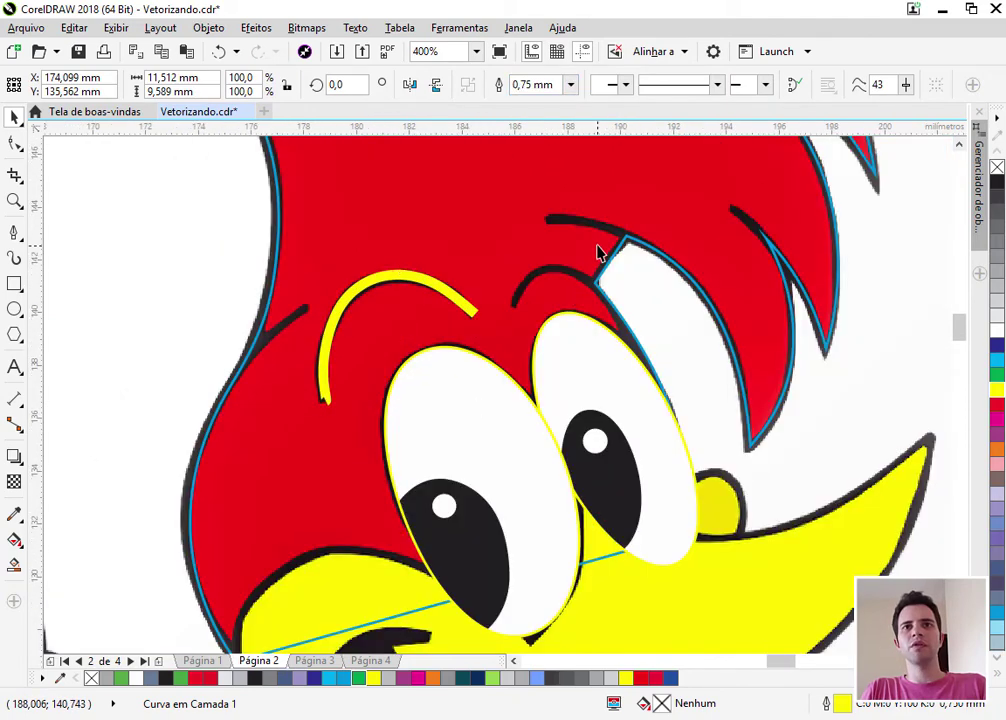
{"action": "scroll", "coordinate": [597, 250], "scroll_direction": "up", "scroll_amount": 2}
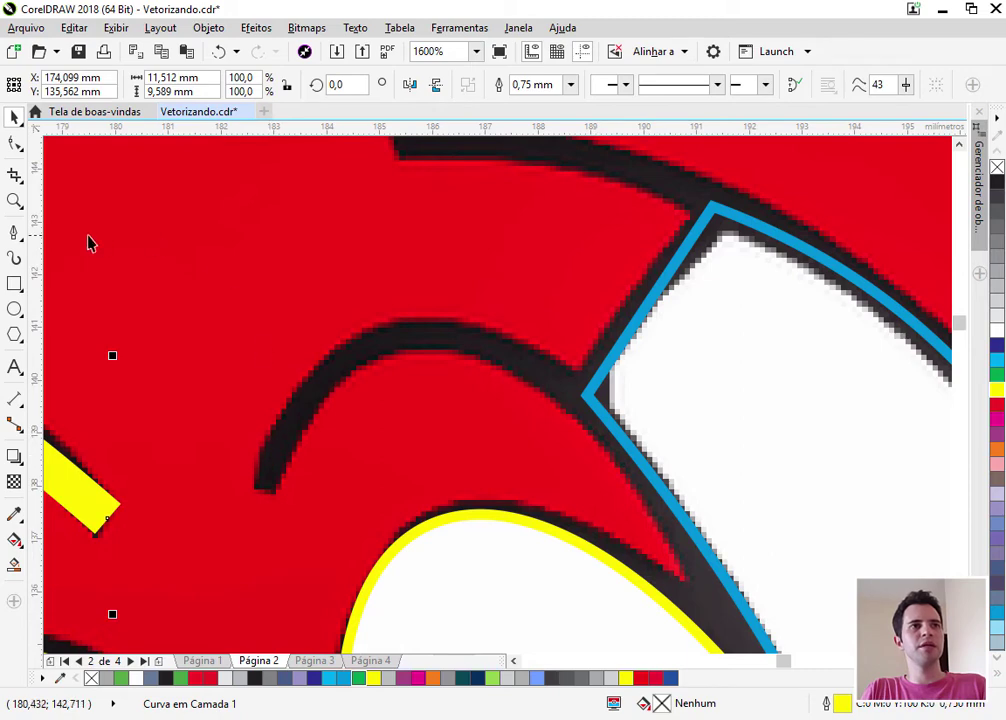
{"action": "left_click", "coordinate": [14, 232]}
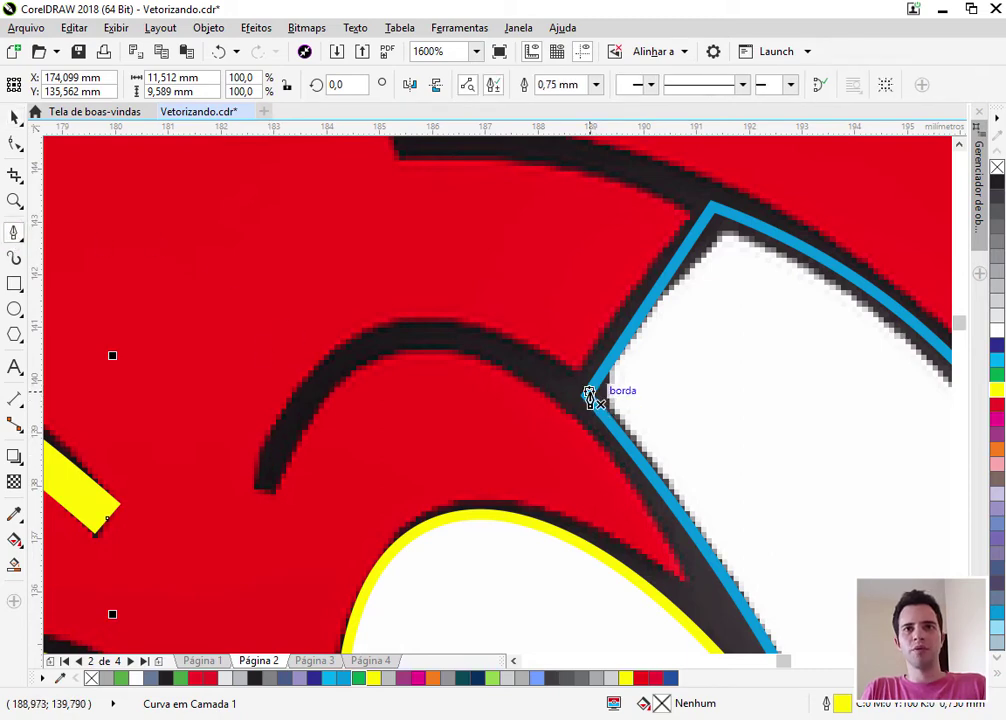
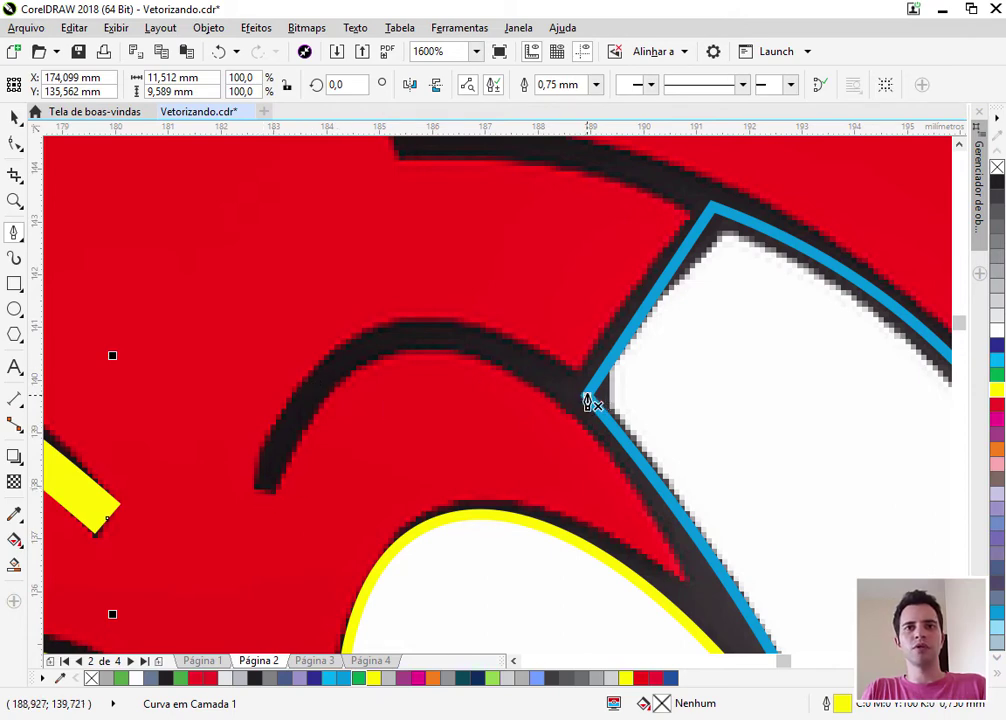
{"action": "left_click", "coordinate": [587, 397]}
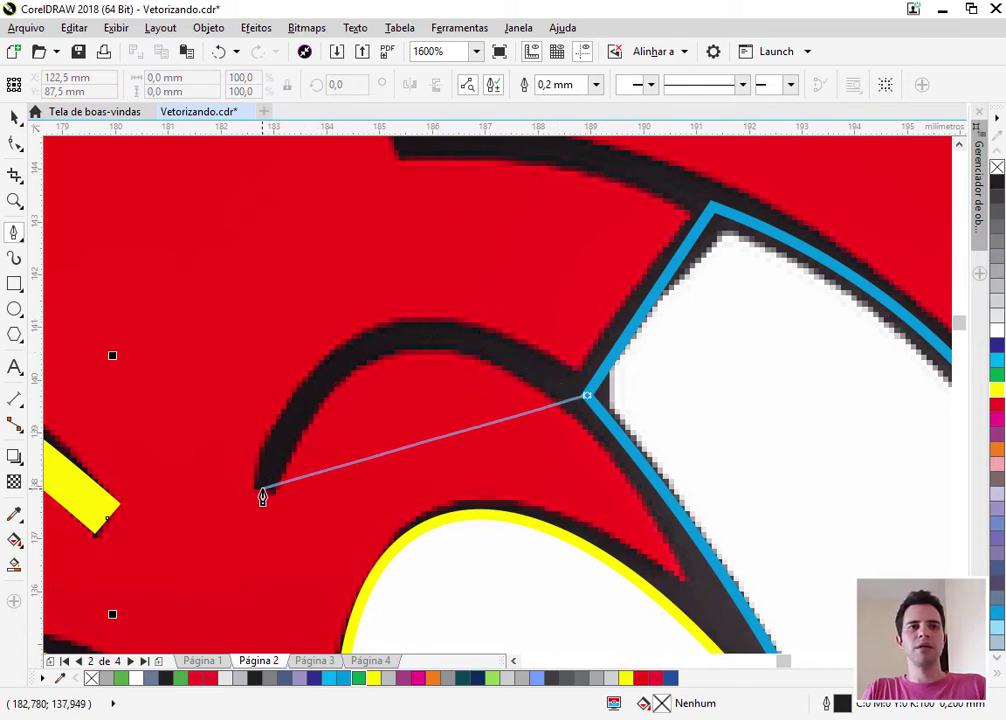
{"action": "left_click_drag", "start_coordinate": [263, 495], "coordinate": [163, 487]}
{"action": "left_click_drag", "start_coordinate": [186, 654], "coordinate": [164, 534]}
{"action": "scroll", "coordinate": [364, 295], "scroll_direction": "down", "scroll_amount": 1}
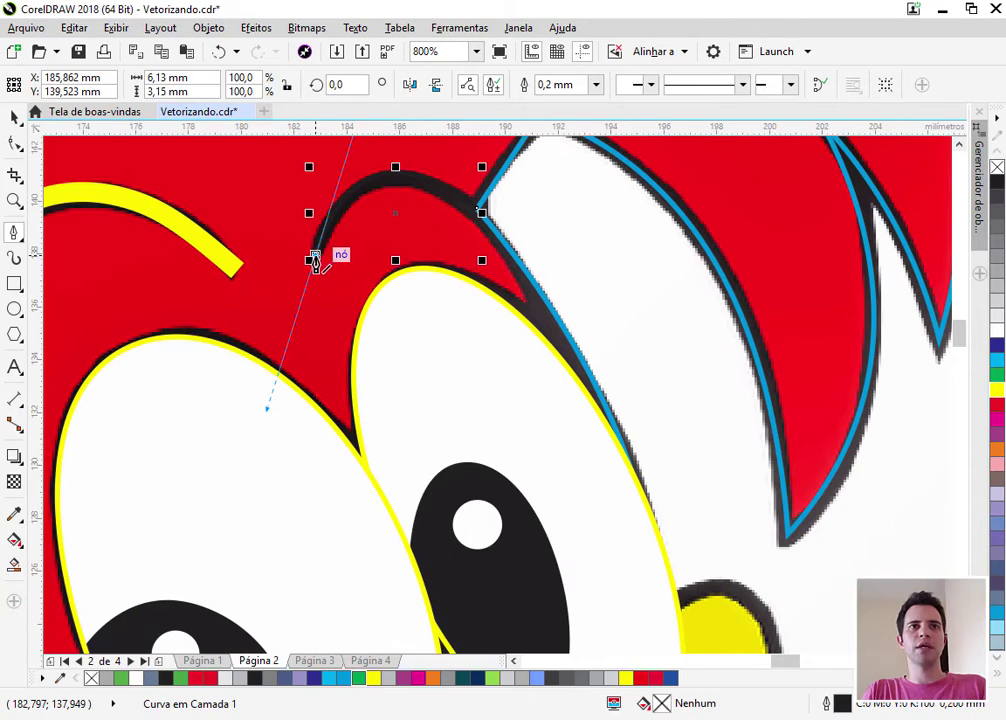
{"action": "left_click", "coordinate": [316, 255]}
{"action": "scroll", "coordinate": [371, 173], "scroll_direction": "up", "scroll_amount": 1}
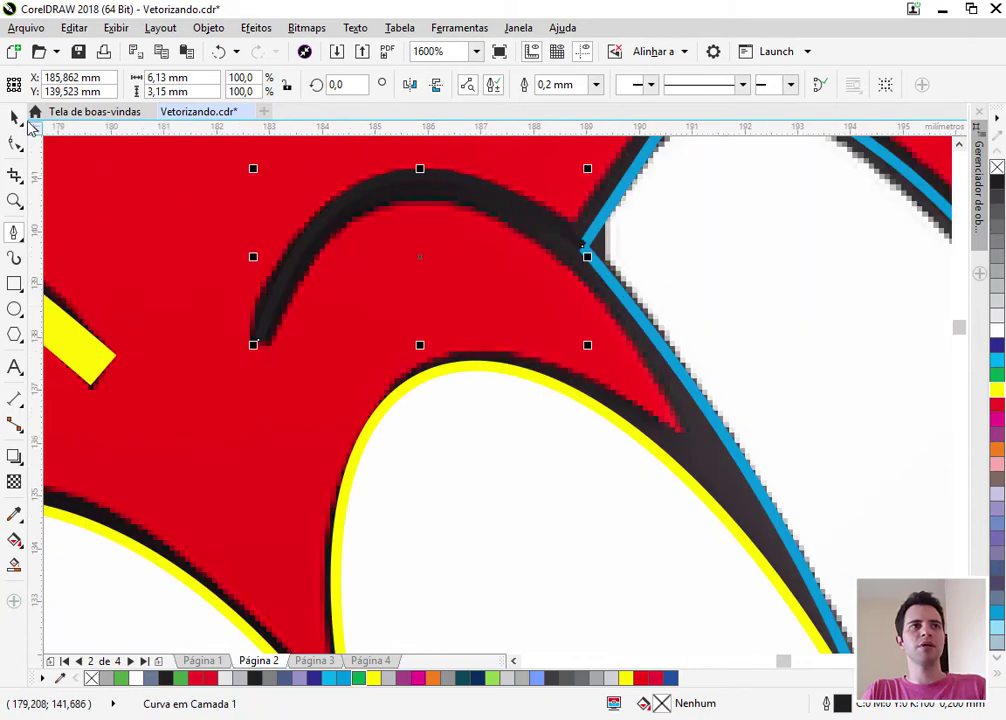
{"action": "left_click", "coordinate": [17, 144]}
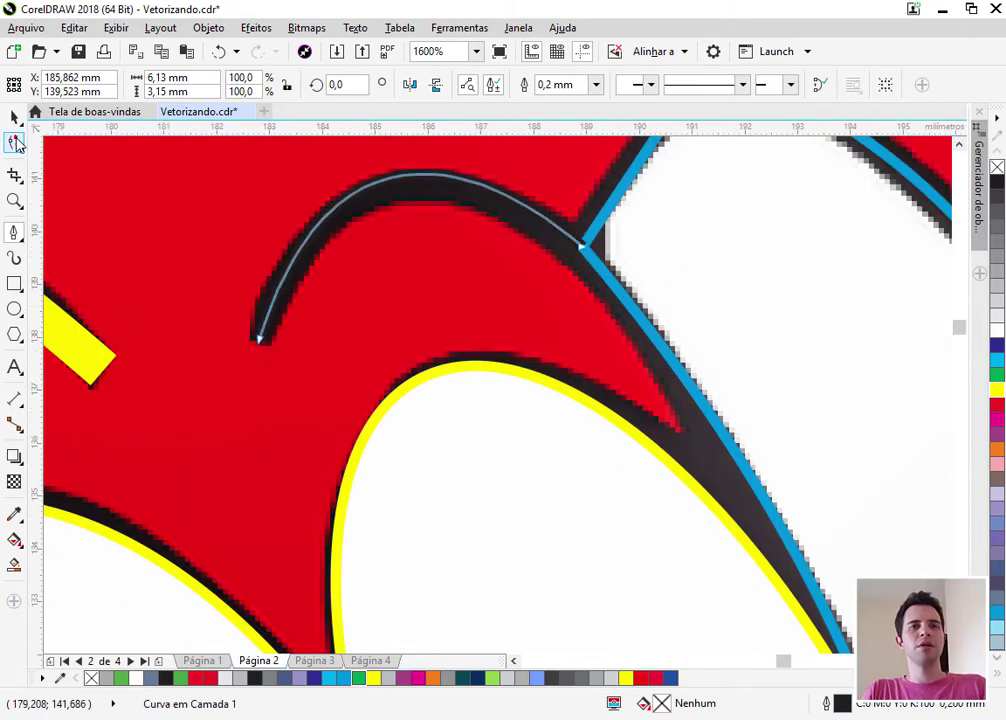
Lower the crest of the right eyebrow curve to the middle of the bitmap stroke and color its outline yellow
{"action": "left_click", "coordinate": [397, 187]}
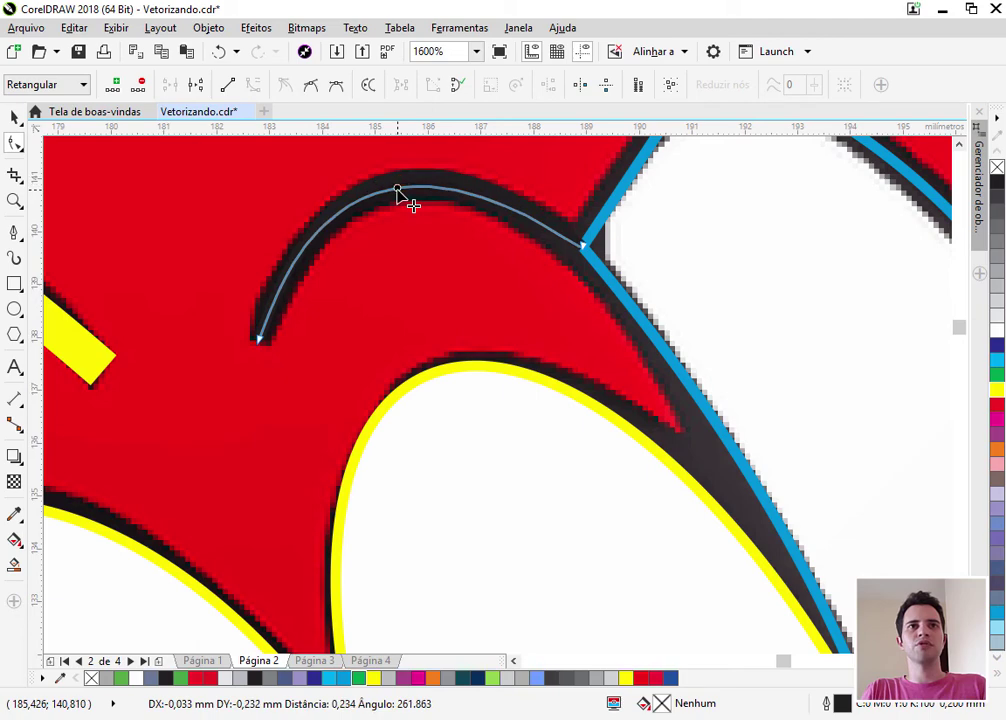
{"action": "right_click", "coordinate": [997, 390]}
{"action": "scroll", "coordinate": [418, 267], "scroll_direction": "down", "scroll_amount": 1}
{"action": "scroll", "coordinate": [418, 265], "scroll_direction": "down", "scroll_amount": 1}
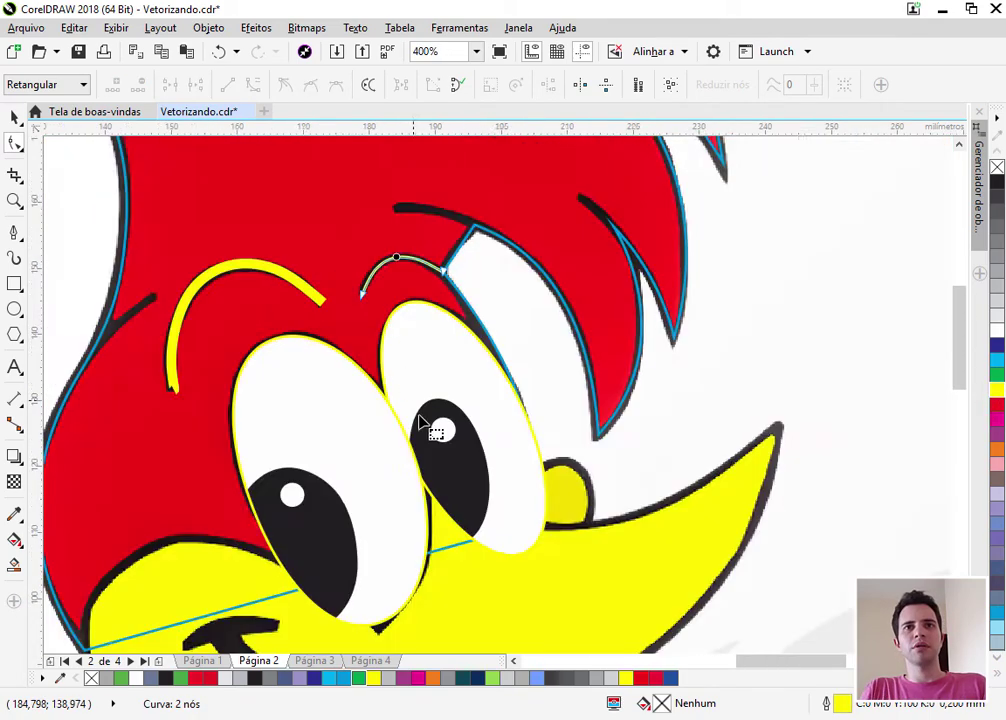
{"action": "scroll", "coordinate": [420, 420], "scroll_direction": "down", "scroll_amount": 1}
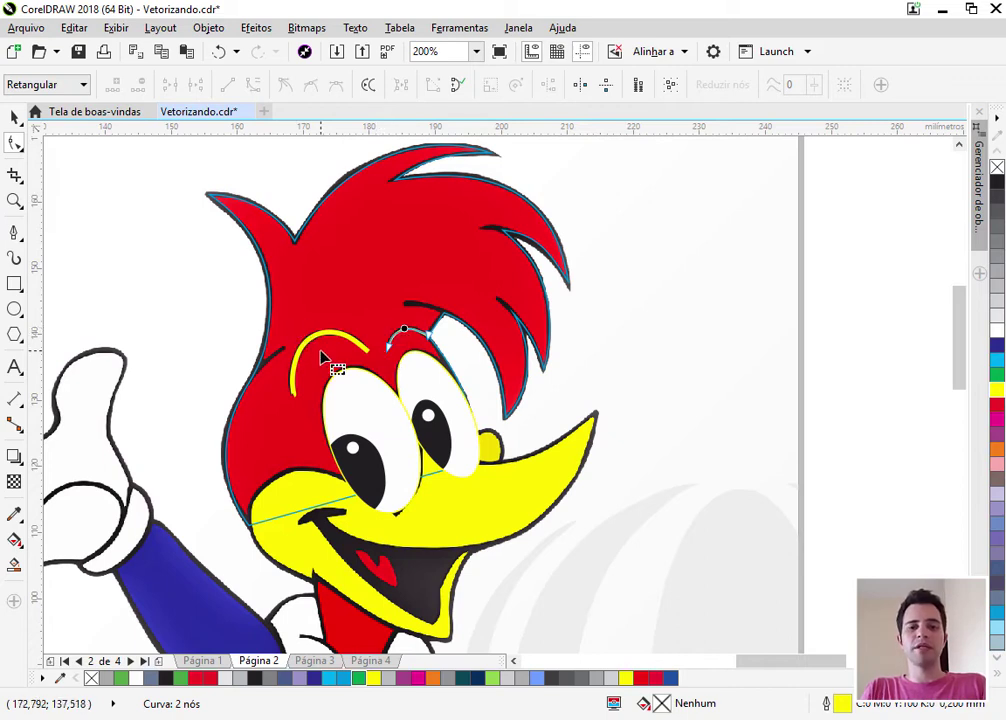
{"action": "left_click", "coordinate": [15, 233]}
{"action": "scroll", "coordinate": [514, 471], "scroll_direction": "up", "scroll_amount": 2}
{"action": "scroll", "coordinate": [485, 445], "scroll_direction": "up", "scroll_amount": 1}
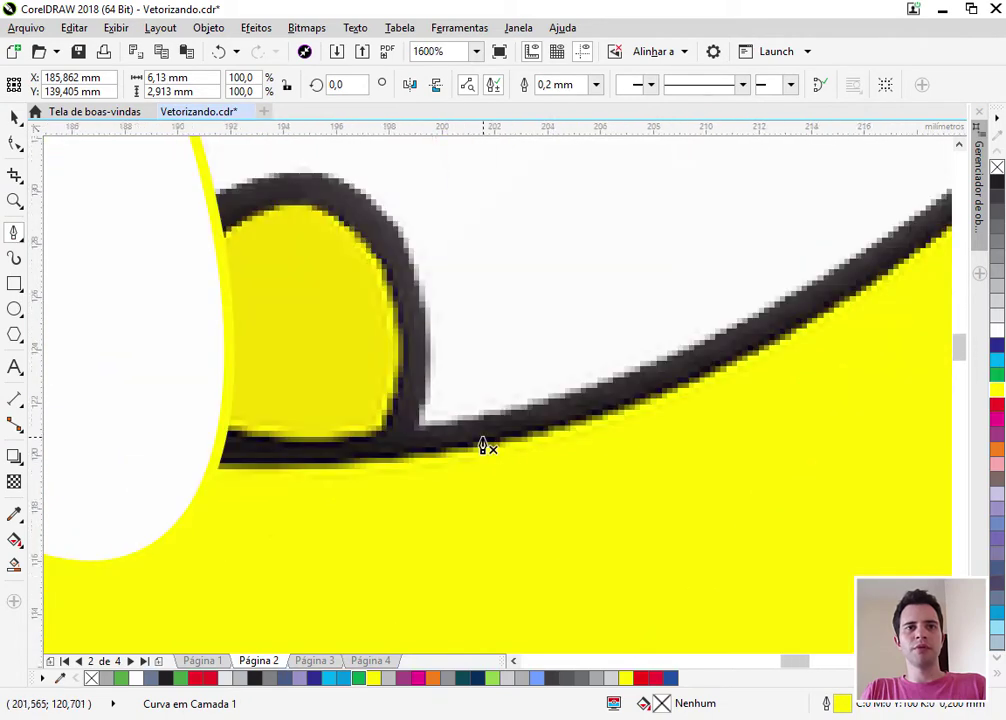
{"action": "scroll", "coordinate": [432, 442], "scroll_direction": "down", "scroll_amount": 1}
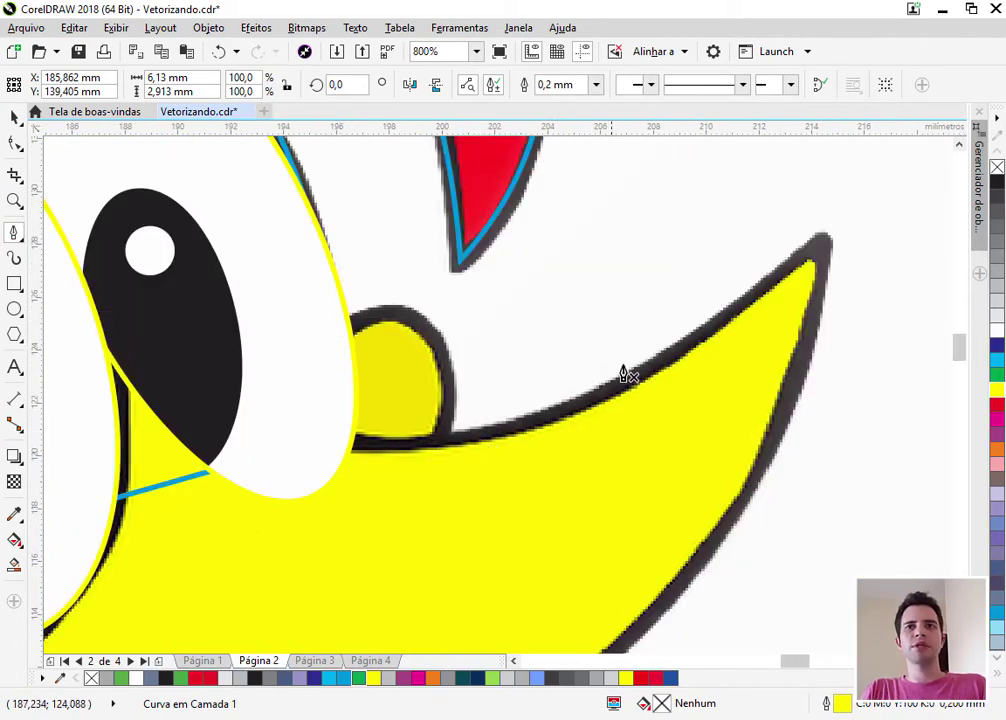
{"action": "scroll", "coordinate": [790, 303], "scroll_direction": "down", "scroll_amount": 1}
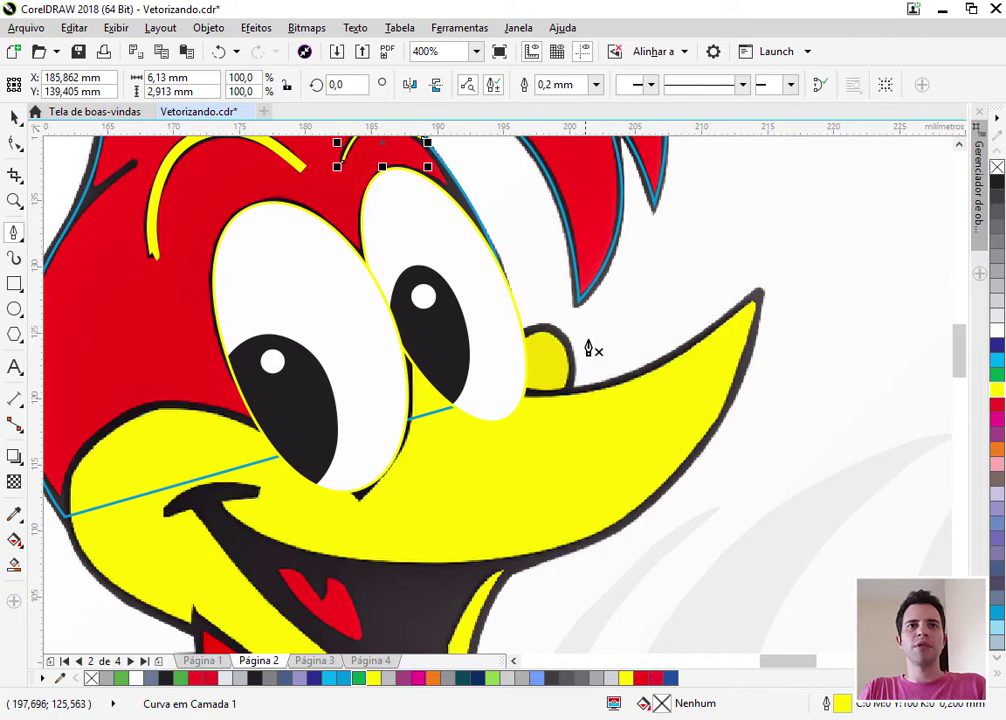
Remove the white fill from both eye outlines, then group them and send the group to the back, behind the bitmap
{"action": "key", "text": "space"}
{"action": "left_click", "coordinate": [444, 255]}
{"action": "left_click", "coordinate": [331, 272], "text": "shift"}
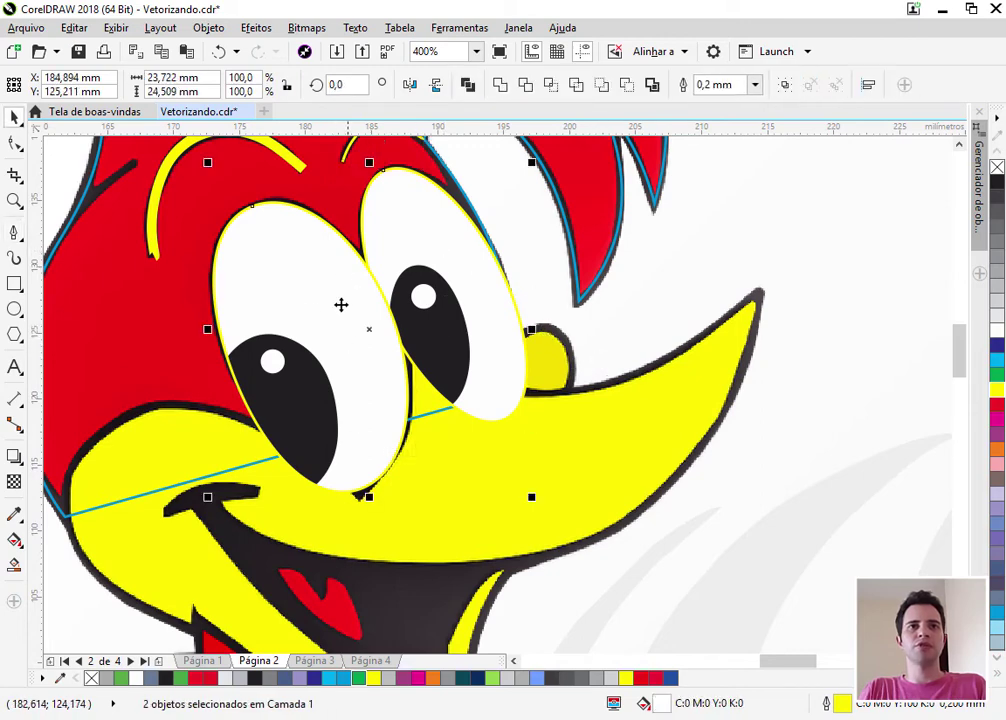
{"action": "left_click", "coordinate": [997, 168]}
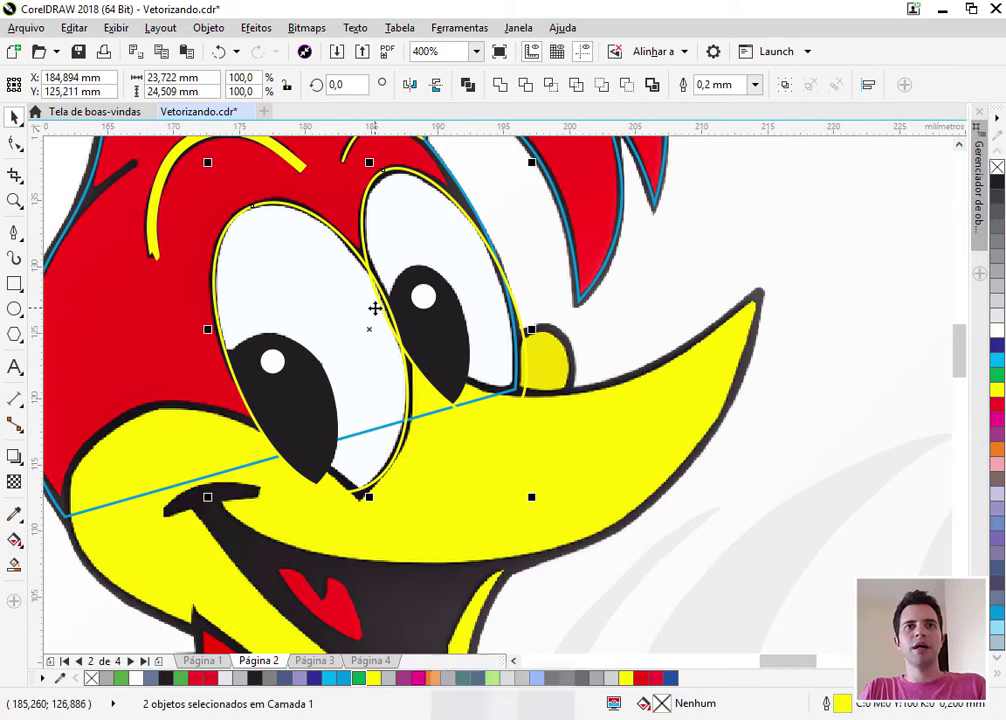
{"action": "key", "text": "ctrl+g"}
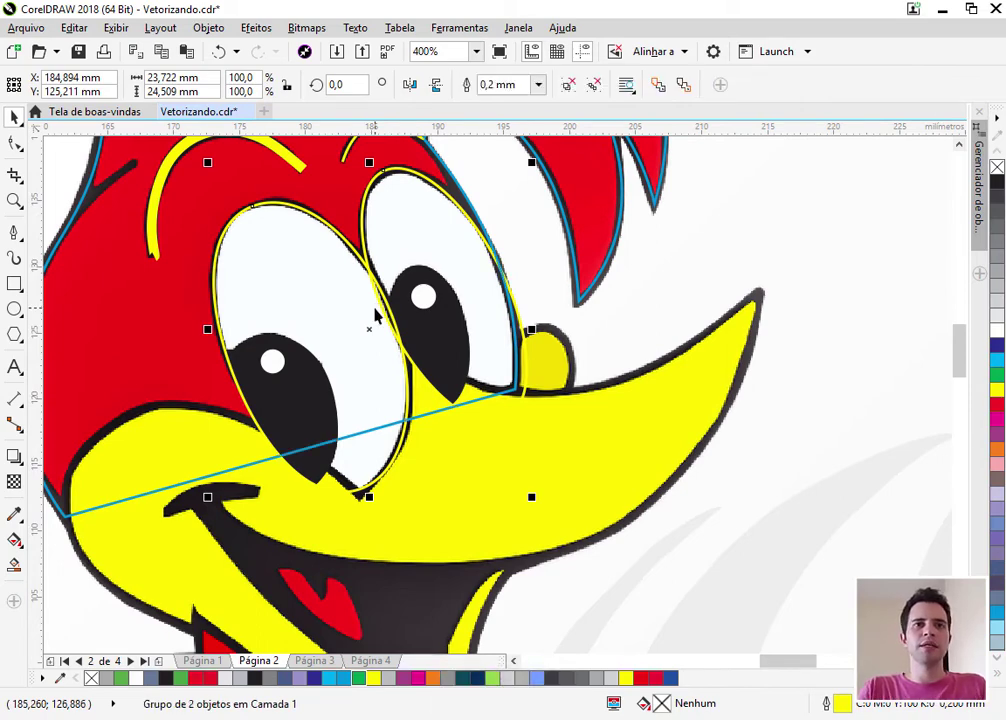
{"action": "key", "text": "shift+Page_Down"}
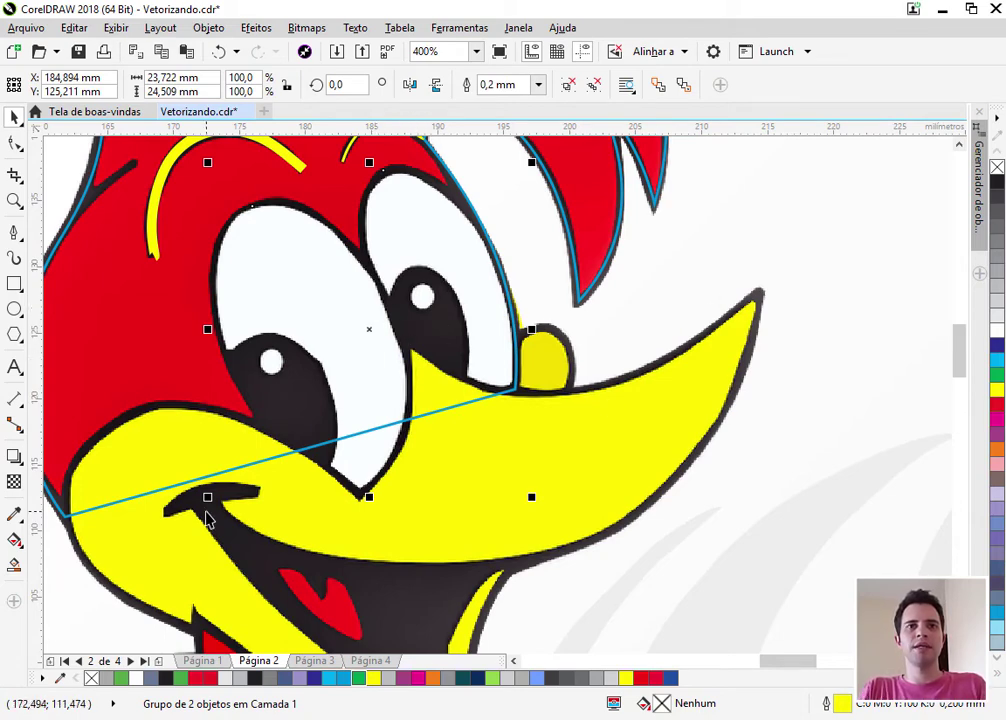
Trace the beak's upper edge with a Pen curve from the corner between the eyes to the beak tip, ending in a cusp
{"action": "left_click", "coordinate": [14, 233]}
{"action": "scroll", "coordinate": [420, 355], "scroll_direction": "up", "scroll_amount": 2}
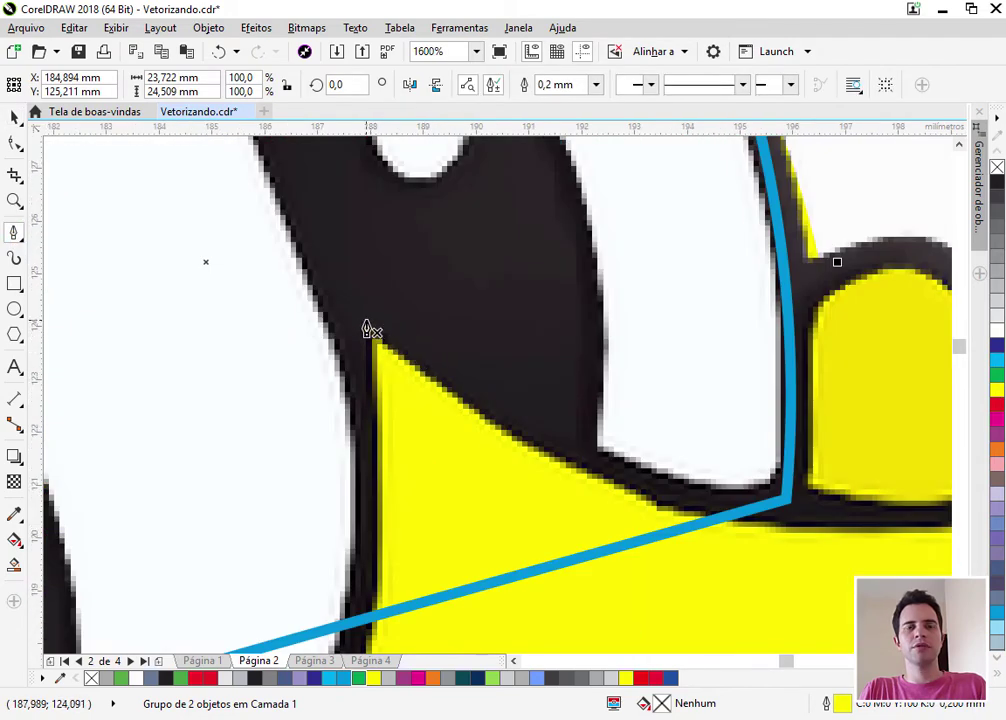
{"action": "left_click", "coordinate": [367, 327]}
{"action": "scroll", "coordinate": [340, 336], "scroll_direction": "down", "scroll_amount": 2}
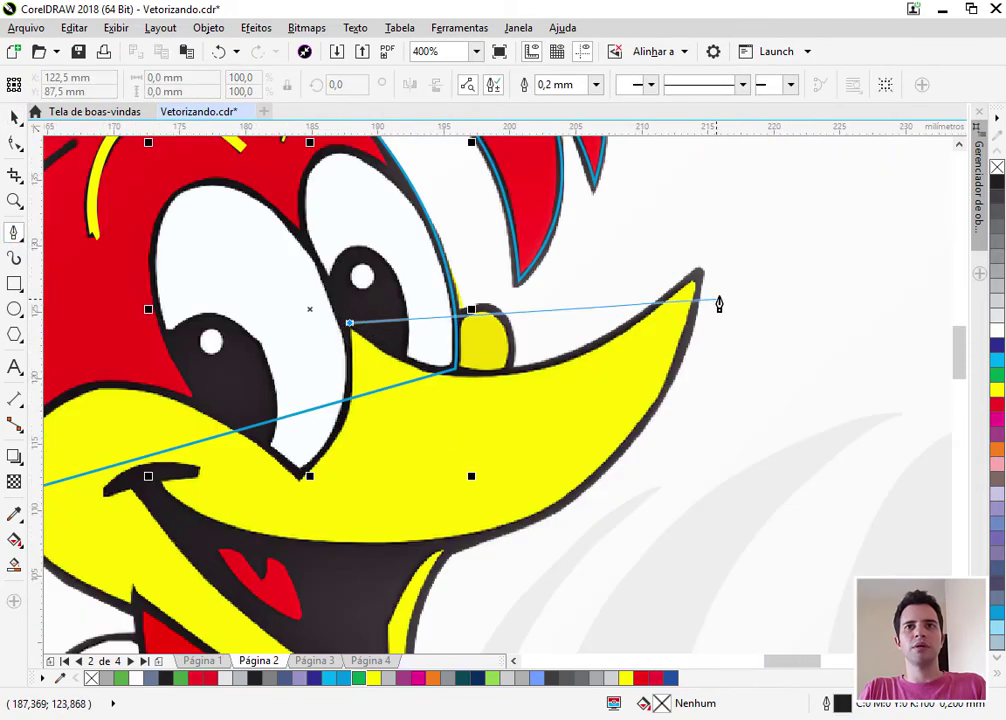
{"action": "left_click_drag", "start_coordinate": [697, 277], "coordinate": [897, 205]}
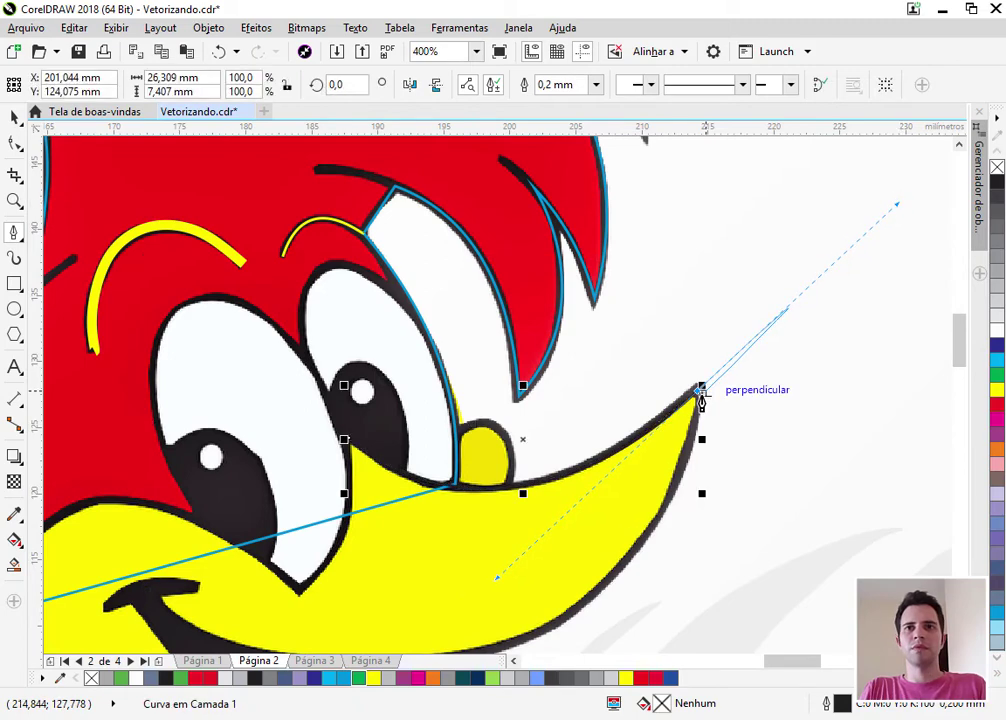
{"action": "left_click", "coordinate": [697, 391], "text": "alt"}
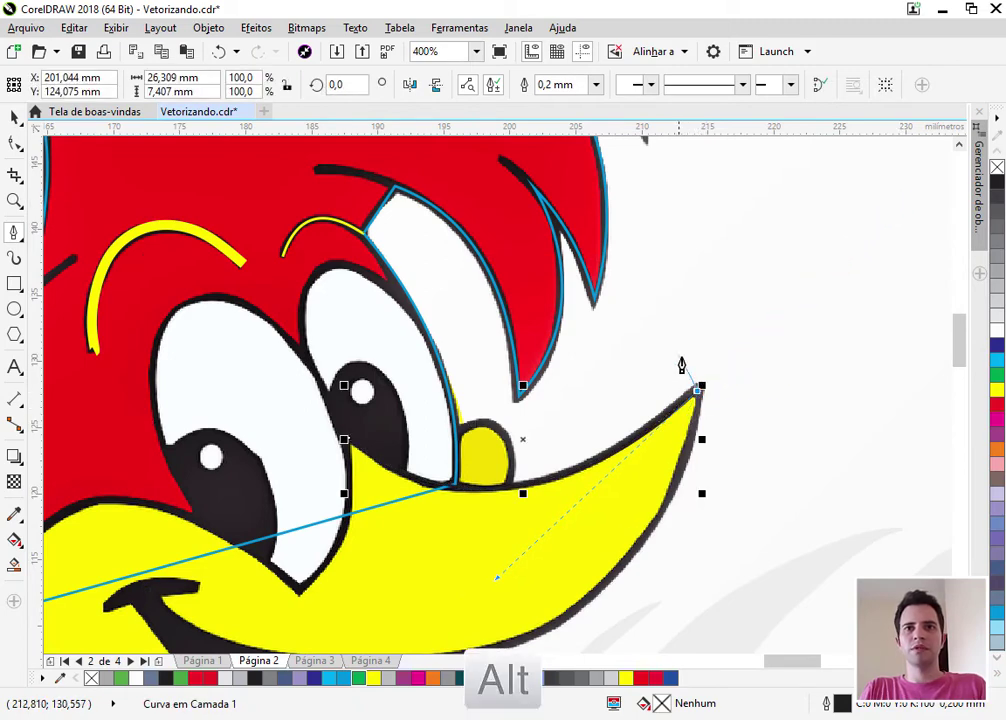
Continue the beak curve along the underside of the upper beak to the outer mouth corner, ending in a cusp
{"action": "scroll", "coordinate": [610, 305], "scroll_direction": "down", "scroll_amount": 2}
{"action": "scroll", "coordinate": [583, 387], "scroll_direction": "up", "scroll_amount": 2}
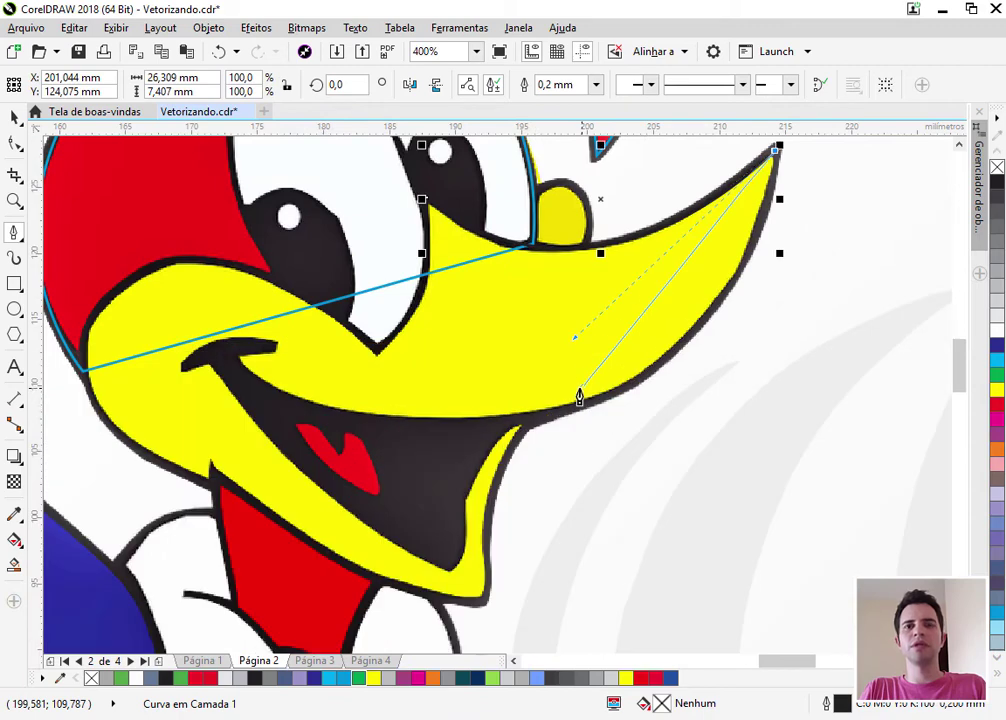
{"action": "left_click_drag", "start_coordinate": [530, 432], "coordinate": [293, 501]}
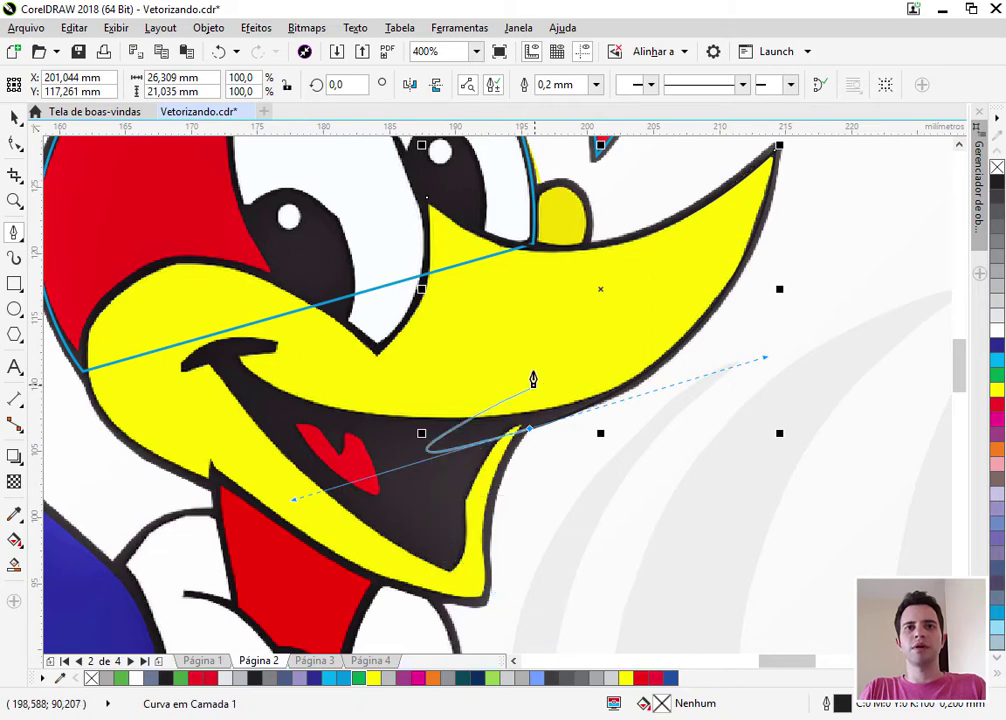
{"action": "key", "text": "alt"}
{"action": "left_click", "coordinate": [530, 433], "text": "alt"}
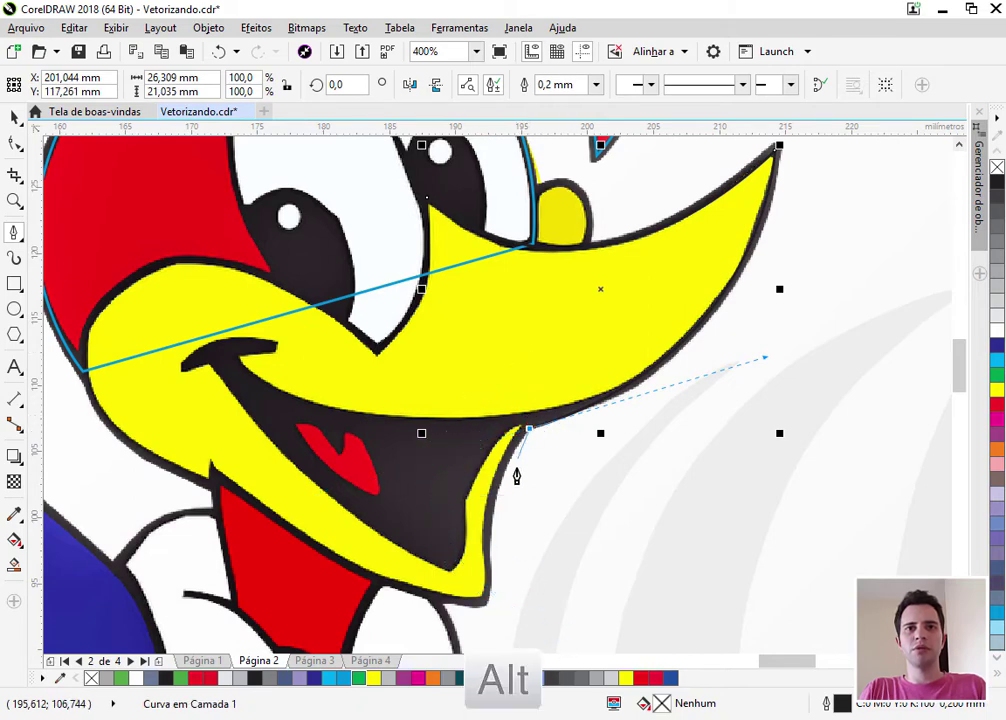
Continue the curve down and around the rounded tip of the lower beak, and color its outline red
{"action": "left_click_drag", "start_coordinate": [488, 559], "coordinate": [497, 645]}
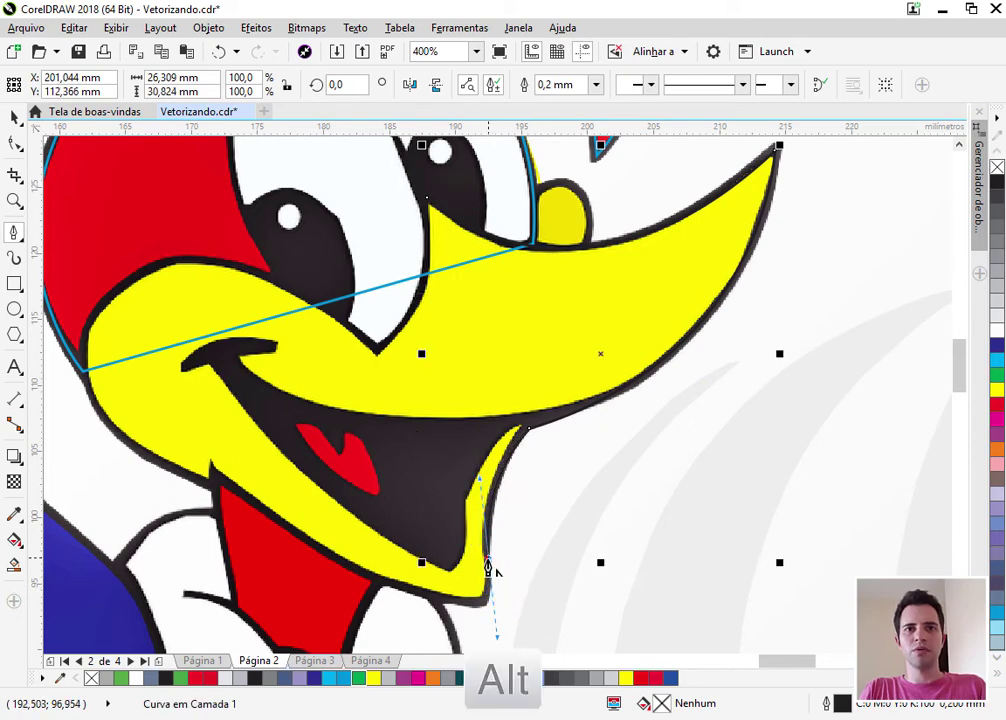
{"action": "scroll", "coordinate": [494, 571], "scroll_direction": "up", "scroll_amount": 3}
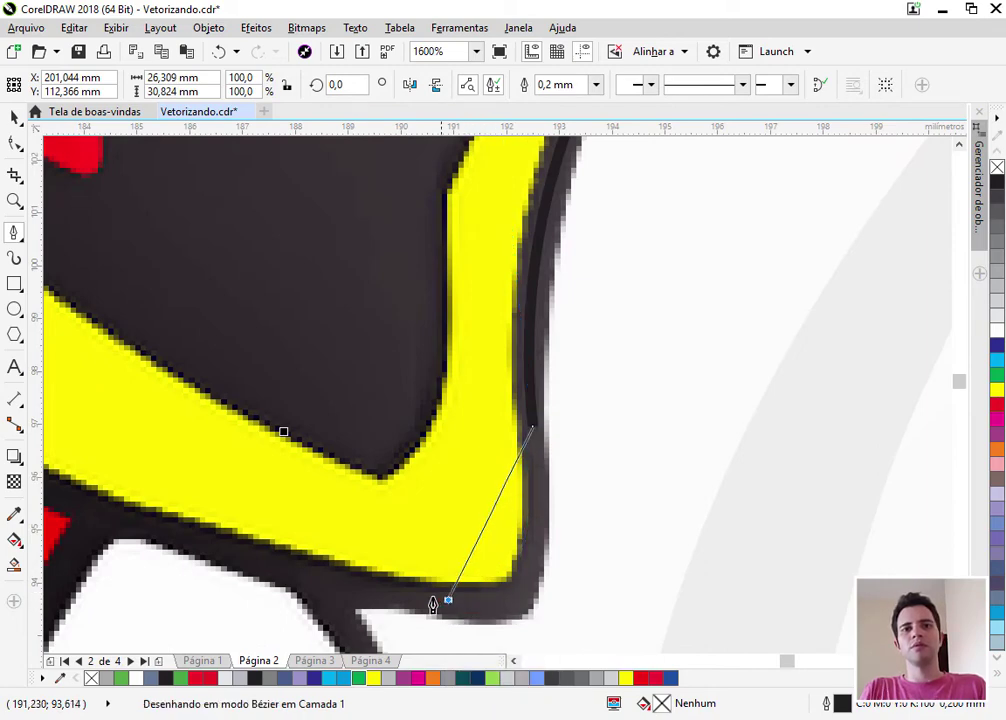
{"action": "left_click_drag", "start_coordinate": [390, 587], "coordinate": [198, 497]}
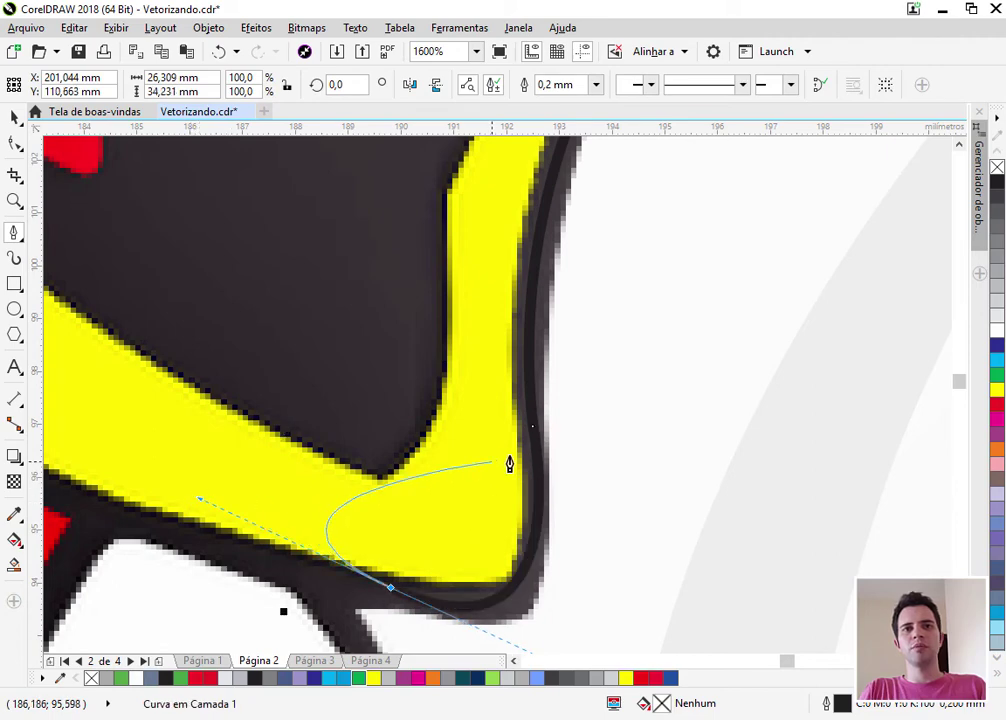
{"action": "right_click", "coordinate": [996, 392]}
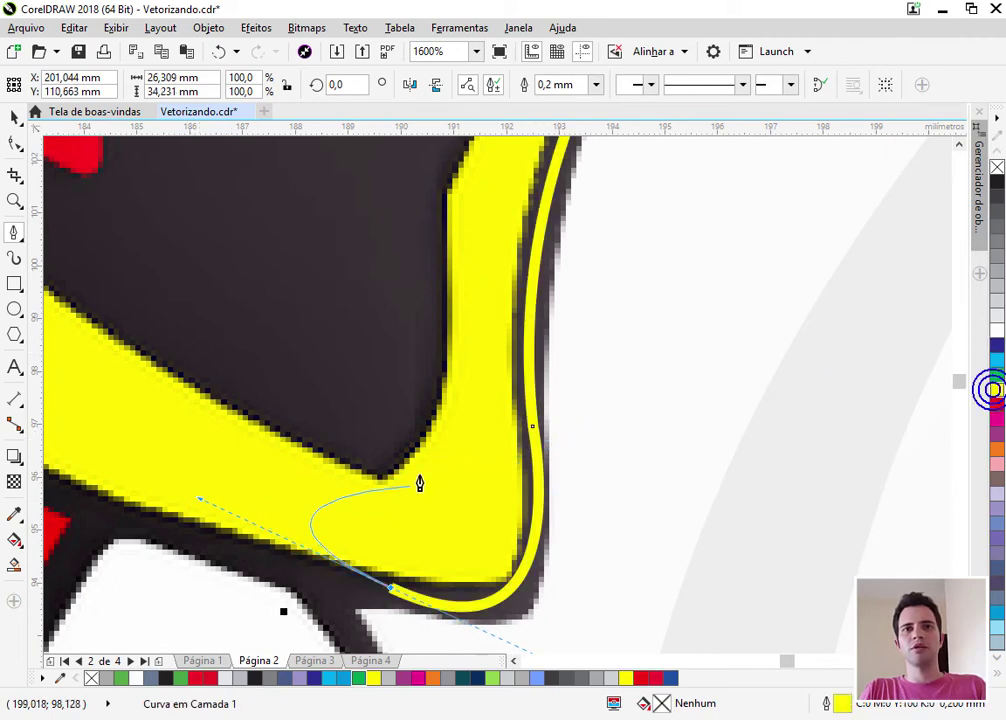
{"action": "right_click", "coordinate": [996, 408]}
Extend the curve along the lower beak's bottom edge to the notch above the red neck, adding a short vertical segment there
{"action": "scroll", "coordinate": [261, 512], "scroll_direction": "down", "scroll_amount": 2}
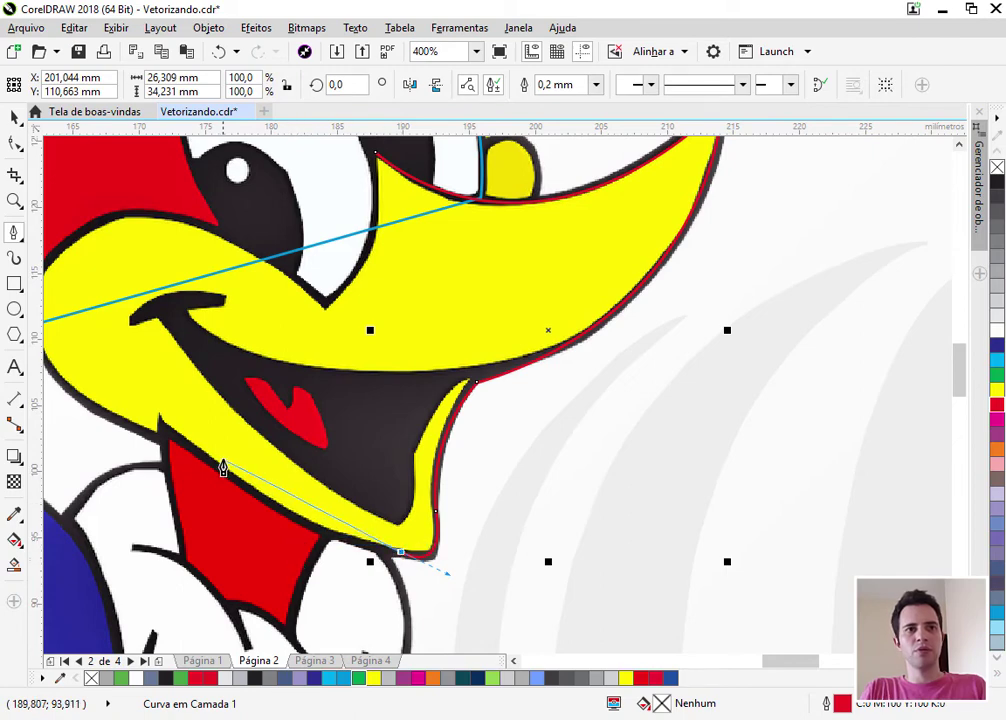
{"action": "scroll", "coordinate": [234, 484], "scroll_direction": "up", "scroll_amount": 1}
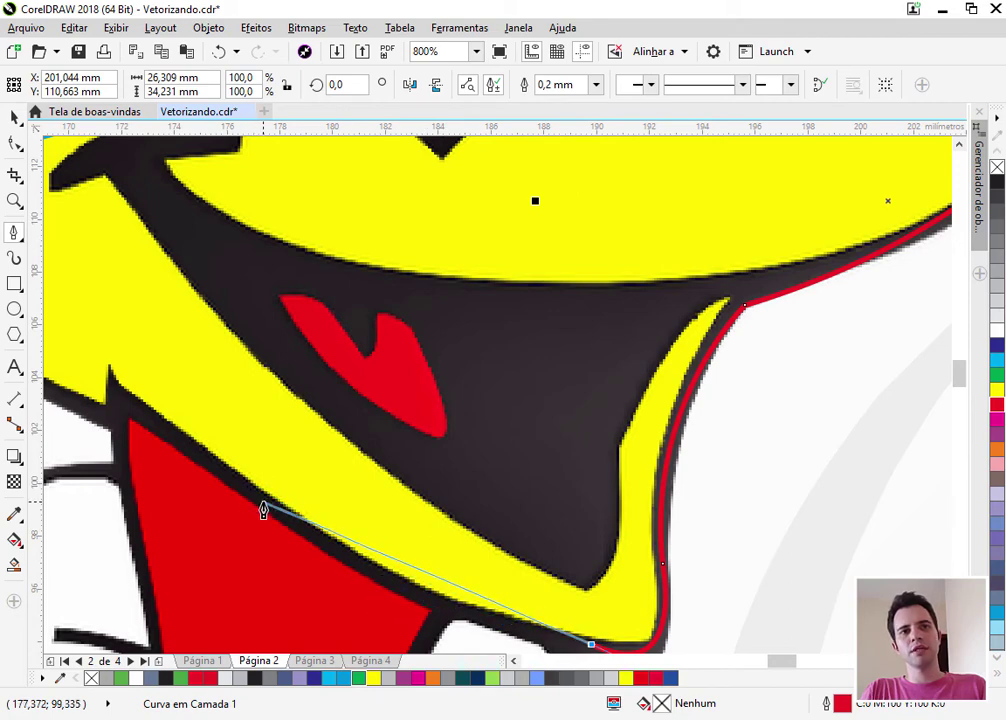
{"action": "left_click_drag", "start_coordinate": [262, 502], "coordinate": [124, 394]}
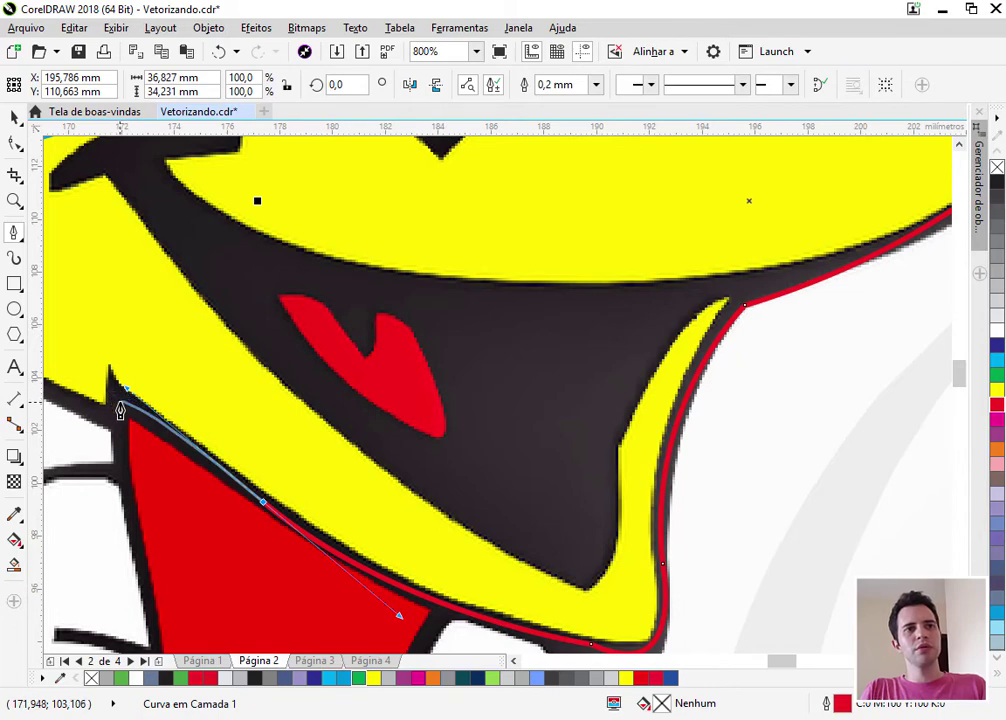
{"action": "left_click", "coordinate": [117, 398]}
{"action": "scroll", "coordinate": [134, 420], "scroll_direction": "down", "scroll_amount": 1}
{"action": "scroll", "coordinate": [134, 428], "scroll_direction": "down", "scroll_amount": 1}
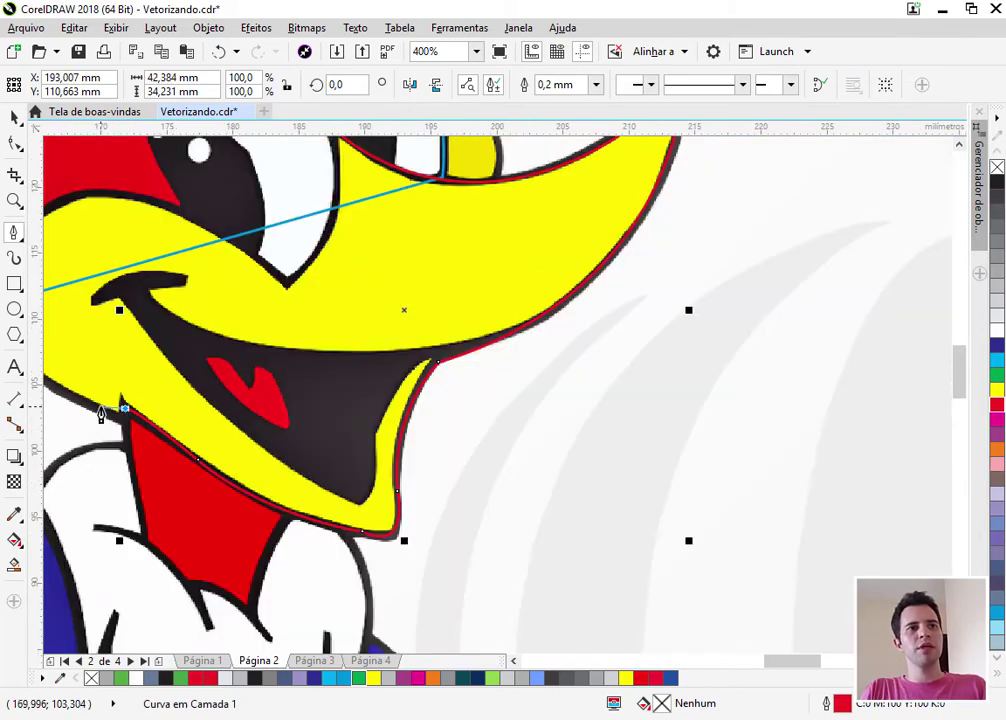
{"action": "scroll", "coordinate": [124, 409], "scroll_direction": "up", "scroll_amount": 3}
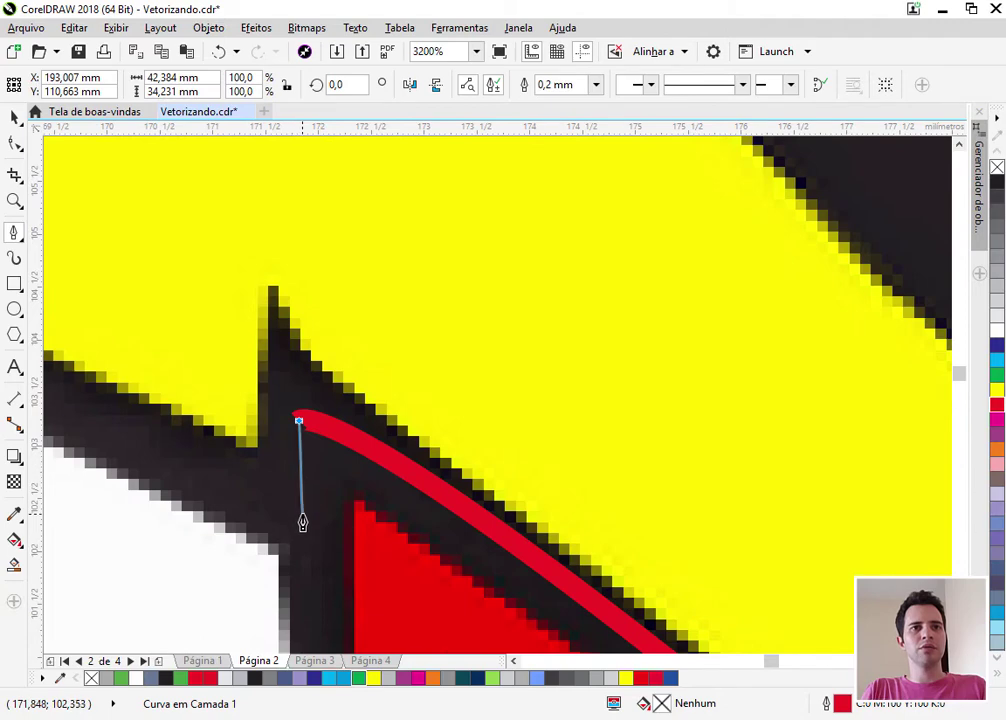
{"action": "scroll", "coordinate": [301, 525], "scroll_direction": "down", "scroll_amount": 3}
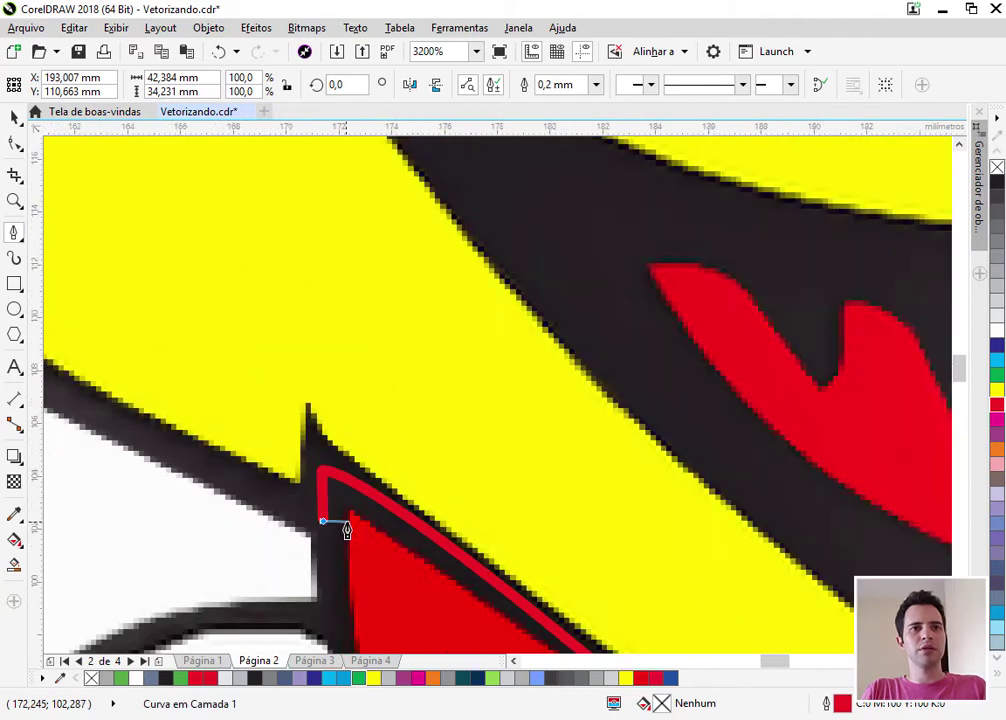
Continue the curve around the yellow cheek and over its top to the V-shaped point below the left eye, ending in a cusp
{"action": "scroll", "coordinate": [221, 441], "scroll_direction": "up", "scroll_amount": 1}
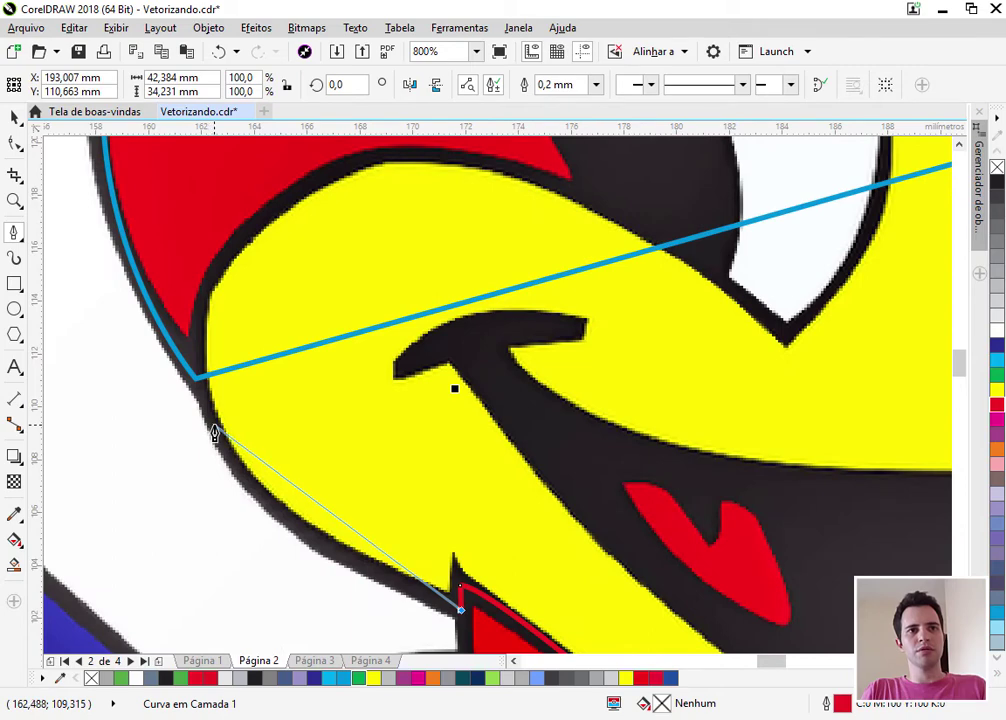
{"action": "left_click_drag", "start_coordinate": [214, 430], "coordinate": [128, 282]}
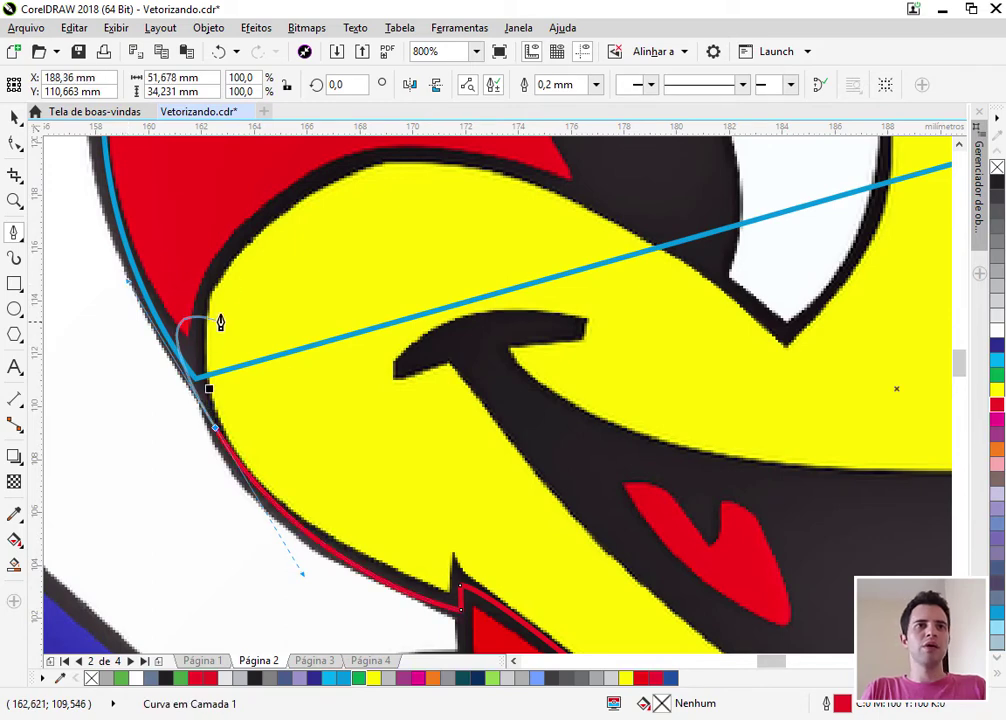
{"action": "left_click", "coordinate": [344, 168]}
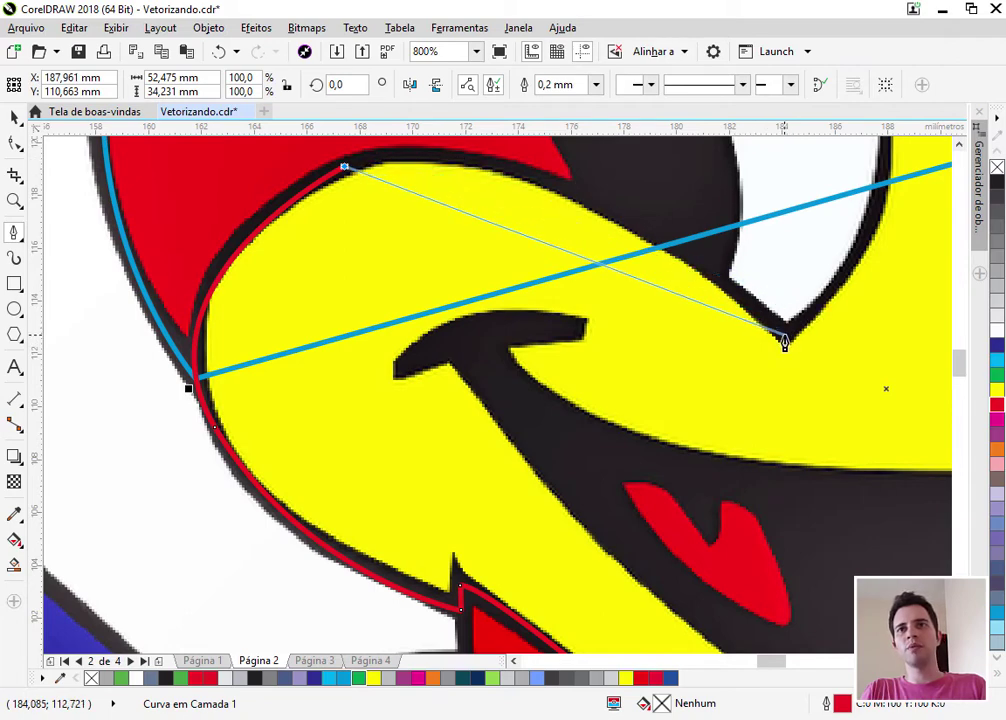
{"action": "left_click_drag", "start_coordinate": [785, 341], "coordinate": [871, 561]}
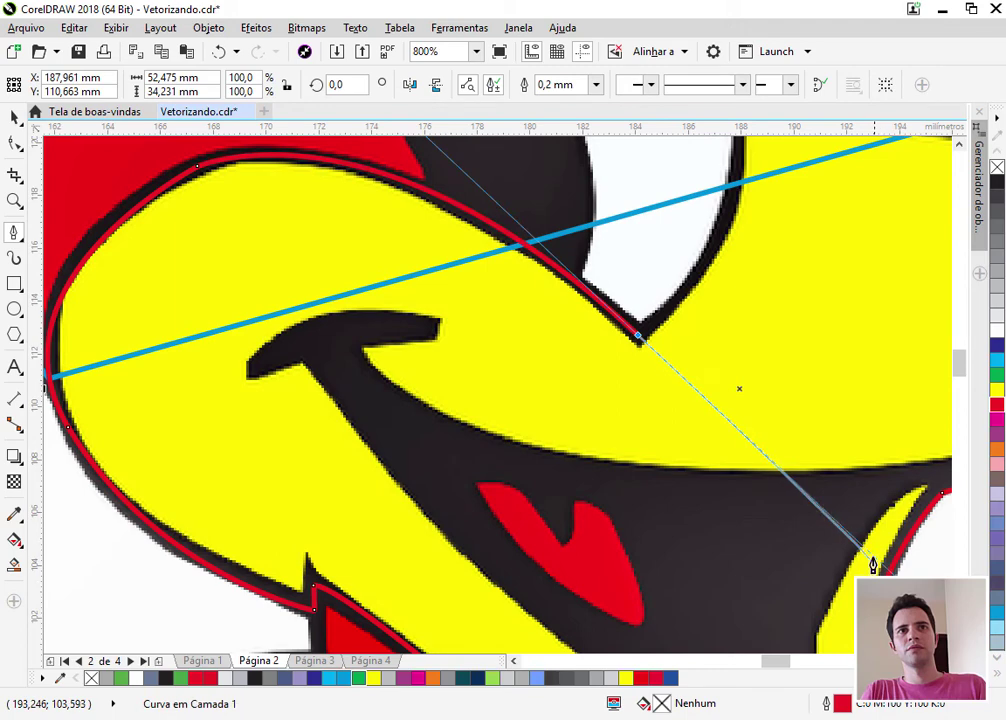
{"action": "left_click", "coordinate": [638, 336], "text": "alt"}
Close the beak outline, about 52.5 mm by 34.2 mm, with a straight segment to its starting corner between the eyes
{"action": "scroll", "coordinate": [605, 487], "scroll_direction": "down", "scroll_amount": 1}
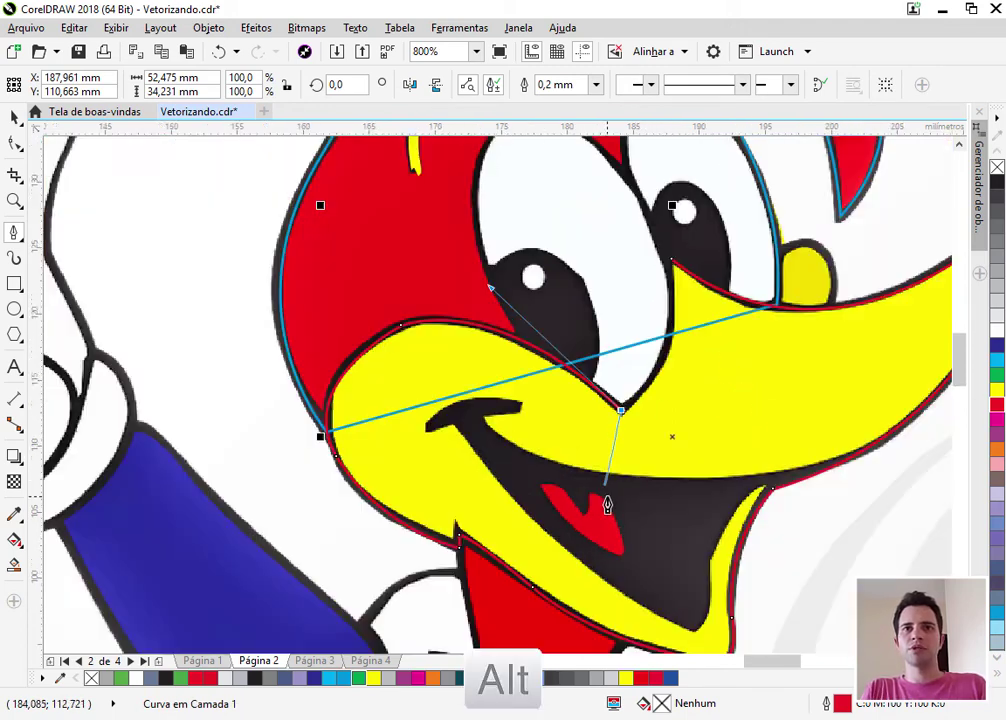
{"action": "scroll", "coordinate": [659, 322], "scroll_direction": "up", "scroll_amount": 2}
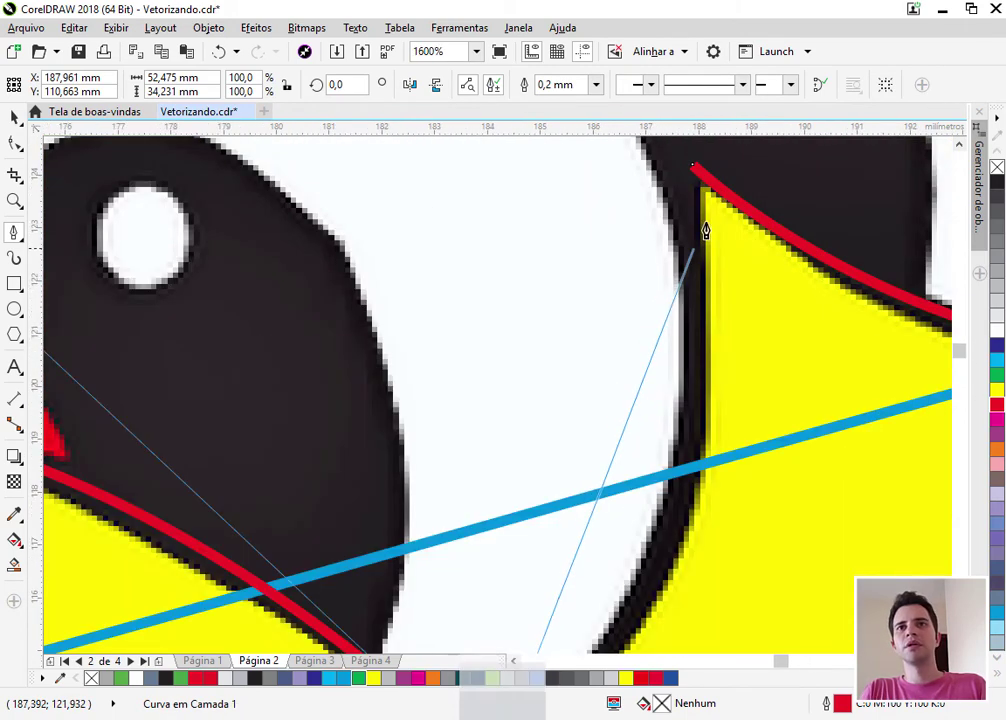
{"action": "left_click", "coordinate": [692, 170]}
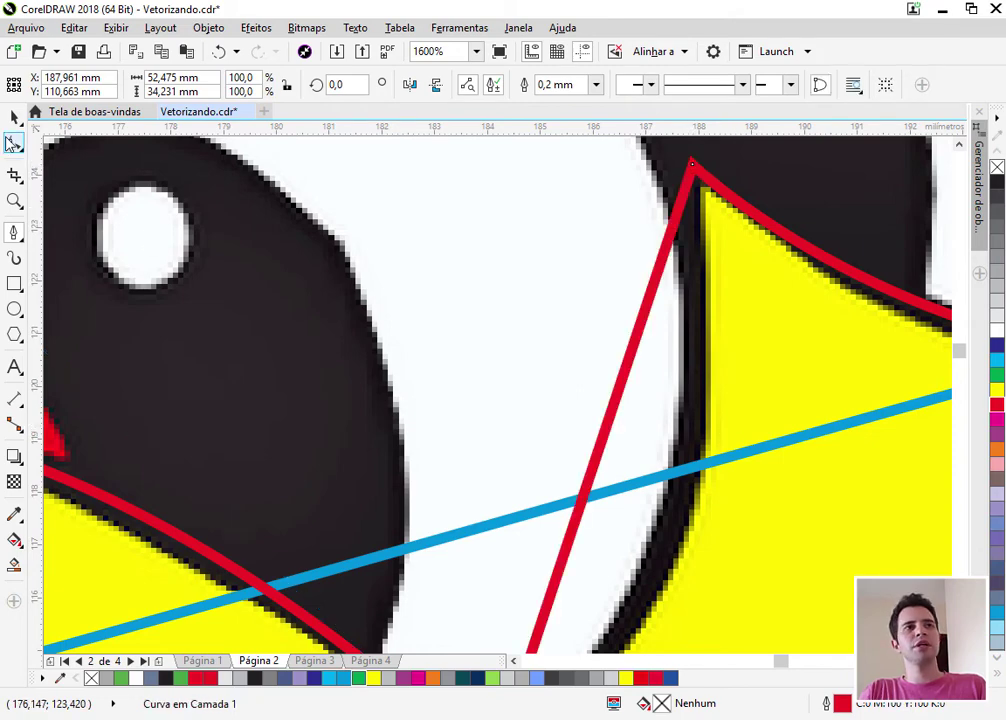
Convert the closing straight segment to a curve and bend it along the black edge beside the left eye
{"action": "left_click", "coordinate": [12, 143]}
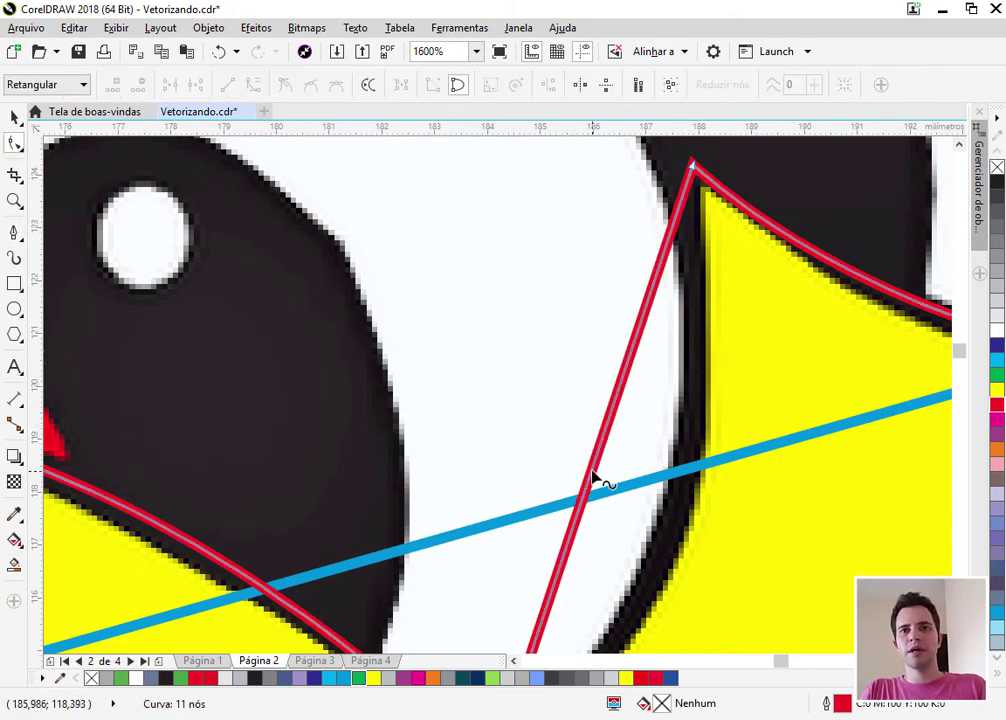
{"action": "scroll", "coordinate": [452, 308], "scroll_direction": "down", "scroll_amount": 1}
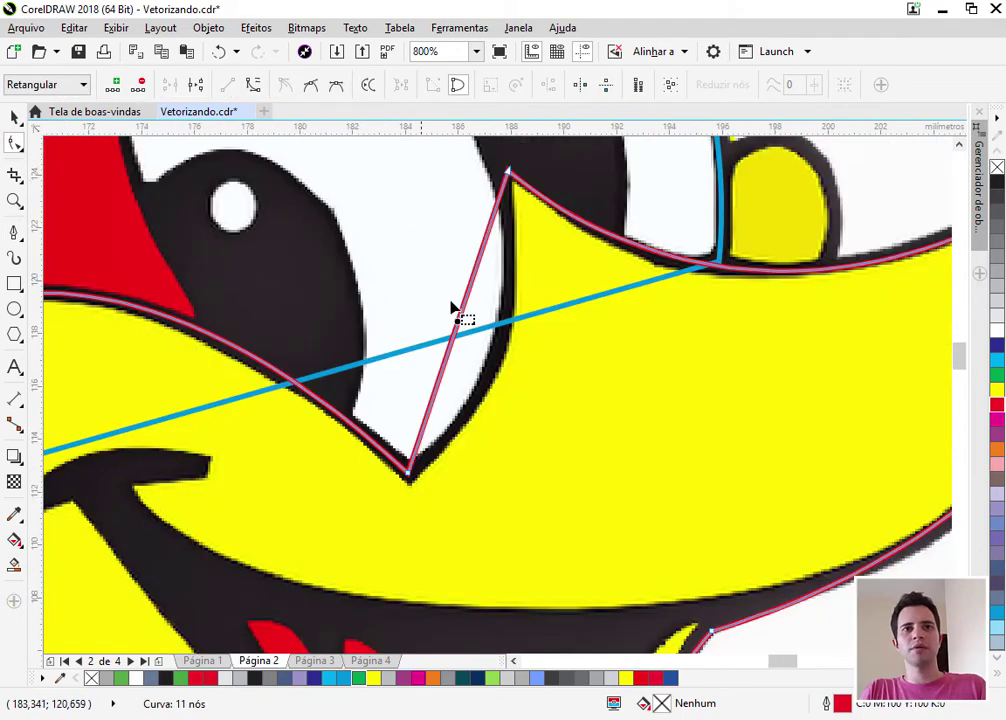
{"action": "left_click", "coordinate": [254, 86]}
{"action": "left_click_drag", "start_coordinate": [440, 376], "coordinate": [556, 342]}
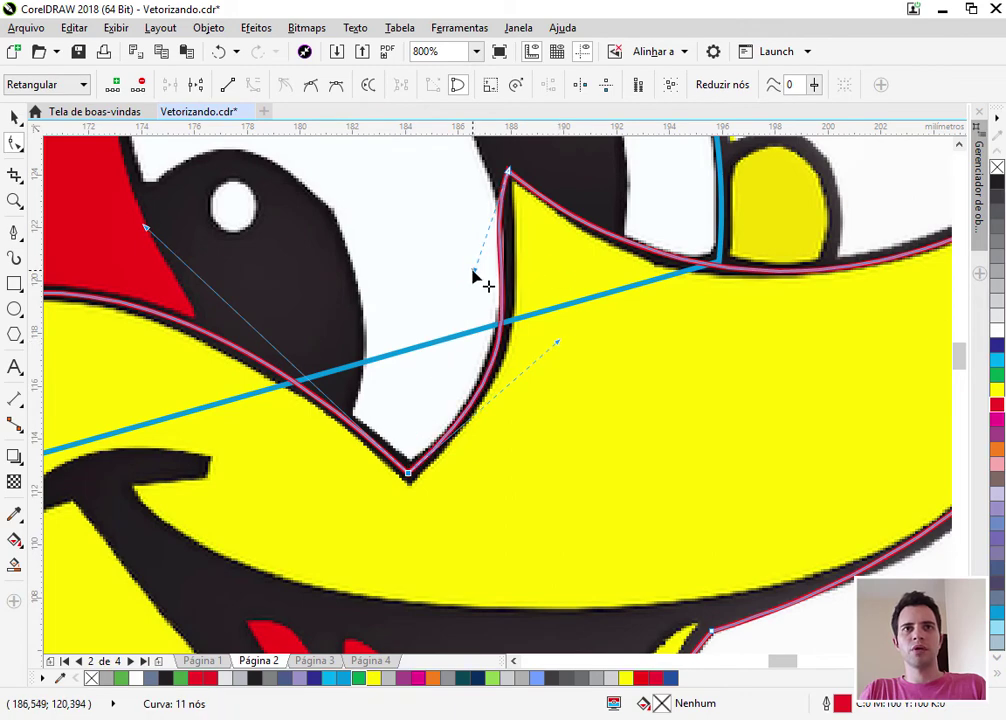
{"action": "left_click_drag", "start_coordinate": [473, 271], "coordinate": [496, 272]}
{"action": "scroll", "coordinate": [473, 430], "scroll_direction": "down", "scroll_amount": 1}
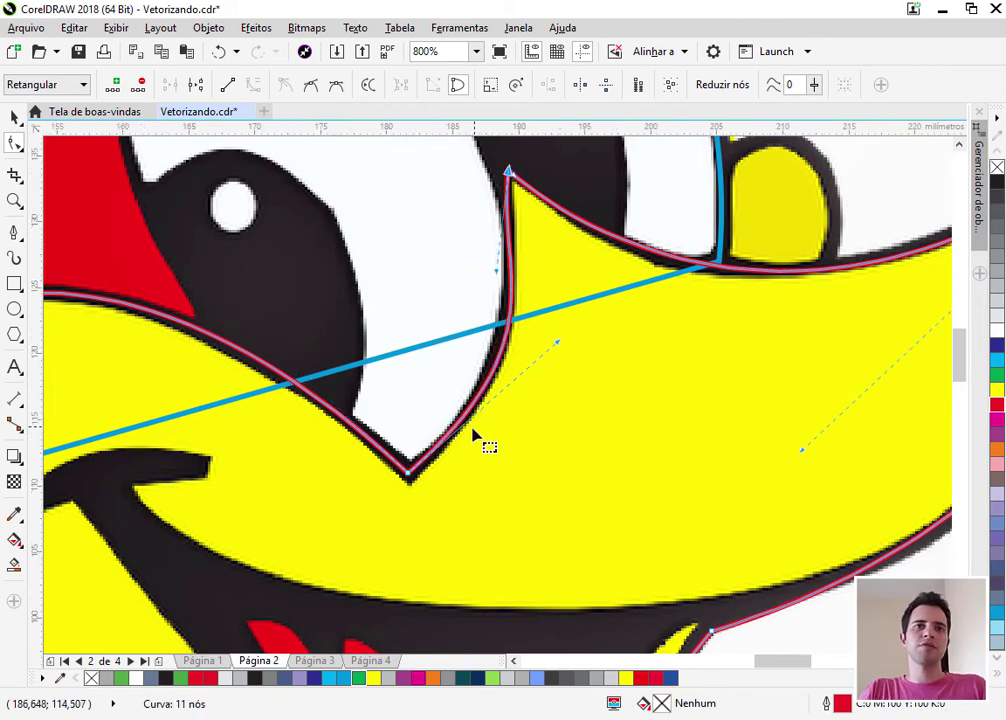
{"action": "scroll", "coordinate": [476, 436], "scroll_direction": "down", "scroll_amount": 1}
{"action": "scroll", "coordinate": [212, 341], "scroll_direction": "up", "scroll_amount": 2}
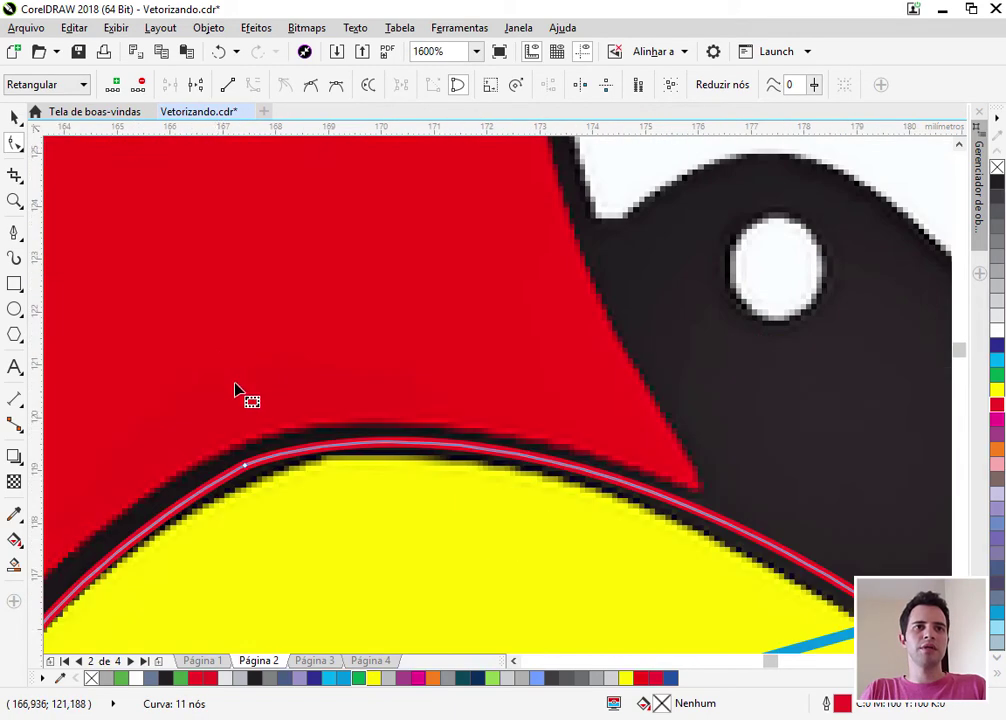
Add a node on the red beak outline just right of the upper cheek bend and shift it slightly onto the black line
{"action": "scroll", "coordinate": [321, 420], "scroll_direction": "down", "scroll_amount": 1}
{"action": "scroll", "coordinate": [395, 433], "scroll_direction": "up", "scroll_amount": 1}
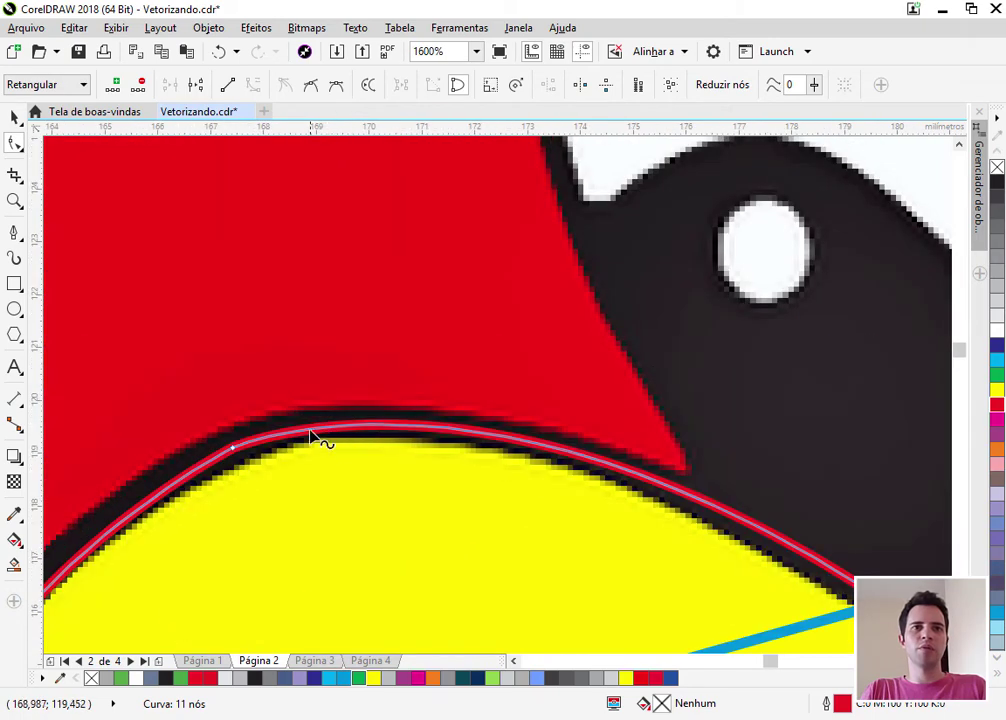
{"action": "scroll", "coordinate": [312, 437], "scroll_direction": "down", "scroll_amount": 1}
{"action": "scroll", "coordinate": [305, 422], "scroll_direction": "up", "scroll_amount": 2}
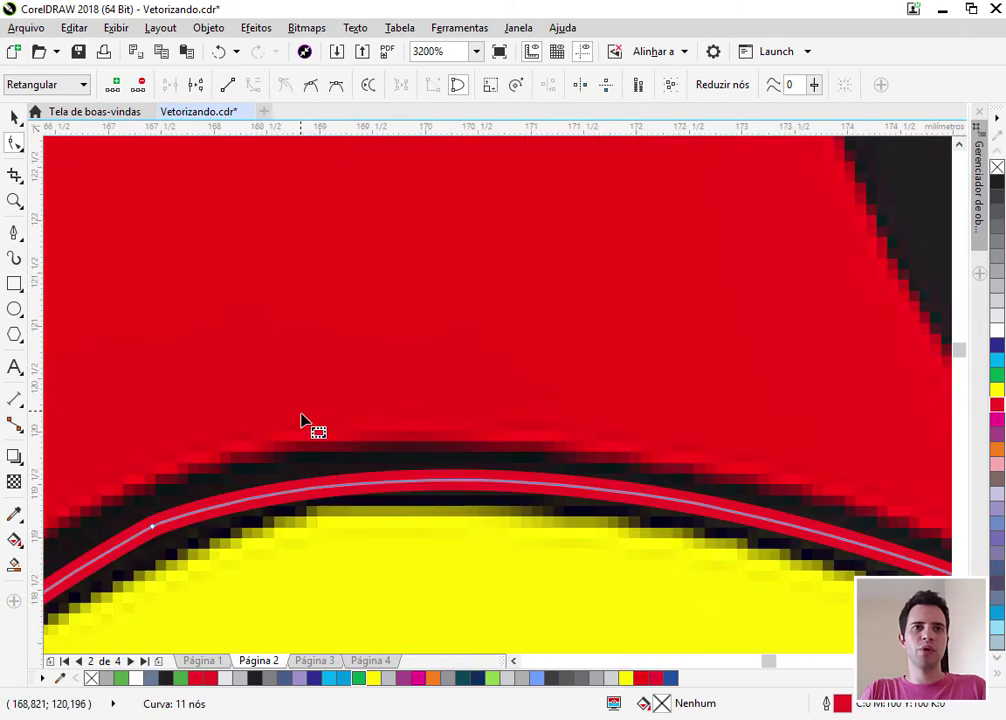
{"action": "double_click", "coordinate": [352, 486]}
{"action": "scroll", "coordinate": [352, 486], "scroll_direction": "up", "scroll_amount": 1}
{"action": "left_click_drag", "start_coordinate": [352, 485], "coordinate": [349, 474]}
{"action": "scroll", "coordinate": [400, 469], "scroll_direction": "down", "scroll_amount": 4}
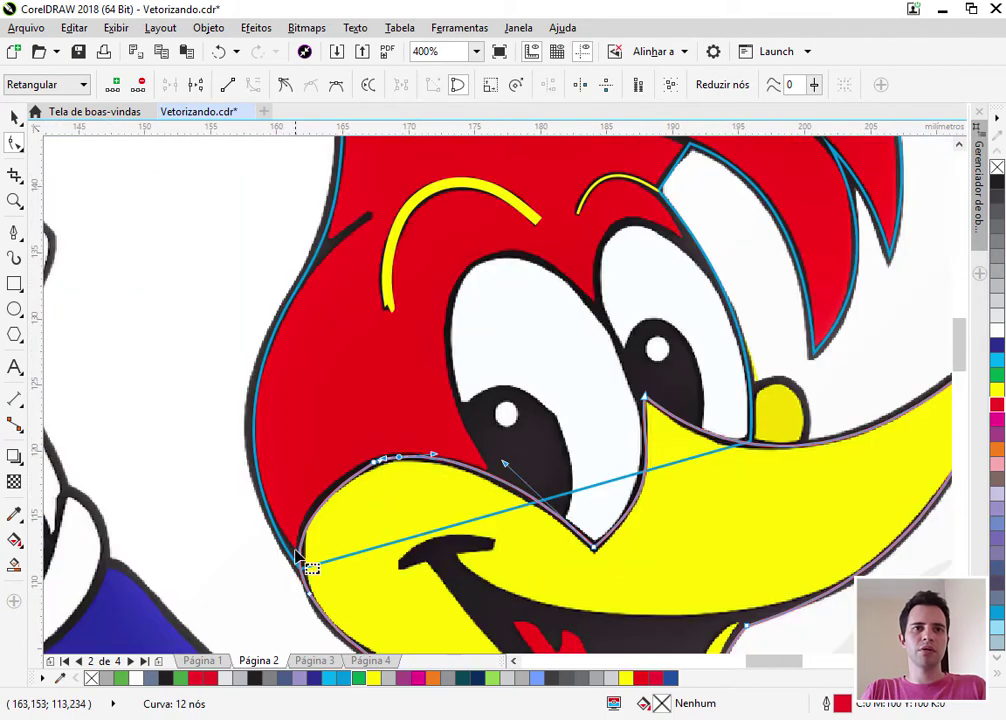
Add a node on the upper-left cheek curve of the beak outline and move it up to the middle of the black line
{"action": "scroll", "coordinate": [299, 557], "scroll_direction": "up", "scroll_amount": 2}
{"action": "scroll", "coordinate": [381, 524], "scroll_direction": "down", "scroll_amount": 1}
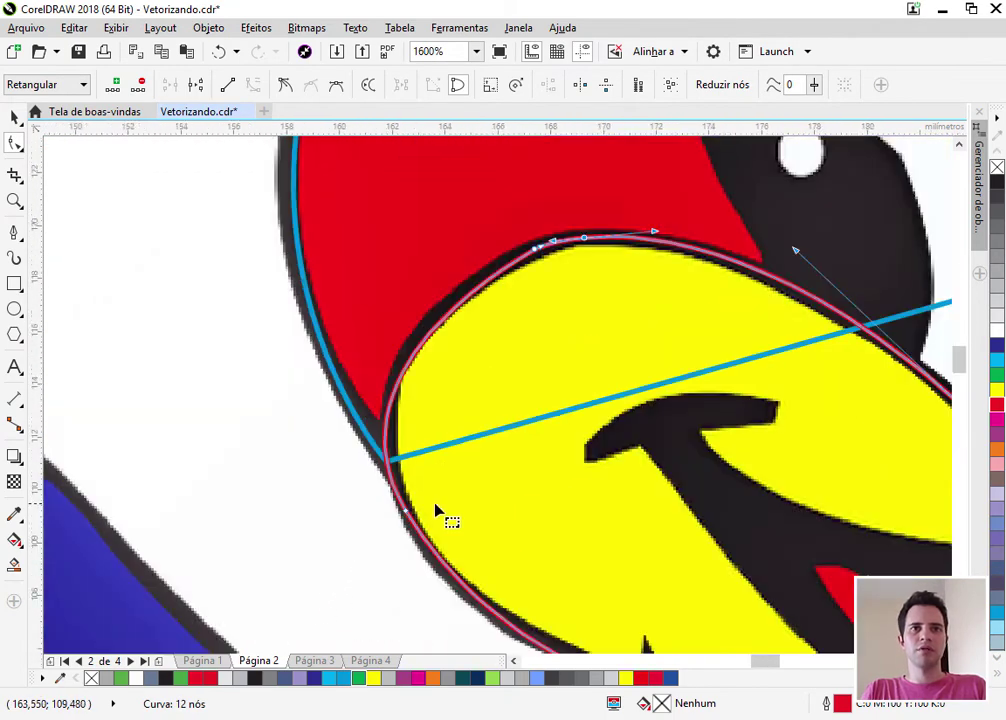
{"action": "scroll", "coordinate": [410, 366], "scroll_direction": "up", "scroll_amount": 2}
{"action": "double_click", "coordinate": [403, 371]}
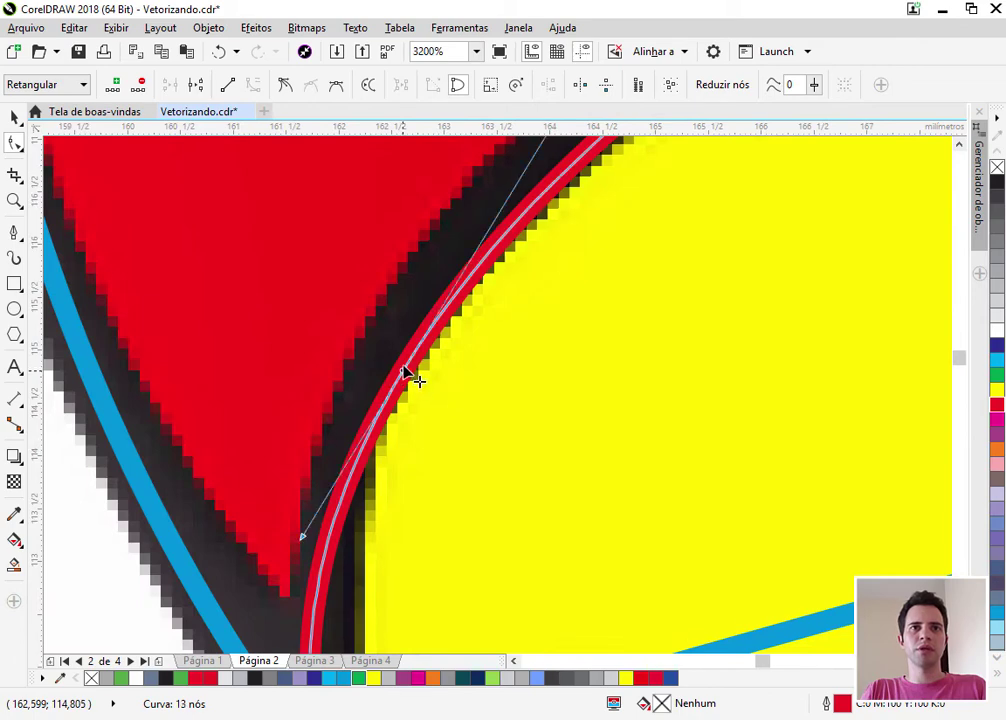
{"action": "left_click_drag", "start_coordinate": [403, 373], "coordinate": [420, 308]}
{"action": "scroll", "coordinate": [425, 320], "scroll_direction": "down", "scroll_amount": 2}
{"action": "scroll", "coordinate": [398, 410], "scroll_direction": "up", "scroll_amount": 1}
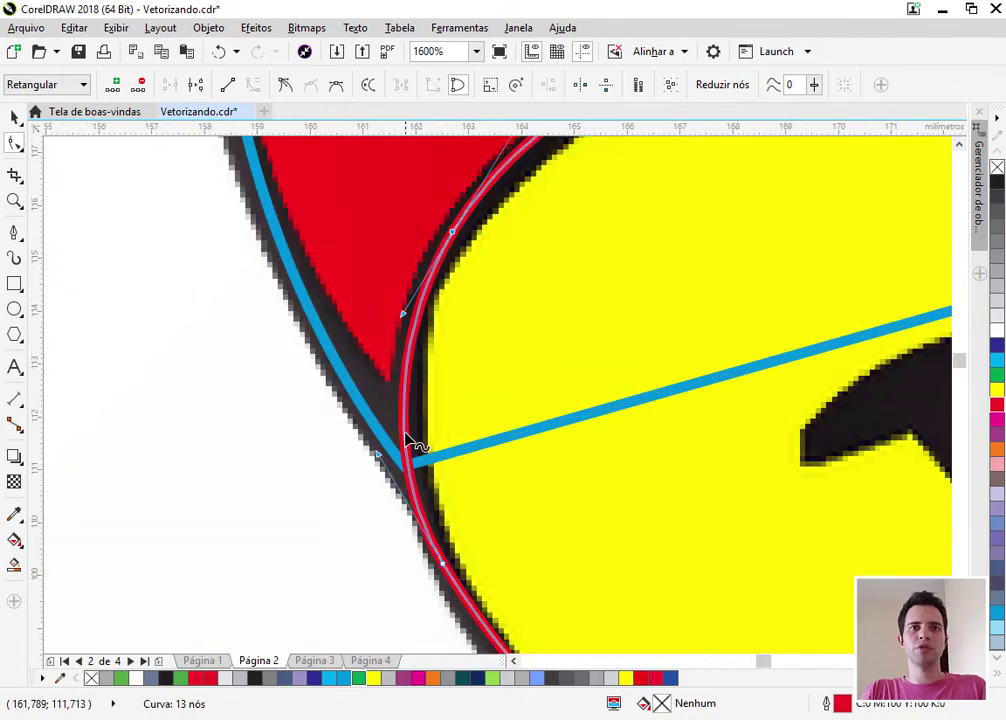
{"action": "scroll", "coordinate": [410, 441], "scroll_direction": "up", "scroll_amount": 1}
{"action": "left_click_drag", "start_coordinate": [351, 478], "coordinate": [381, 423]}
{"action": "scroll", "coordinate": [405, 398], "scroll_direction": "down", "scroll_amount": 2}
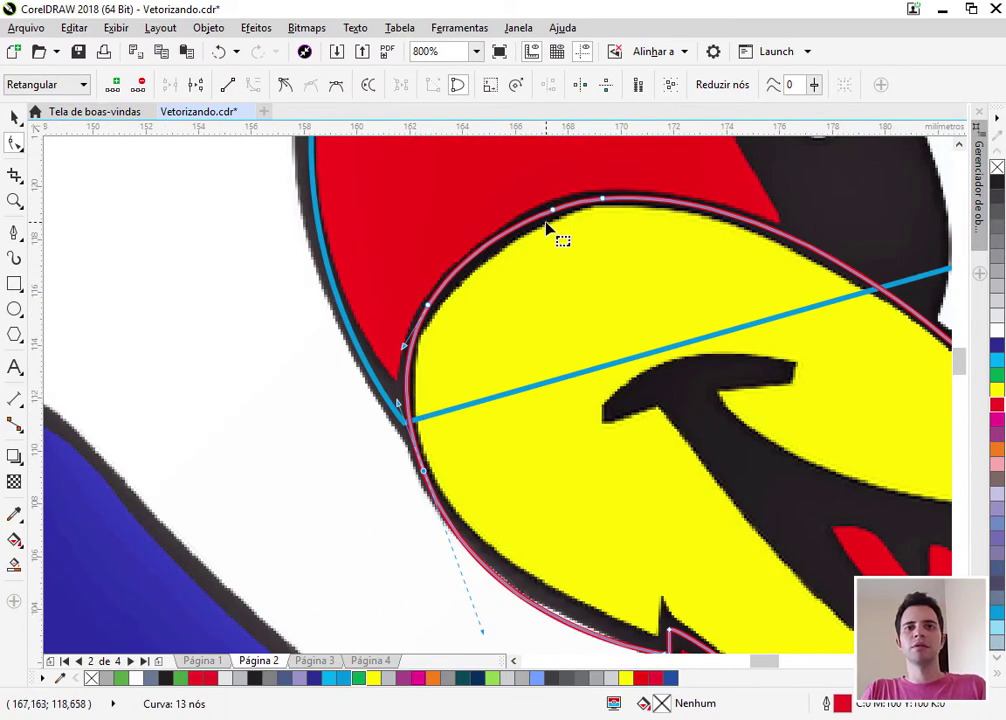
{"action": "scroll", "coordinate": [446, 398], "scroll_direction": "down", "scroll_amount": 1}
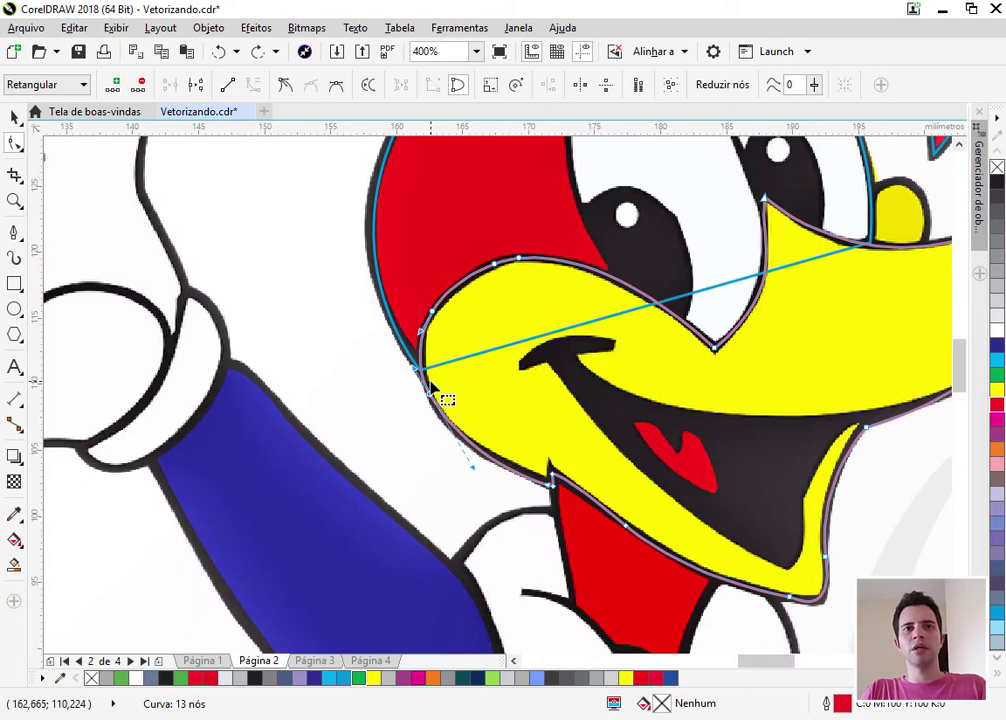
Convert the lower cheek and jaw-notch nodes to cusps, and adjust the cheek node's upper handle to follow the black line
{"action": "left_click_drag", "start_coordinate": [480, 421], "coordinate": [578, 512]}
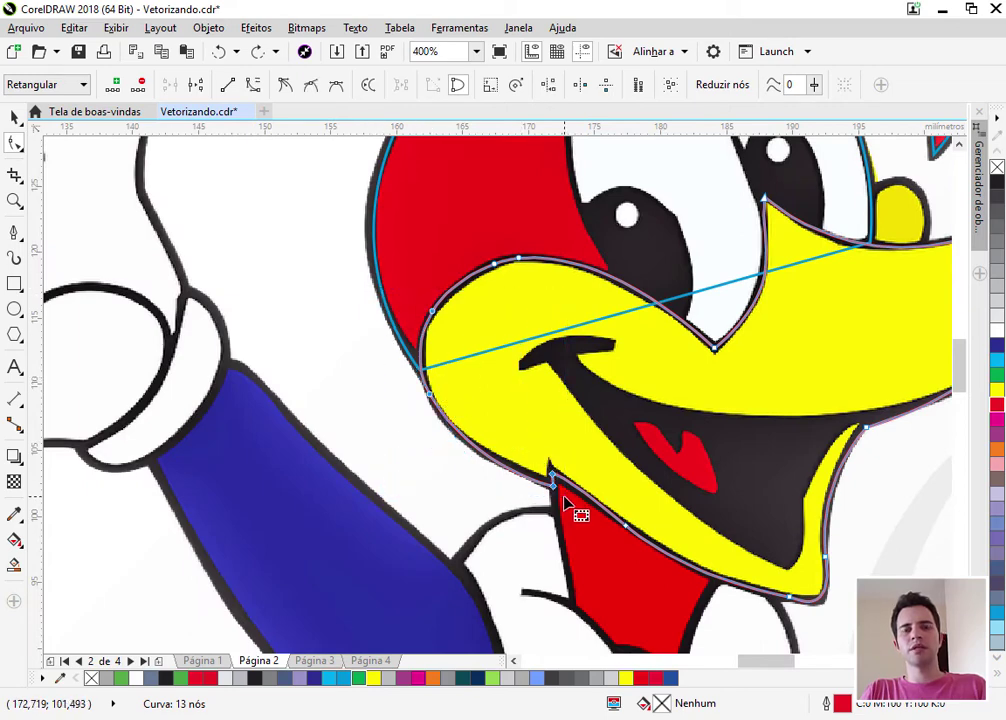
{"action": "left_click", "coordinate": [285, 88]}
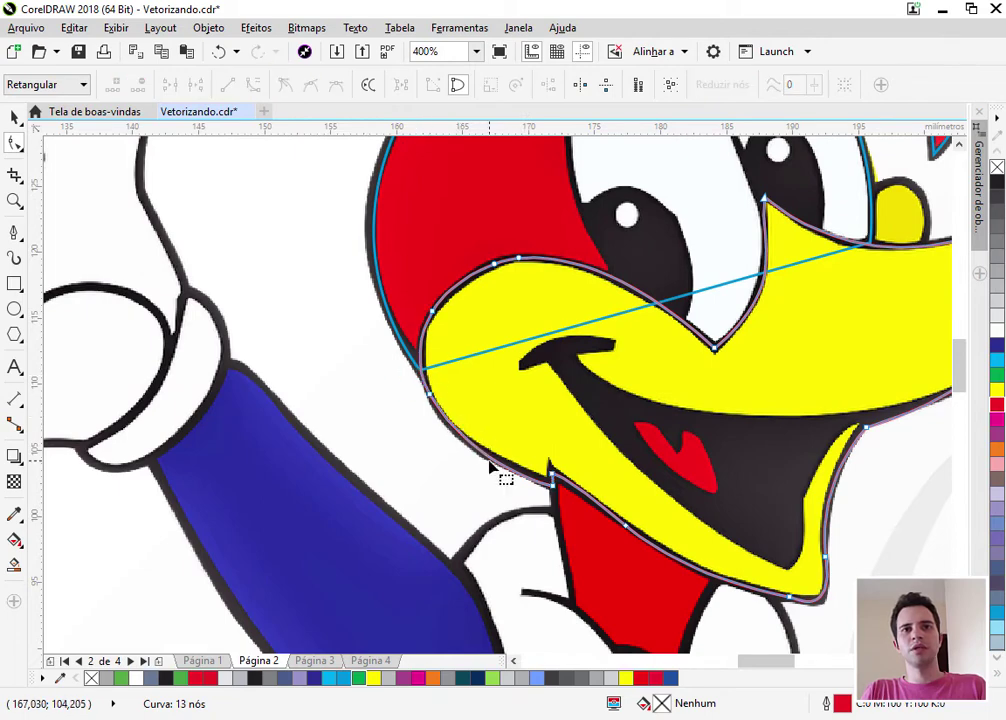
{"action": "scroll", "coordinate": [433, 392], "scroll_direction": "up", "scroll_amount": 1}
{"action": "left_click", "coordinate": [371, 330]}
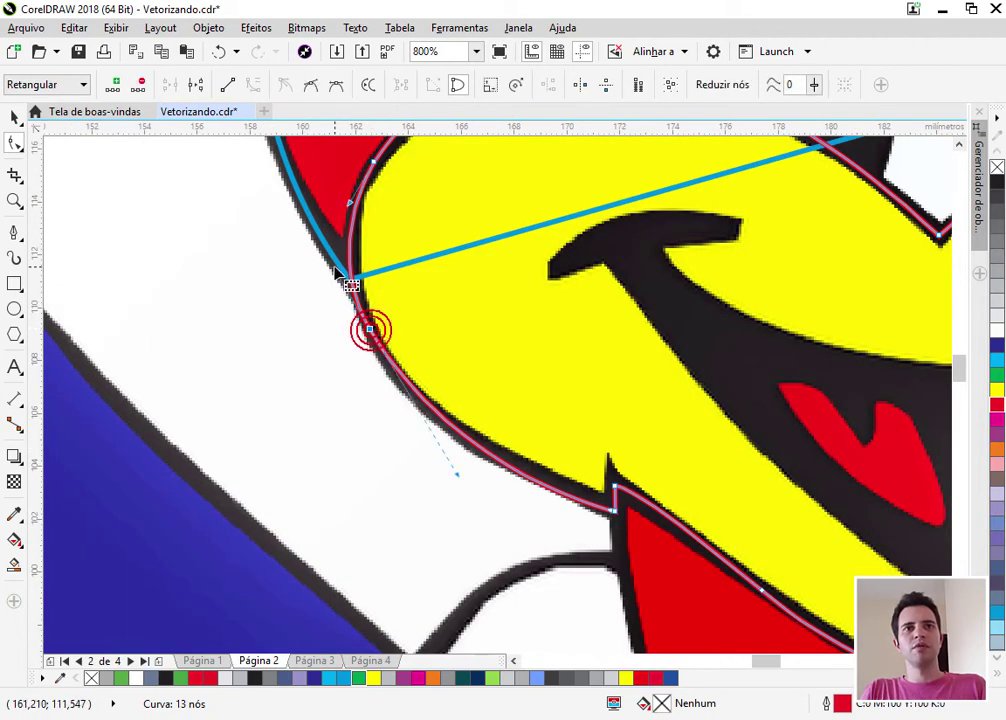
{"action": "left_click_drag", "start_coordinate": [338, 270], "coordinate": [350, 260]}
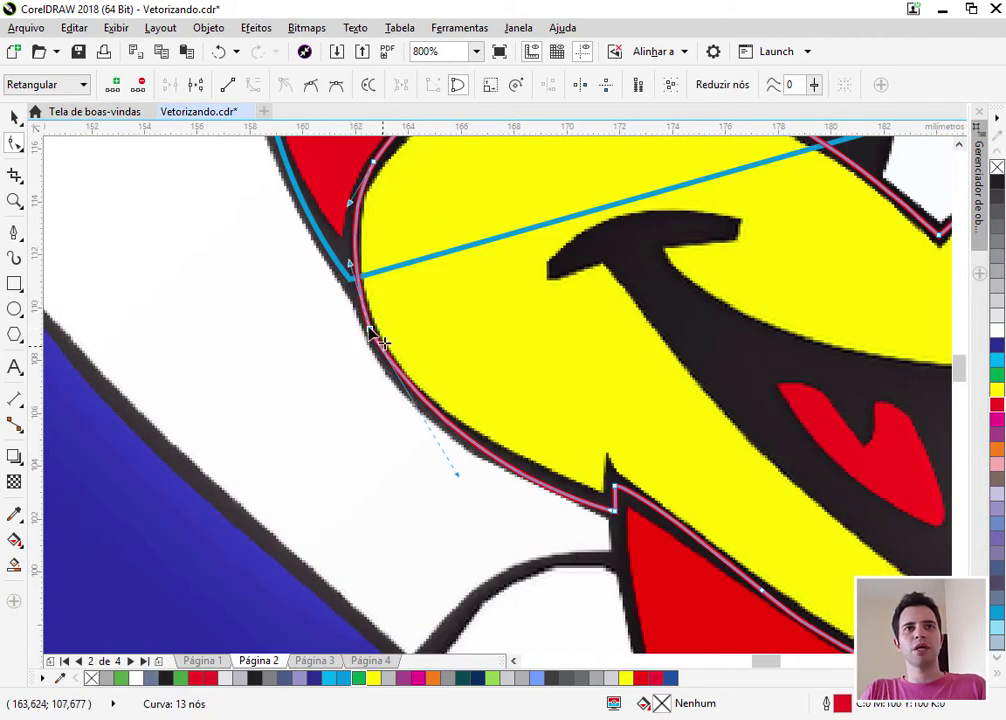
Replace the lower-left cheek node with a new node farther down the curve, centred on the black line
{"action": "scroll", "coordinate": [446, 430], "scroll_direction": "up", "scroll_amount": 2}
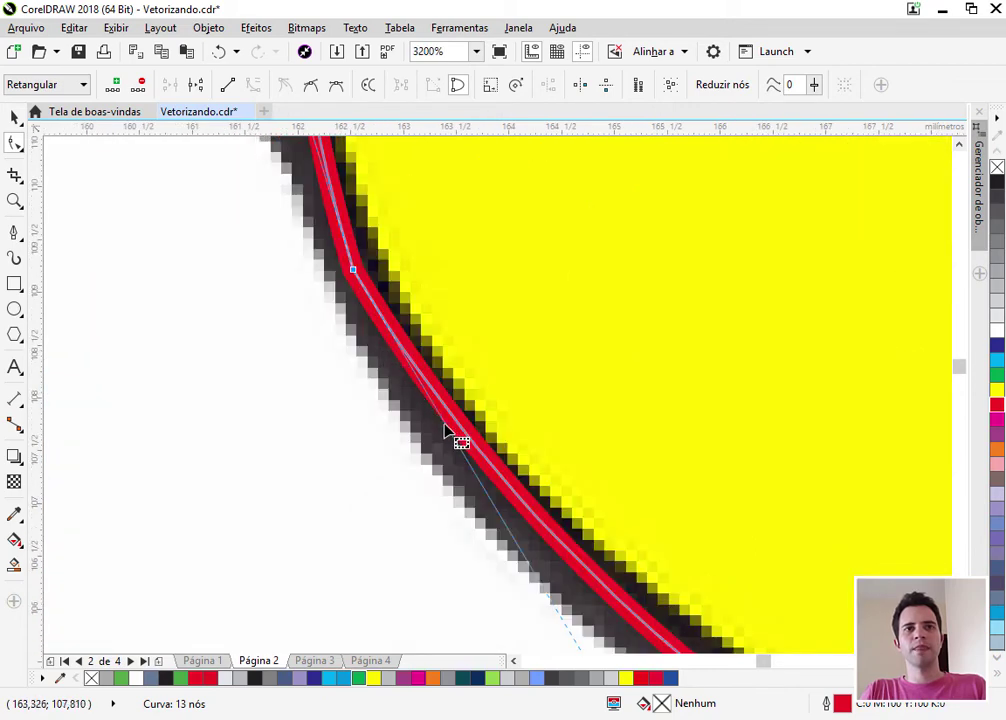
{"action": "double_click", "coordinate": [495, 474]}
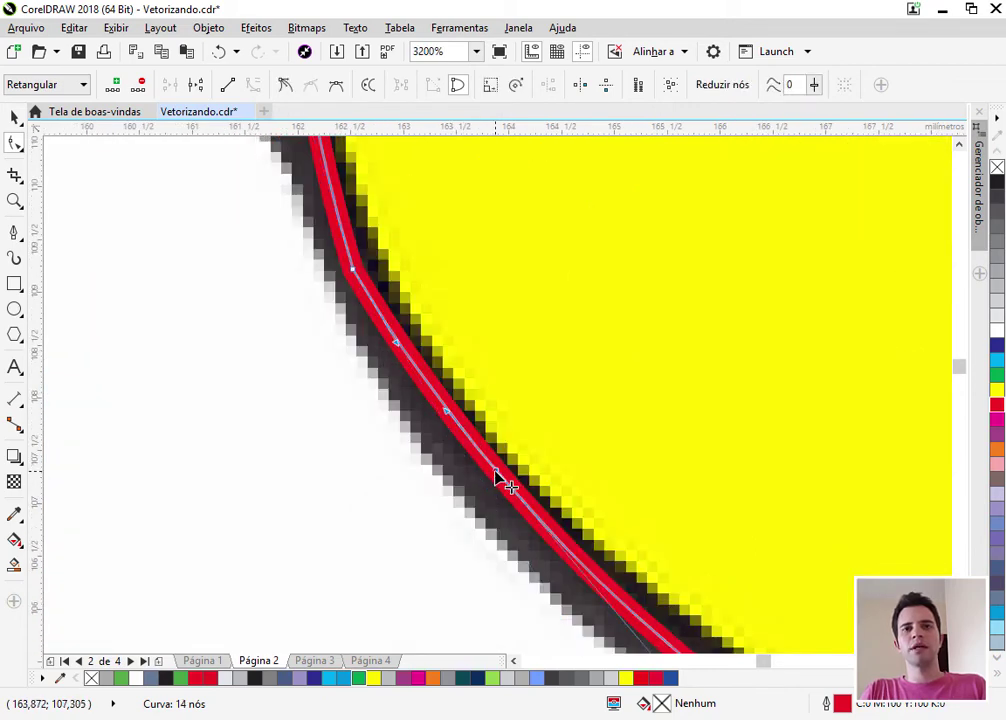
{"action": "left_click_drag", "start_coordinate": [495, 474], "coordinate": [488, 487]}
{"action": "left_click_drag", "start_coordinate": [489, 485], "coordinate": [490, 485]}
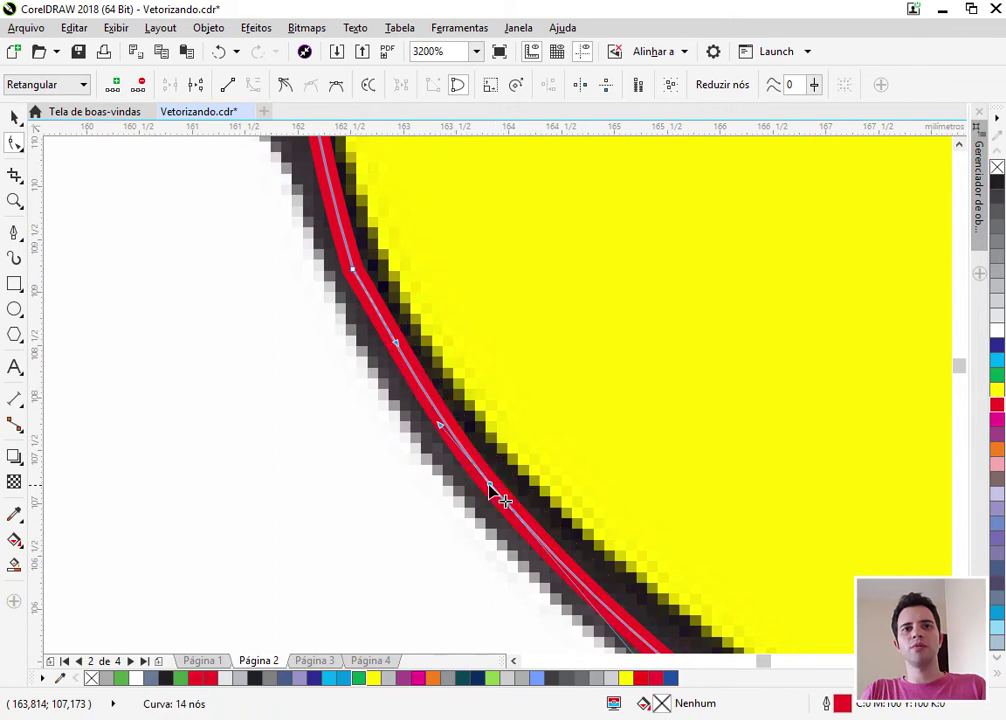
{"action": "scroll", "coordinate": [490, 485], "scroll_direction": "down", "scroll_amount": 1}
{"action": "left_click", "coordinate": [421, 378]}
{"action": "double_click", "coordinate": [421, 378]}
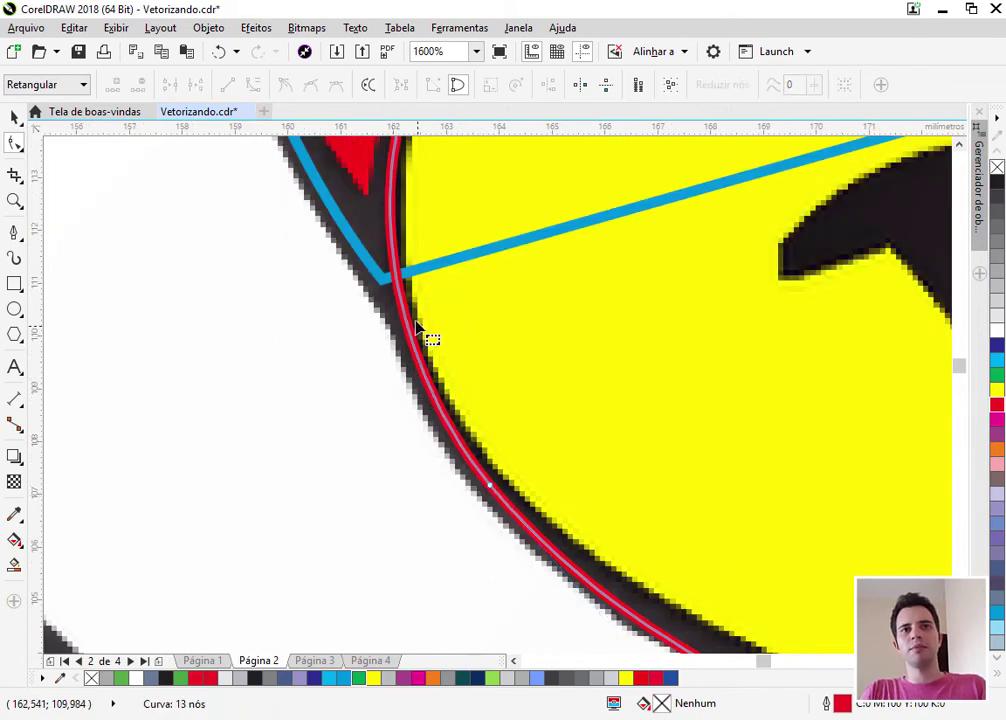
Replace the upper-left cheek node with a new node higher up the curve, positioned on the black line
{"action": "scroll", "coordinate": [440, 423], "scroll_direction": "down", "scroll_amount": 1}
{"action": "scroll", "coordinate": [476, 332], "scroll_direction": "down", "scroll_amount": 1}
{"action": "scroll", "coordinate": [456, 330], "scroll_direction": "up", "scroll_amount": 2}
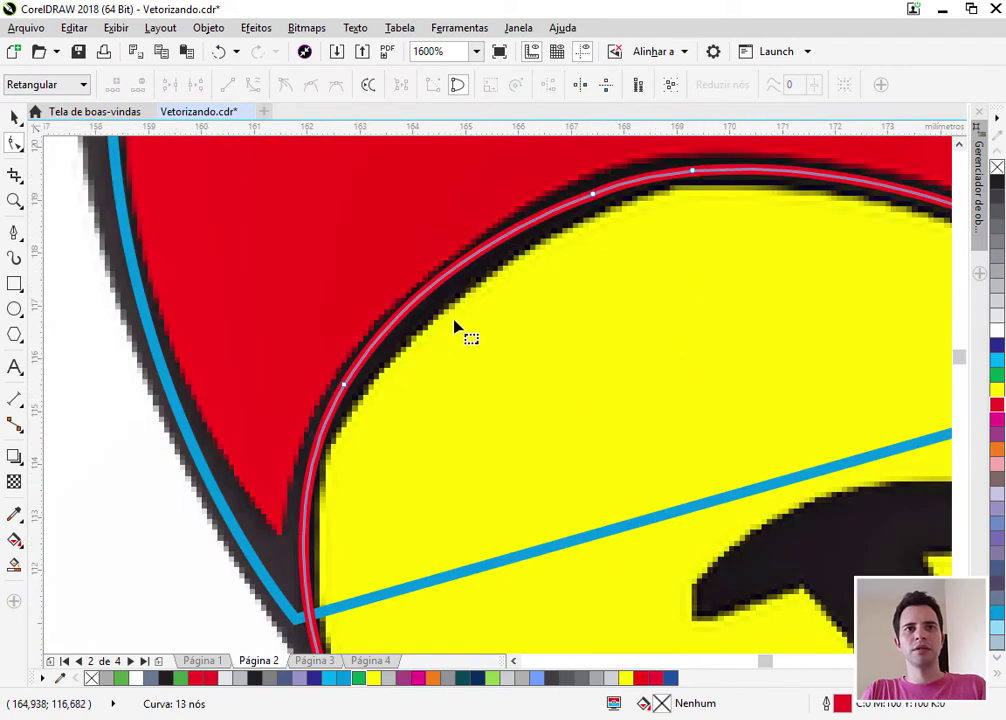
{"action": "double_click", "coordinate": [437, 287]}
{"action": "mouse_move", "coordinate": [440, 288]}
{"action": "left_mouse_down"}
{"action": "mouse_move", "coordinate": [455, 286]}
{"action": "mouse_move", "coordinate": [454, 276]}
{"action": "left_mouse_up"}
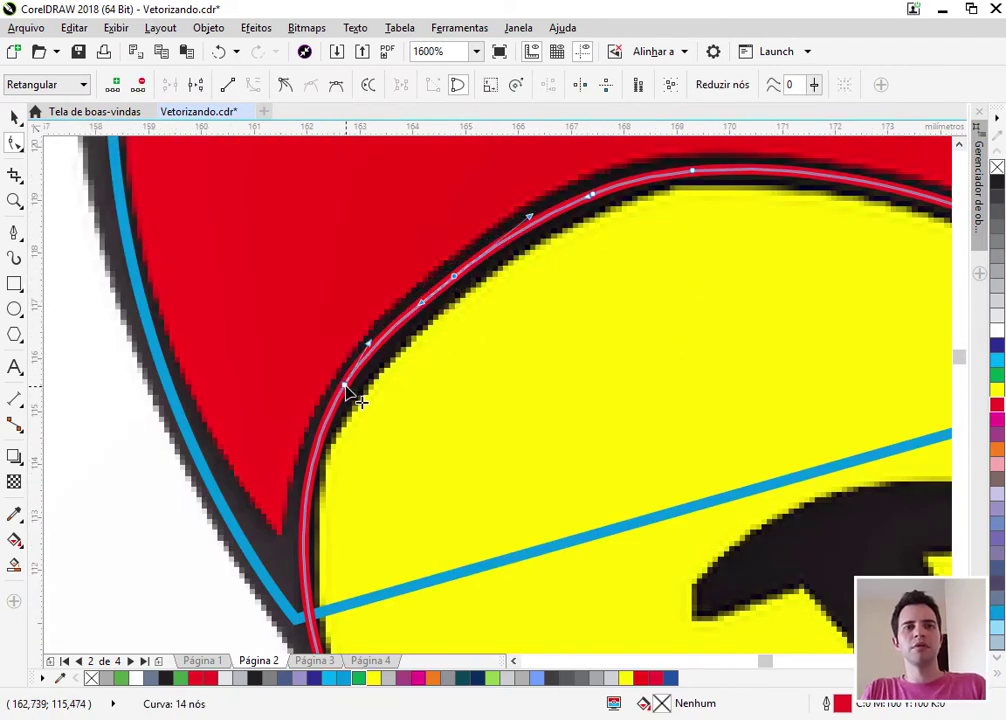
{"action": "double_click", "coordinate": [345, 387]}
{"action": "scroll", "coordinate": [358, 339], "scroll_direction": "down", "scroll_amount": 1}
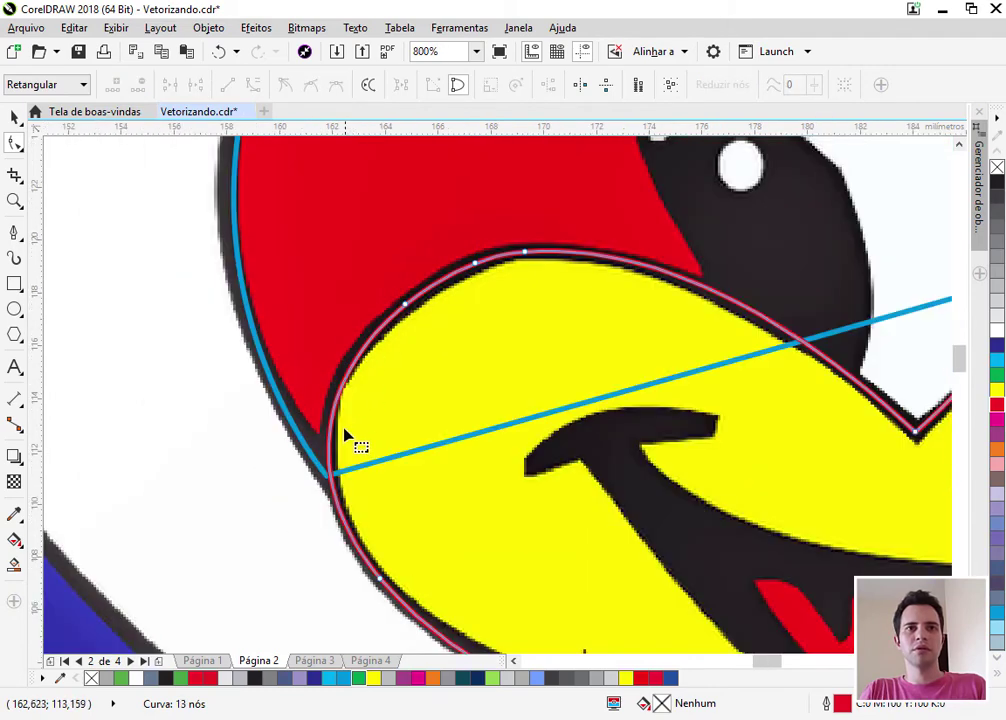
Add a node on the lower jaw's bottom edge just left of the existing node, and delete the existing one
{"action": "scroll", "coordinate": [334, 402], "scroll_direction": "up", "scroll_amount": 1}
{"action": "scroll", "coordinate": [302, 353], "scroll_direction": "down", "scroll_amount": 2}
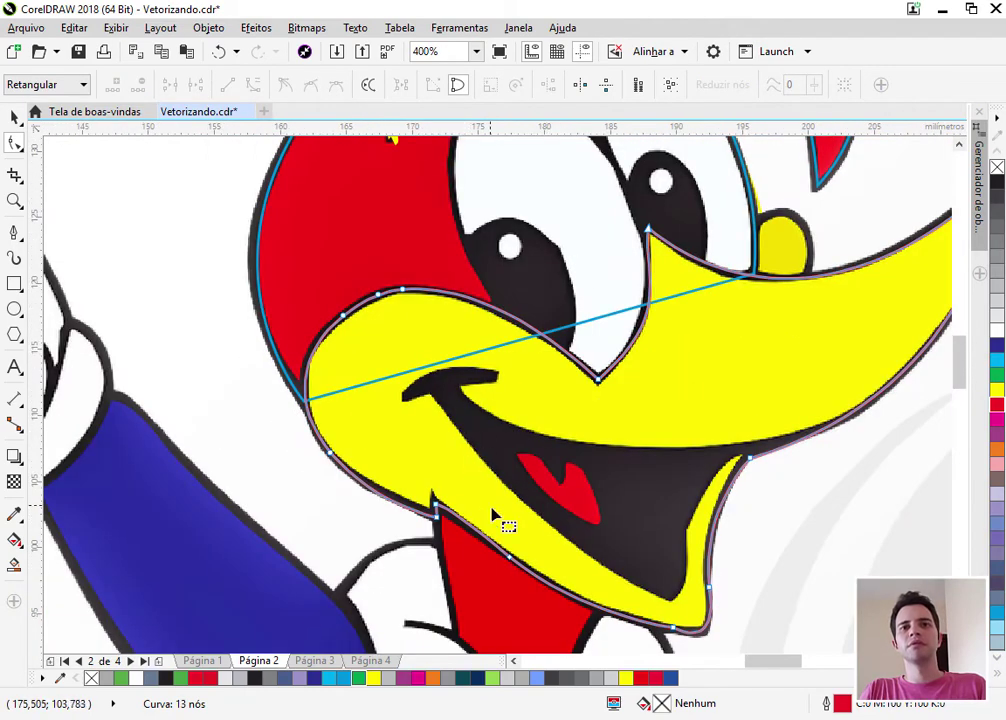
{"action": "scroll", "coordinate": [692, 640], "scroll_direction": "up", "scroll_amount": 2}
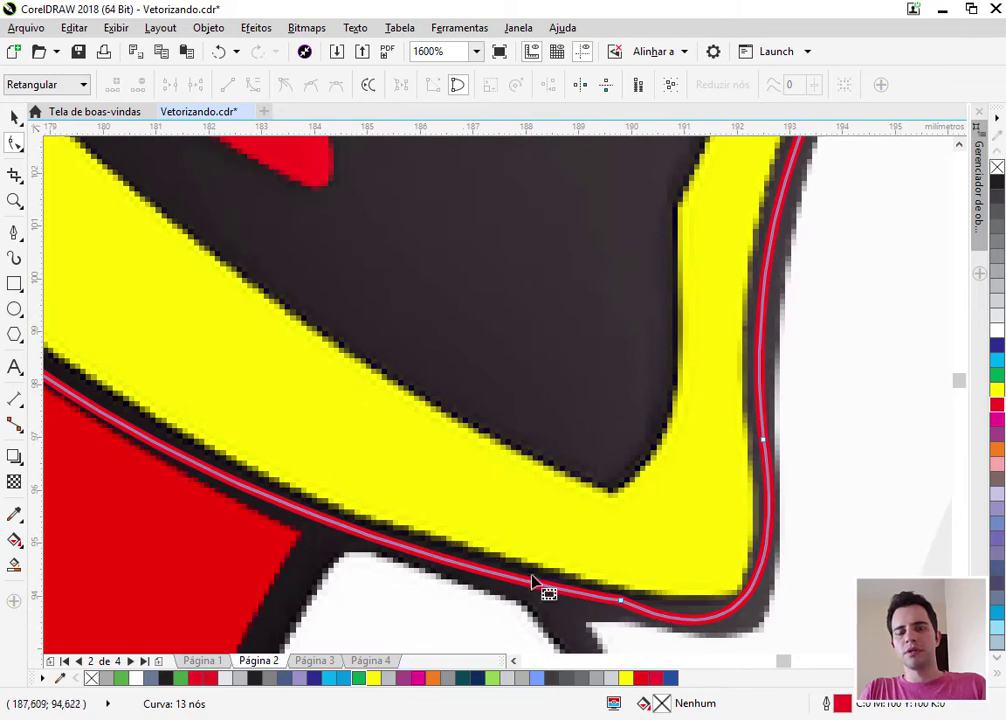
{"action": "scroll", "coordinate": [540, 586], "scroll_direction": "up", "scroll_amount": 1}
{"action": "scroll", "coordinate": [533, 563], "scroll_direction": "down", "scroll_amount": 1}
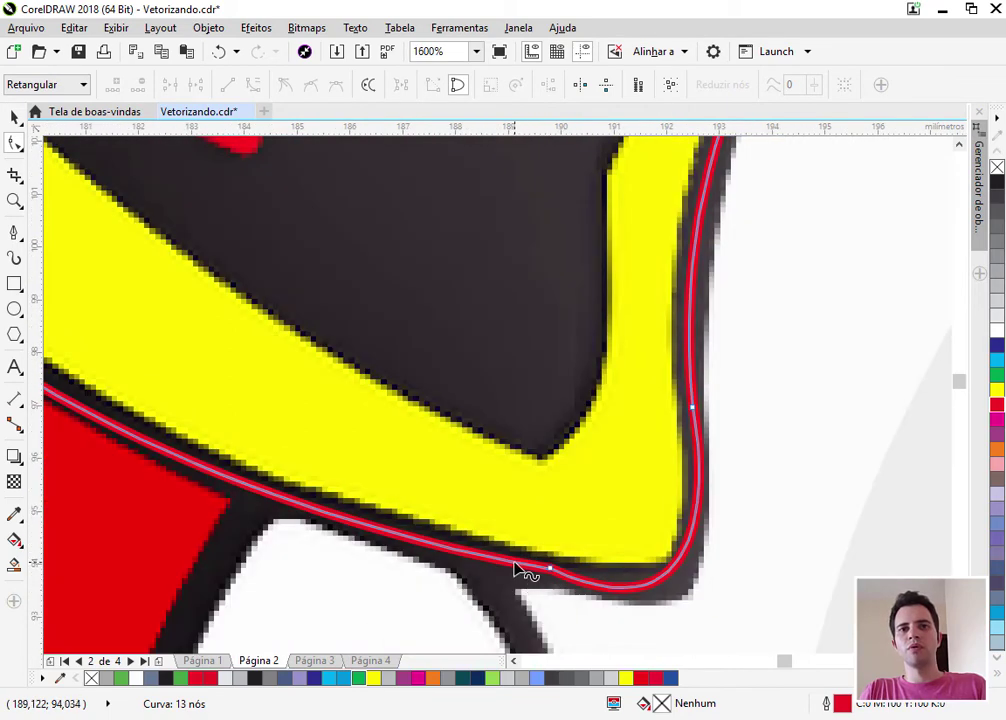
{"action": "double_click", "coordinate": [515, 563]}
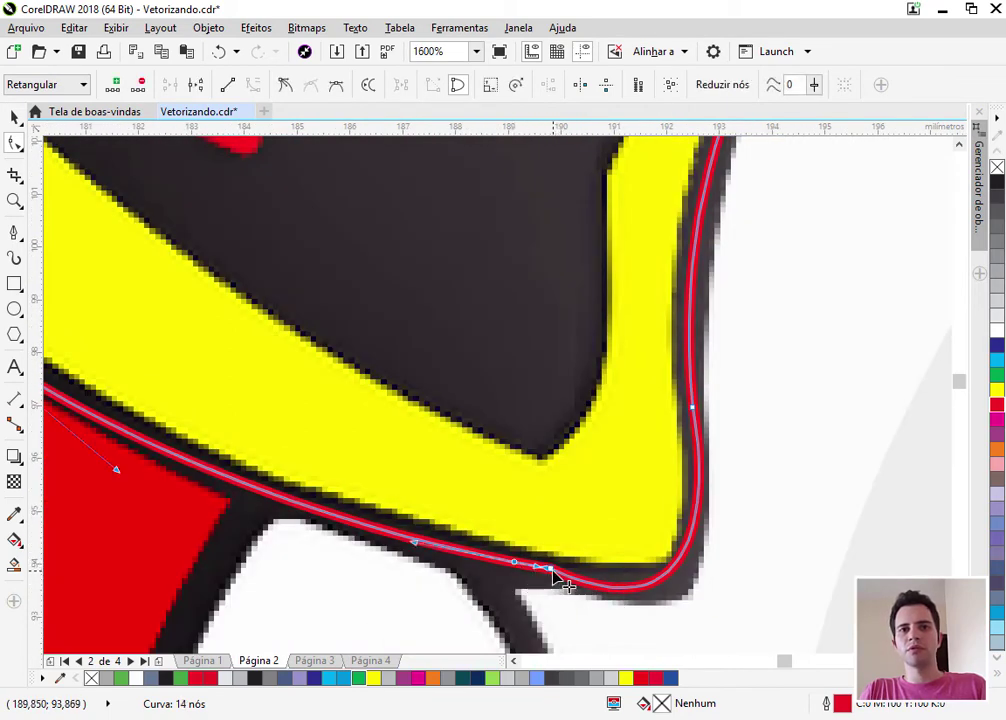
{"action": "double_click", "coordinate": [550, 570]}
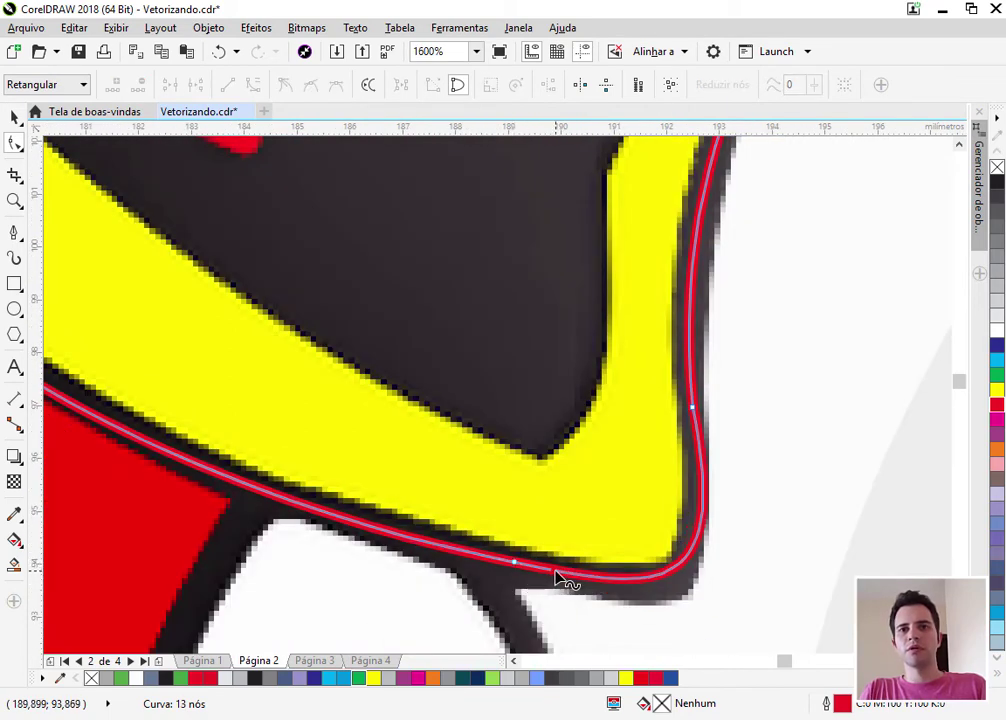
Add a node at the lower jaw's rounded corner, shift it onto the black line, and replace the node above with a higher one
{"action": "double_click", "coordinate": [683, 572]}
{"action": "scroll", "coordinate": [690, 576], "scroll_direction": "up", "scroll_amount": 1}
{"action": "mouse_move", "coordinate": [691, 577]}
{"action": "left_mouse_down"}
{"action": "mouse_move", "coordinate": [674, 595]}
{"action": "mouse_move", "coordinate": [683, 593]}
{"action": "left_mouse_up"}
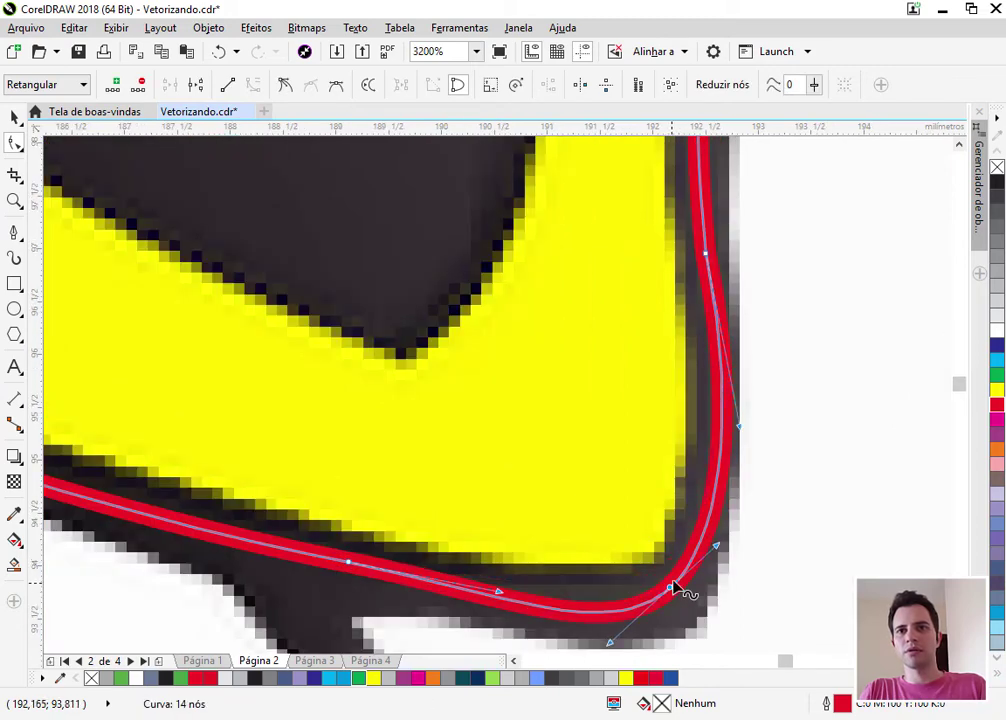
{"action": "scroll", "coordinate": [720, 343], "scroll_direction": "down", "scroll_amount": 1}
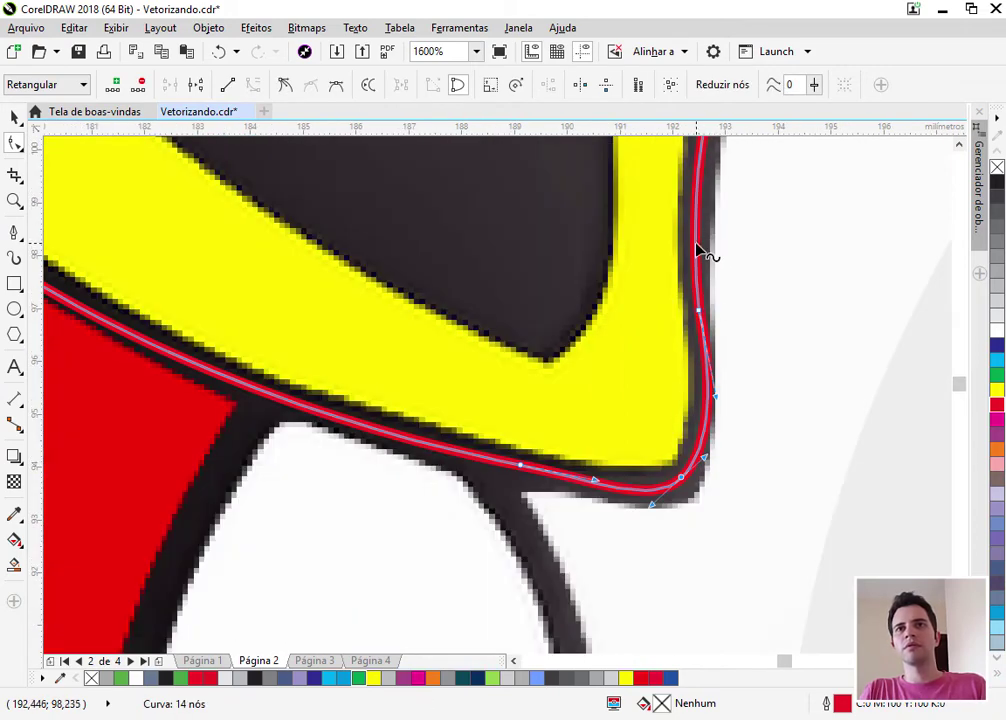
{"action": "double_click", "coordinate": [698, 250]}
{"action": "double_click", "coordinate": [699, 311]}
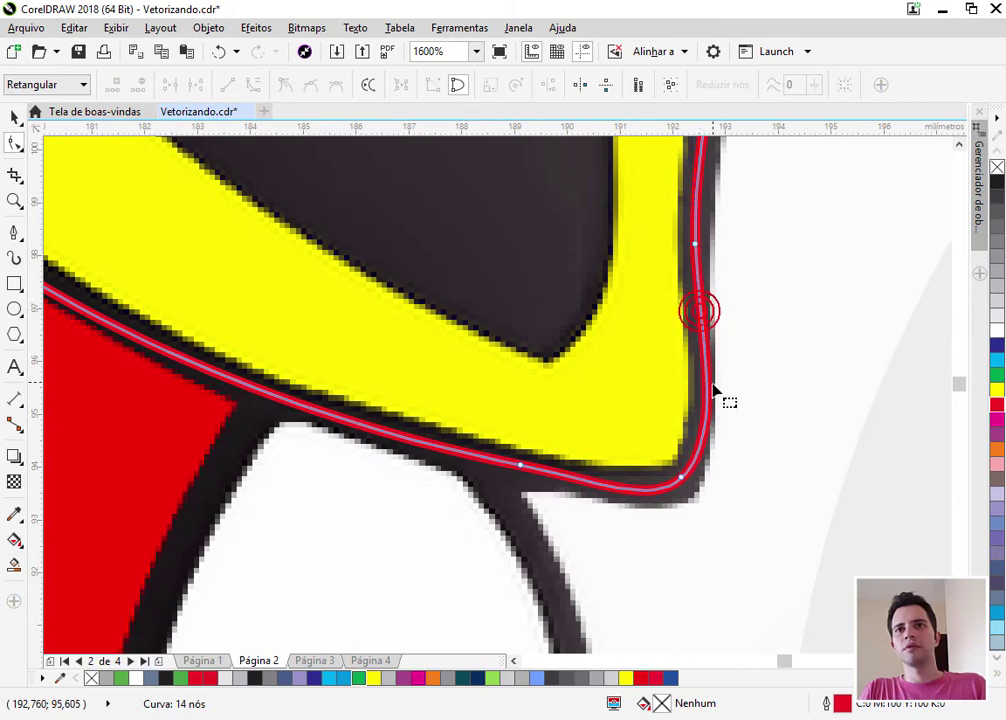
{"action": "scroll", "coordinate": [535, 465], "scroll_direction": "down", "scroll_amount": 3}
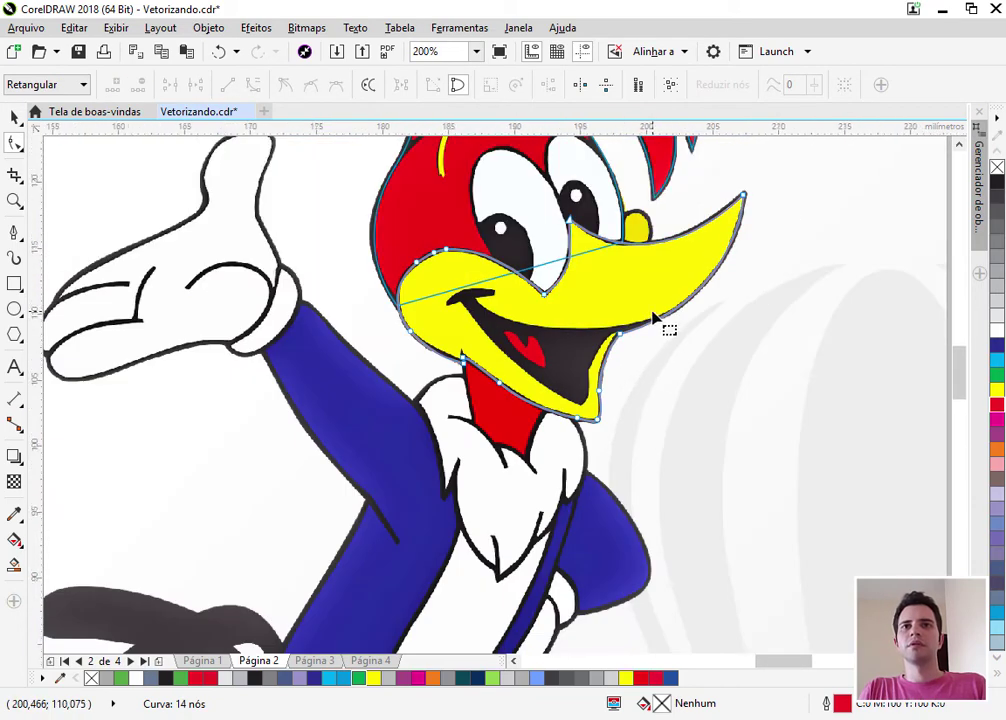
Test a yellow fill on the beak outline and undo it
{"action": "scroll", "coordinate": [658, 321], "scroll_direction": "up", "scroll_amount": 1}
{"action": "scroll", "coordinate": [591, 348], "scroll_direction": "down", "scroll_amount": 1}
{"action": "scroll", "coordinate": [736, 260], "scroll_direction": "up", "scroll_amount": 2}
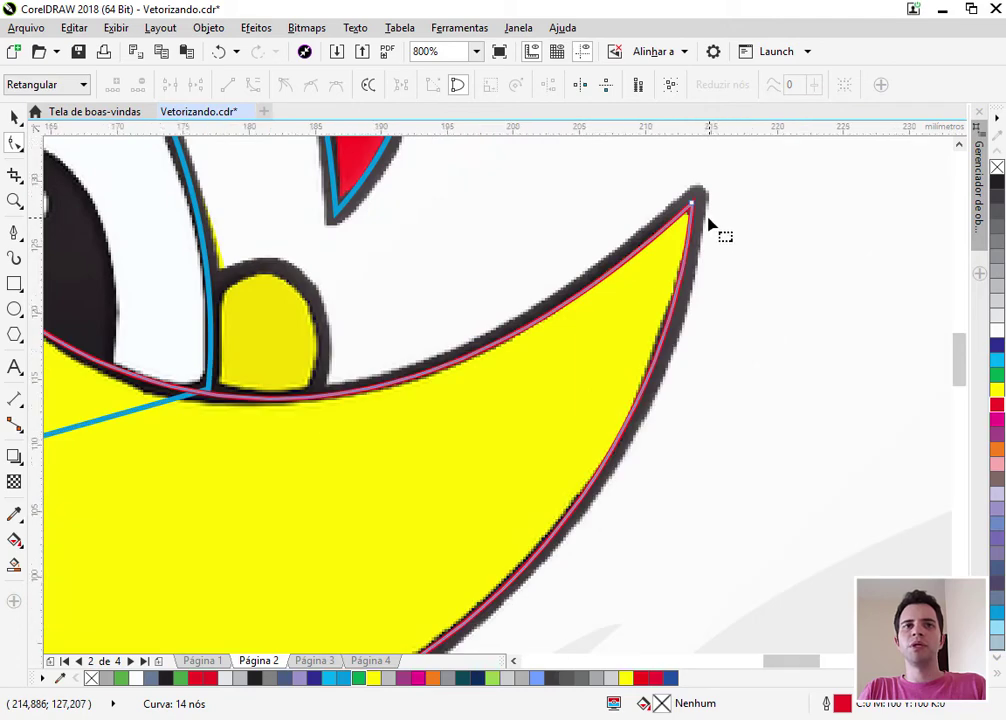
{"action": "scroll", "coordinate": [708, 230], "scroll_direction": "down", "scroll_amount": 1}
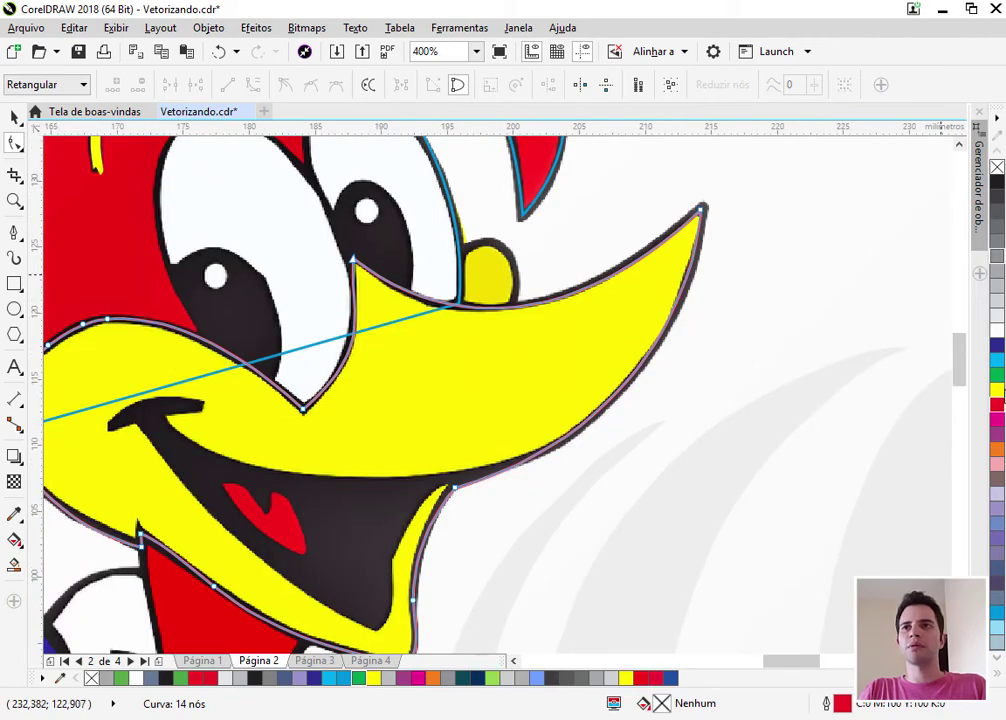
{"action": "left_click", "coordinate": [997, 392]}
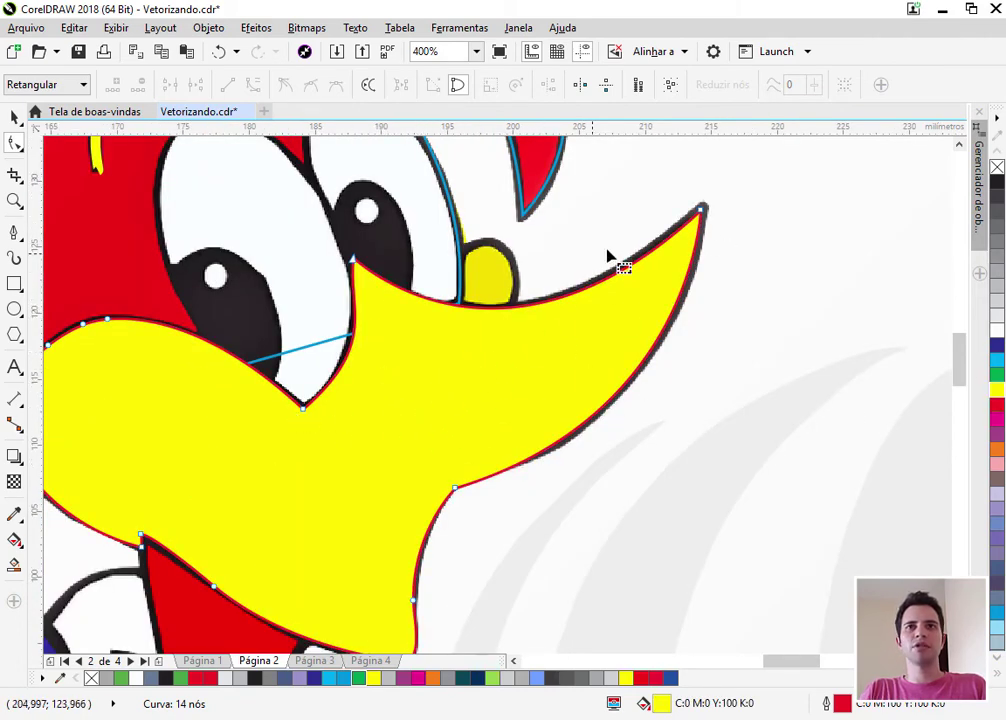
{"action": "key", "text": "ctrl+z"}
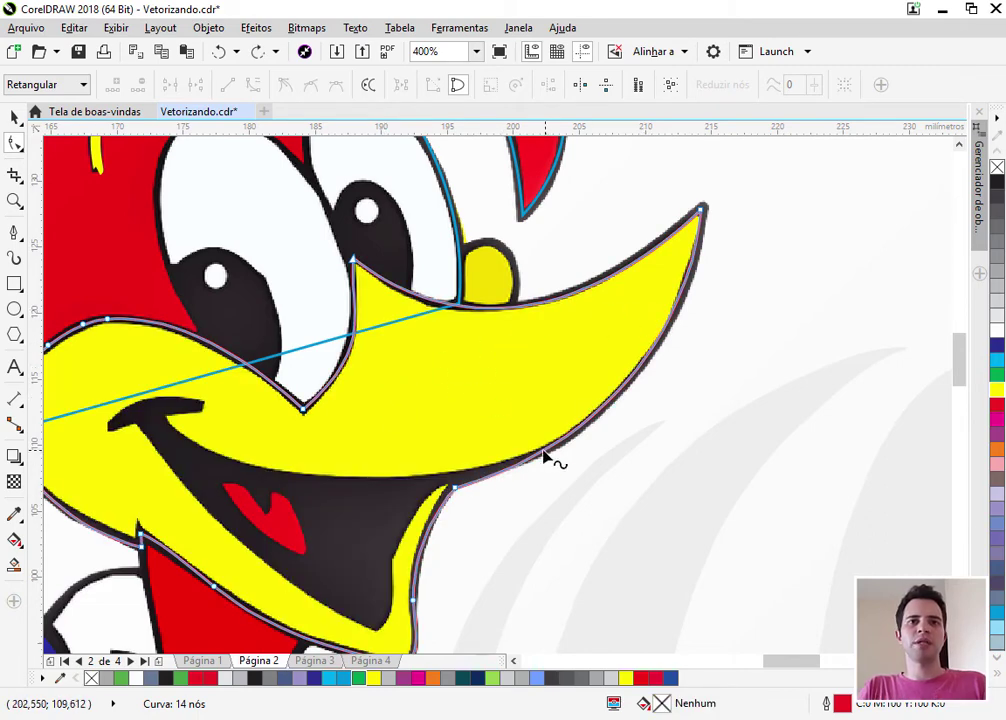
Start the mouth outline with the Pen tool at its right corner and curve it along the upper edge to the inner left corner
{"action": "left_click", "coordinate": [15, 236]}
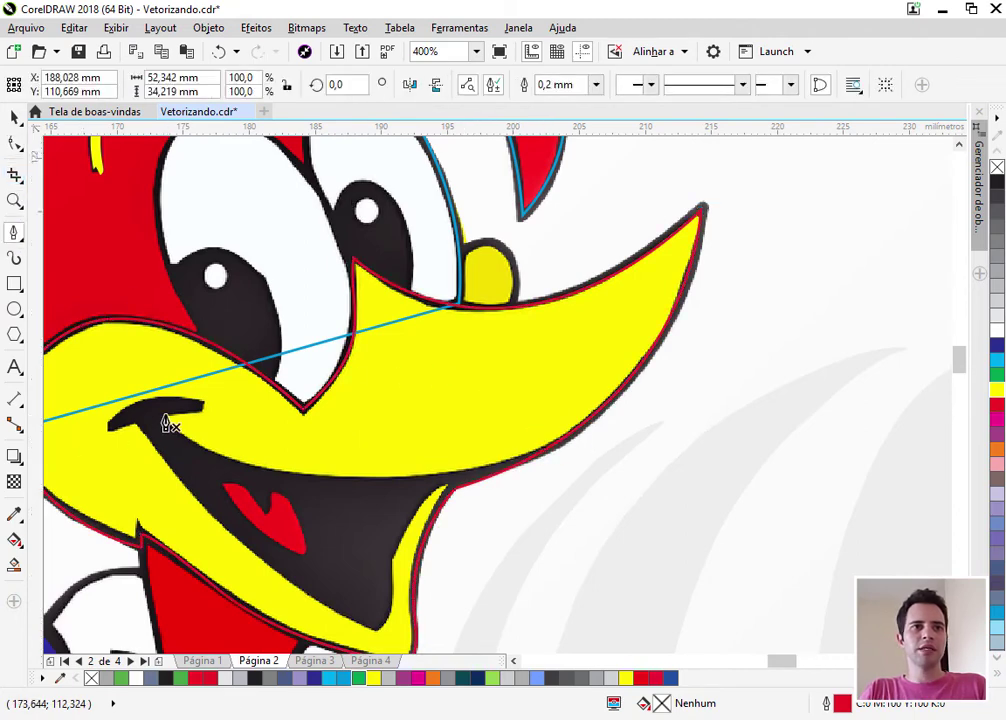
{"action": "scroll", "coordinate": [166, 422], "scroll_direction": "up", "scroll_amount": 1}
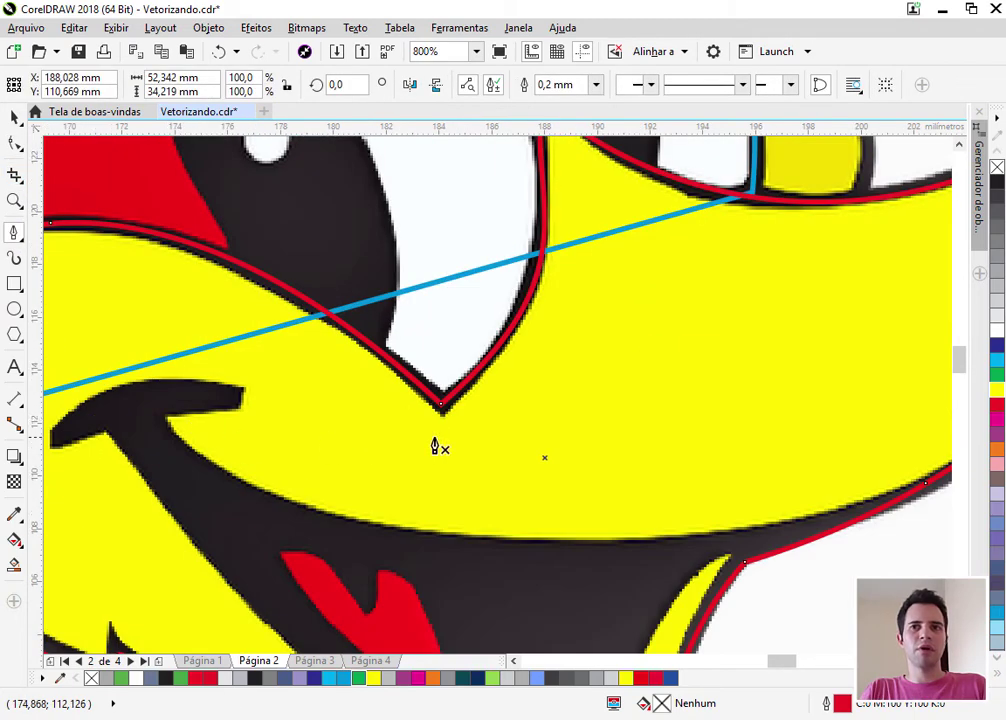
{"action": "left_click", "coordinate": [917, 481]}
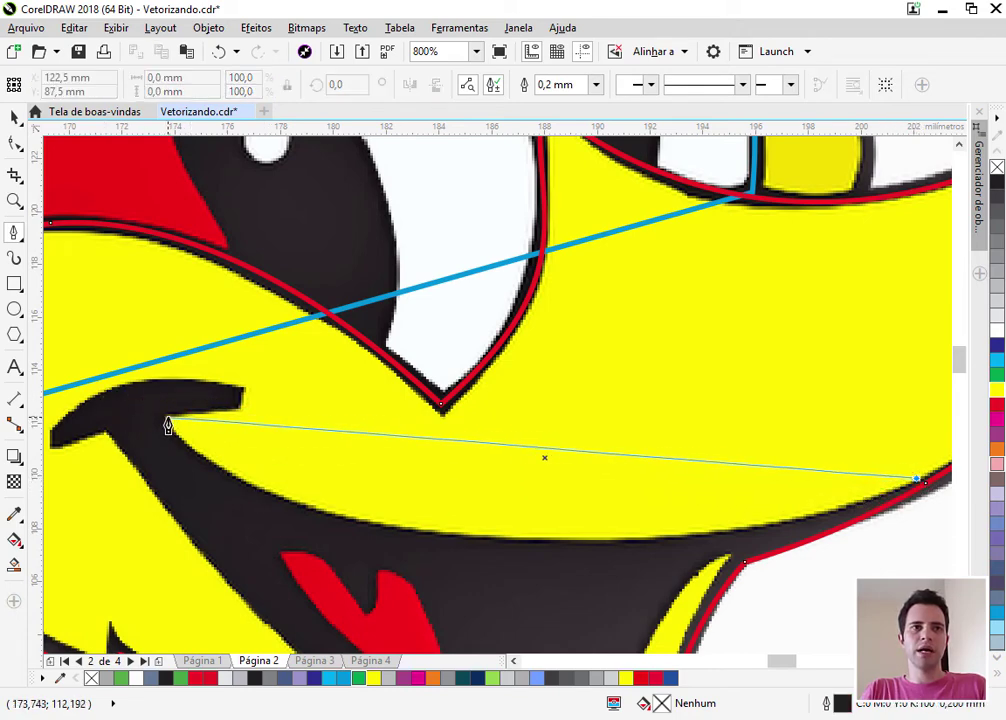
{"action": "left_click_drag", "start_coordinate": [168, 419], "coordinate": [90, 240]}
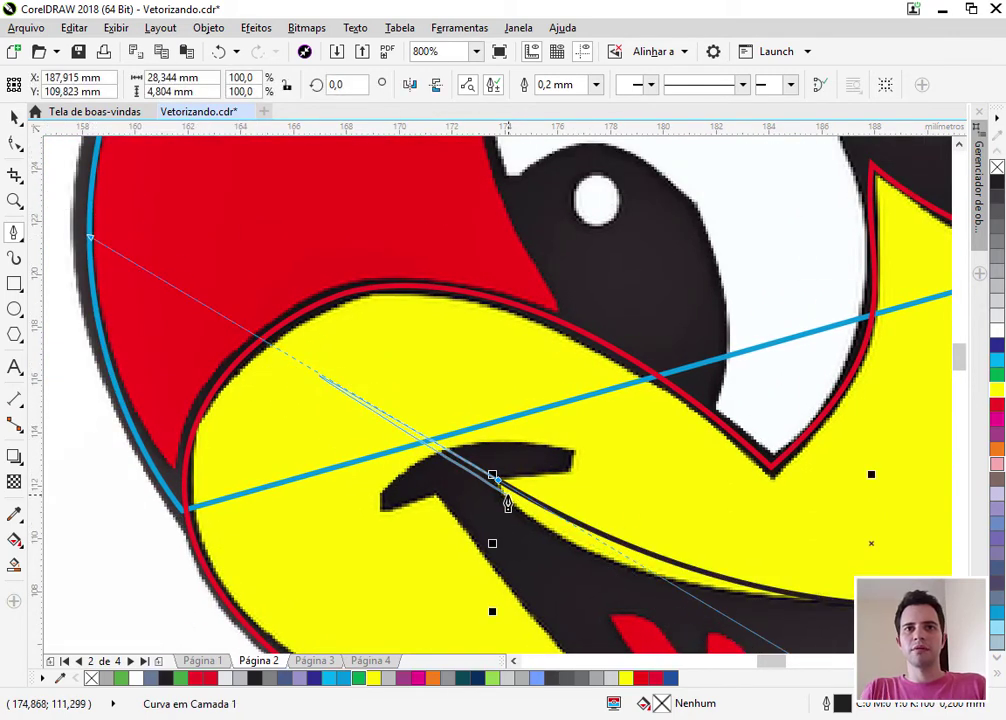
Continue the mouth outline around the smile crease at the left end, placing a node at each of its corners
{"action": "left_click_drag", "start_coordinate": [504, 486], "coordinate": [572, 466]}
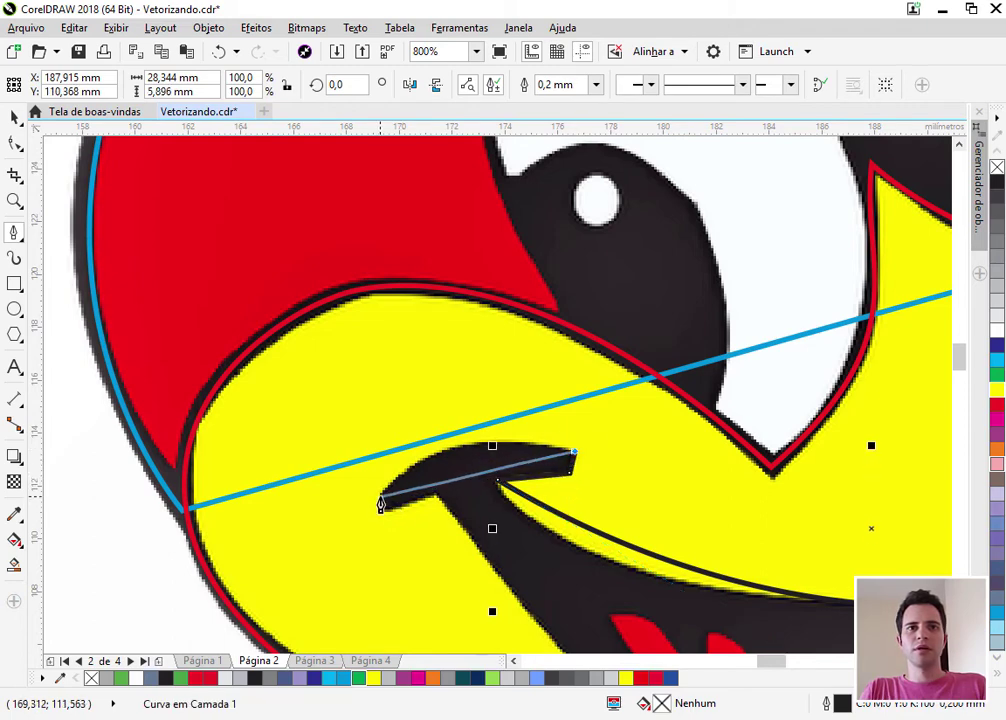
{"action": "left_click_drag", "start_coordinate": [380, 494], "coordinate": [383, 518]}
{"action": "left_click", "coordinate": [380, 511]}
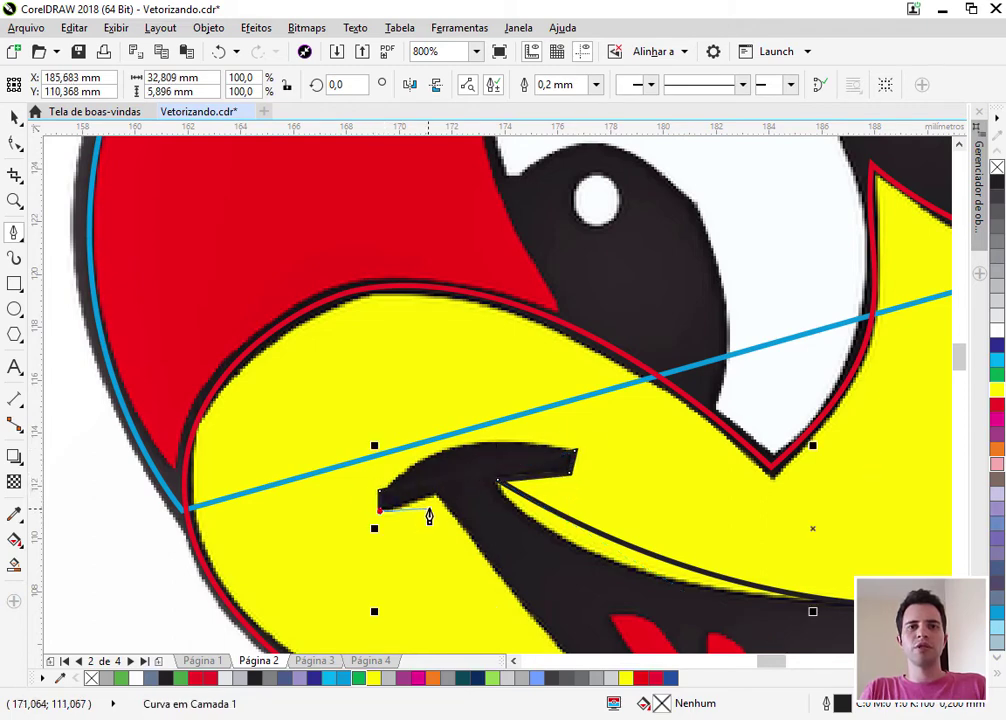
Extend the mouth outline from the crease to the mouth's lowest point and up to the bend beside the lower jaw
{"action": "scroll", "coordinate": [384, 521], "scroll_direction": "down", "scroll_amount": 3}
{"action": "scroll", "coordinate": [442, 586], "scroll_direction": "up", "scroll_amount": 3}
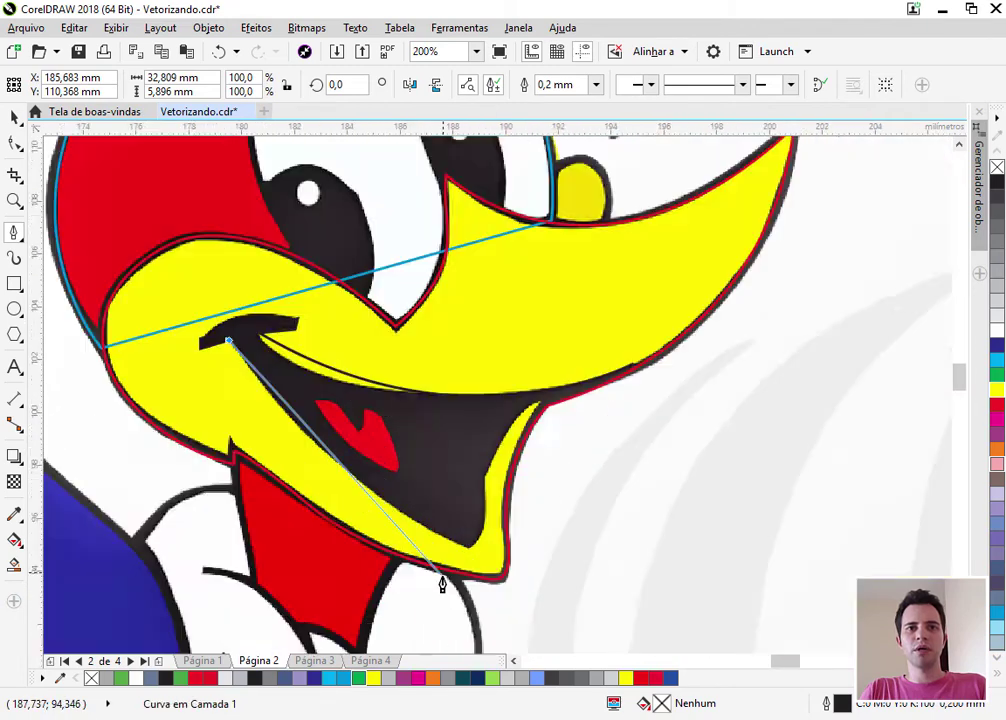
{"action": "left_click", "coordinate": [493, 518]}
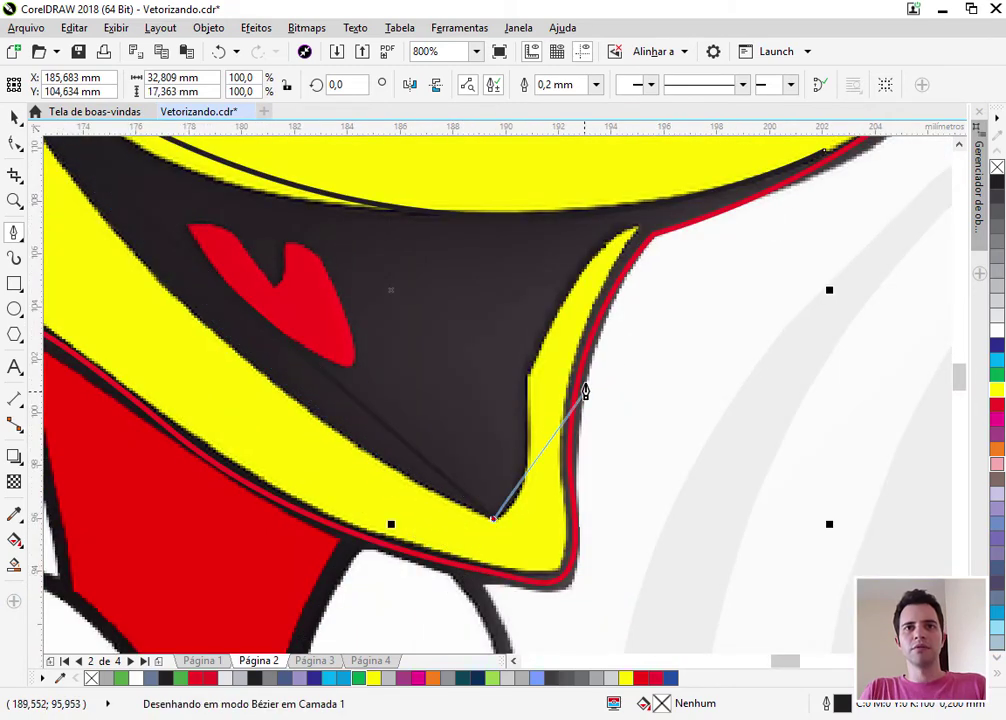
{"action": "left_click", "coordinate": [527, 379]}
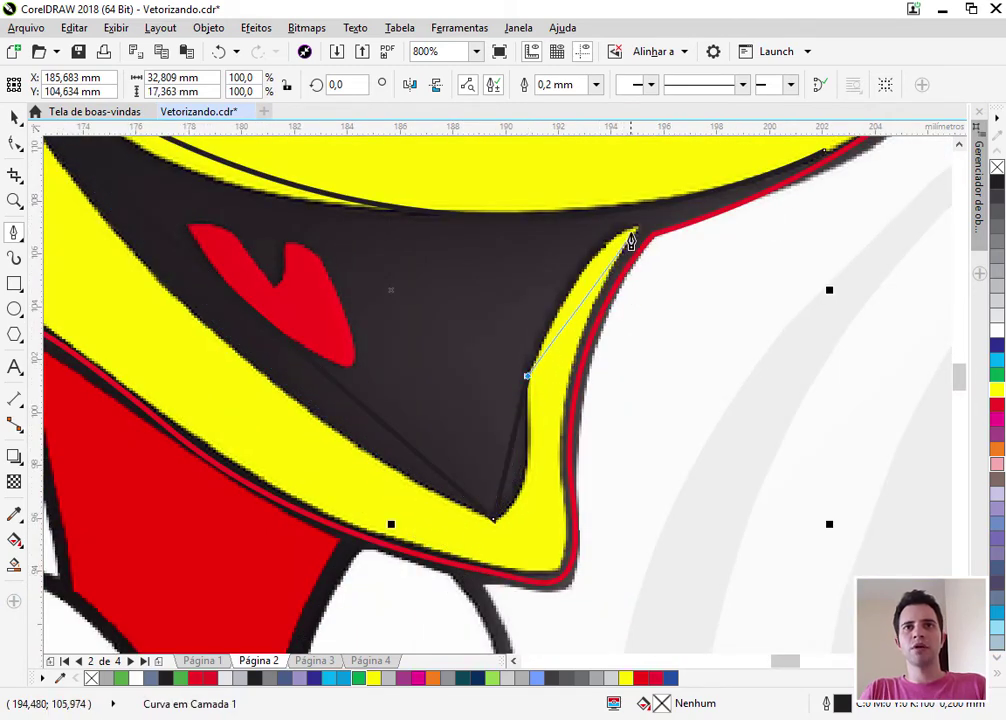
Trace the outline over the tip of the lower jaw and along the beak's edge to the mouth's right corner, and end the curve
{"action": "scroll", "coordinate": [595, 302], "scroll_direction": "down", "scroll_amount": 1}
{"action": "scroll", "coordinate": [595, 302], "scroll_direction": "up", "scroll_amount": 2}
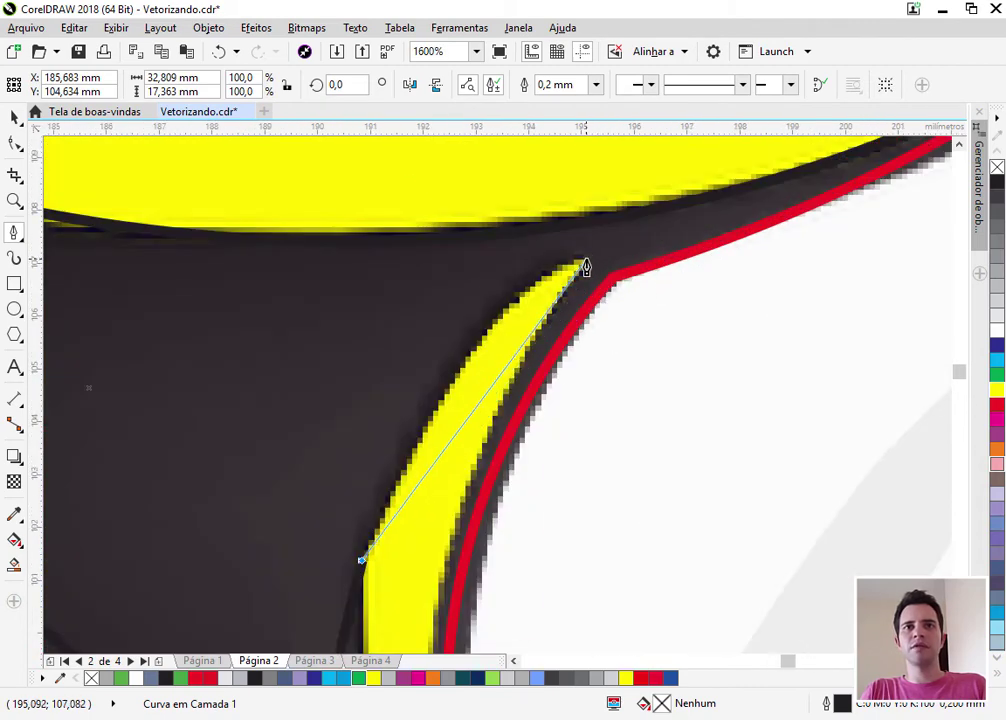
{"action": "left_click", "coordinate": [586, 264]}
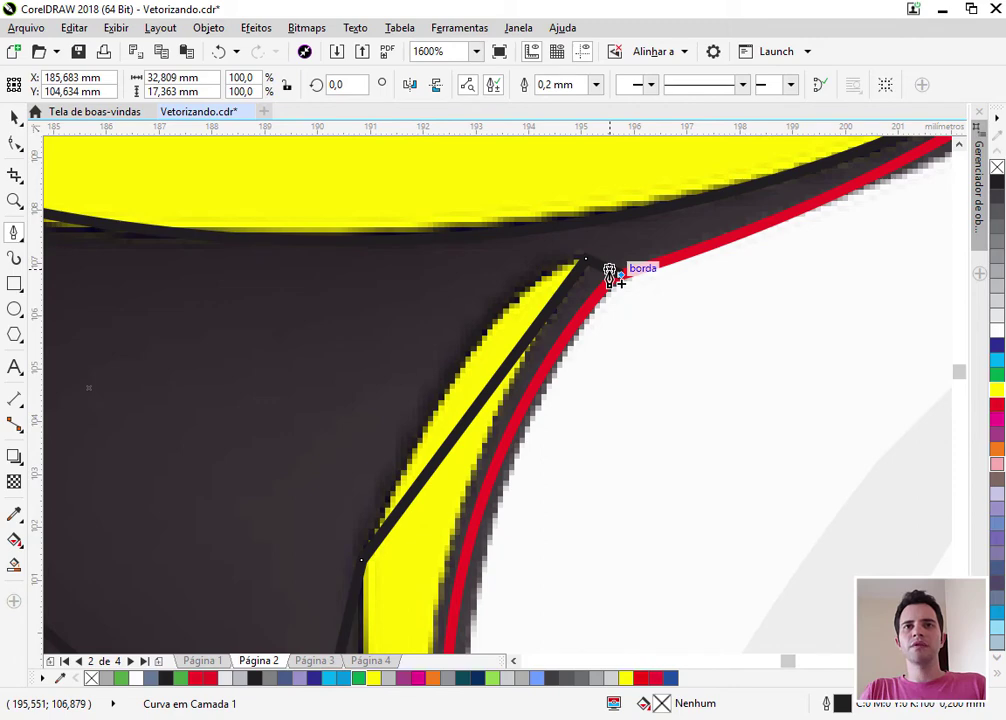
{"action": "left_click", "coordinate": [610, 276]}
{"action": "scroll", "coordinate": [615, 282], "scroll_direction": "down", "scroll_amount": 1}
{"action": "scroll", "coordinate": [730, 210], "scroll_direction": "up", "scroll_amount": 1}
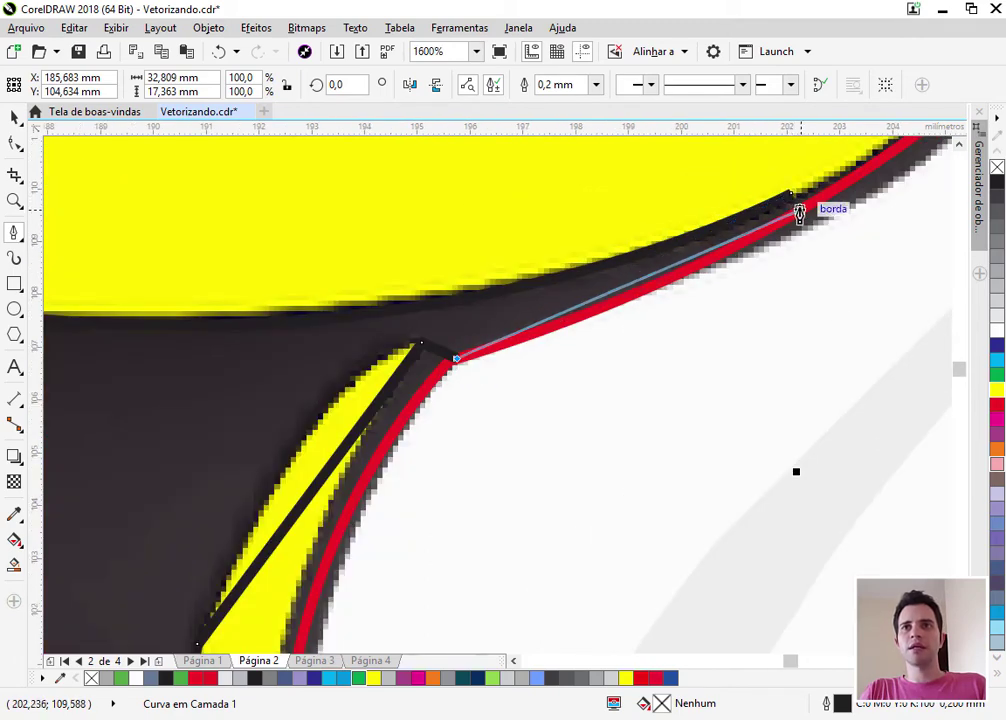
{"action": "left_click", "coordinate": [822, 200]}
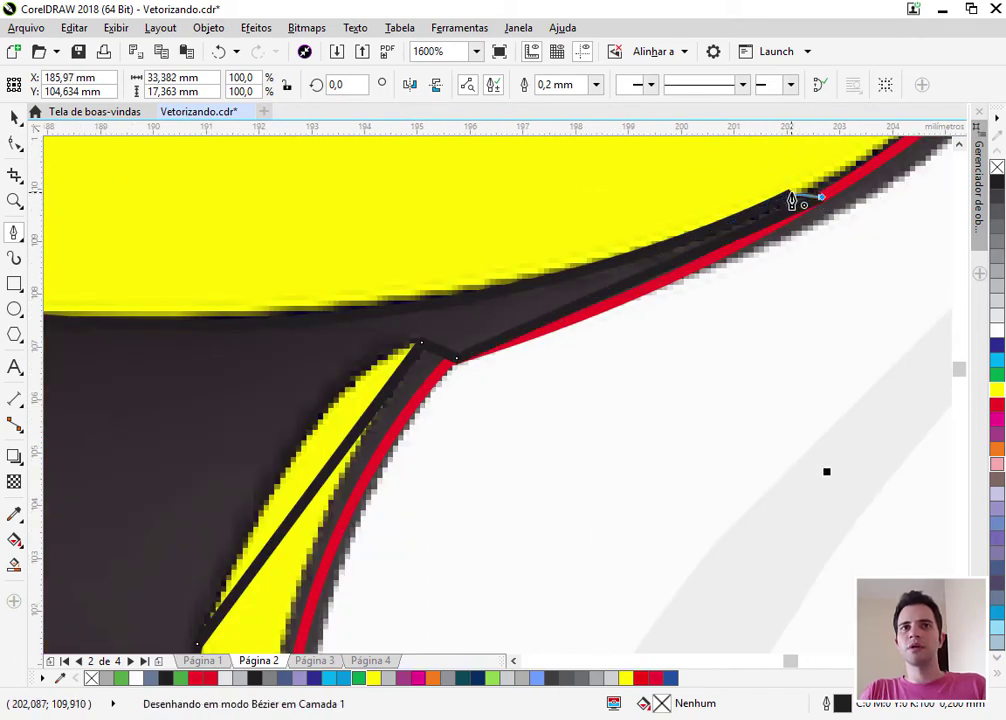
{"action": "key", "text": "Escape"}
Reshape the mouth's upper curve from its inner left node with the Shape tool so it follows the edge of the upper beak
{"action": "scroll", "coordinate": [714, 273], "scroll_direction": "down", "scroll_amount": 2}
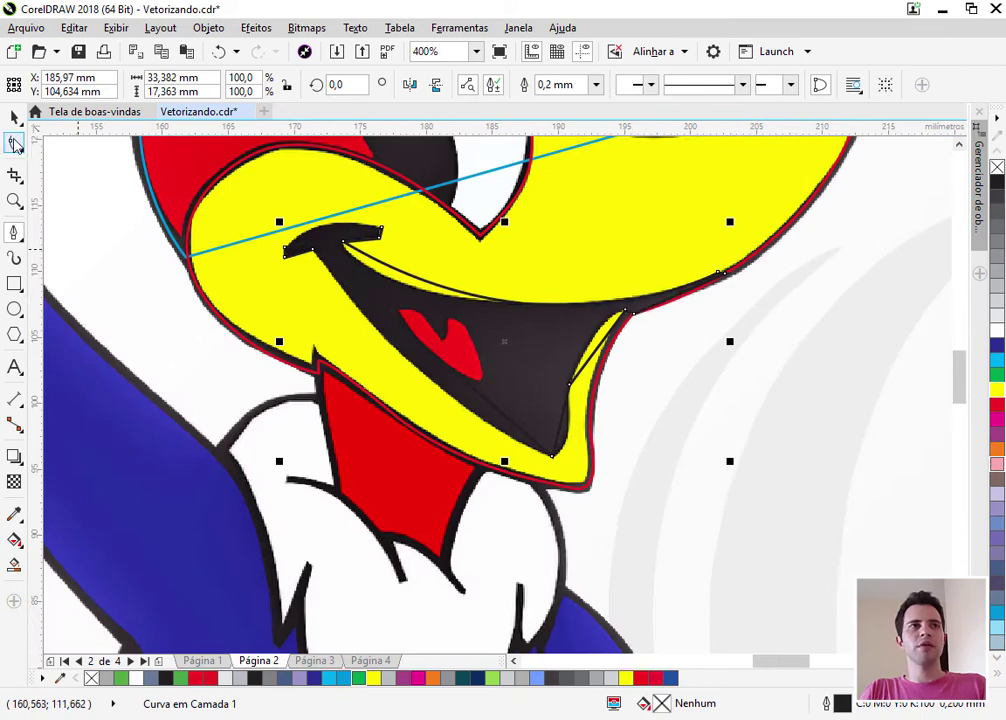
{"action": "left_click", "coordinate": [14, 144]}
{"action": "scroll", "coordinate": [395, 270], "scroll_direction": "up", "scroll_amount": 2}
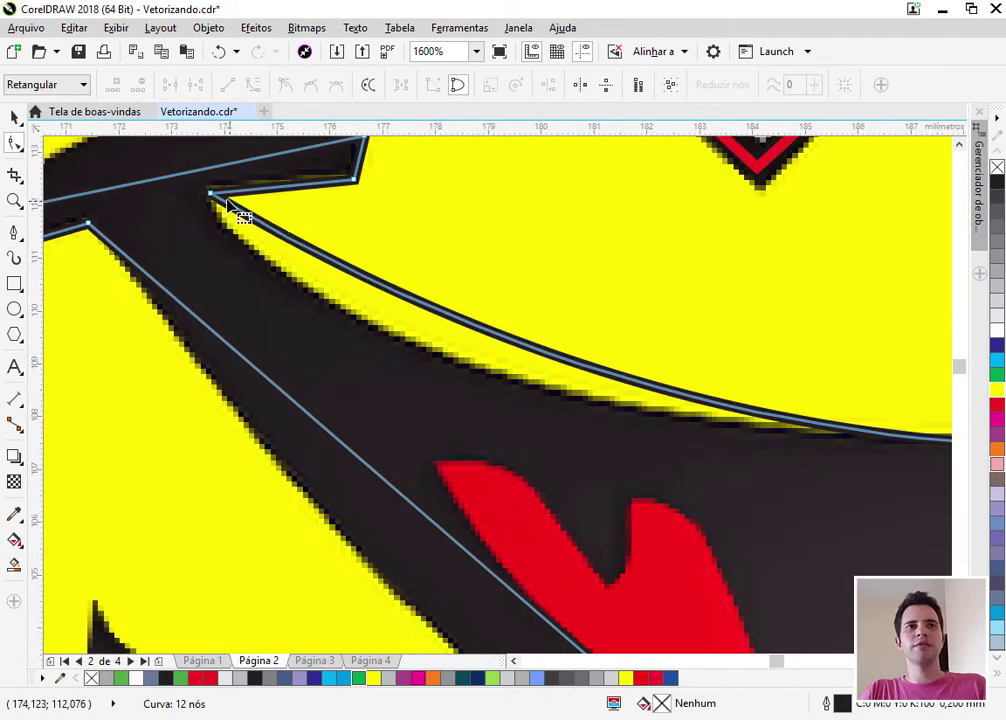
{"action": "left_click", "coordinate": [211, 195]}
{"action": "scroll", "coordinate": [620, 330], "scroll_direction": "down", "scroll_amount": 2}
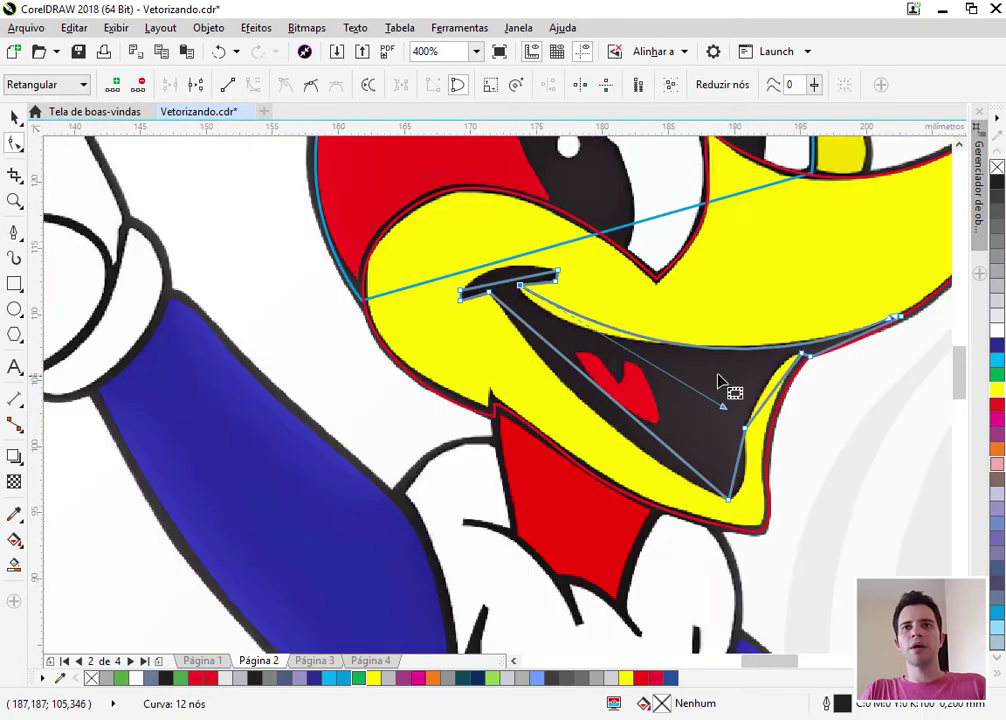
{"action": "scroll", "coordinate": [723, 386], "scroll_direction": "up", "scroll_amount": 1}
{"action": "left_click_drag", "start_coordinate": [677, 474], "coordinate": [470, 452]}
{"action": "scroll", "coordinate": [623, 383], "scroll_direction": "down", "scroll_amount": 1}
{"action": "scroll", "coordinate": [700, 350], "scroll_direction": "up", "scroll_amount": 1}
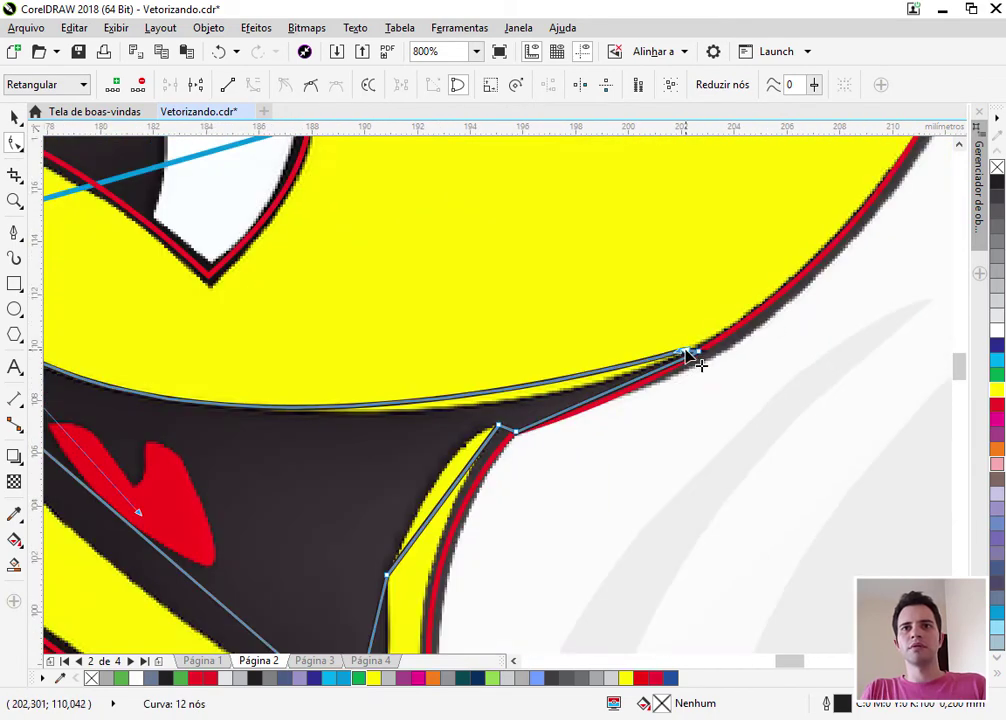
{"action": "left_click", "coordinate": [688, 352]}
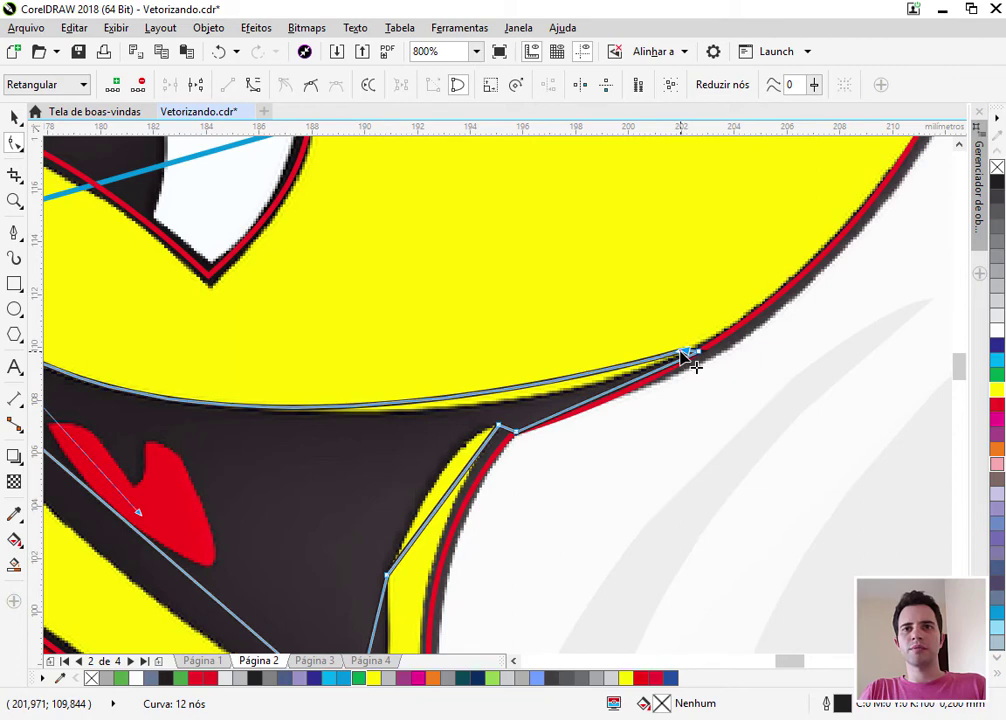
{"action": "scroll", "coordinate": [693, 355], "scroll_direction": "up", "scroll_amount": 3}
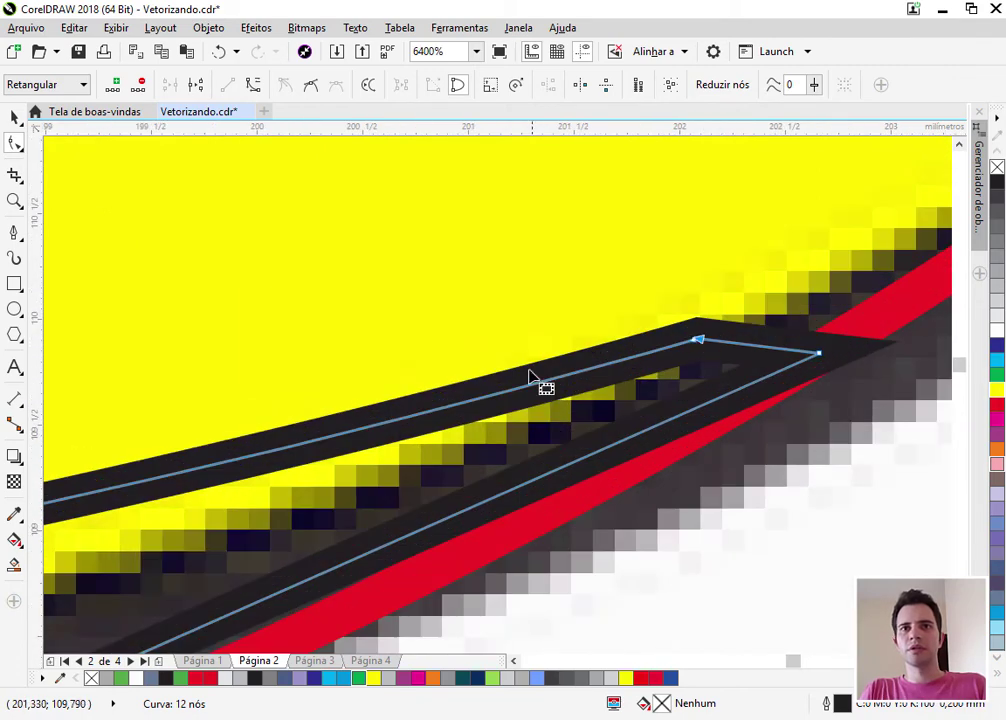
{"action": "left_click", "coordinate": [486, 398]}
{"action": "left_click", "coordinate": [700, 344]}
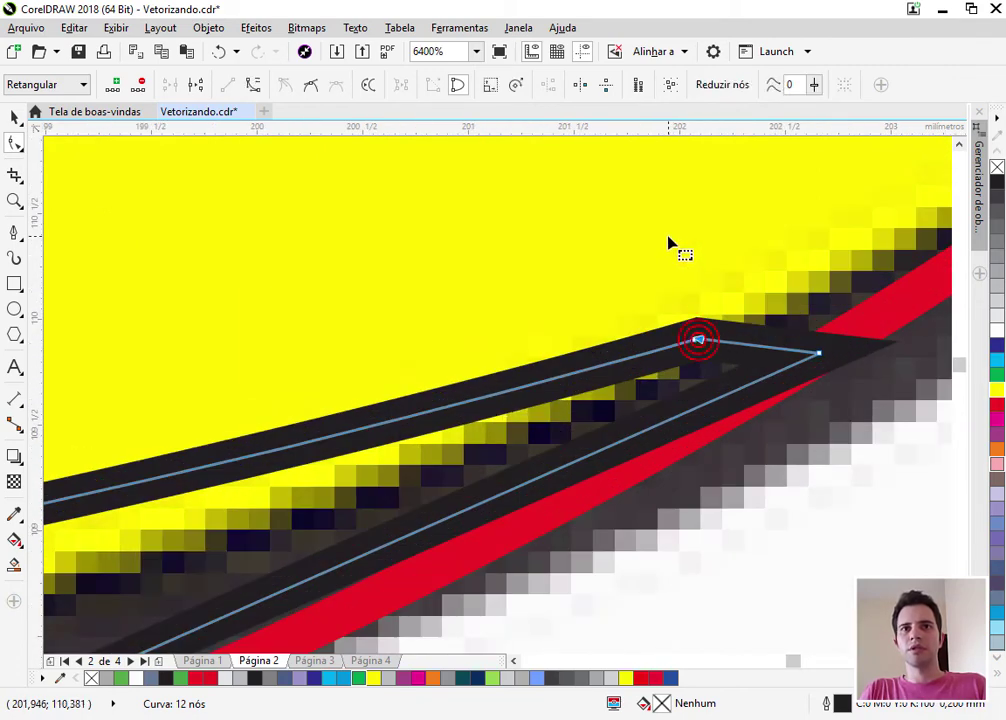
Add a node on the mouth's upper curve near its right end and move it down onto the black edge
{"action": "scroll", "coordinate": [669, 245], "scroll_direction": "down", "scroll_amount": 4}
{"action": "scroll", "coordinate": [569, 268], "scroll_direction": "up", "scroll_amount": 2}
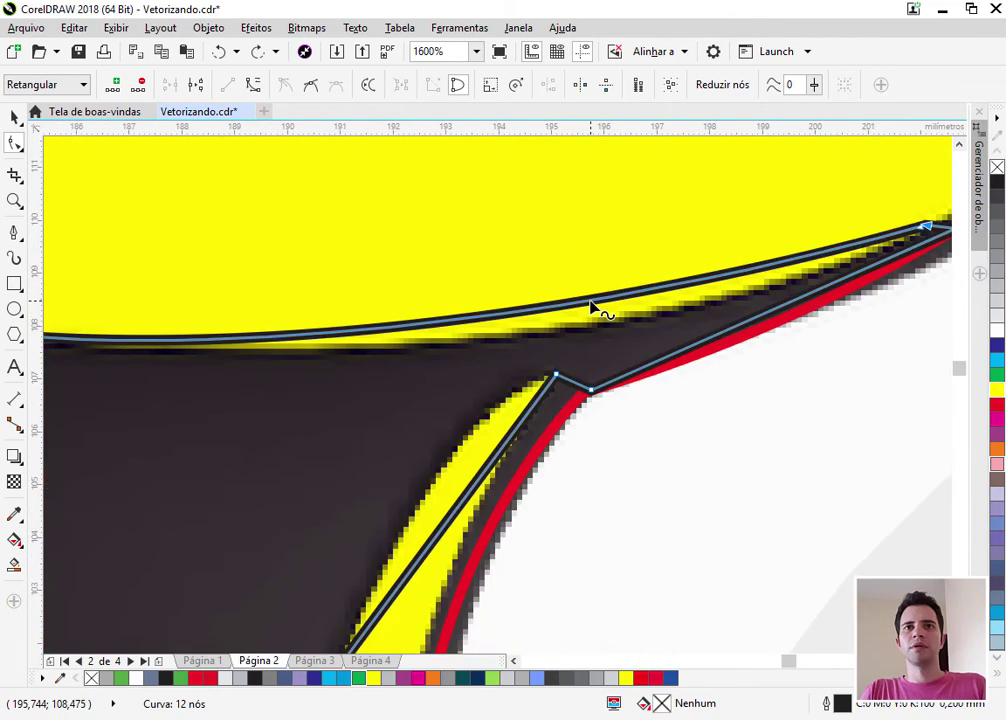
{"action": "left_click", "coordinate": [590, 302]}
{"action": "left_click_drag", "start_coordinate": [590, 302], "coordinate": [615, 319]}
{"action": "scroll", "coordinate": [647, 299], "scroll_direction": "down", "scroll_amount": 1}
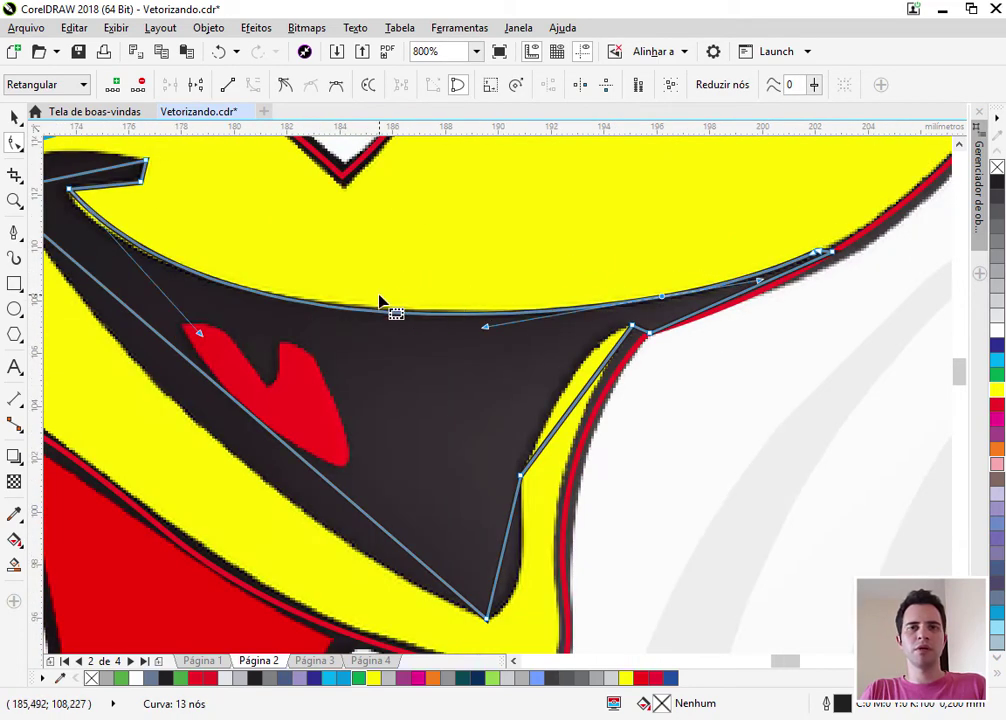
Convert the straight top segment of the smile crease to a curve and bow it upward along the black edge
{"action": "scroll", "coordinate": [446, 340], "scroll_direction": "down", "scroll_amount": 2}
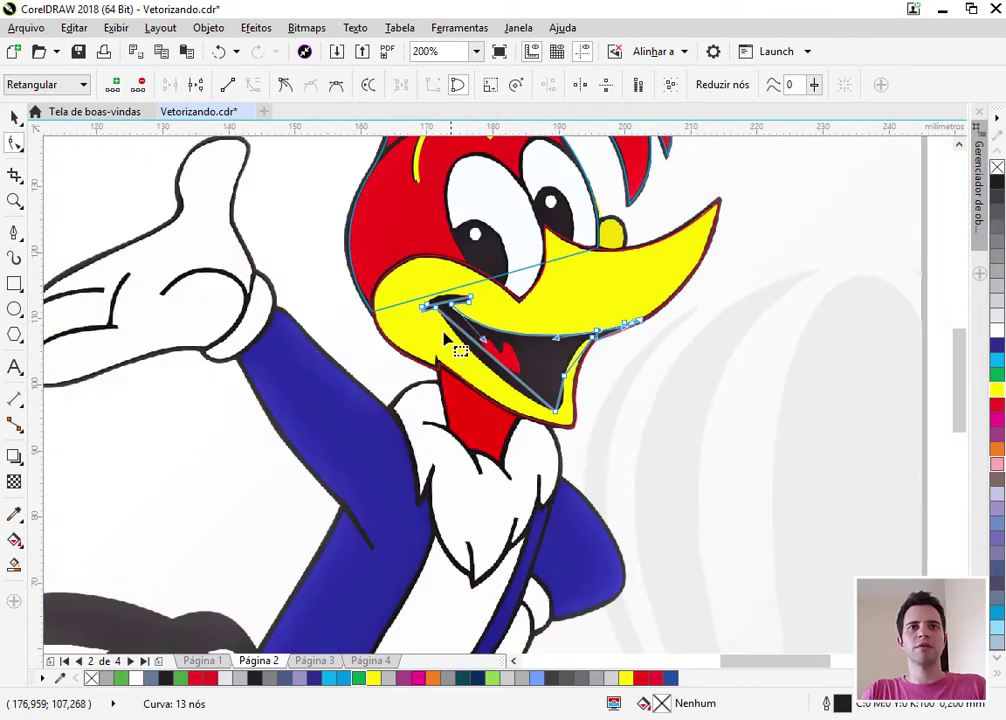
{"action": "scroll", "coordinate": [455, 300], "scroll_direction": "up", "scroll_amount": 3}
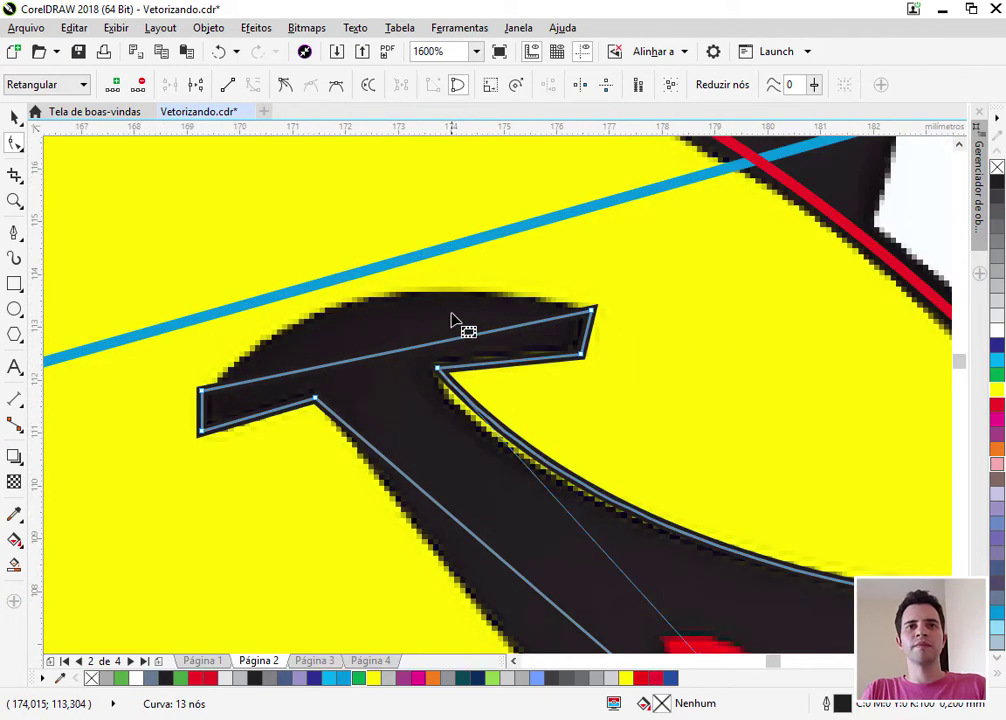
{"action": "left_click", "coordinate": [393, 353]}
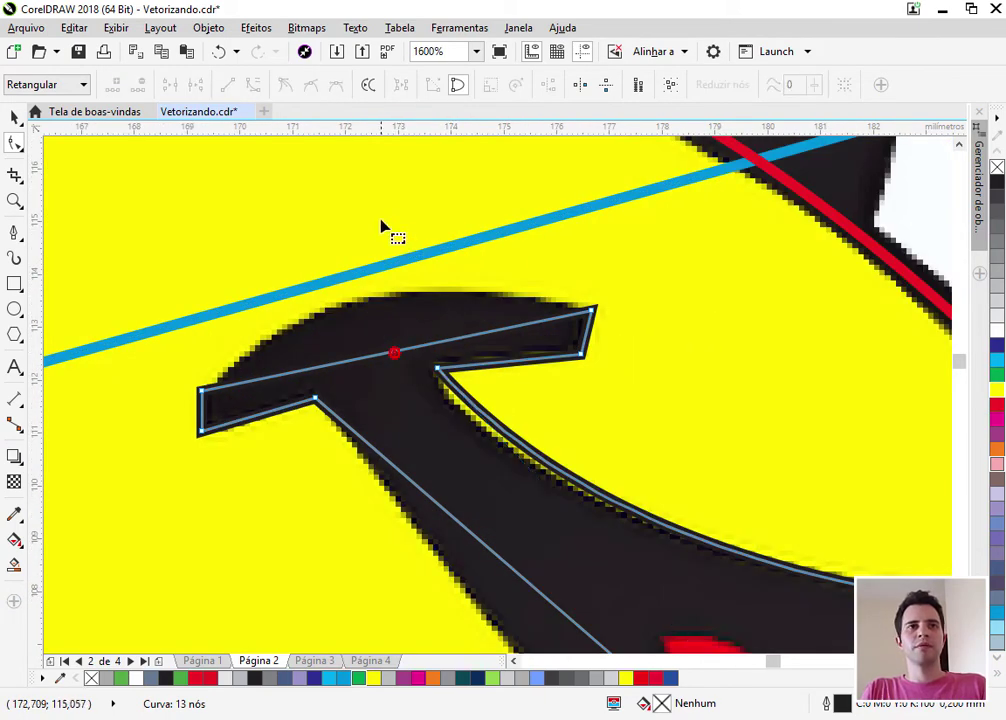
{"action": "left_click", "coordinate": [253, 85]}
{"action": "left_click_drag", "start_coordinate": [390, 354], "coordinate": [374, 302]}
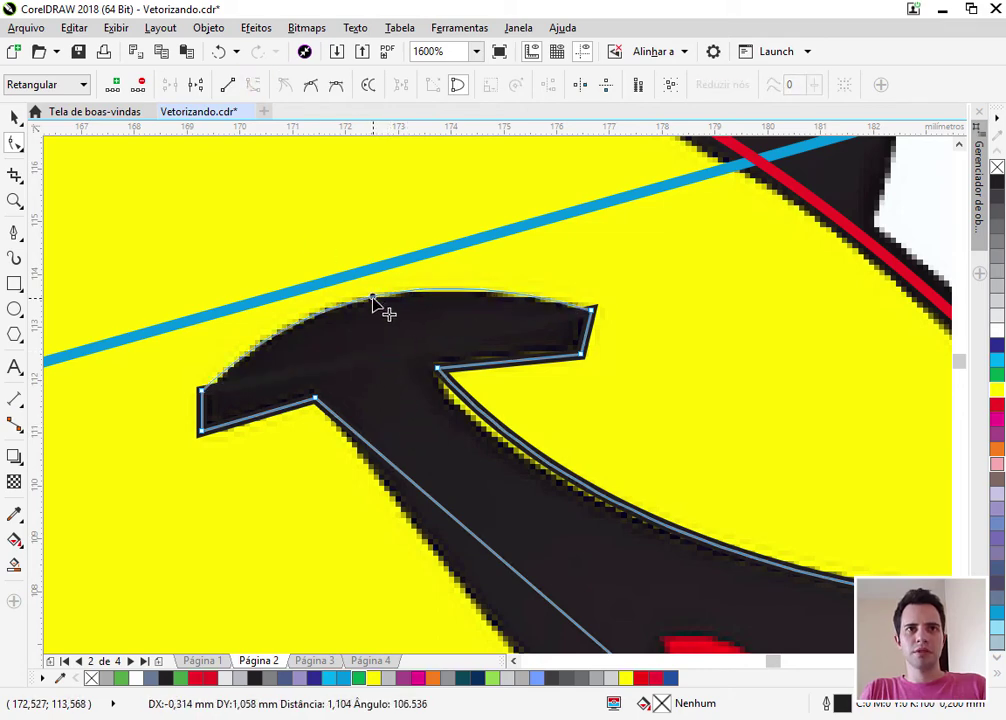
Convert the mouth's long lower segment to a curve and bend it onto the inner edge of the lower jaw
{"action": "scroll", "coordinate": [377, 333], "scroll_direction": "down", "scroll_amount": 2}
{"action": "left_click", "coordinate": [347, 352]}
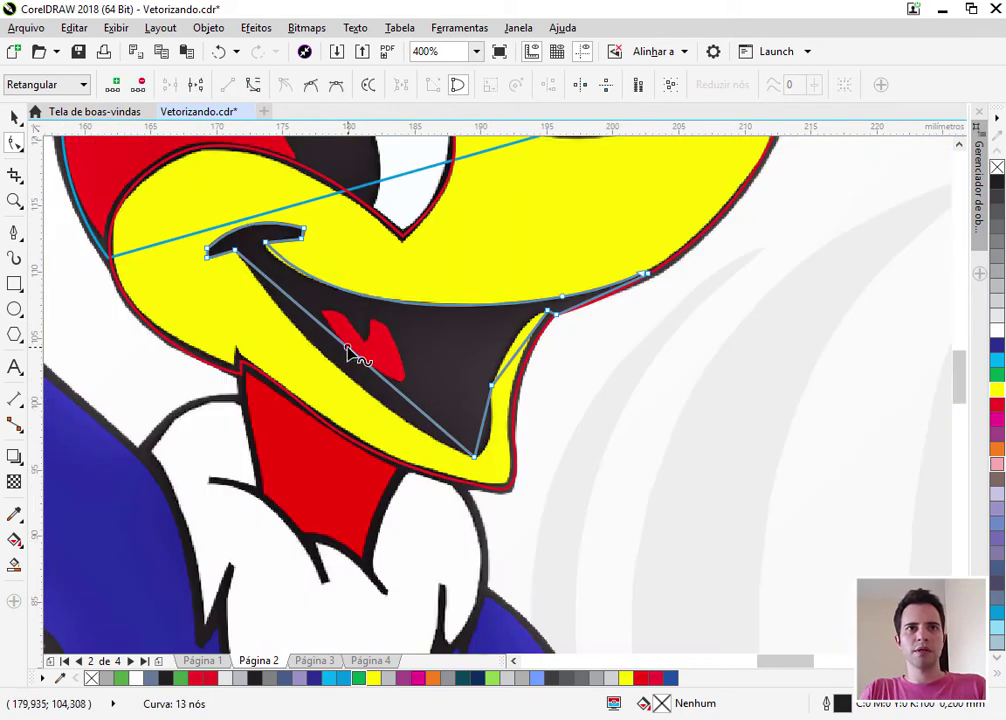
{"action": "scroll", "coordinate": [348, 307], "scroll_direction": "up", "scroll_amount": 2}
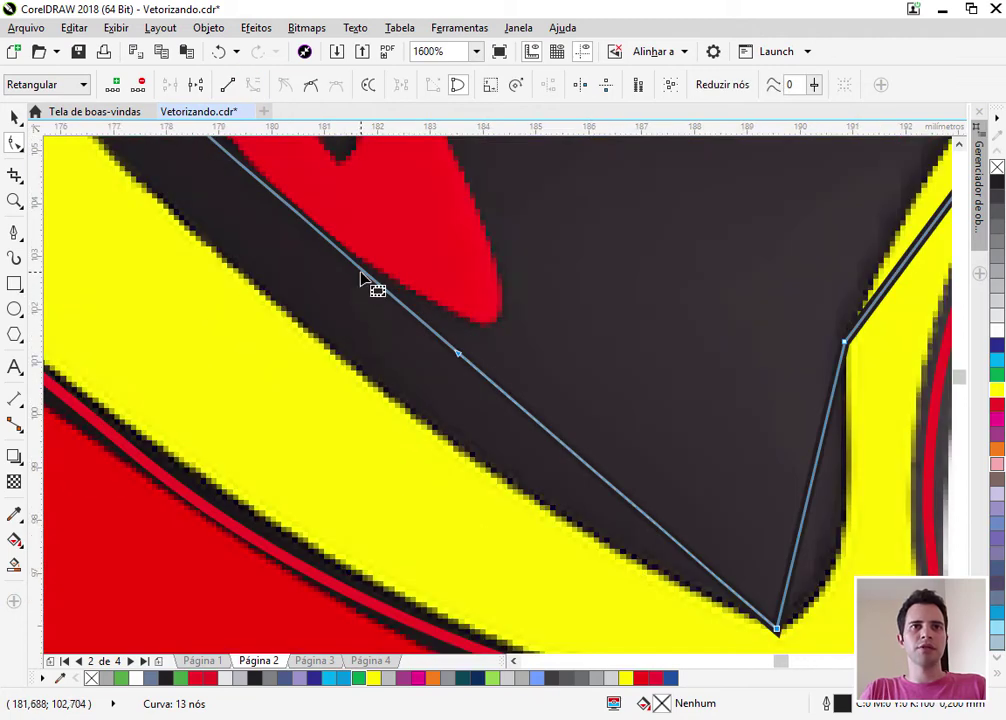
{"action": "left_click_drag", "start_coordinate": [360, 278], "coordinate": [320, 295]}
{"action": "left_click_drag", "start_coordinate": [340, 254], "coordinate": [287, 314]}
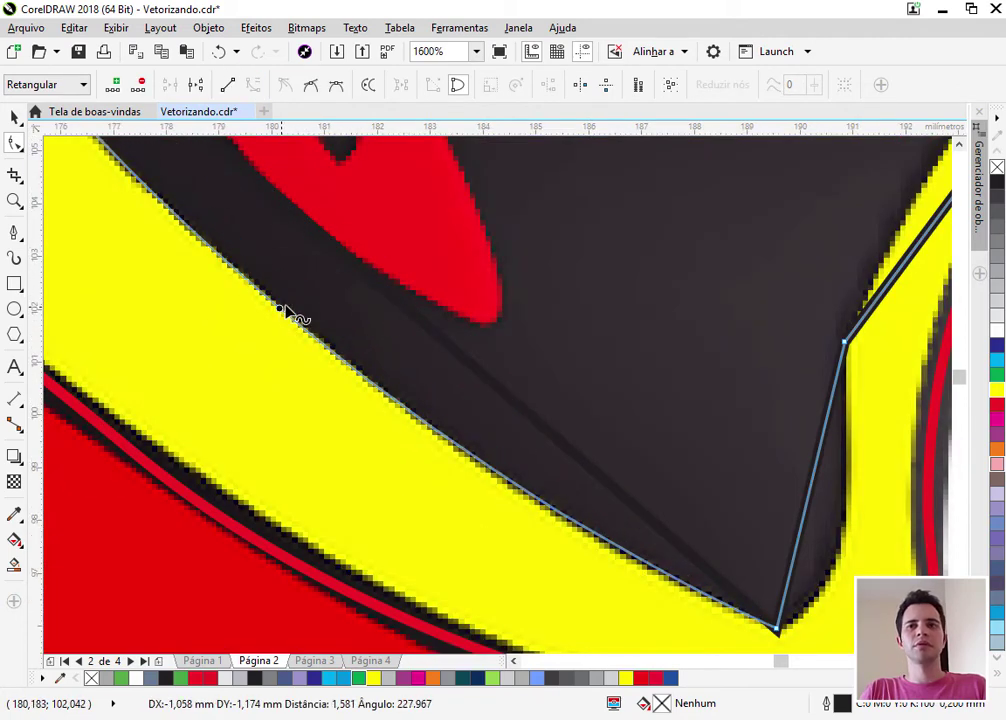
Convert the short segment rising from the mouth's lowest point to a curve and bow it outward to the yellow edge
{"action": "scroll", "coordinate": [539, 431], "scroll_direction": "down", "scroll_amount": 1}
{"action": "scroll", "coordinate": [543, 437], "scroll_direction": "up", "scroll_amount": 1}
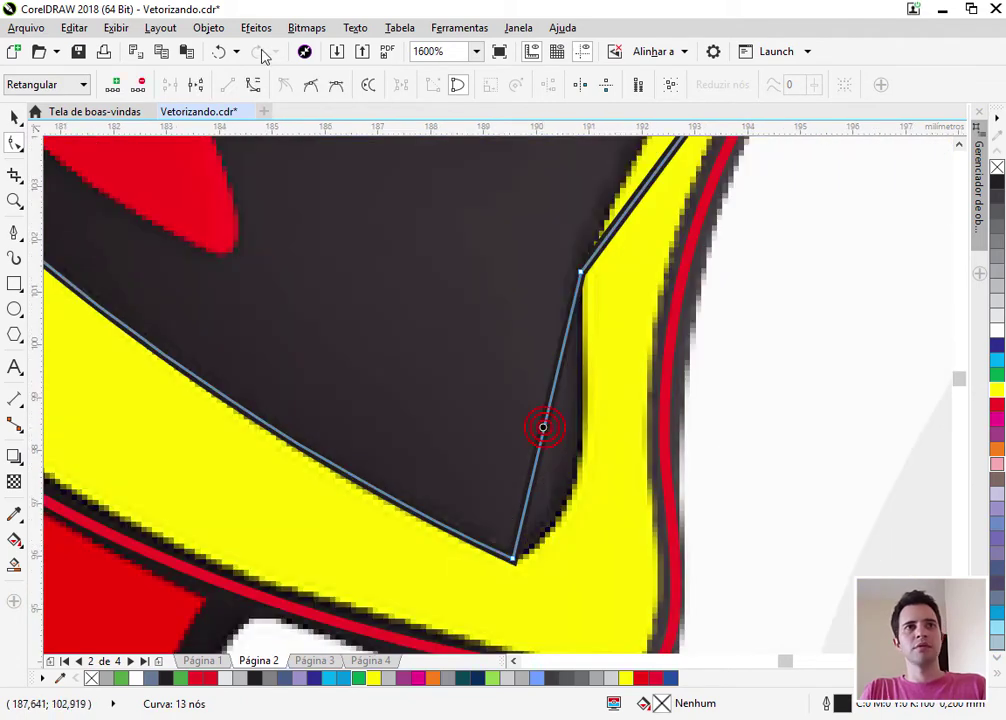
{"action": "left_click", "coordinate": [253, 86]}
{"action": "left_click_drag", "start_coordinate": [552, 420], "coordinate": [579, 471]}
Convert the segment leading up to the lower jaw's tip to a curve and bow it along the yellow strip's inner edge
{"action": "scroll", "coordinate": [539, 449], "scroll_direction": "down", "scroll_amount": 1}
{"action": "scroll", "coordinate": [474, 337], "scroll_direction": "up", "scroll_amount": 1}
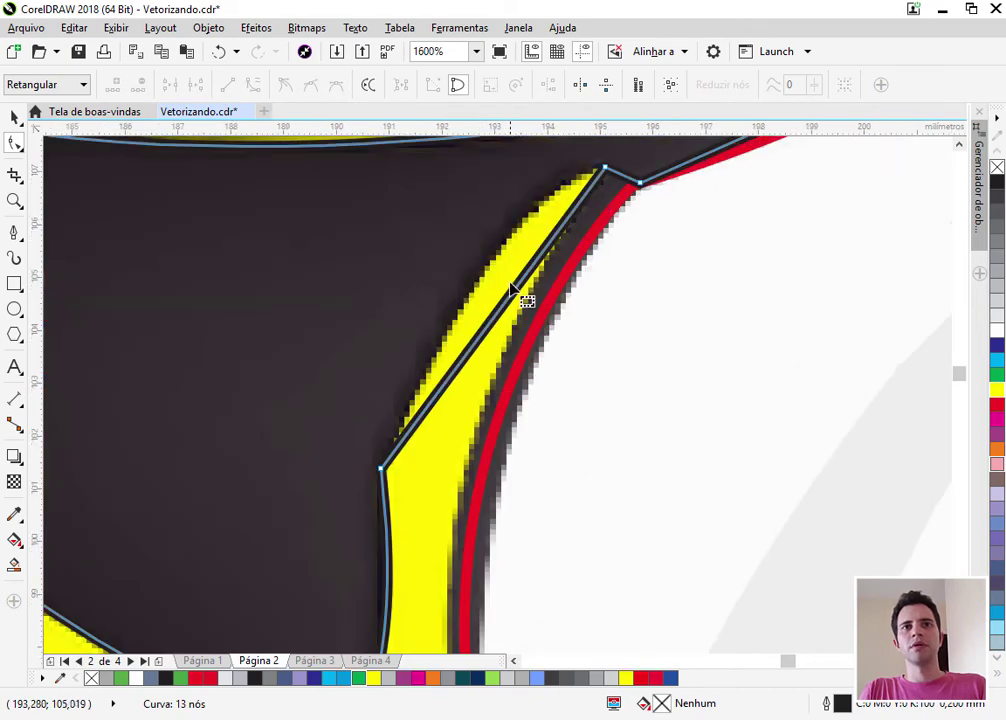
{"action": "left_click", "coordinate": [507, 292]}
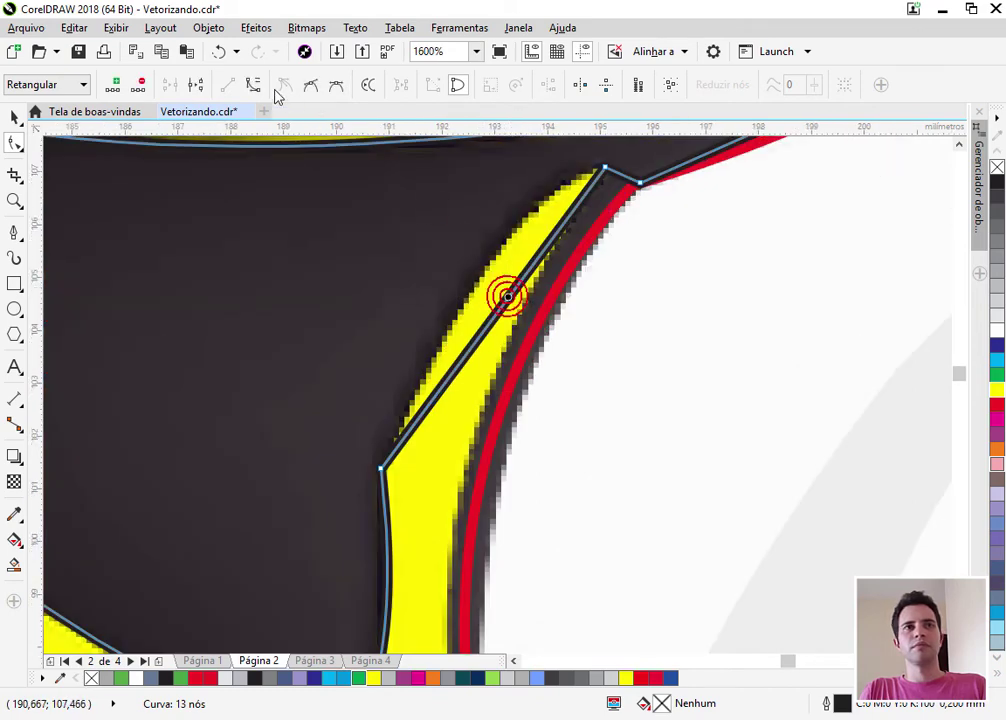
{"action": "left_click", "coordinate": [254, 86]}
{"action": "mouse_move", "coordinate": [494, 278]}
{"action": "left_mouse_down"}
{"action": "mouse_move", "coordinate": [494, 321]}
{"action": "mouse_move", "coordinate": [494, 262]}
{"action": "left_mouse_up"}
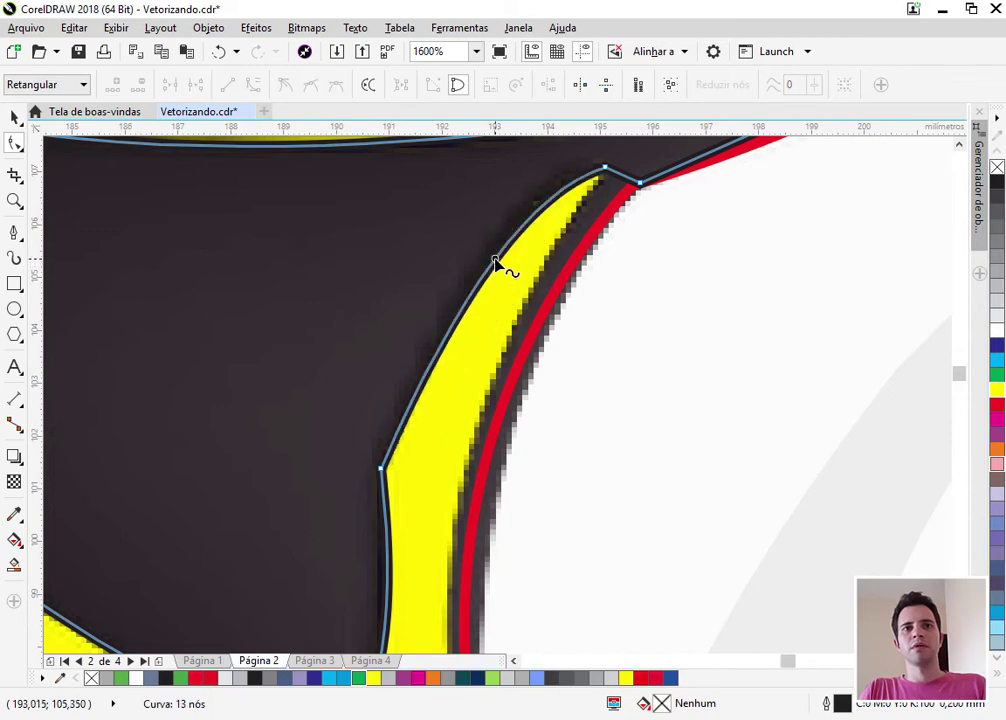
{"action": "scroll", "coordinate": [520, 283], "scroll_direction": "down", "scroll_amount": 2}
{"action": "scroll", "coordinate": [535, 363], "scroll_direction": "down", "scroll_amount": 1}
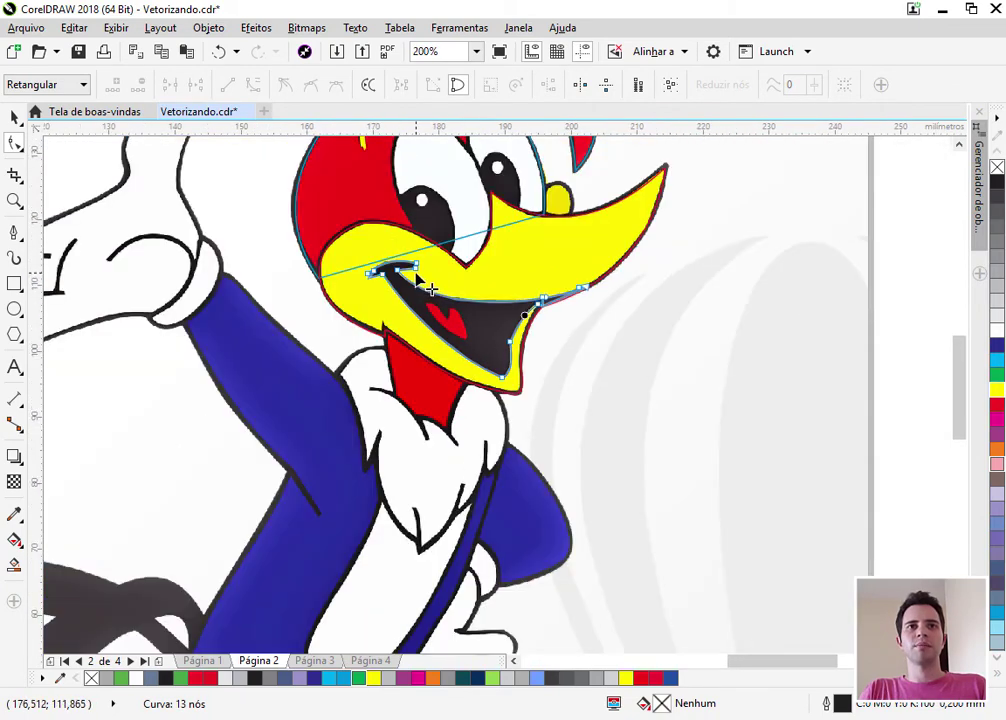
{"action": "scroll", "coordinate": [418, 281], "scroll_direction": "up", "scroll_amount": 2}
{"action": "scroll", "coordinate": [373, 256], "scroll_direction": "up", "scroll_amount": 3}
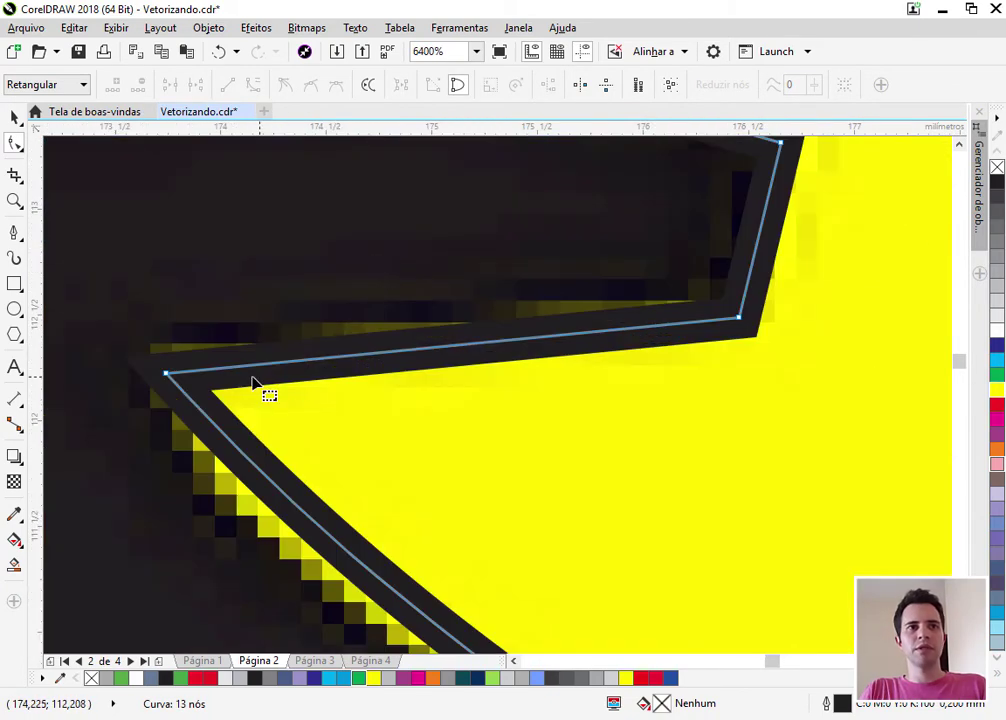
Move the corner node between the smile crease's underside and the mouth's upper edge deeper into the black area
{"action": "left_click_drag", "start_coordinate": [168, 376], "coordinate": [117, 360]}
{"action": "scroll", "coordinate": [267, 297], "scroll_direction": "down", "scroll_amount": 3}
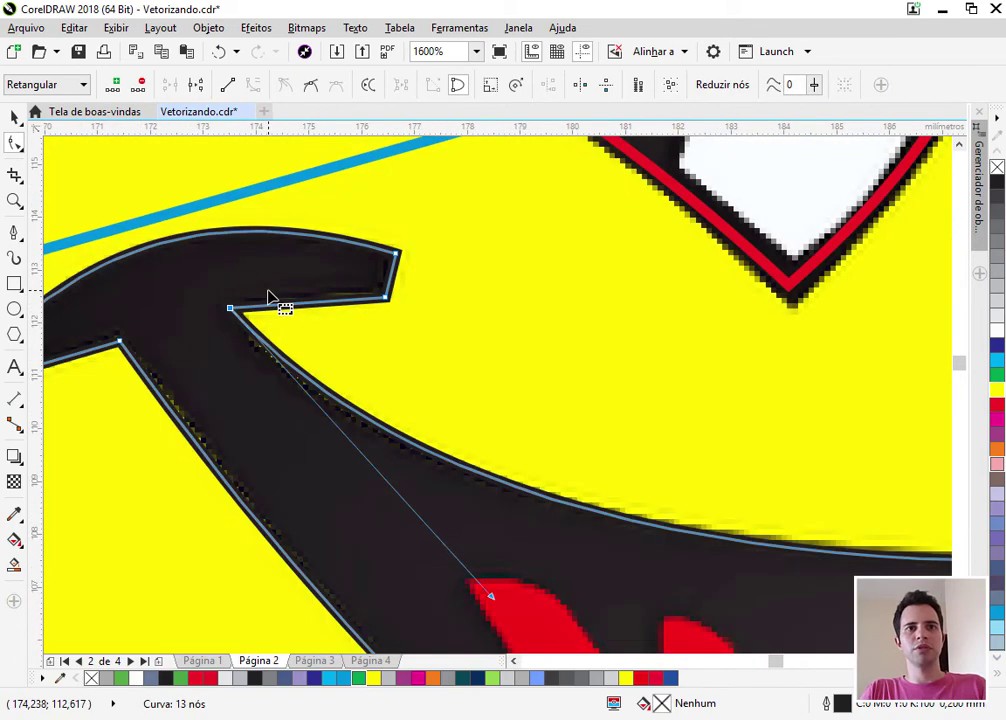
{"action": "scroll", "coordinate": [359, 308], "scroll_direction": "down", "scroll_amount": 1}
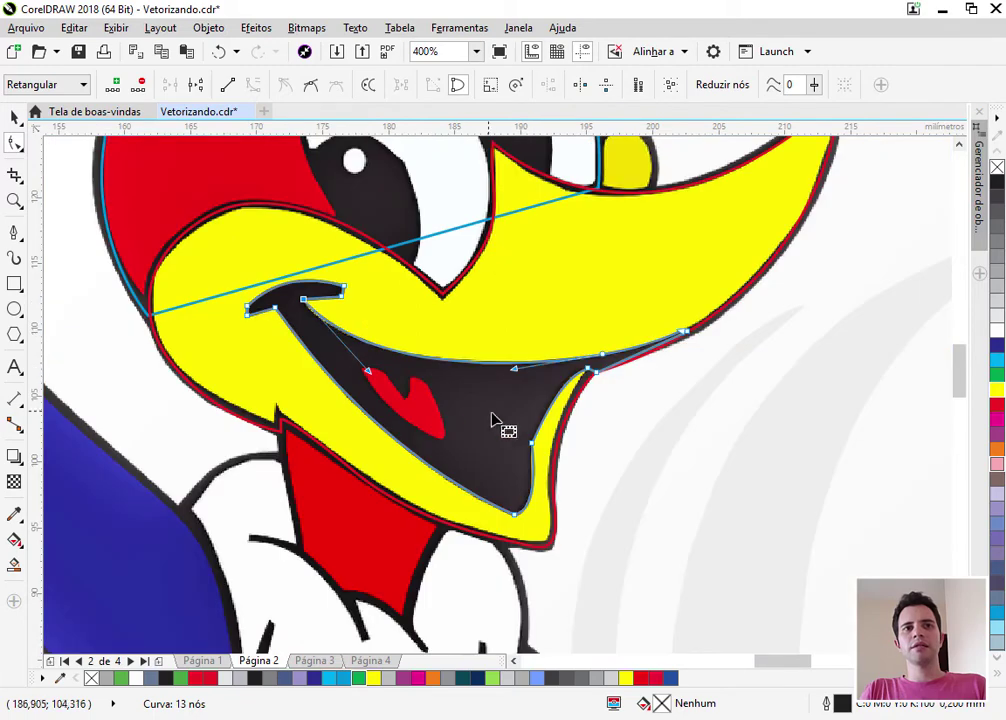
Trace the red tongue freehand as a closed shape about 6.2 × 5.3 mm, filled with 80% black and without an outline
{"action": "left_click", "coordinate": [22, 240]}
{"action": "left_click", "coordinate": [75, 234]}
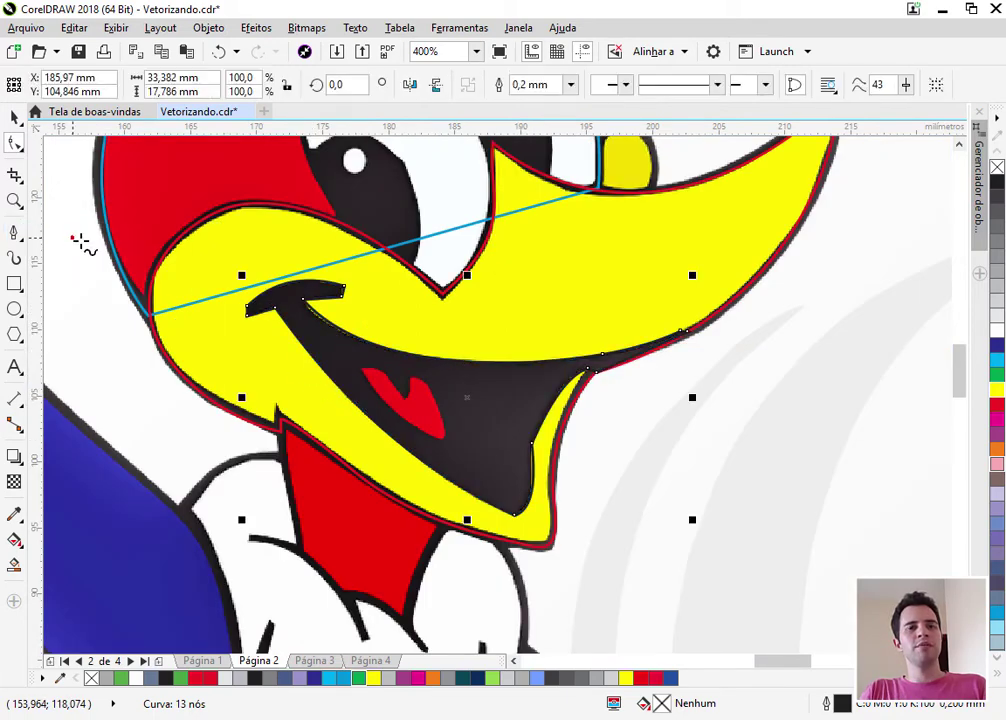
{"action": "scroll", "coordinate": [420, 422], "scroll_direction": "up", "scroll_amount": 2}
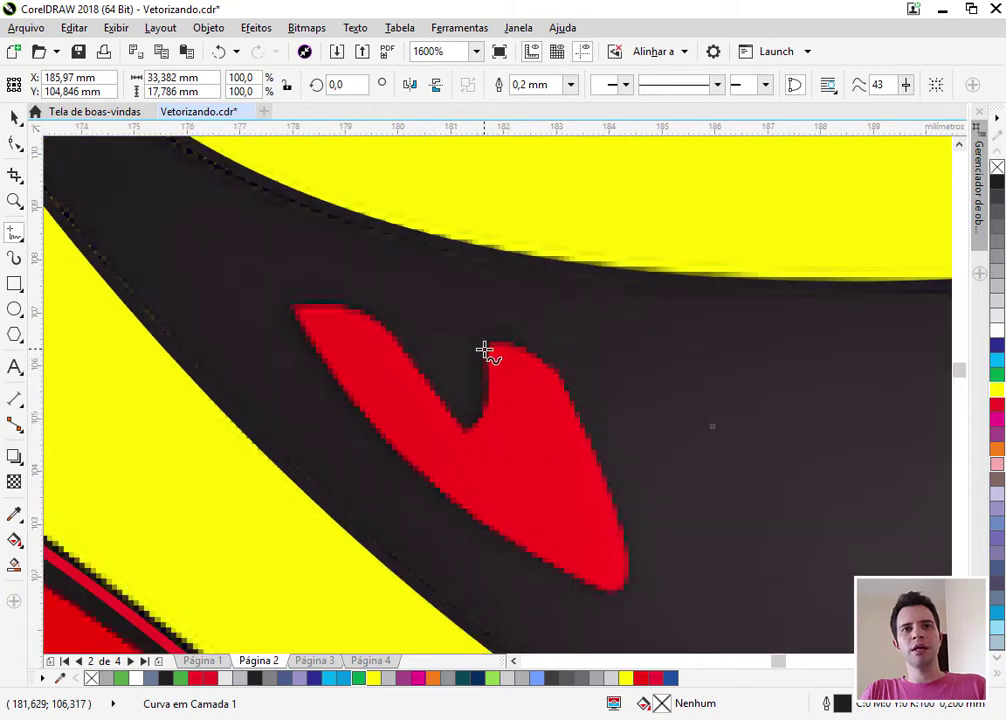
{"action": "left_click", "coordinate": [489, 344]}
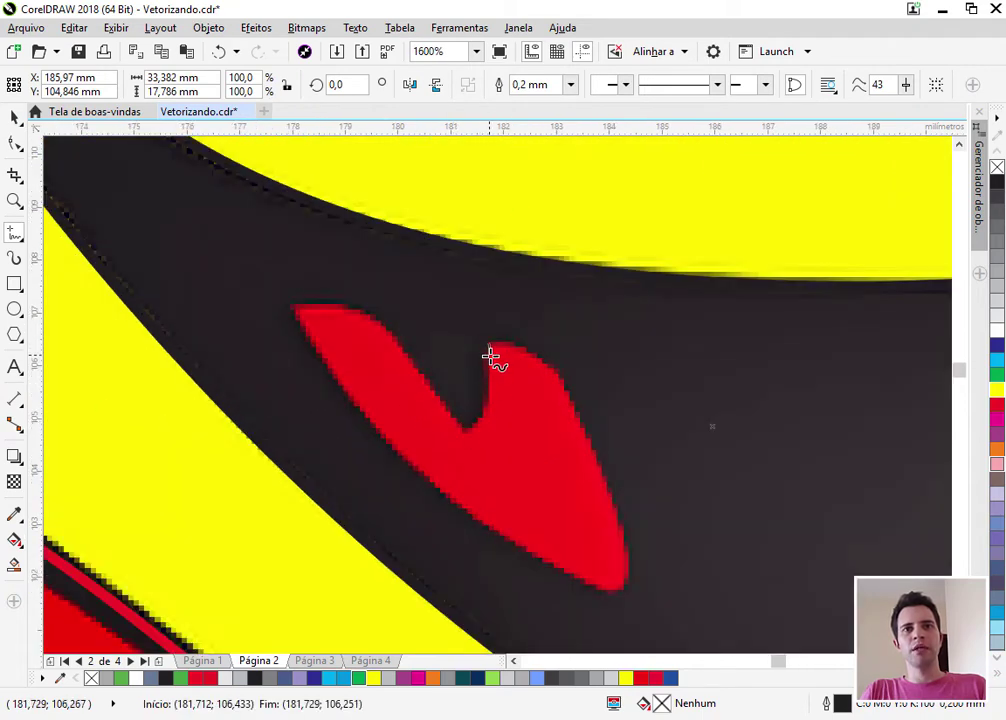
{"action": "mouse_move", "coordinate": [481, 411]}
{"action": "left_mouse_down"}
{"action": "mouse_move", "coordinate": [468, 433]}
{"action": "mouse_move", "coordinate": [424, 371]}
{"action": "left_mouse_up"}
{"action": "mouse_move", "coordinate": [390, 333]}
{"action": "left_mouse_down"}
{"action": "mouse_move", "coordinate": [356, 313]}
{"action": "mouse_move", "coordinate": [298, 310]}
{"action": "mouse_move", "coordinate": [318, 354]}
{"action": "mouse_move", "coordinate": [420, 477]}
{"action": "mouse_move", "coordinate": [584, 581]}
{"action": "mouse_move", "coordinate": [613, 587]}
{"action": "mouse_move", "coordinate": [627, 575]}
{"action": "mouse_move", "coordinate": [618, 516]}
{"action": "mouse_move", "coordinate": [578, 415]}
{"action": "left_mouse_up"}
{"action": "left_click_drag", "start_coordinate": [554, 371], "coordinate": [493, 340]}
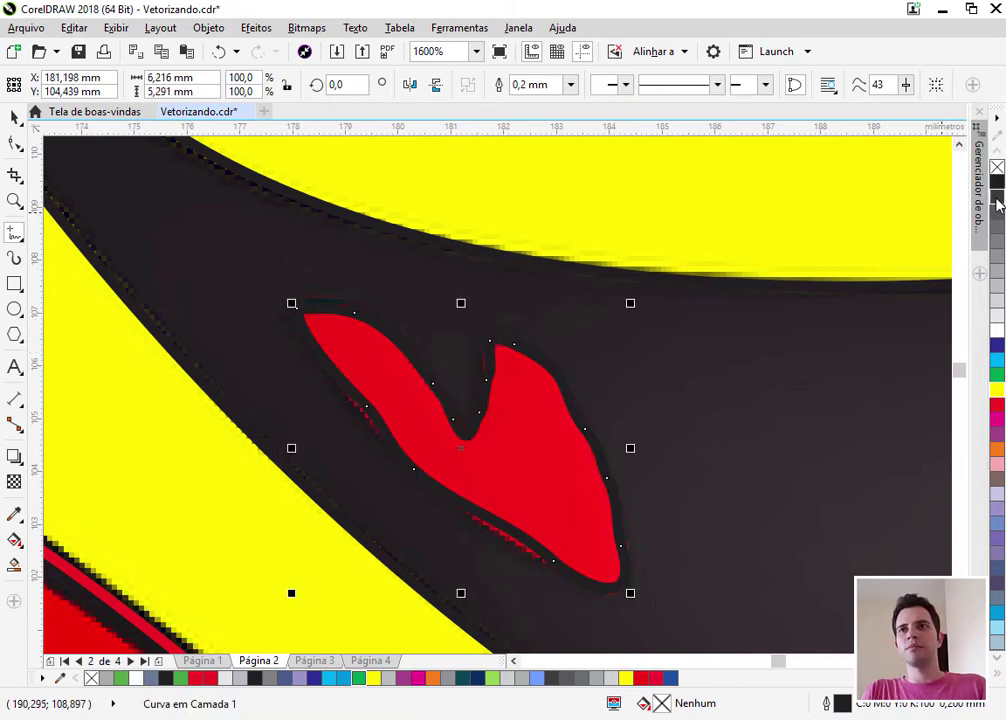
{"action": "left_click", "coordinate": [995, 212]}
{"action": "right_click", "coordinate": [997, 166]}
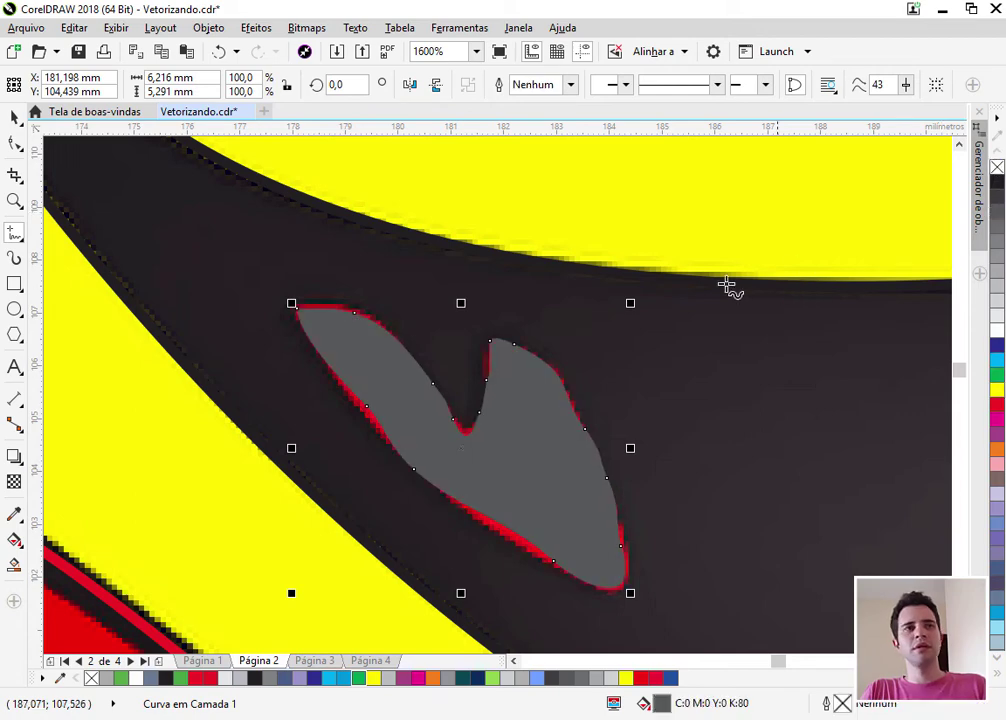
Smooth the tongue's lower edge by deleting two stray nodes and adding one between them, pulled out to the red boundary
{"action": "left_click", "coordinate": [14, 145]}
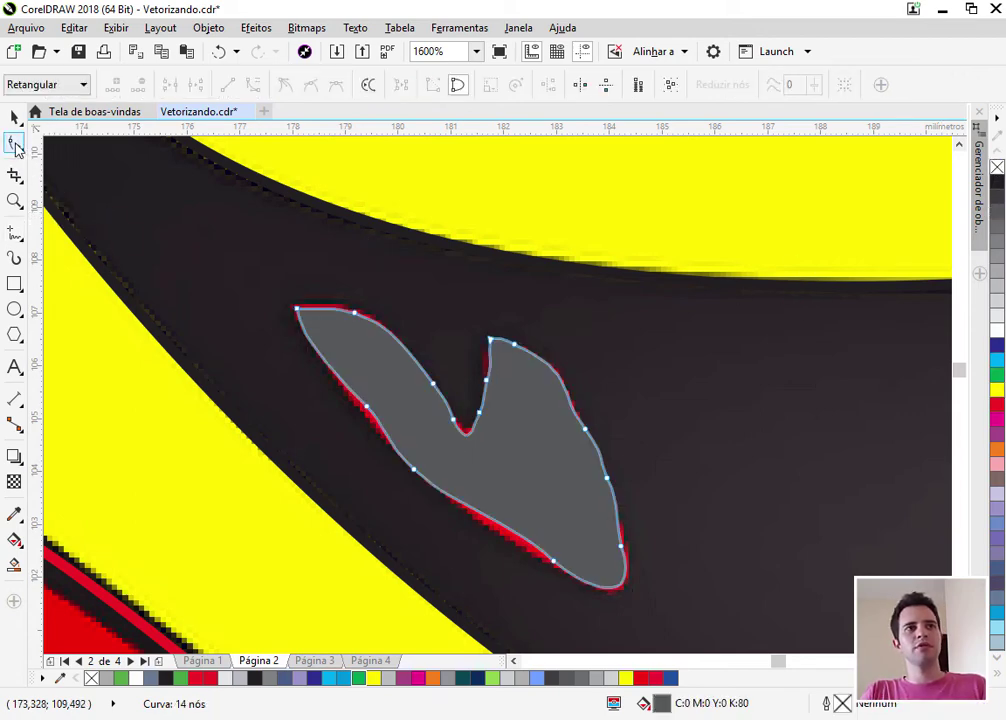
{"action": "double_click", "coordinate": [368, 407]}
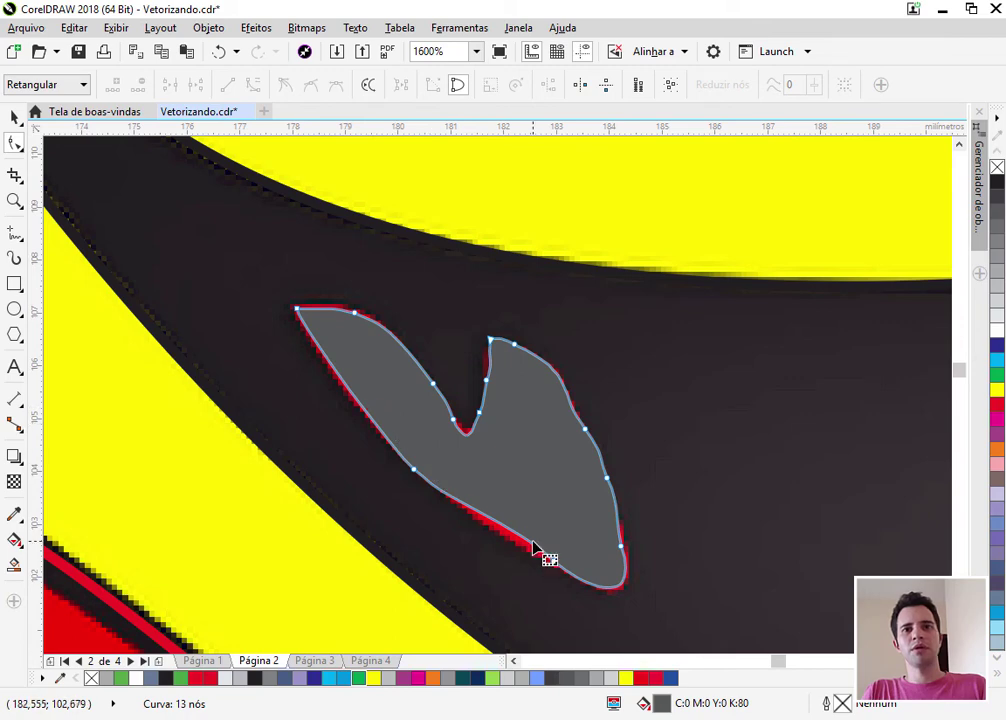
{"action": "double_click", "coordinate": [510, 537]}
{"action": "left_click_drag", "start_coordinate": [516, 546], "coordinate": [521, 548]}
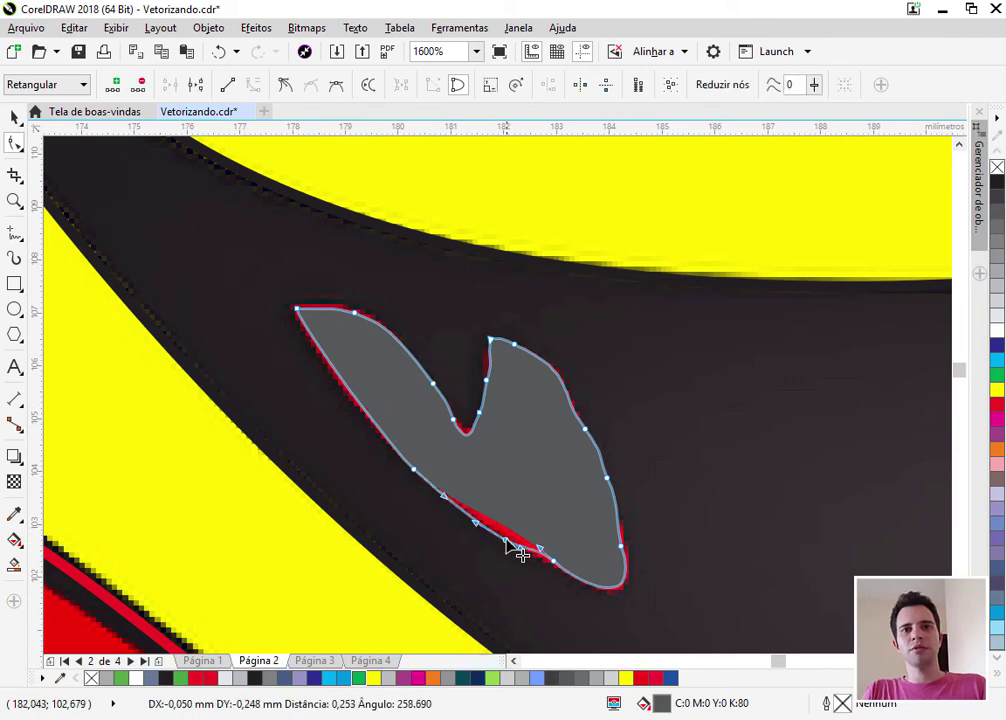
{"action": "double_click", "coordinate": [557, 567]}
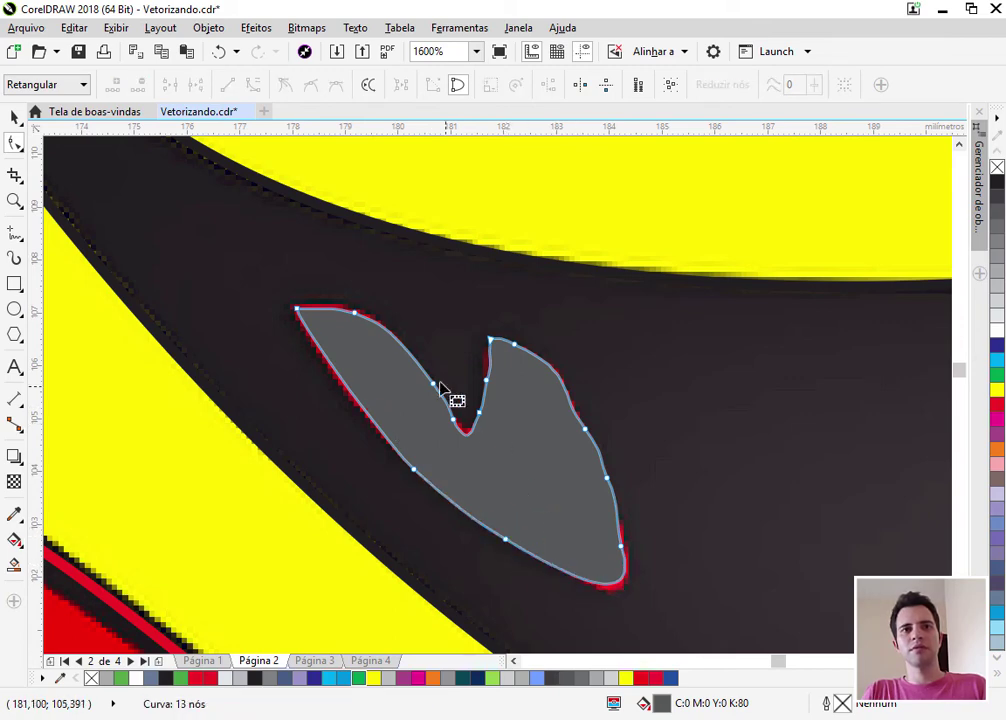
Move the node at the tongue's upper pointed tip out to the corner of the red area
{"action": "scroll", "coordinate": [350, 308], "scroll_direction": "up", "scroll_amount": 1}
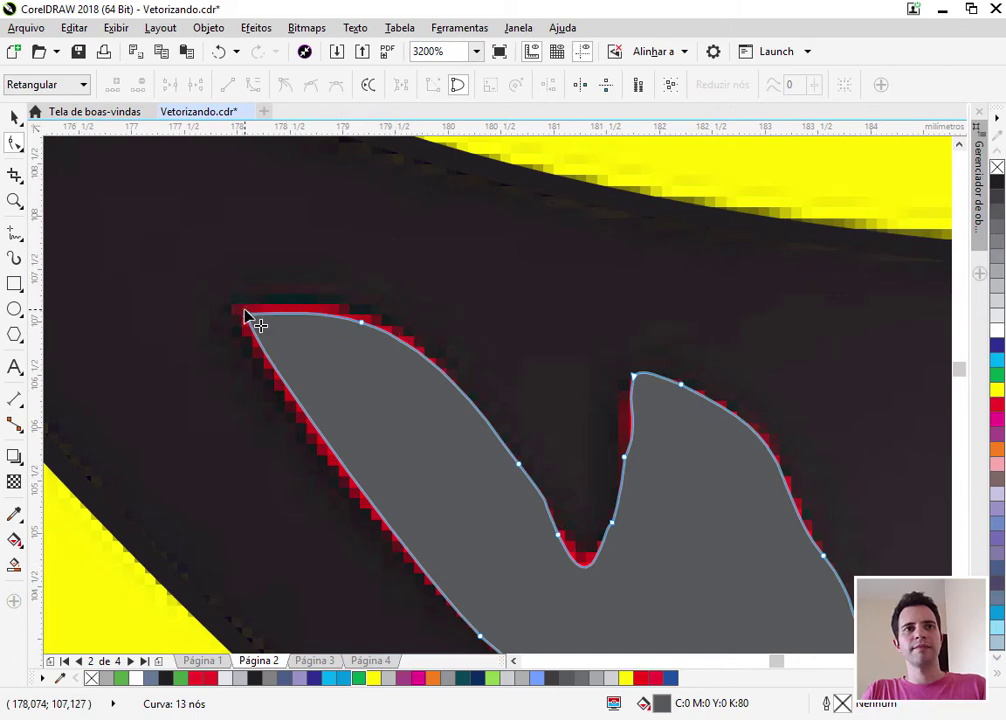
{"action": "left_click_drag", "start_coordinate": [245, 316], "coordinate": [236, 313]}
{"action": "left_click", "coordinate": [361, 322]}
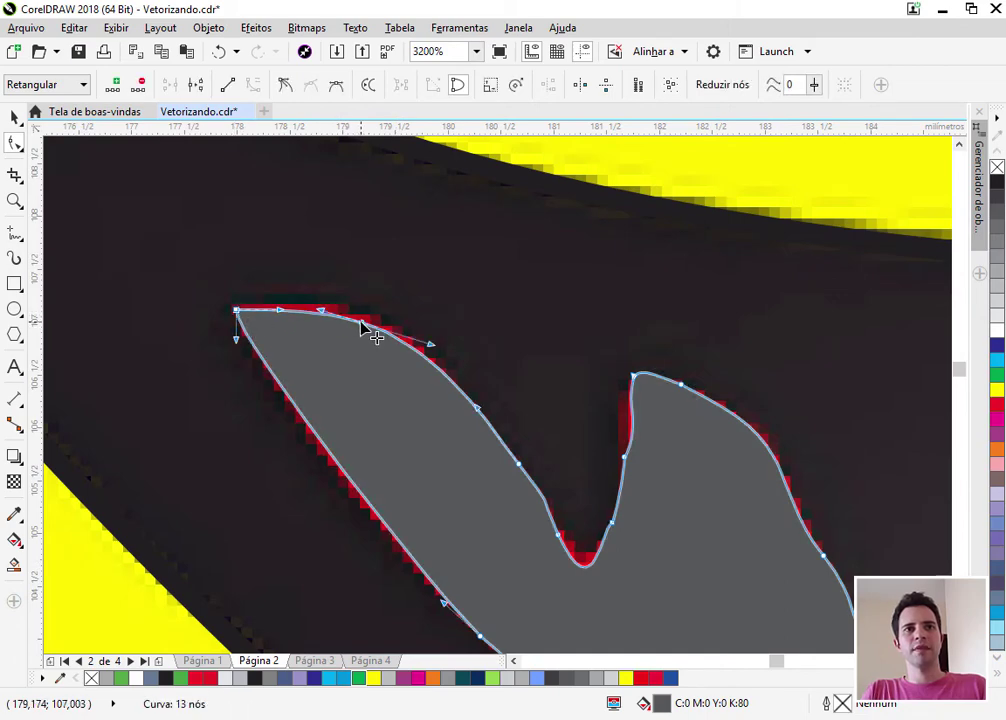
{"action": "mouse_move", "coordinate": [361, 322]}
{"action": "left_mouse_down"}
{"action": "mouse_move", "coordinate": [358, 311]}
{"action": "mouse_move", "coordinate": [361, 322]}
{"action": "left_mouse_up"}
Add a node at the bottom of the tongue's notch, raise it to the dark edge, and delete the neighbouring node
{"action": "scroll", "coordinate": [576, 563], "scroll_direction": "up", "scroll_amount": 2}
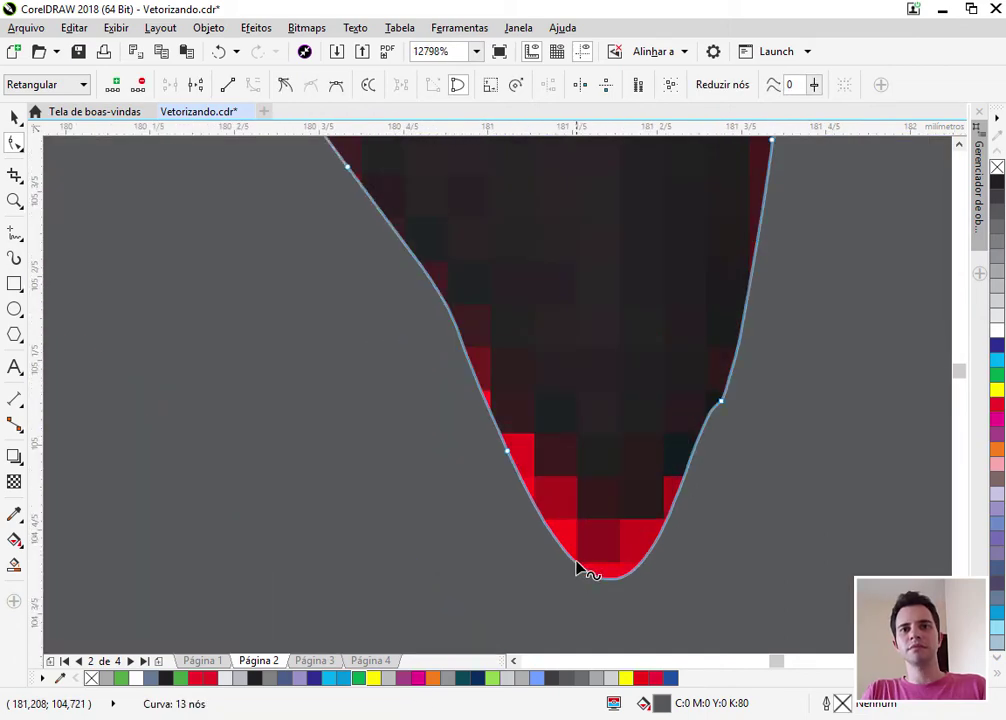
{"action": "double_click", "coordinate": [591, 576]}
{"action": "left_click_drag", "start_coordinate": [591, 576], "coordinate": [605, 515]}
{"action": "double_click", "coordinate": [507, 455]}
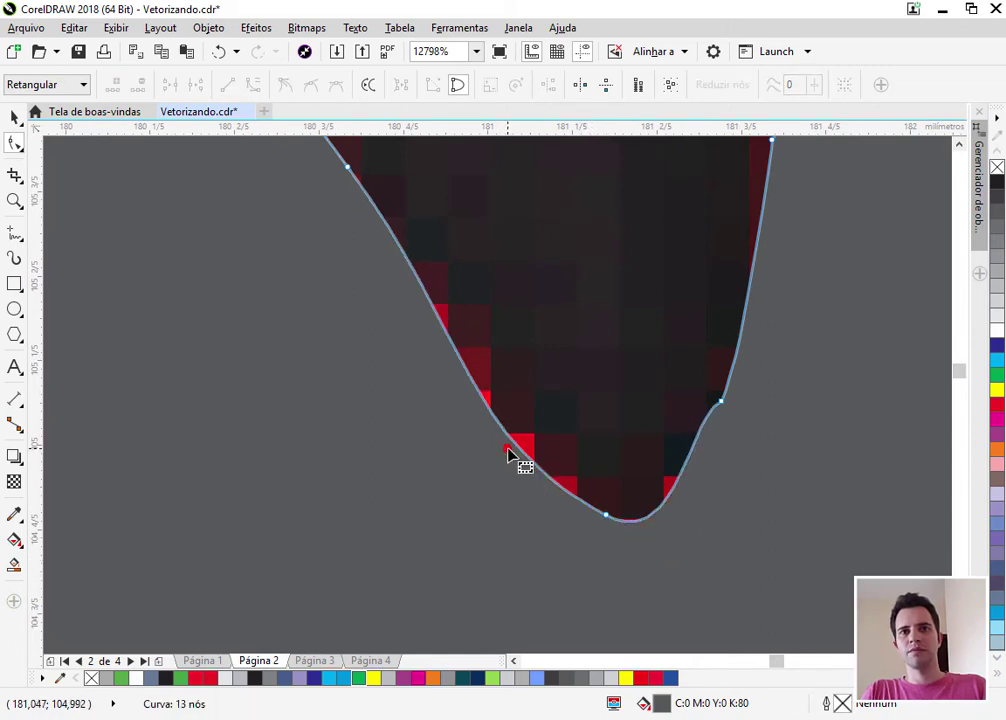
Delete the extra node above the tongue's lower tip and add one at the tip, pulled down to the red edge
{"action": "scroll", "coordinate": [507, 455], "scroll_direction": "down", "scroll_amount": 2}
{"action": "scroll", "coordinate": [590, 375], "scroll_direction": "down", "scroll_amount": 1}
{"action": "scroll", "coordinate": [632, 538], "scroll_direction": "up", "scroll_amount": 1}
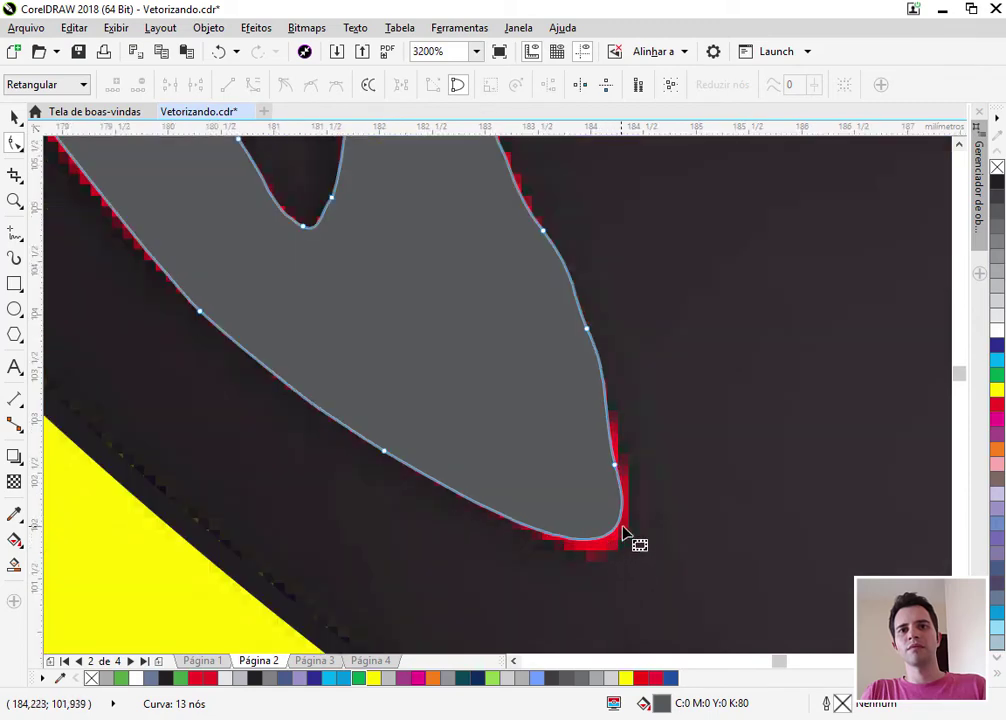
{"action": "left_click", "coordinate": [616, 467]}
{"action": "double_click", "coordinate": [616, 467]}
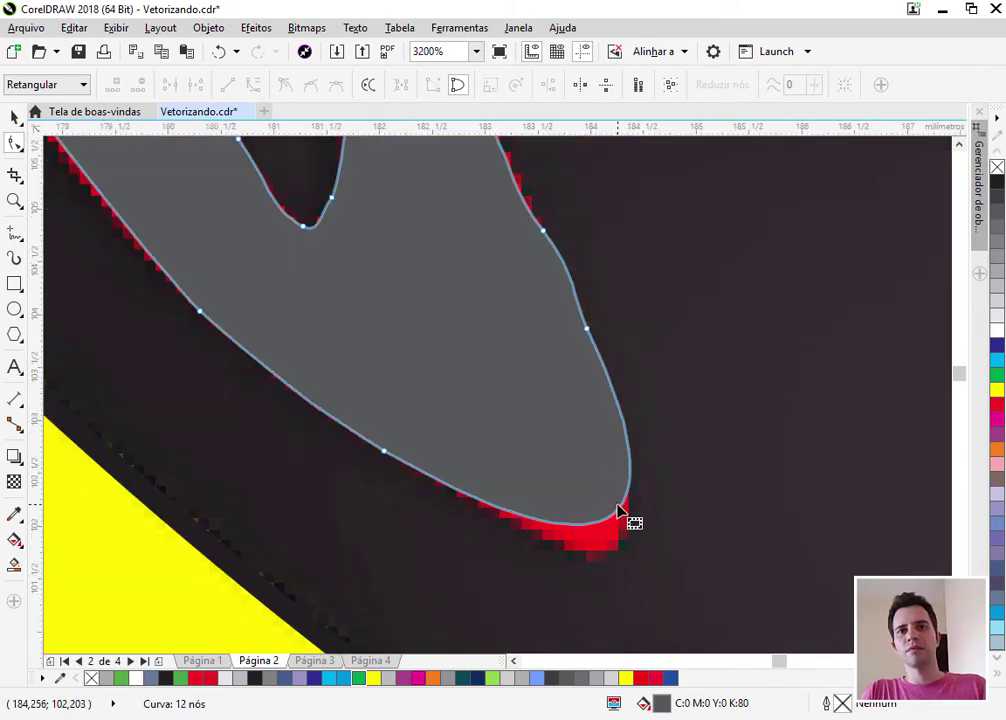
{"action": "left_click", "coordinate": [617, 510]}
{"action": "left_click_drag", "start_coordinate": [617, 508], "coordinate": [618, 536]}
Fill the finished tongue shape with red (M100 Y100)
{"action": "scroll", "coordinate": [556, 461], "scroll_direction": "down", "scroll_amount": 1}
{"action": "scroll", "coordinate": [556, 461], "scroll_direction": "down", "scroll_amount": 1}
{"action": "key", "text": "space"}
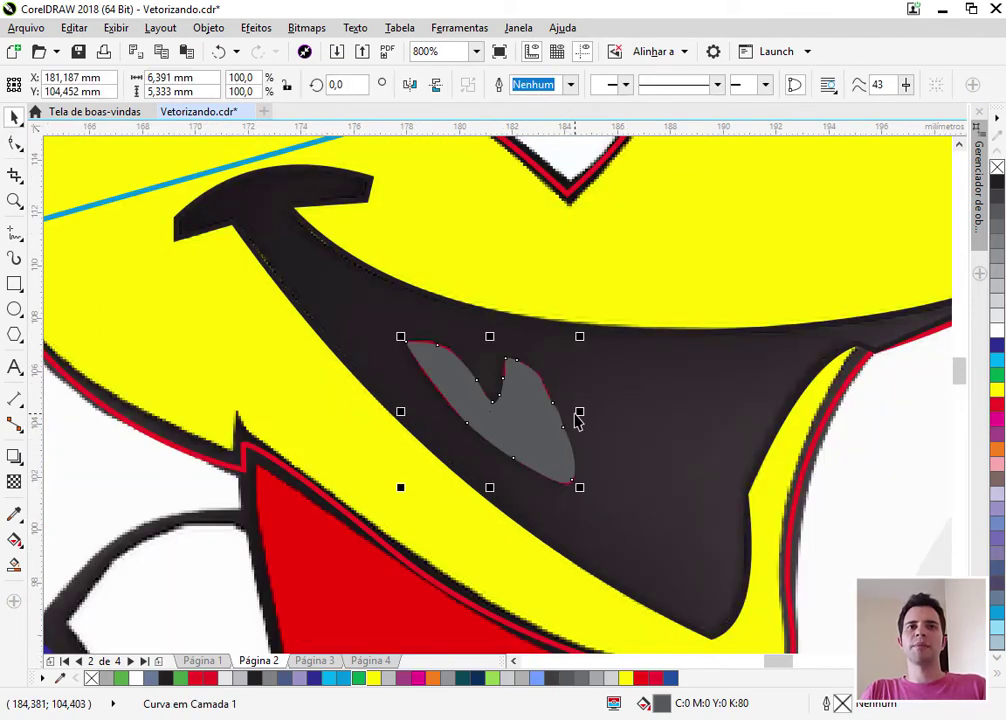
{"action": "left_click", "coordinate": [997, 407]}
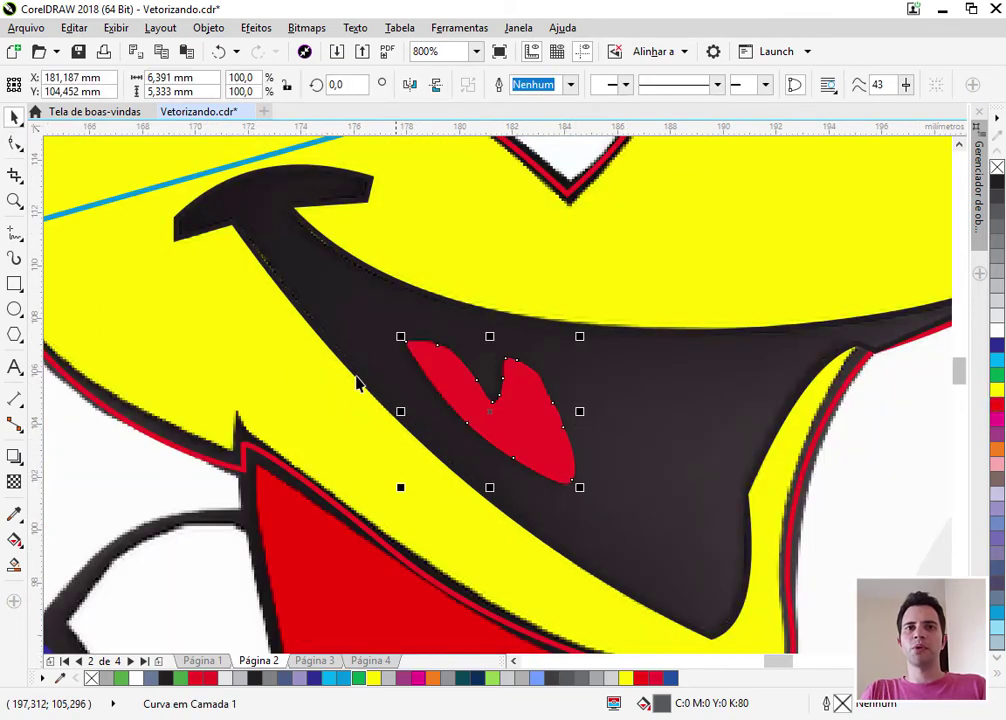
Fill the mouth shape with black (K100)
{"action": "scroll", "coordinate": [478, 400], "scroll_direction": "down", "scroll_amount": 1}
{"action": "left_click", "coordinate": [493, 383]}
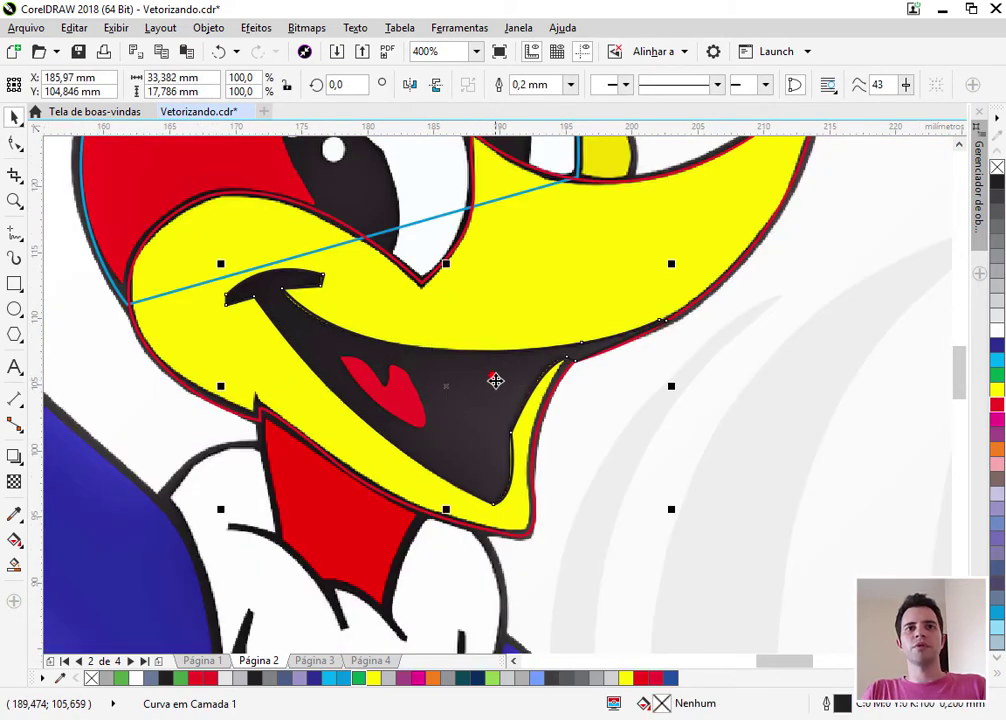
{"action": "left_click", "coordinate": [997, 185]}
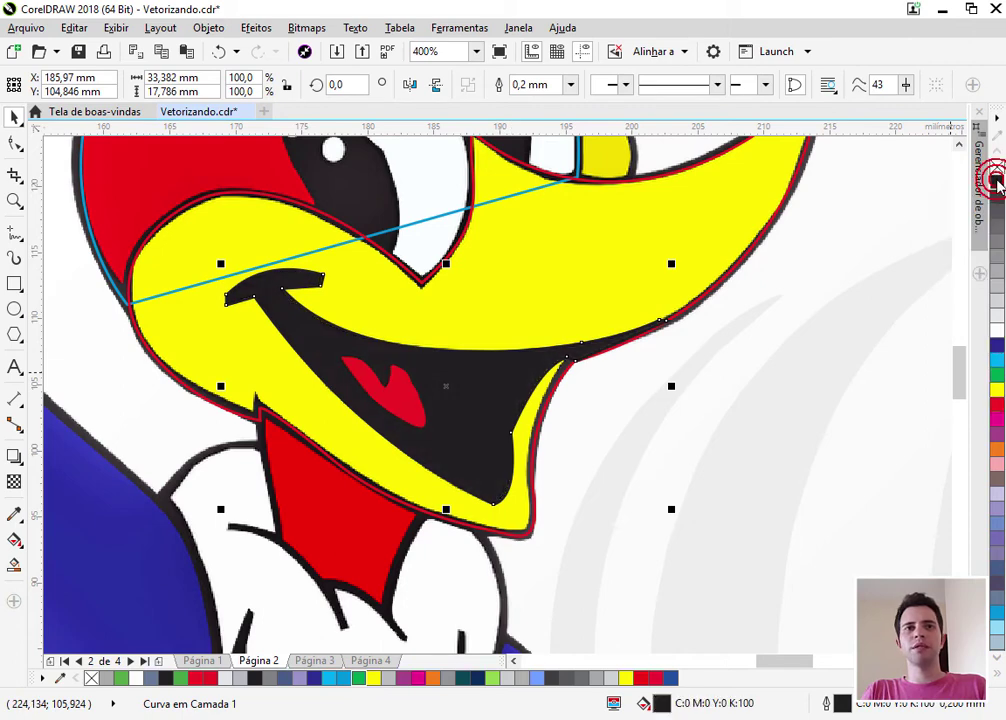
Fill the traced beak shape with yellow (Y100)
{"action": "left_click", "coordinate": [393, 406]}
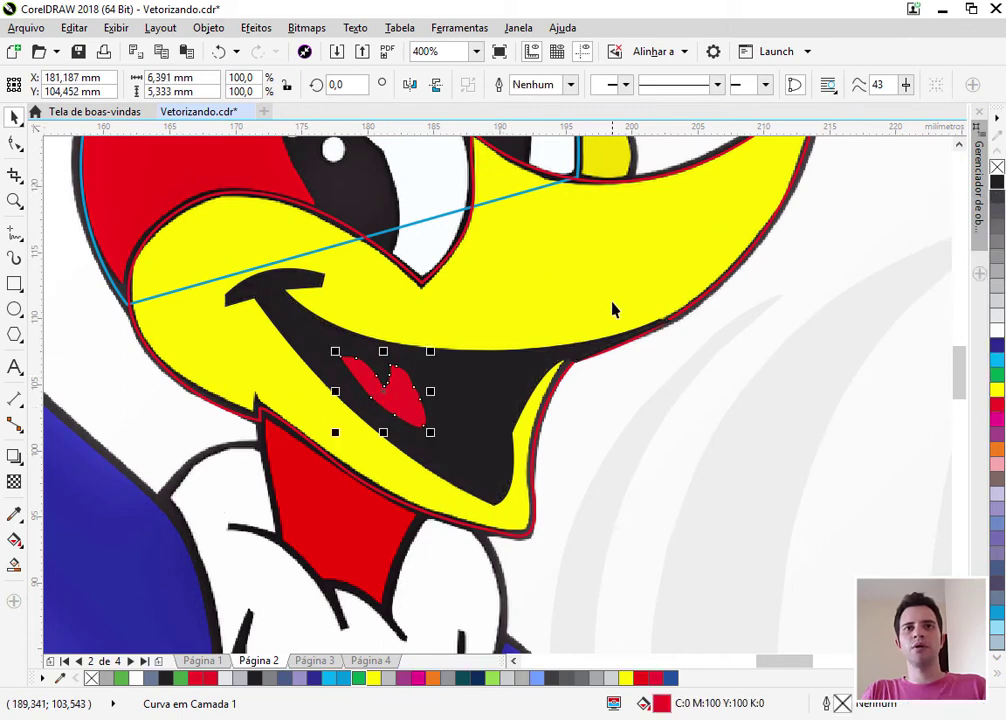
{"action": "left_click", "coordinate": [579, 328]}
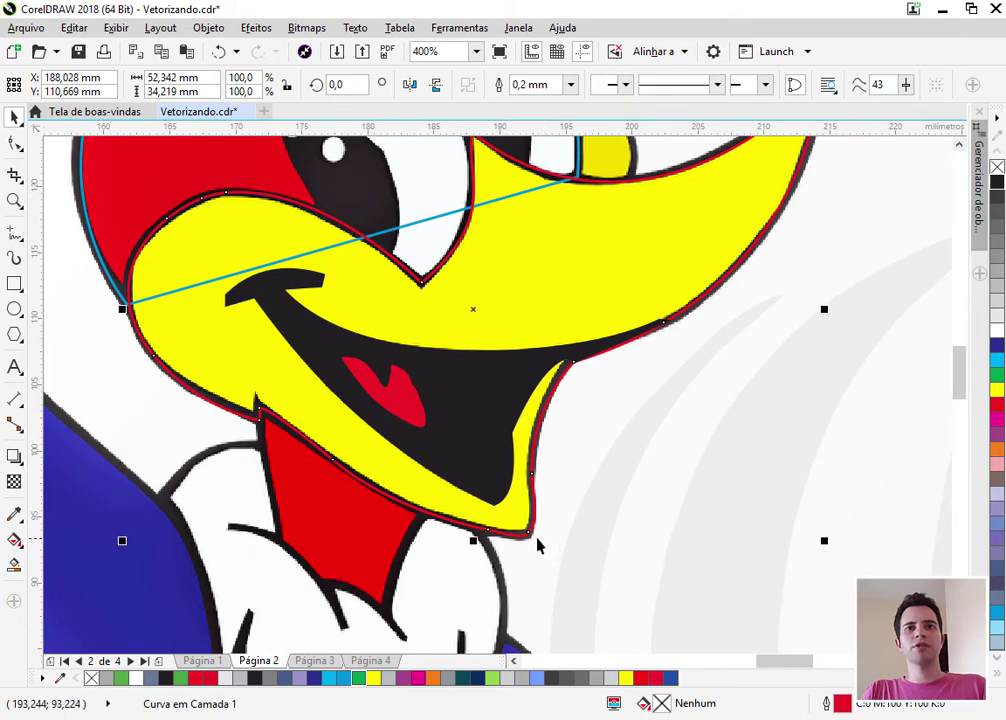
{"action": "left_click", "coordinate": [998, 392]}
Draw a straight line about 4.4 × 3.3 mm along the black crease branching off the back of the head, outlined in cyan
{"action": "scroll", "coordinate": [523, 360], "scroll_direction": "down", "scroll_amount": 2}
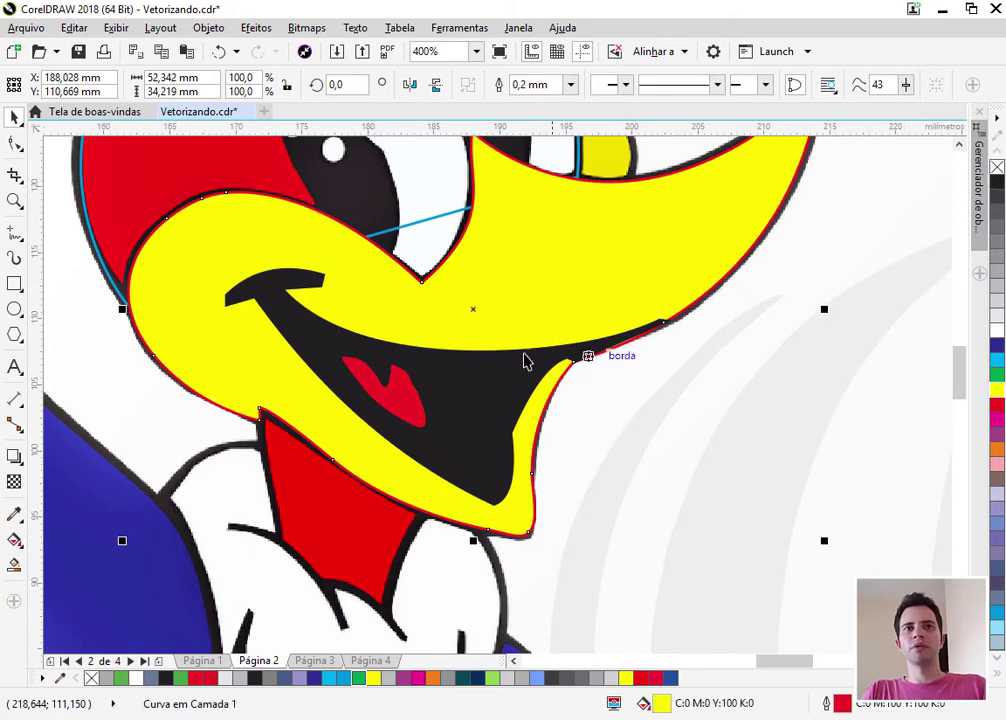
{"action": "scroll", "coordinate": [358, 343], "scroll_direction": "down", "scroll_amount": 3}
{"action": "scroll", "coordinate": [381, 283], "scroll_direction": "up", "scroll_amount": 4}
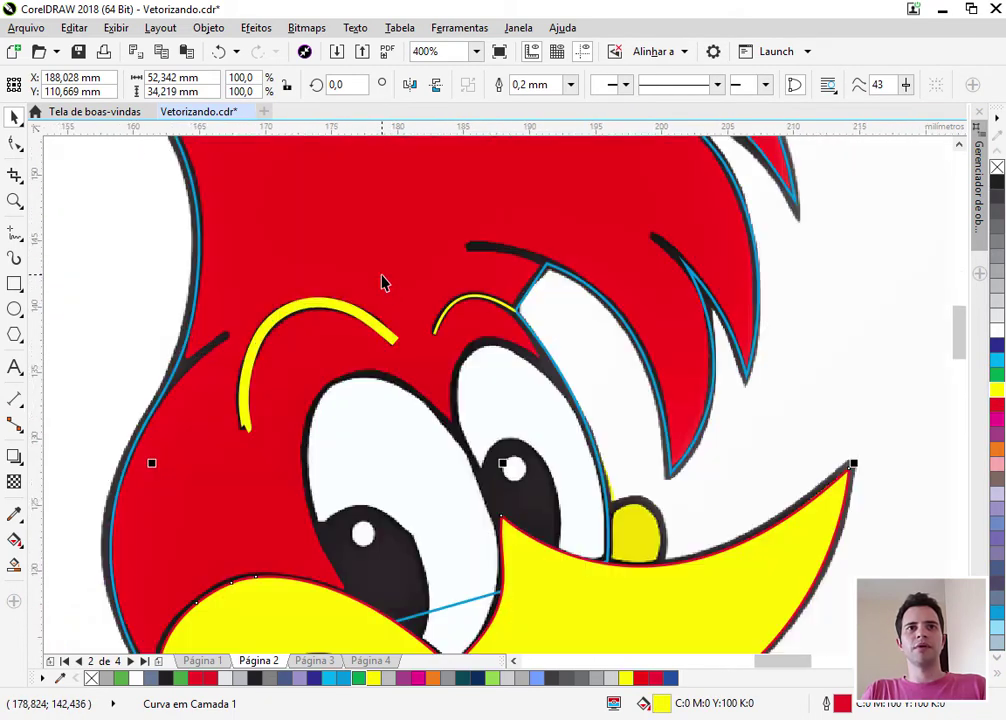
{"action": "scroll", "coordinate": [382, 337], "scroll_direction": "down", "scroll_amount": 2}
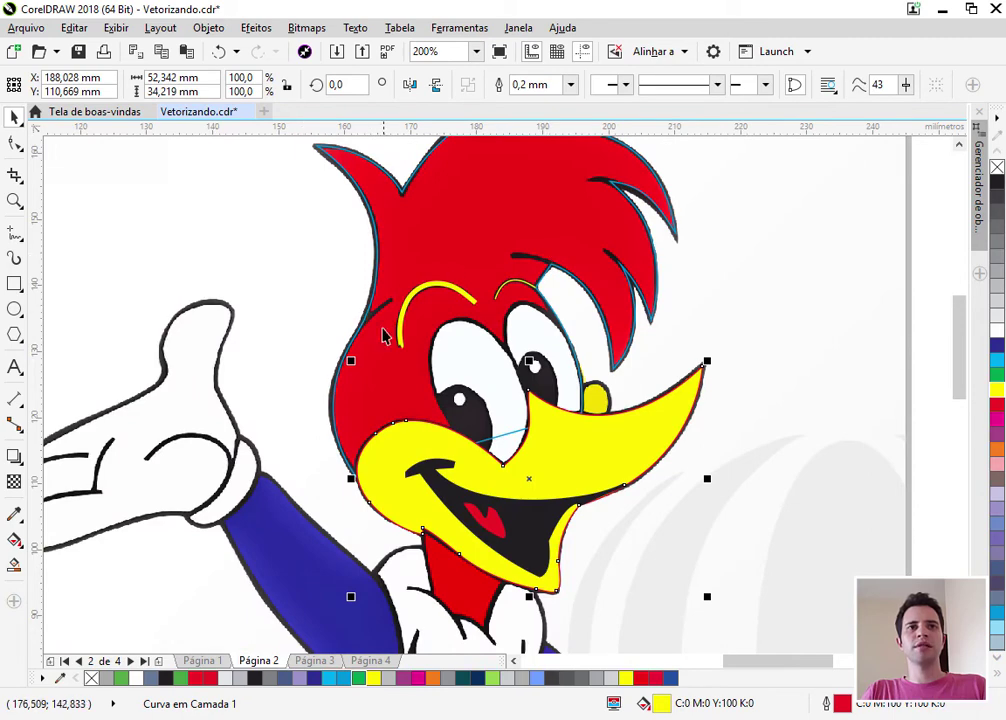
{"action": "scroll", "coordinate": [420, 302], "scroll_direction": "up", "scroll_amount": 4}
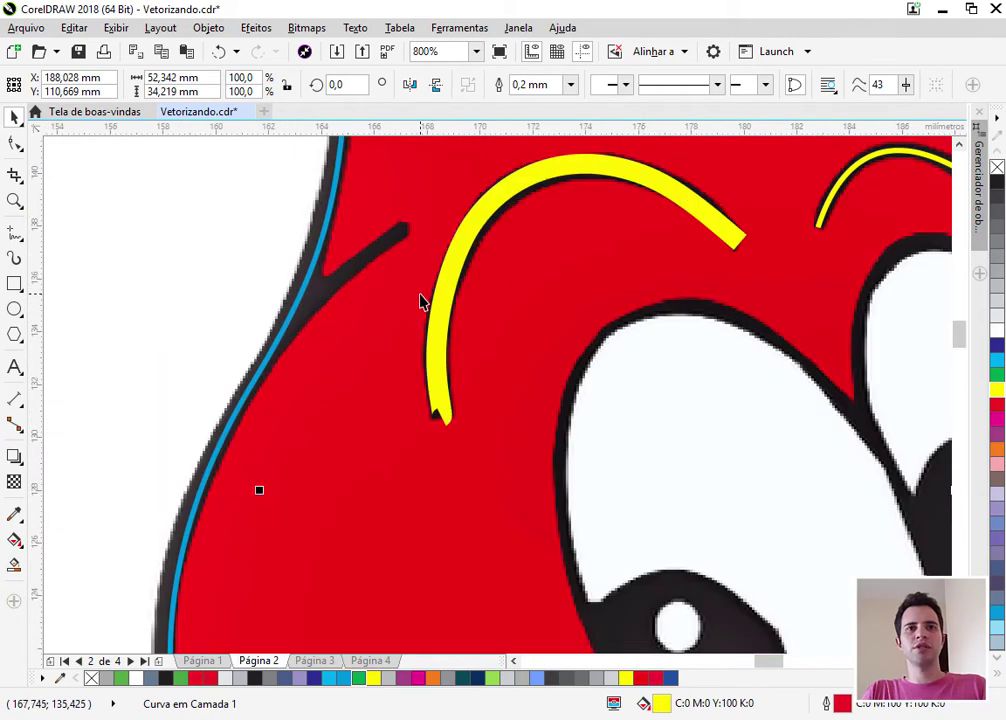
{"action": "left_click", "coordinate": [9, 231]}
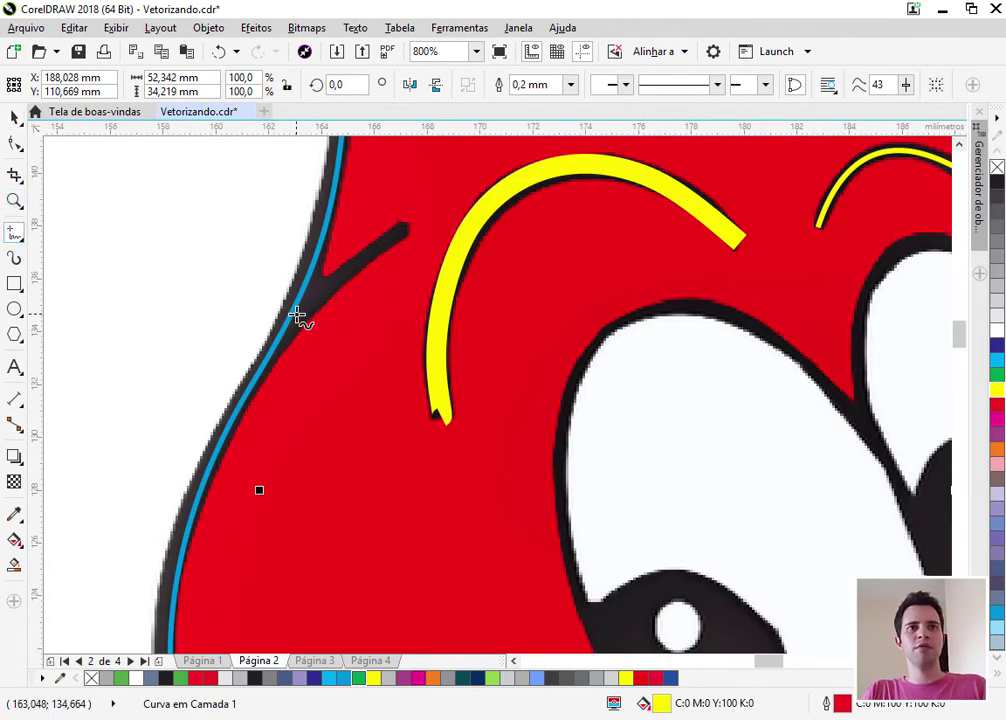
{"action": "left_click", "coordinate": [291, 313]}
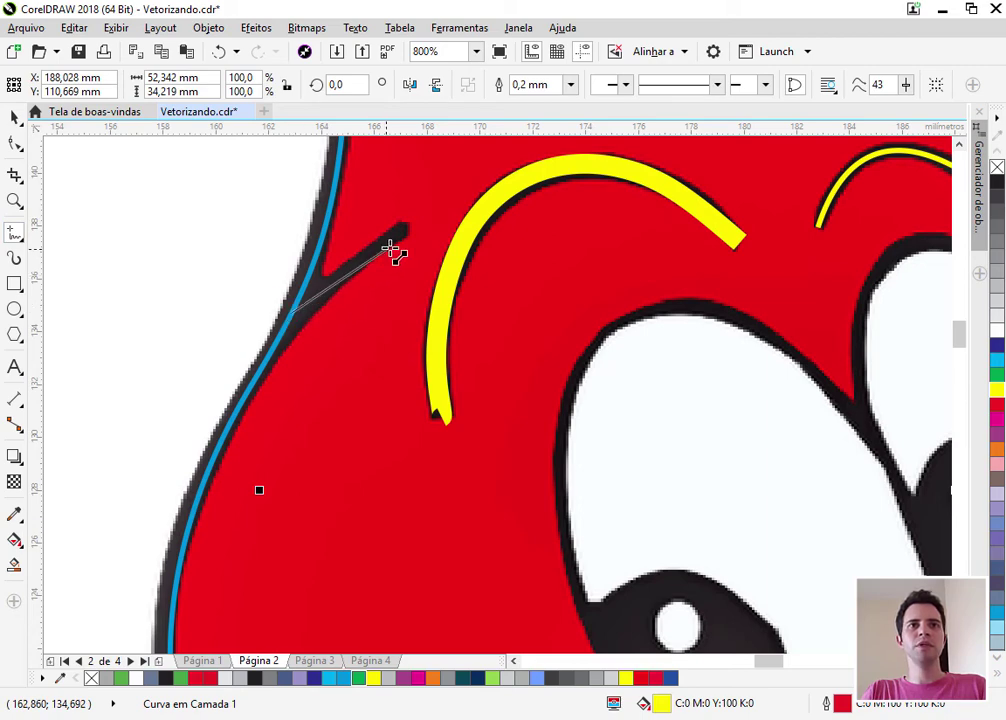
{"action": "left_click", "coordinate": [407, 225]}
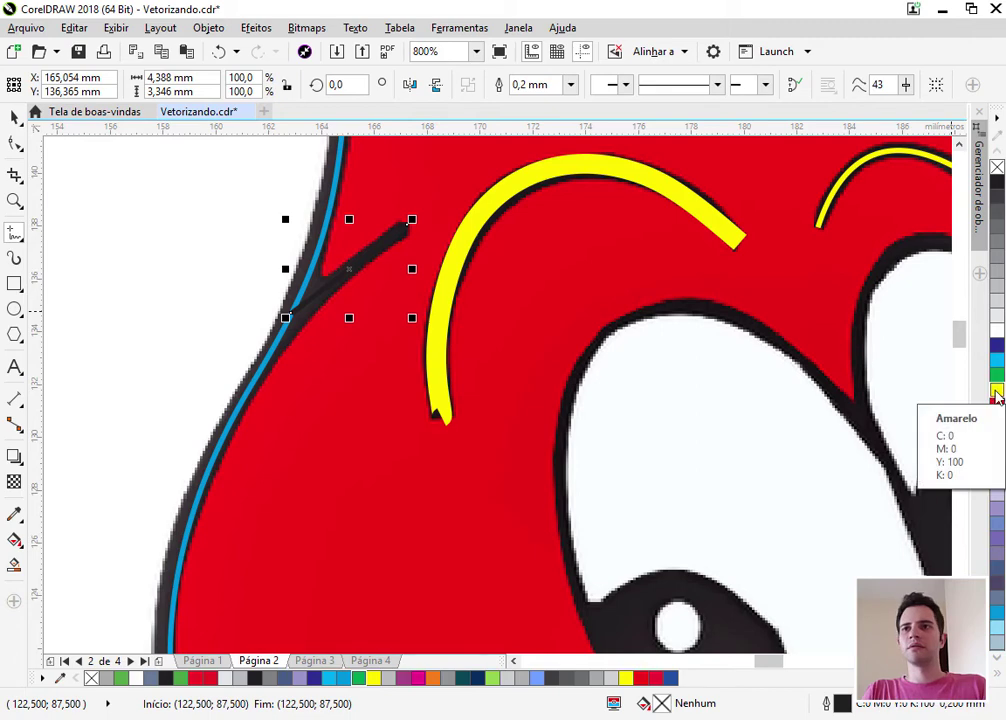
{"action": "right_click", "coordinate": [997, 360]}
Draw a straight line about 6 × 1.3 mm from the cyan outline's upper corner to the free end of the black hair stroke
{"action": "scroll", "coordinate": [300, 302], "scroll_direction": "down", "scroll_amount": 2}
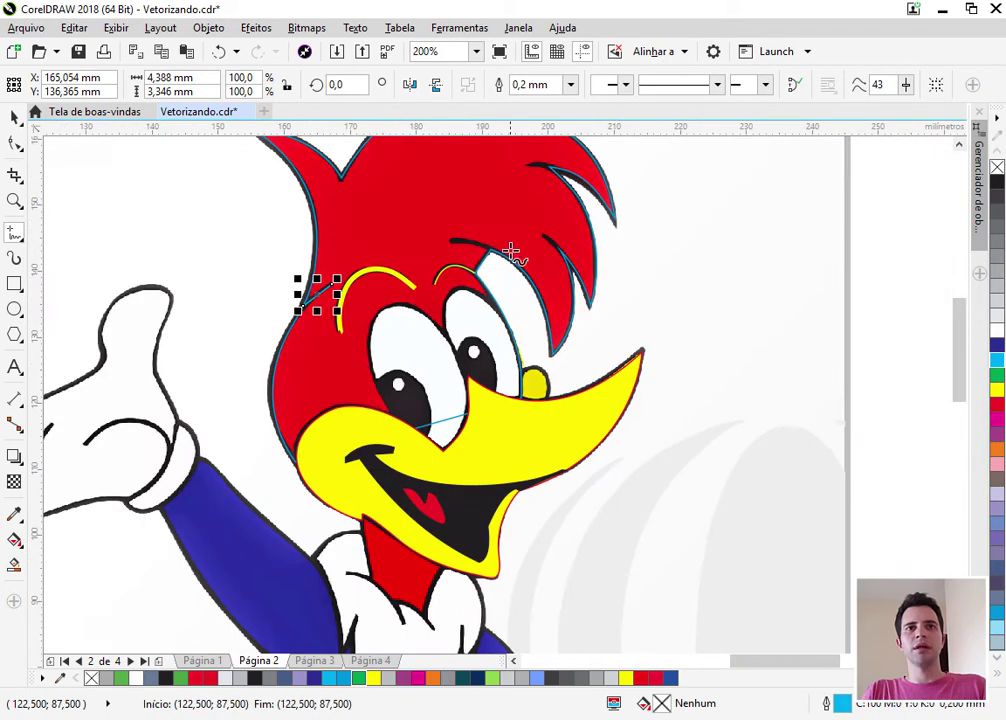
{"action": "scroll", "coordinate": [510, 260], "scroll_direction": "up", "scroll_amount": 3}
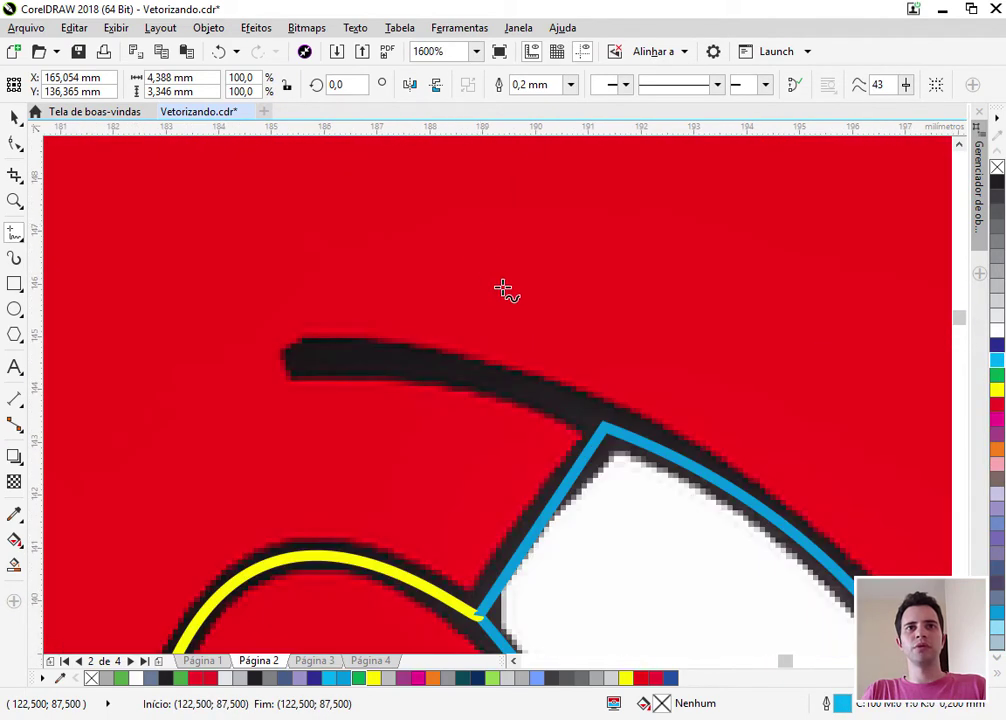
{"action": "left_click", "coordinate": [607, 428]}
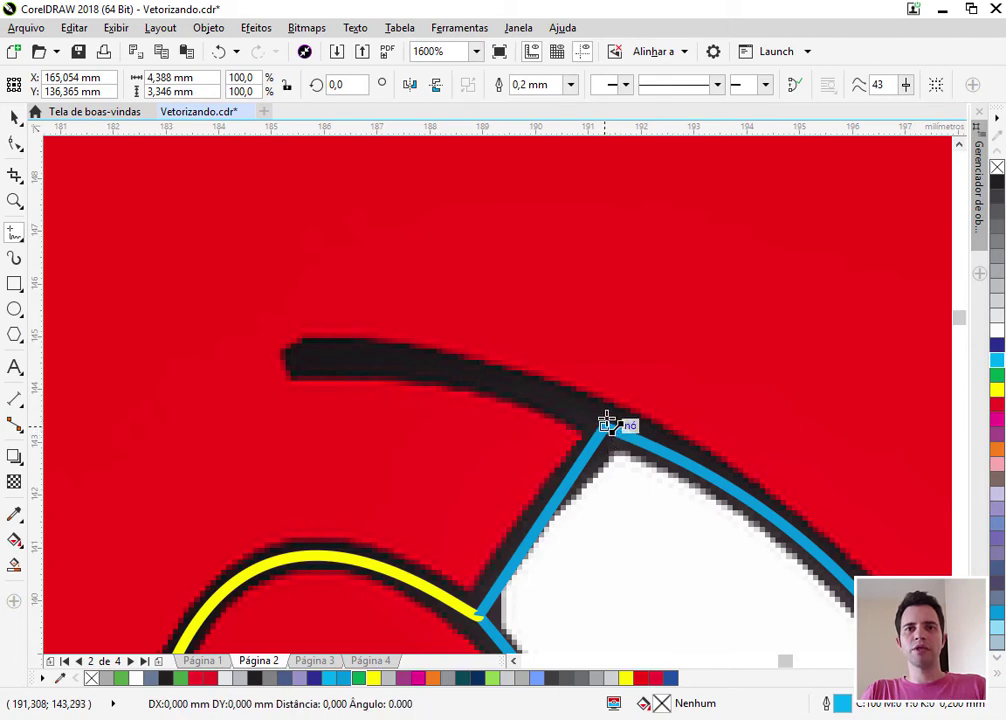
{"action": "left_click", "coordinate": [288, 357]}
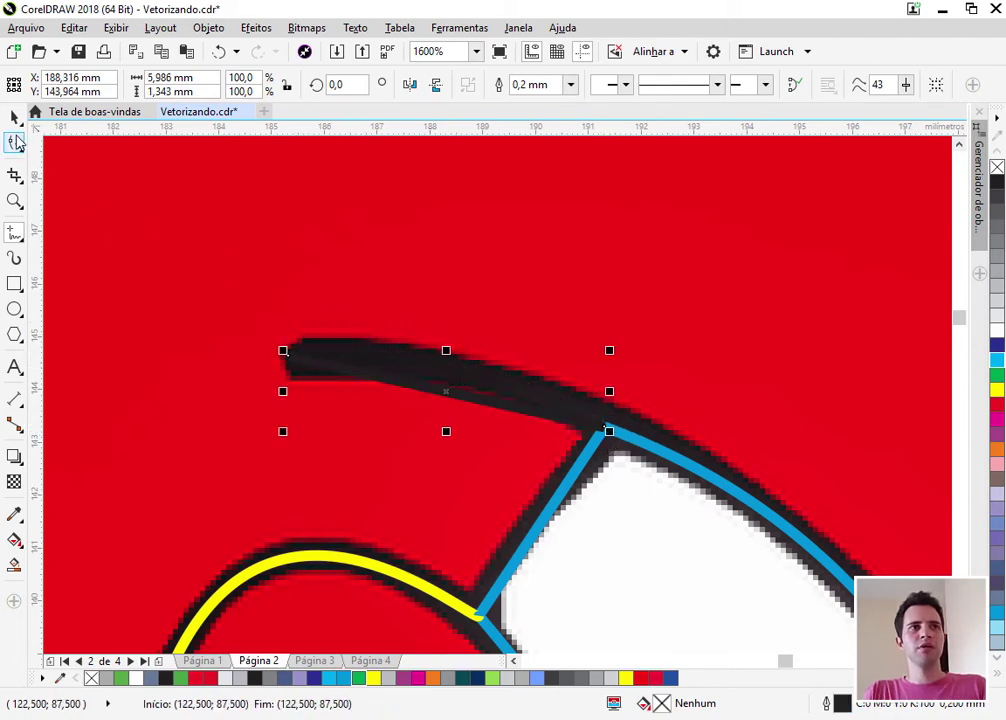
Convert the straight line over the black hair stroke to a curve and bend it upward to follow the stroke
{"action": "left_click", "coordinate": [16, 143]}
{"action": "left_click", "coordinate": [477, 400]}
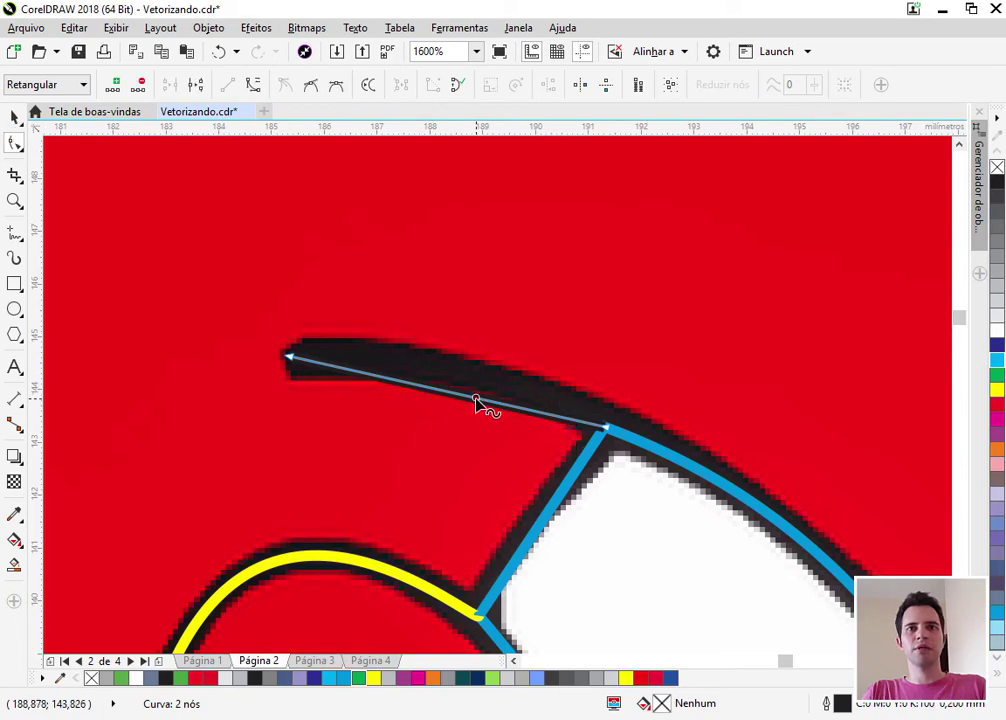
{"action": "left_click", "coordinate": [253, 85]}
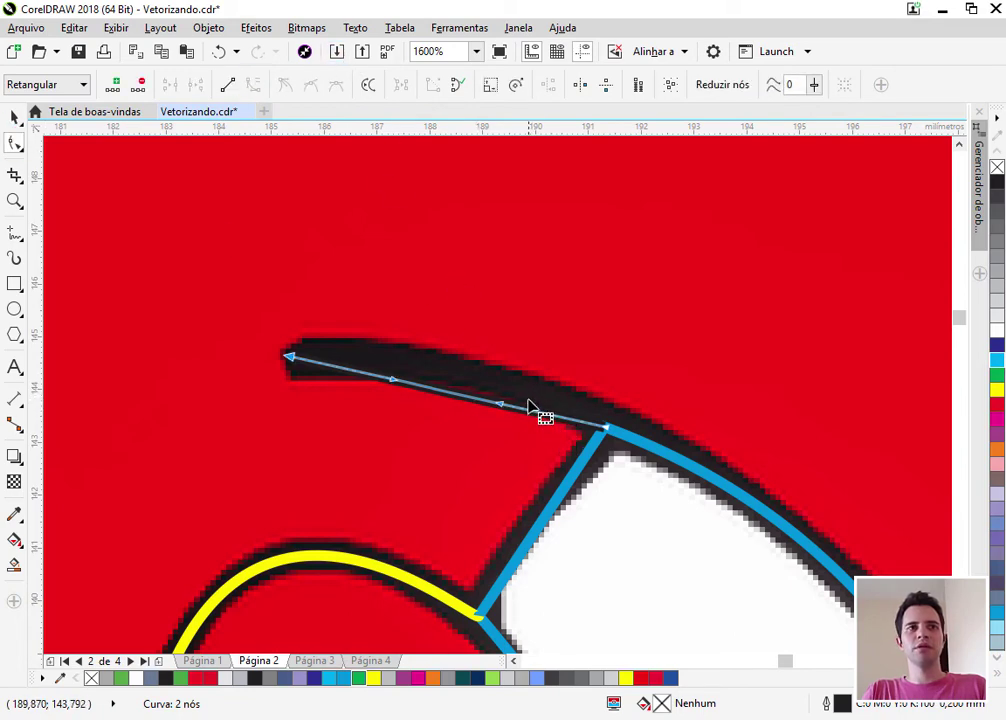
{"action": "left_click", "coordinate": [14, 118]}
{"action": "left_click", "coordinate": [15, 141]}
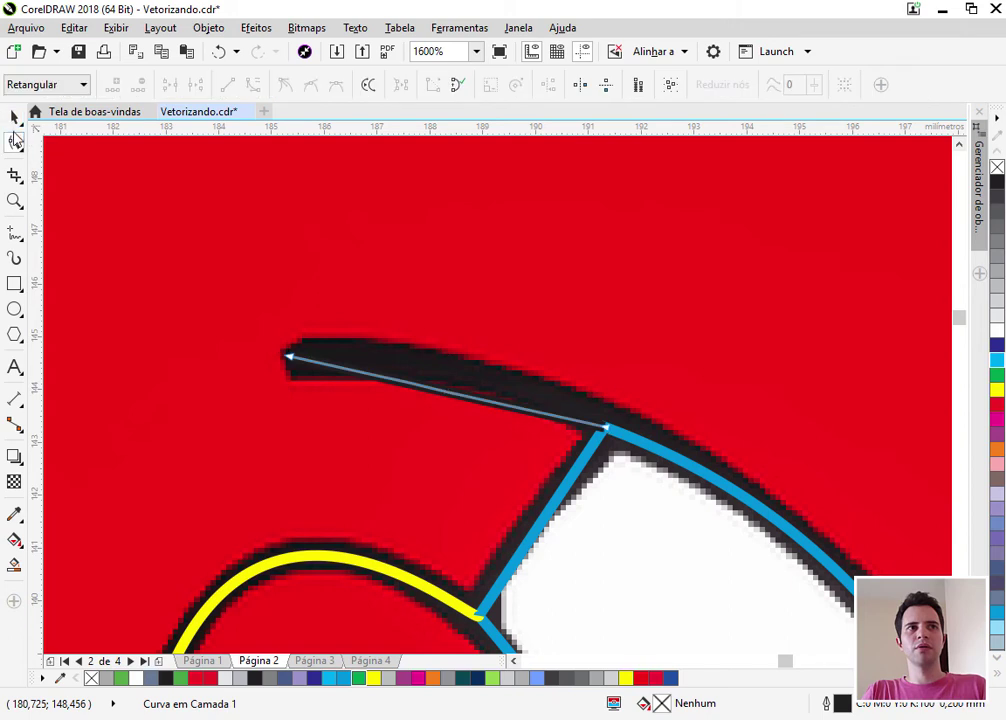
{"action": "left_click", "coordinate": [446, 391]}
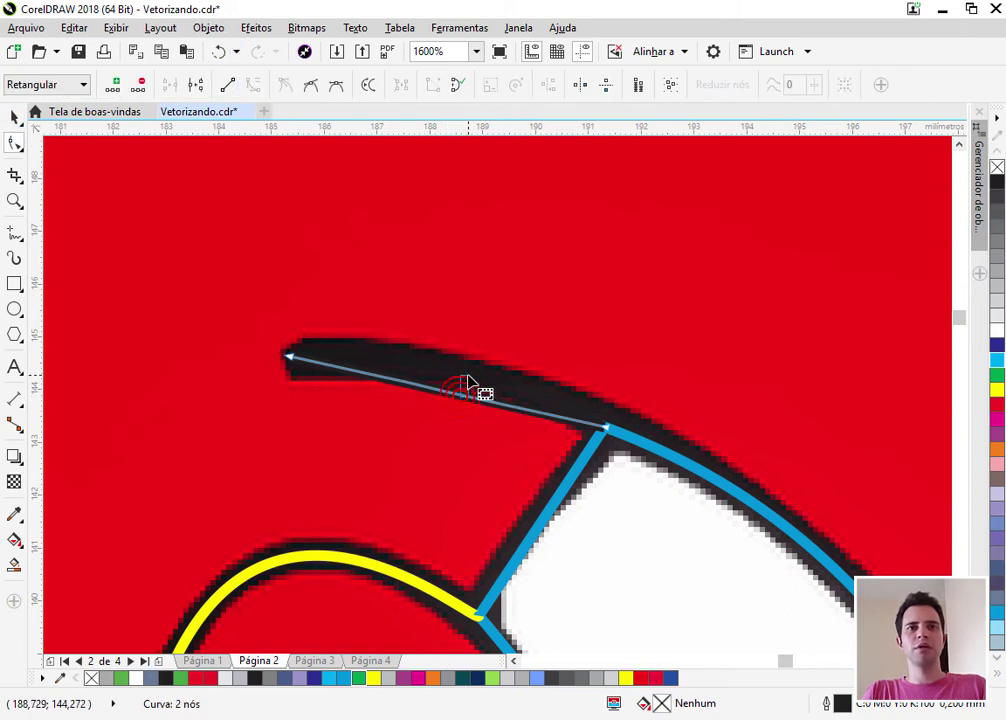
{"action": "mouse_move", "coordinate": [449, 396]}
{"action": "left_mouse_down"}
{"action": "mouse_move", "coordinate": [455, 368]}
{"action": "mouse_move", "coordinate": [461, 377]}
{"action": "left_mouse_up"}
Outline the bent hair stroke line in cyan (C100)
{"action": "key", "text": "space"}
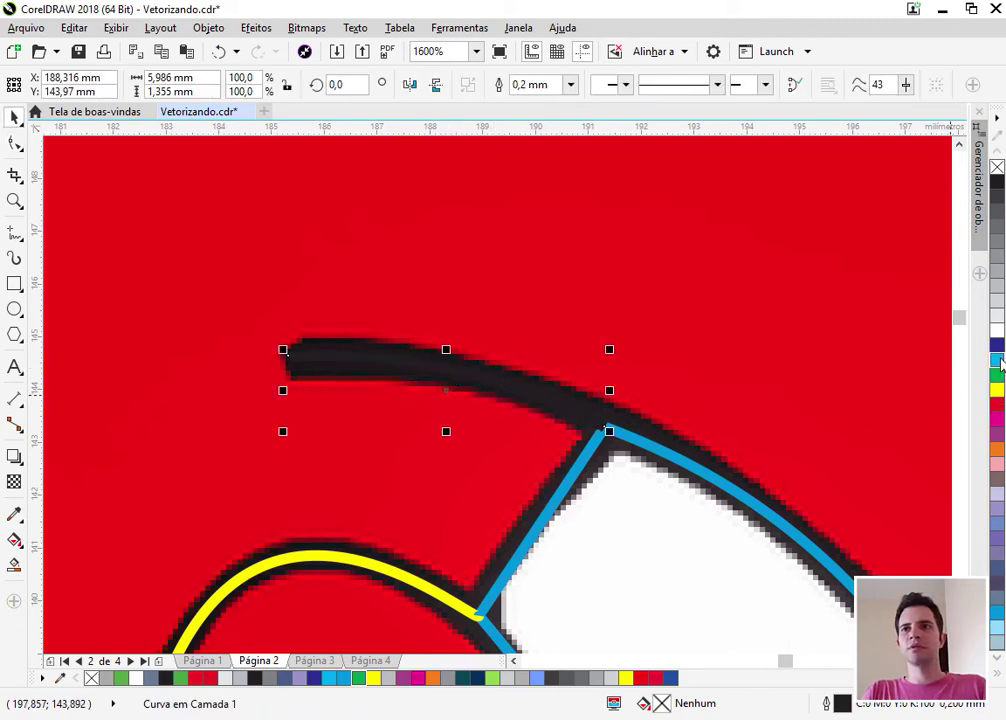
{"action": "right_click", "coordinate": [999, 362]}
{"action": "scroll", "coordinate": [368, 375], "scroll_direction": "down", "scroll_amount": 2}
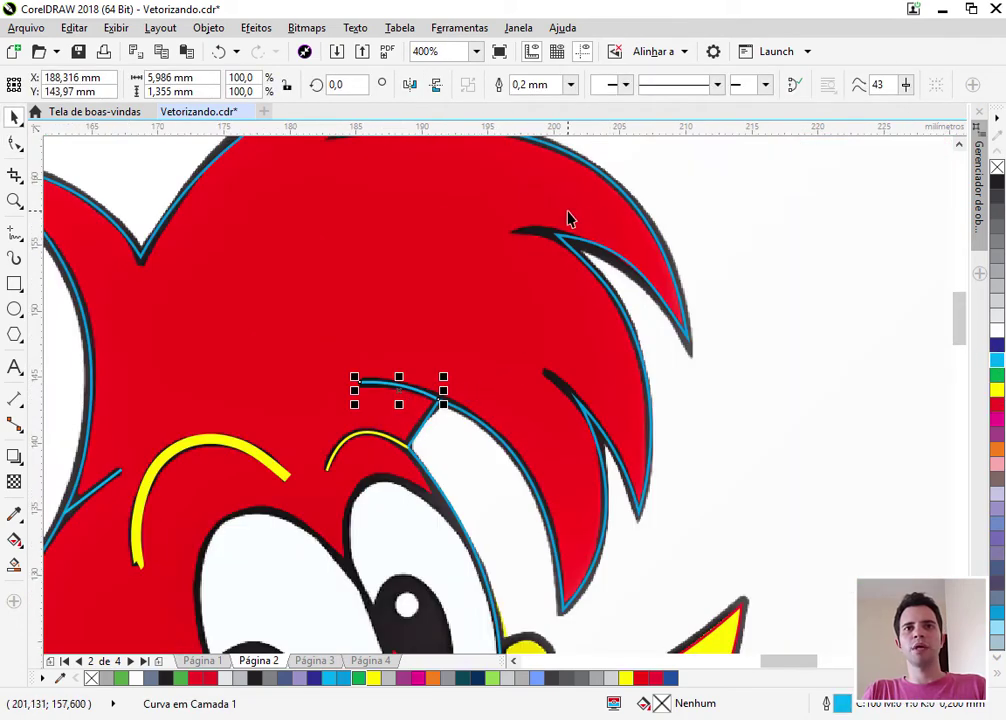
Draw an ellipse about 5 × 5.5 mm around the small yellow shape above the beak, beside the far eye
{"action": "scroll", "coordinate": [566, 218], "scroll_direction": "up", "scroll_amount": 2}
{"action": "scroll", "coordinate": [441, 240], "scroll_direction": "down", "scroll_amount": 2}
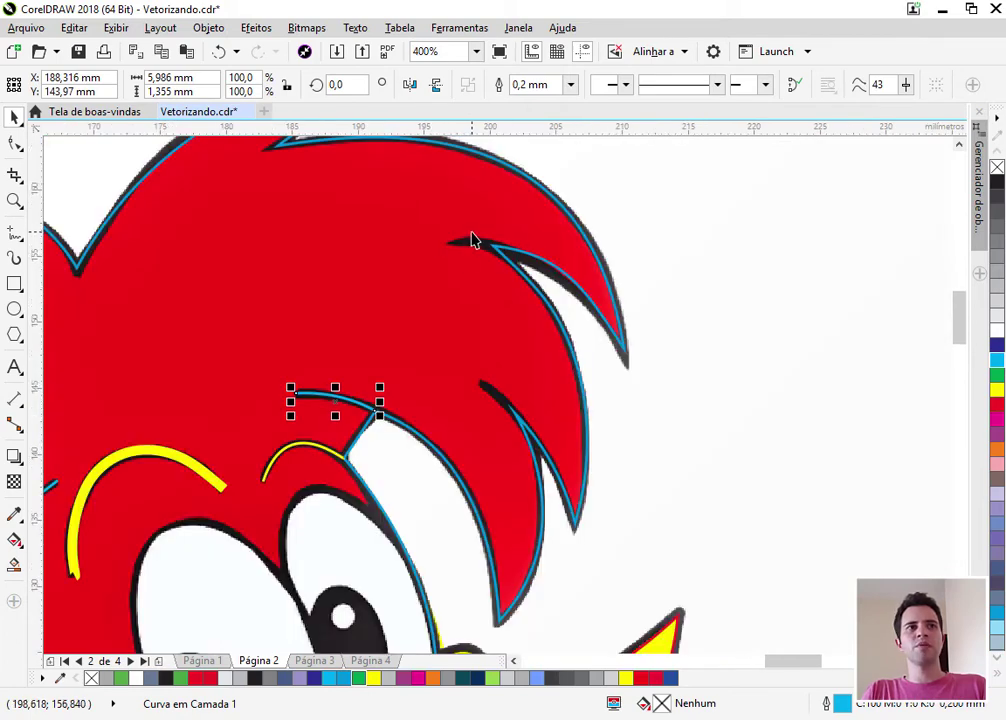
{"action": "scroll", "coordinate": [474, 237], "scroll_direction": "up", "scroll_amount": 1}
{"action": "scroll", "coordinate": [486, 263], "scroll_direction": "down", "scroll_amount": 1}
{"action": "left_click", "coordinate": [516, 263]}
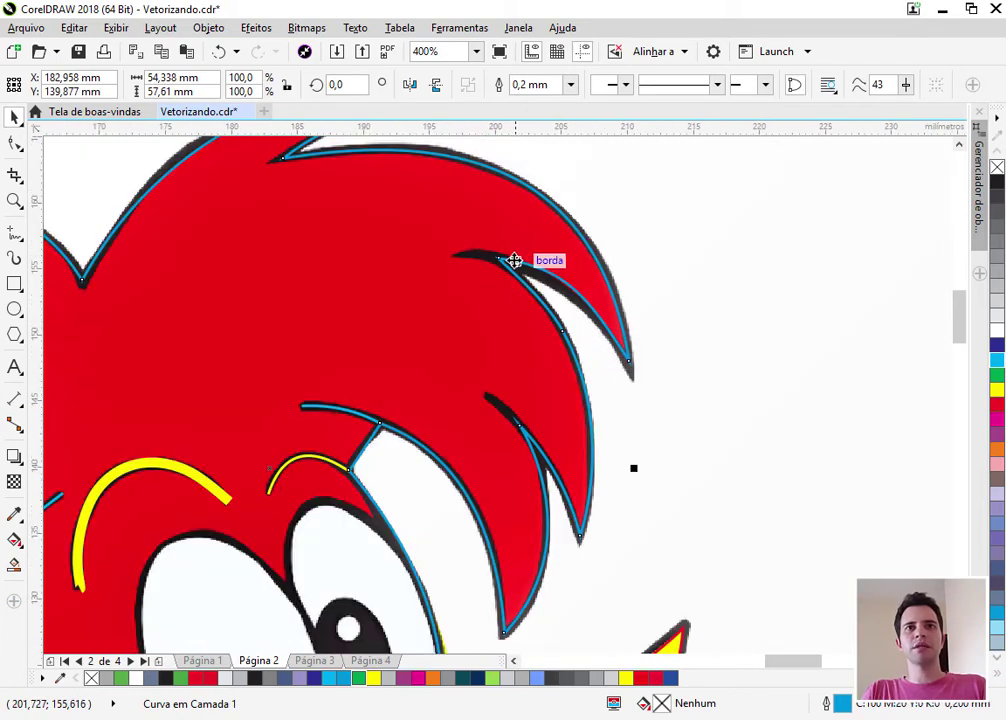
{"action": "scroll", "coordinate": [511, 252], "scroll_direction": "down", "scroll_amount": 4}
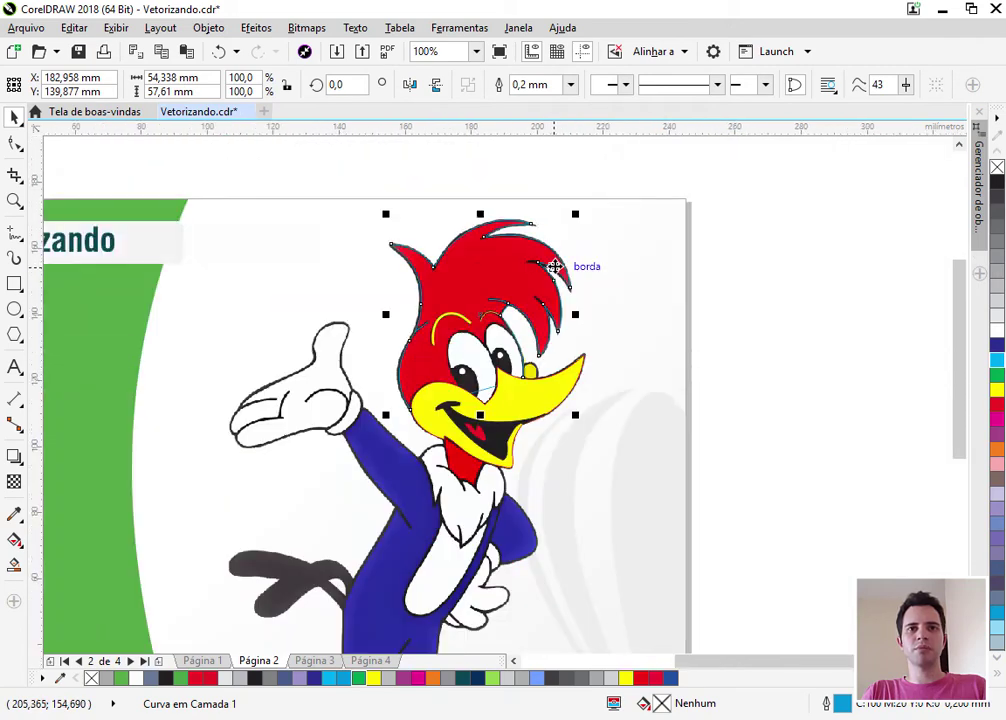
{"action": "scroll", "coordinate": [517, 404], "scroll_direction": "up", "scroll_amount": 2}
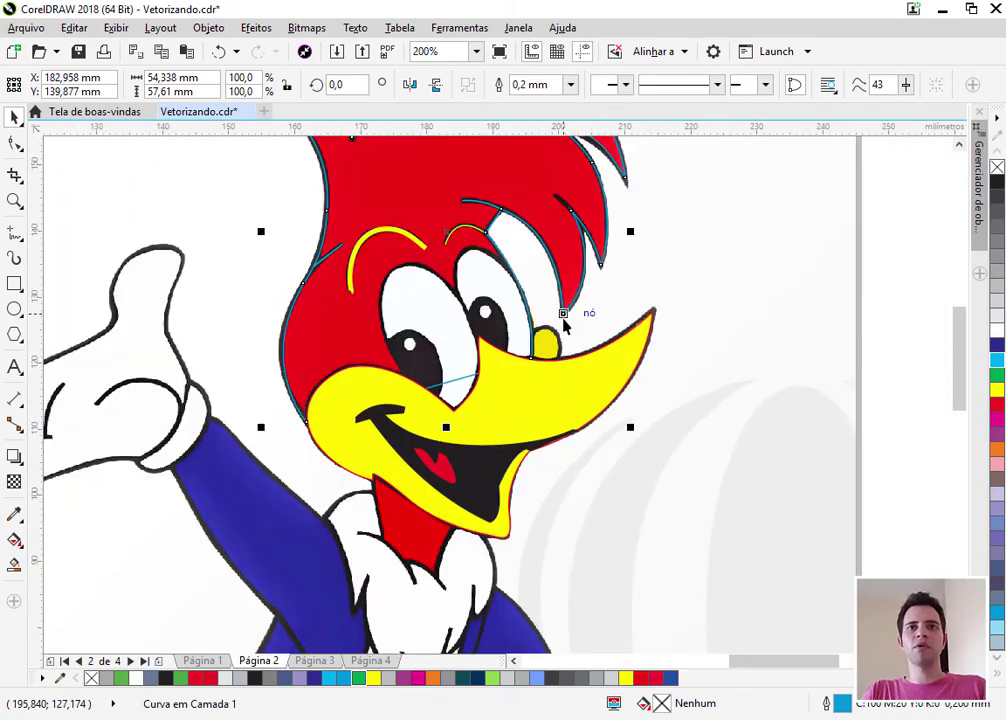
{"action": "scroll", "coordinate": [563, 360], "scroll_direction": "up", "scroll_amount": 4}
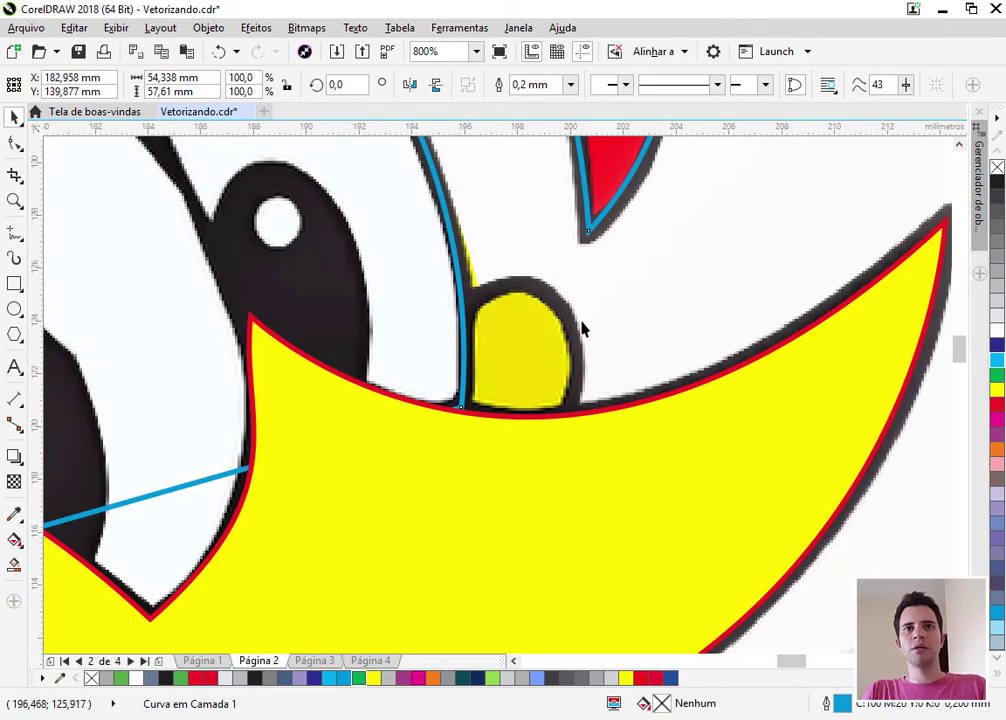
{"action": "left_click", "coordinate": [14, 310]}
{"action": "left_click_drag", "start_coordinate": [449, 288], "coordinate": [581, 436]}
{"action": "scroll", "coordinate": [516, 328], "scroll_direction": "up", "scroll_amount": 2}
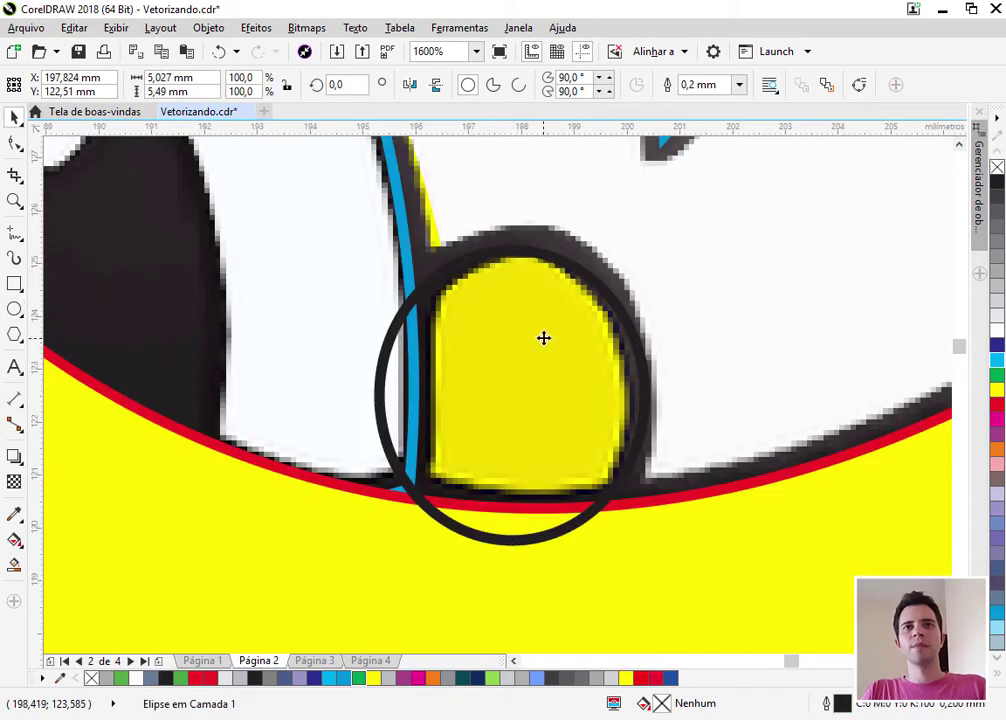
Try moving all the traced head shapes beside the bitmap, and undo the move
{"action": "scroll", "coordinate": [543, 338], "scroll_direction": "down", "scroll_amount": 6}
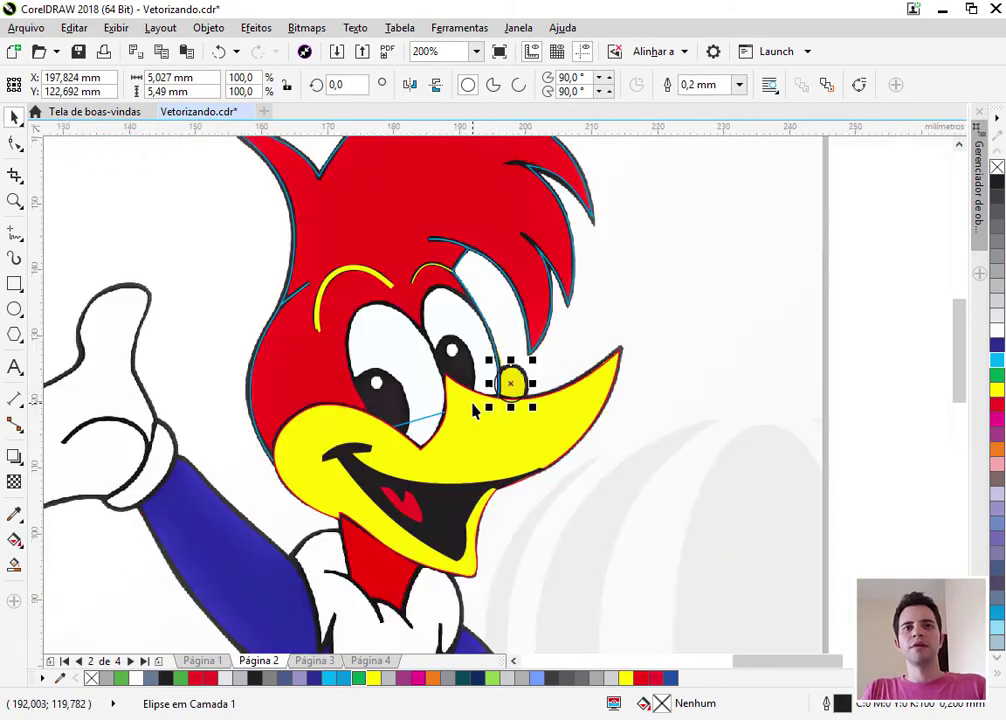
{"action": "scroll", "coordinate": [476, 410], "scroll_direction": "down", "scroll_amount": 1}
{"action": "left_click_drag", "start_coordinate": [701, 188], "coordinate": [266, 523]}
{"action": "left_click_drag", "start_coordinate": [400, 397], "coordinate": [633, 420]}
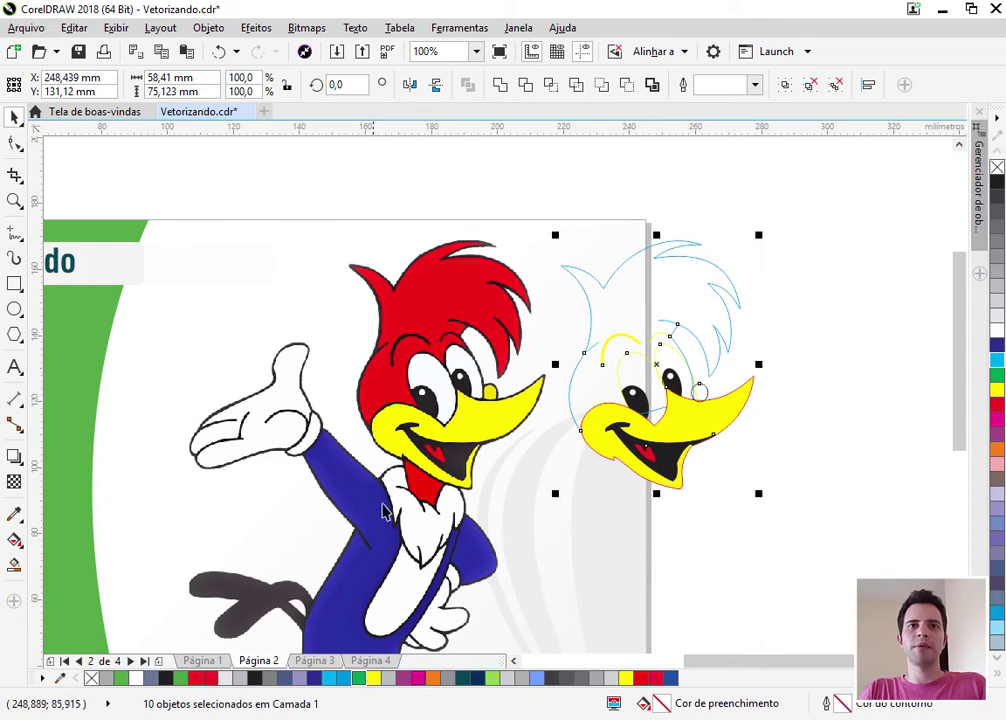
{"action": "key", "text": "ctrl+z"}
{"action": "left_click", "coordinate": [626, 332]}
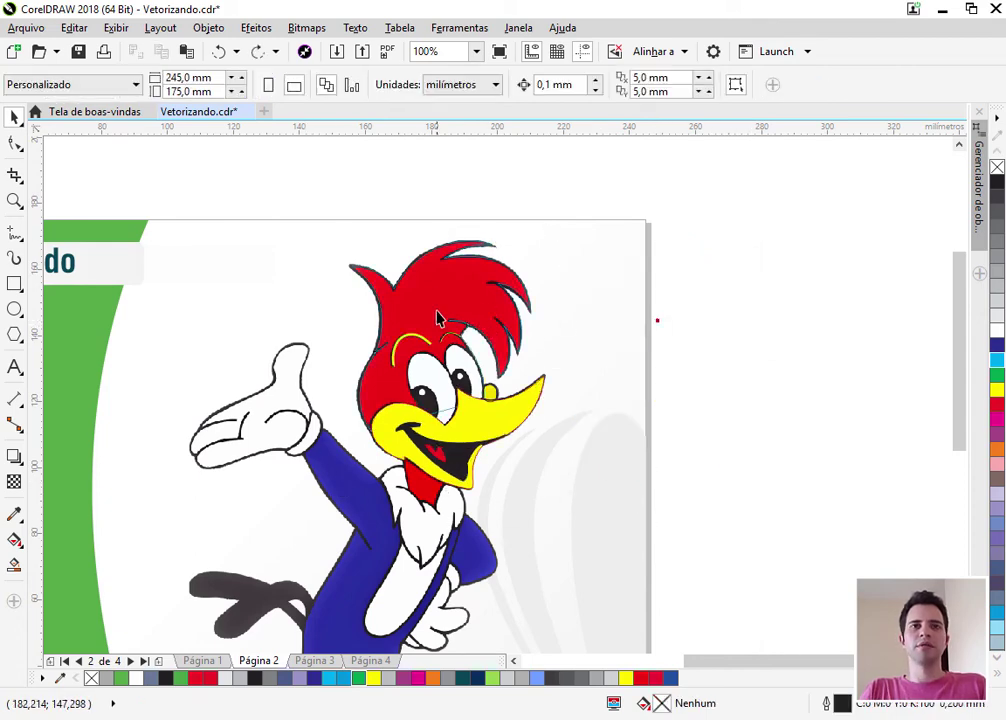
Fill the traced head and hair outline with red
{"action": "left_click", "coordinate": [416, 302]}
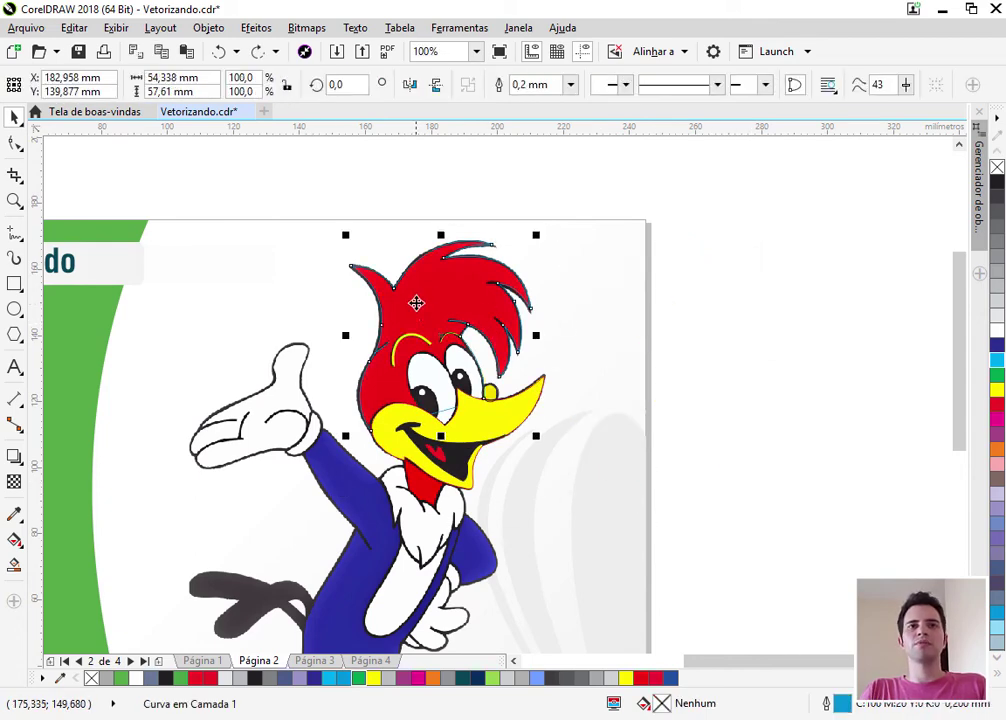
{"action": "left_click", "coordinate": [997, 407]}
{"action": "left_click", "coordinate": [781, 352]}
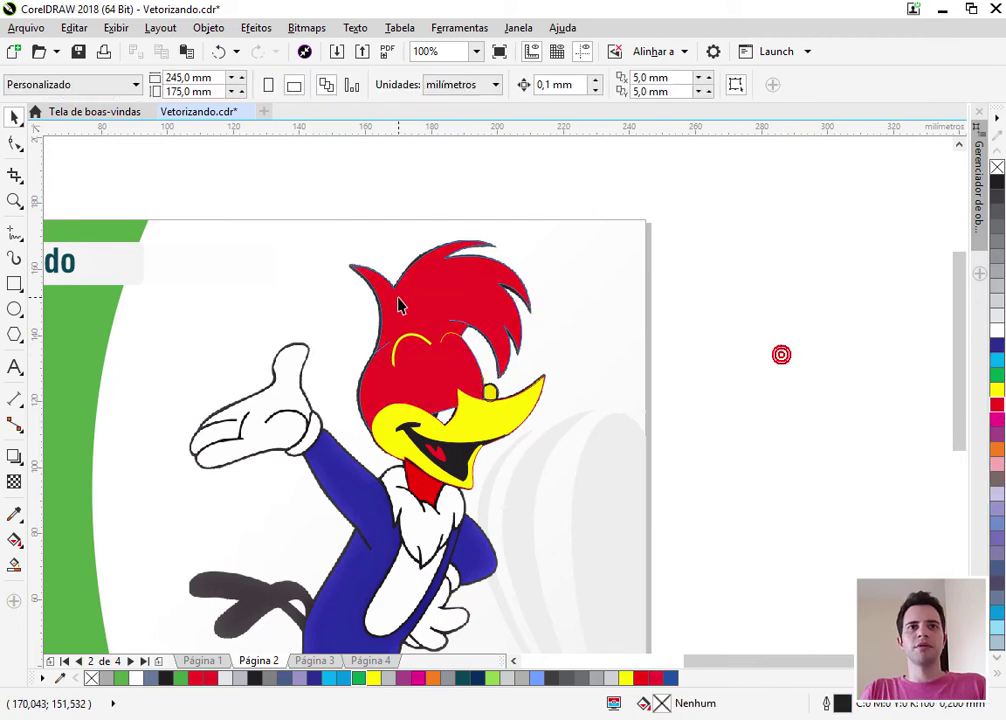
Bring the eyes, eyebrows, crease lines and small ellipse in front of the red head and the beak
{"action": "left_click", "coordinate": [418, 296]}
{"action": "scroll", "coordinate": [418, 296], "scroll_direction": "up", "scroll_amount": 2}
{"action": "left_click_drag", "start_coordinate": [918, 314], "coordinate": [193, 615]}
{"action": "key", "text": "shift+Page_Down"}
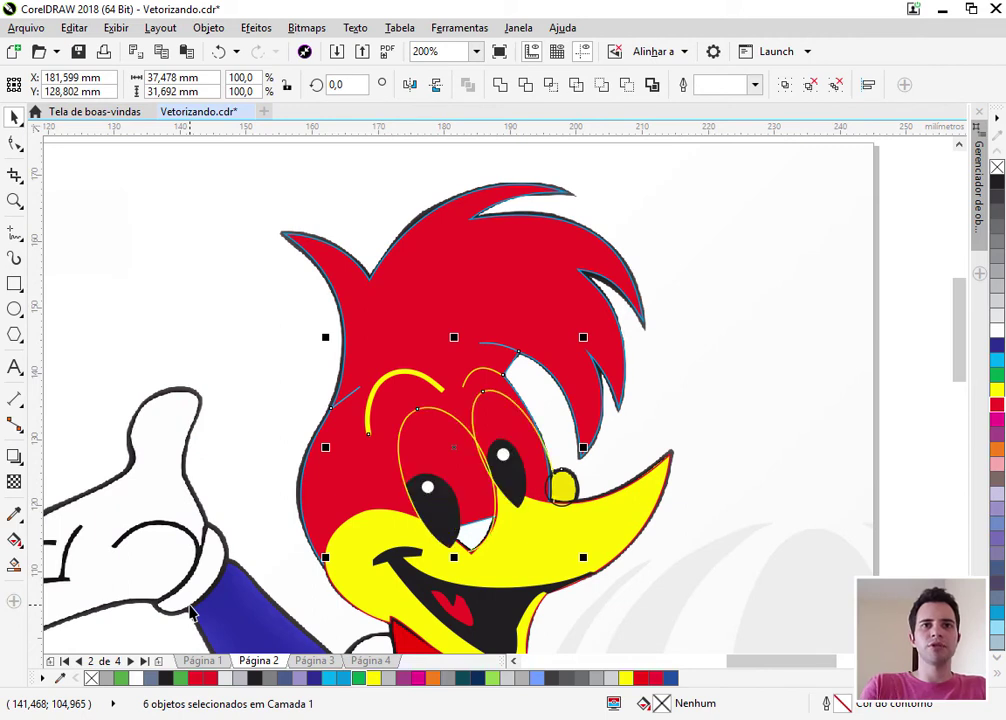
Fill the group of two eye outlines with white
{"action": "left_click", "coordinate": [668, 395]}
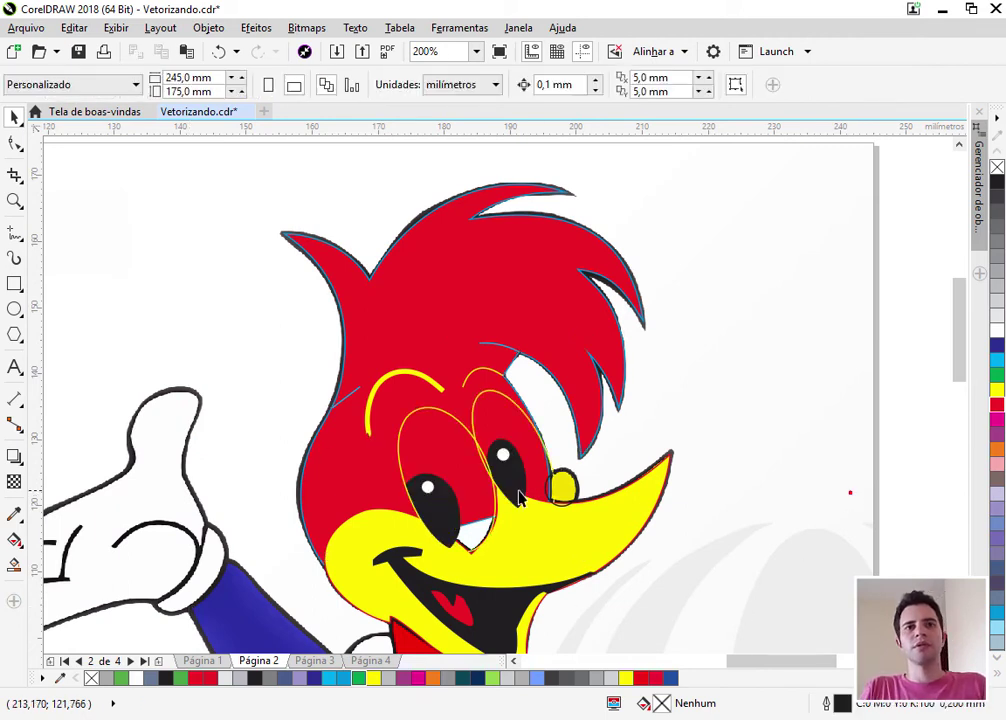
{"action": "left_click", "coordinate": [476, 467]}
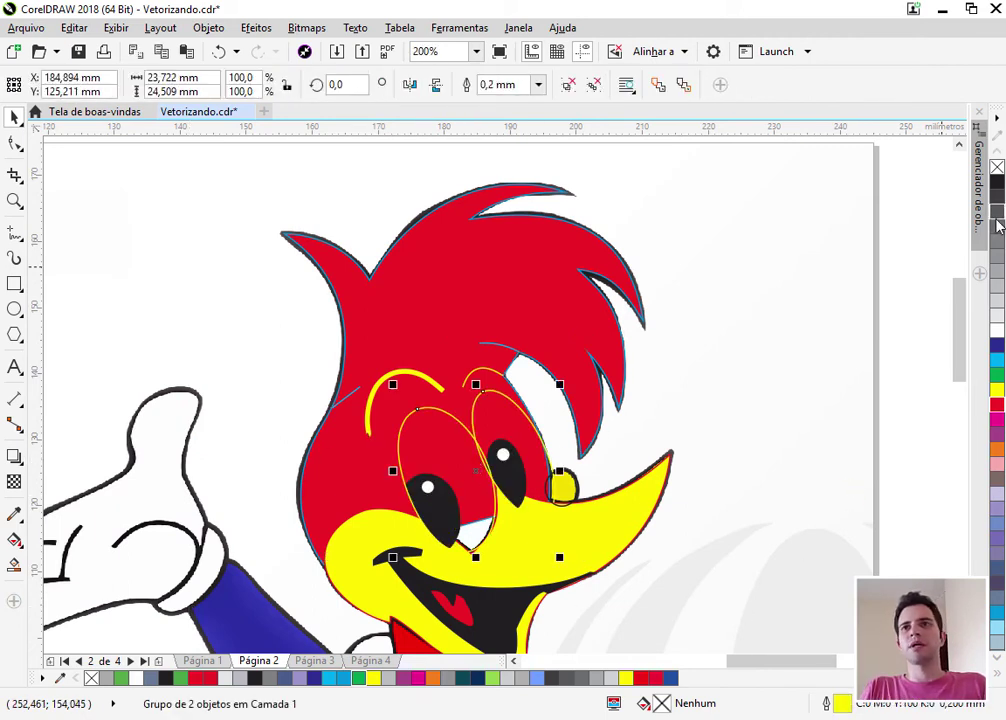
{"action": "left_click", "coordinate": [996, 344]}
Group the tongue and mouth with the beak and bring the group to the front, above the eyes
{"action": "left_click", "coordinate": [524, 545]}
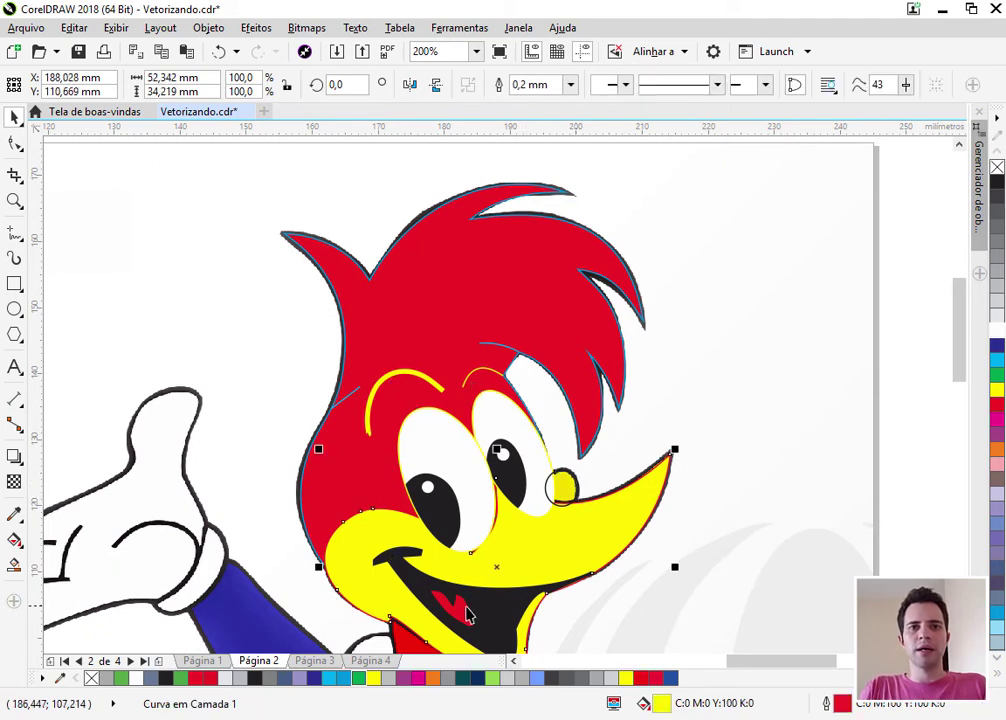
{"action": "left_click", "coordinate": [462, 606]}
{"action": "left_click", "coordinate": [506, 612], "text": "shift"}
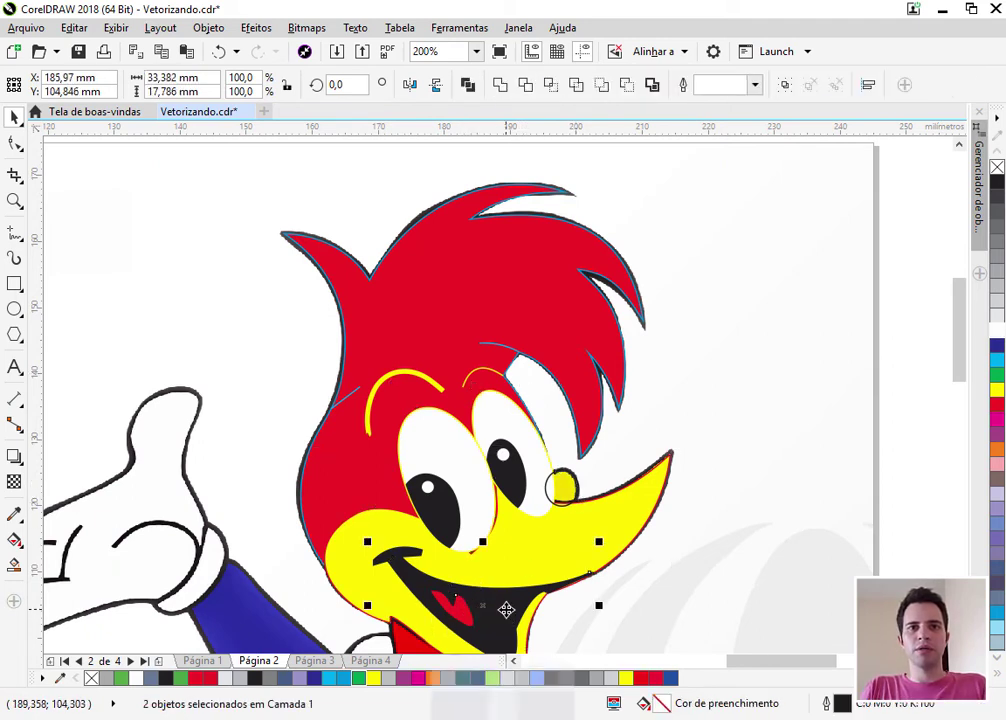
{"action": "key", "text": "ctrl+g"}
{"action": "left_click", "coordinate": [524, 562], "text": "shift"}
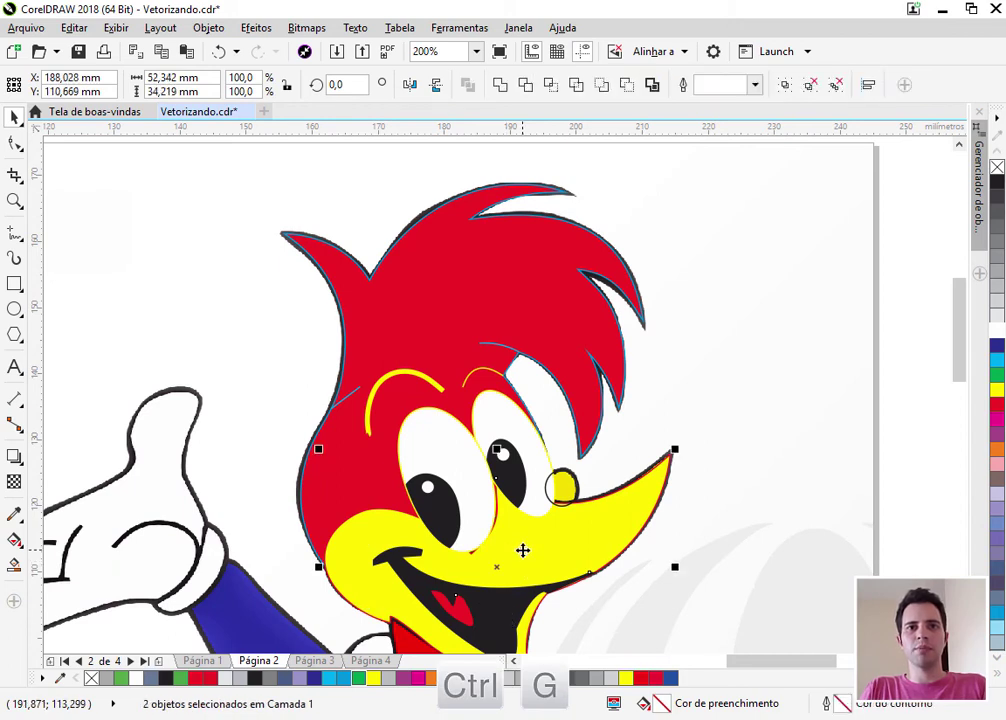
{"action": "key", "text": "ctrl+g"}
{"action": "key", "text": "shift+Page_Up"}
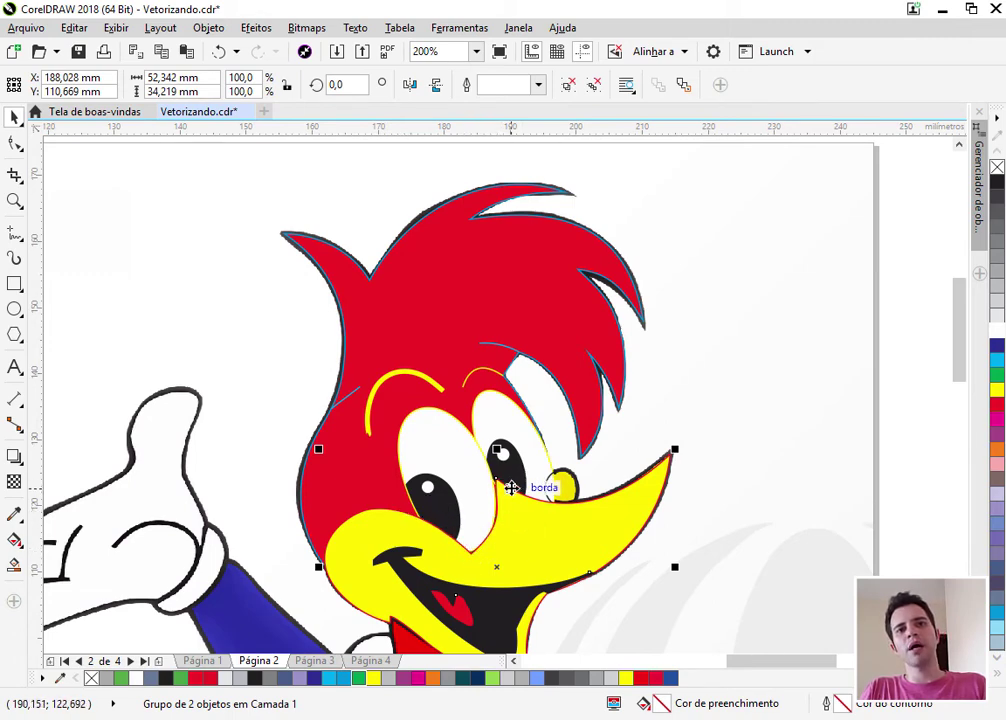
Select all the traced head shapes and move them off the bitmap to sit beside the original head
{"action": "scroll", "coordinate": [512, 481], "scroll_direction": "up", "scroll_amount": 1}
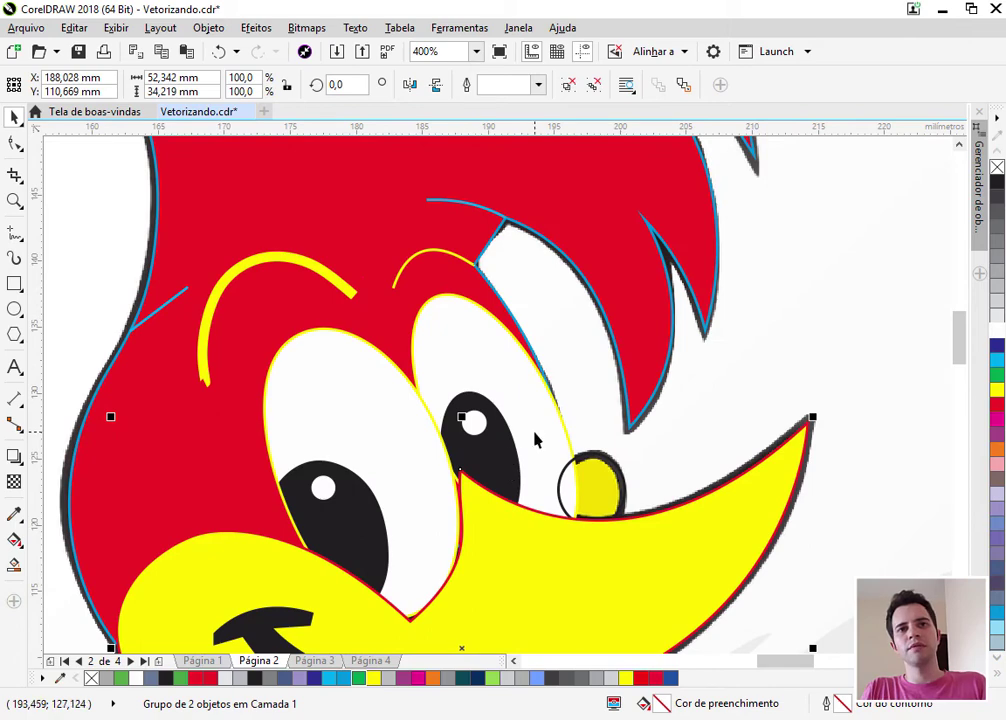
{"action": "left_click", "coordinate": [588, 480]}
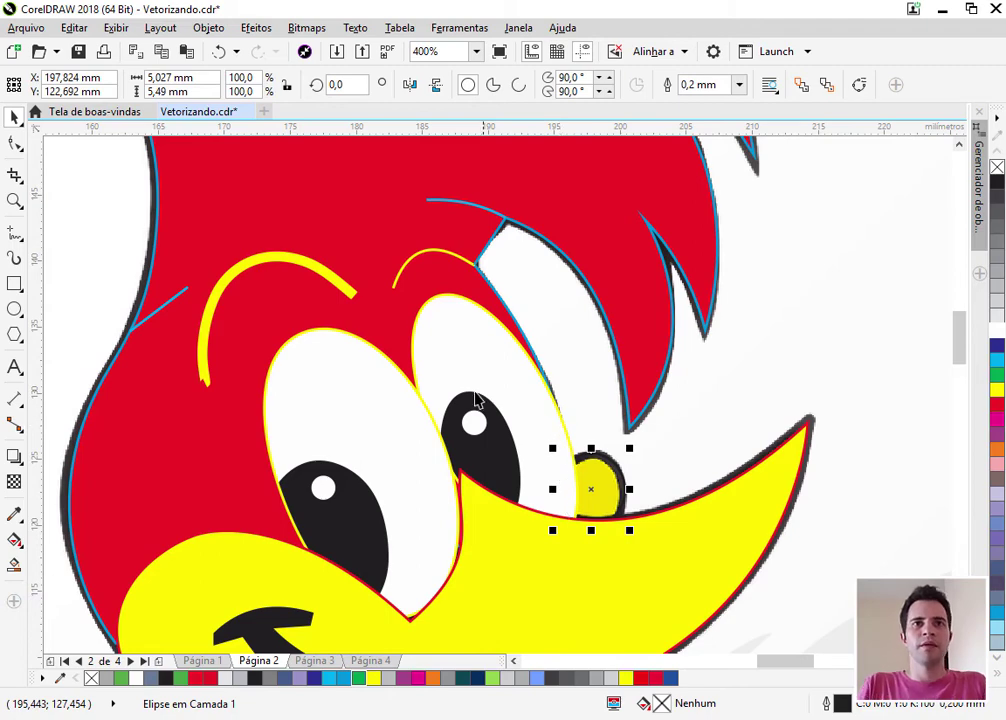
{"action": "scroll", "coordinate": [428, 404], "scroll_direction": "down", "scroll_amount": 1}
{"action": "scroll", "coordinate": [375, 402], "scroll_direction": "down", "scroll_amount": 1}
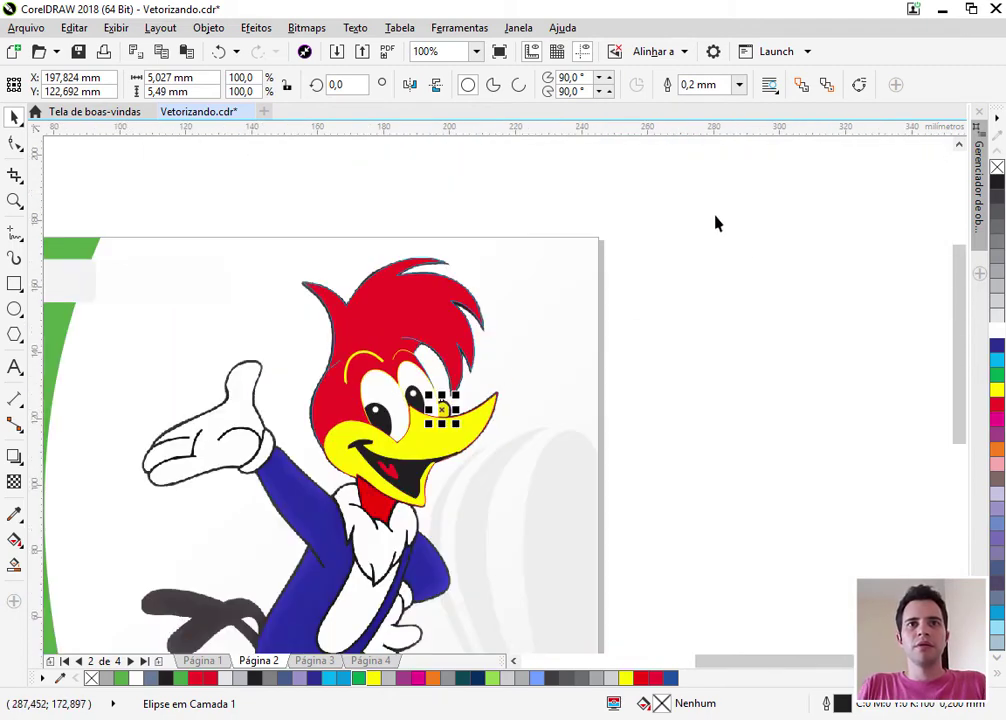
{"action": "left_click_drag", "start_coordinate": [689, 202], "coordinate": [299, 514]}
{"action": "left_click_drag", "start_coordinate": [403, 431], "coordinate": [577, 422]}
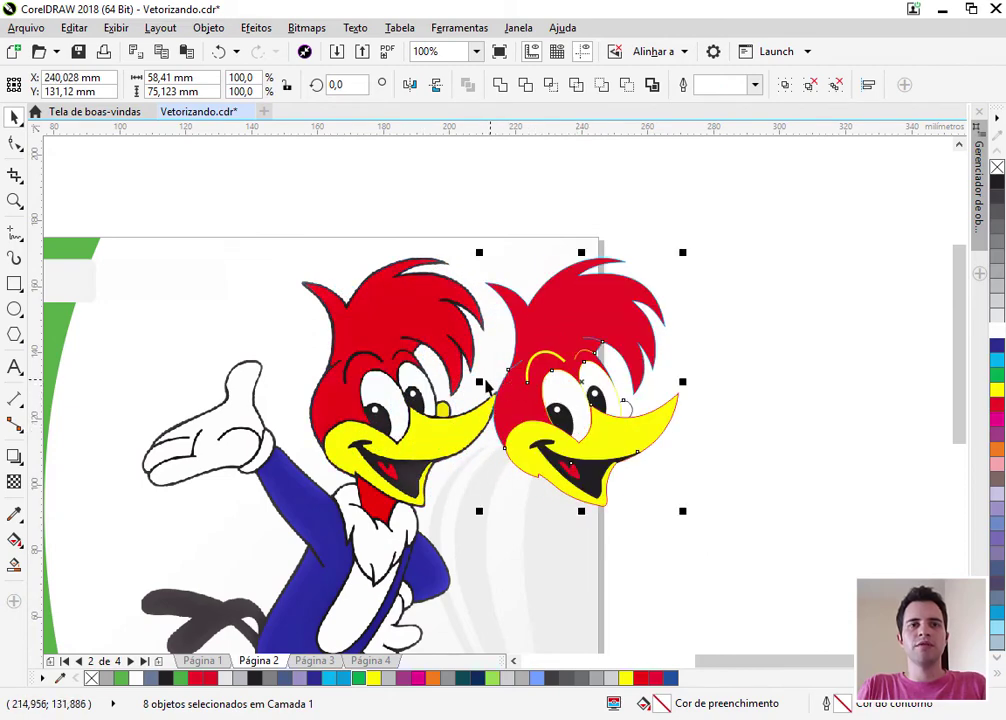
{"action": "key", "text": "Escape"}
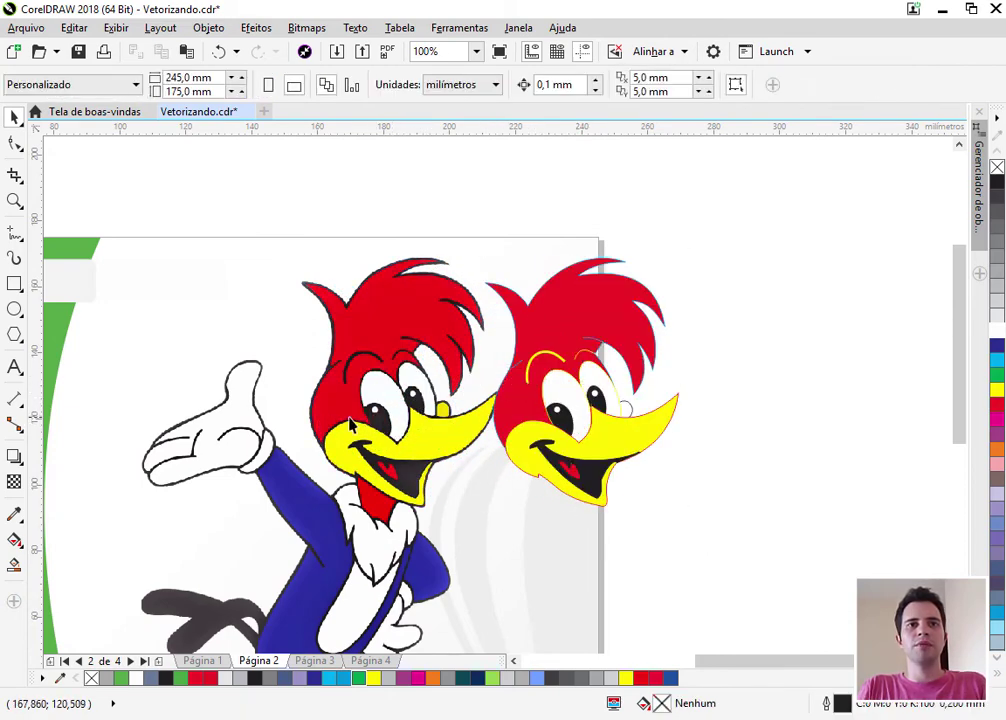
Unlock the woodpecker bitmap and convert it to a 300 dpi CMYK (32 bit) bitmap with anti-aliasing and a transparent background
{"action": "right_click", "coordinate": [352, 420]}
{"action": "left_click", "coordinate": [385, 456]}
{"action": "left_click", "coordinate": [739, 465]}
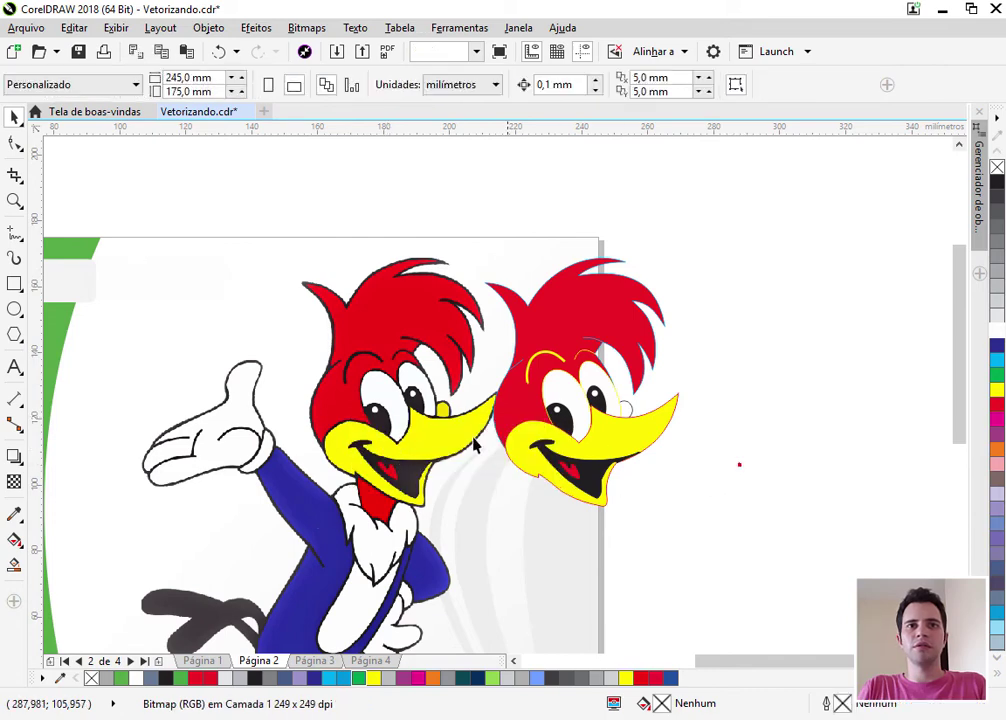
{"action": "left_click", "coordinate": [320, 327]}
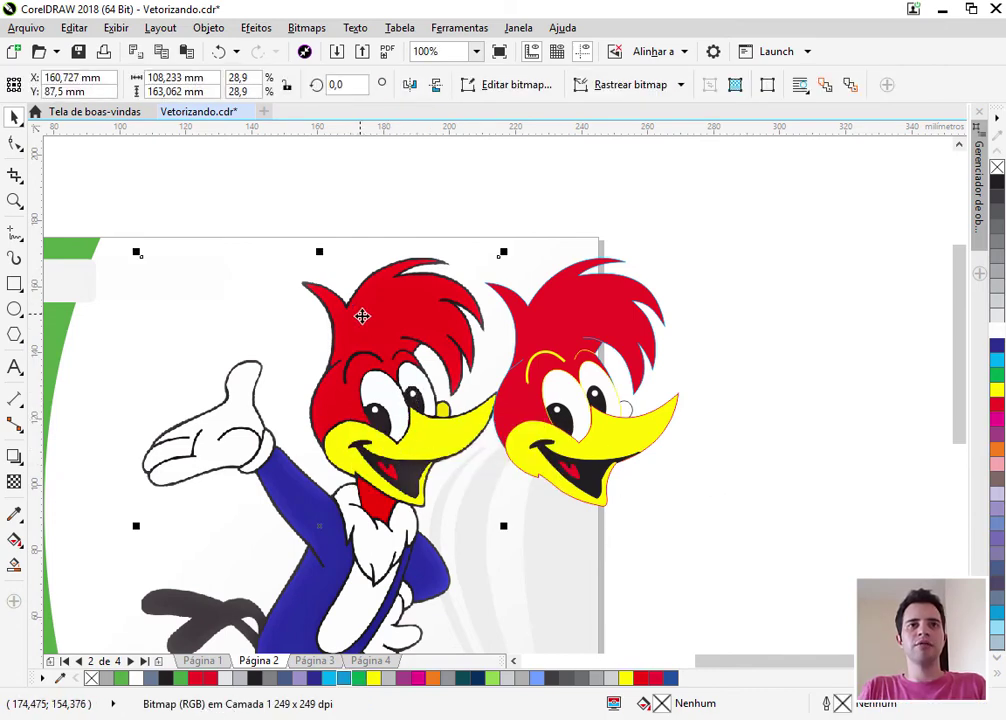
{"action": "left_click", "coordinate": [306, 28]}
{"action": "left_click", "coordinate": [337, 49]}
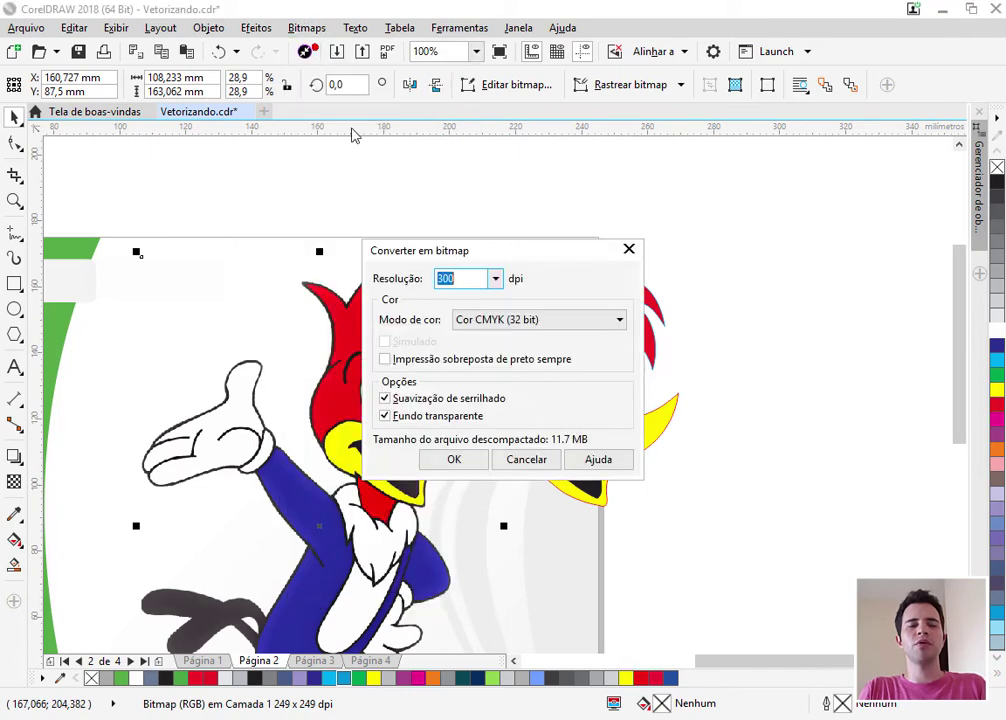
{"action": "left_click", "coordinate": [456, 460]}
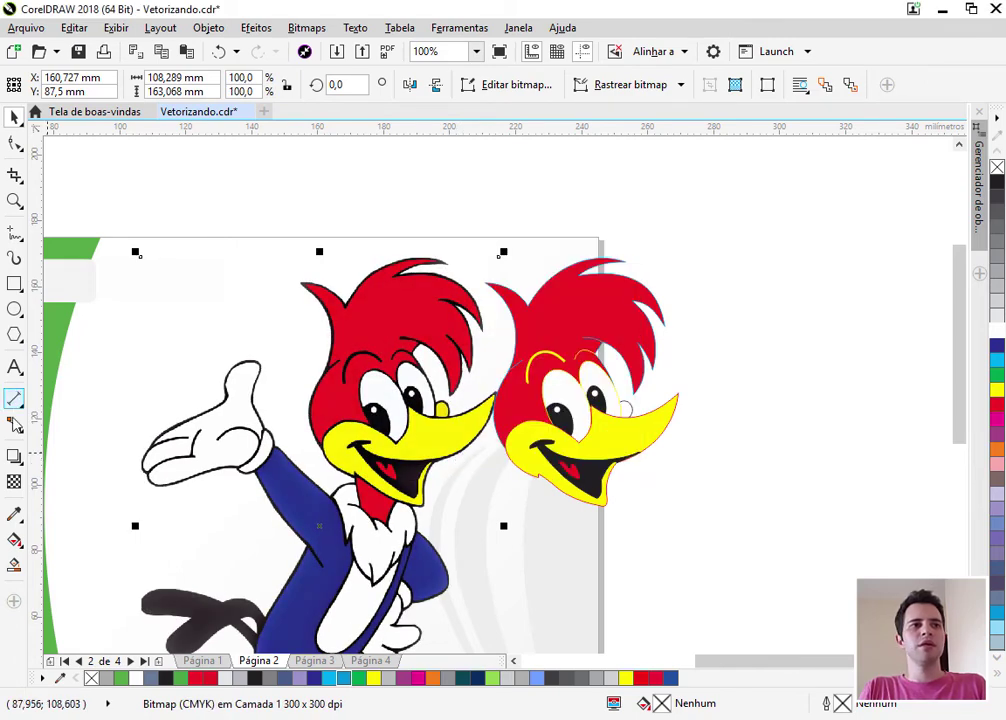
Sample the head's red and the beak's yellow from the bitmap and apply them to the traced head and beak
{"action": "left_click", "coordinate": [14, 513]}
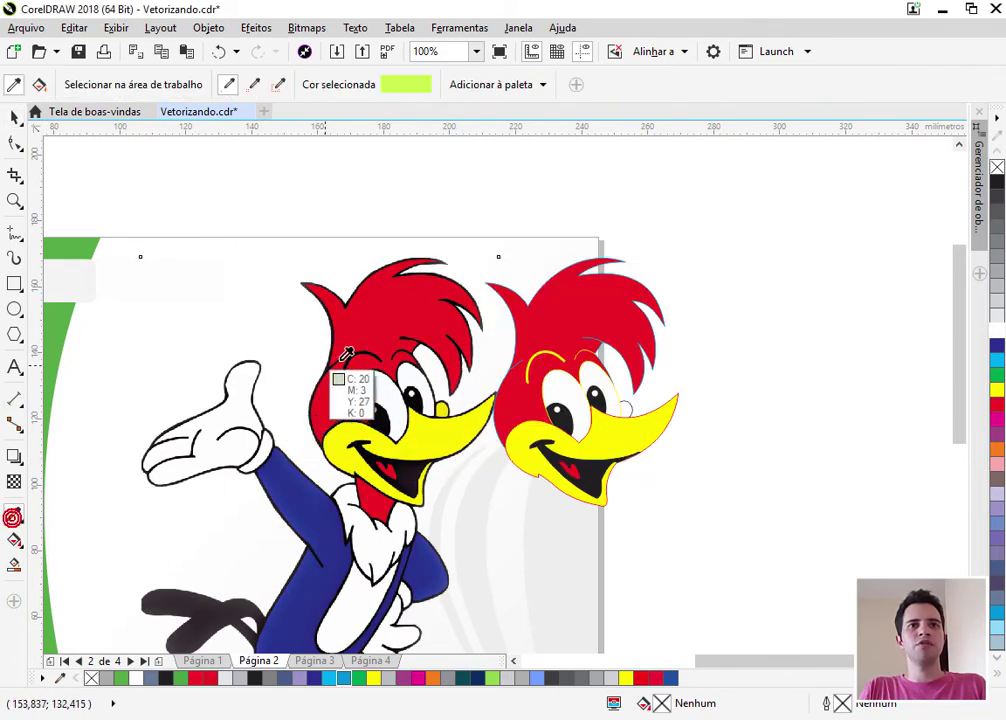
{"action": "left_click", "coordinate": [397, 307]}
{"action": "scroll", "coordinate": [586, 366], "scroll_direction": "up", "scroll_amount": 2}
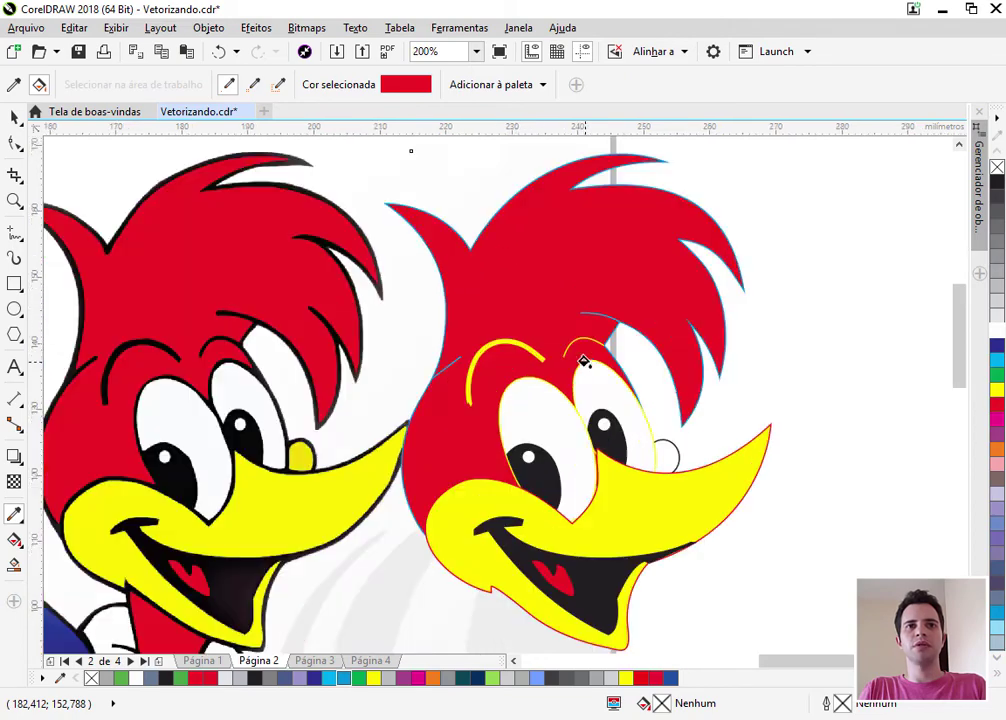
{"action": "left_click", "coordinate": [266, 511]}
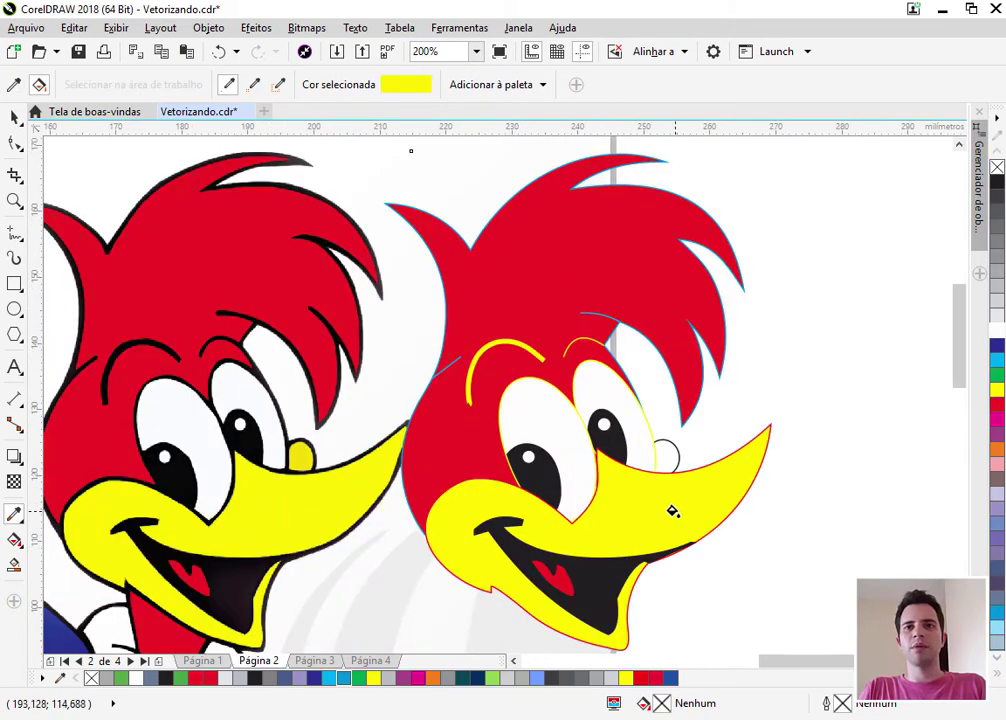
{"action": "key", "text": "space"}
{"action": "key", "text": "space"}
Sample the tongue's red, then the small oval's C:7 M:5 Y:100 K:0 yellow from the bitmap, and fill the traced oval behind the beak with that yellow
{"action": "left_click", "coordinate": [201, 582]}
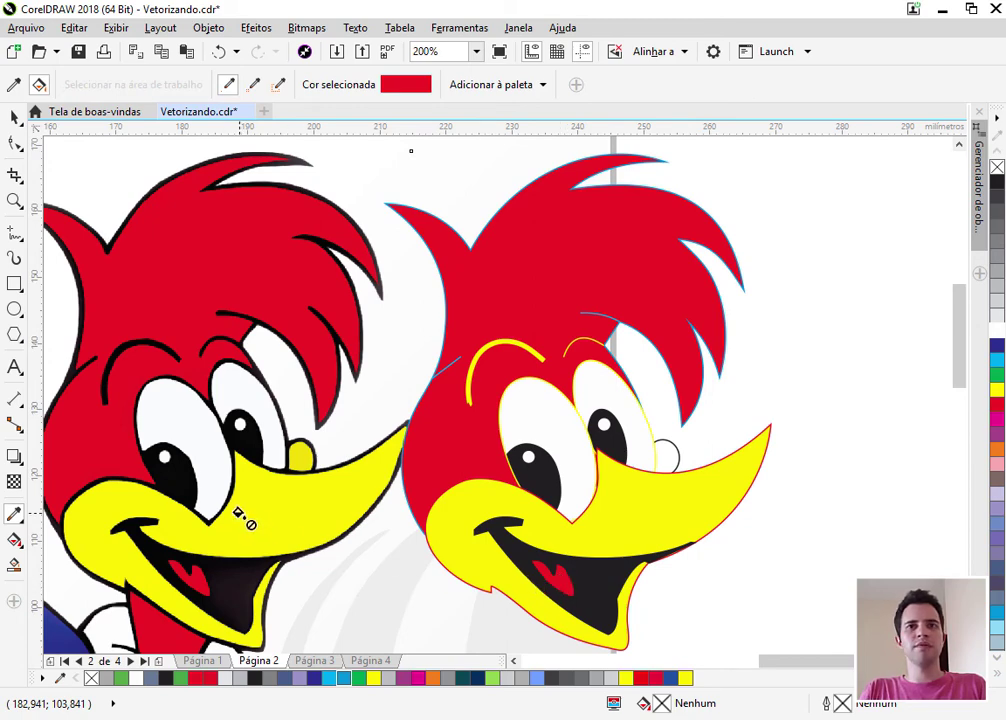
{"action": "key", "text": "space"}
{"action": "key", "text": "space"}
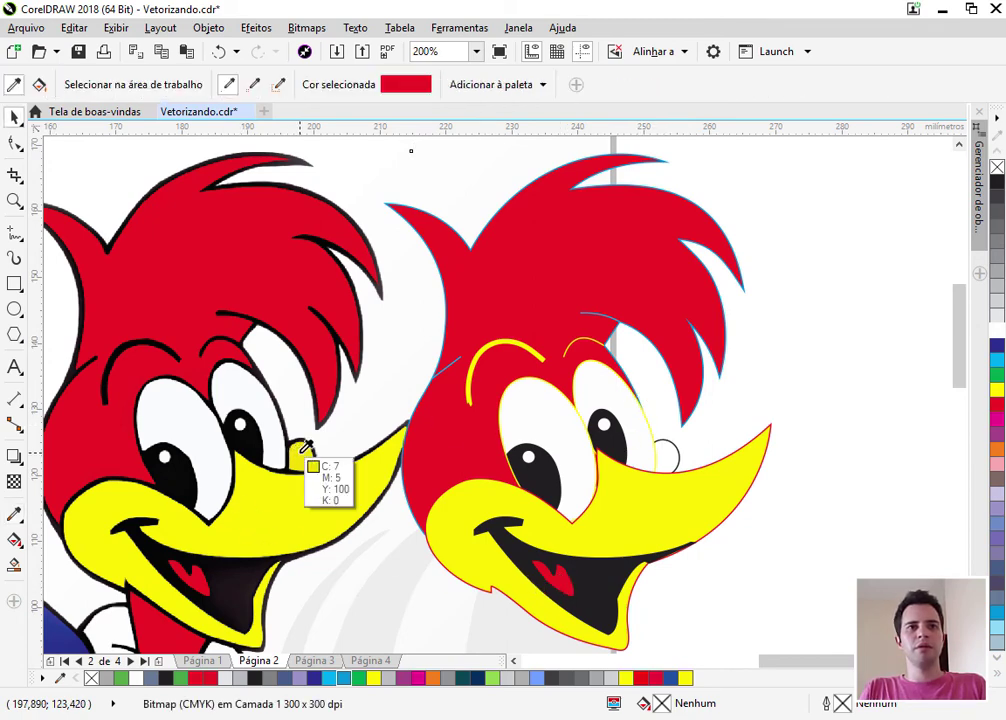
{"action": "left_click", "coordinate": [305, 452]}
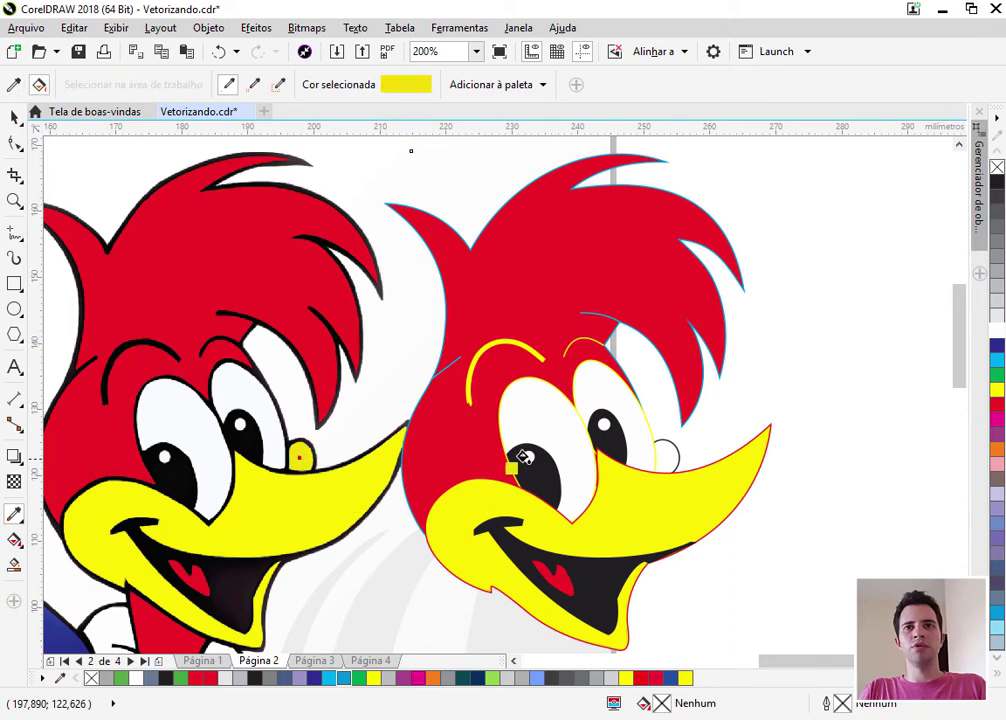
{"action": "left_click", "coordinate": [667, 458]}
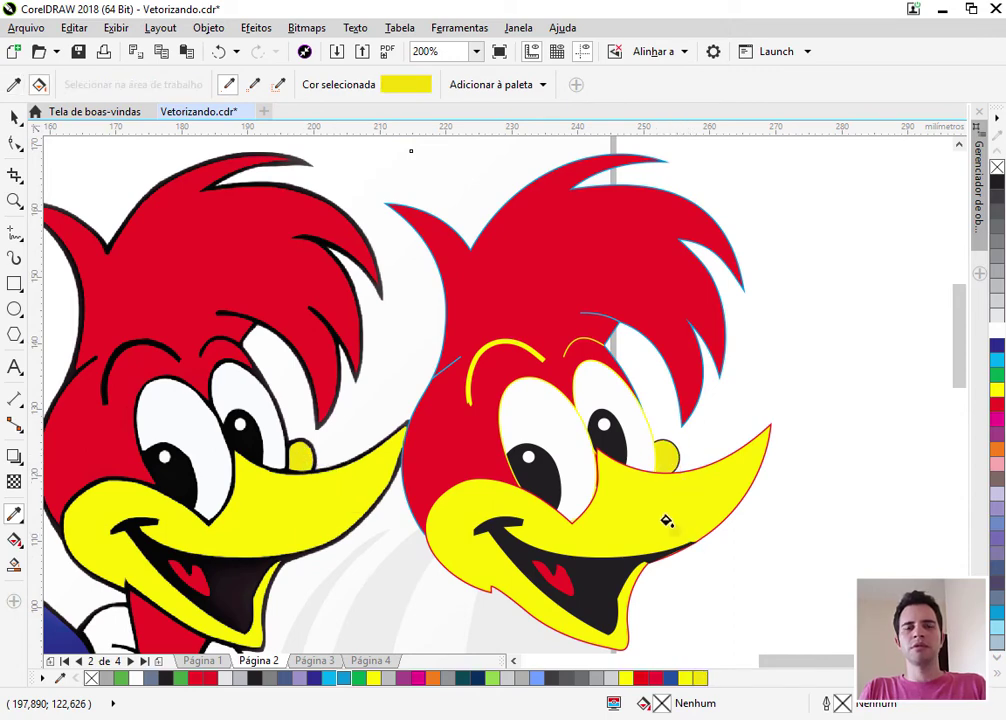
{"action": "key", "text": "space"}
Colour the two eyebrow curves and the outline of the red head shape black
{"action": "left_click", "coordinate": [525, 347]}
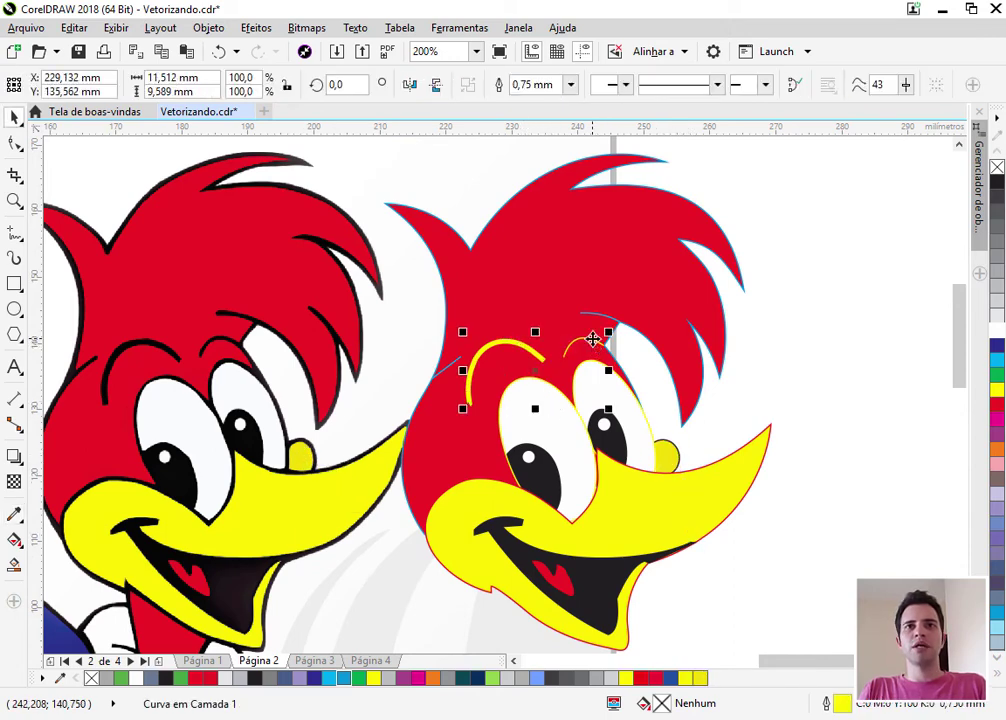
{"action": "left_click", "coordinate": [593, 339], "text": "shift"}
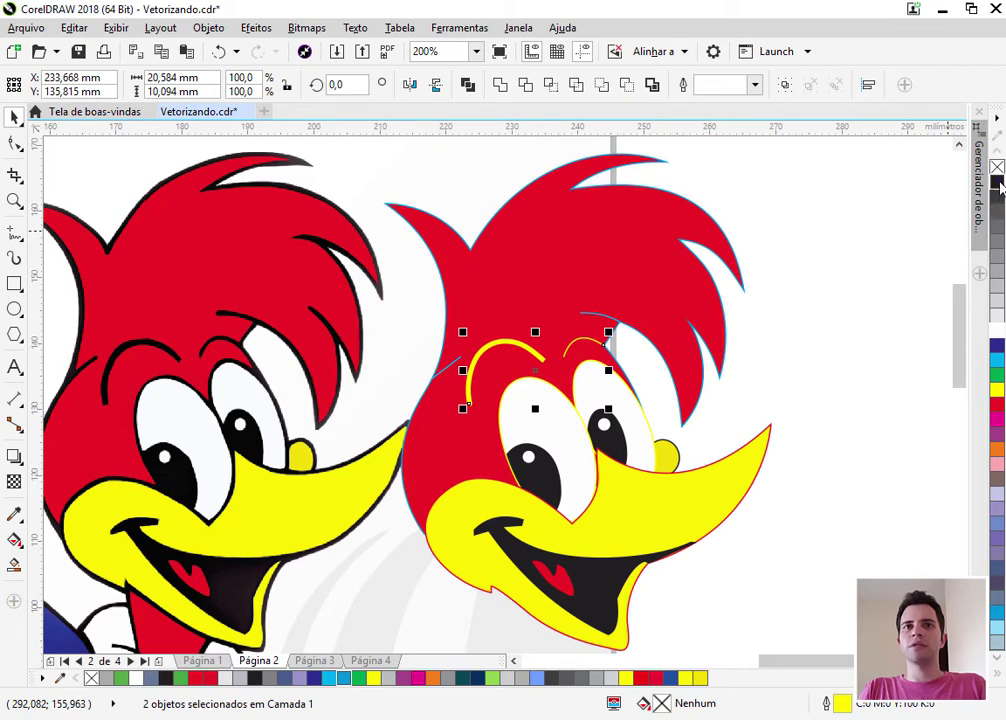
{"action": "right_click", "coordinate": [998, 183]}
{"action": "left_click", "coordinate": [575, 340]}
{"action": "right_click", "coordinate": [996, 190]}
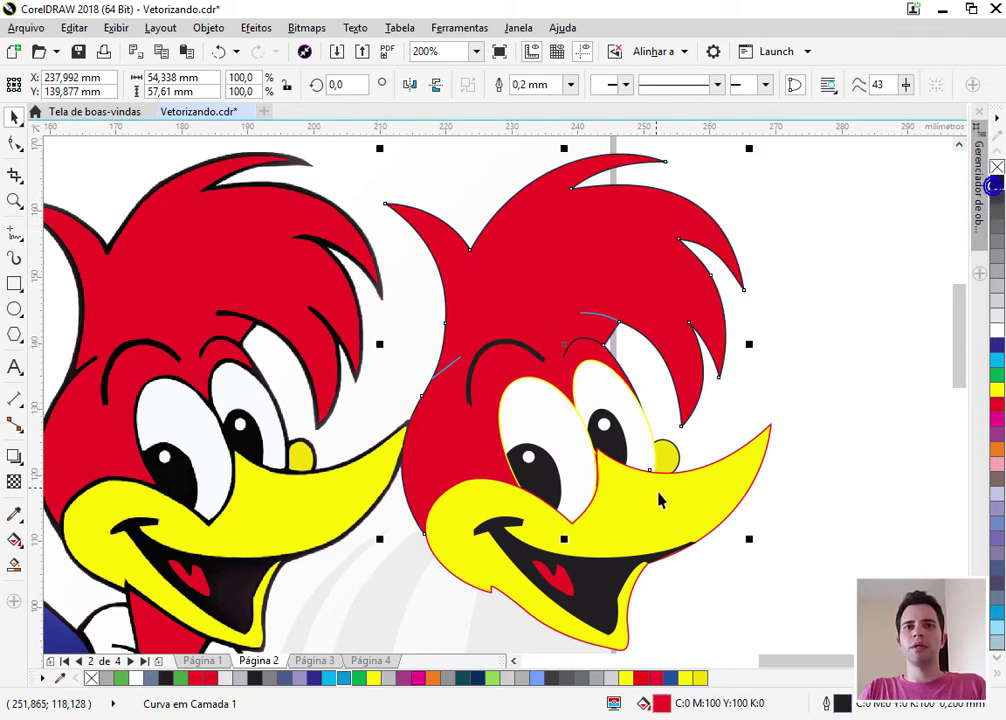
Change the outlines of the beak group and of the two-eye group to black
{"action": "left_click", "coordinate": [644, 532]}
{"action": "right_click", "coordinate": [998, 188]}
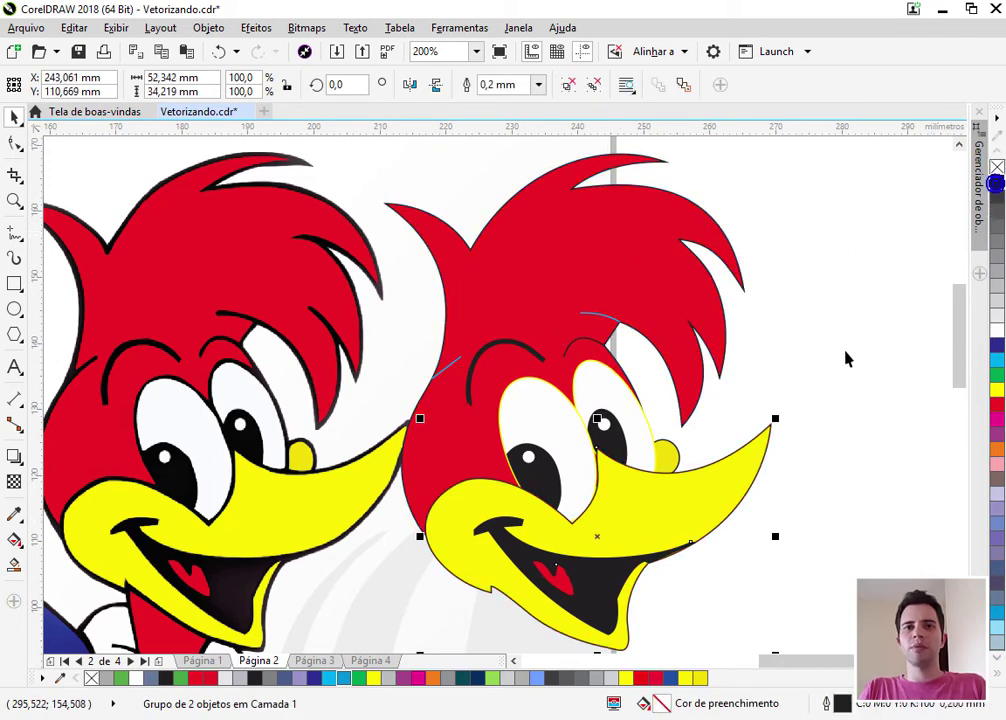
{"action": "left_click", "coordinate": [825, 365]}
{"action": "left_click", "coordinate": [595, 384]}
{"action": "key", "text": "Escape"}
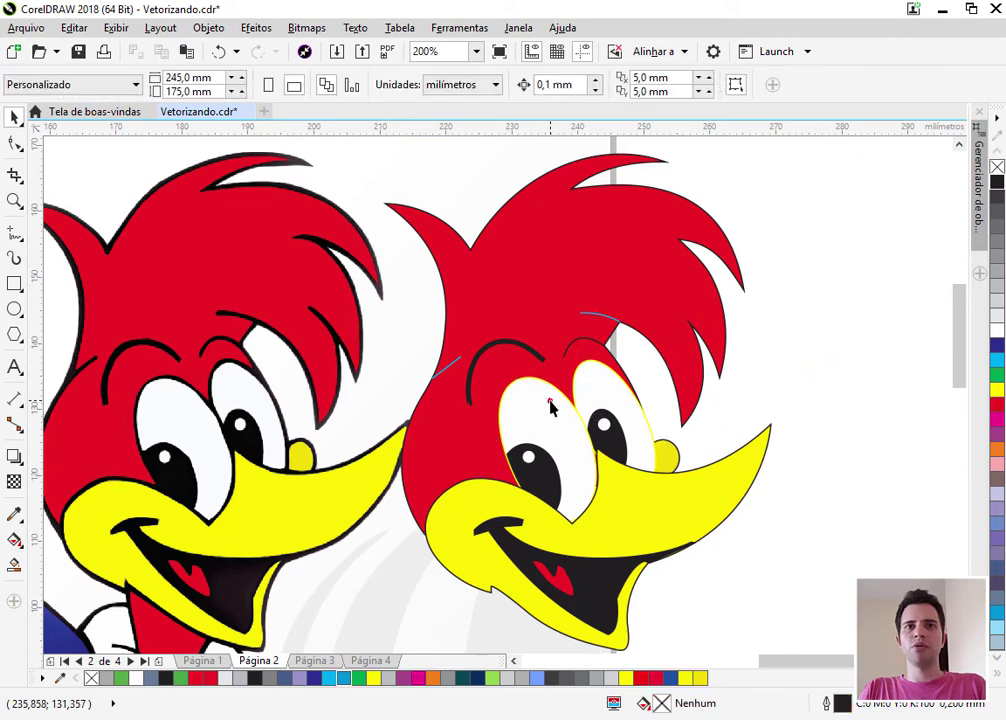
{"action": "left_click", "coordinate": [540, 404]}
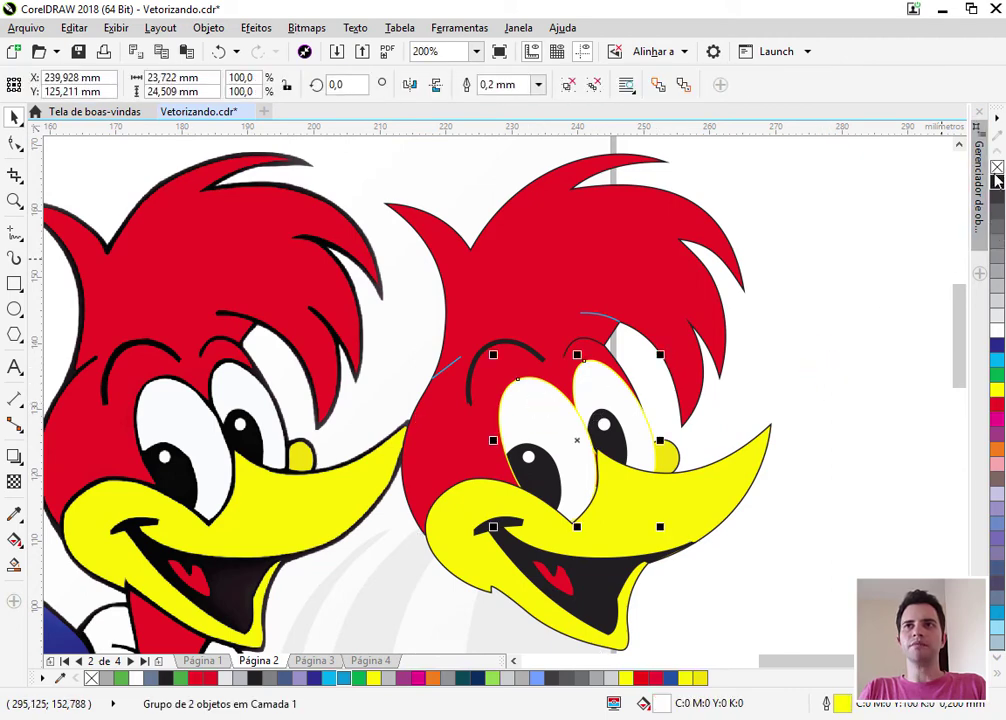
{"action": "right_click", "coordinate": [997, 180]}
{"action": "left_click", "coordinate": [864, 310]}
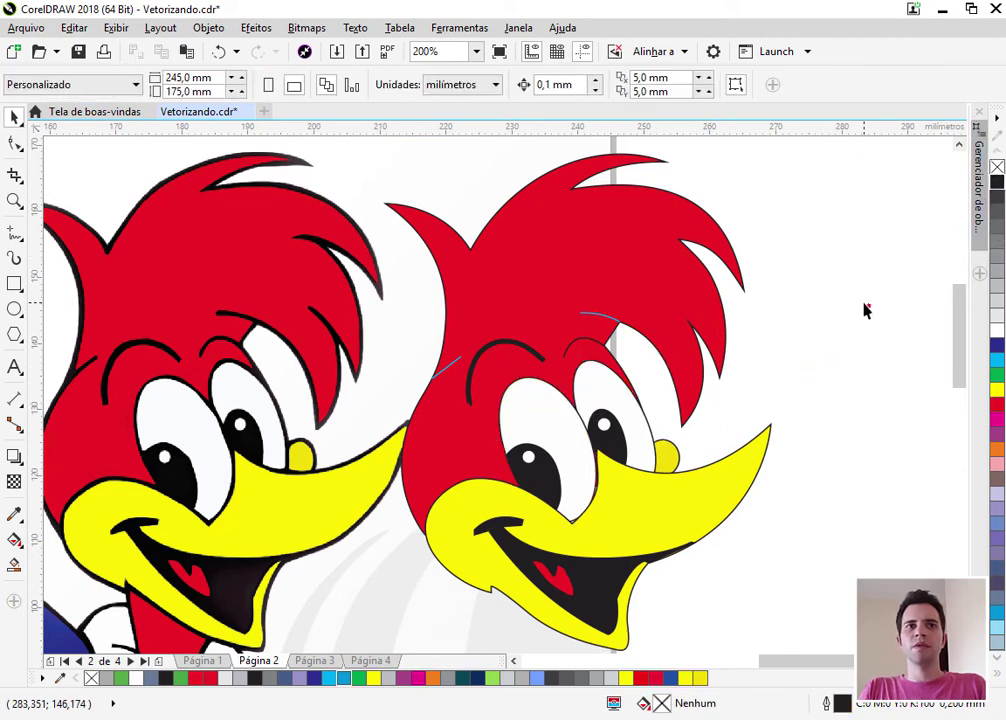
Set the red head shape's outline width to 0,65 mm
{"action": "left_click", "coordinate": [538, 405]}
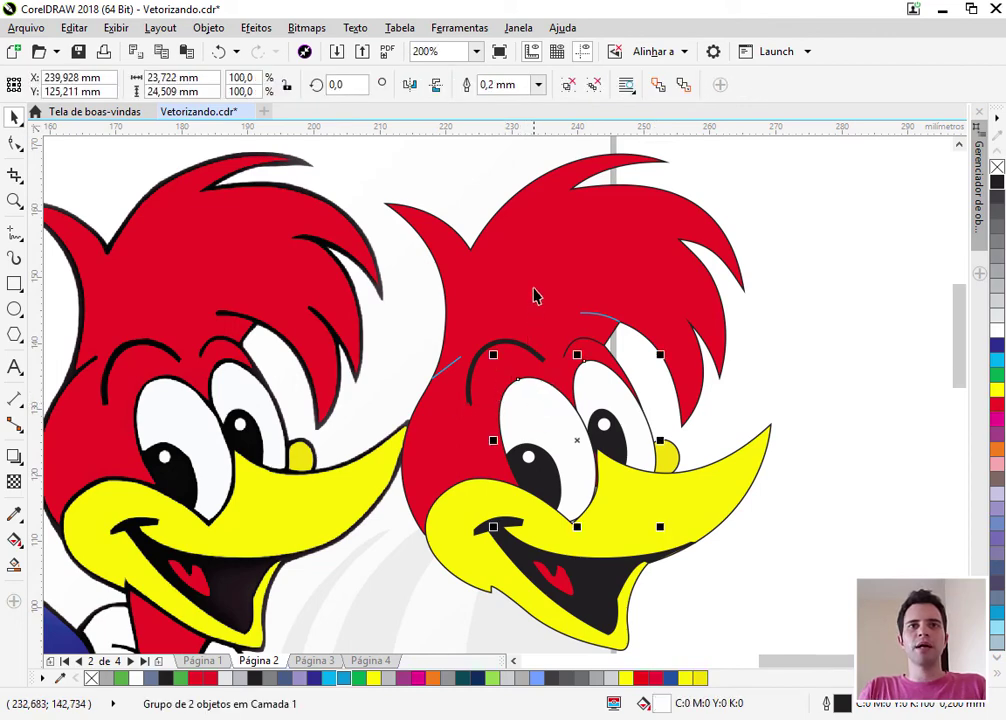
{"action": "left_click", "coordinate": [534, 290]}
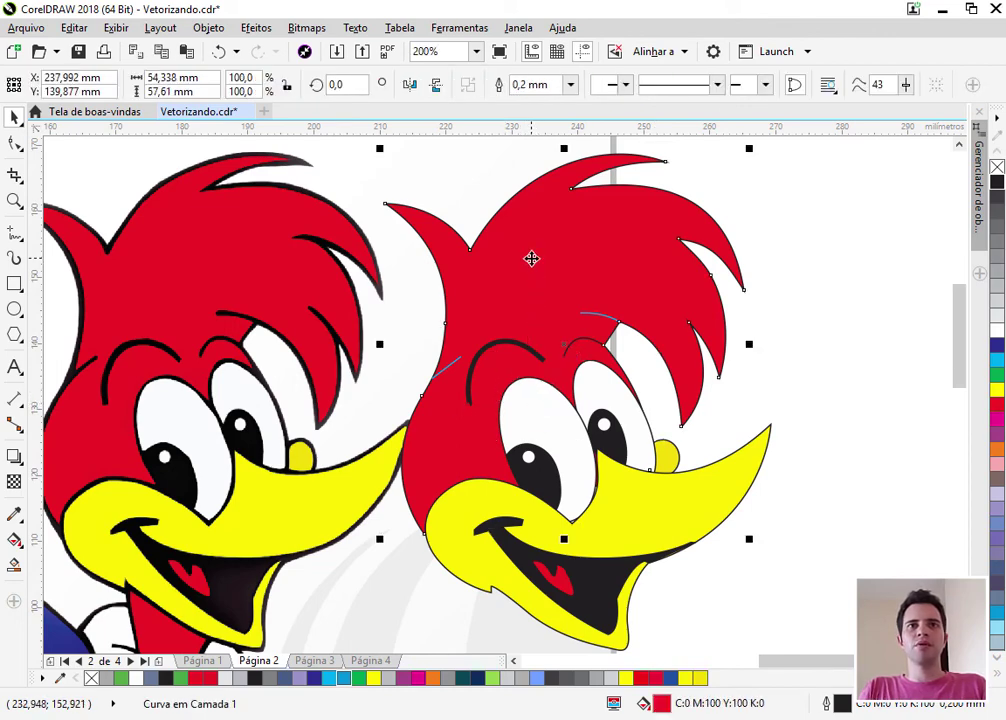
{"action": "left_click", "coordinate": [570, 84]}
{"action": "left_click", "coordinate": [538, 181]}
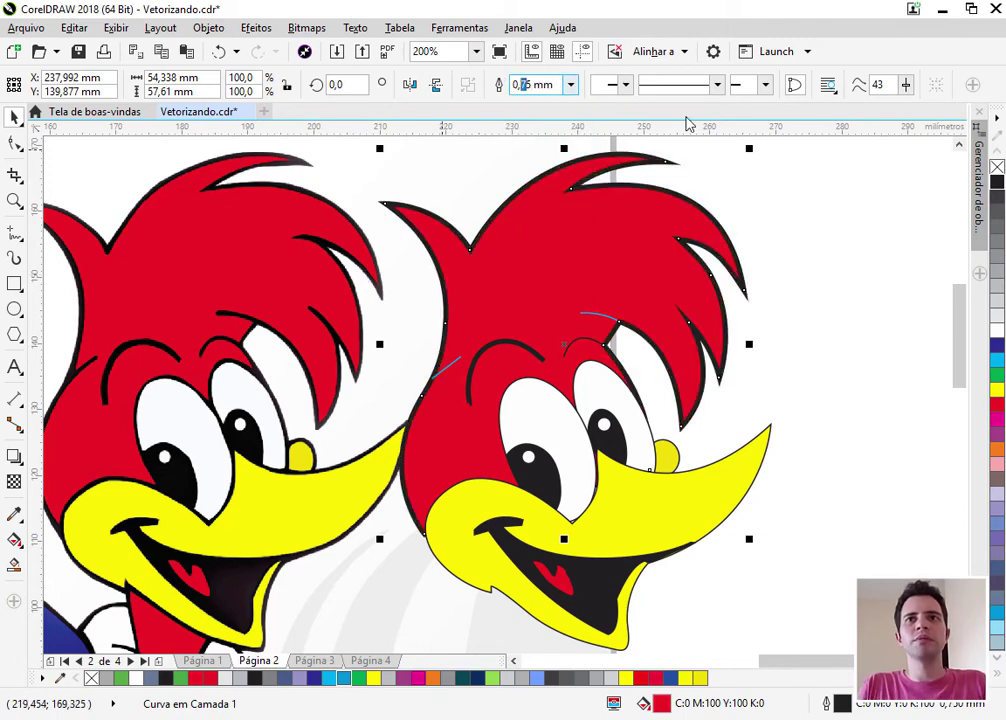
{"action": "key", "text": "Return"}
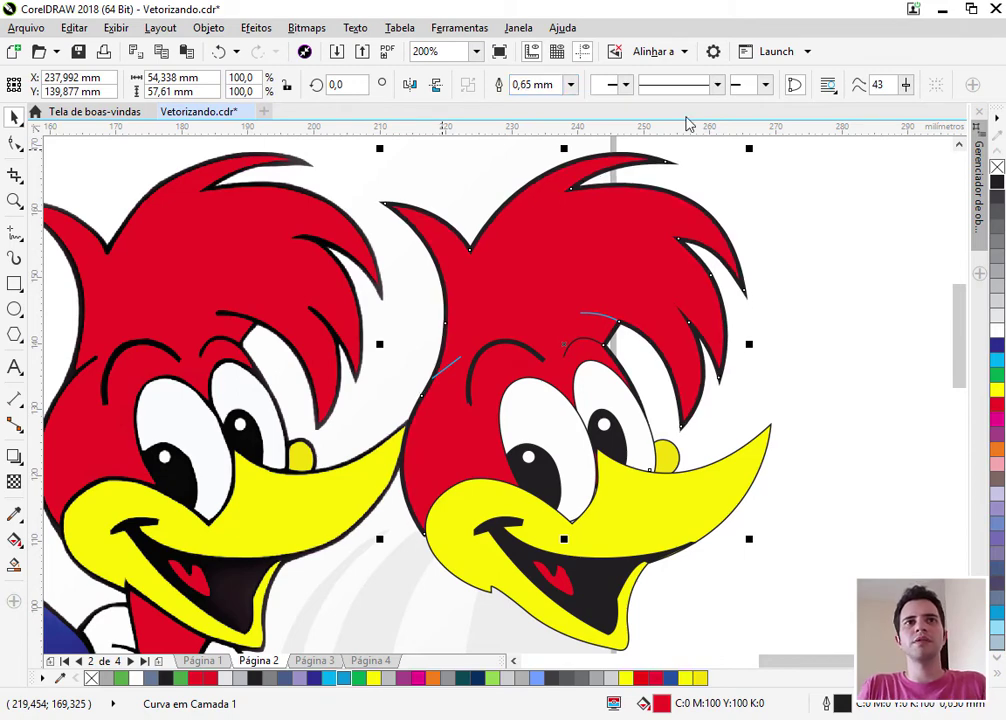
{"action": "left_click", "coordinate": [781, 314]}
Give the far eyebrow and the two short blue detail lines on the head a black outline 0,65 mm wide
{"action": "left_click", "coordinate": [597, 314]}
{"action": "left_click", "coordinate": [586, 339], "text": "shift"}
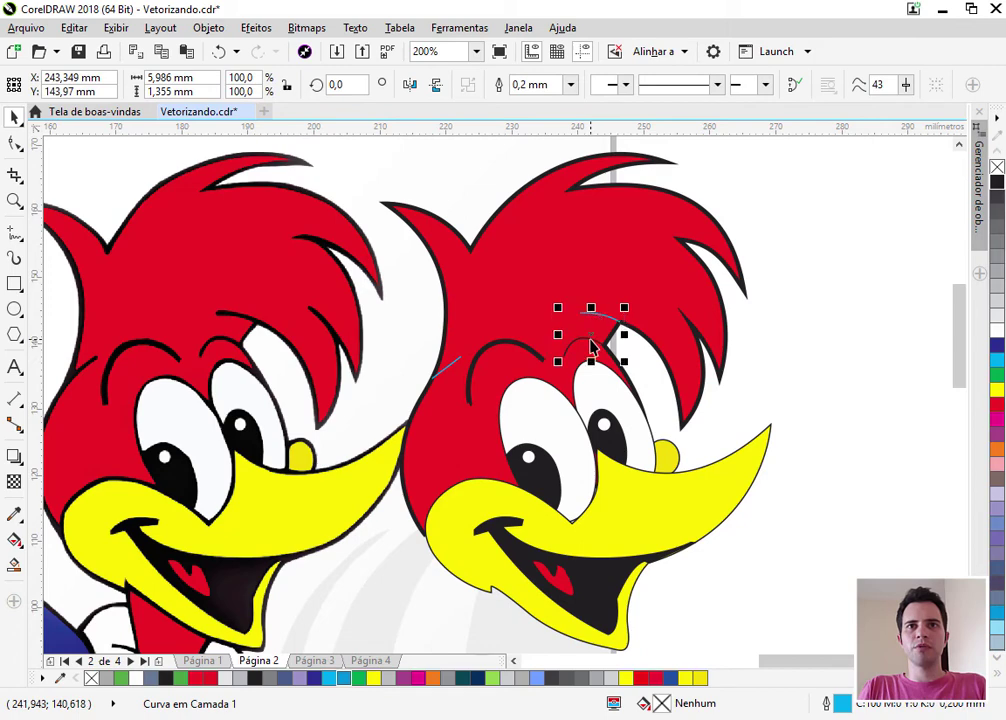
{"action": "left_click", "coordinate": [449, 366], "text": "shift"}
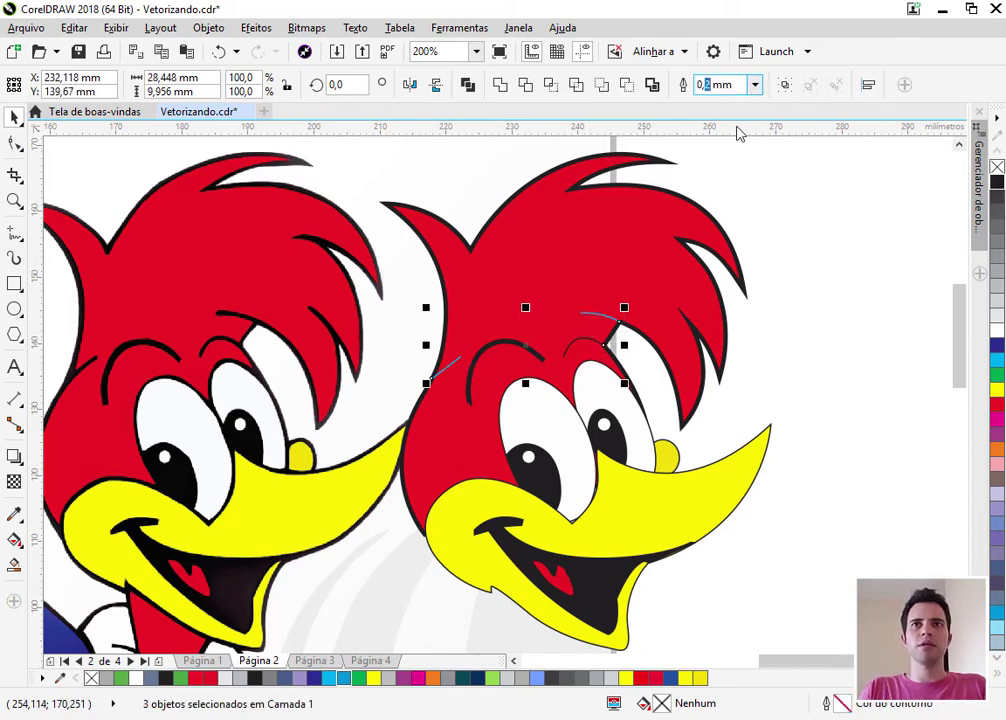
{"action": "key", "text": "Return"}
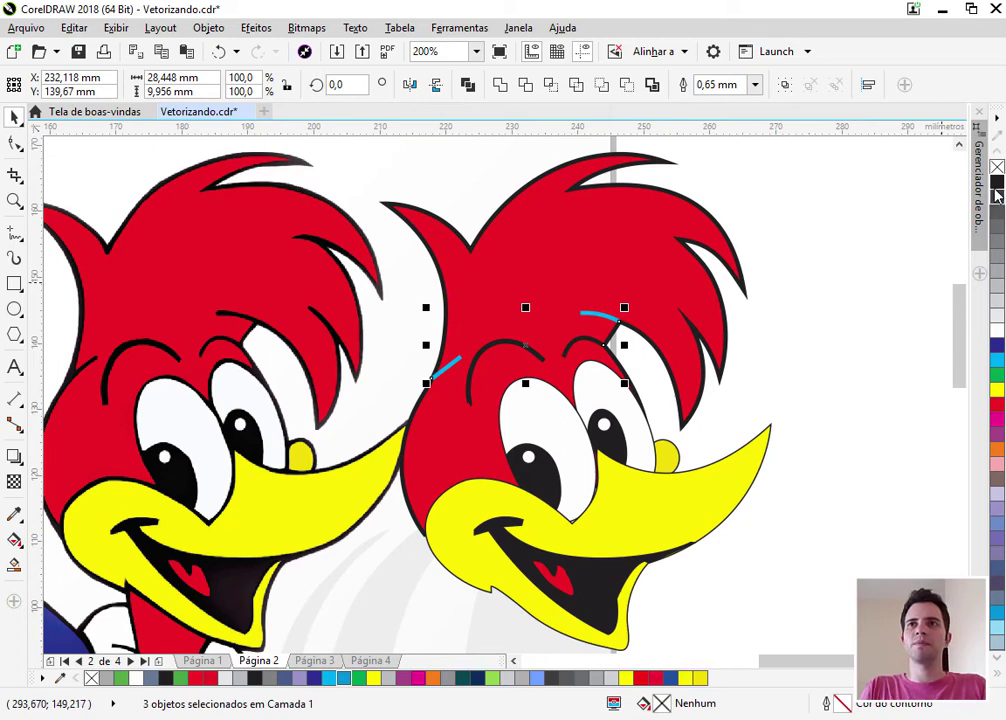
{"action": "right_click", "coordinate": [996, 182]}
{"action": "left_click", "coordinate": [851, 292]}
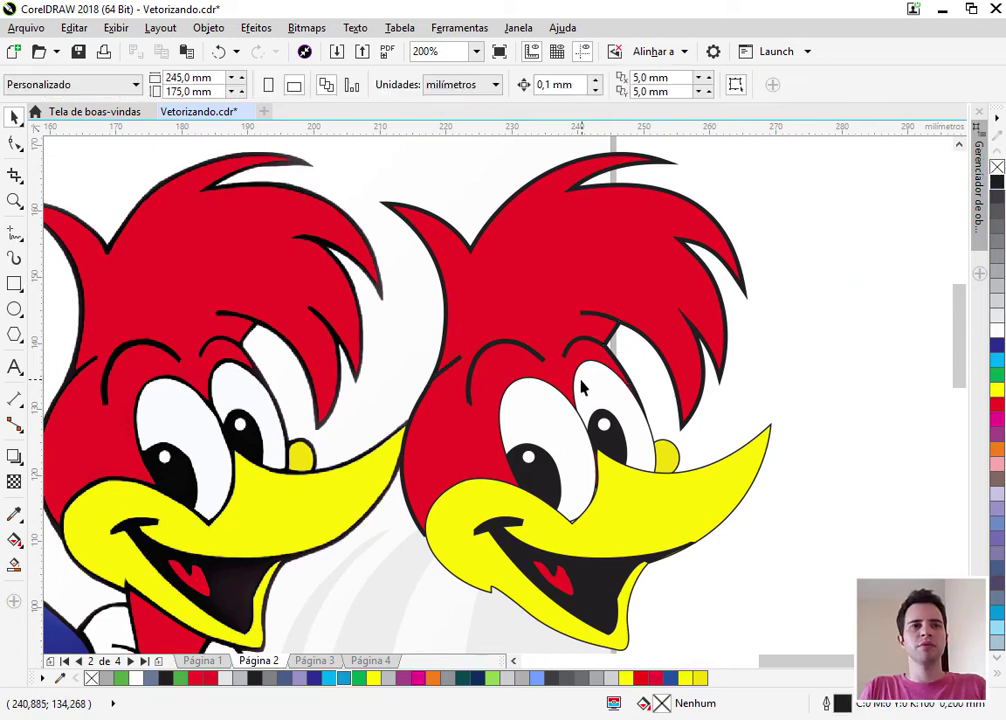
Set the outline width of the two-eye group to 0,5 mm, comparing it with the original's line thickness
{"action": "left_click", "coordinate": [548, 414]}
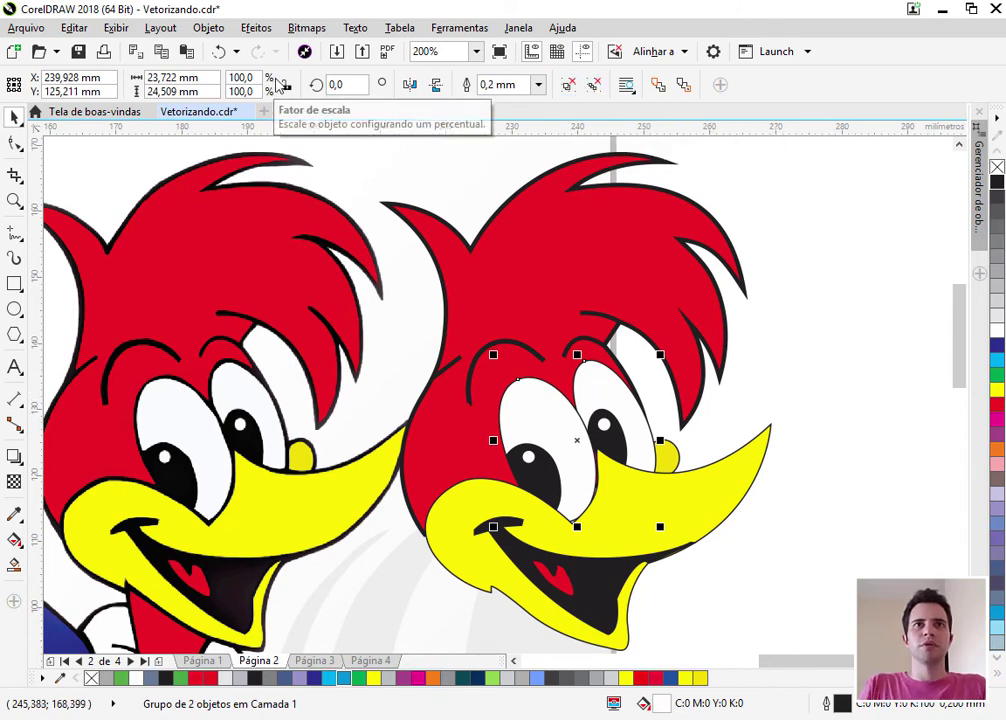
{"action": "left_click_drag", "start_coordinate": [487, 82], "coordinate": [495, 84]}
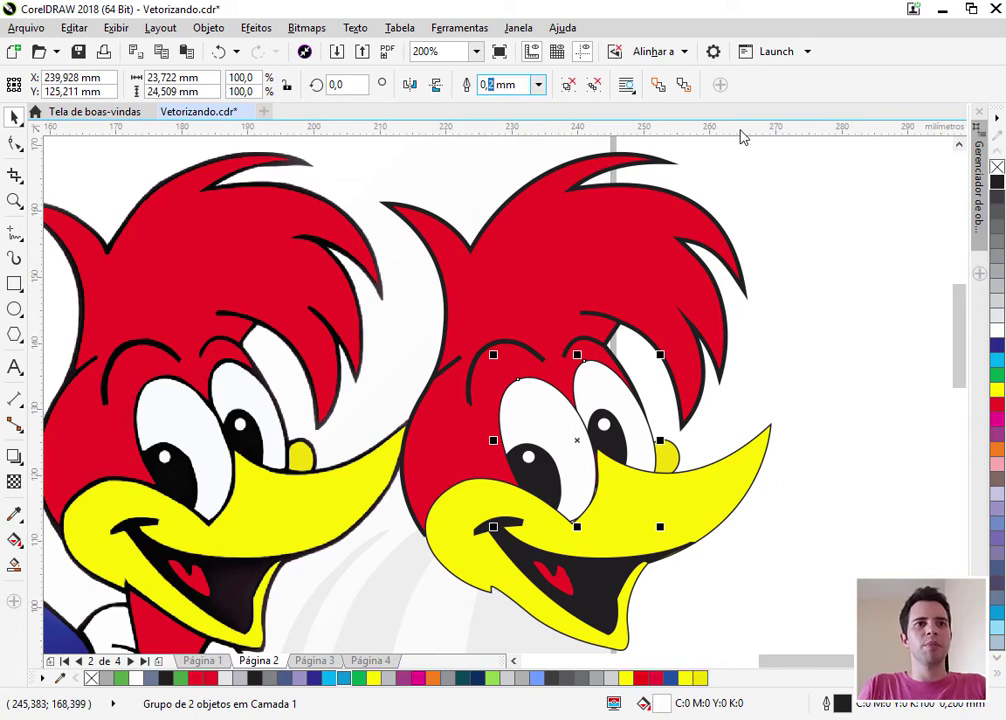
{"action": "scroll", "coordinate": [262, 388], "scroll_direction": "up", "scroll_amount": 3}
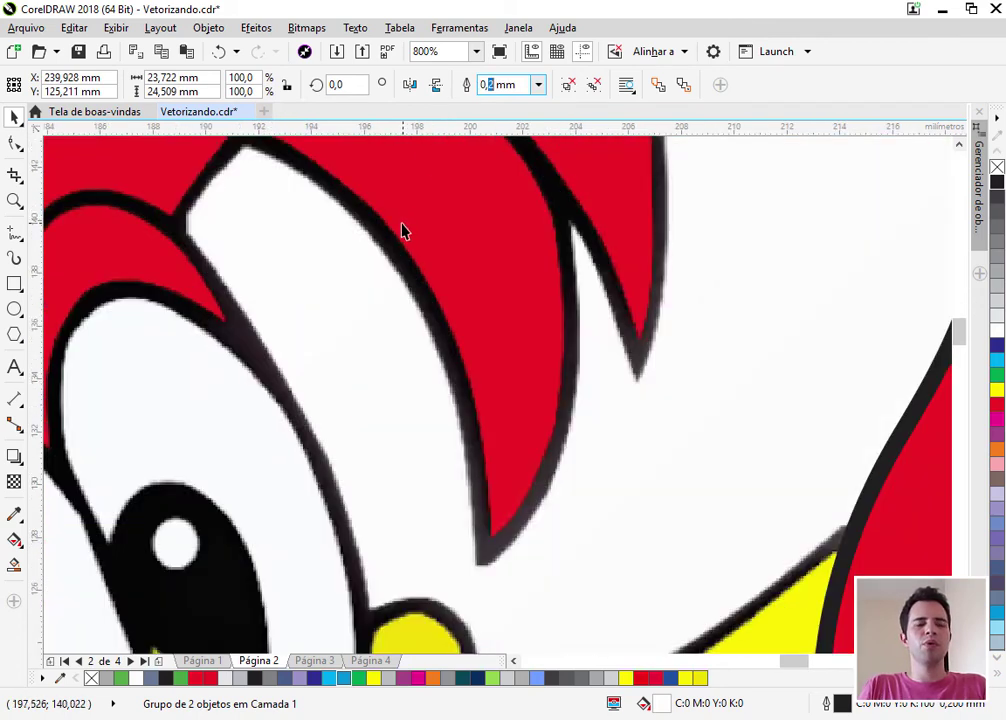
{"action": "type", "text": "5"}
{"action": "scroll", "coordinate": [207, 332], "scroll_direction": "down", "scroll_amount": 1}
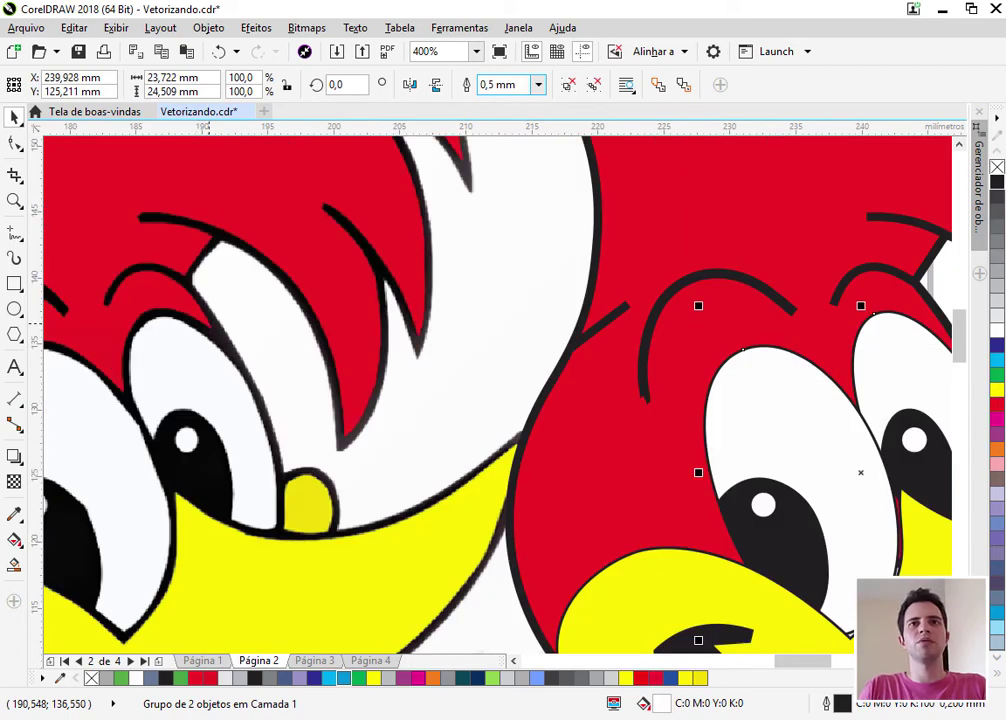
{"action": "key", "text": "Return"}
{"action": "scroll", "coordinate": [148, 326], "scroll_direction": "down", "scroll_amount": 1}
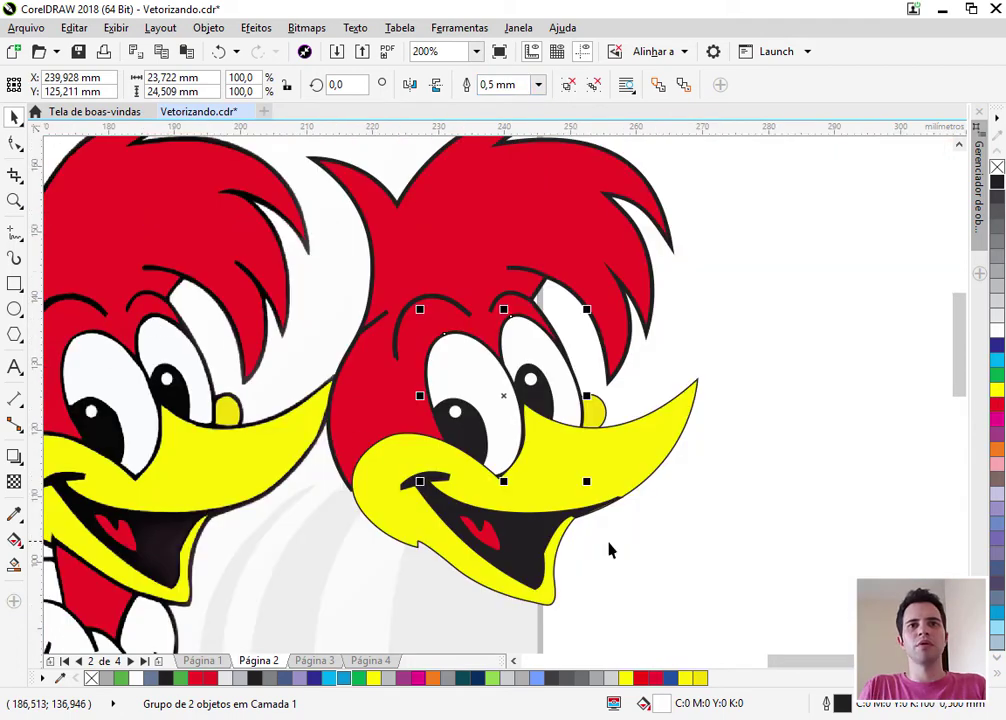
Set the outline width of the small yellow oval behind the beak to 0,65 mm
{"action": "left_click", "coordinate": [597, 411]}
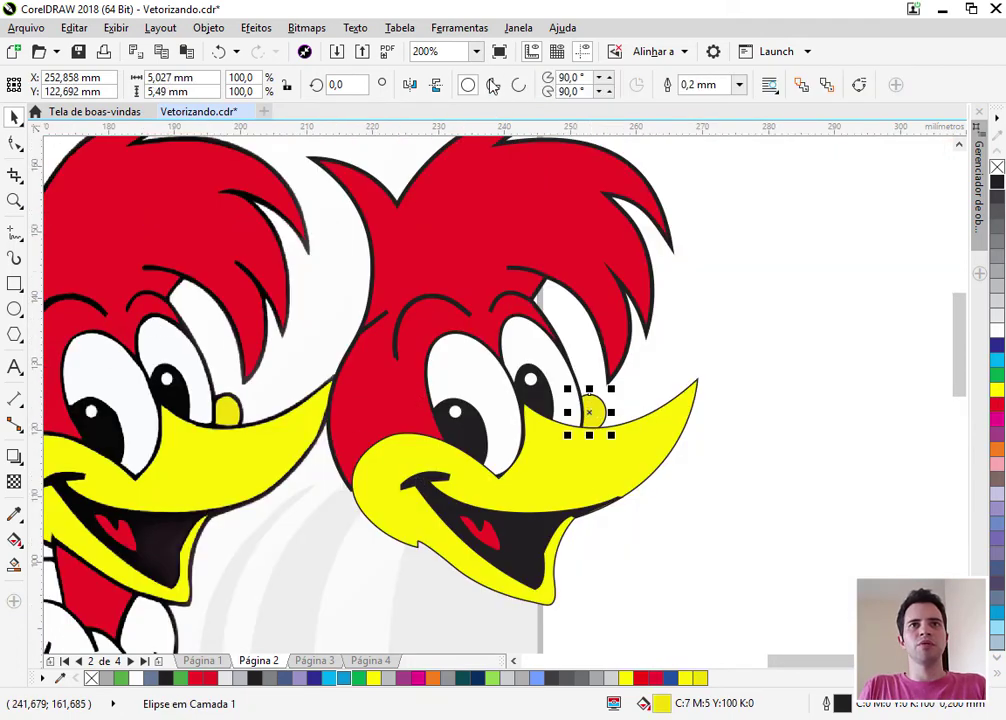
{"action": "left_click", "coordinate": [695, 84]}
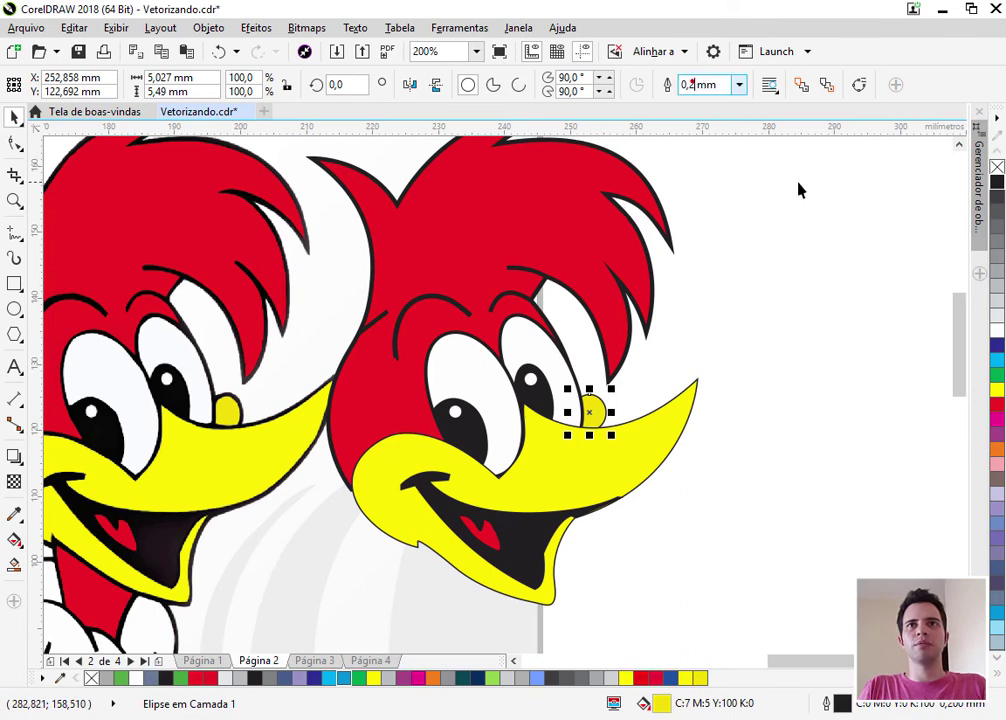
{"action": "type", "text": "65"}
{"action": "key", "text": "Return"}
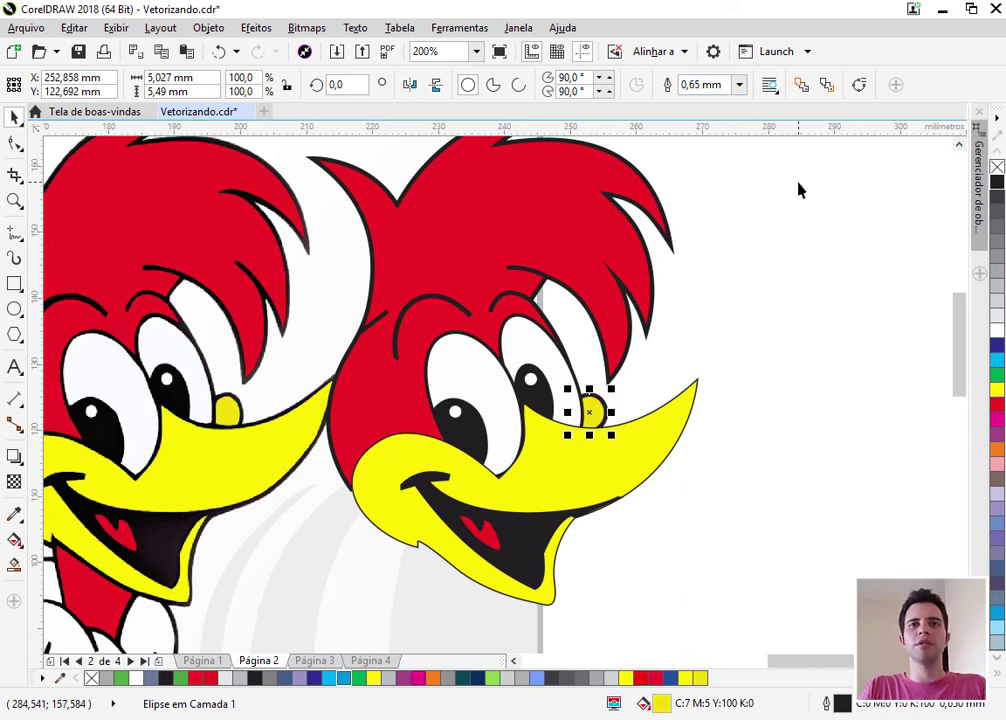
Select the yellow beak curve inside its group and set its outline width to 0,65 mm
{"action": "left_click", "coordinate": [588, 453]}
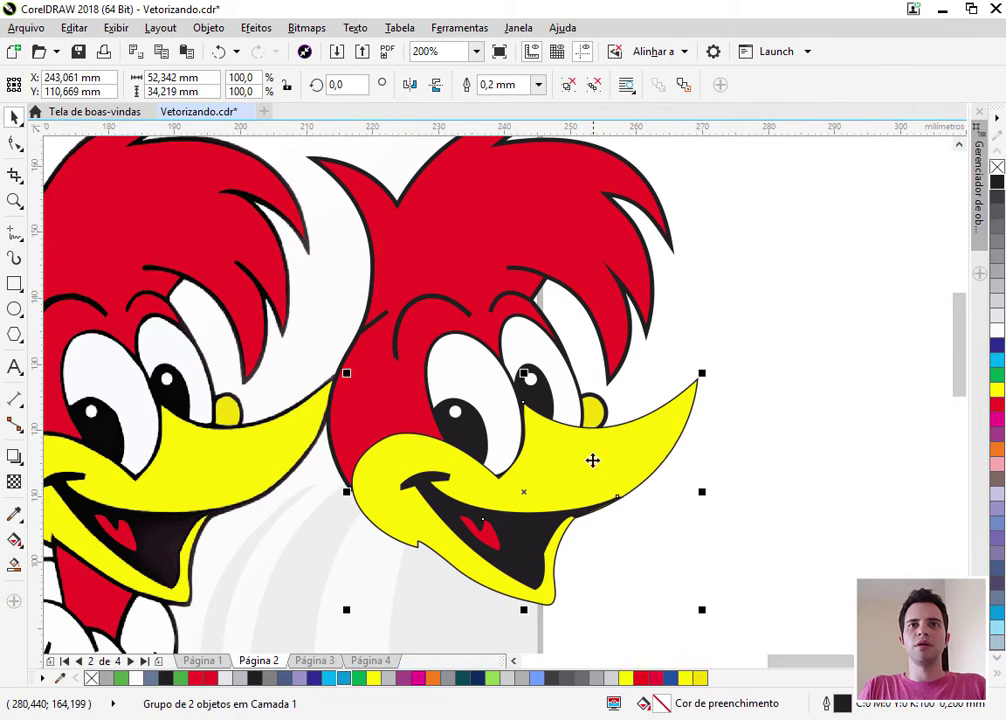
{"action": "left_click", "coordinate": [590, 455], "text": "ctrl"}
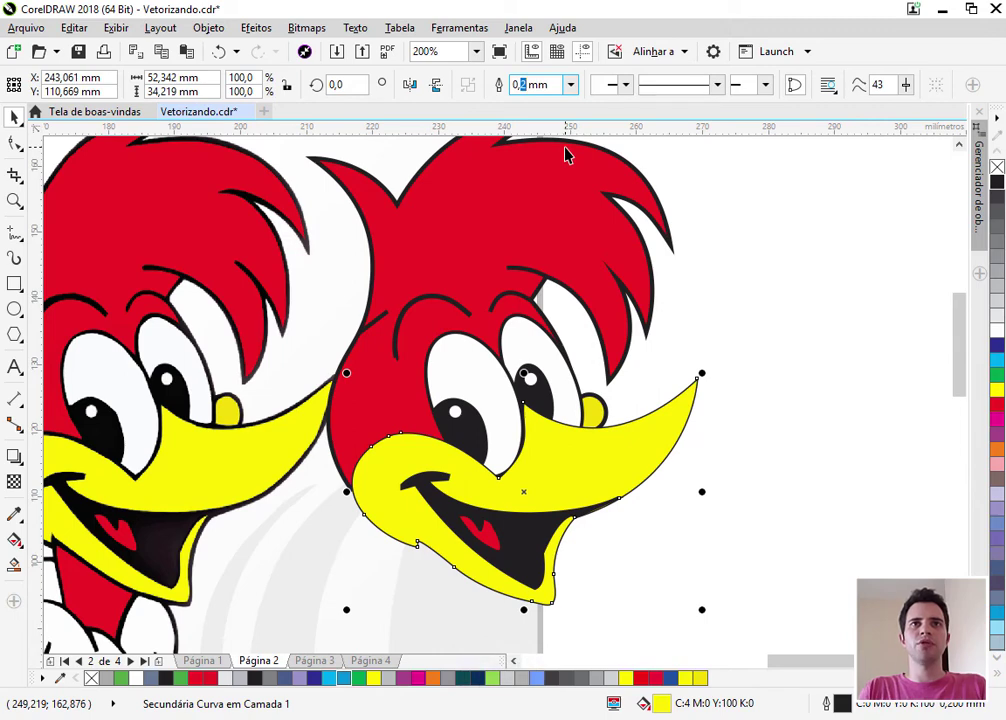
{"action": "type", "text": "65"}
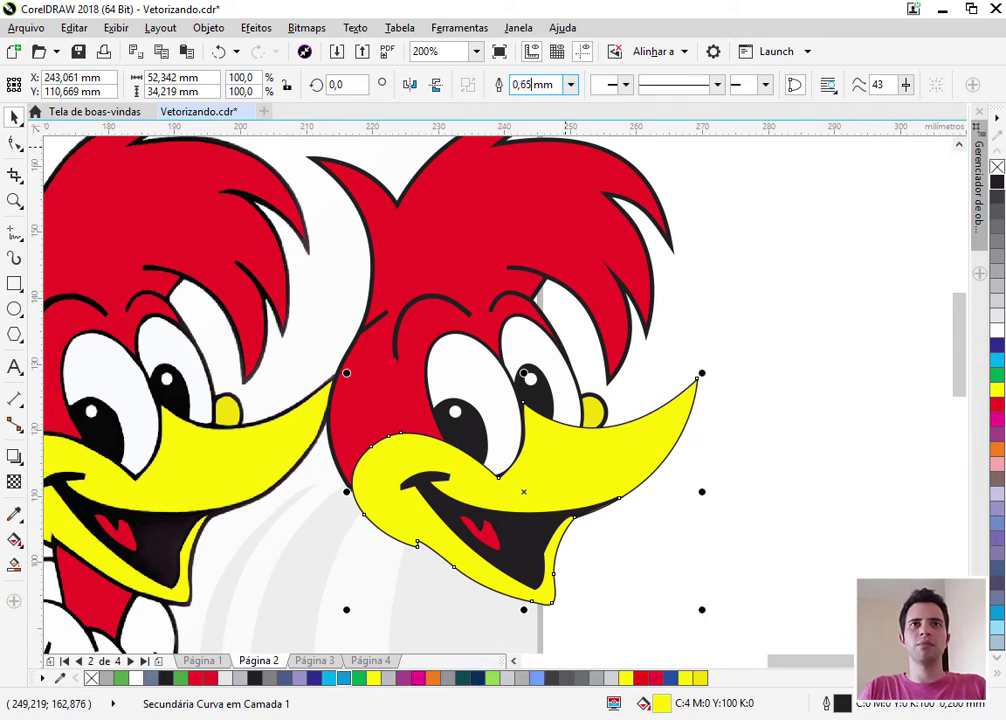
{"action": "key", "text": "Return"}
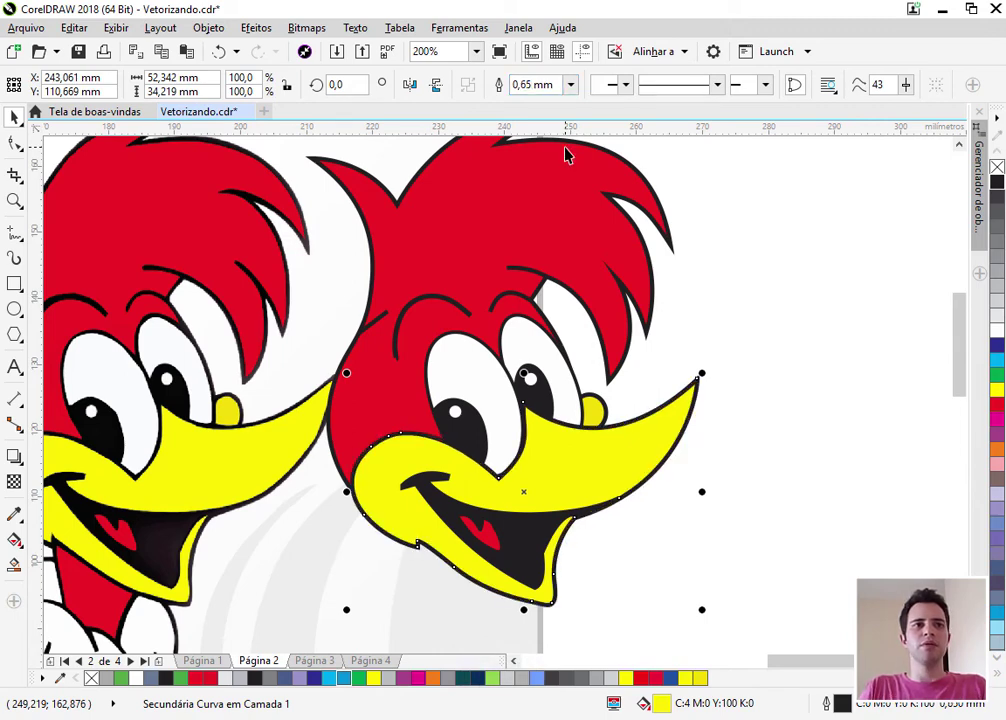
{"action": "left_click", "coordinate": [769, 396]}
{"action": "left_click", "coordinate": [507, 415]}
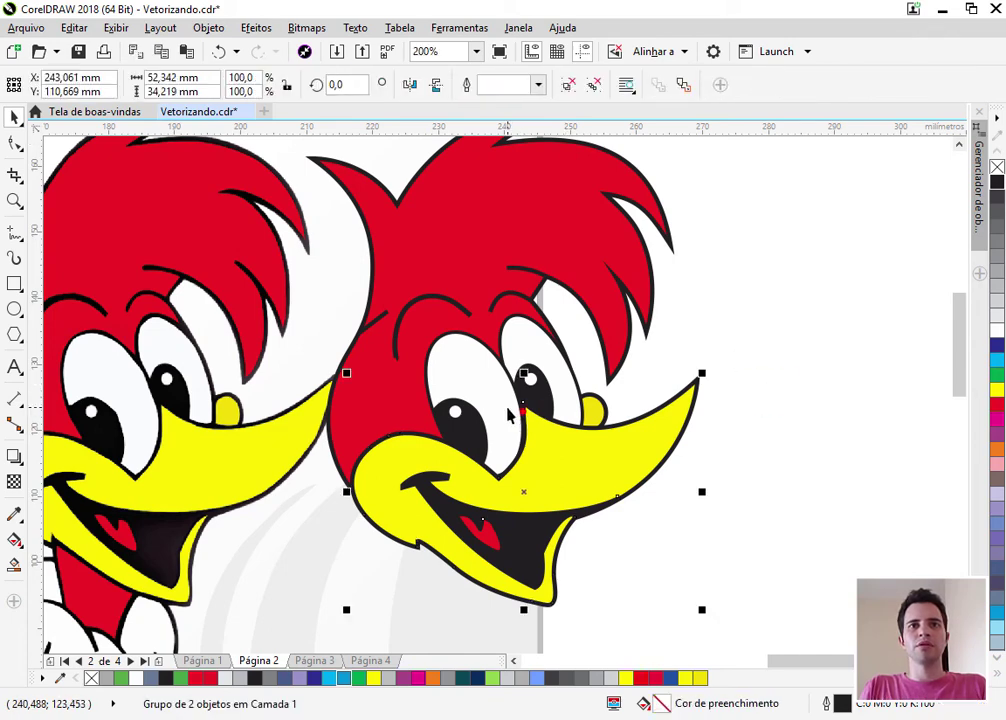
Move the complete vectorized head beside the original drawing's head so both can be compared without overlapping
{"action": "scroll", "coordinate": [507, 415], "scroll_direction": "down", "scroll_amount": 2}
{"action": "left_click_drag", "start_coordinate": [672, 220], "coordinate": [375, 538]}
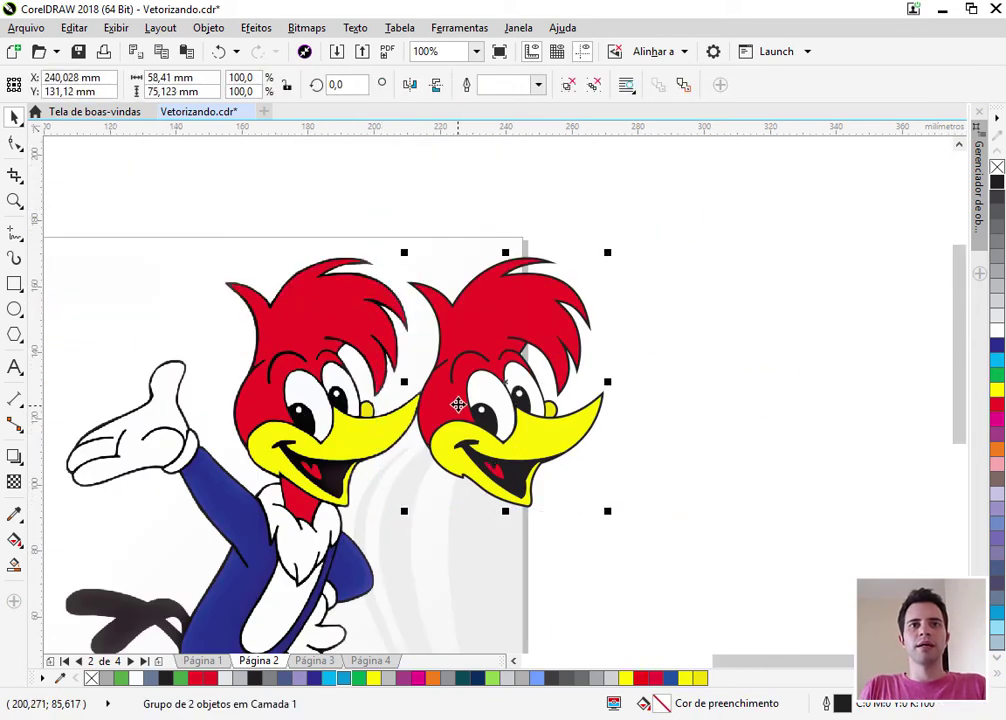
{"action": "left_click_drag", "start_coordinate": [458, 404], "coordinate": [473, 404]}
{"action": "left_click", "coordinate": [660, 414]}
{"action": "key", "text": "z"}
{"action": "left_click_drag", "start_coordinate": [640, 216], "coordinate": [218, 534]}
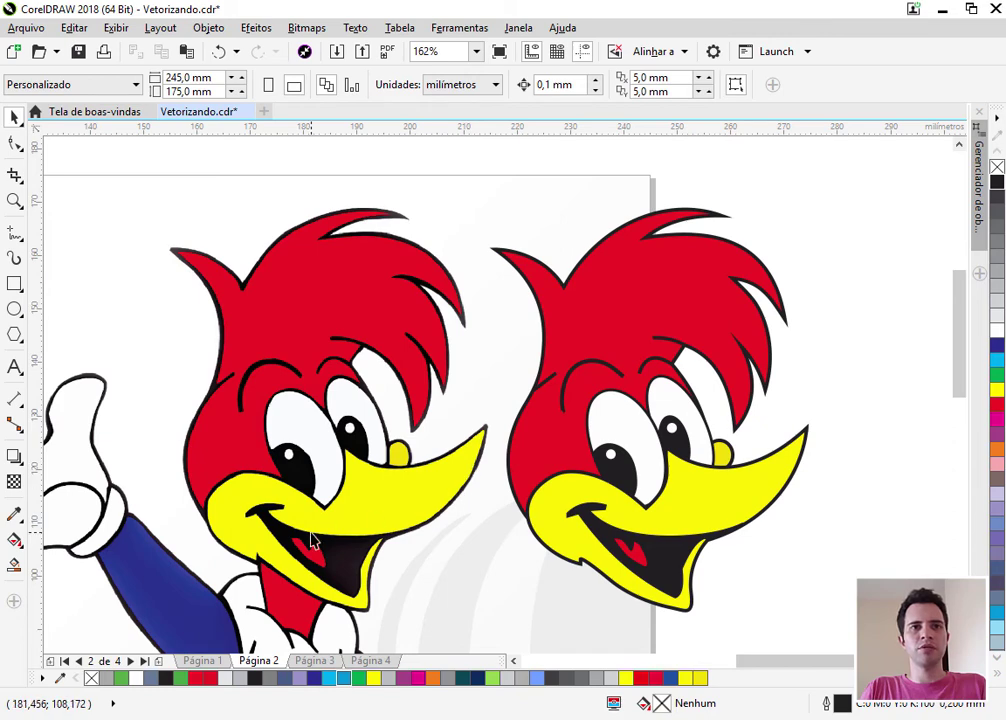
{"action": "left_click_drag", "start_coordinate": [696, 512], "coordinate": [683, 497]}
Examine the vectorized head's edges, eyes and outlines close up against the original bitmap
{"action": "scroll", "coordinate": [568, 361], "scroll_direction": "up", "scroll_amount": 5}
{"action": "scroll", "coordinate": [427, 265], "scroll_direction": "down", "scroll_amount": 3}
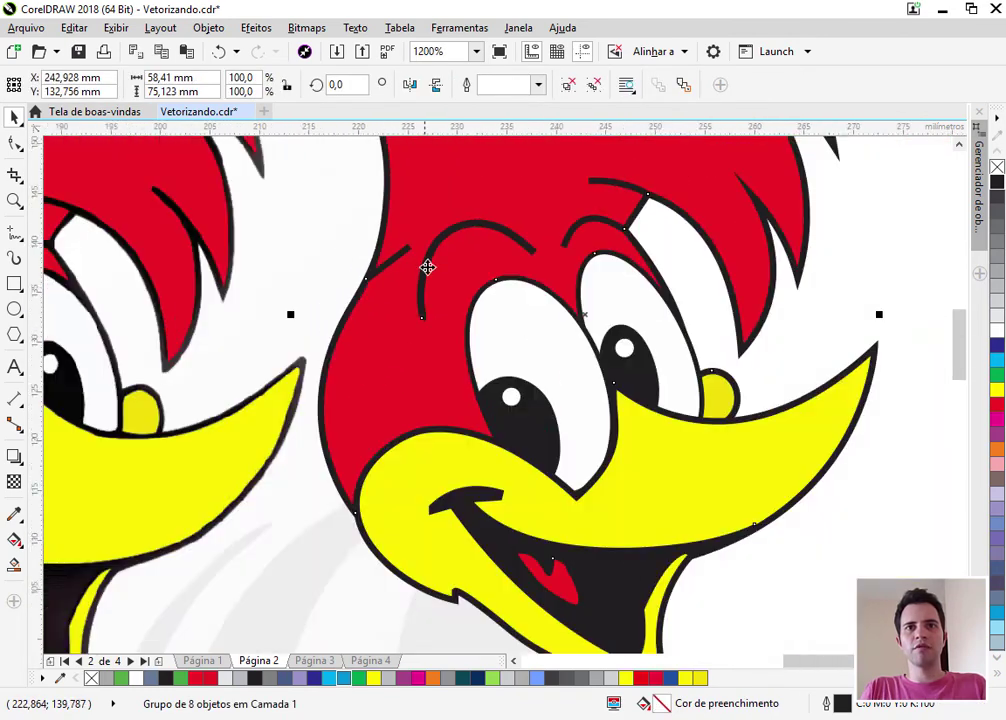
{"action": "scroll", "coordinate": [640, 360], "scroll_direction": "down", "scroll_amount": 2}
{"action": "left_click", "coordinate": [799, 465]}
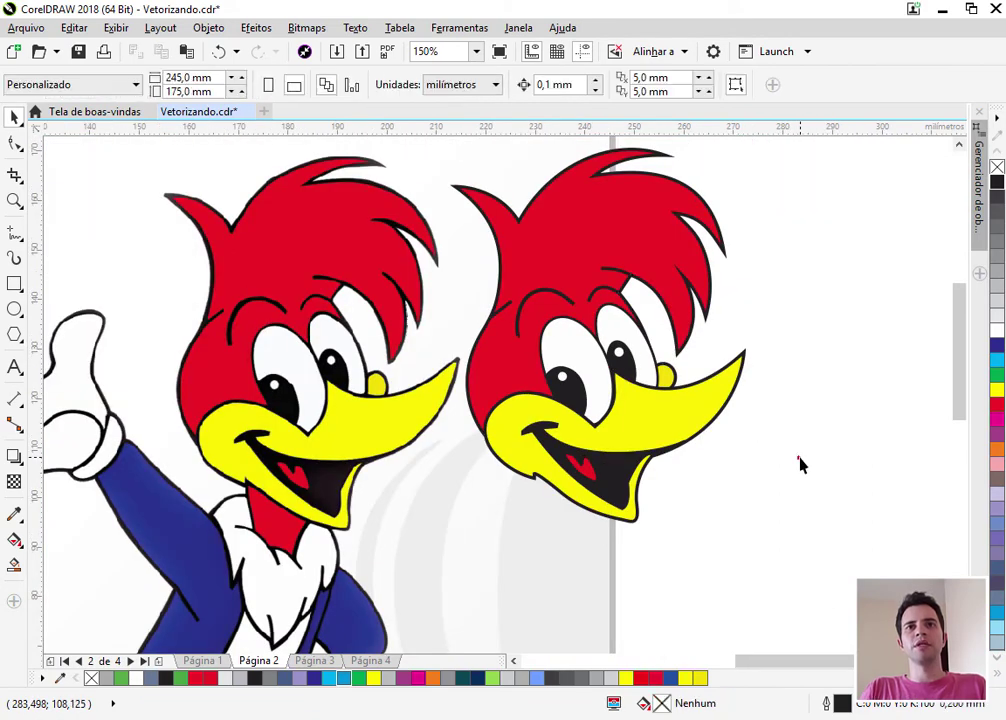
{"action": "left_click_drag", "start_coordinate": [961, 409], "coordinate": [960, 400]}
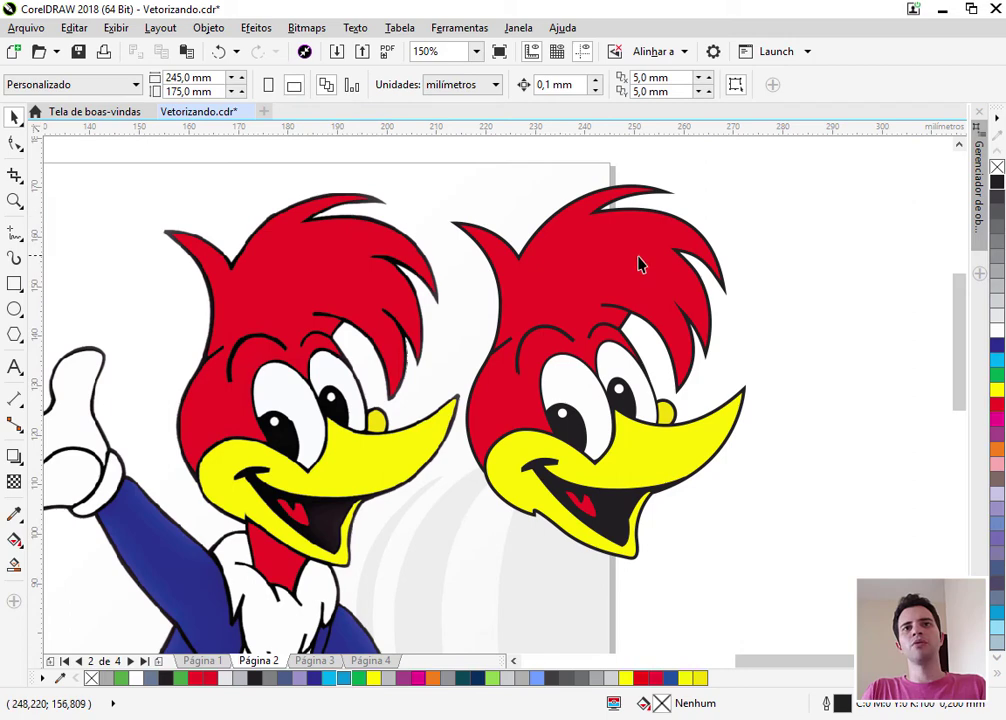
{"action": "scroll", "coordinate": [345, 430], "scroll_direction": "up", "scroll_amount": 3}
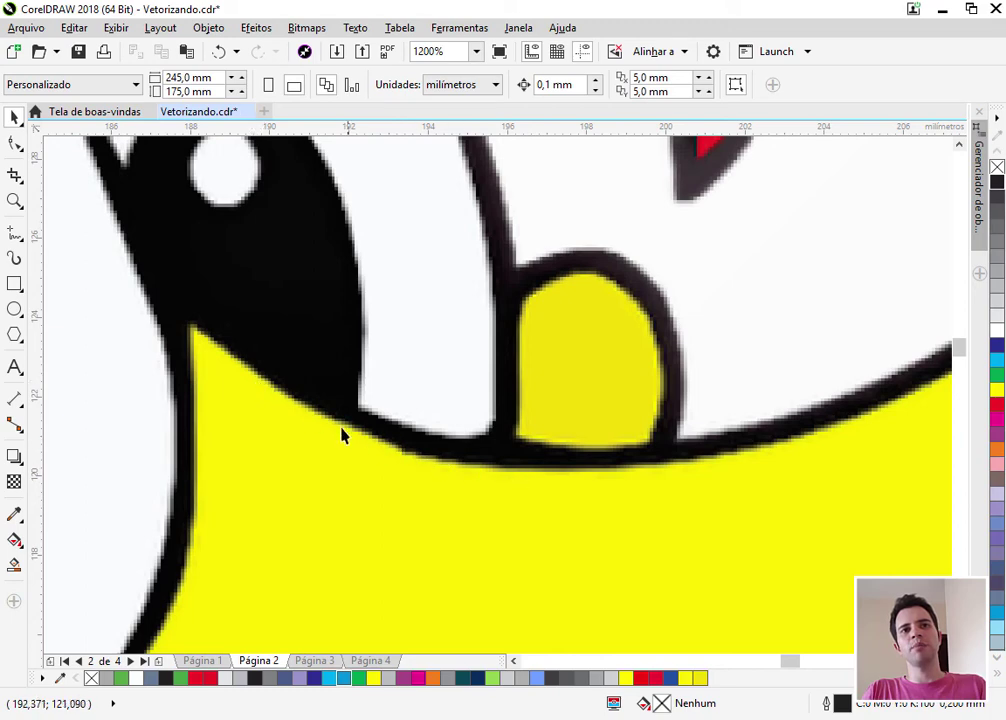
{"action": "scroll", "coordinate": [341, 435], "scroll_direction": "down", "scroll_amount": 3}
{"action": "scroll", "coordinate": [420, 386], "scroll_direction": "up", "scroll_amount": 4}
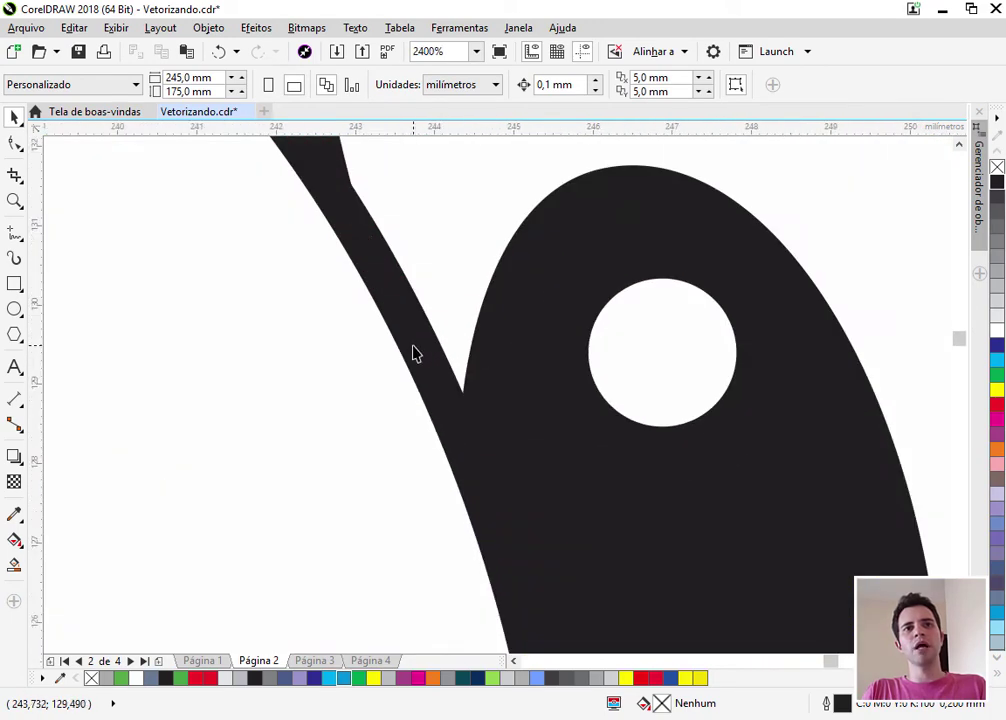
{"action": "scroll", "coordinate": [416, 354], "scroll_direction": "up", "scroll_amount": 4}
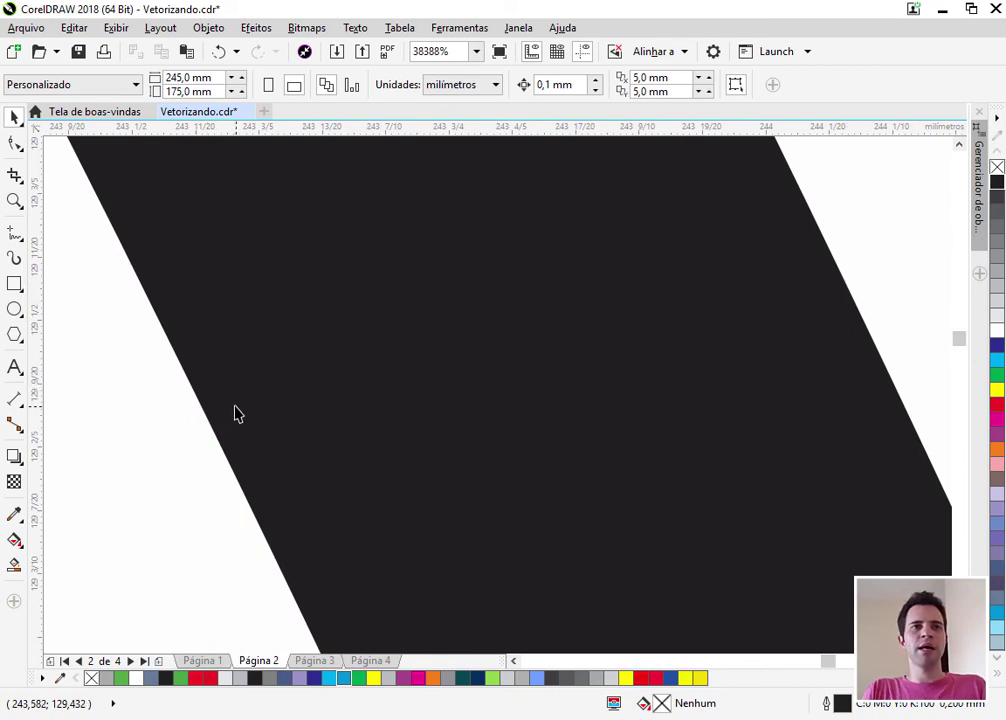
{"action": "scroll", "coordinate": [467, 404], "scroll_direction": "down", "scroll_amount": 10}
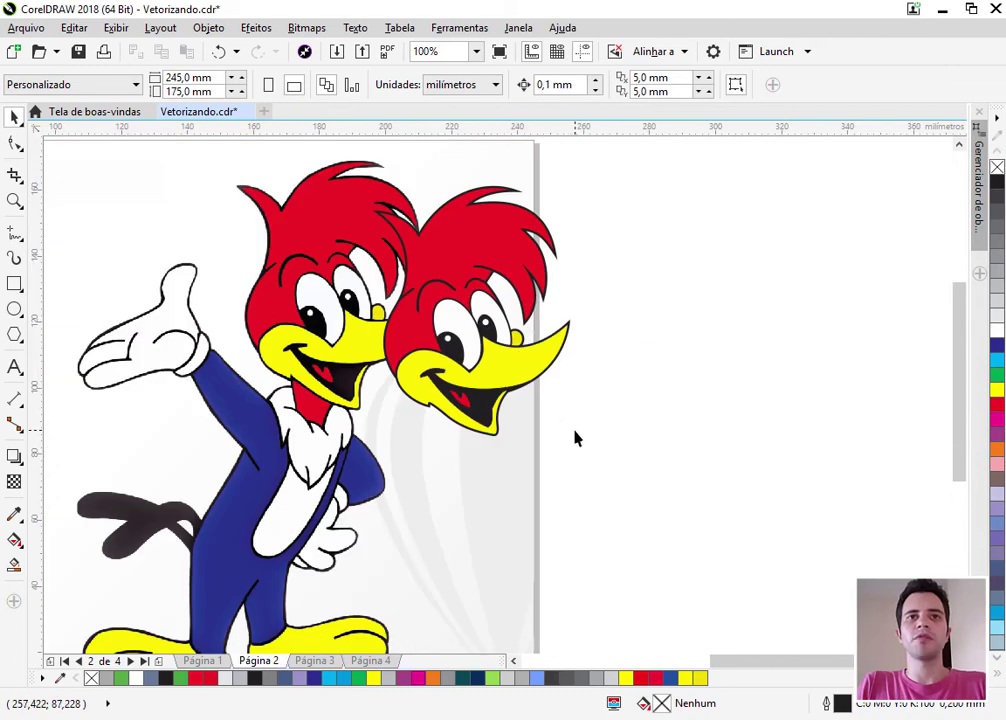
{"action": "scroll", "coordinate": [561, 377], "scroll_direction": "down", "scroll_amount": 1}
{"action": "scroll", "coordinate": [545, 337], "scroll_direction": "up", "scroll_amount": 1}
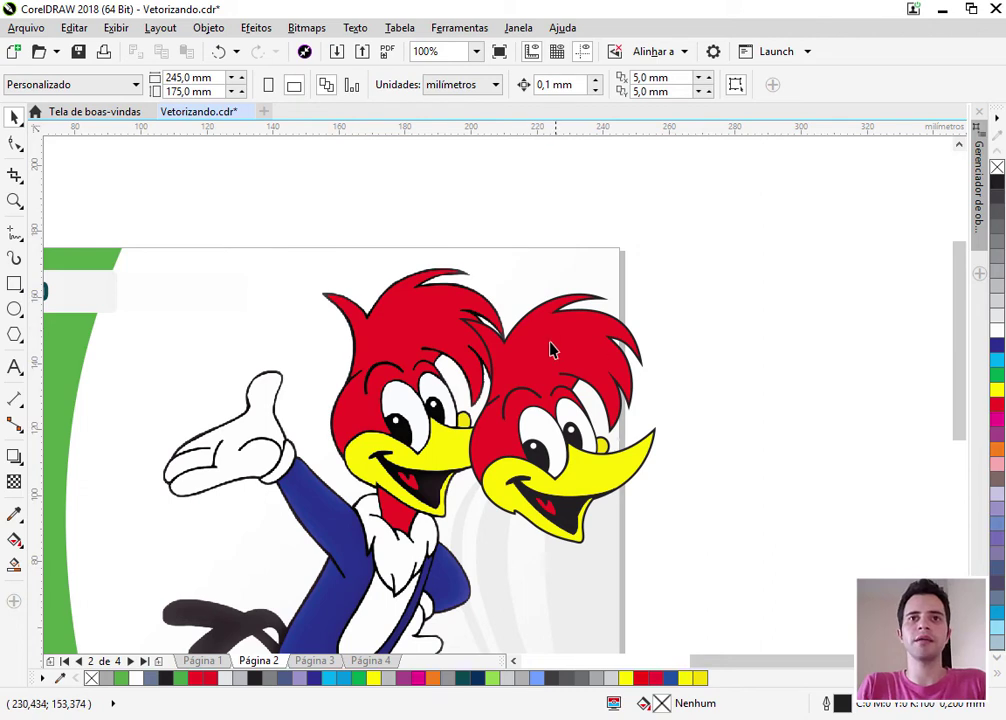
{"action": "left_click", "coordinate": [549, 440]}
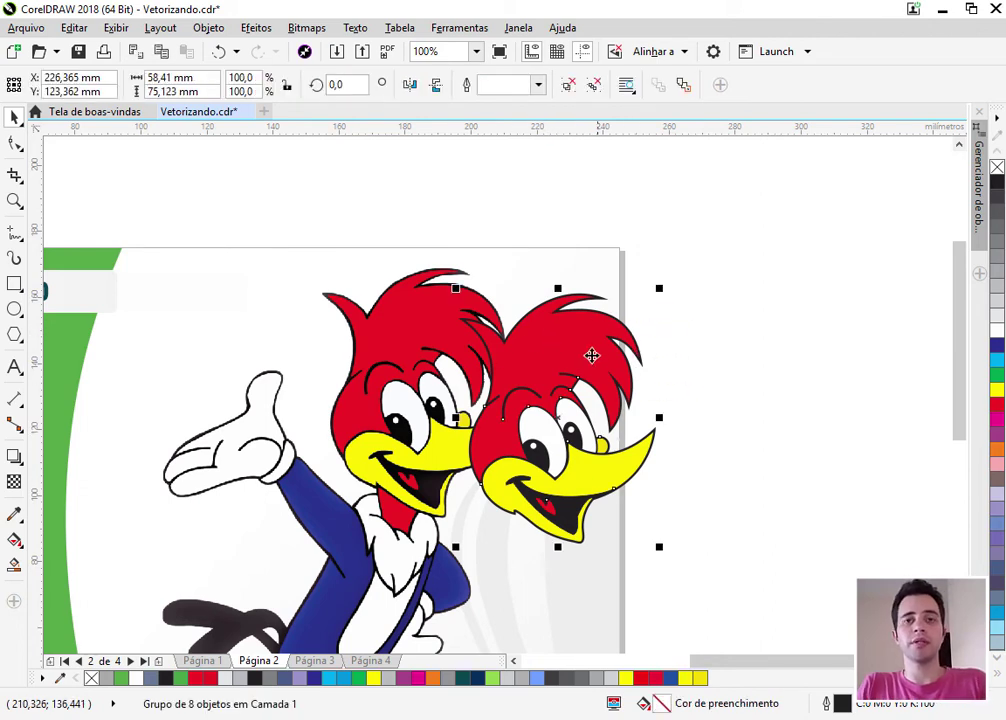
{"action": "double_click", "coordinate": [843, 709]}
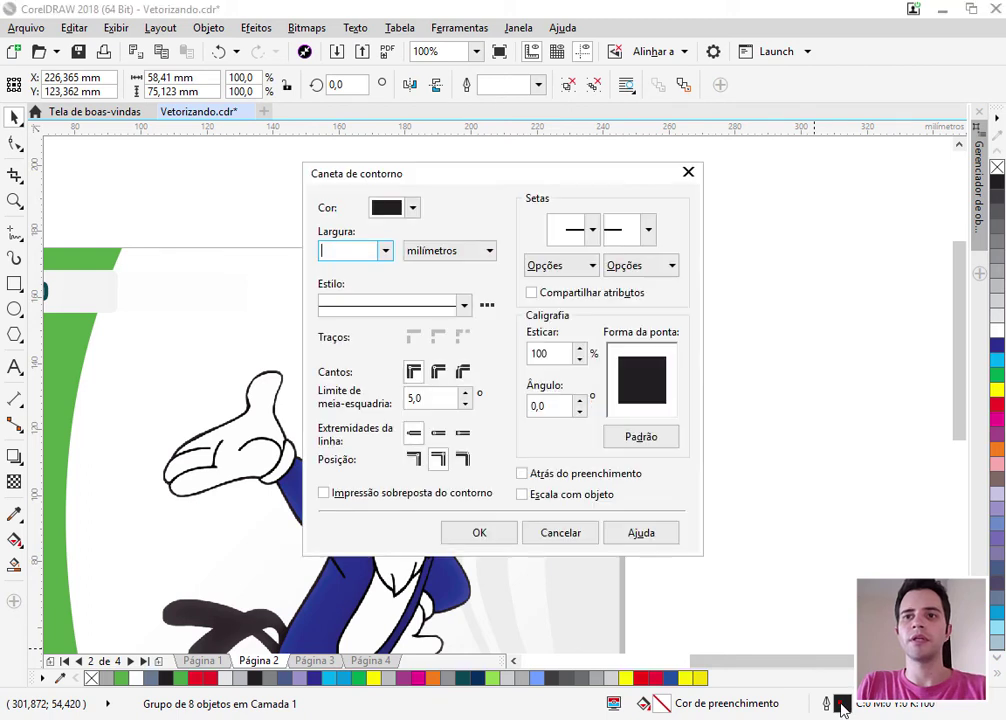
{"action": "left_click", "coordinate": [577, 497]}
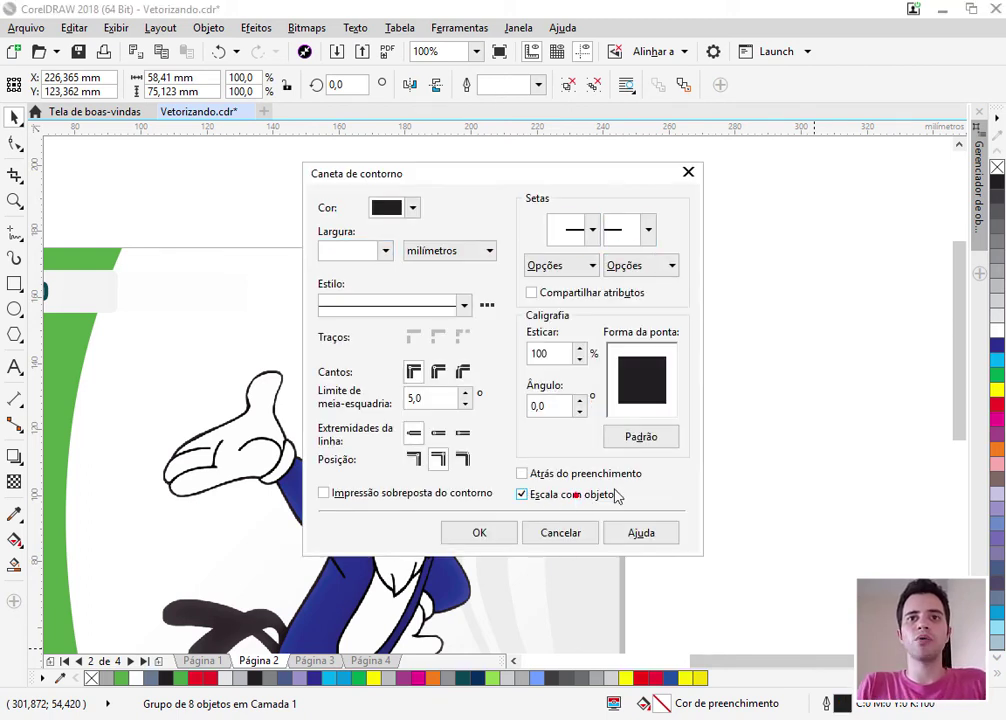
{"action": "left_click", "coordinate": [479, 533]}
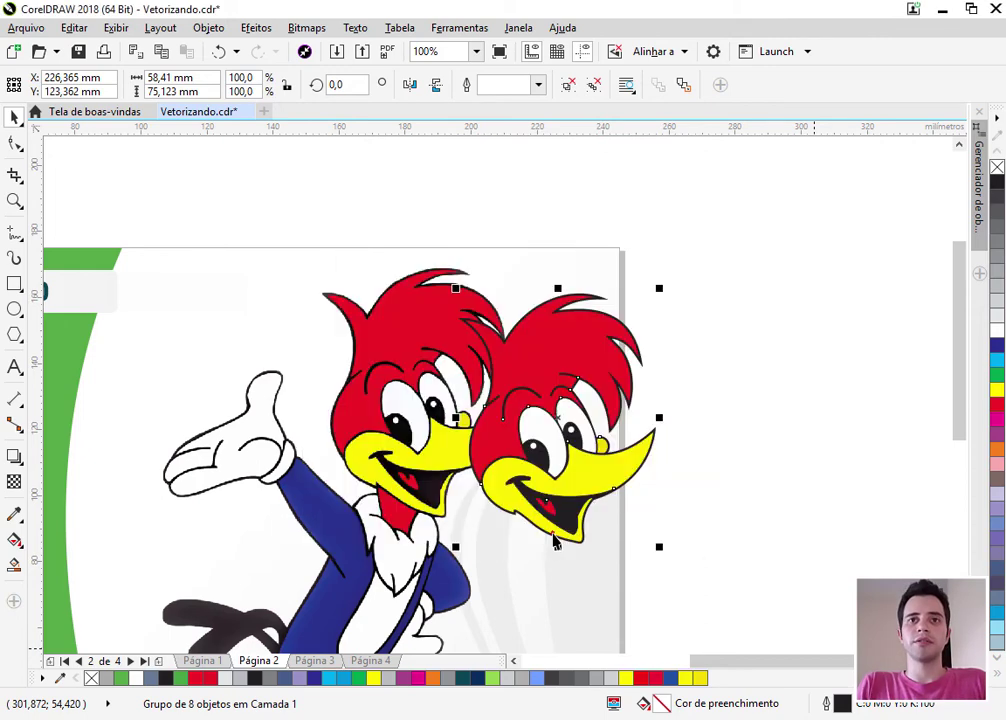
Move the vectorized head off the page and duplicate it alongside
{"action": "left_click_drag", "start_coordinate": [600, 452], "coordinate": [657, 447]}
{"action": "left_click", "coordinate": [337, 438], "text": "shift"}
{"action": "scroll", "coordinate": [340, 440], "scroll_direction": "down", "scroll_amount": 2}
{"action": "left_click", "coordinate": [741, 490]}
{"action": "left_click", "coordinate": [560, 443]}
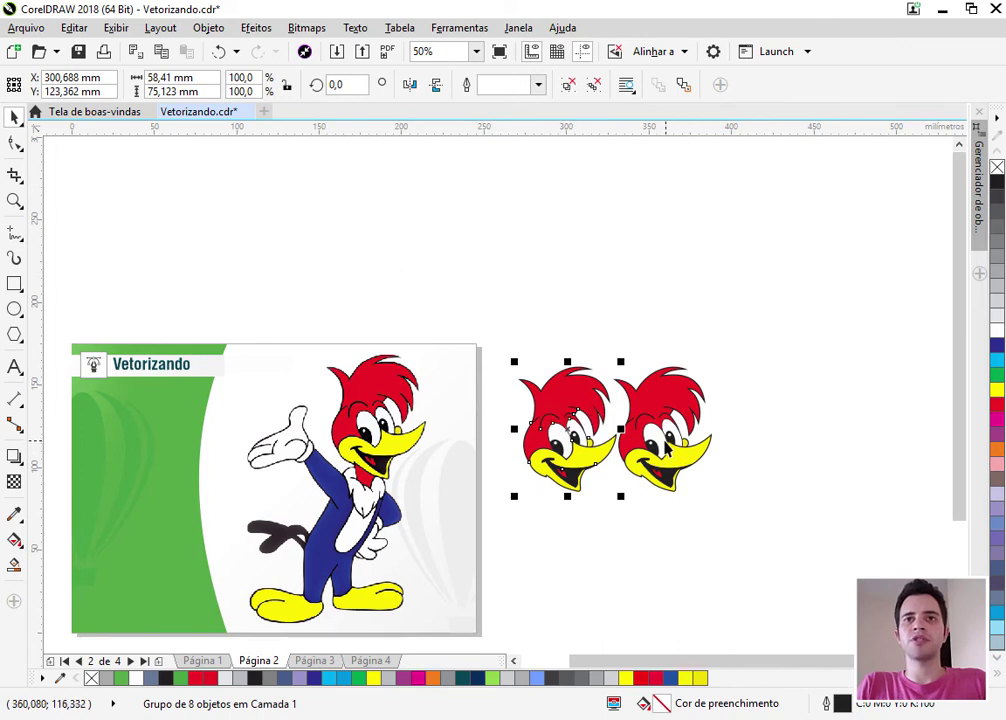
Enable the outline option Escala com objeto for the duplicate head farther from the page
{"action": "left_click", "coordinate": [655, 440]}
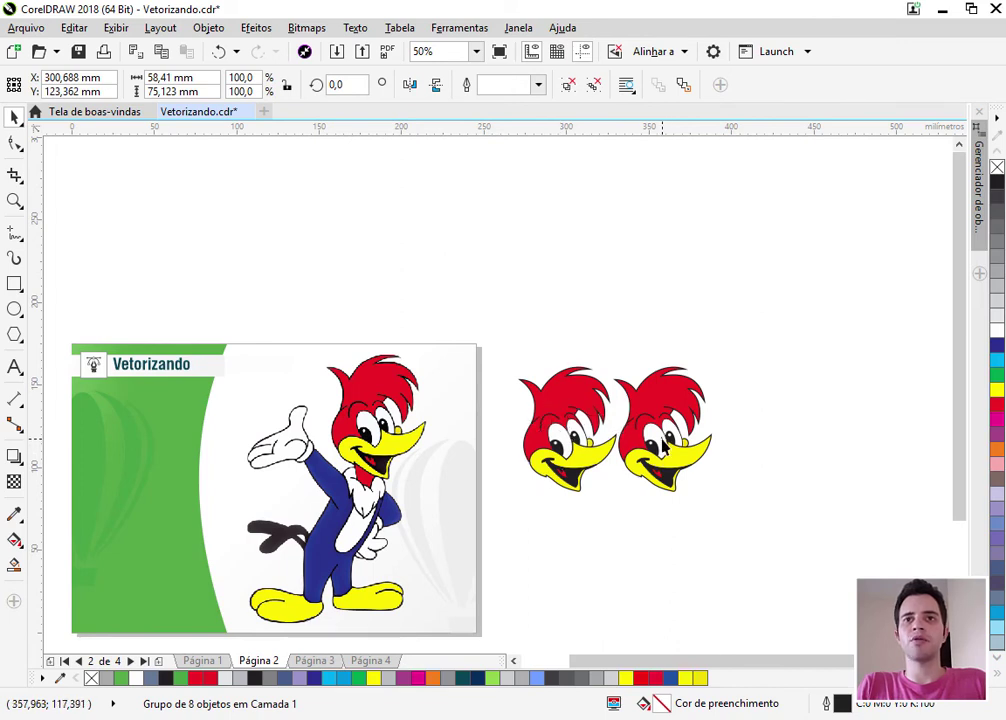
{"action": "double_click", "coordinate": [842, 705]}
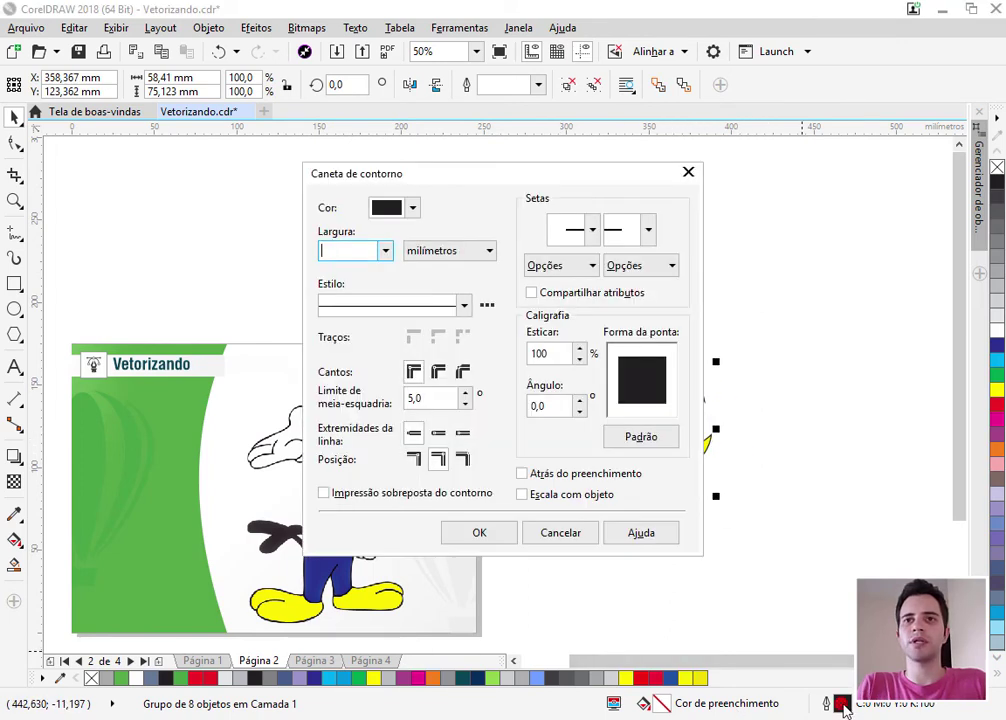
{"action": "left_click", "coordinate": [541, 500]}
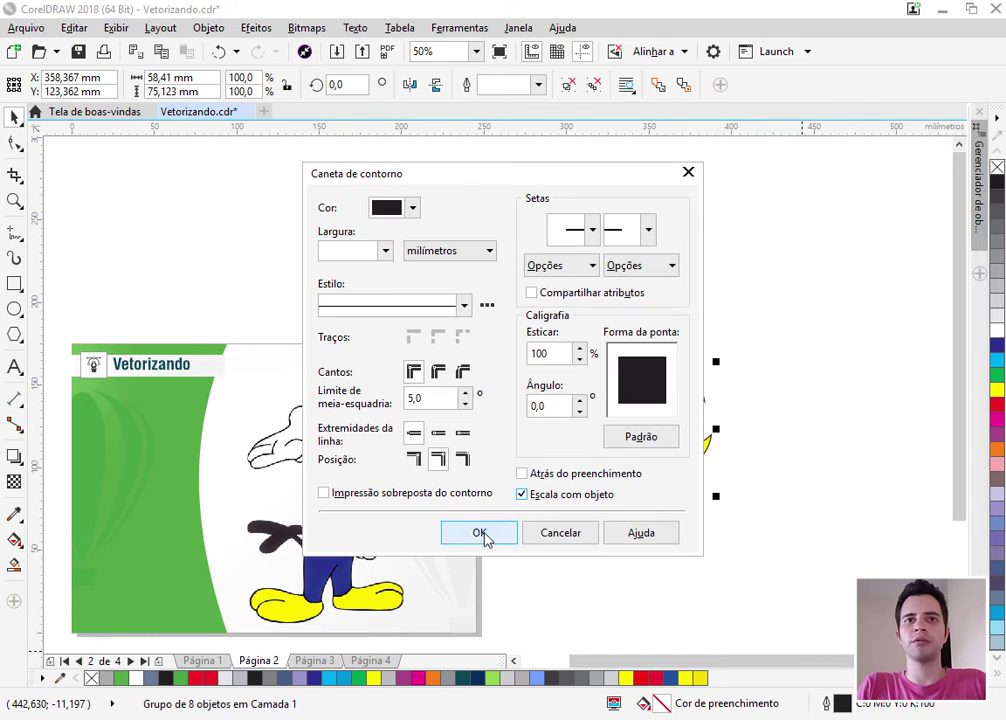
{"action": "left_click", "coordinate": [480, 533]}
{"action": "left_click", "coordinate": [721, 529]}
Enlarge both heads to 346,6% about their centres and move the thick-outlined copy farther away from the other
{"action": "left_click_drag", "start_coordinate": [640, 483], "coordinate": [505, 452]}
{"action": "left_click_drag", "start_coordinate": [520, 497], "coordinate": [641, 619]}
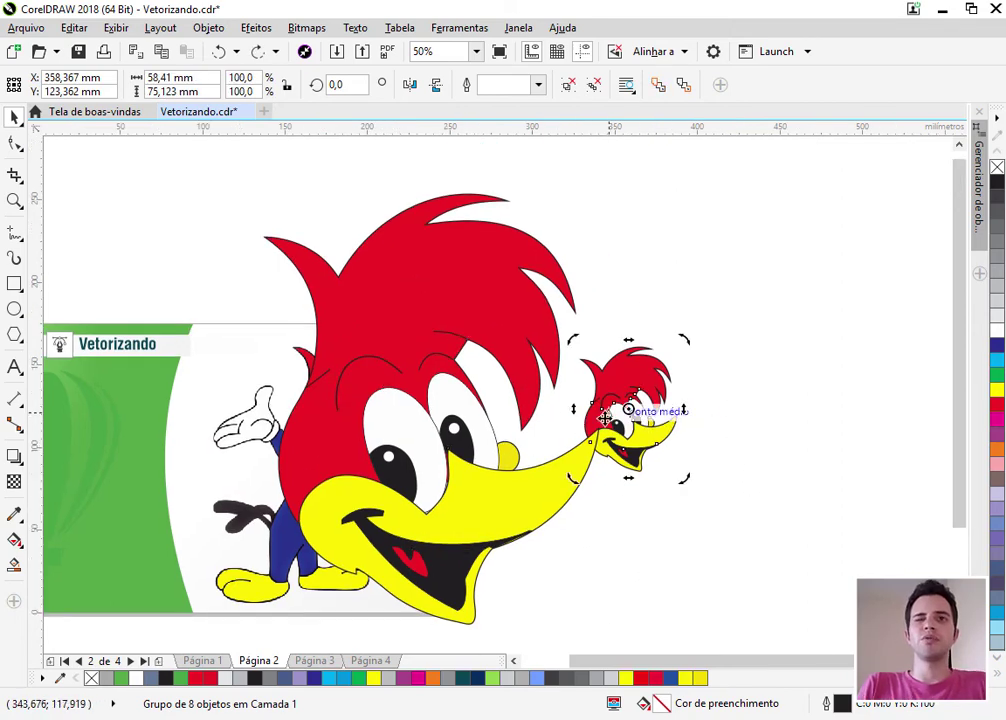
{"action": "key", "text": "ctrl+r"}
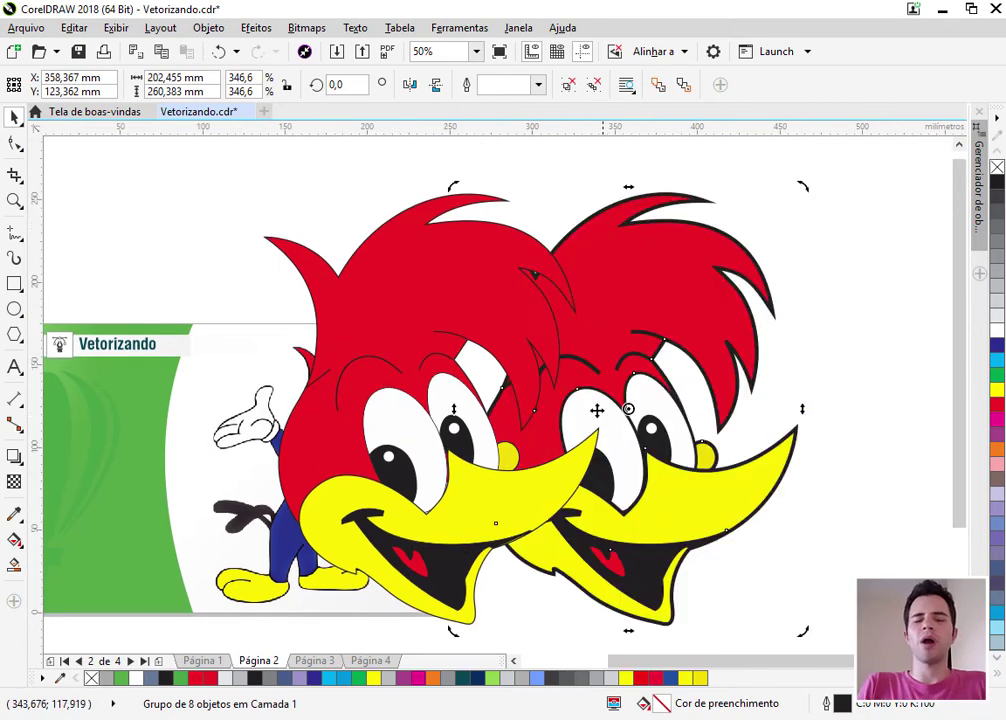
{"action": "scroll", "coordinate": [558, 386], "scroll_direction": "down", "scroll_amount": 1}
{"action": "left_click", "coordinate": [707, 432]}
{"action": "left_click_drag", "start_coordinate": [631, 424], "coordinate": [699, 424]}
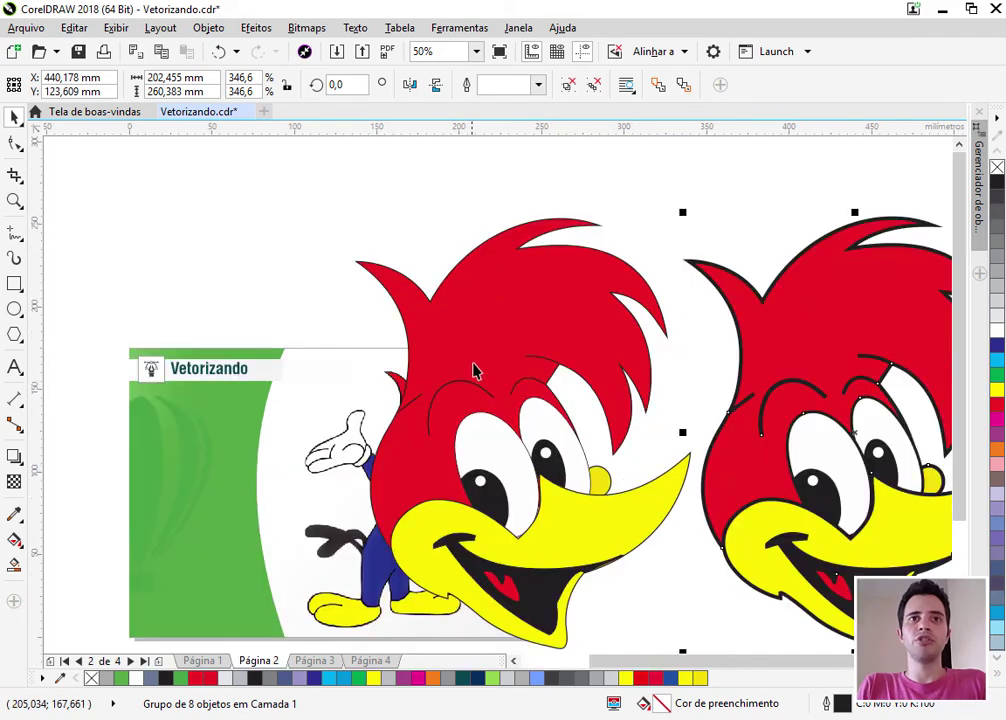
Shrink the head without outline scaling to about 13 mm wide, and undo the scaling test
{"action": "scroll", "coordinate": [469, 364], "scroll_direction": "up", "scroll_amount": 2}
{"action": "left_click", "coordinate": [521, 354]}
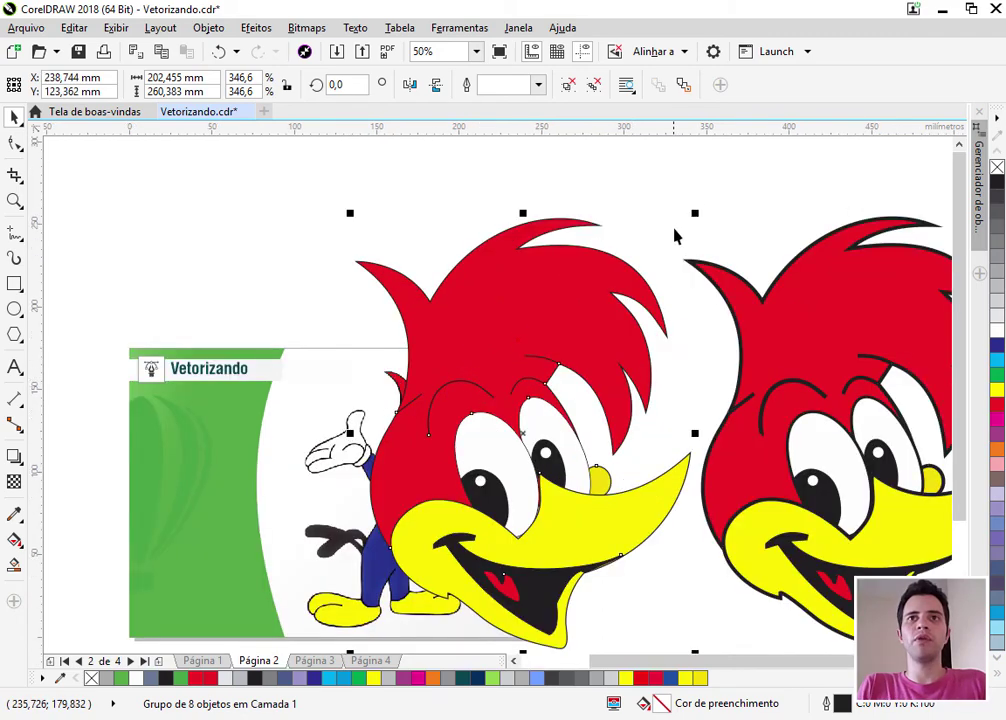
{"action": "left_click_drag", "start_coordinate": [700, 211], "coordinate": [588, 422]}
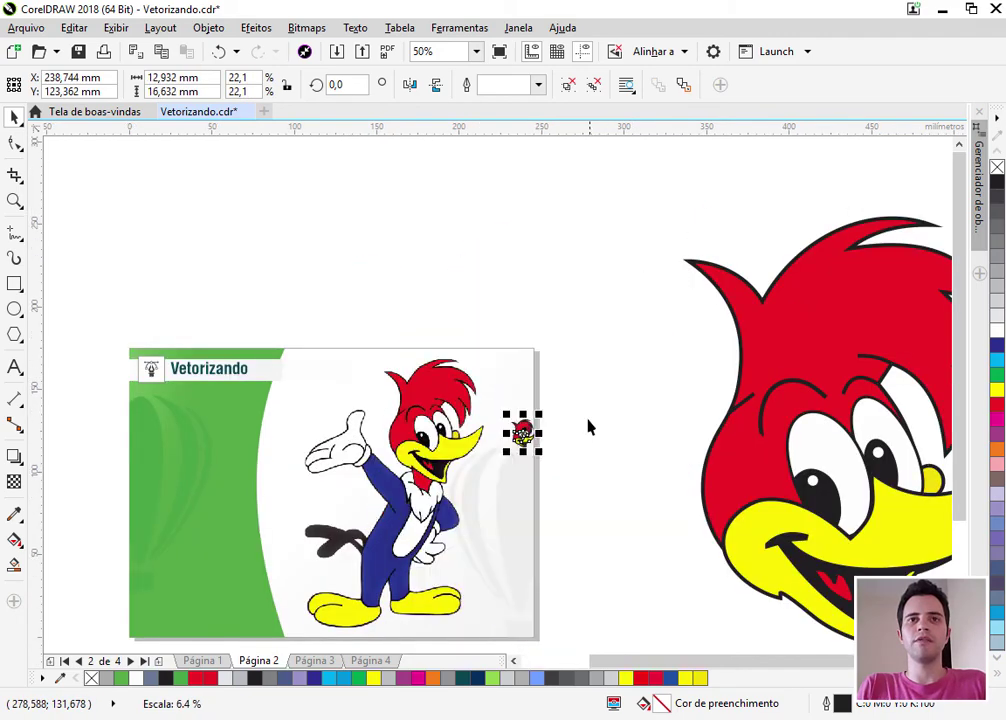
{"action": "scroll", "coordinate": [512, 434], "scroll_direction": "up", "scroll_amount": 6}
{"action": "left_click_drag", "start_coordinate": [697, 296], "coordinate": [690, 326]}
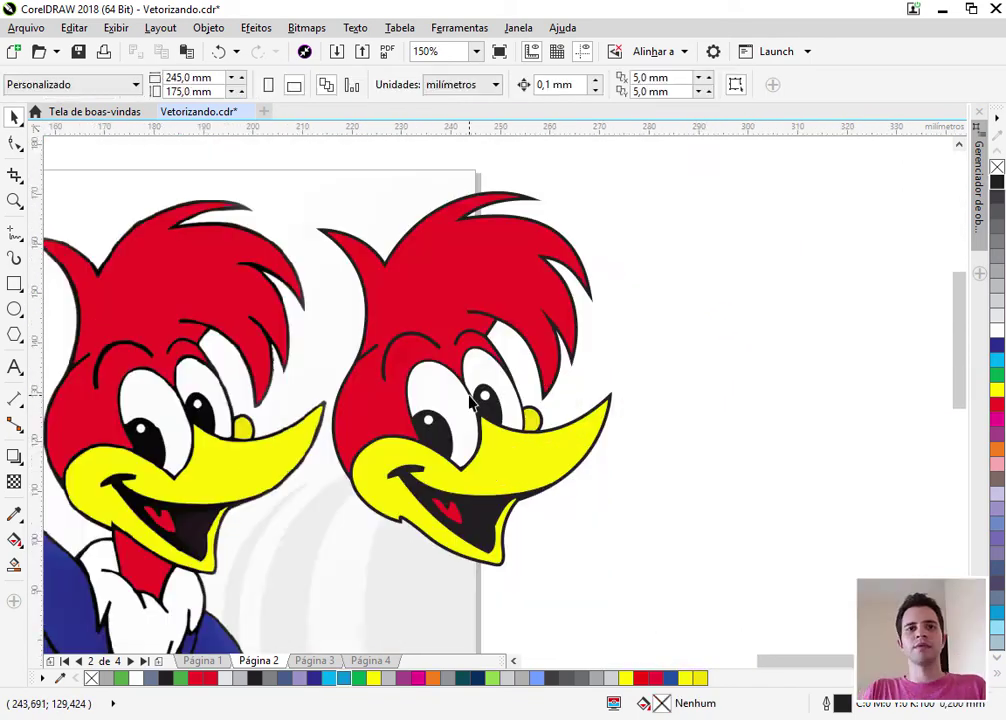
Move the vectorized head closer to the original character, partly overlapping its head, and deselect it
{"action": "scroll", "coordinate": [467, 386], "scroll_direction": "down", "scroll_amount": 4}
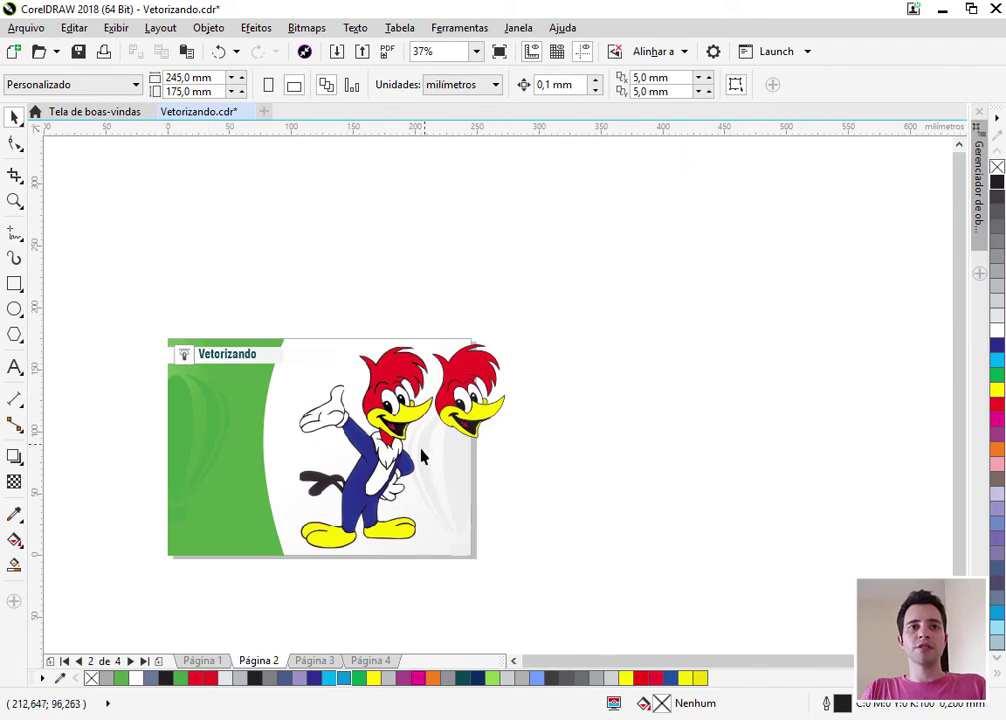
{"action": "scroll", "coordinate": [400, 470], "scroll_direction": "up", "scroll_amount": 2}
{"action": "scroll", "coordinate": [370, 497], "scroll_direction": "up", "scroll_amount": 4}
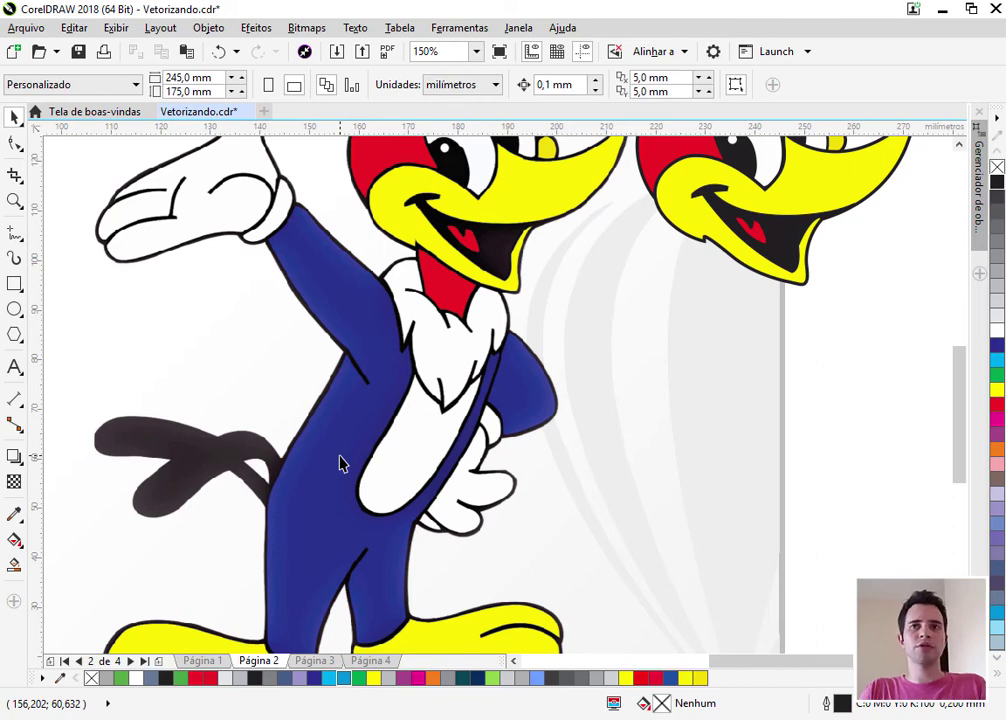
{"action": "scroll", "coordinate": [466, 468], "scroll_direction": "down", "scroll_amount": 1}
{"action": "left_click_drag", "start_coordinate": [623, 308], "coordinate": [588, 337]}
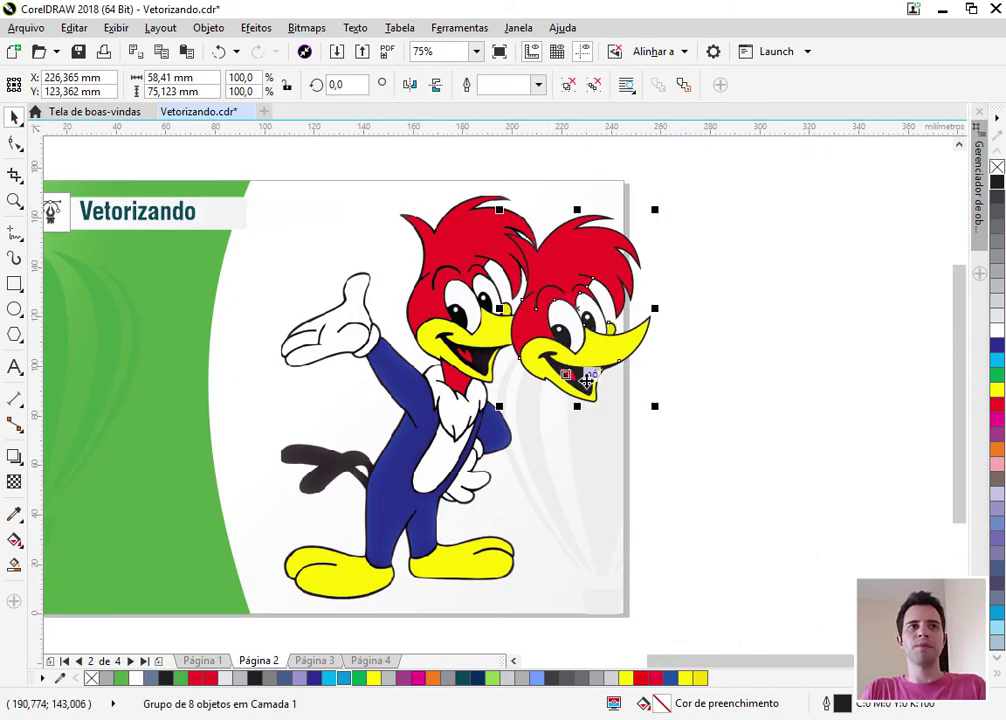
{"action": "left_click", "coordinate": [700, 491]}
{"action": "key", "text": "F4"}
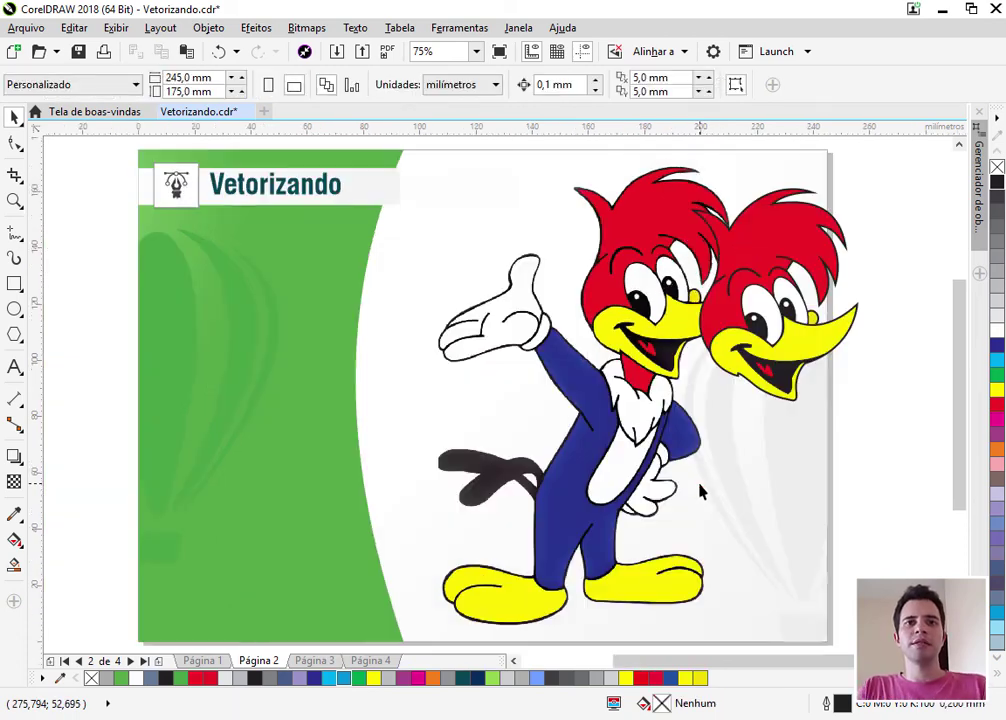
Go to page 3 and bring its round red, white and blue logo into close view
{"action": "key", "text": "Page_Down"}
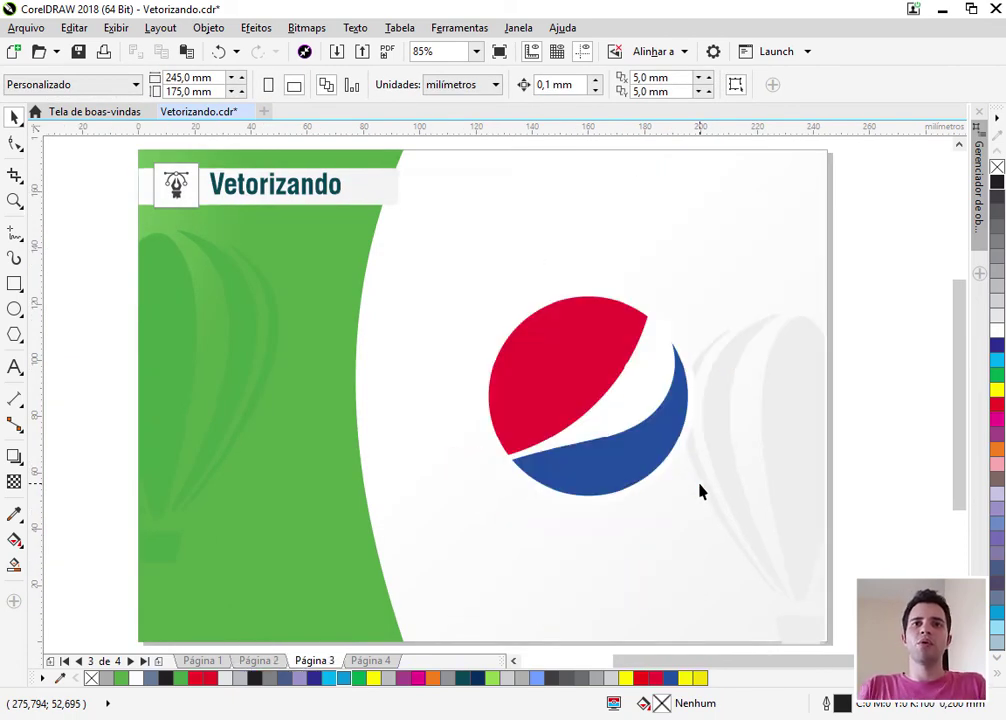
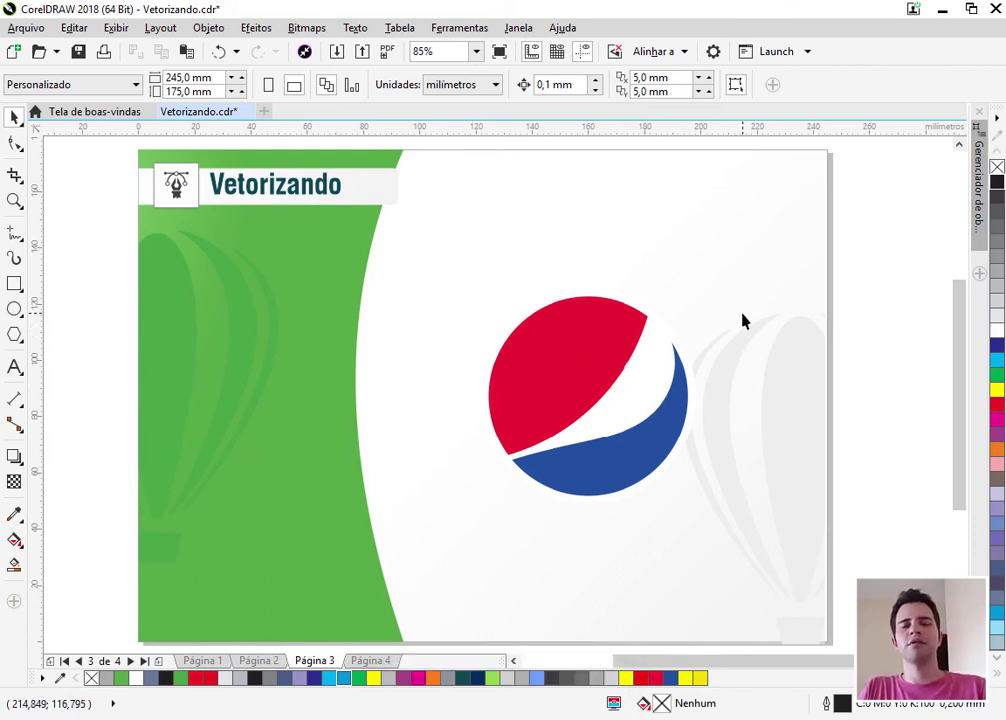
{"action": "key", "text": "z"}
{"action": "left_click_drag", "start_coordinate": [711, 292], "coordinate": [494, 497]}
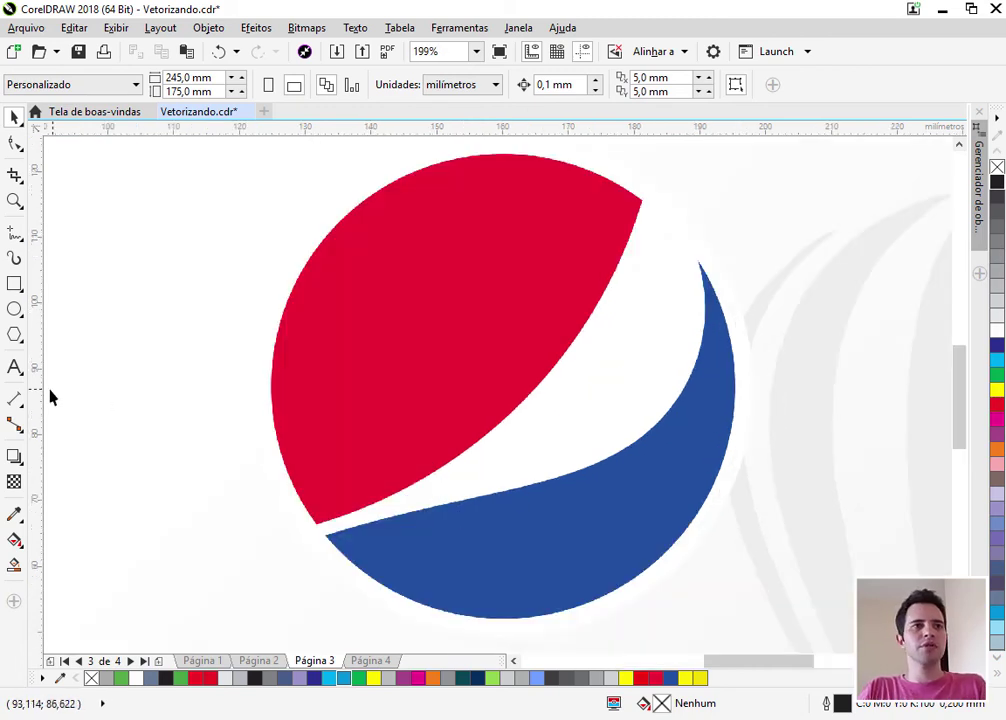
Draw a circle about 71 mm in diameter from the logo bitmap's centre, around the red and blue shapes
{"action": "left_click", "coordinate": [14, 309]}
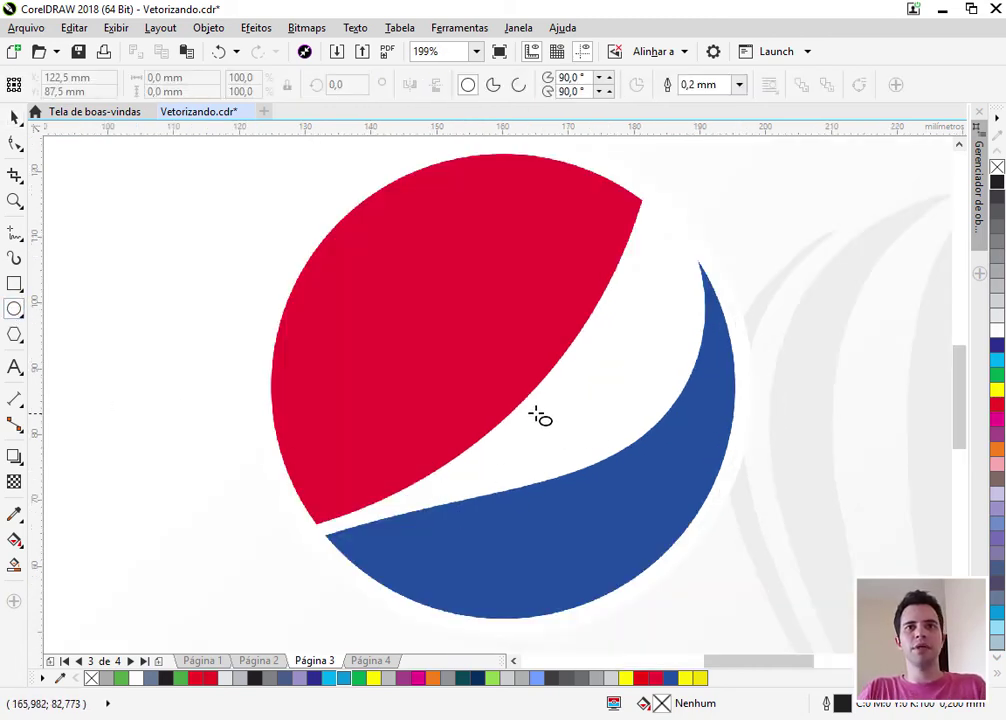
{"action": "key", "text": "space"}
{"action": "left_click", "coordinate": [504, 381]}
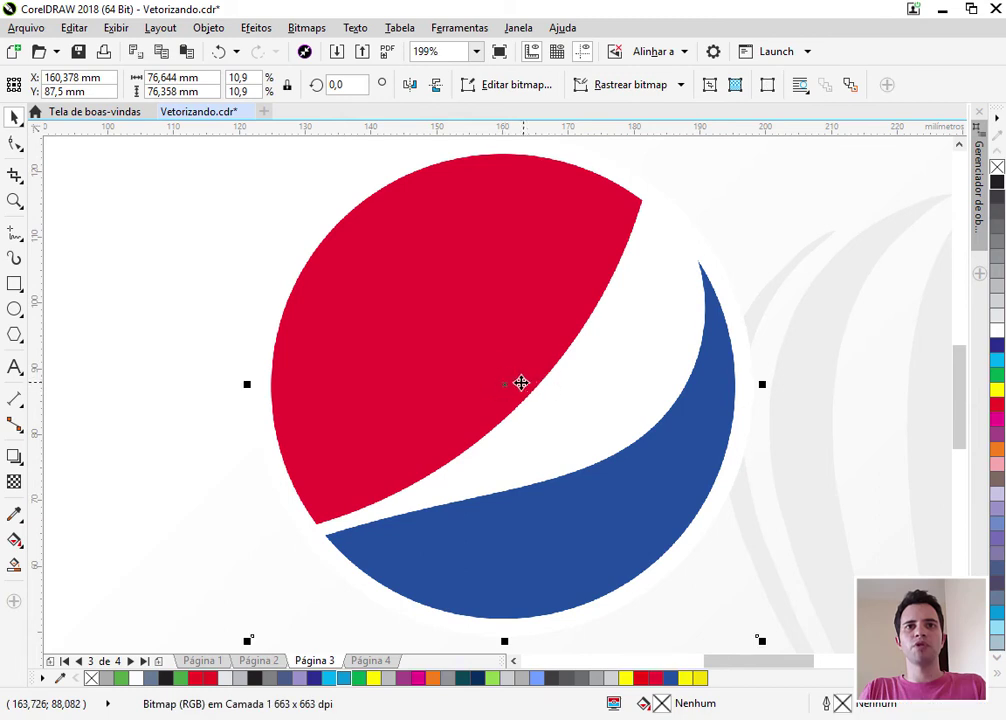
{"action": "right_click", "coordinate": [519, 400]}
{"action": "left_click", "coordinate": [504, 384]}
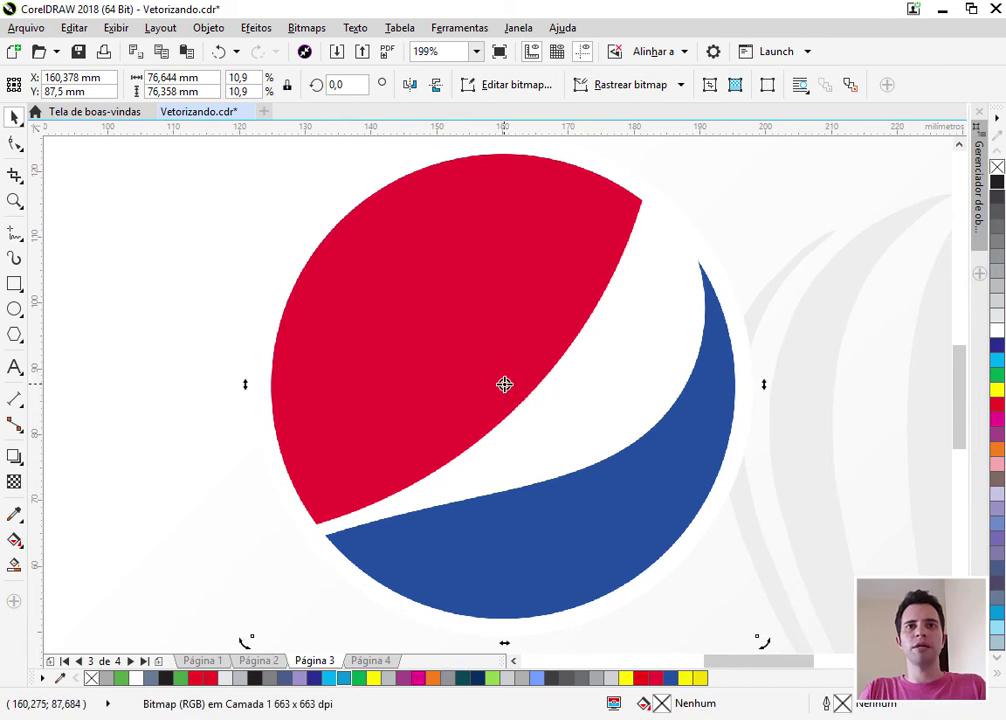
{"action": "key", "text": "space"}
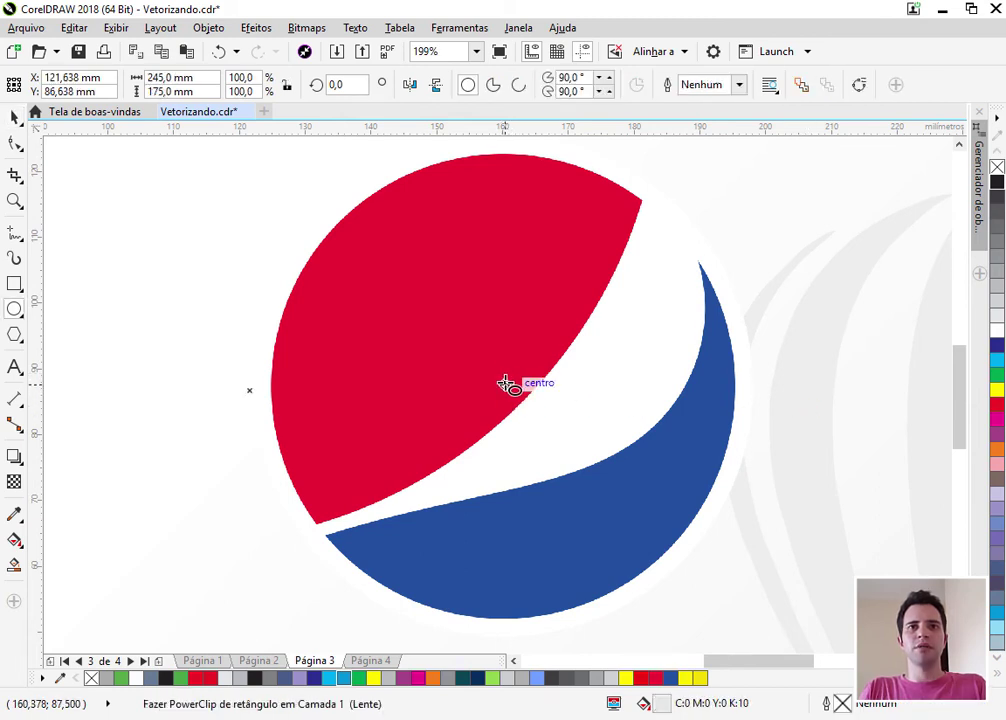
{"action": "left_click_drag", "start_coordinate": [504, 384], "coordinate": [555, 450]}
{"action": "key", "text": "ctrl"}
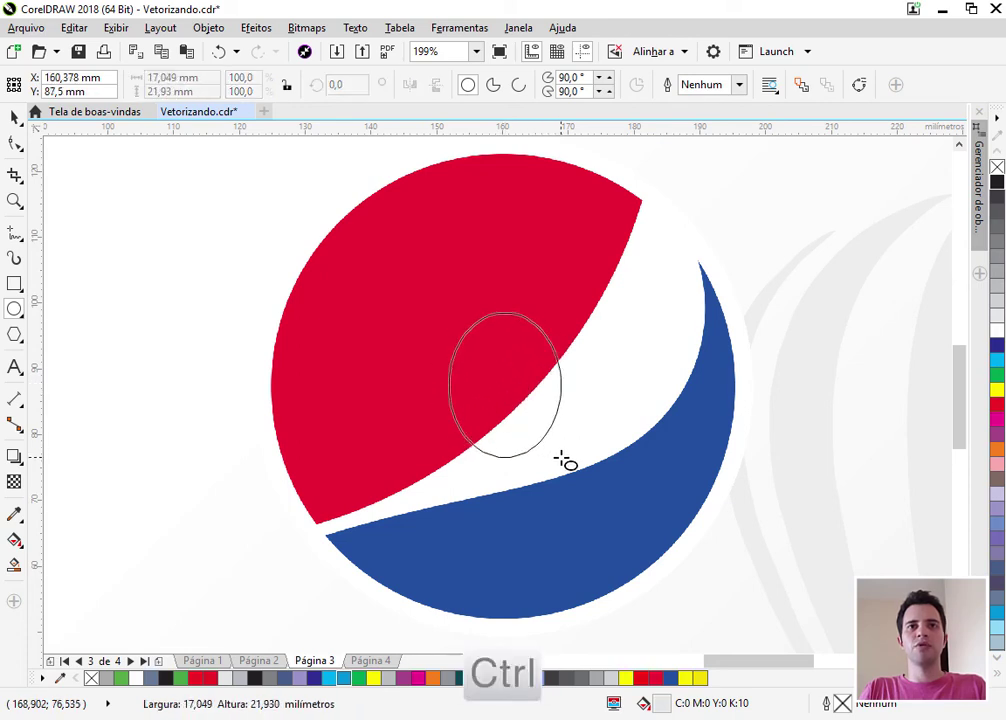
{"action": "left_click_drag", "start_coordinate": [562, 458], "coordinate": [707, 619]}
{"action": "key", "text": "shift"}
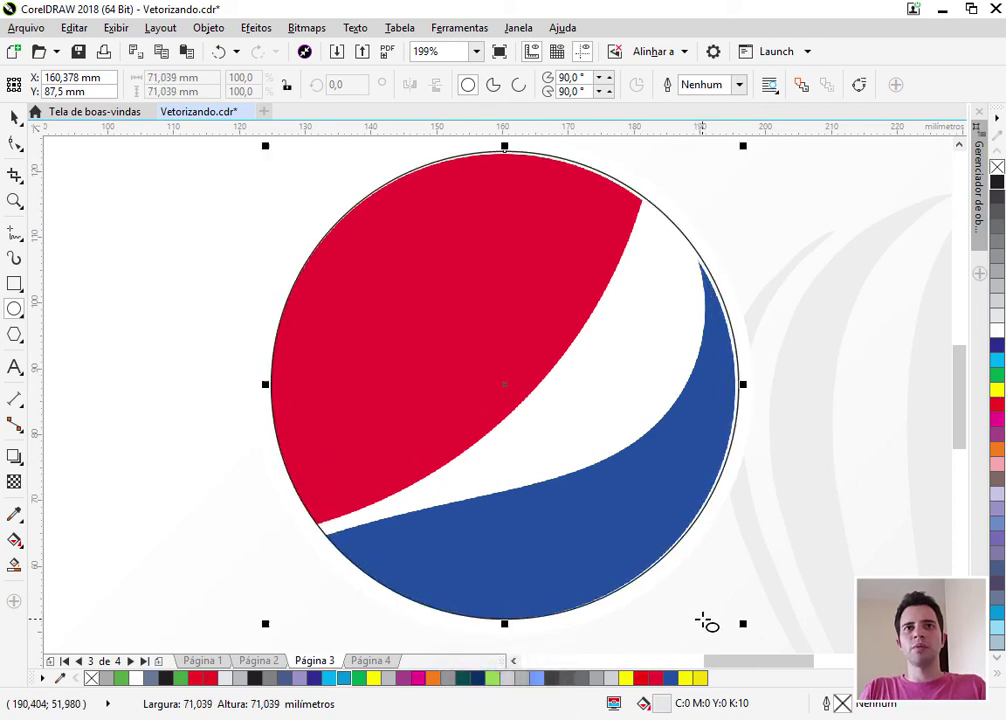
Narrow the circle to about 70,7 mm wide so its side meets the blue shape's outer edge
{"action": "scroll", "coordinate": [761, 386], "scroll_direction": "up", "scroll_amount": 4}
{"action": "key", "text": "space"}
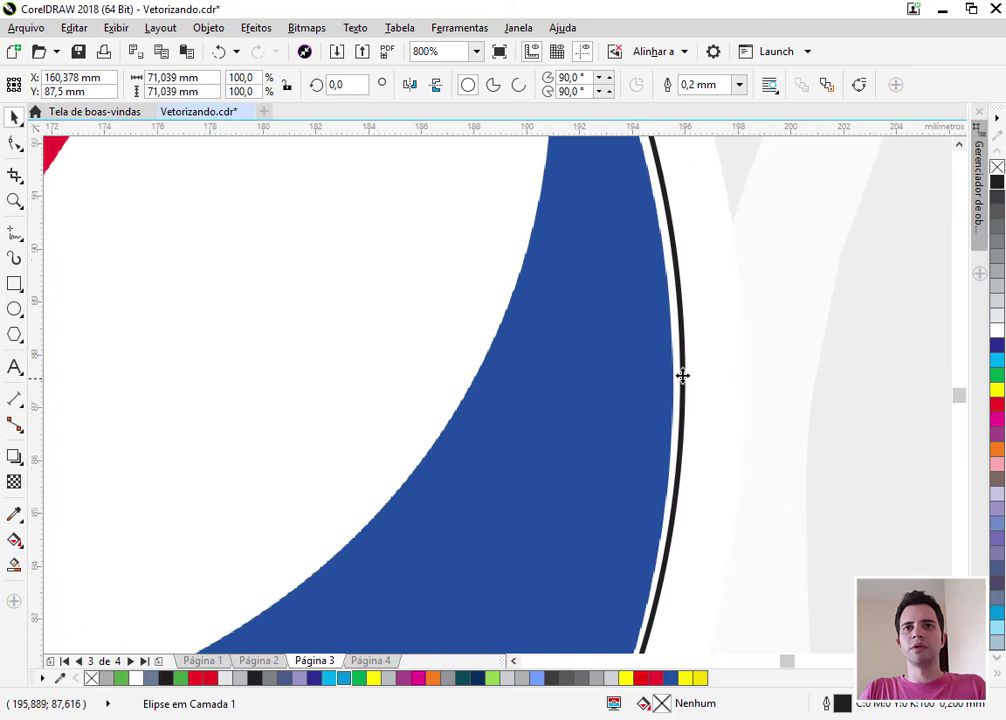
{"action": "scroll", "coordinate": [697, 392], "scroll_direction": "up", "scroll_amount": 2}
{"action": "left_click_drag", "start_coordinate": [688, 387], "coordinate": [658, 395]}
{"action": "scroll", "coordinate": [689, 326], "scroll_direction": "down", "scroll_amount": 5}
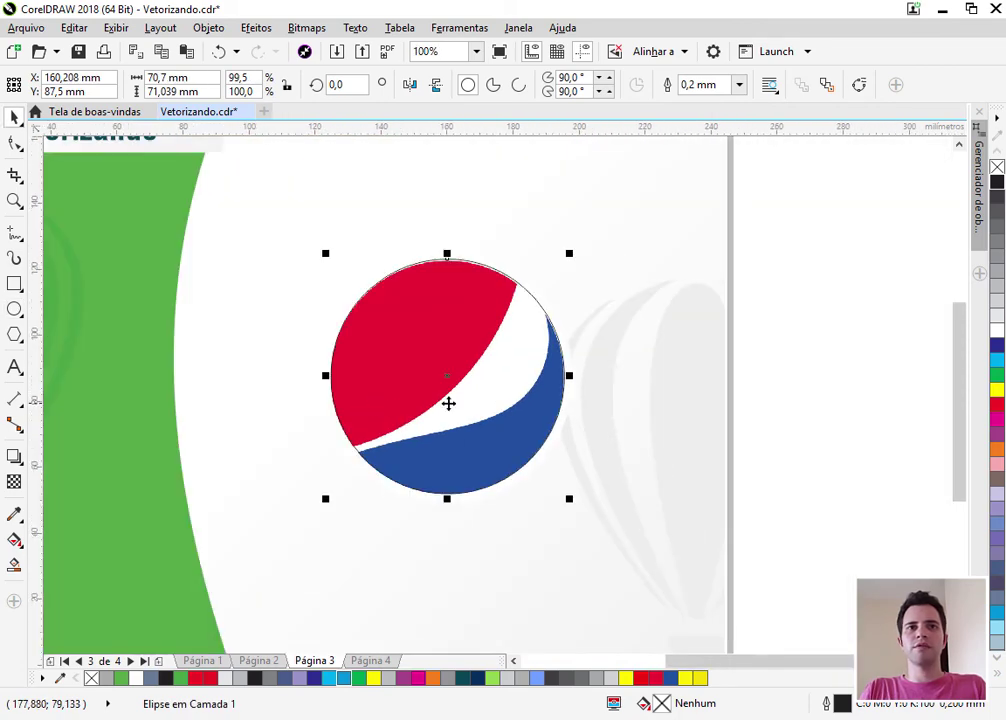
Reduce the circle's height to about 70,6 mm so its upper edge meets the top of the red shape
{"action": "scroll", "coordinate": [317, 389], "scroll_direction": "up", "scroll_amount": 3}
{"action": "scroll", "coordinate": [321, 233], "scroll_direction": "up", "scroll_amount": 1}
{"action": "scroll", "coordinate": [349, 263], "scroll_direction": "down", "scroll_amount": 2}
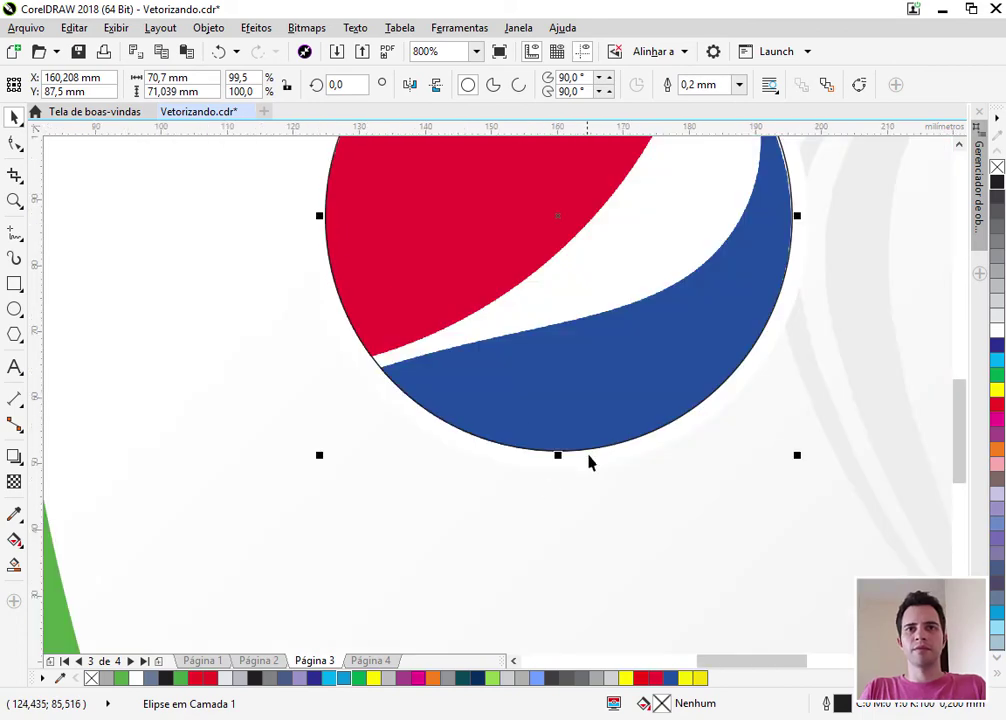
{"action": "scroll", "coordinate": [589, 462], "scroll_direction": "up", "scroll_amount": 2}
{"action": "scroll", "coordinate": [622, 523], "scroll_direction": "down", "scroll_amount": 5}
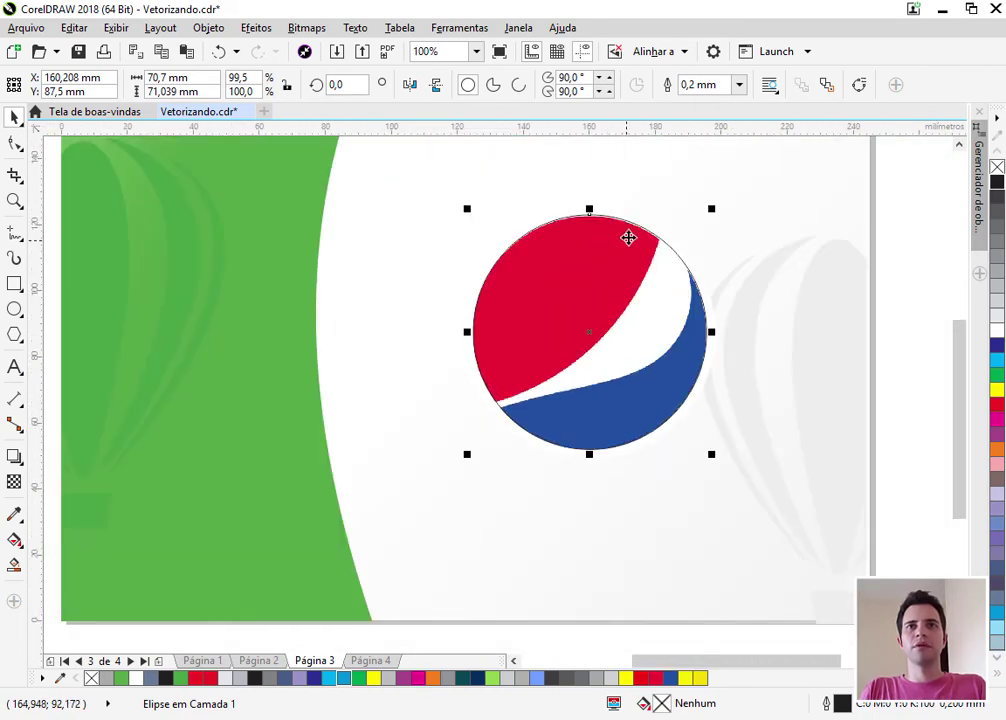
{"action": "scroll", "coordinate": [628, 237], "scroll_direction": "up", "scroll_amount": 3}
{"action": "scroll", "coordinate": [168, 301], "scroll_direction": "up", "scroll_amount": 1}
{"action": "scroll", "coordinate": [449, 318], "scroll_direction": "up", "scroll_amount": 1}
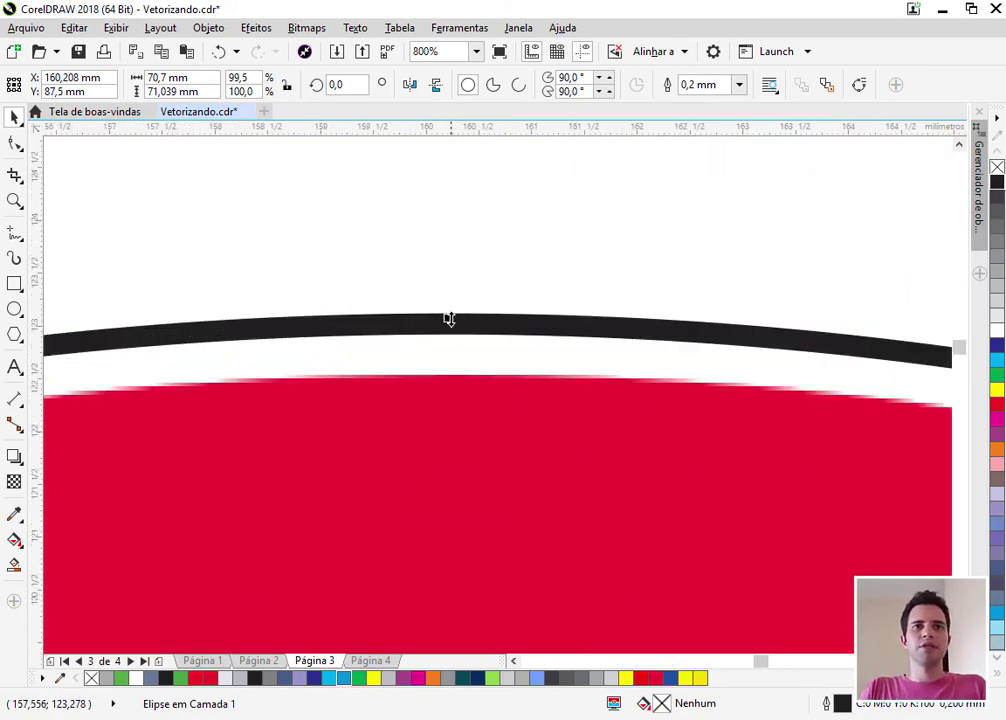
{"action": "left_click_drag", "start_coordinate": [447, 321], "coordinate": [447, 368]}
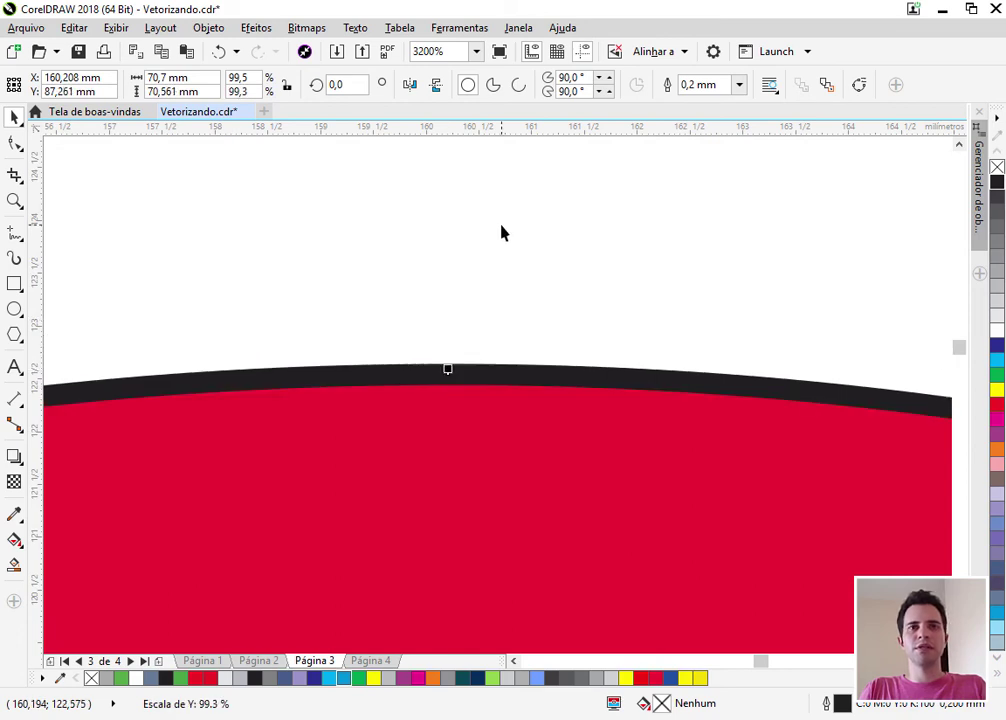
{"action": "scroll", "coordinate": [540, 238], "scroll_direction": "down", "scroll_amount": 4}
{"action": "scroll", "coordinate": [535, 245], "scroll_direction": "down", "scroll_amount": 1}
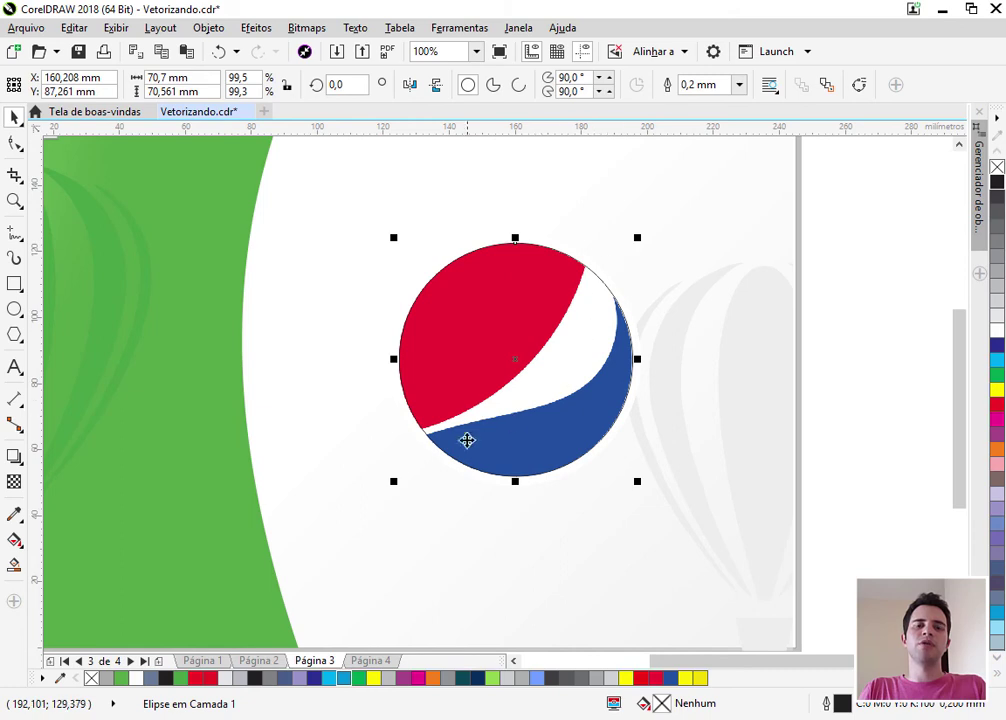
Start a Bezier outline of the white band with nodes just outside the circle at the lower red and lower blue corners
{"action": "left_click", "coordinate": [18, 236]}
{"action": "left_click", "coordinate": [65, 272]}
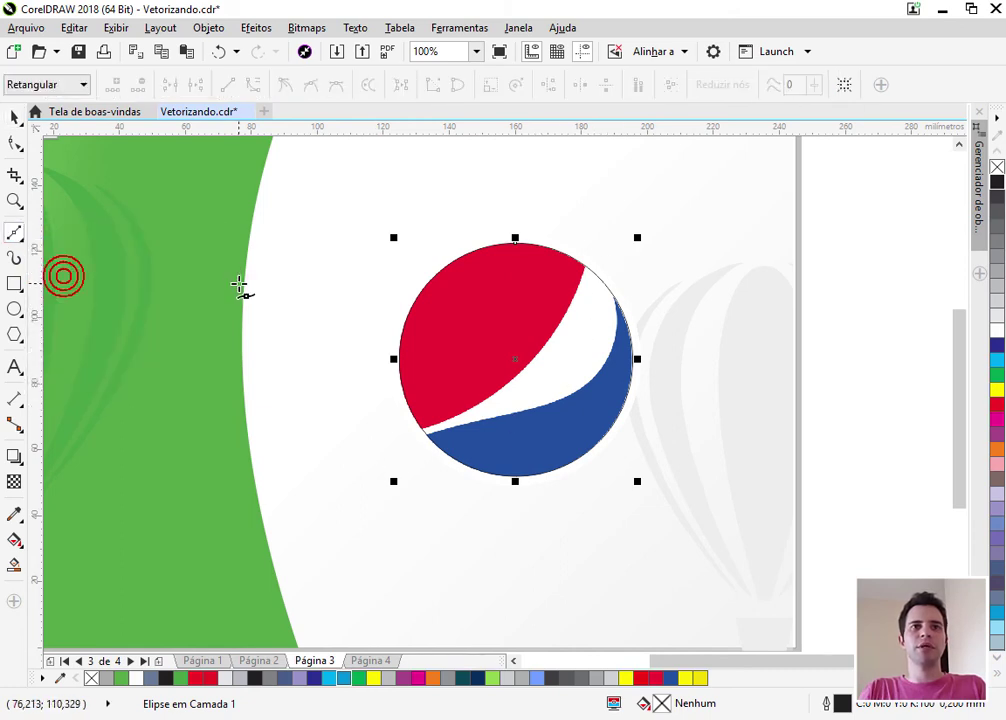
{"action": "scroll", "coordinate": [433, 433], "scroll_direction": "up", "scroll_amount": 3}
{"action": "scroll", "coordinate": [525, 411], "scroll_direction": "up", "scroll_amount": 3}
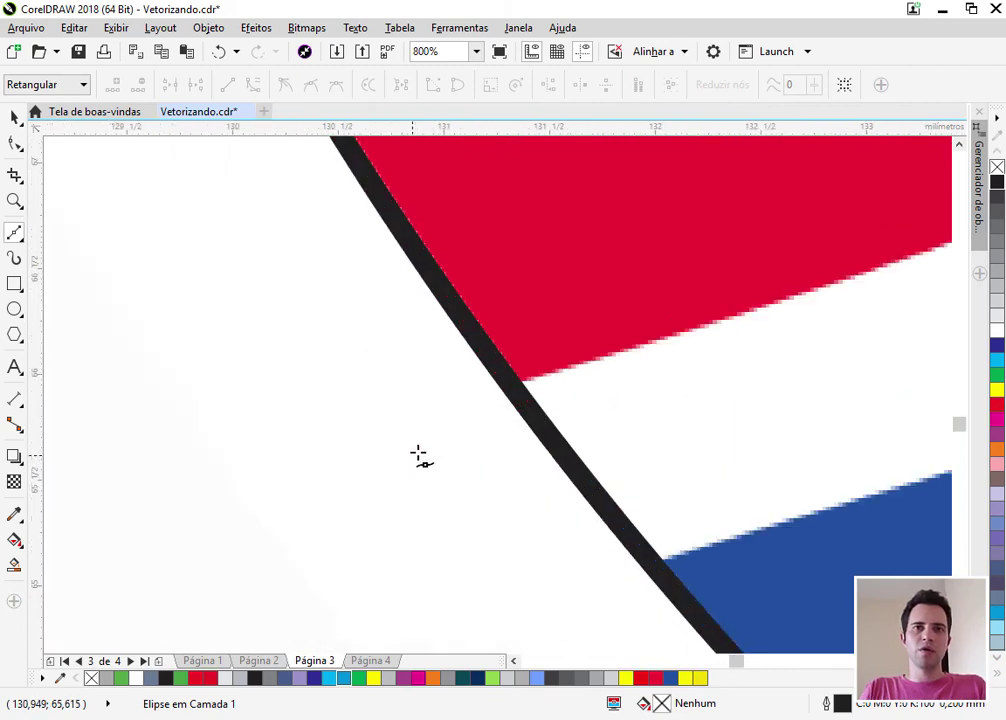
{"action": "scroll", "coordinate": [707, 287], "scroll_direction": "up", "scroll_amount": 3}
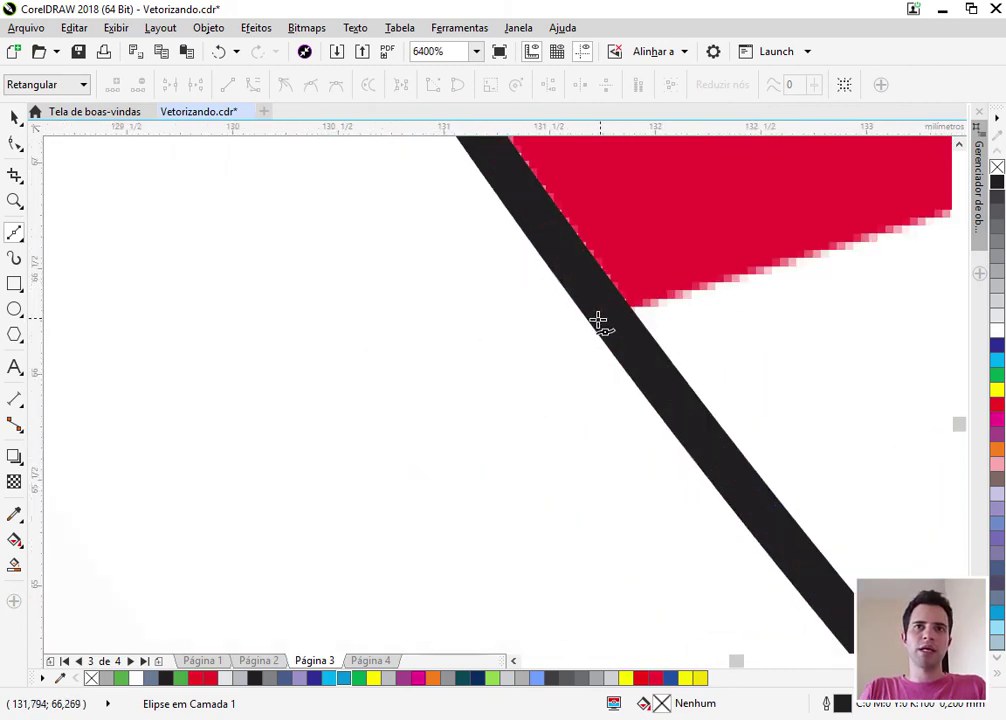
{"action": "left_click", "coordinate": [528, 330]}
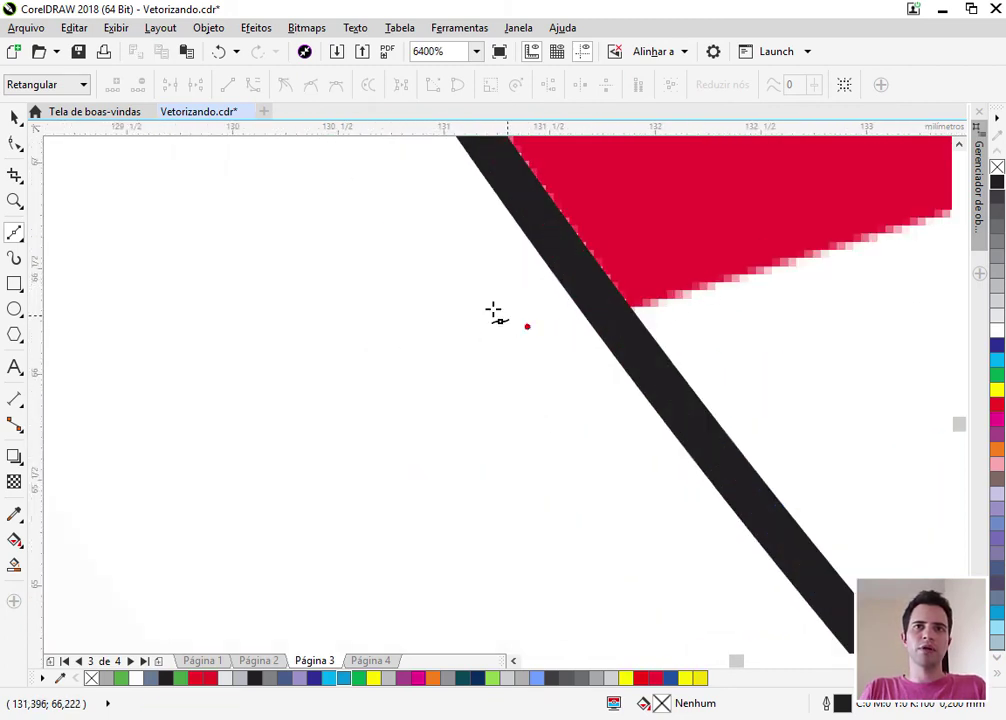
{"action": "scroll", "coordinate": [360, 268], "scroll_direction": "down", "scroll_amount": 2}
{"action": "scroll", "coordinate": [485, 376], "scroll_direction": "up", "scroll_amount": 2}
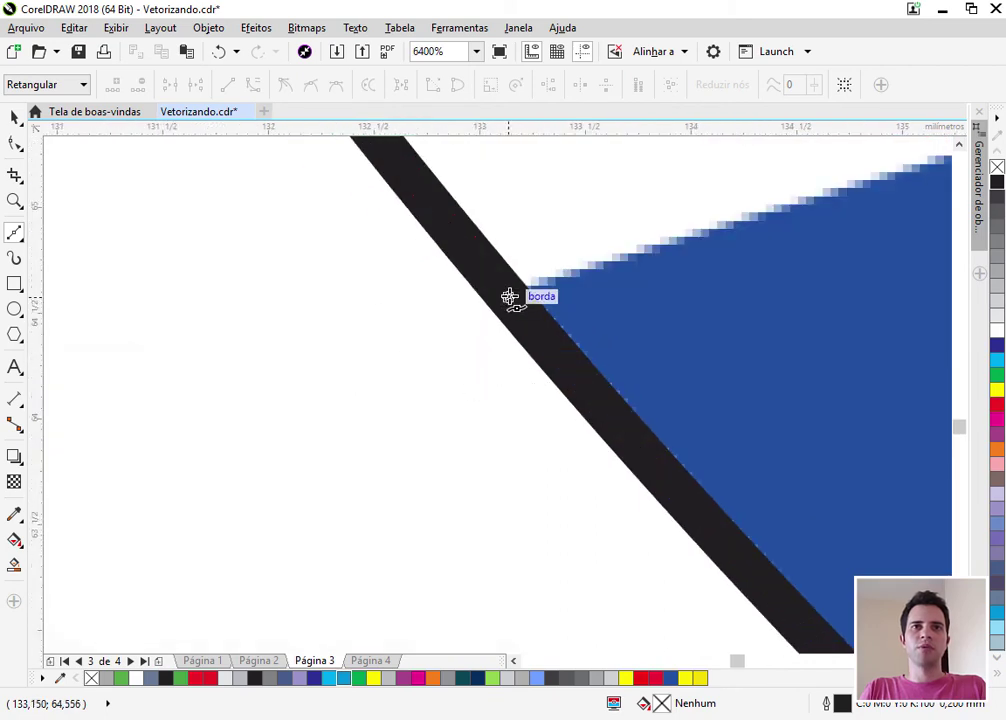
{"action": "left_click", "coordinate": [453, 315]}
{"action": "scroll", "coordinate": [453, 315], "scroll_direction": "down", "scroll_amount": 6}
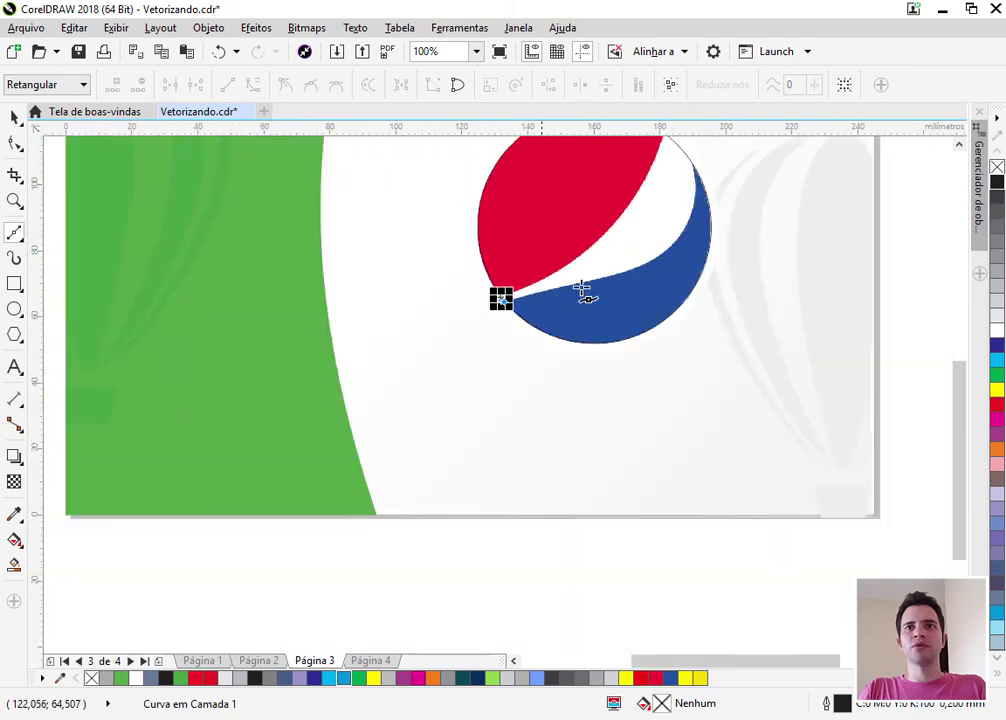
Continue the outline just outside the circle at the blue shape's upper tip and the red shape's upper corner, and close it
{"action": "scroll", "coordinate": [710, 150], "scroll_direction": "up", "scroll_amount": 4}
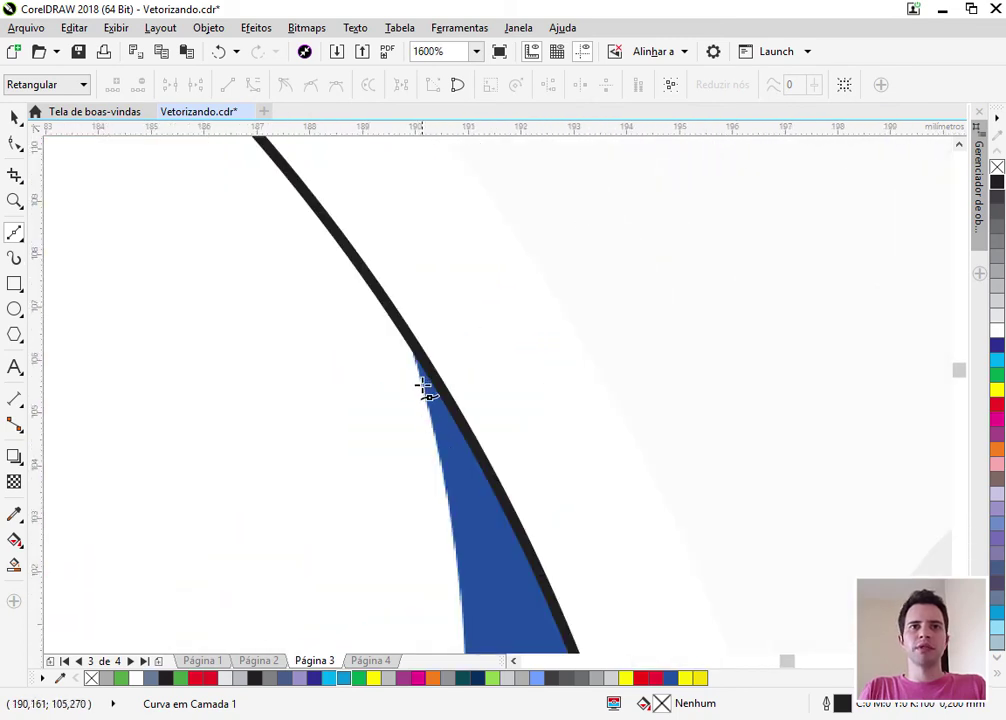
{"action": "left_click", "coordinate": [408, 303]}
{"action": "scroll", "coordinate": [429, 348], "scroll_direction": "down", "scroll_amount": 2}
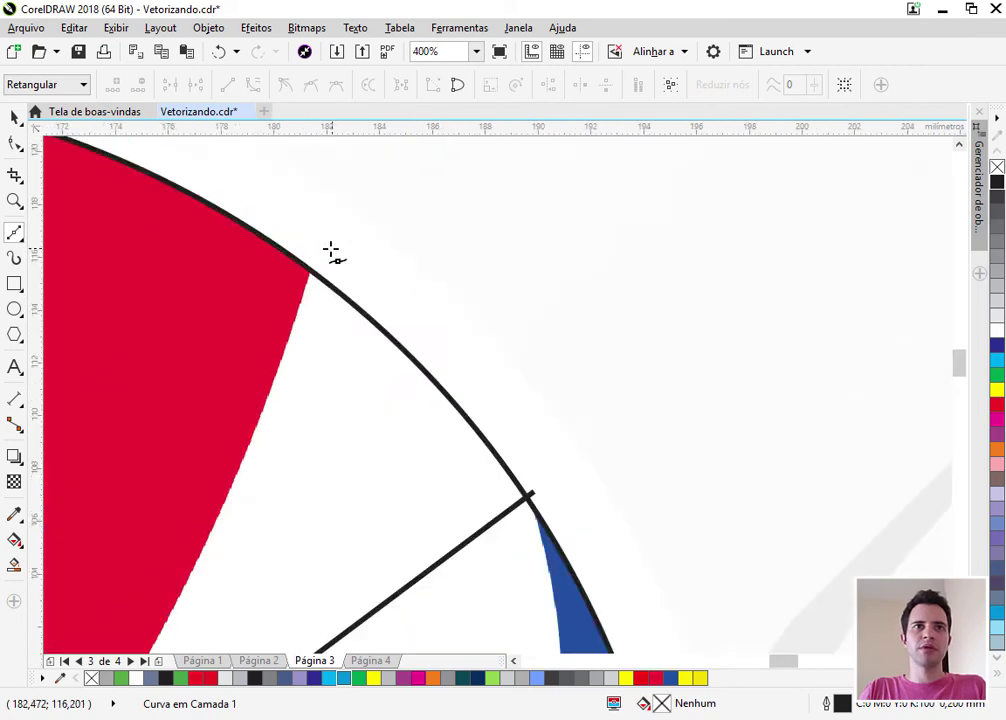
{"action": "scroll", "coordinate": [268, 336], "scroll_direction": "up", "scroll_amount": 3}
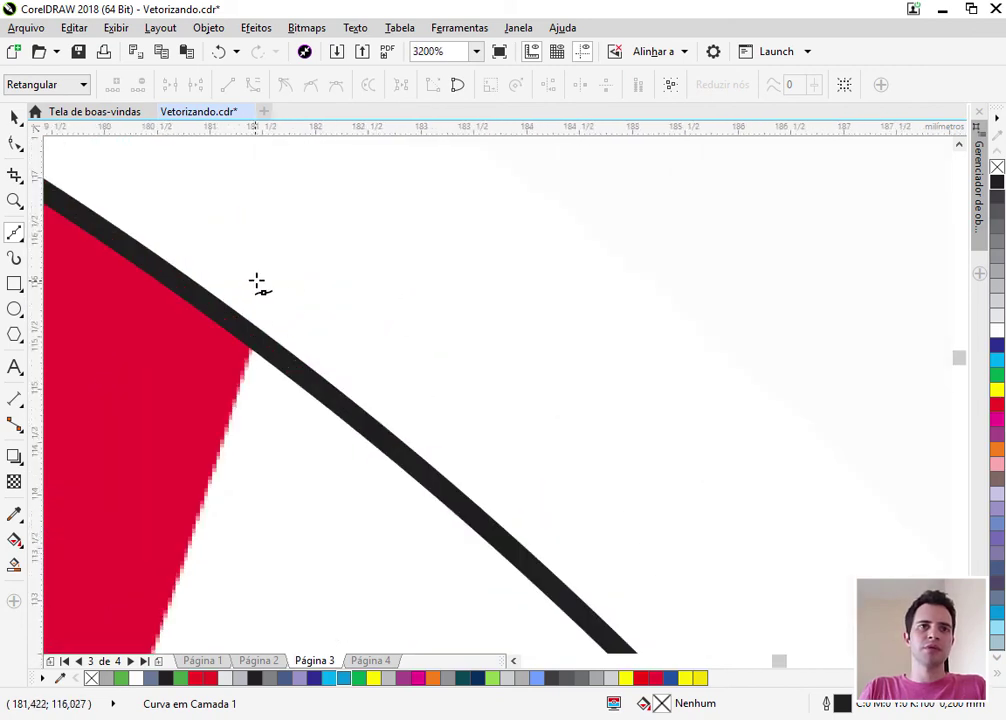
{"action": "left_click", "coordinate": [258, 283]}
{"action": "scroll", "coordinate": [295, 335], "scroll_direction": "down", "scroll_amount": 5}
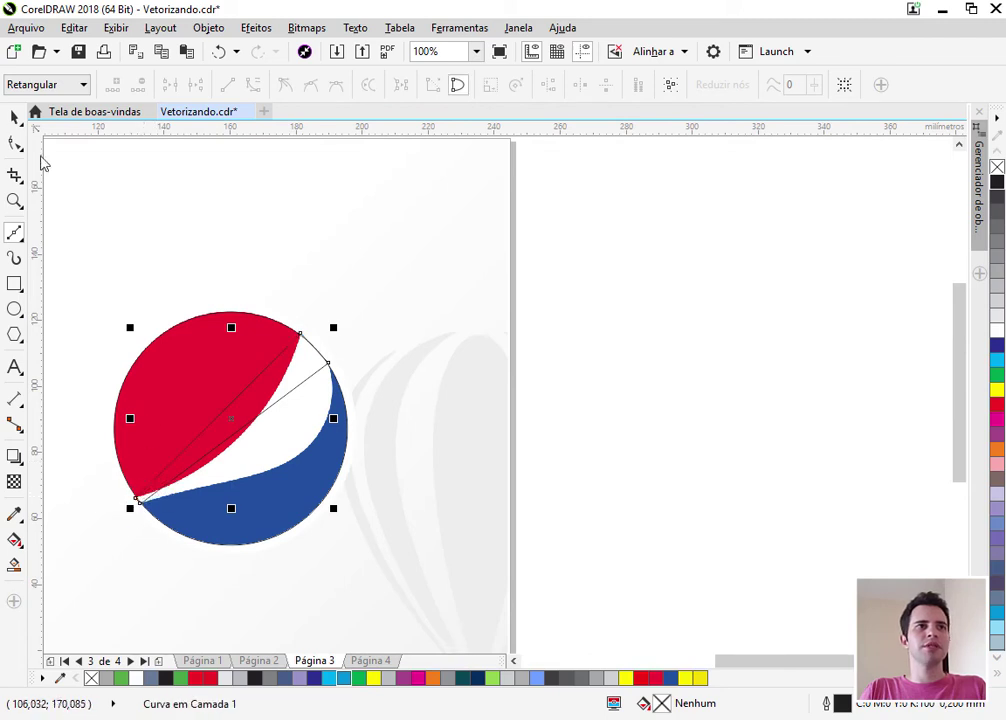
Convert the outline's red-side segment to a curve and bend it towards the edge of the red shape
{"action": "left_click", "coordinate": [15, 148]}
{"action": "scroll", "coordinate": [210, 470], "scroll_direction": "up", "scroll_amount": 1}
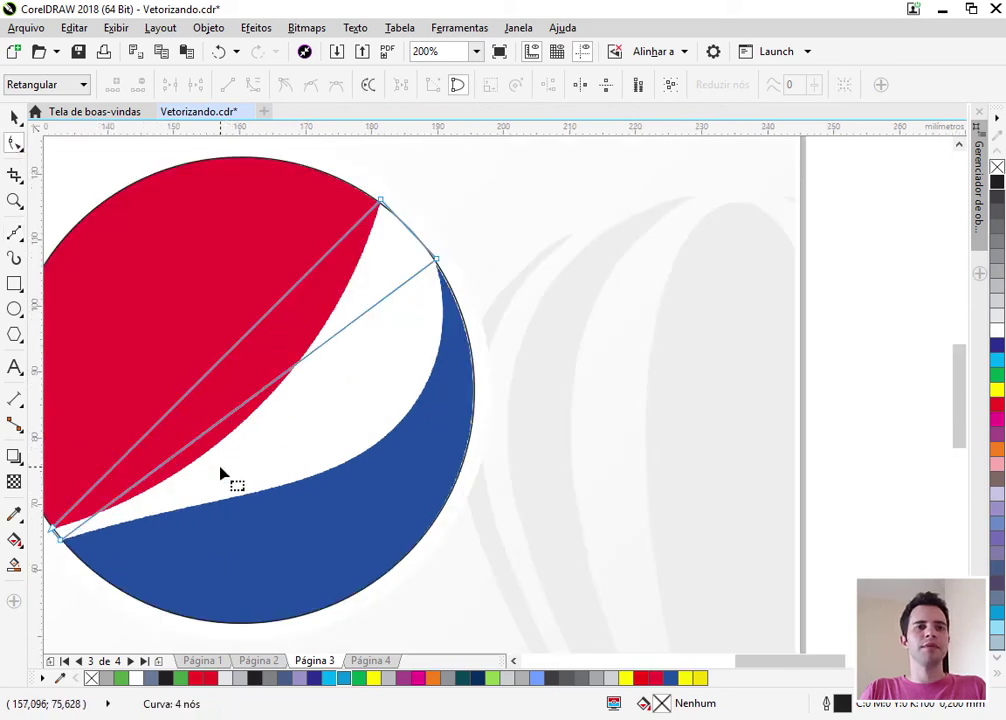
{"action": "left_click", "coordinate": [227, 357]}
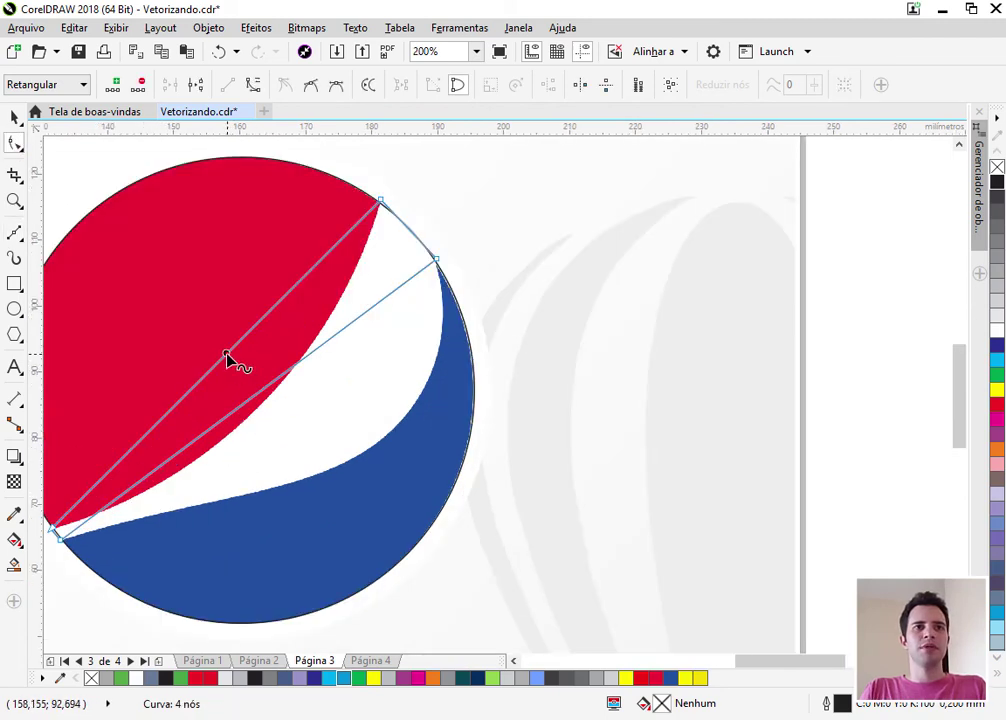
{"action": "left_click", "coordinate": [253, 88]}
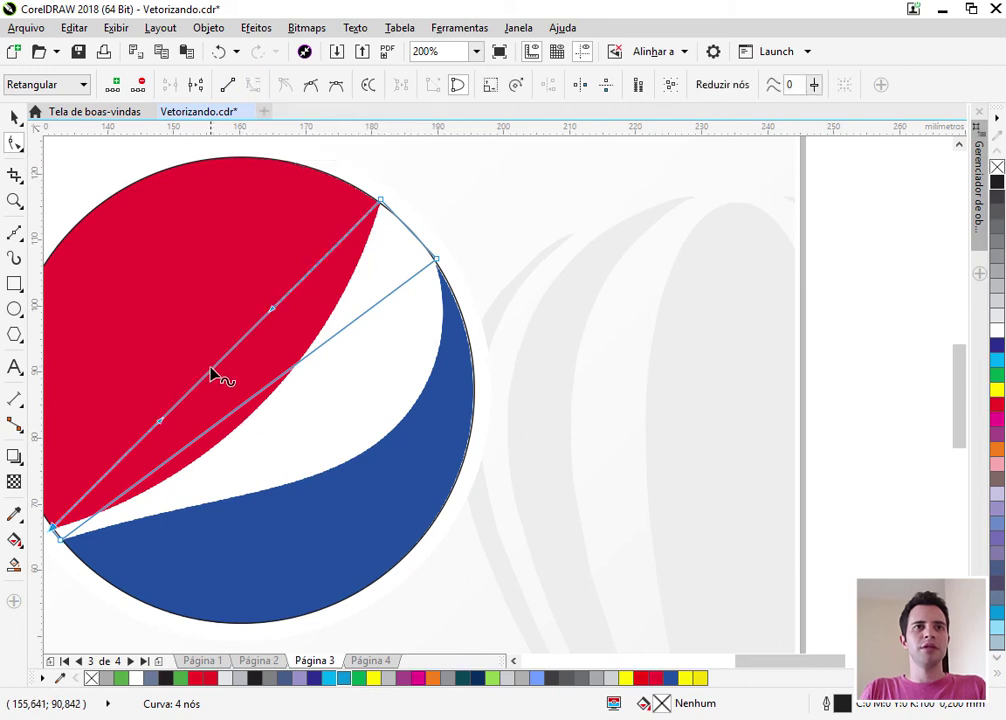
{"action": "left_click_drag", "start_coordinate": [212, 373], "coordinate": [244, 420]}
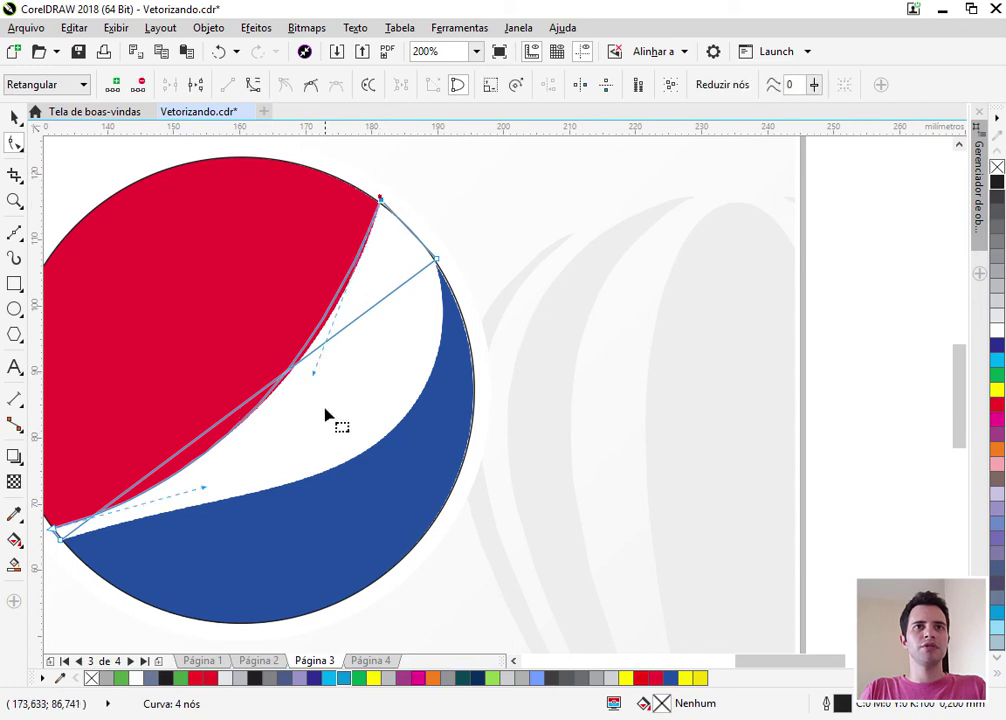
Adjust the control handle of the red-side curve to follow the red shape's edge more closely
{"action": "scroll", "coordinate": [317, 370], "scroll_direction": "up", "scroll_amount": 1}
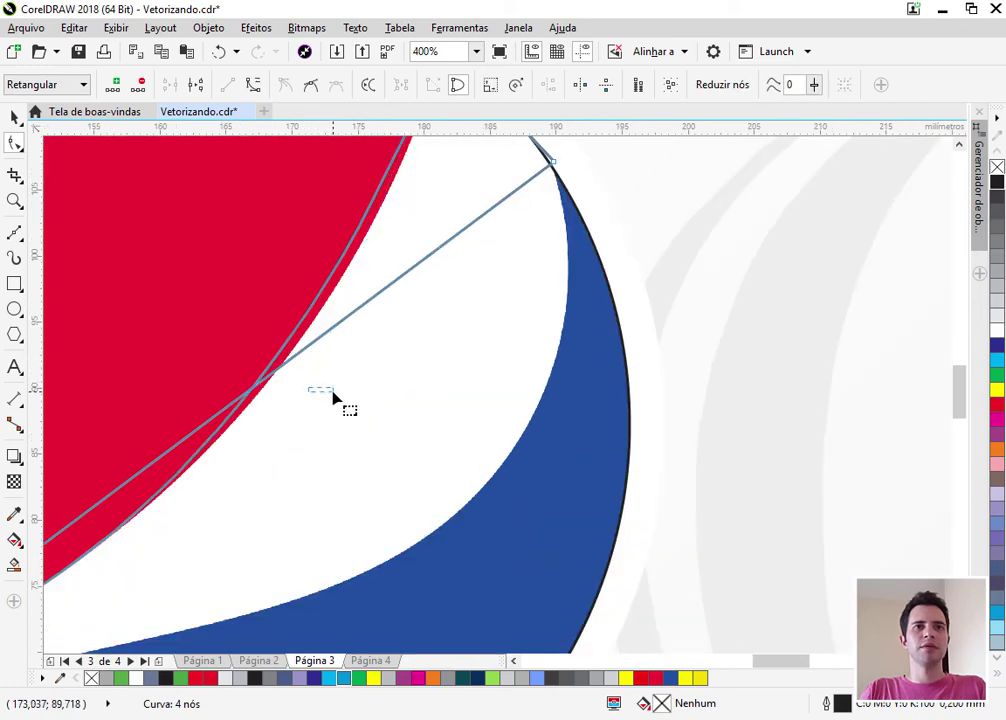
{"action": "scroll", "coordinate": [332, 400], "scroll_direction": "down", "scroll_amount": 1}
{"action": "left_click", "coordinate": [385, 227]}
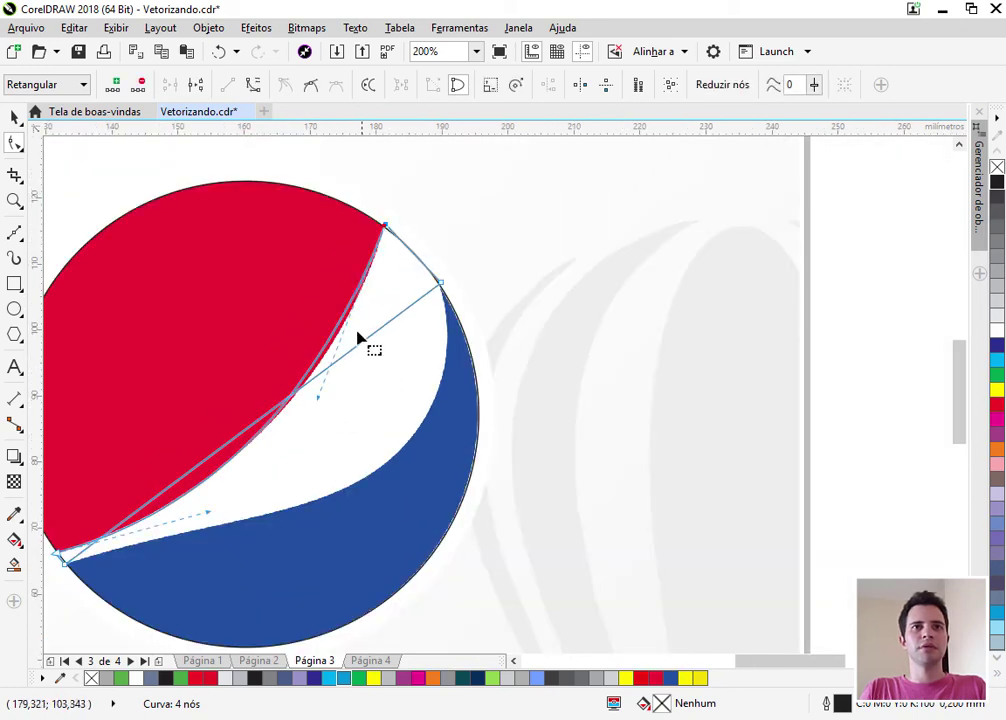
{"action": "scroll", "coordinate": [333, 378], "scroll_direction": "up", "scroll_amount": 1}
{"action": "left_click_drag", "start_coordinate": [306, 424], "coordinate": [326, 428]}
Convert the outline's blue-side segment to a curve and pull its upper control handle out past the blue shape
{"action": "left_click", "coordinate": [368, 329]}
{"action": "scroll", "coordinate": [380, 295], "scroll_direction": "down", "scroll_amount": 1}
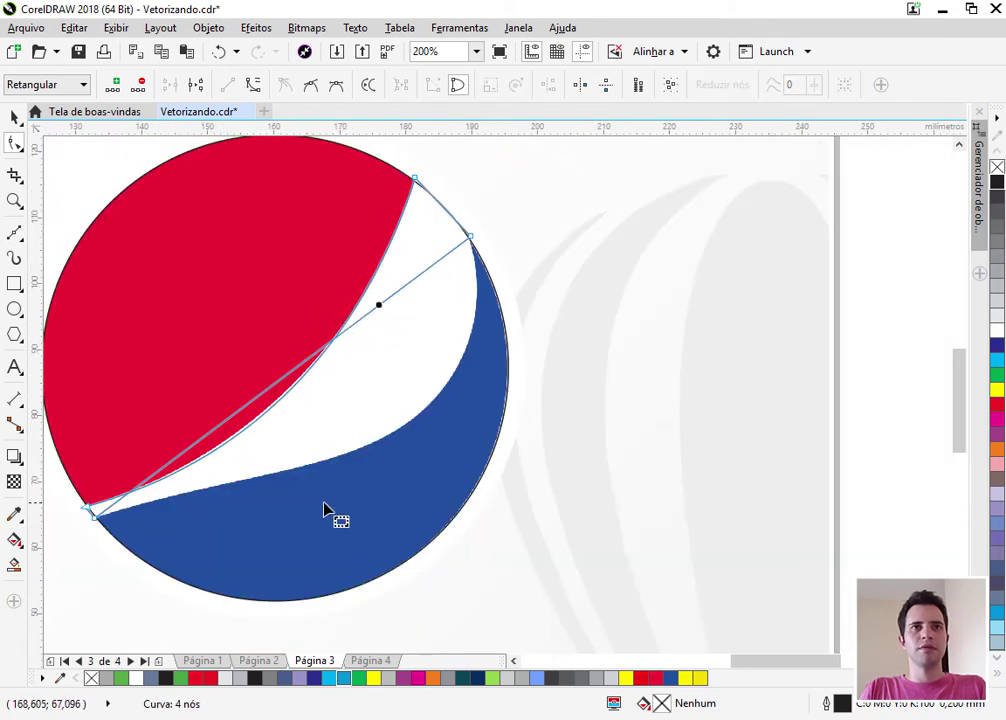
{"action": "left_click", "coordinate": [309, 86]}
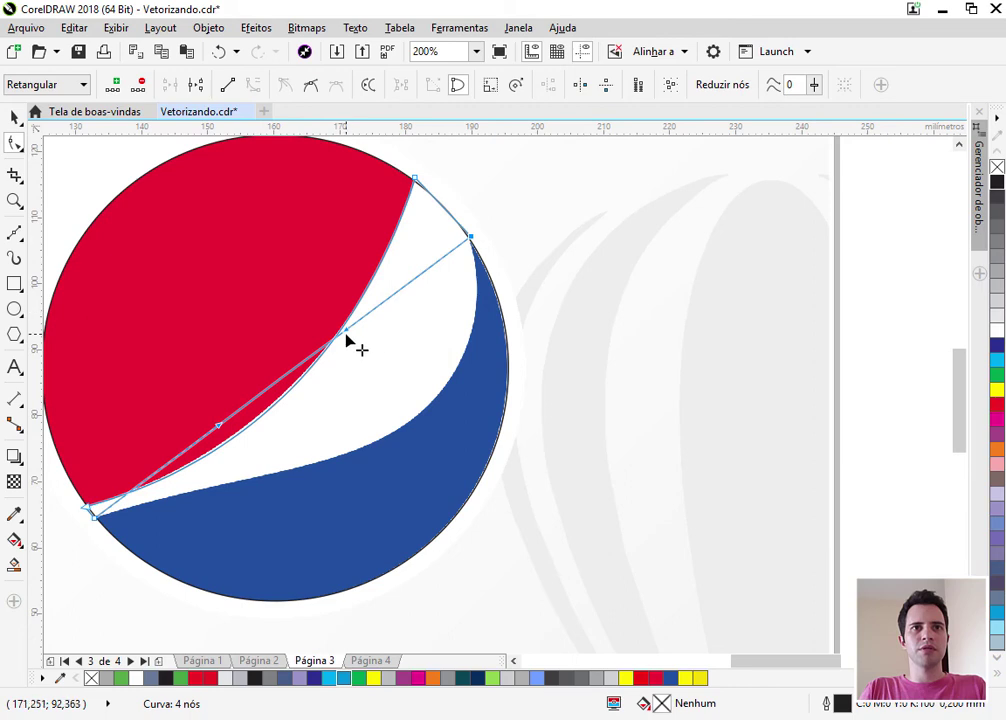
{"action": "left_click_drag", "start_coordinate": [346, 336], "coordinate": [516, 505]}
Fine-tune both control handles of the blue-side curve to trace the wavy upper edge of the blue shape
{"action": "scroll", "coordinate": [276, 465], "scroll_direction": "down", "scroll_amount": 1}
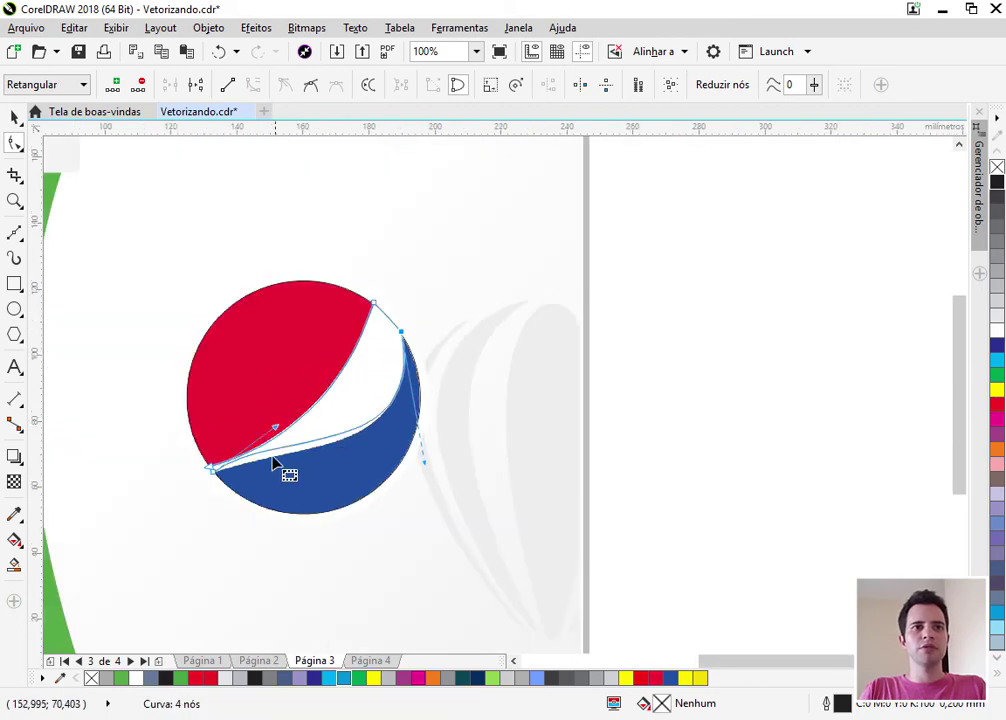
{"action": "scroll", "coordinate": [260, 467], "scroll_direction": "up", "scroll_amount": 2}
{"action": "left_click_drag", "start_coordinate": [358, 307], "coordinate": [462, 382]}
{"action": "scroll", "coordinate": [545, 430], "scroll_direction": "down", "scroll_amount": 1}
{"action": "scroll", "coordinate": [542, 428], "scroll_direction": "up", "scroll_amount": 1}
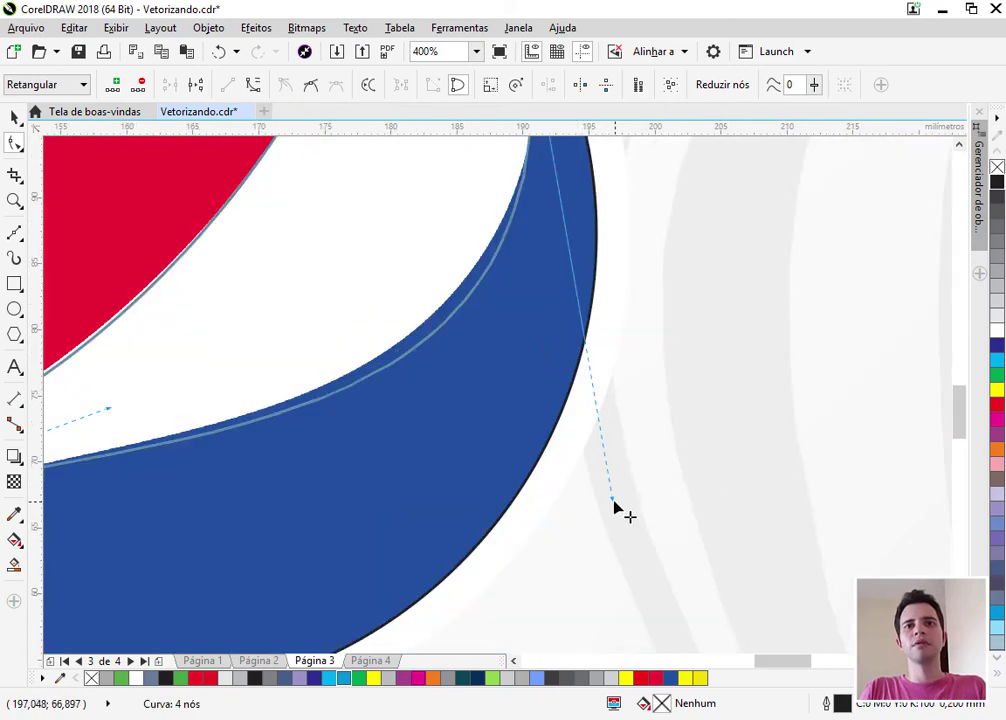
{"action": "left_click_drag", "start_coordinate": [614, 503], "coordinate": [611, 450]}
{"action": "scroll", "coordinate": [642, 292], "scroll_direction": "down", "scroll_amount": 1}
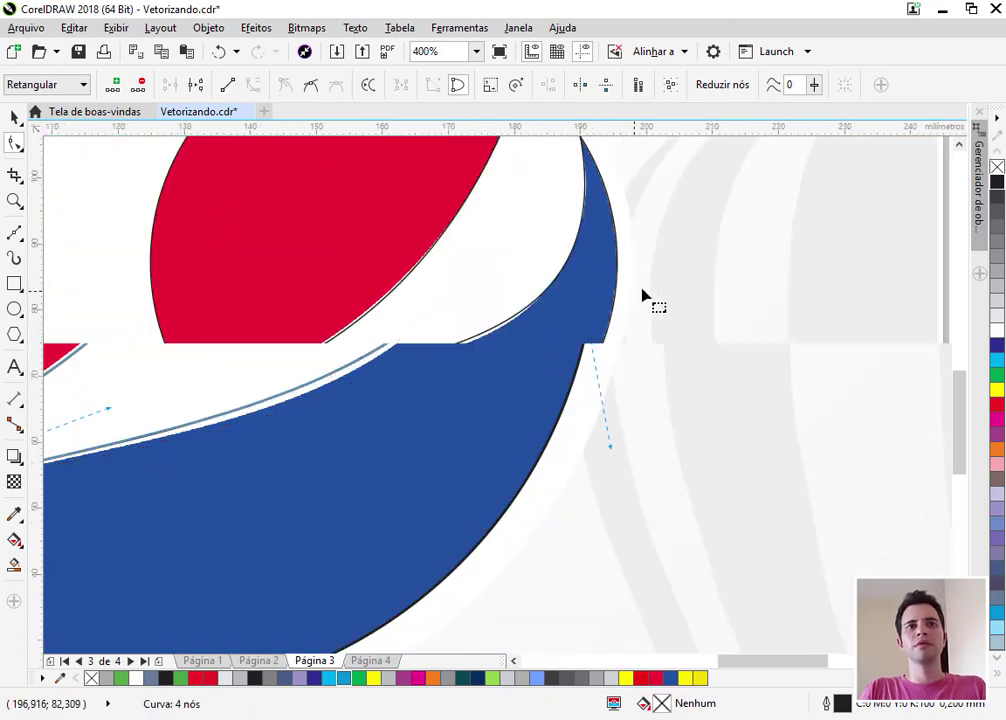
{"action": "scroll", "coordinate": [392, 335], "scroll_direction": "up", "scroll_amount": 1}
{"action": "left_click_drag", "start_coordinate": [408, 328], "coordinate": [412, 343]}
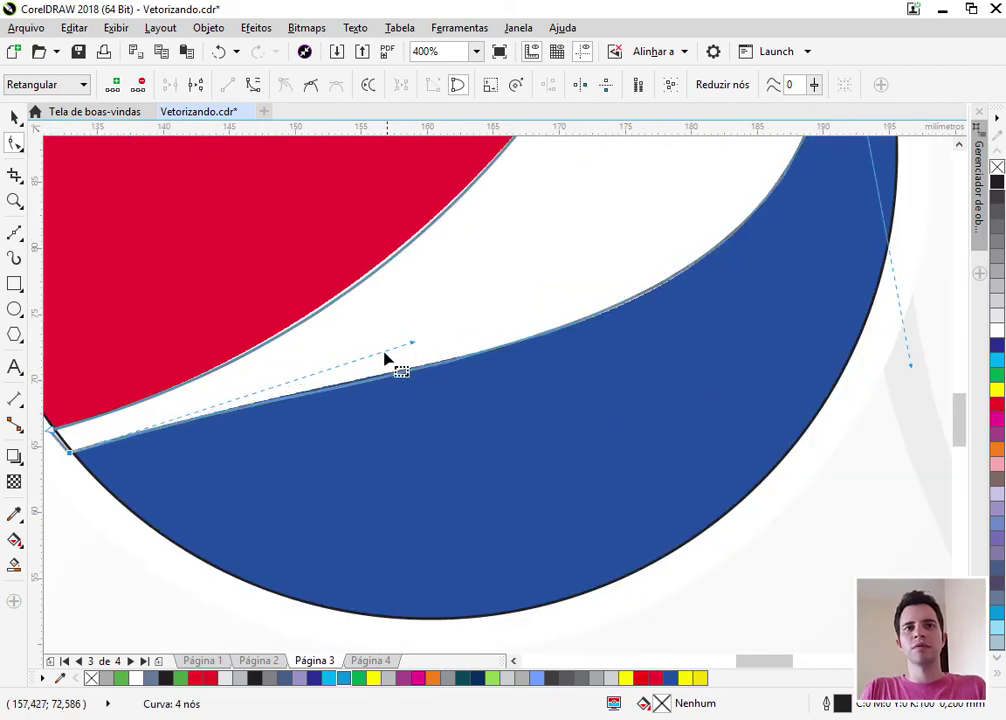
Add a node midway along the outline's red-side curve and move it onto the edge of the red shape
{"action": "scroll", "coordinate": [380, 370], "scroll_direction": "down", "scroll_amount": 1}
{"action": "scroll", "coordinate": [364, 358], "scroll_direction": "up", "scroll_amount": 1}
{"action": "scroll", "coordinate": [364, 360], "scroll_direction": "up", "scroll_amount": 1}
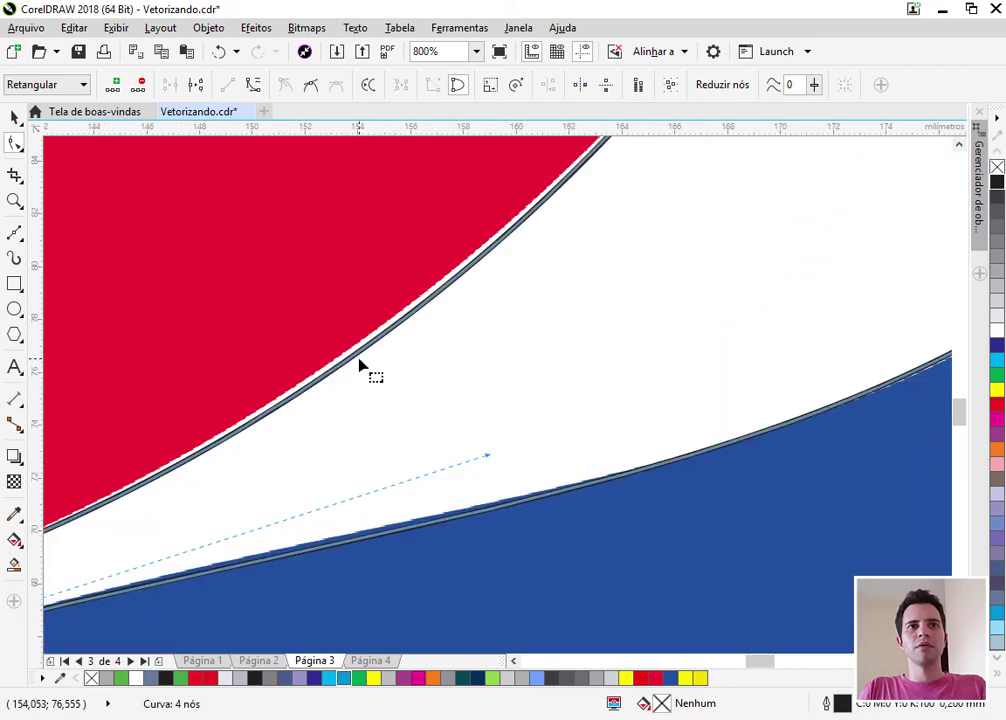
{"action": "scroll", "coordinate": [350, 364], "scroll_direction": "up", "scroll_amount": 2}
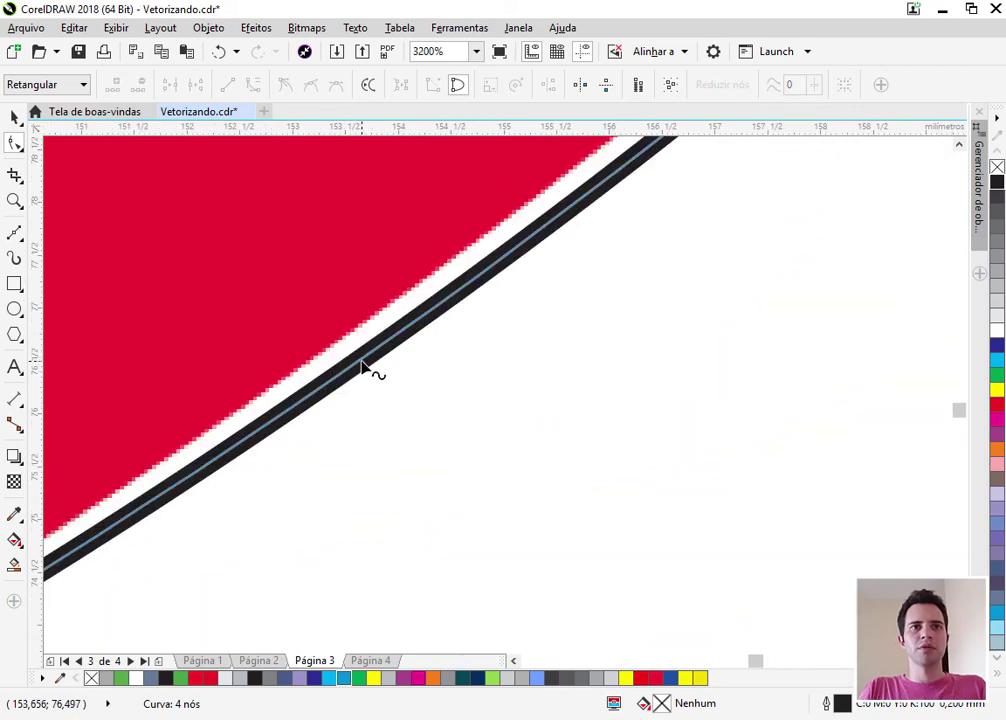
{"action": "double_click", "coordinate": [359, 360]}
{"action": "left_click_drag", "start_coordinate": [359, 359], "coordinate": [356, 336]}
{"action": "scroll", "coordinate": [365, 360], "scroll_direction": "down", "scroll_amount": 4}
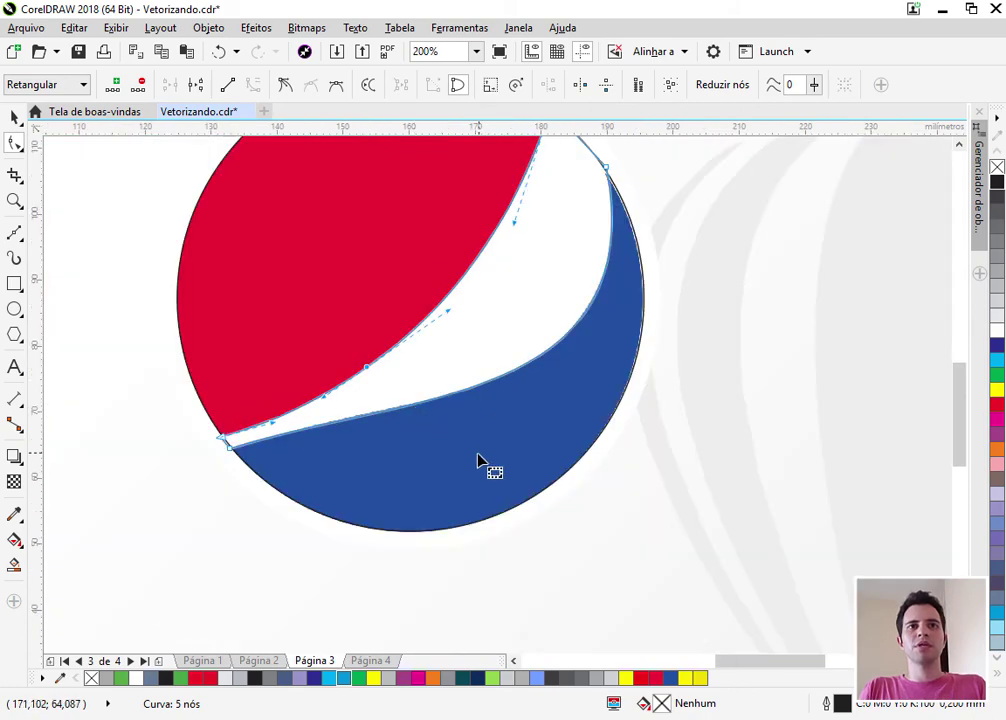
{"action": "scroll", "coordinate": [477, 460], "scroll_direction": "down", "scroll_amount": 1}
Place a copy of the circle beside the logo and trim the original circle with the white band's outline
{"action": "key", "text": "space"}
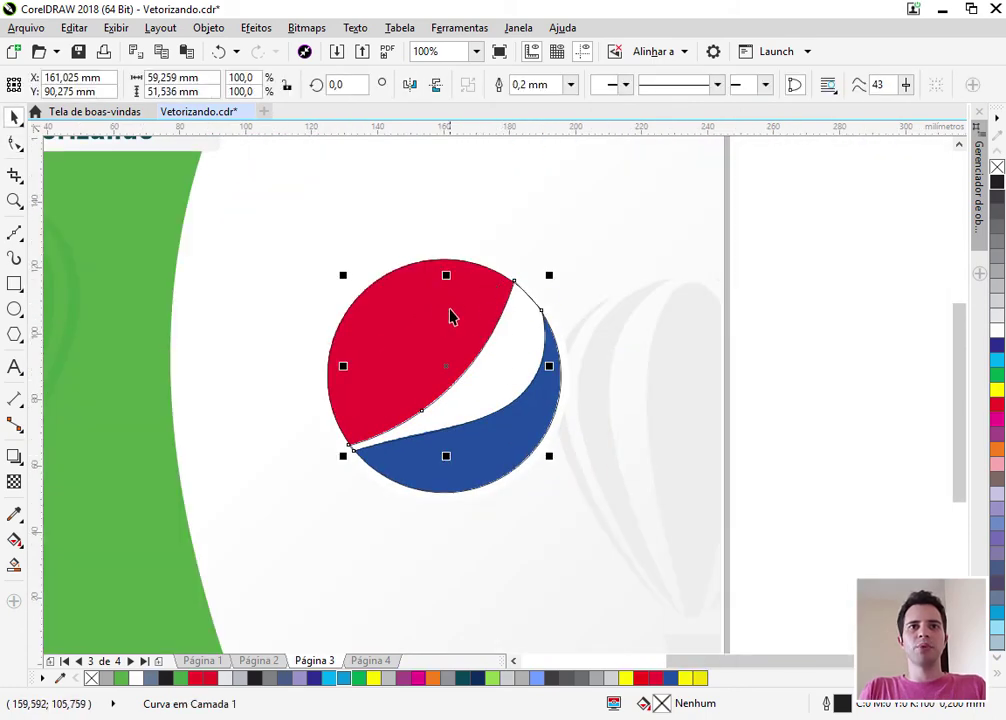
{"action": "left_click_drag", "start_coordinate": [388, 323], "coordinate": [646, 332]}
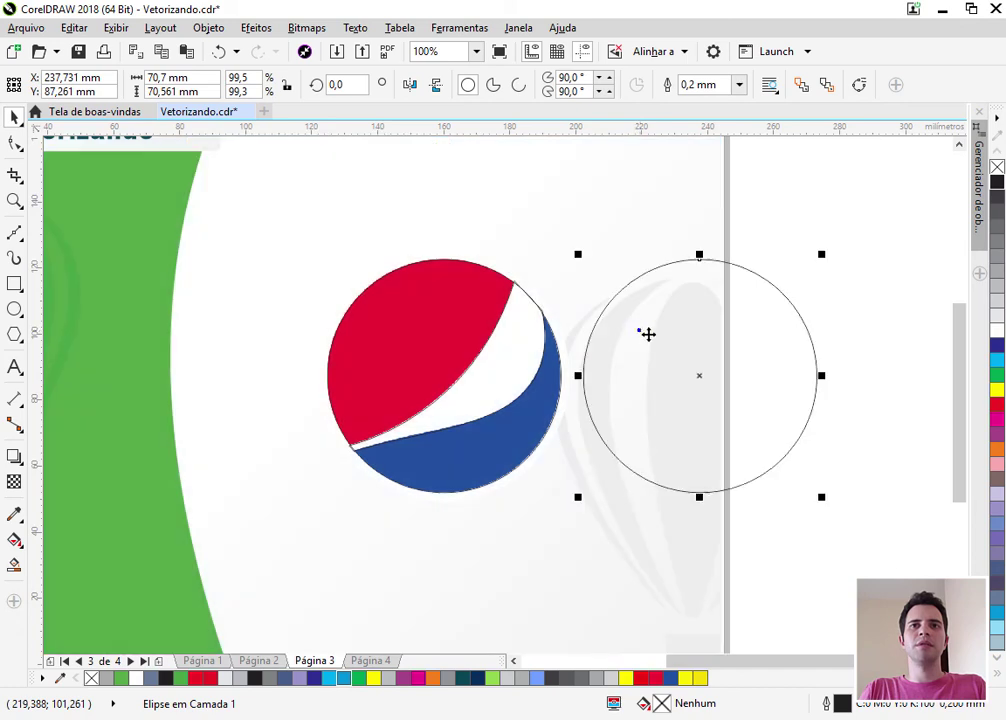
{"action": "left_click", "coordinate": [519, 339]}
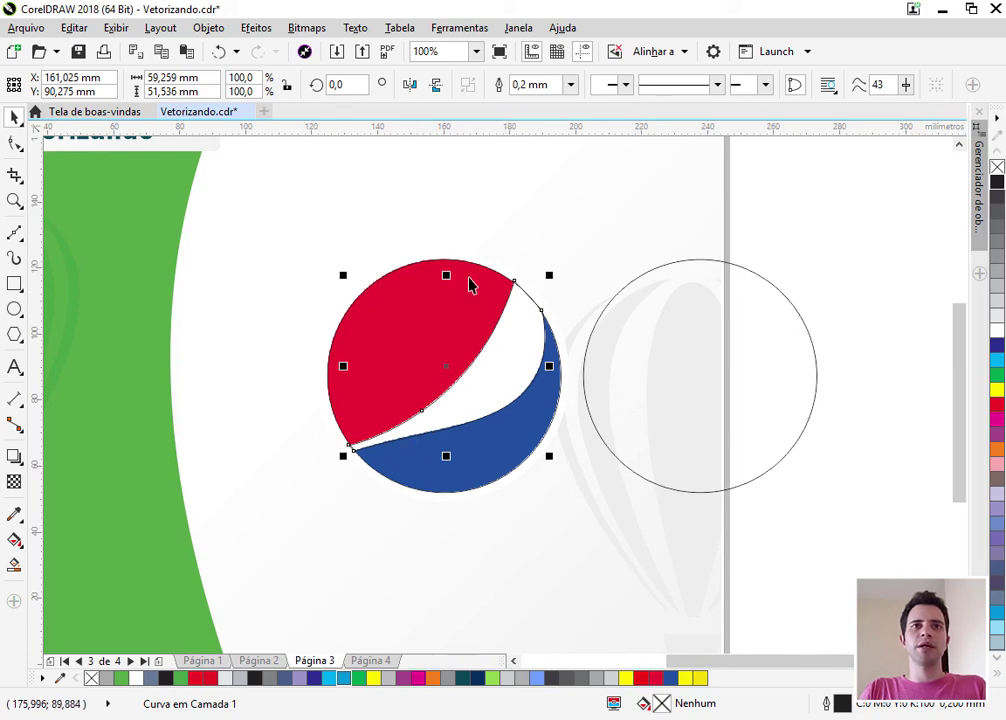
{"action": "left_click", "coordinate": [418, 274], "text": "shift"}
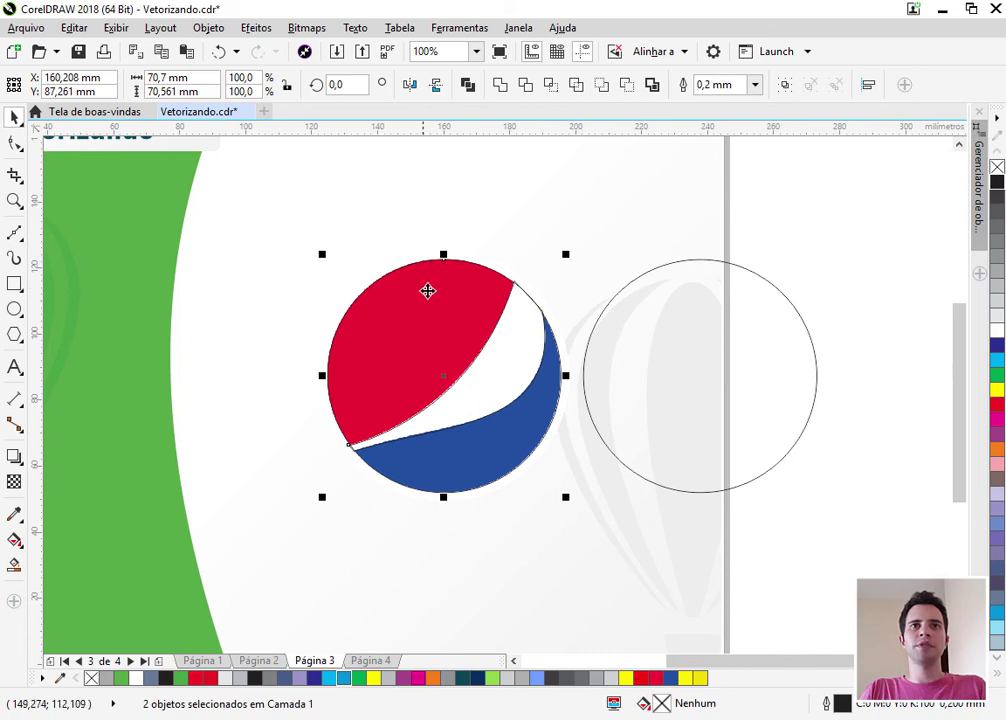
{"action": "left_click", "coordinate": [525, 85]}
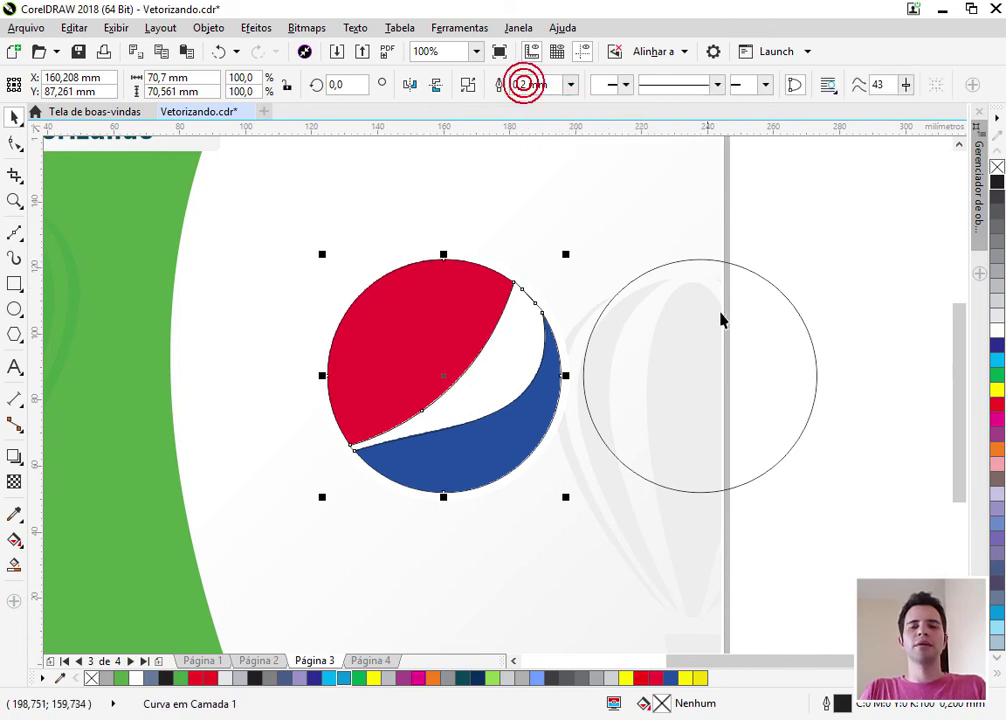
Fill the trimmed circle with 70% black gray
{"action": "left_click", "coordinate": [824, 478]}
{"action": "left_click", "coordinate": [432, 312]}
{"action": "left_click", "coordinate": [998, 227]}
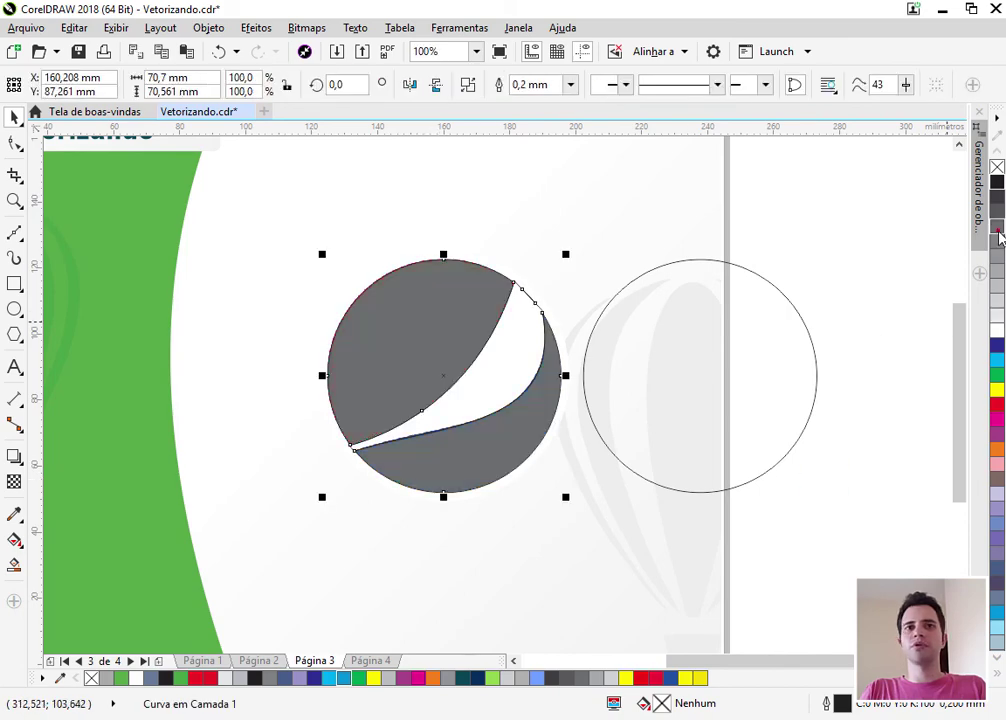
{"action": "scroll", "coordinate": [422, 367], "scroll_direction": "up", "scroll_amount": 1}
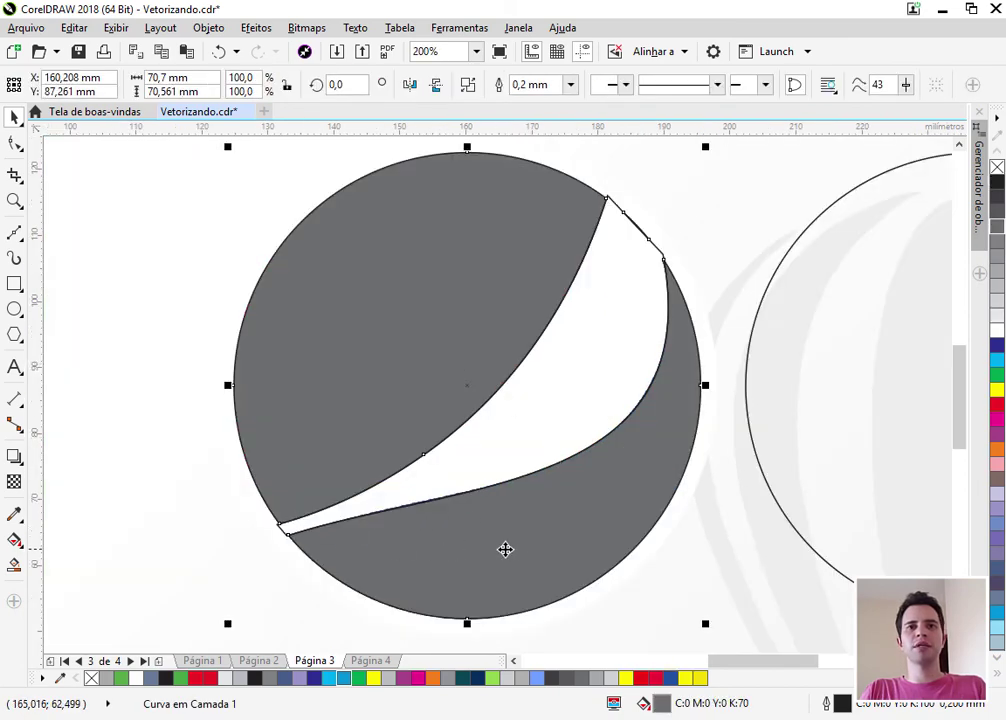
{"action": "left_click_drag", "start_coordinate": [505, 550], "coordinate": [652, 462]}
{"action": "key", "text": "ctrl+z"}
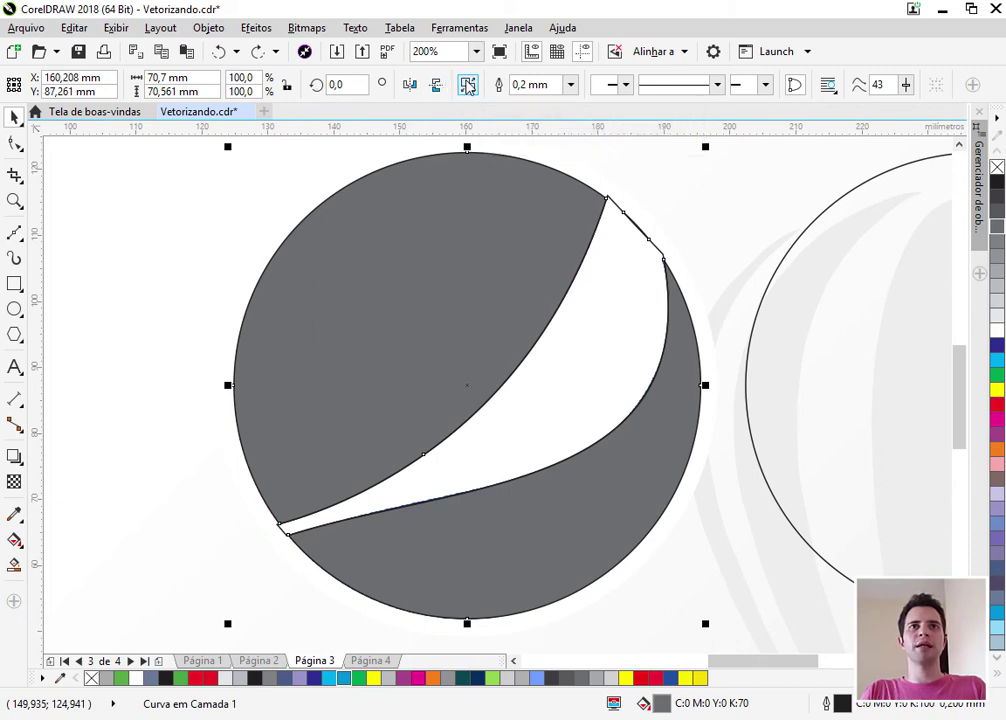
Break the trimmed gray circle apart and delete the band outline used for trimming
{"action": "left_click", "coordinate": [467, 85]}
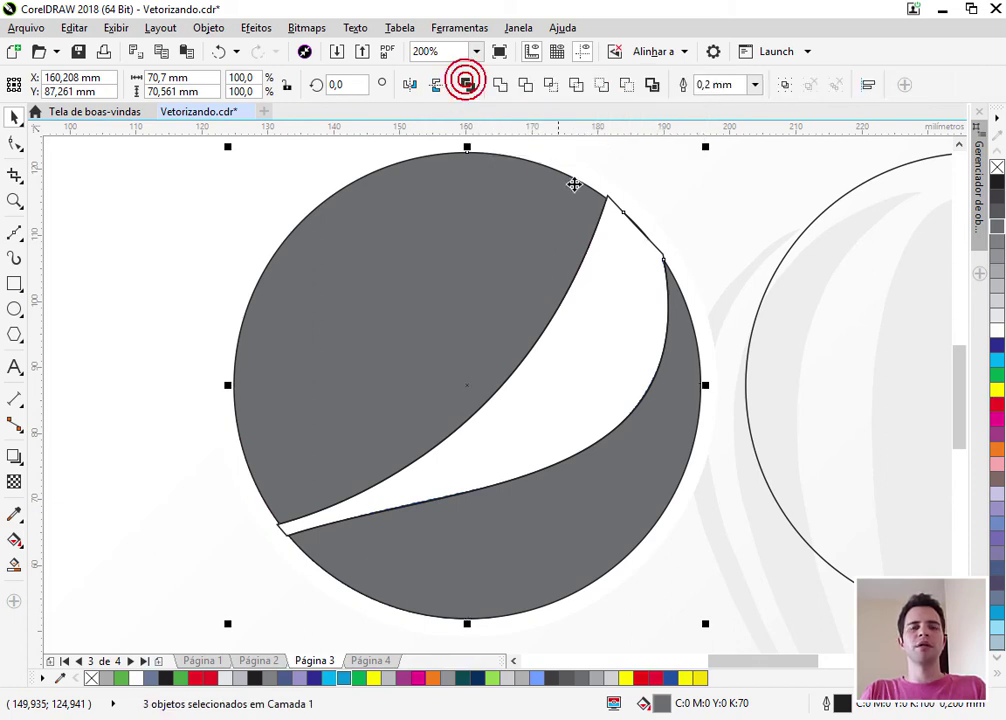
{"action": "left_click", "coordinate": [647, 258]}
{"action": "left_click", "coordinate": [610, 242]}
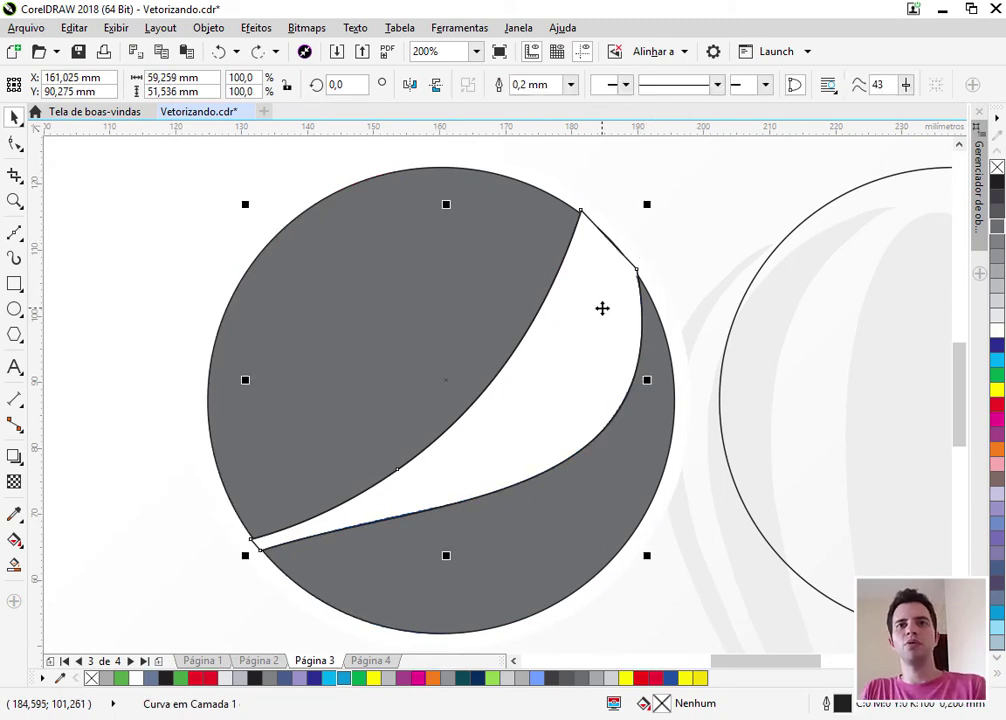
{"action": "key", "text": "Delete"}
Group the two large gray pieces of the trimmed circle
{"action": "left_click", "coordinate": [498, 550]}
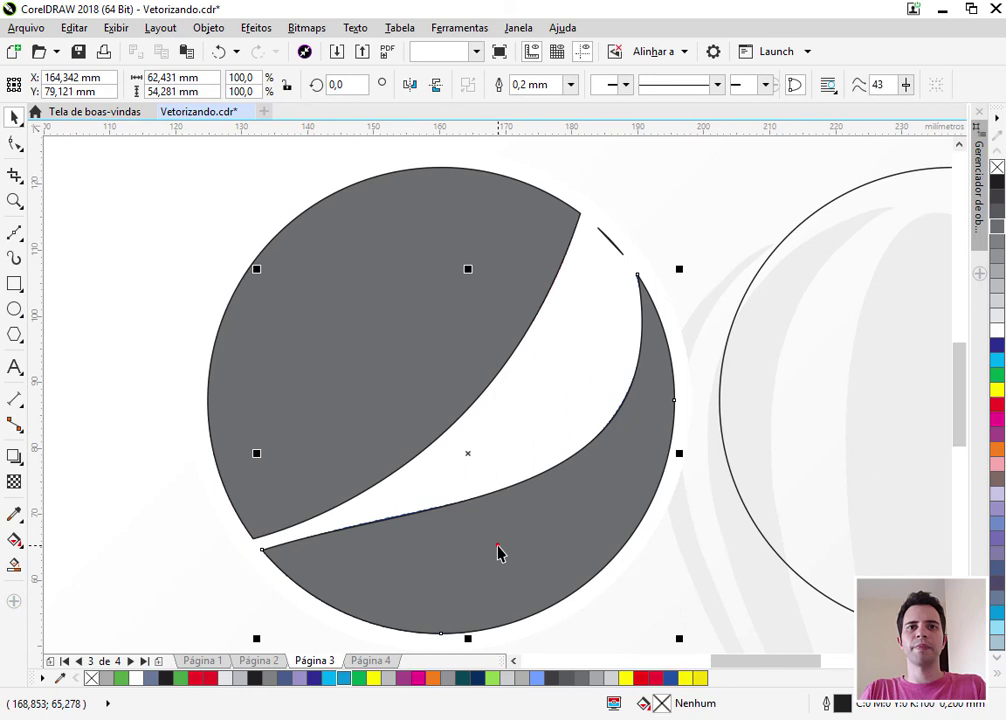
{"action": "left_click", "coordinate": [406, 350], "text": "shift"}
{"action": "key", "text": "ctrl+g"}
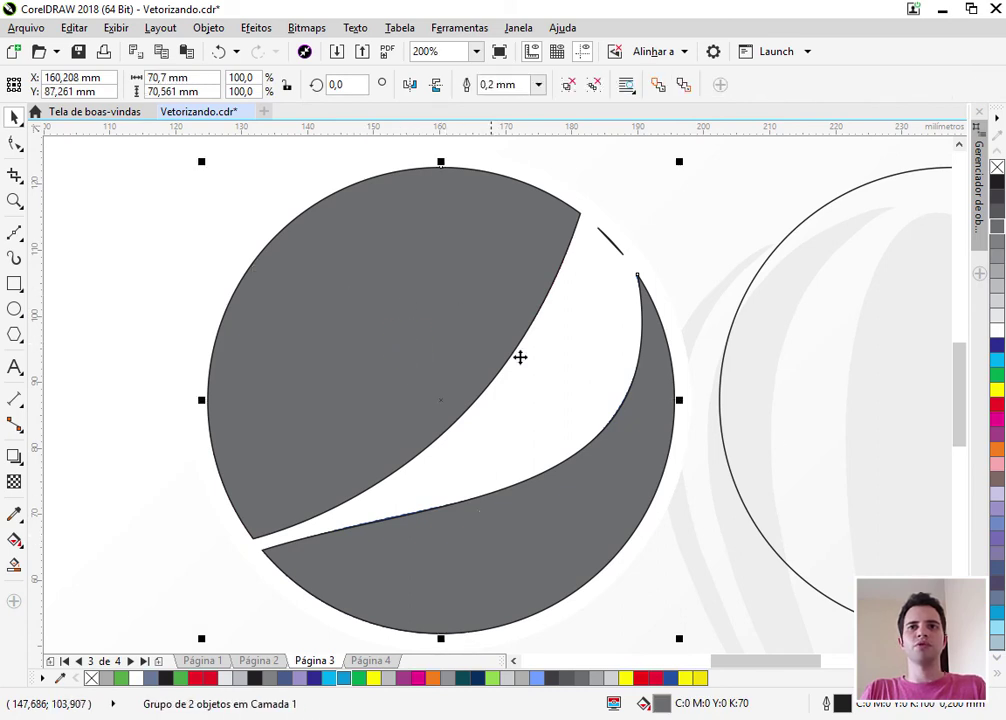
Center the unfilled circle copy horizontally on the gray group
{"action": "left_click", "coordinate": [795, 428]}
{"action": "left_click", "coordinate": [585, 512], "text": "shift"}
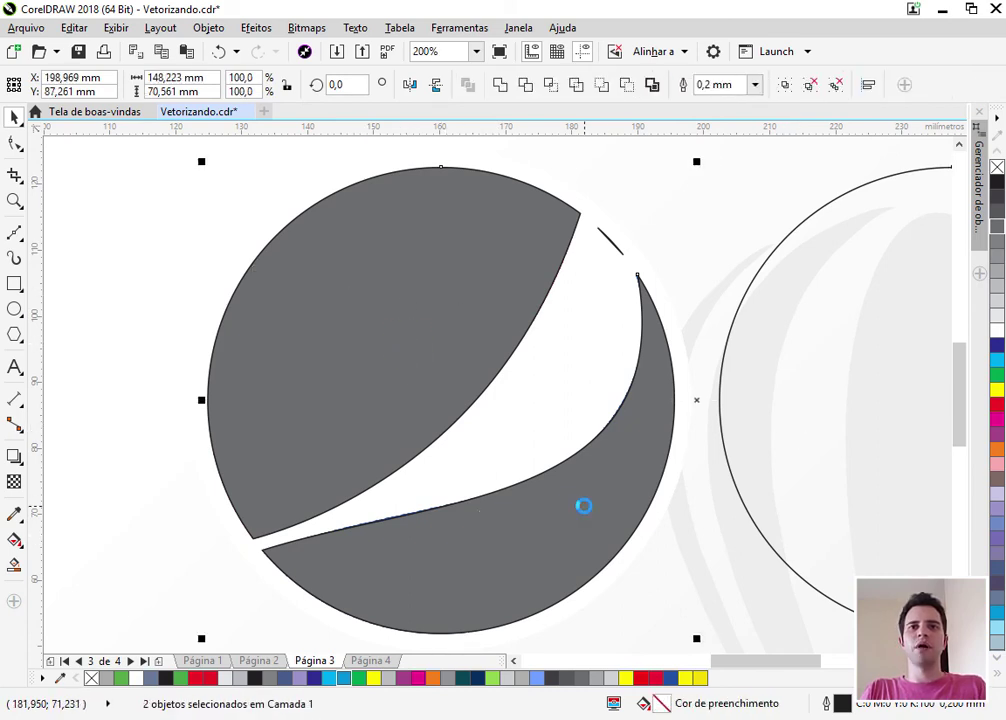
{"action": "key", "text": "c"}
{"action": "scroll", "coordinate": [488, 357], "scroll_direction": "down", "scroll_amount": 1}
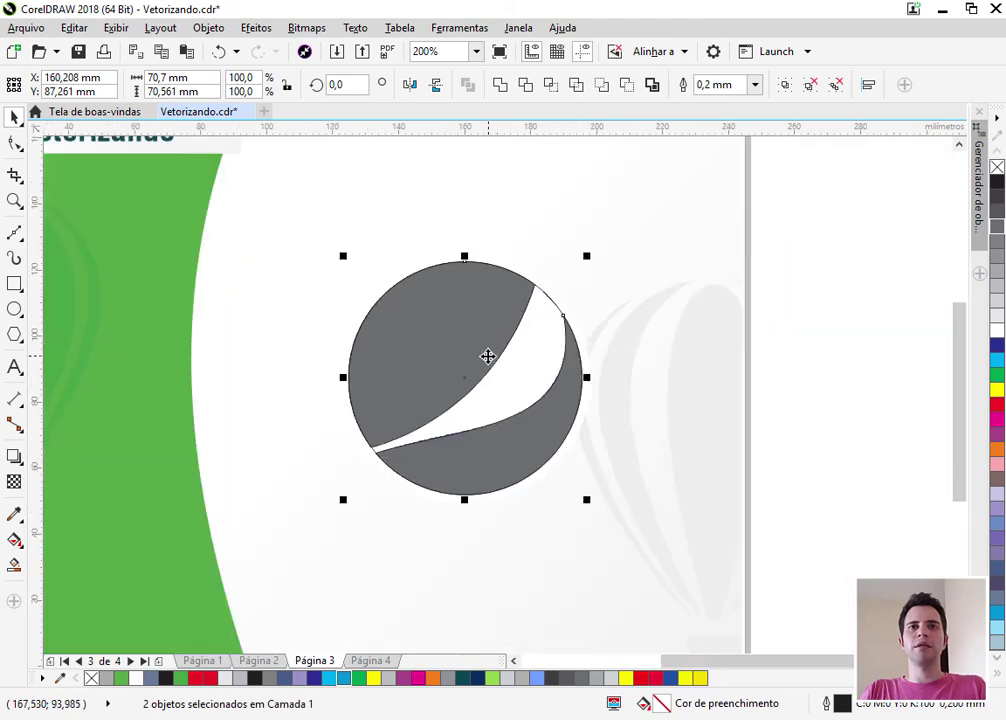
Move the unfilled circle down and to the left, partly off the gray group
{"action": "left_click", "coordinate": [843, 326]}
{"action": "left_click_drag", "start_coordinate": [501, 325], "coordinate": [411, 373]}
{"action": "key", "text": "ctrl+z"}
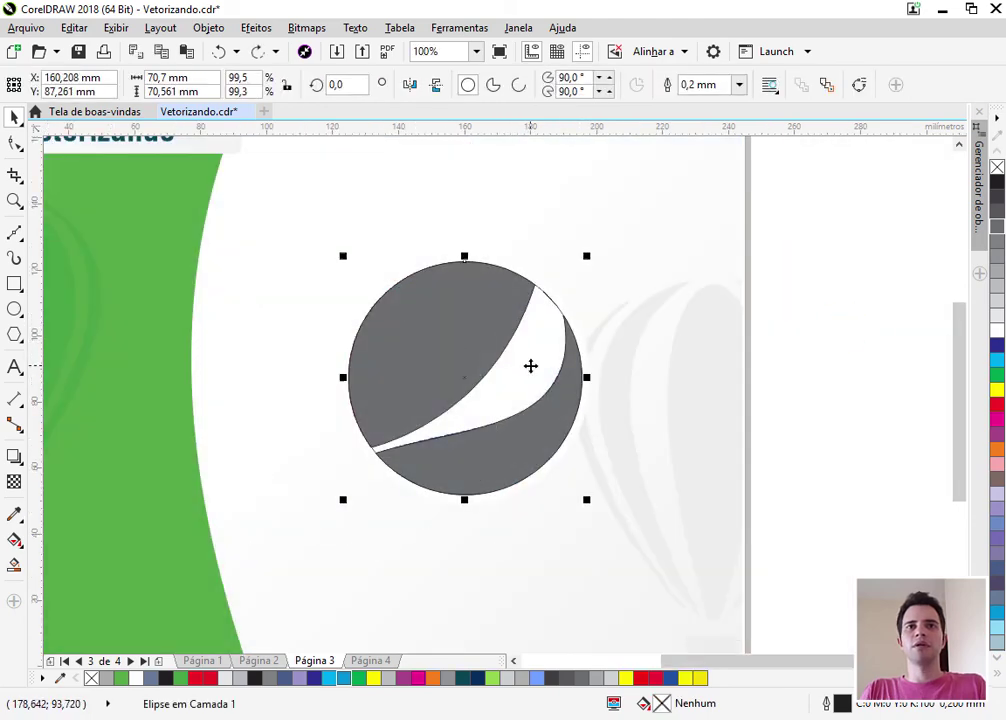
{"action": "scroll", "coordinate": [506, 328], "scroll_direction": "up", "scroll_amount": 1}
{"action": "key", "text": "ctrl+shift+z"}
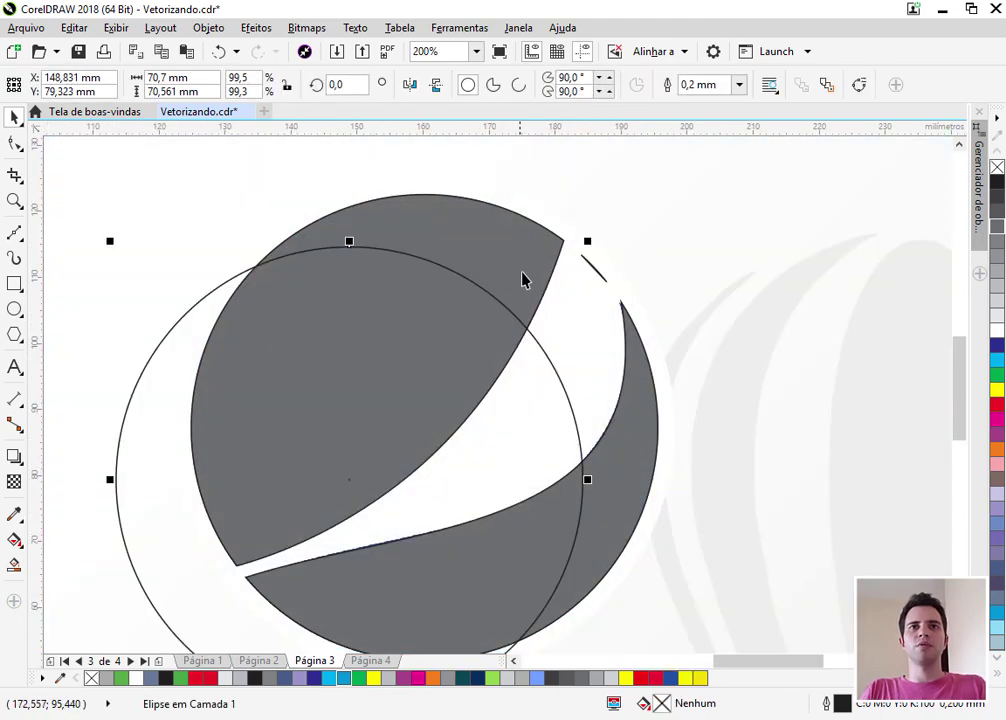
Delete the thin leftover sliver at the wide upper end of the gap between the gray pieces
{"action": "left_click", "coordinate": [523, 261]}
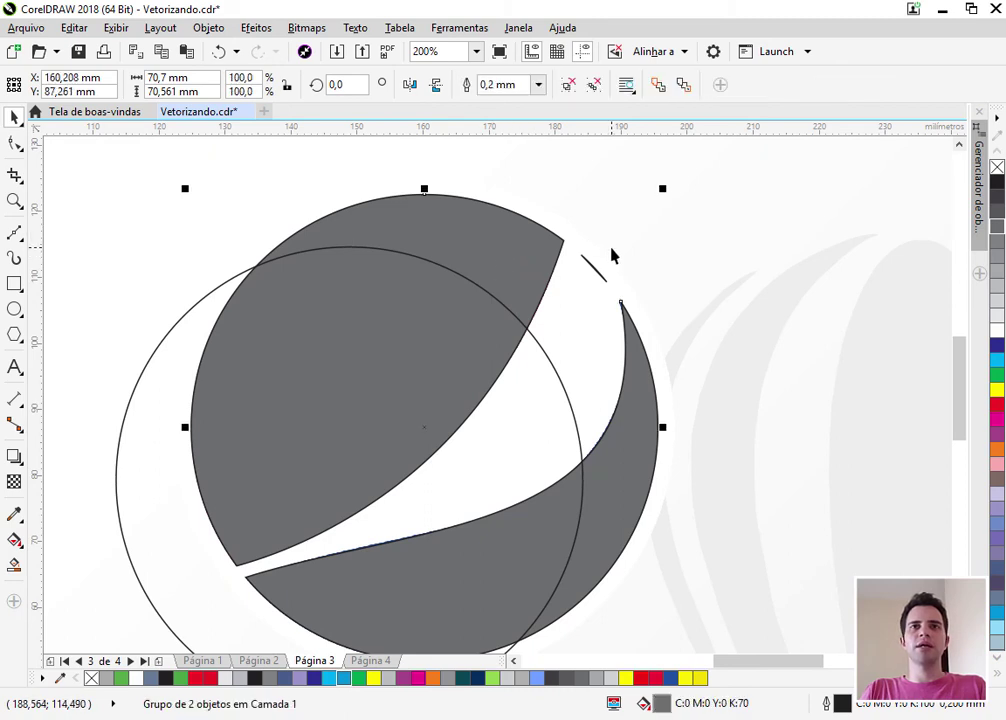
{"action": "left_click", "coordinate": [15, 145]}
{"action": "scroll", "coordinate": [602, 263], "scroll_direction": "up", "scroll_amount": 3}
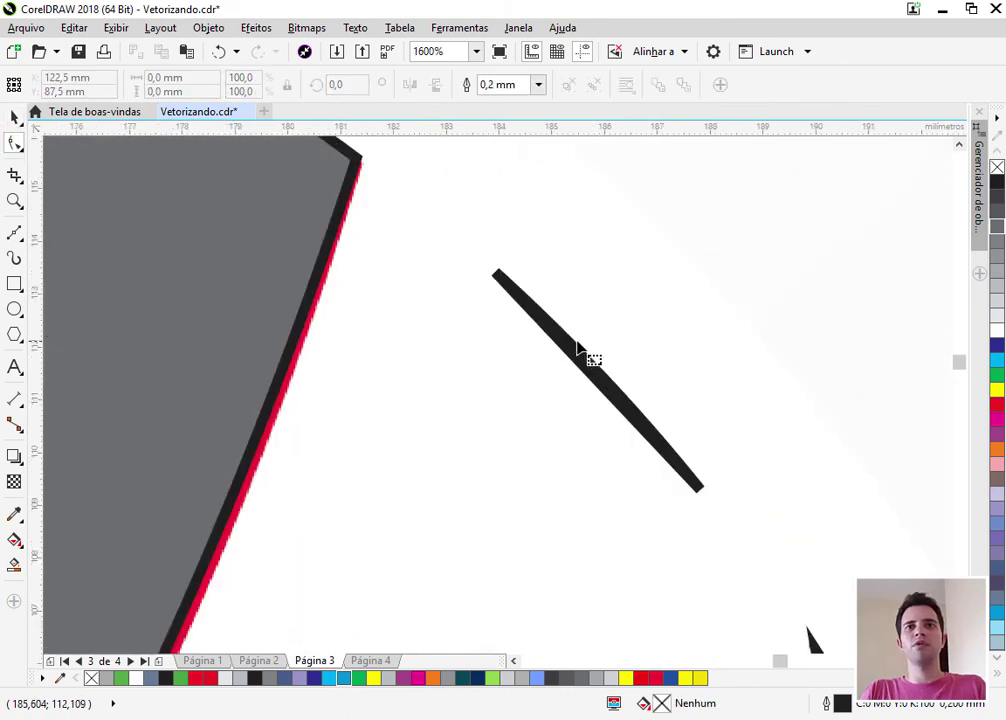
{"action": "left_click", "coordinate": [580, 353]}
{"action": "mouse_move", "coordinate": [757, 215]}
{"action": "left_mouse_down"}
{"action": "mouse_move", "coordinate": [487, 512]}
{"action": "mouse_move", "coordinate": [465, 515]}
{"action": "left_mouse_up"}
{"action": "key", "text": "Delete"}
{"action": "scroll", "coordinate": [548, 352], "scroll_direction": "down", "scroll_amount": 4}
{"action": "key", "text": "space"}
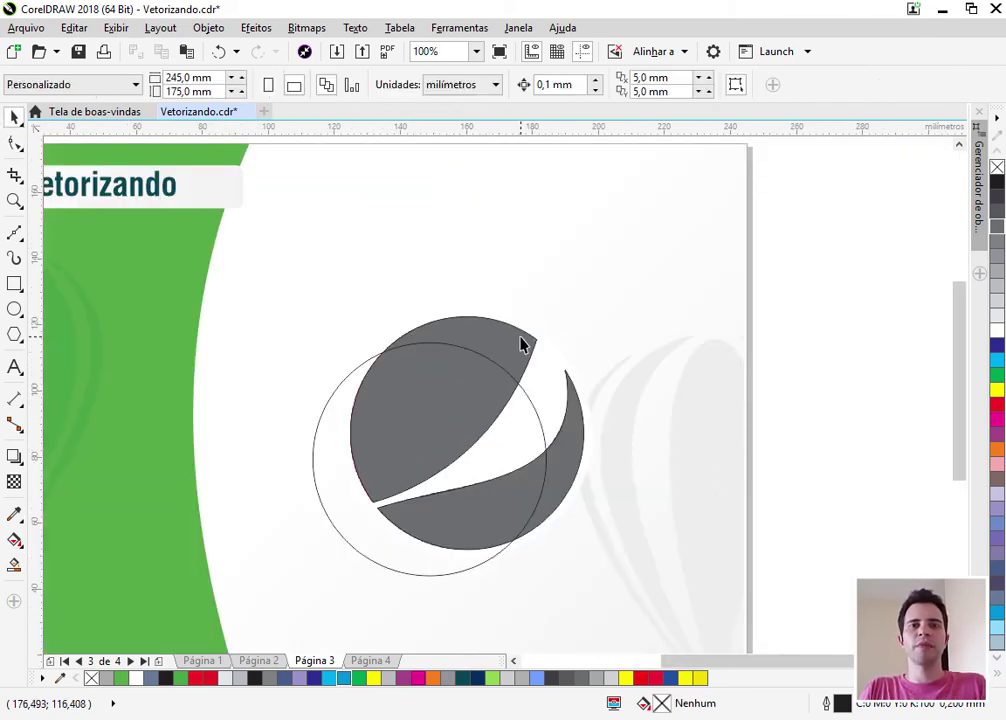
Center the gray group on the unfilled circle horizontally and vertically, and trim the circle with the group
{"action": "left_click", "coordinate": [530, 343]}
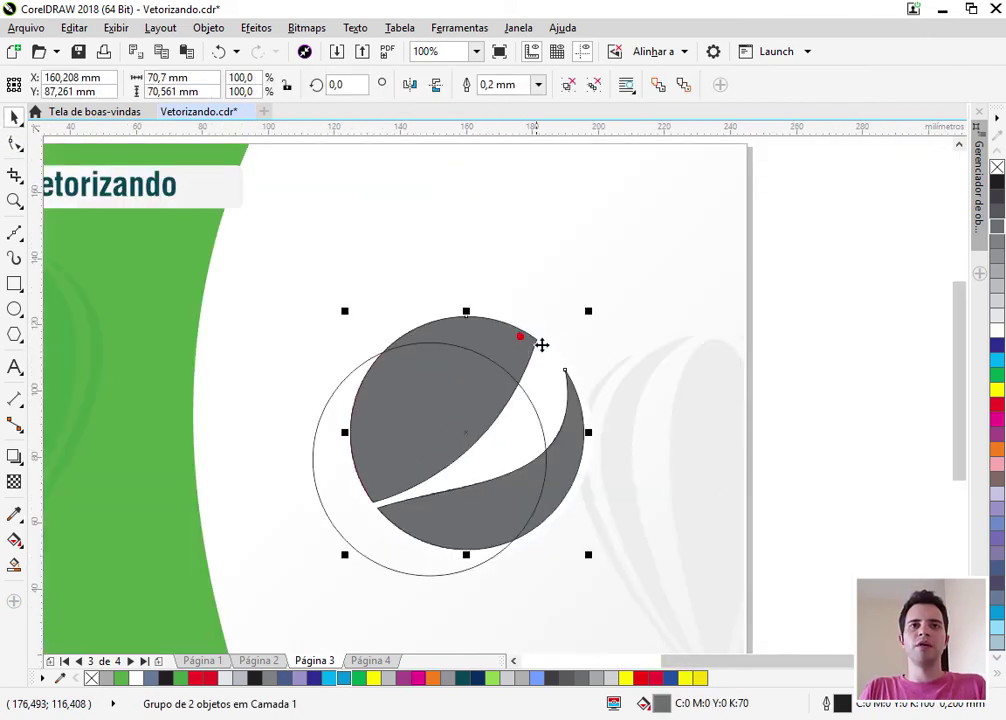
{"action": "left_click", "coordinate": [418, 570], "text": "shift"}
{"action": "key", "text": "c"}
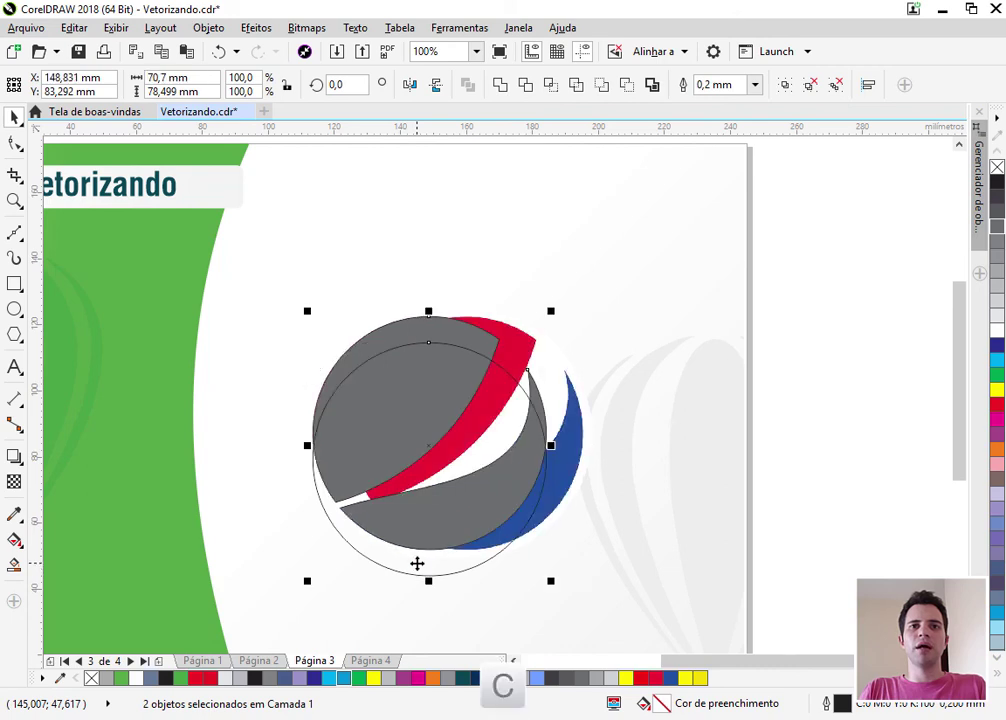
{"action": "key", "text": "e"}
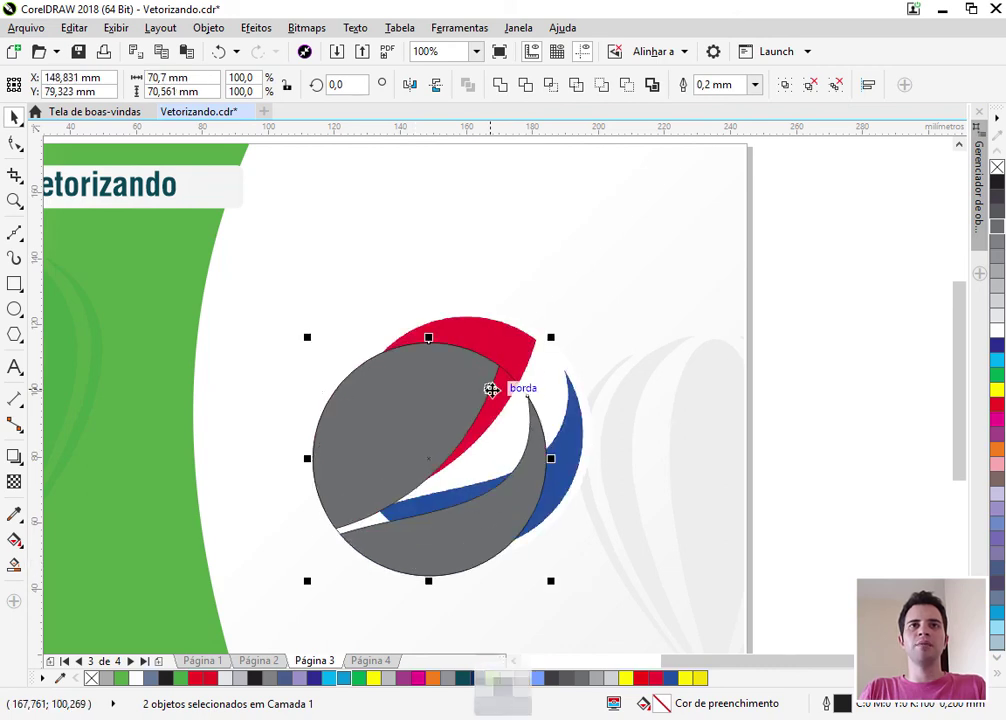
{"action": "left_click", "coordinate": [526, 86]}
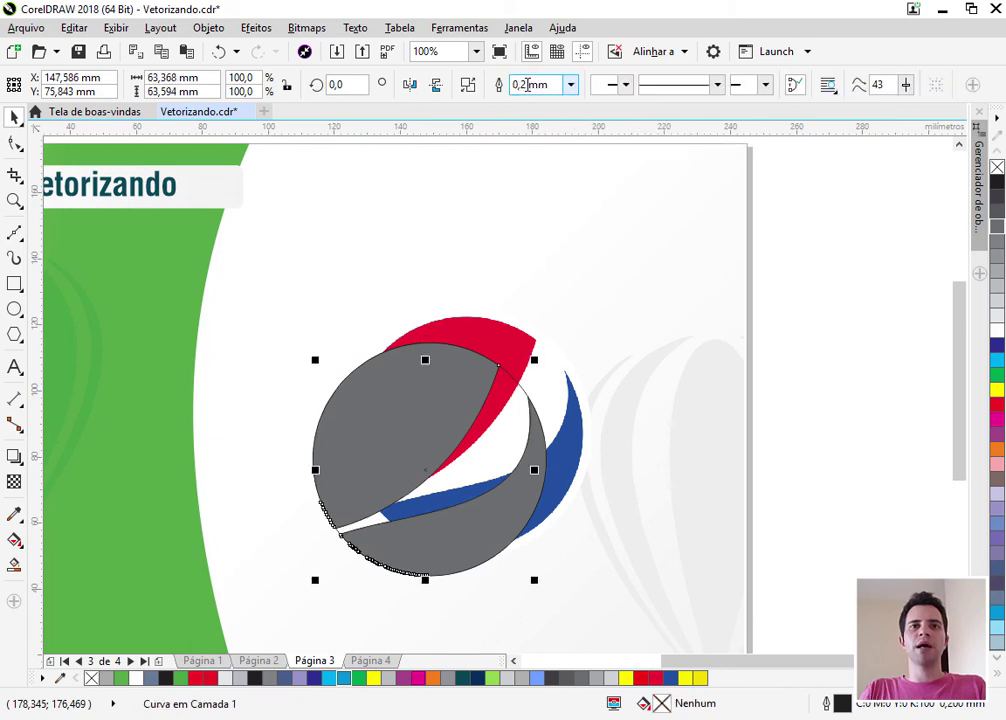
{"action": "left_click", "coordinate": [492, 442]}
{"action": "left_click_drag", "start_coordinate": [492, 442], "coordinate": [765, 357]}
{"action": "key", "text": "ctrl+z"}
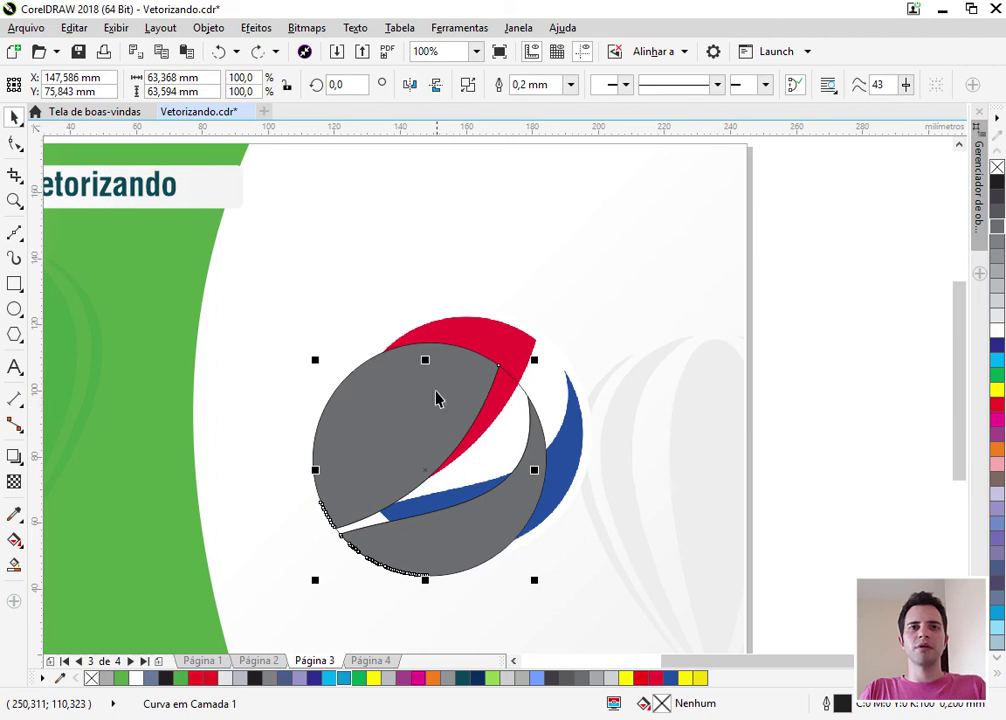
Move the gray group and the band piece together to the right of the original logo and fill the band white
{"action": "left_click", "coordinate": [428, 387], "text": "shift"}
{"action": "left_click_drag", "start_coordinate": [383, 414], "coordinate": [700, 357]}
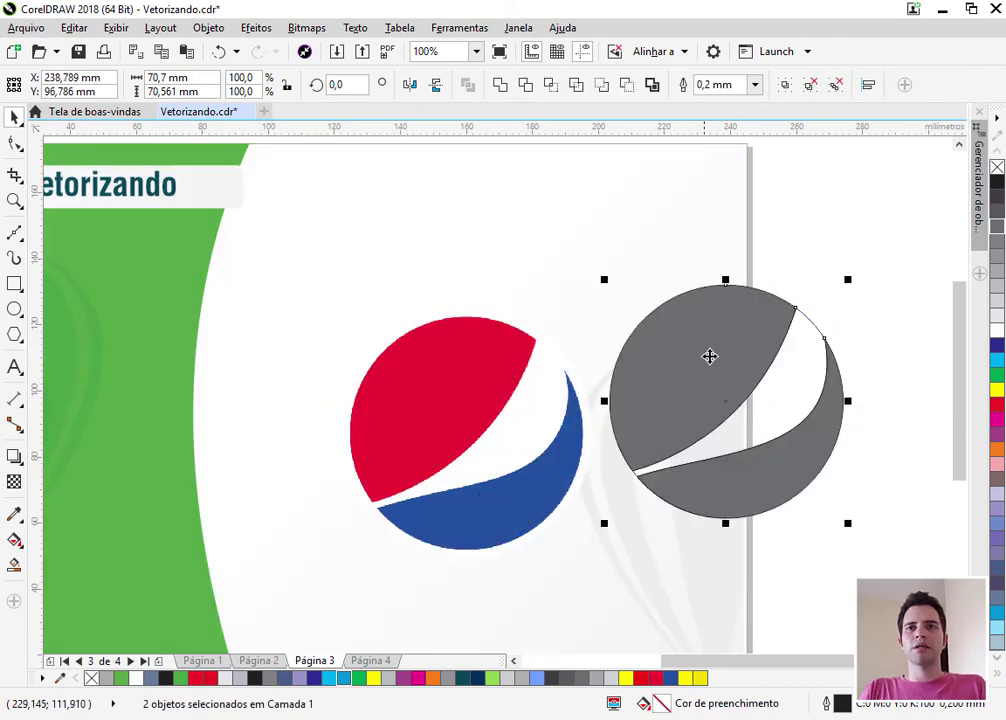
{"action": "left_click", "coordinate": [896, 456]}
{"action": "left_click", "coordinate": [766, 388]}
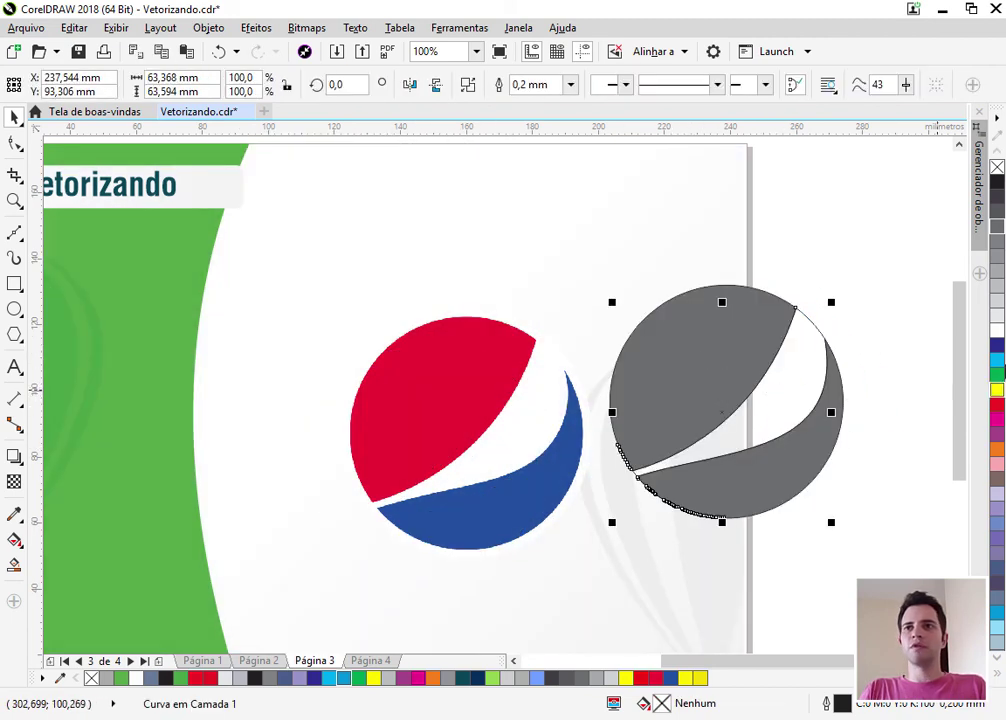
{"action": "left_click", "coordinate": [996, 331]}
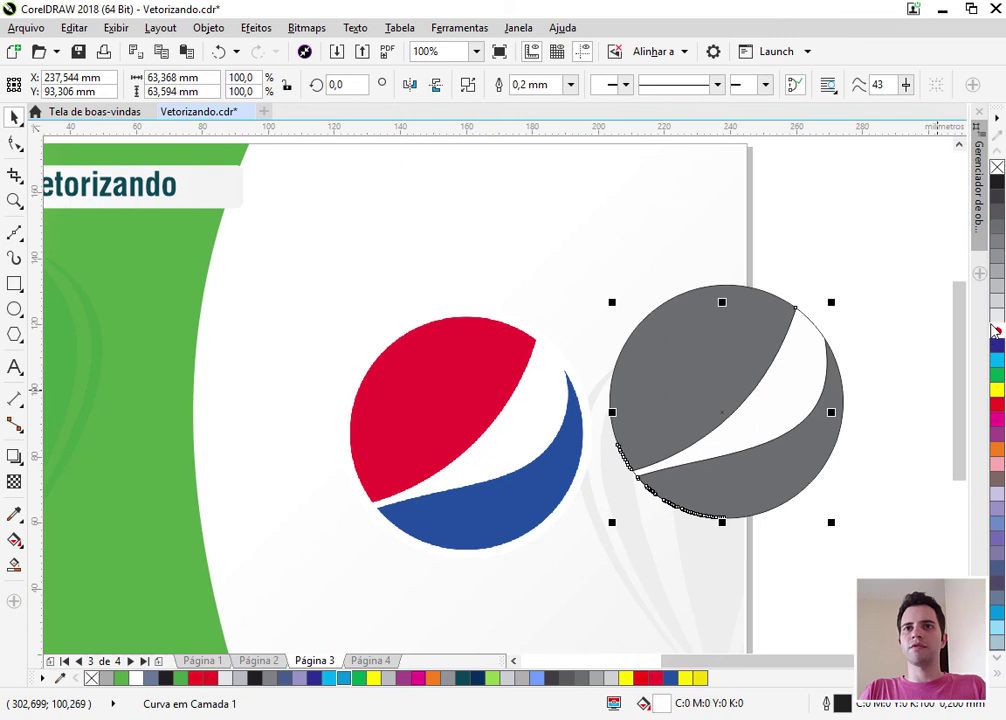
Sample the original logo's red and blue and apply them to the upper and lower gray pieces respectively
{"action": "left_click", "coordinate": [14, 515]}
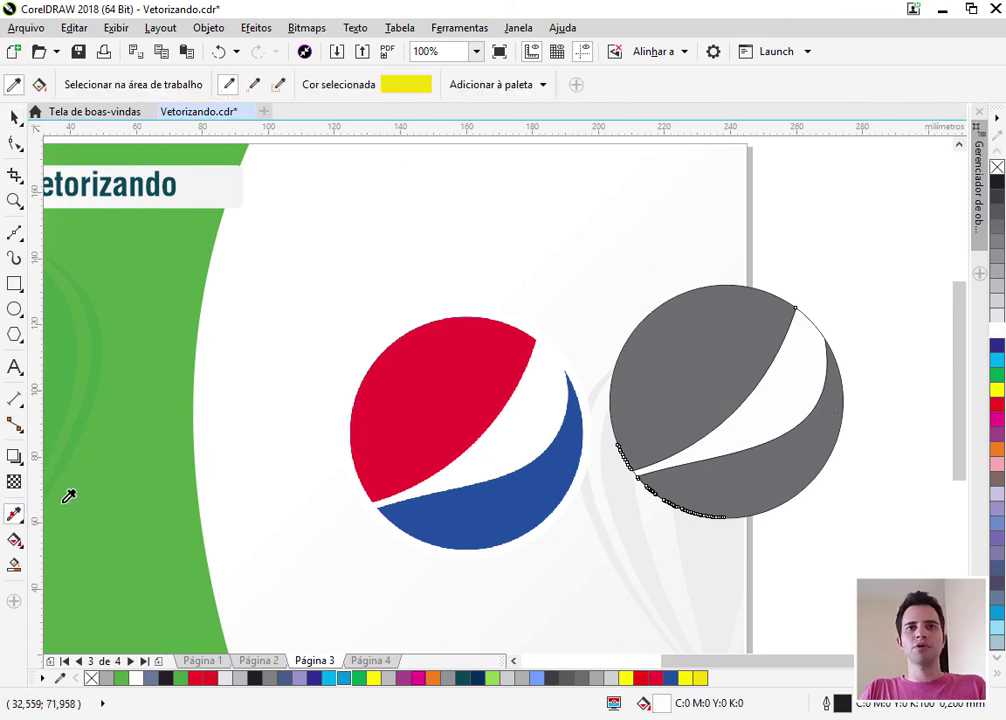
{"action": "left_click", "coordinate": [451, 367]}
{"action": "left_click", "coordinate": [633, 378]}
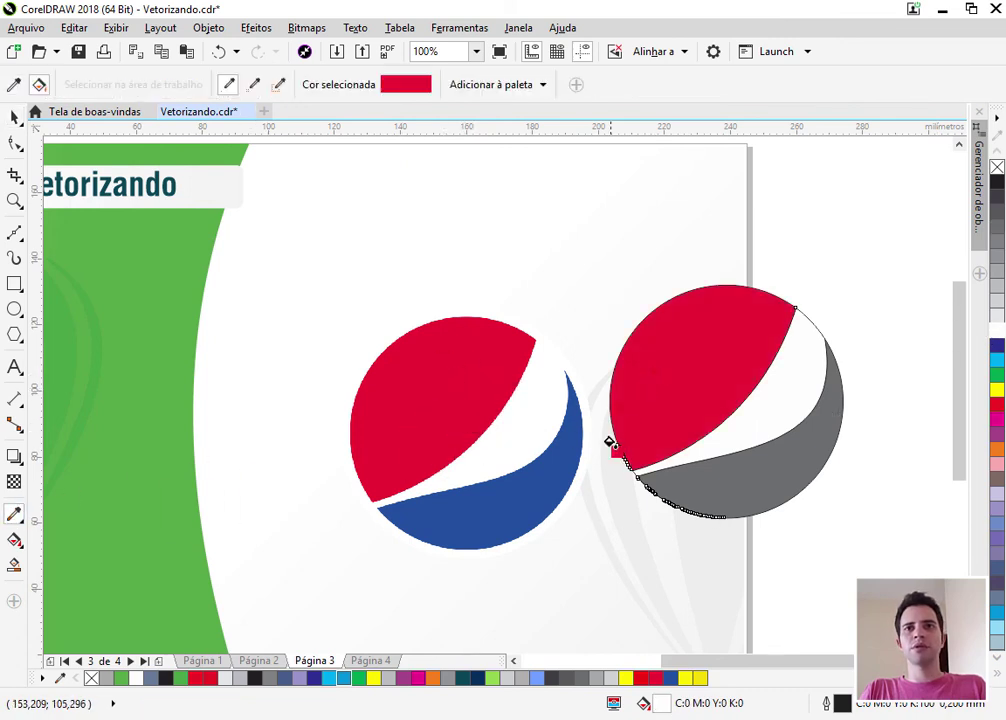
{"action": "left_click", "coordinate": [478, 520], "text": "shift"}
{"action": "left_click", "coordinate": [768, 482]}
{"action": "key", "text": "space"}
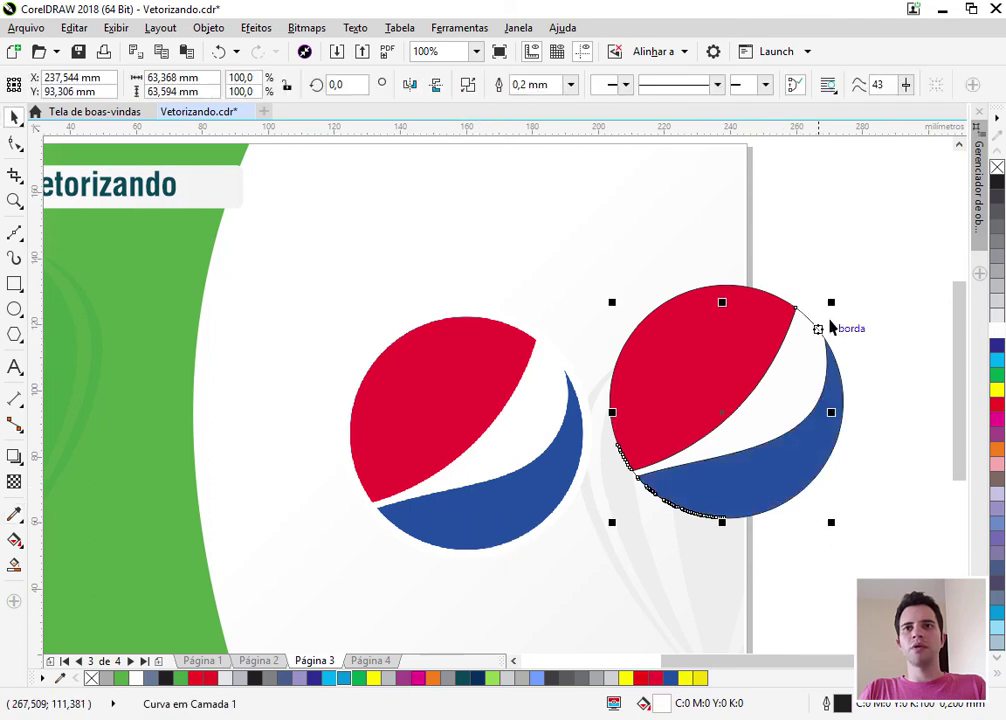
Remove the outlines from the vector logo and move both the original image and the vector logo left, side by side
{"action": "left_click_drag", "start_coordinate": [889, 237], "coordinate": [558, 580]}
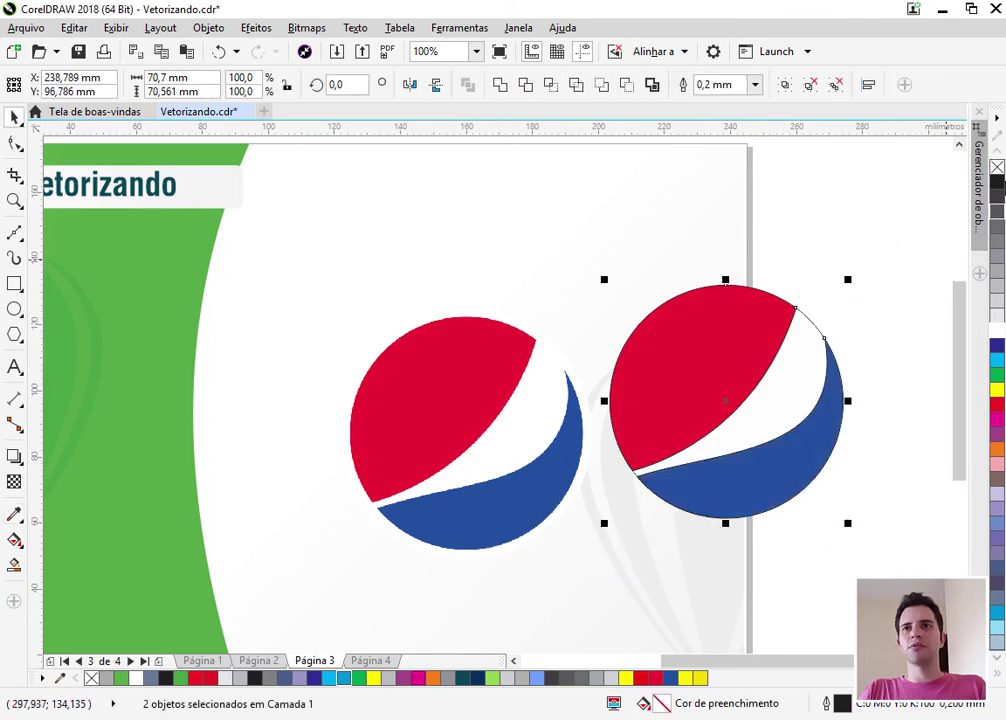
{"action": "right_click", "coordinate": [997, 169]}
{"action": "left_click_drag", "start_coordinate": [506, 440], "coordinate": [278, 448]}
{"action": "left_click_drag", "start_coordinate": [698, 418], "coordinate": [477, 420]}
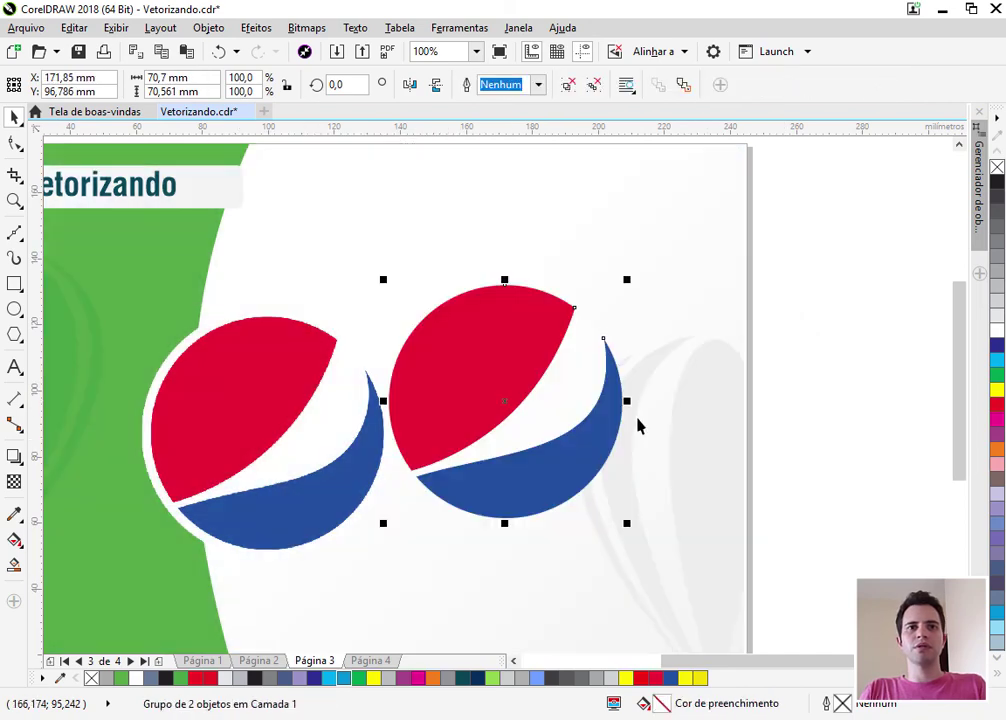
Deselect the vector logo and compare its edges up close with the original logo image beside it on page 3
{"action": "left_click", "coordinate": [872, 405]}
{"action": "key", "text": "F2"}
{"action": "left_click_drag", "start_coordinate": [652, 255], "coordinate": [131, 590]}
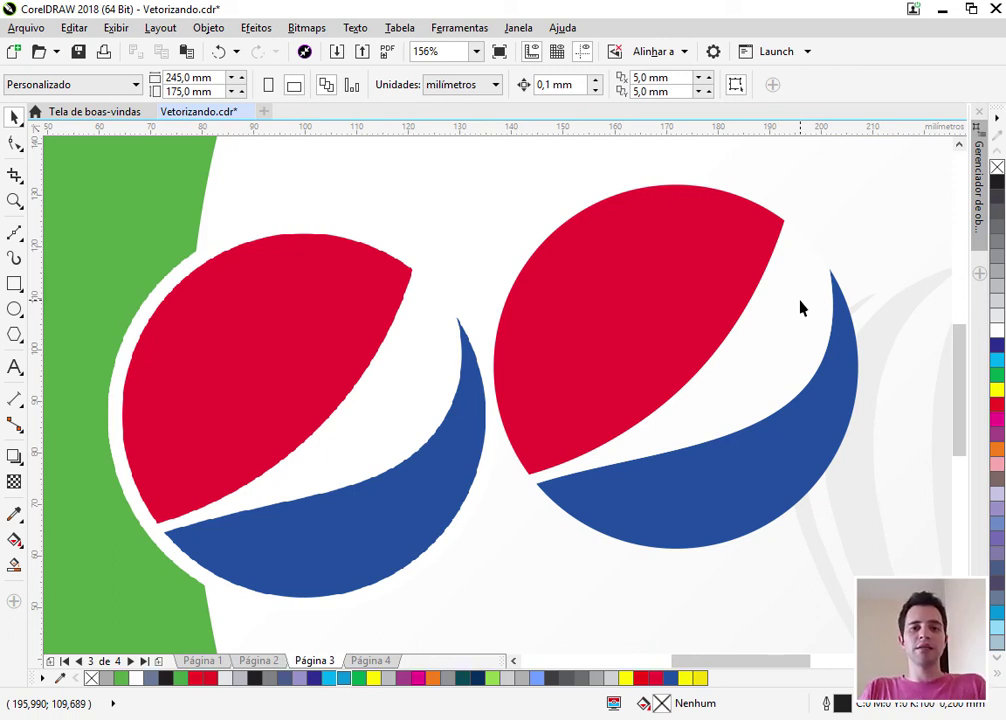
{"action": "key", "text": "shift+F4"}
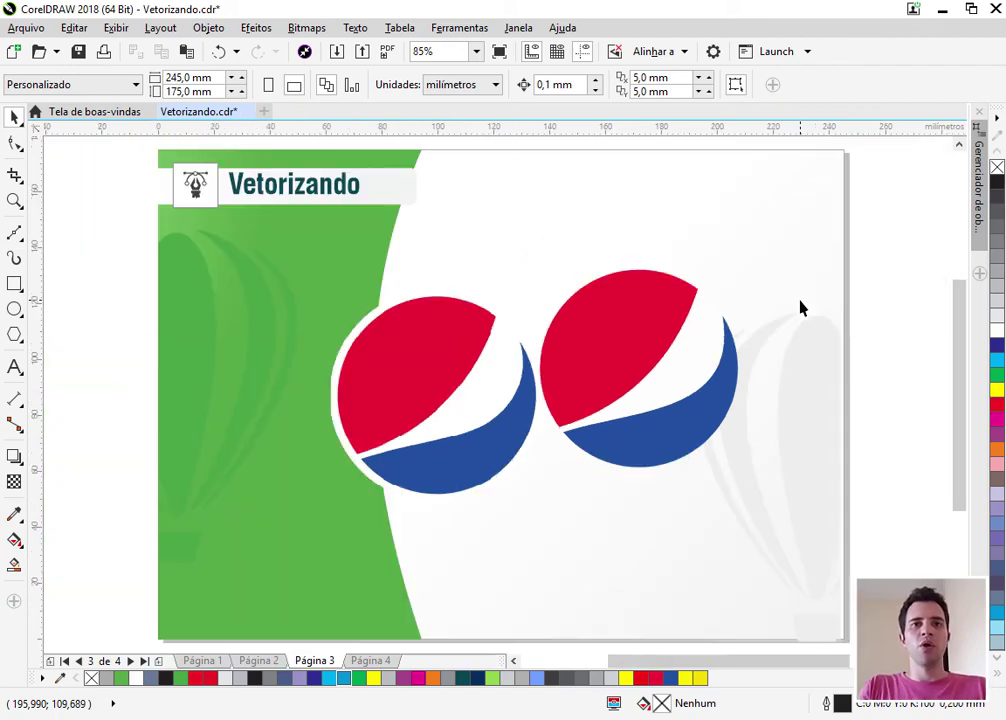
Examine the woodpecker's head in the image on page 4 and compare it with the woodpecker artwork on page 2
{"action": "key", "text": "Page_Down"}
{"action": "key", "text": "z"}
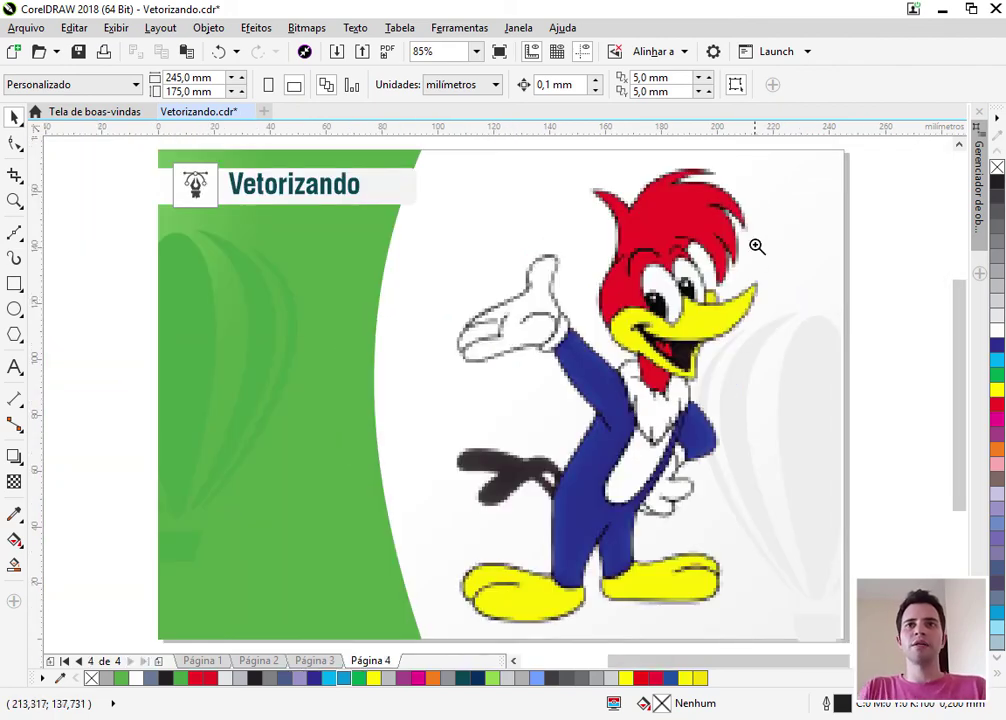
{"action": "left_click_drag", "start_coordinate": [763, 162], "coordinate": [572, 411]}
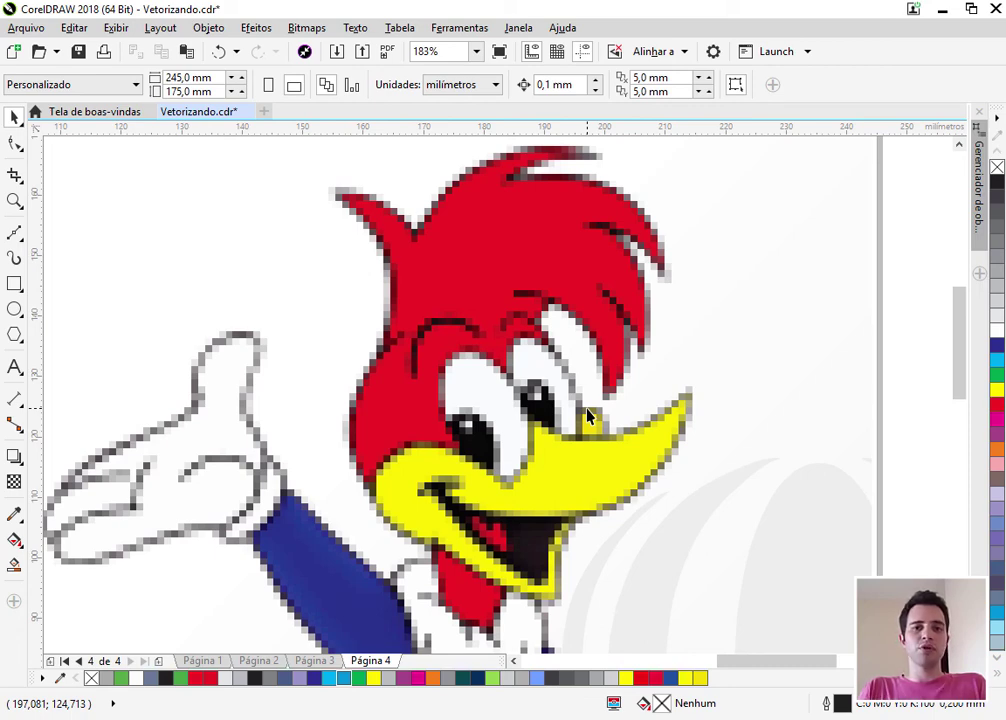
{"action": "scroll", "coordinate": [588, 416], "scroll_direction": "down", "scroll_amount": 5}
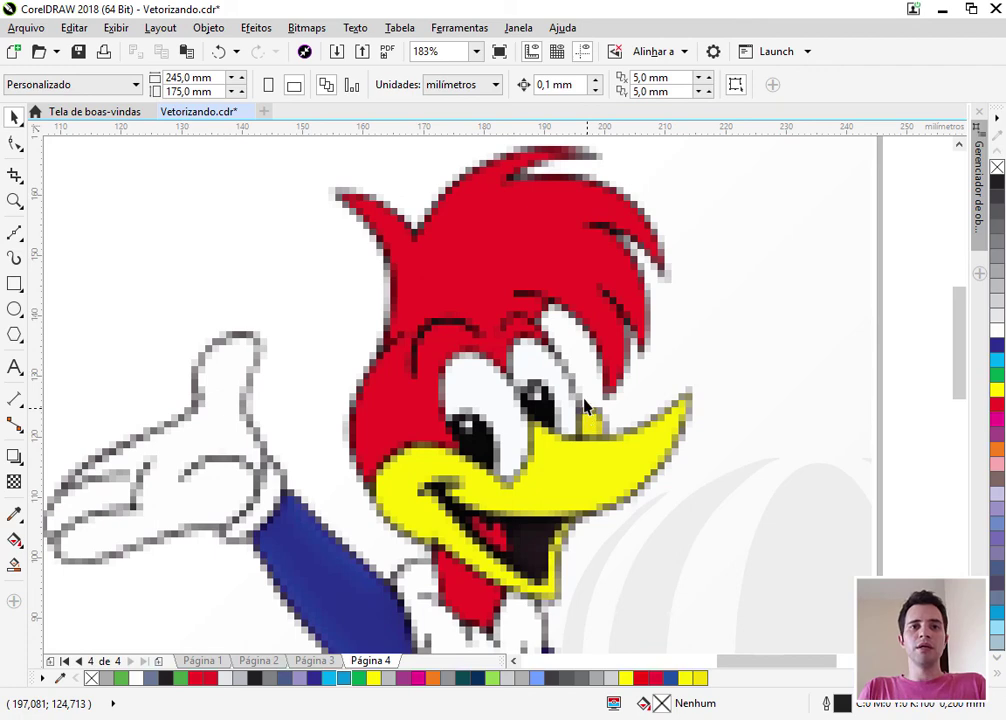
{"action": "left_click", "coordinate": [255, 661]}
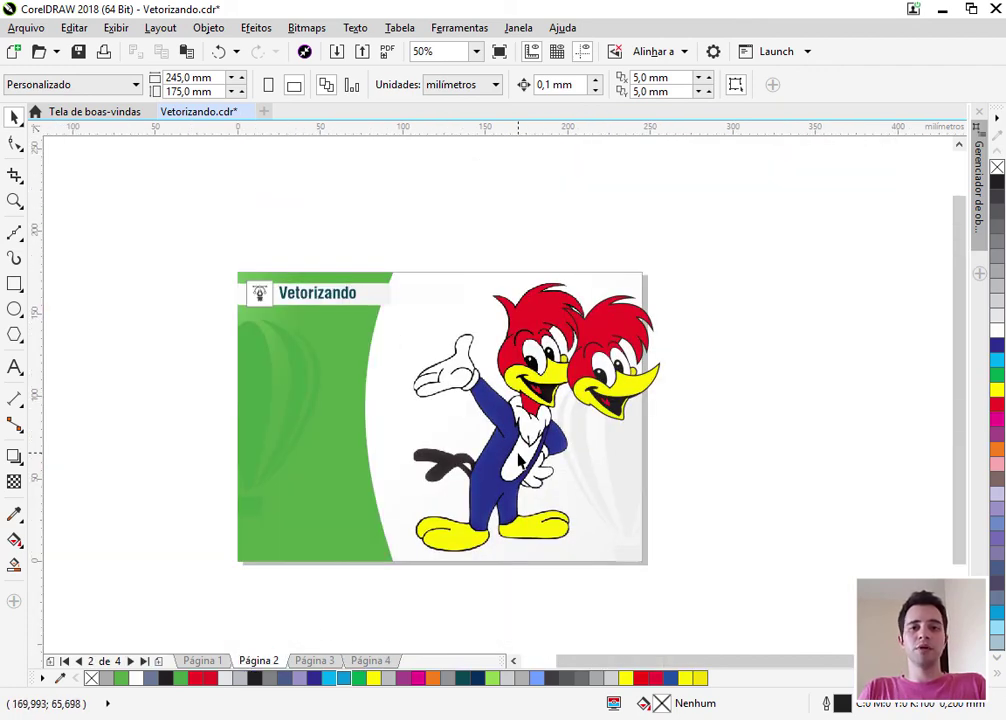
{"action": "scroll", "coordinate": [519, 459], "scroll_direction": "up", "scroll_amount": 2}
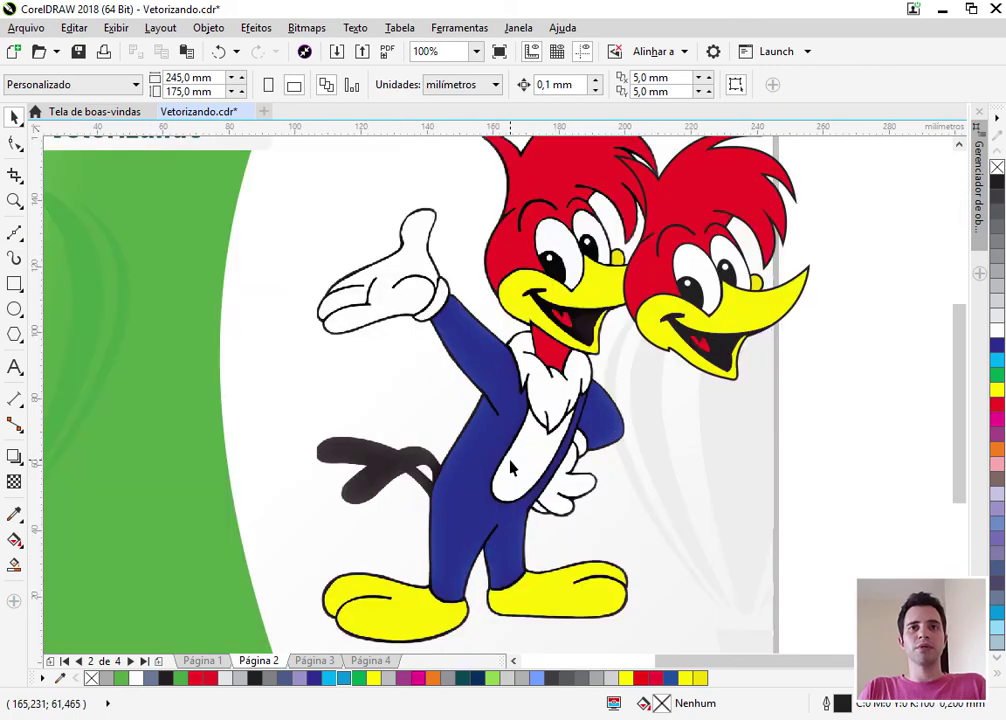